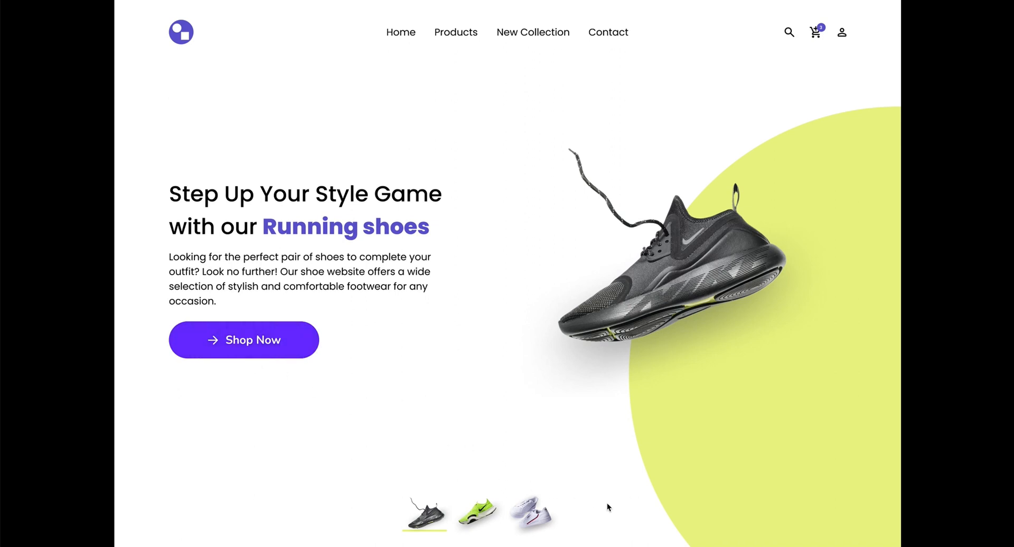
Preview the shoe carousel prototype by switching repeatedly between the running shoes, athletic shoes and sneakers slides
{"action": "left_click", "coordinate": [474, 517]}
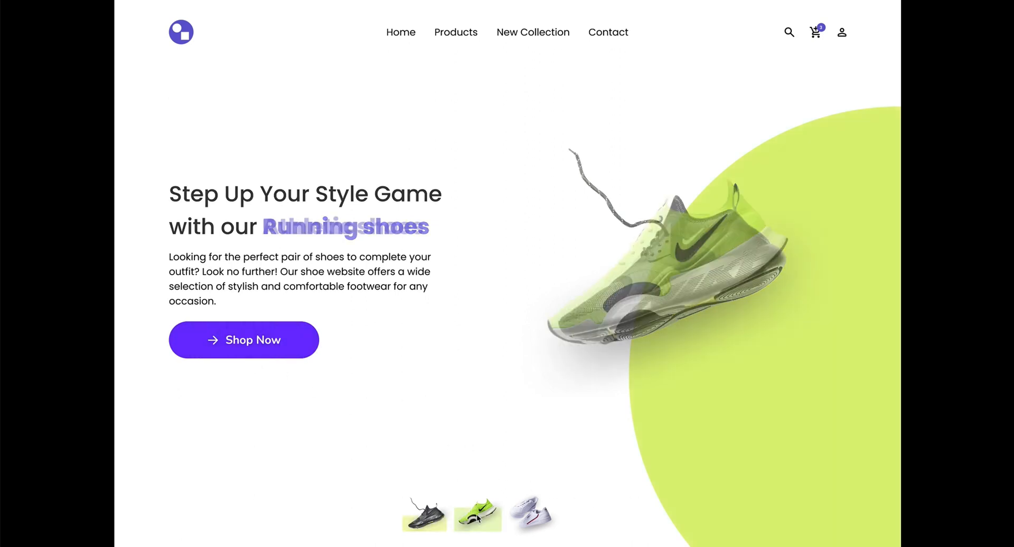
{"action": "left_click", "coordinate": [529, 518]}
{"action": "left_click", "coordinate": [479, 514]}
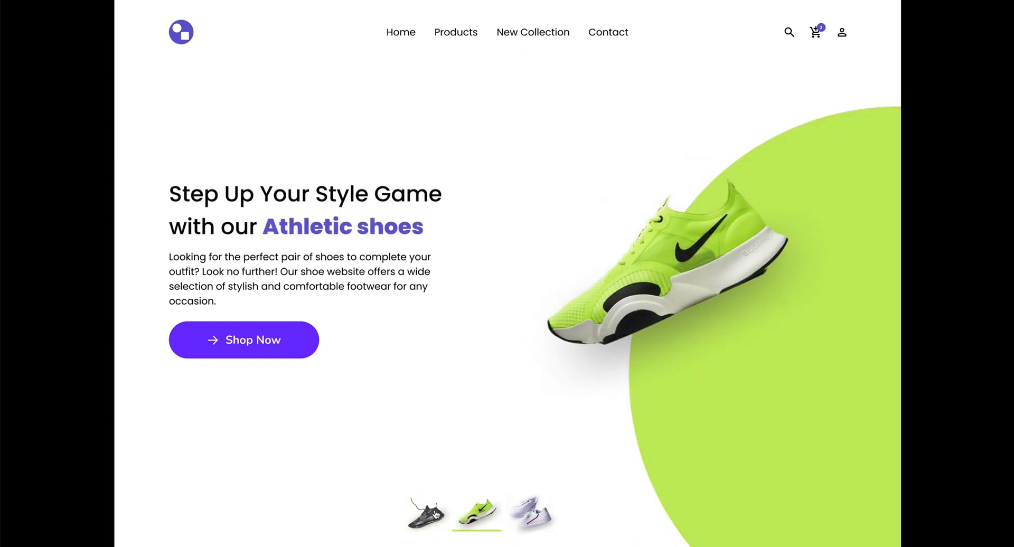
{"action": "left_click", "coordinate": [436, 511]}
{"action": "left_click", "coordinate": [467, 517]}
{"action": "left_click", "coordinate": [516, 518]}
{"action": "left_click", "coordinate": [478, 515]}
{"action": "left_click", "coordinate": [430, 522]}
{"action": "left_click", "coordinate": [527, 517]}
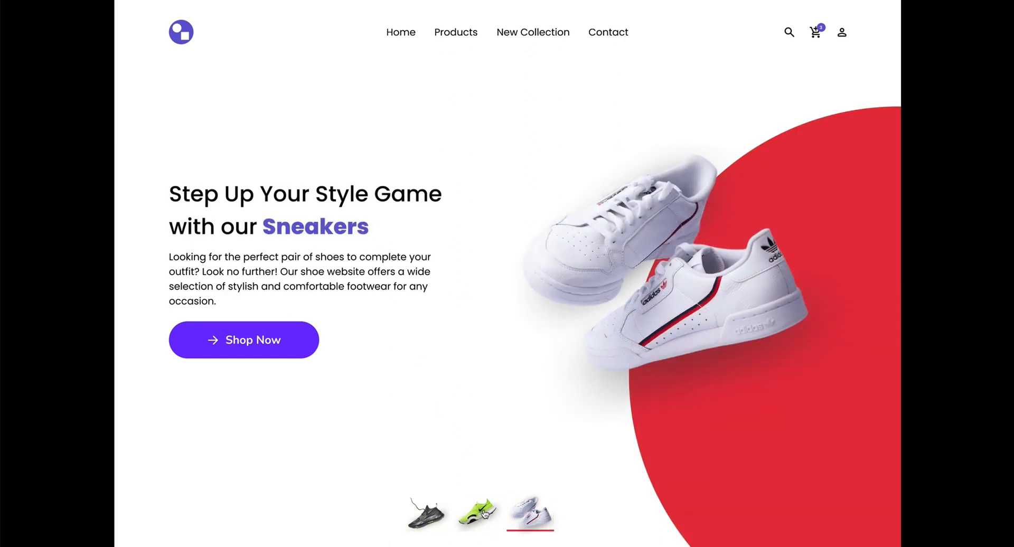
{"action": "left_click", "coordinate": [481, 515]}
{"action": "left_click", "coordinate": [430, 508]}
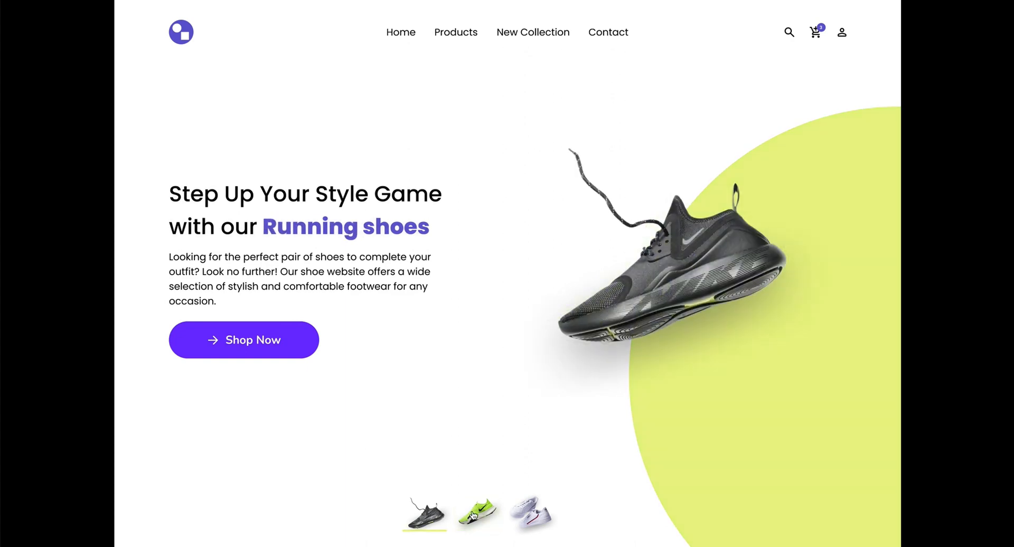
{"action": "left_click", "coordinate": [494, 514]}
{"action": "left_click", "coordinate": [527, 515]}
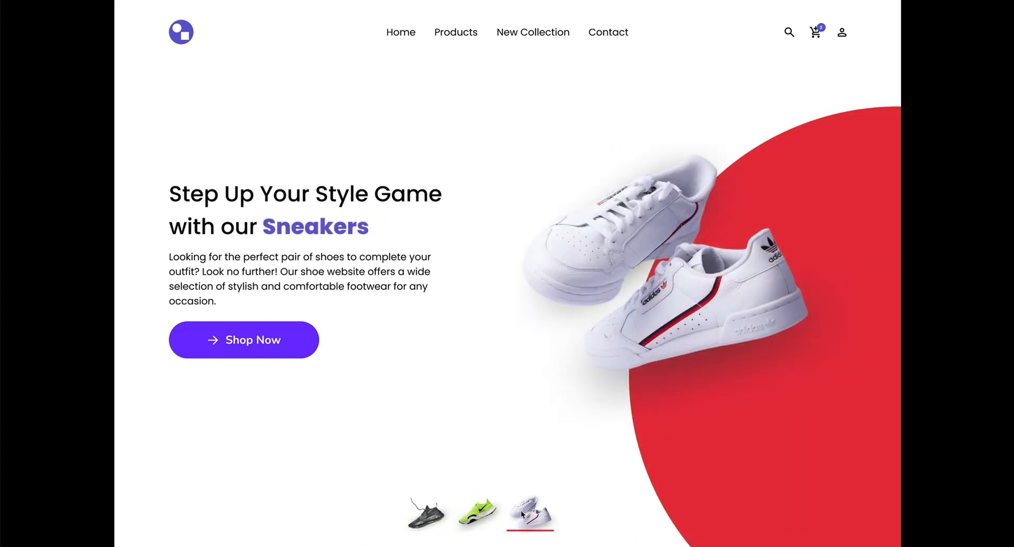
{"action": "left_click", "coordinate": [482, 514]}
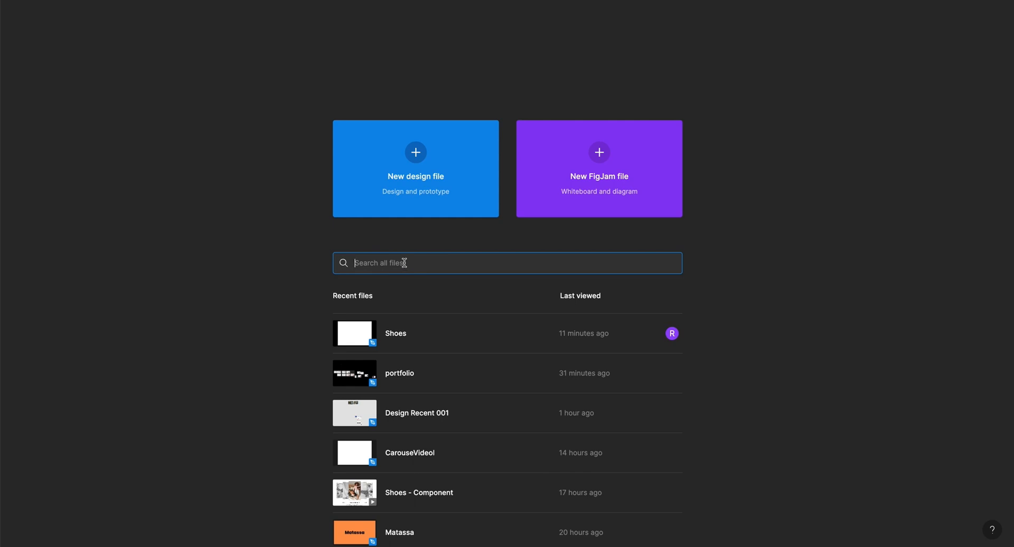
{"action": "type", "text": "hffhfhf"}
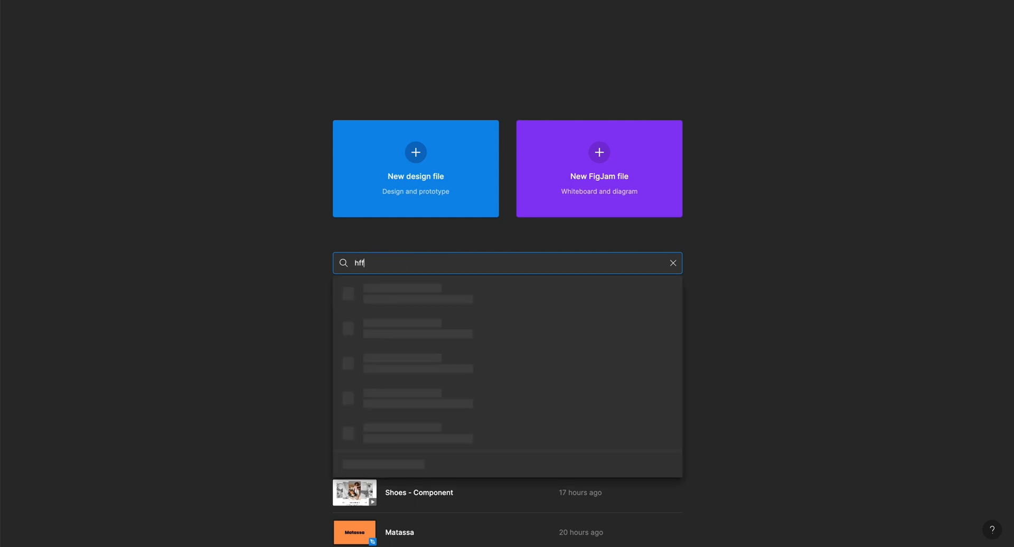
{"action": "key", "text": "BackSpace"}
{"action": "key", "text": "BackSpace"}
{"action": "key", "text": "BackSpace"}
{"action": "key", "text": "BackSpace"}
{"action": "key", "text": "BackSpace"}
{"action": "key", "text": "BackSpace"}
{"action": "key", "text": "BackSpace"}
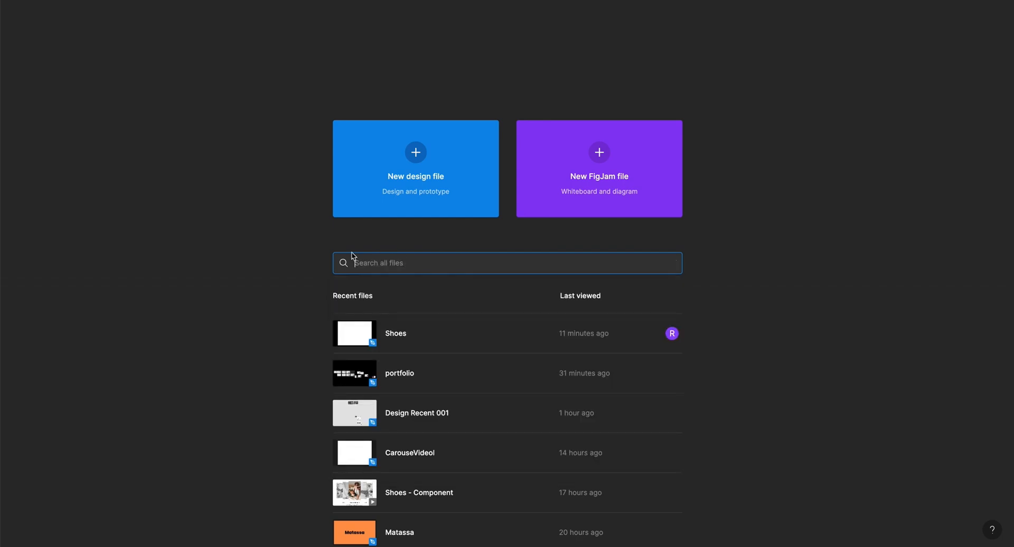
Create a new design file and rename its first page Cover
{"action": "left_click", "coordinate": [417, 155]}
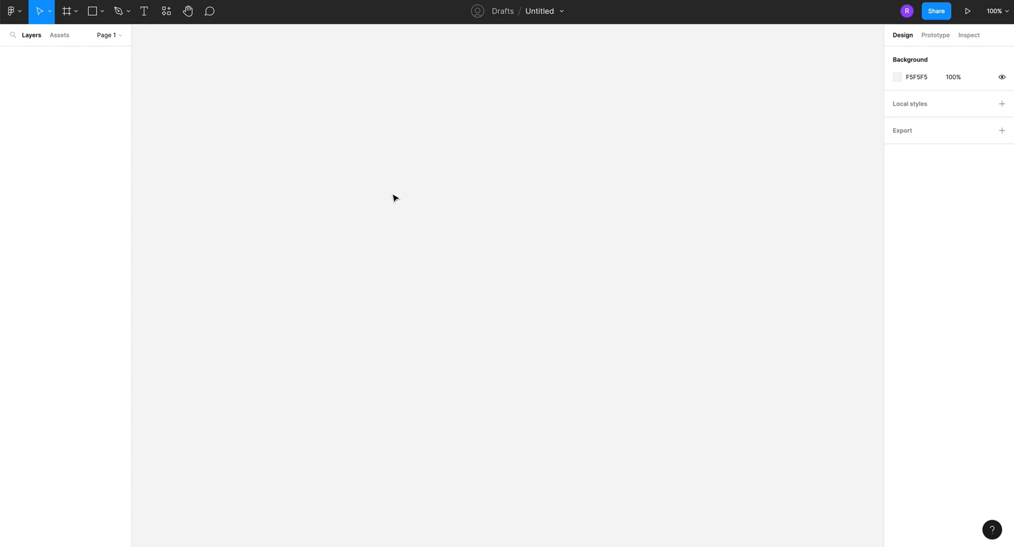
{"action": "left_click", "coordinate": [106, 35]}
{"action": "double_click", "coordinate": [32, 75]}
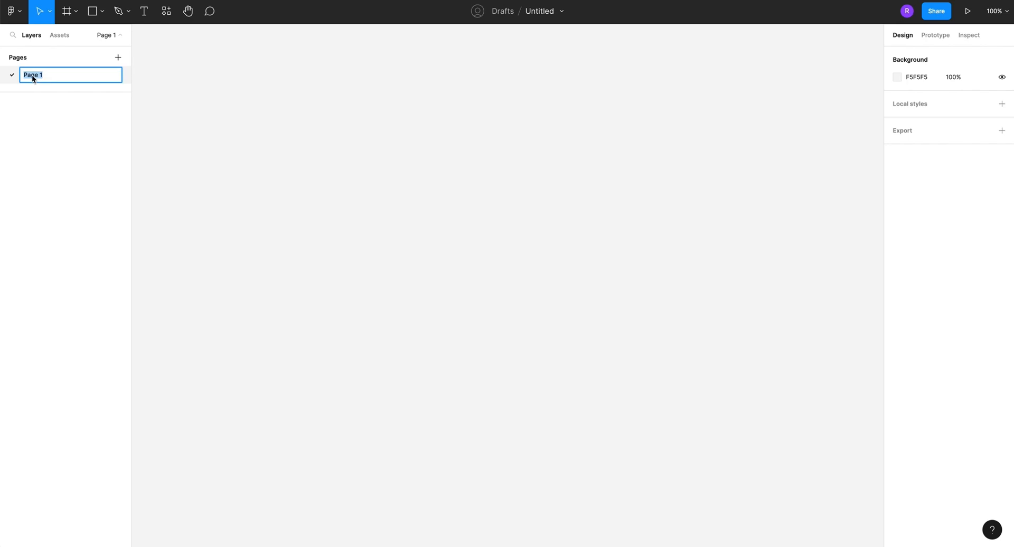
{"action": "type", "text": "Cover"}
{"action": "key", "text": "Return"}
Add three more pages to the file named Design, Components and Archive
{"action": "left_click", "coordinate": [119, 58]}
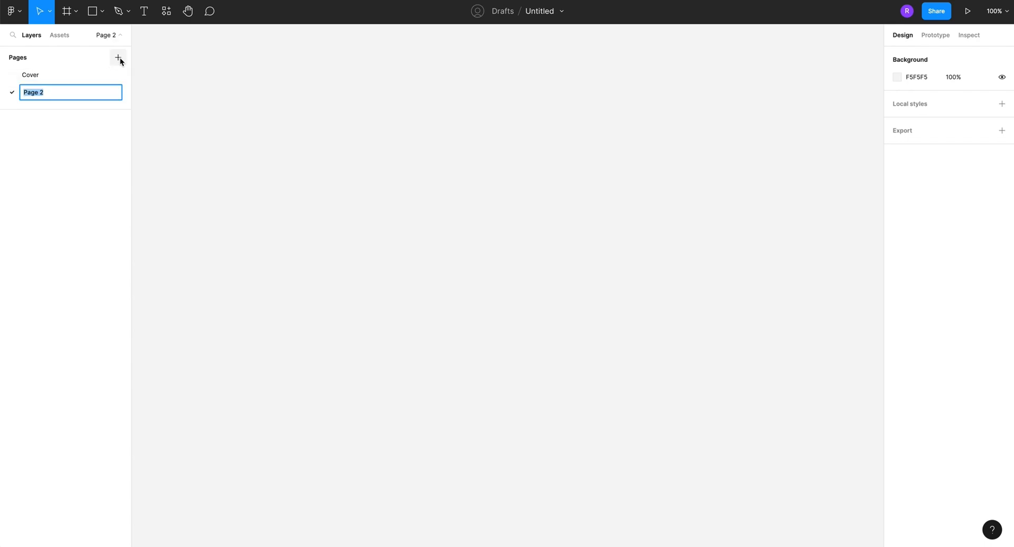
{"action": "type", "text": "Design"}
{"action": "key", "text": "Return"}
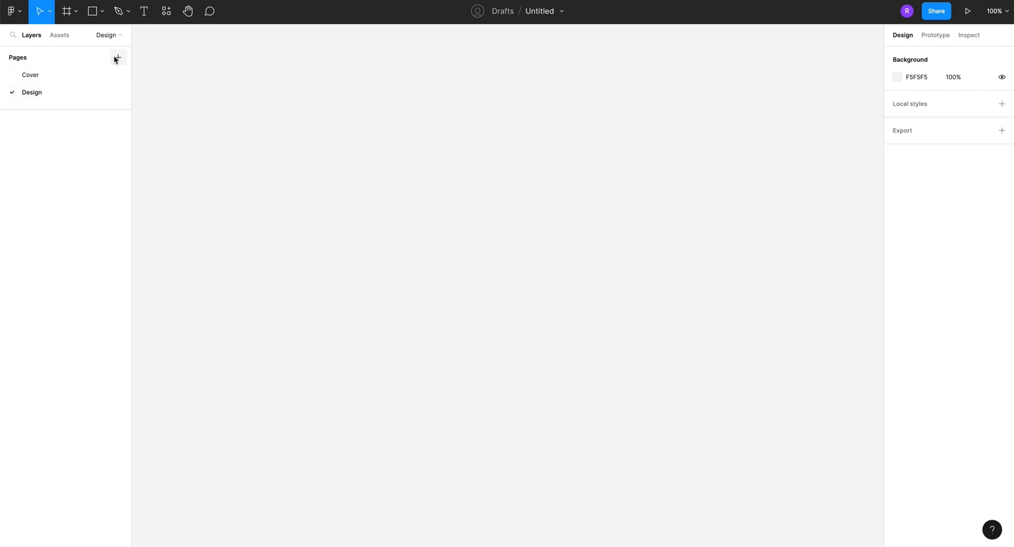
{"action": "left_click", "coordinate": [118, 57]}
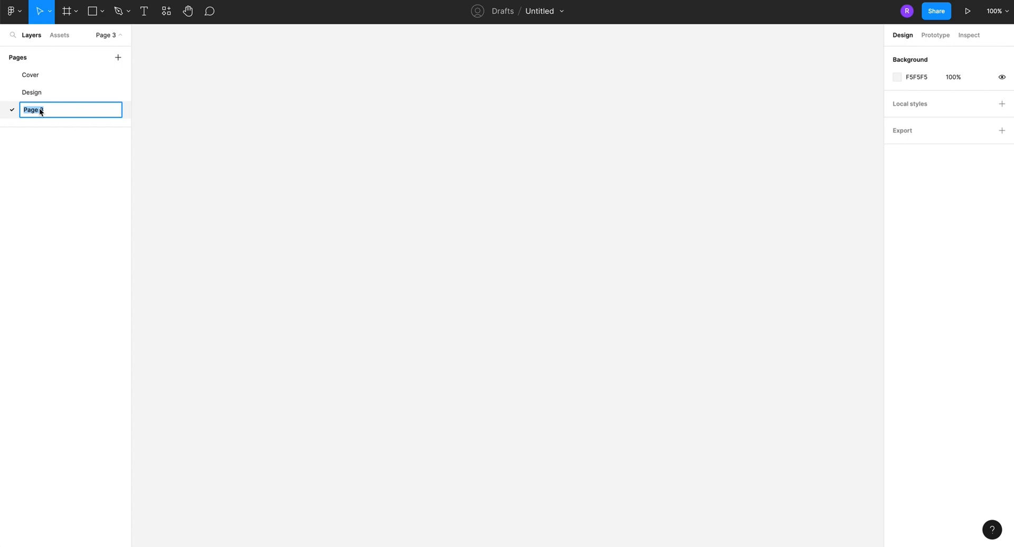
{"action": "type", "text": "Components"}
{"action": "key", "text": "Return"}
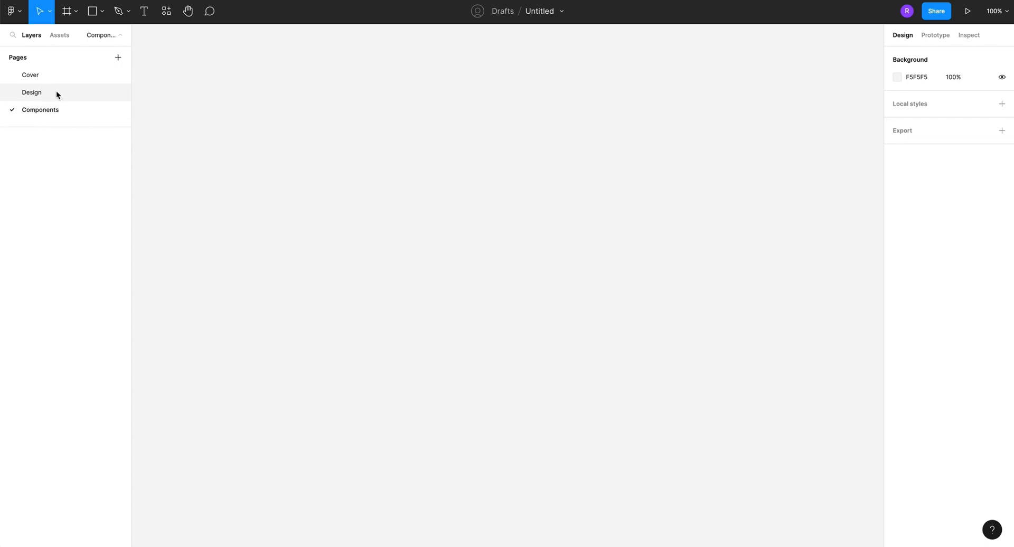
{"action": "left_click", "coordinate": [118, 57]}
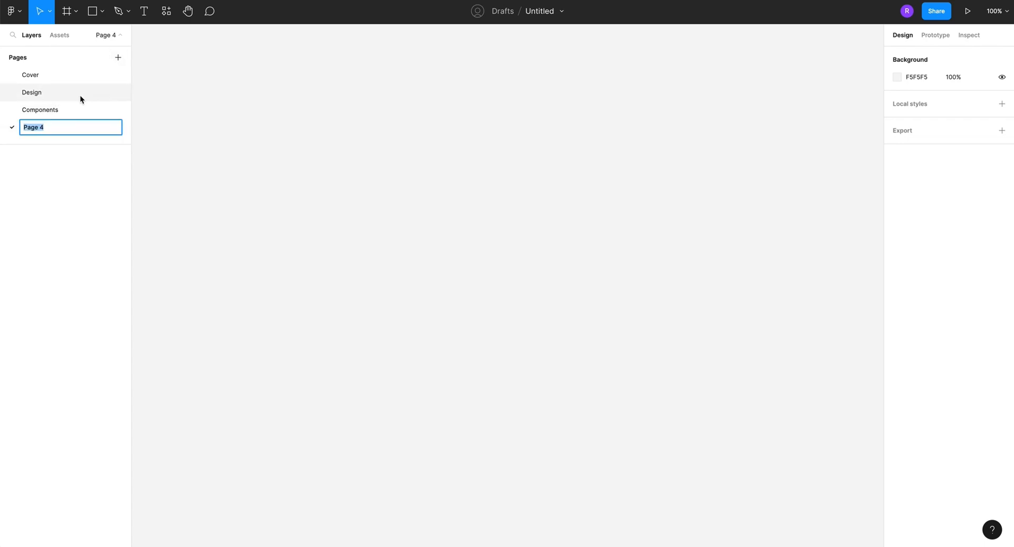
{"action": "type", "text": "Archive"}
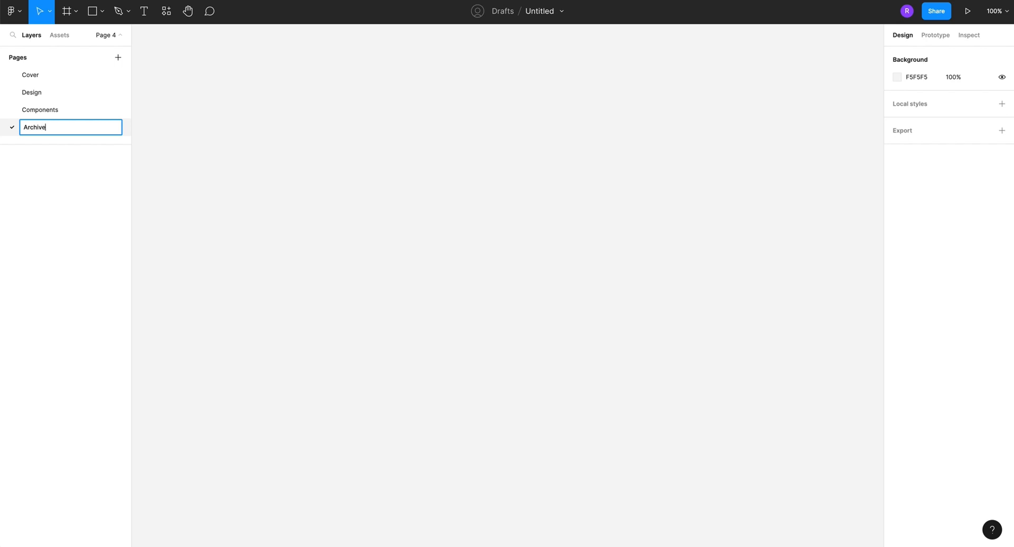
{"action": "key", "text": "Return"}
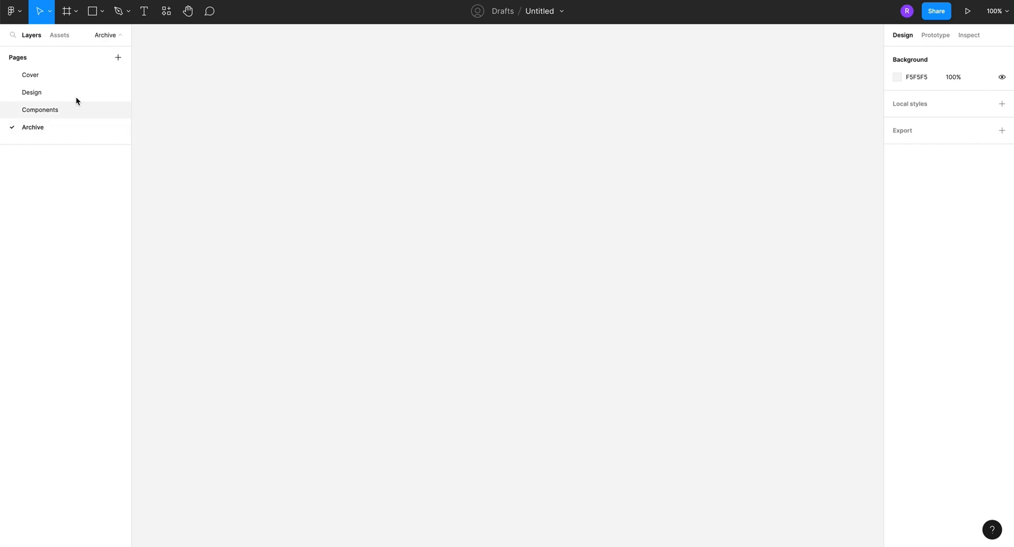
Add a divider page named ✅ followed by a row of dashes and place it between Design and Components
{"action": "left_click", "coordinate": [118, 58]}
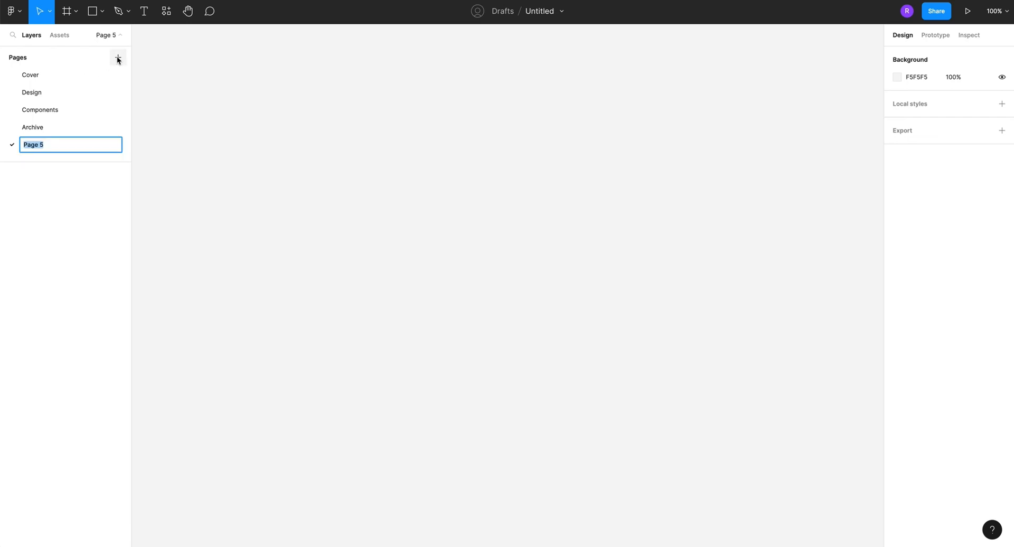
{"action": "key", "text": "BackSpace"}
{"action": "type", "text": "---"}
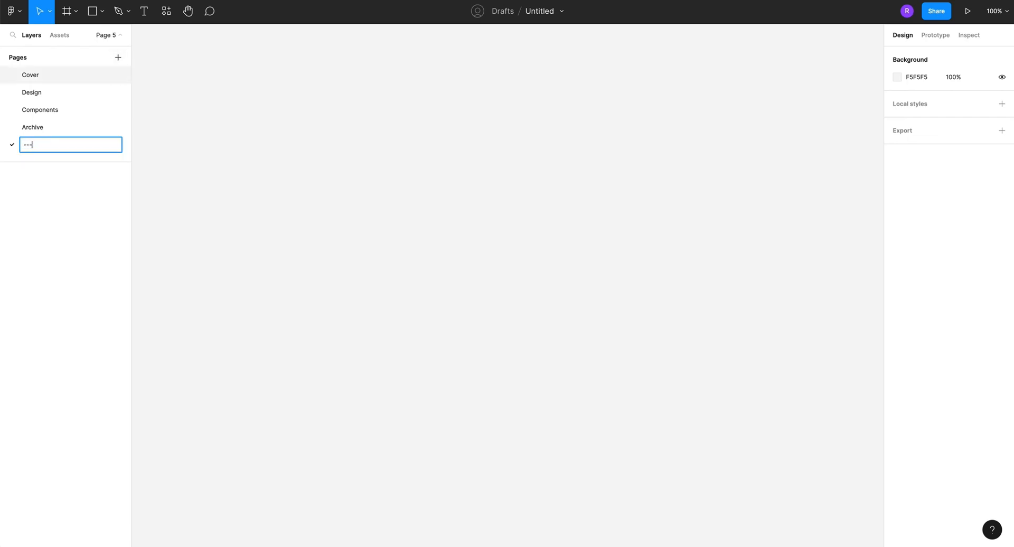
{"action": "type", "text": "---------------------------"}
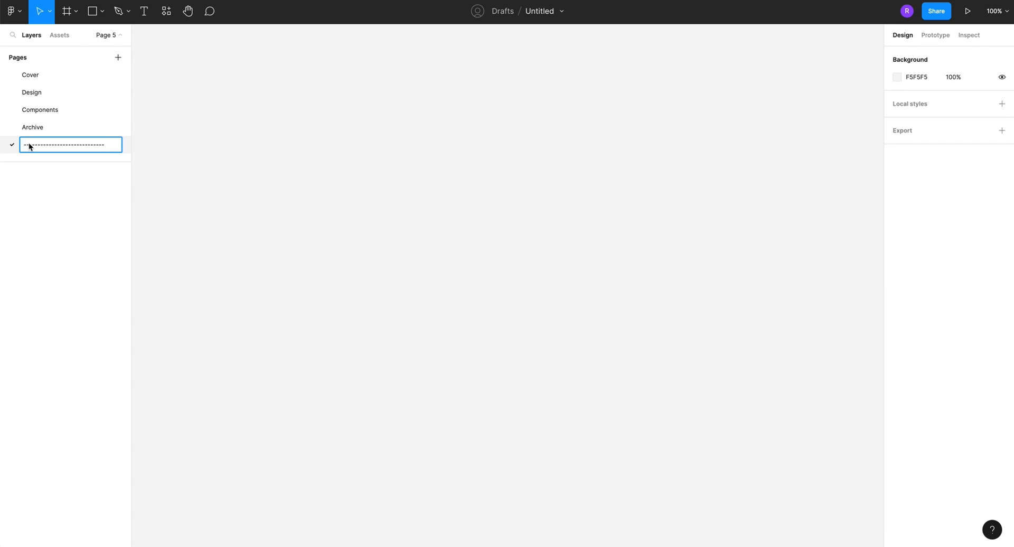
{"action": "type", "text": "✅"}
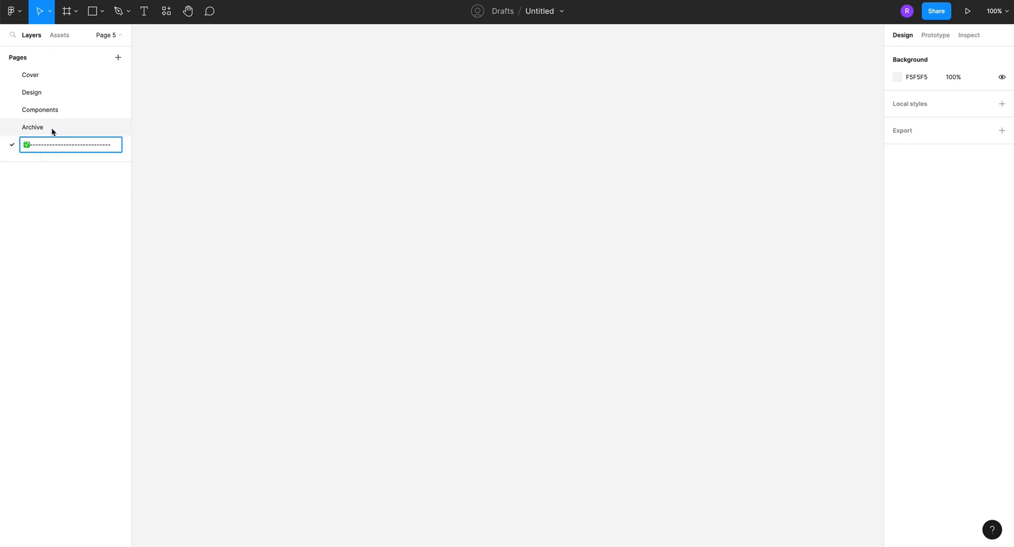
{"action": "key", "text": "Return"}
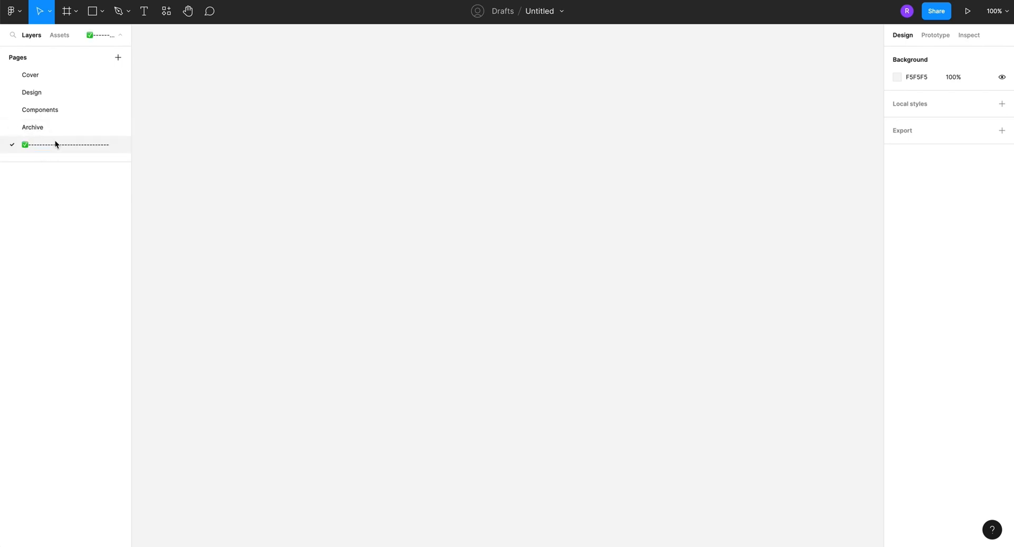
{"action": "left_click_drag", "start_coordinate": [56, 144], "coordinate": [55, 99]}
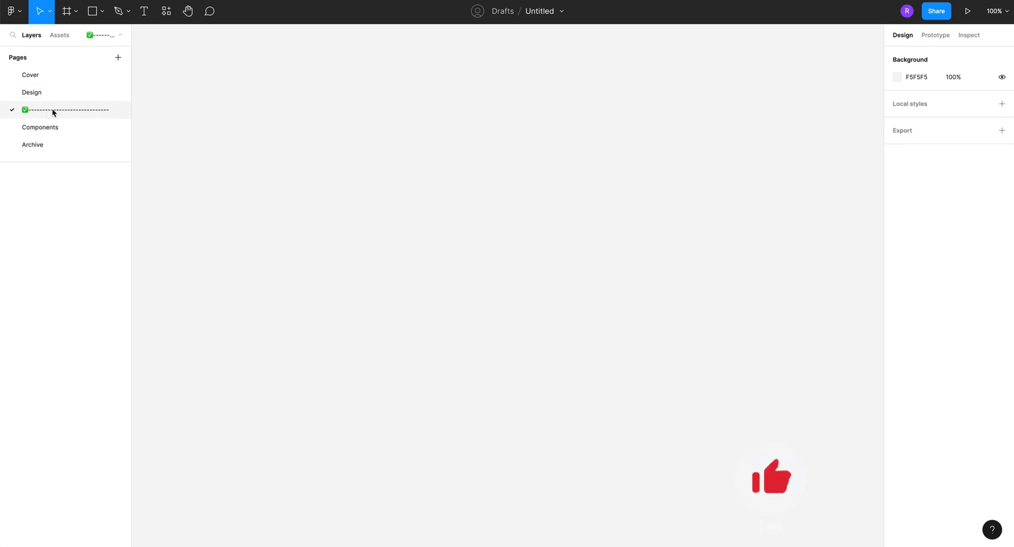
{"action": "mouse_move", "coordinate": [52, 109]}
{"action": "left_mouse_down"}
{"action": "mouse_move", "coordinate": [52, 134]}
{"action": "mouse_move", "coordinate": [49, 87]}
{"action": "mouse_move", "coordinate": [50, 100]}
{"action": "left_mouse_up"}
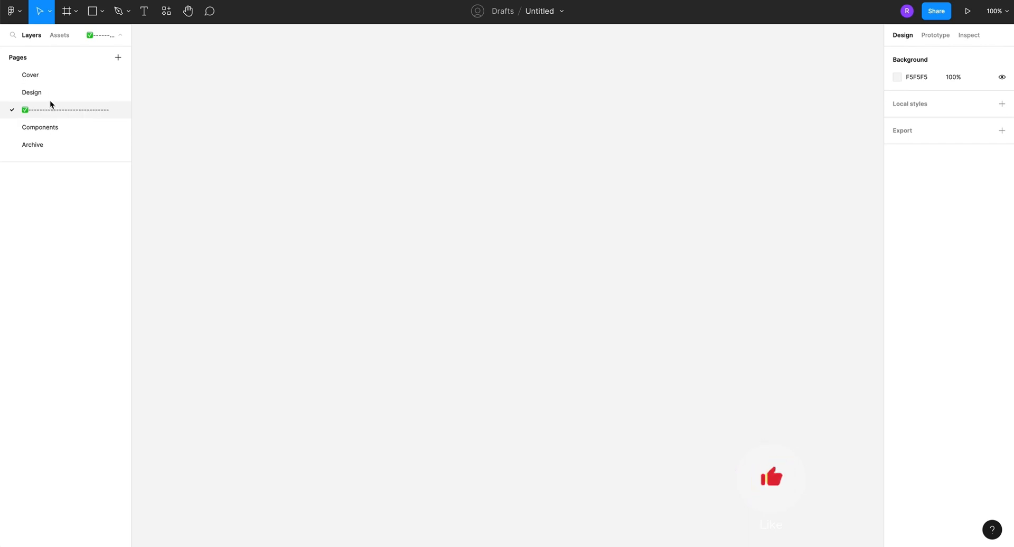
Duplicate the ✅ divider page and move the copy between Components and Archive
{"action": "right_click", "coordinate": [59, 109]}
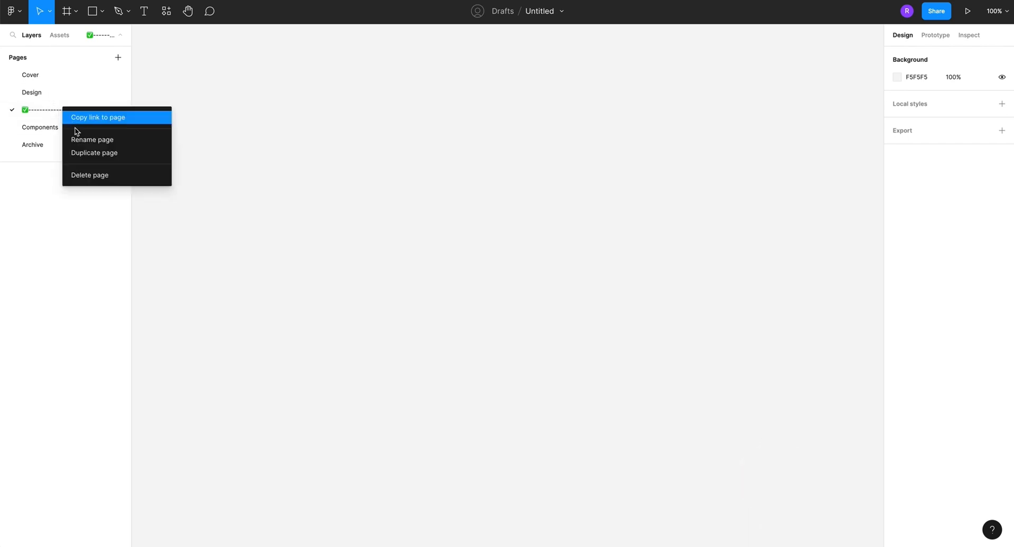
{"action": "left_click", "coordinate": [81, 154]}
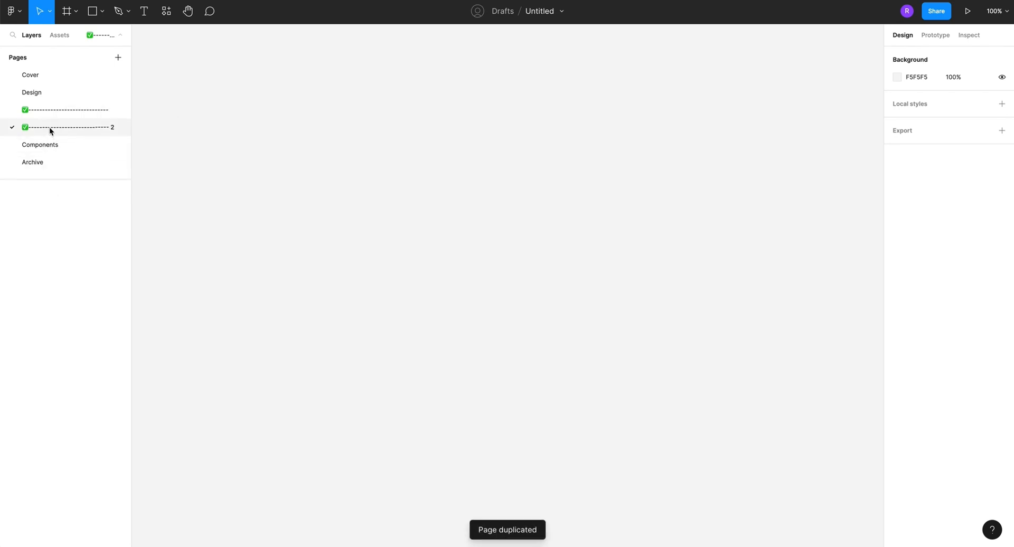
{"action": "left_click_drag", "start_coordinate": [49, 126], "coordinate": [49, 149]}
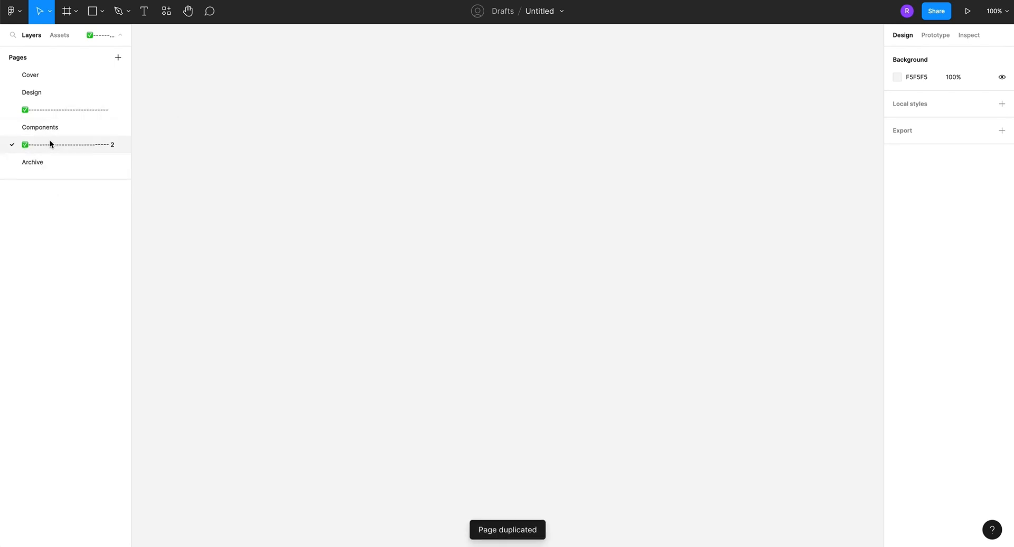
Rename the divider above Archive by removing the trailing 2 and replacing its ✅ with 👋
{"action": "double_click", "coordinate": [50, 144]}
{"action": "left_click", "coordinate": [116, 146]}
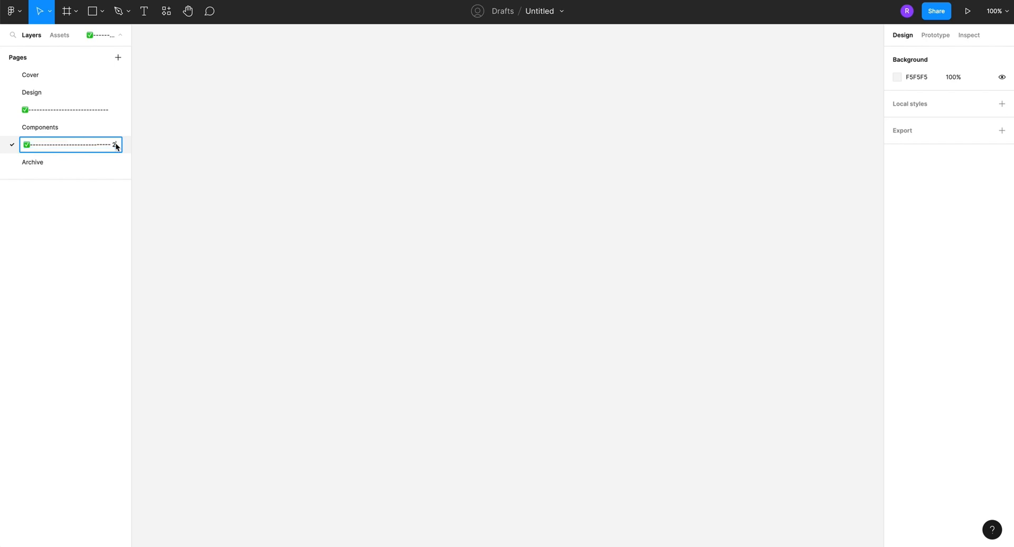
{"action": "key", "text": "BackSpace"}
{"action": "key", "text": "BackSpace"}
{"action": "left_click", "coordinate": [30, 145]}
{"action": "key", "text": "BackSpace"}
{"action": "type", "text": "👋"}
{"action": "left_click", "coordinate": [42, 126]}
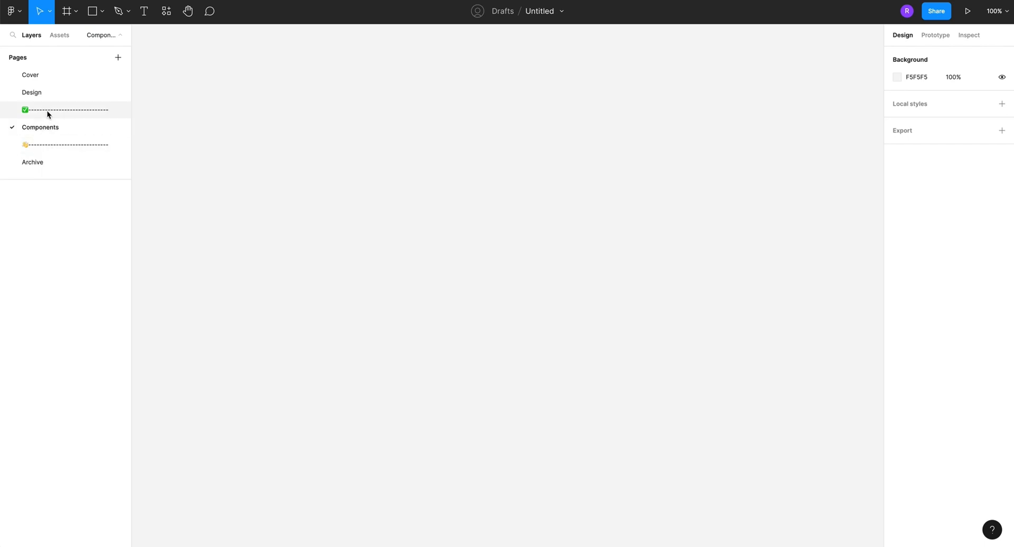
Duplicate the ✅ divider page again and move the copy between Cover and Design
{"action": "left_click", "coordinate": [46, 109]}
{"action": "right_click", "coordinate": [46, 110]}
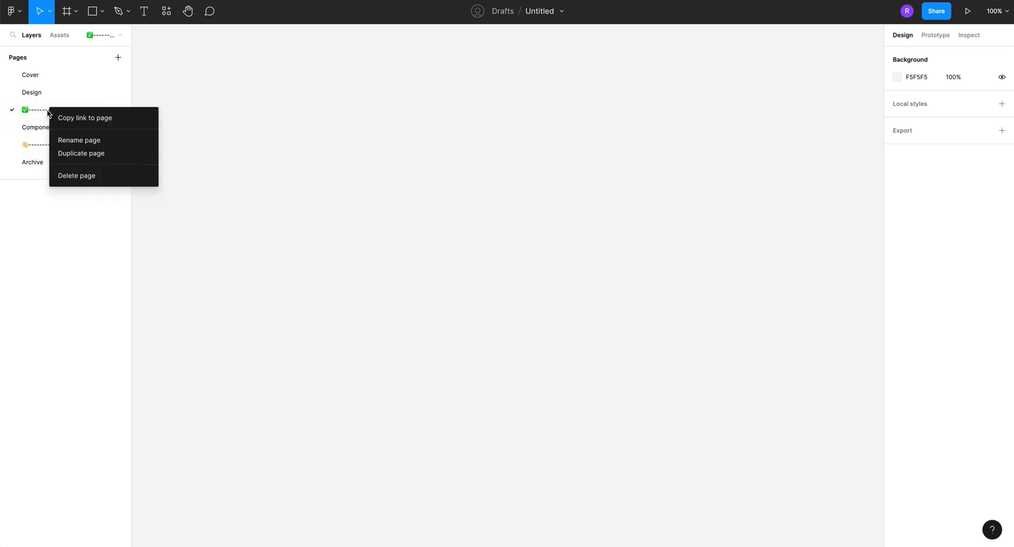
{"action": "left_click", "coordinate": [77, 153]}
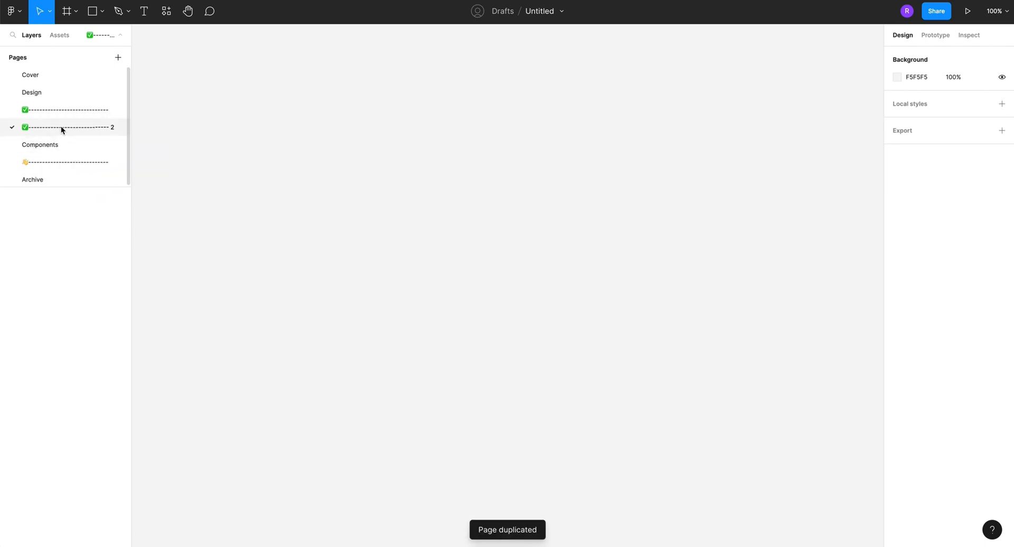
{"action": "left_click_drag", "start_coordinate": [61, 127], "coordinate": [61, 97]}
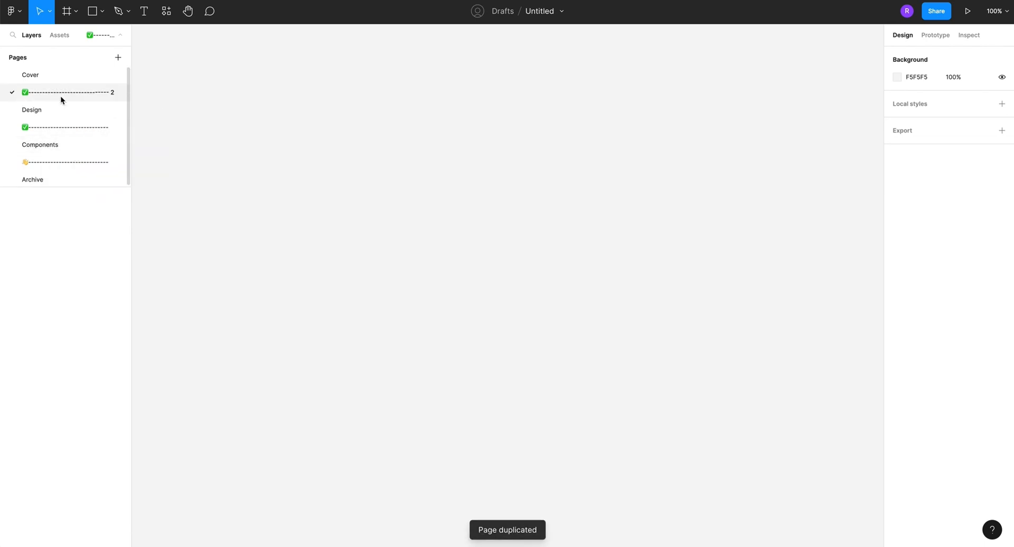
Rename the divider below Cover by removing the trailing 2 and replacing its ✅ with a different emoji
{"action": "double_click", "coordinate": [88, 93]}
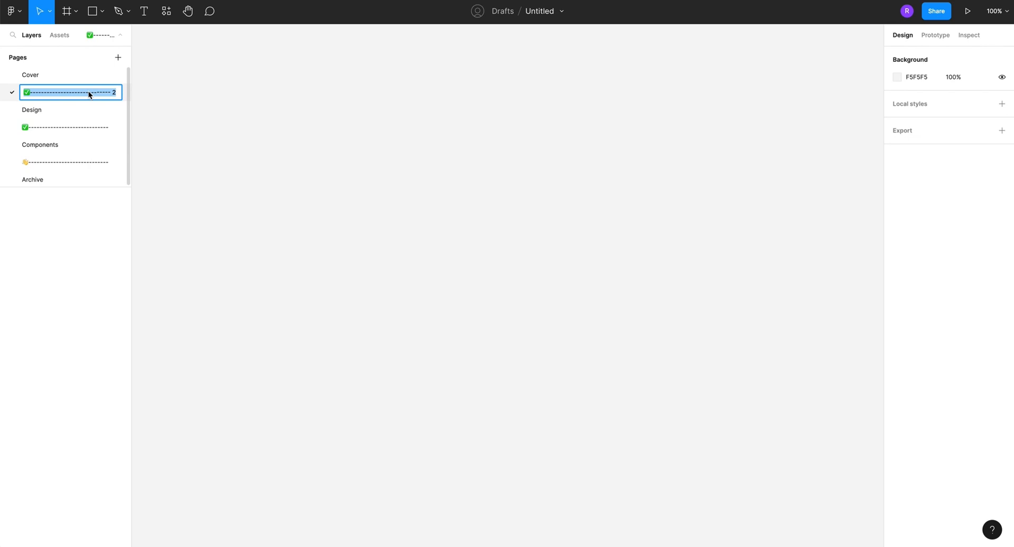
{"action": "key", "text": "Right"}
{"action": "key", "text": "BackSpace"}
{"action": "key", "text": "BackSpace"}
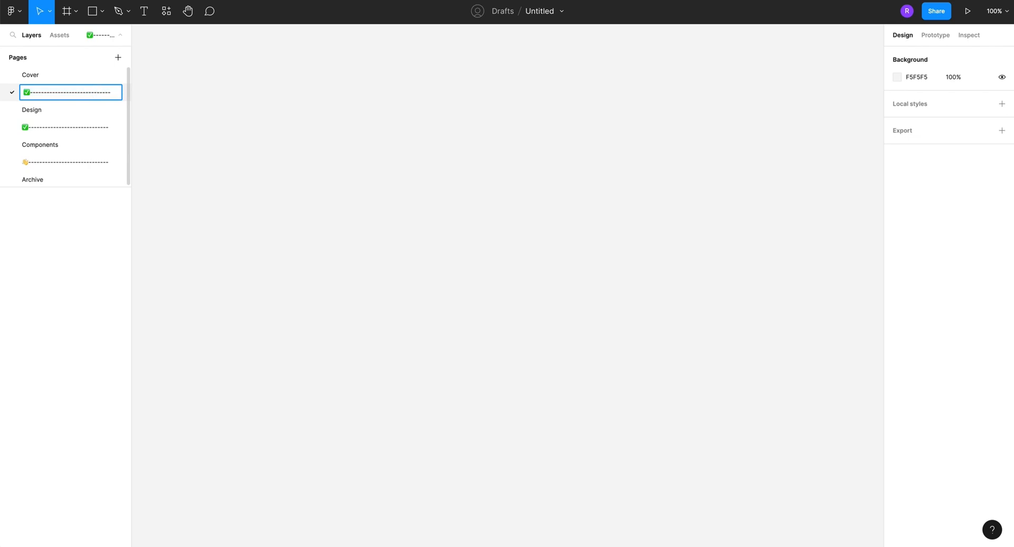
{"action": "left_click", "coordinate": [33, 95]}
{"action": "key", "text": "BackSpace"}
{"action": "key", "text": "Return"}
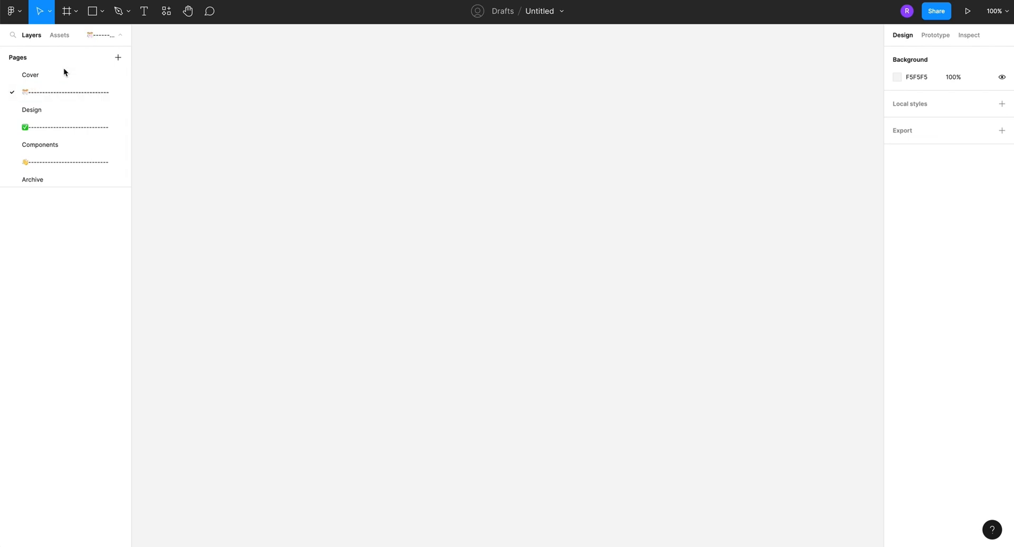
Add a Desktop 1440 × 1024 frame to the Cover page and move it toward the middle of the canvas
{"action": "left_click", "coordinate": [61, 74]}
{"action": "left_click_drag", "start_coordinate": [95, 185], "coordinate": [95, 198]}
{"action": "key", "text": "f"}
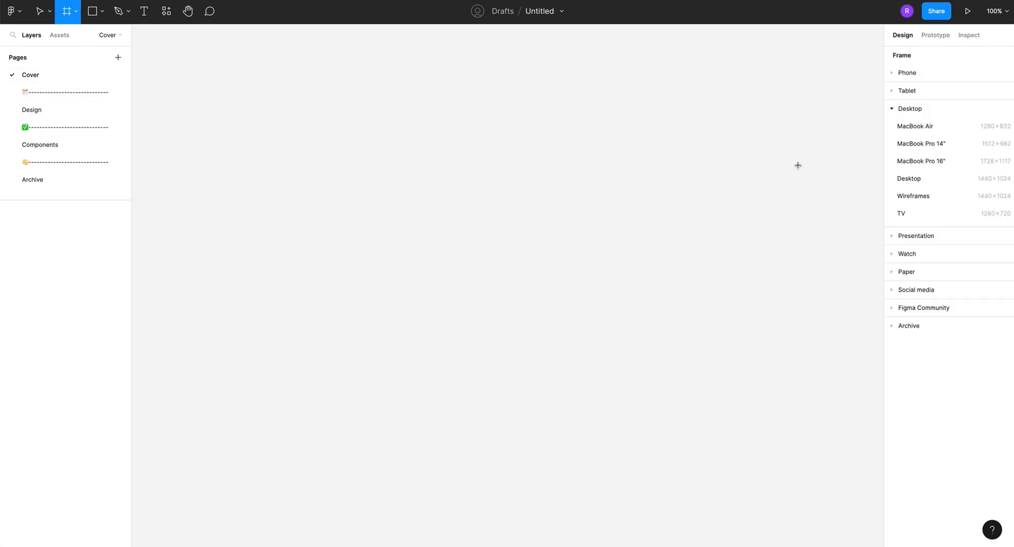
{"action": "left_click", "coordinate": [908, 176]}
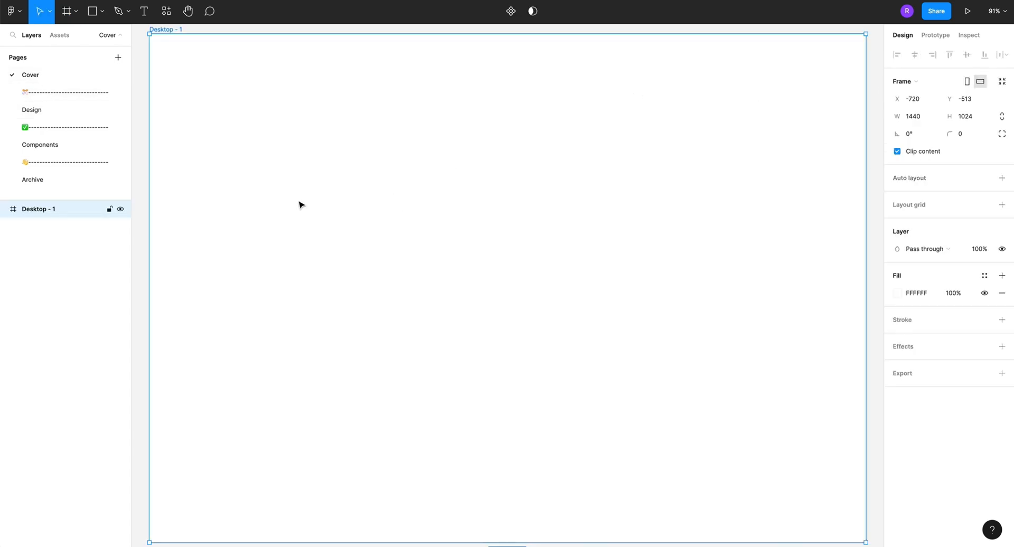
{"action": "scroll", "coordinate": [299, 204], "scroll_direction": "down", "scroll_amount": 10}
{"action": "left_click", "coordinate": [387, 112]}
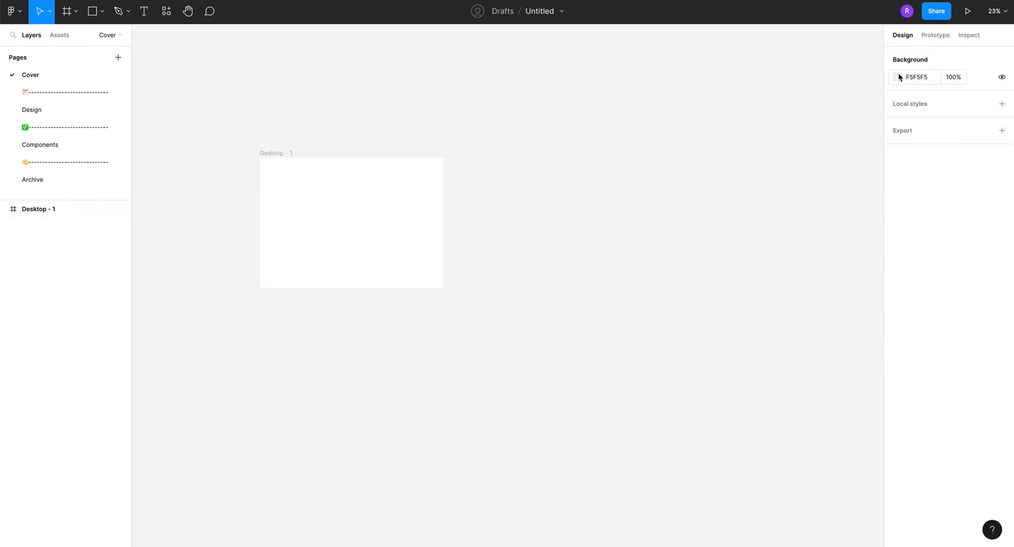
{"action": "left_click", "coordinate": [300, 189]}
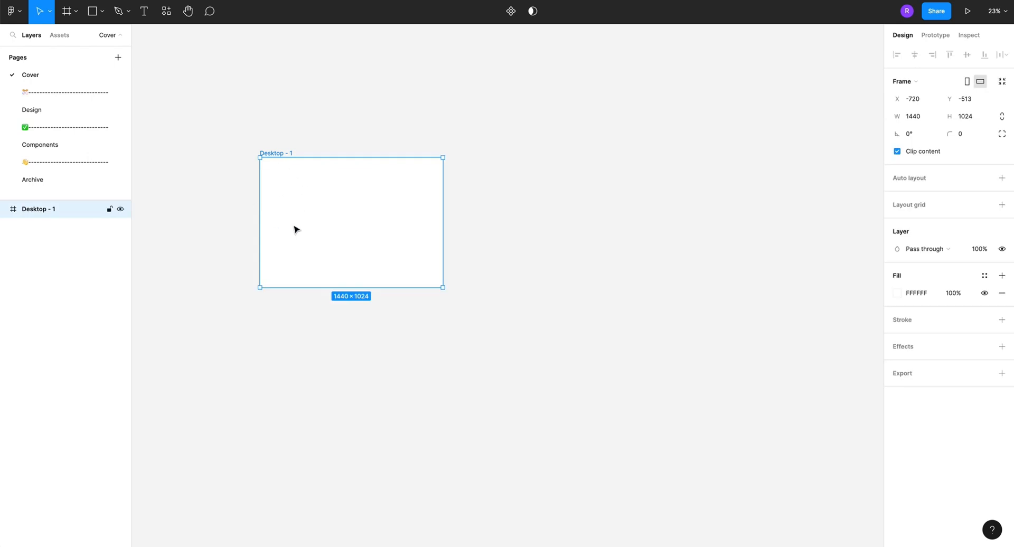
{"action": "left_click_drag", "start_coordinate": [294, 229], "coordinate": [369, 241]}
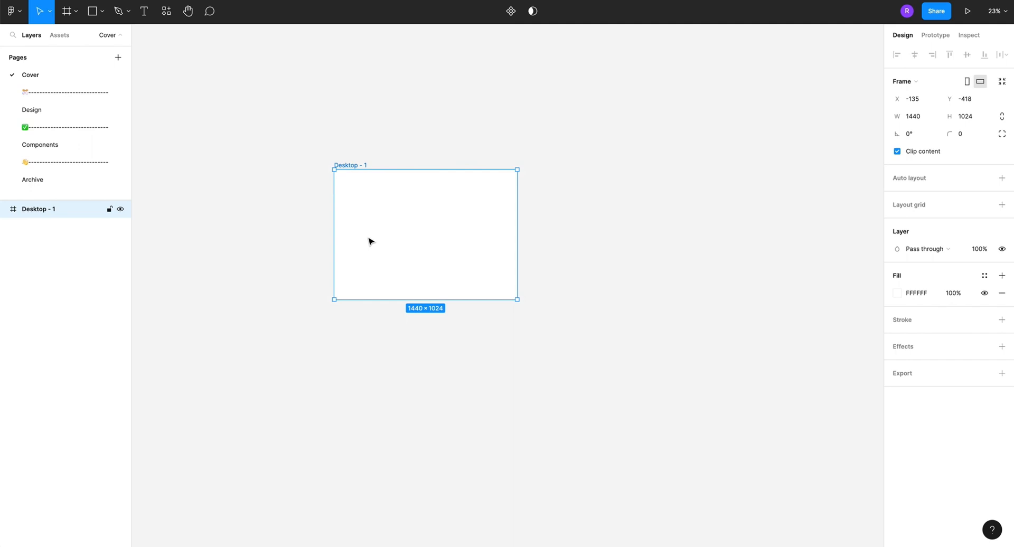
Set the Cover page's canvas background colour to near-black 111111
{"action": "left_click", "coordinate": [467, 112]}
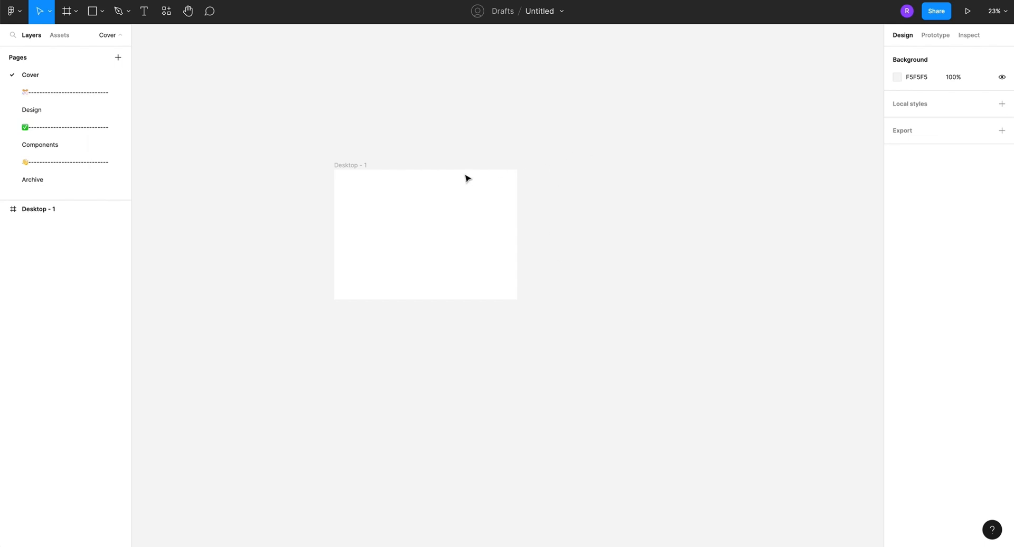
{"action": "left_click", "coordinate": [391, 235]}
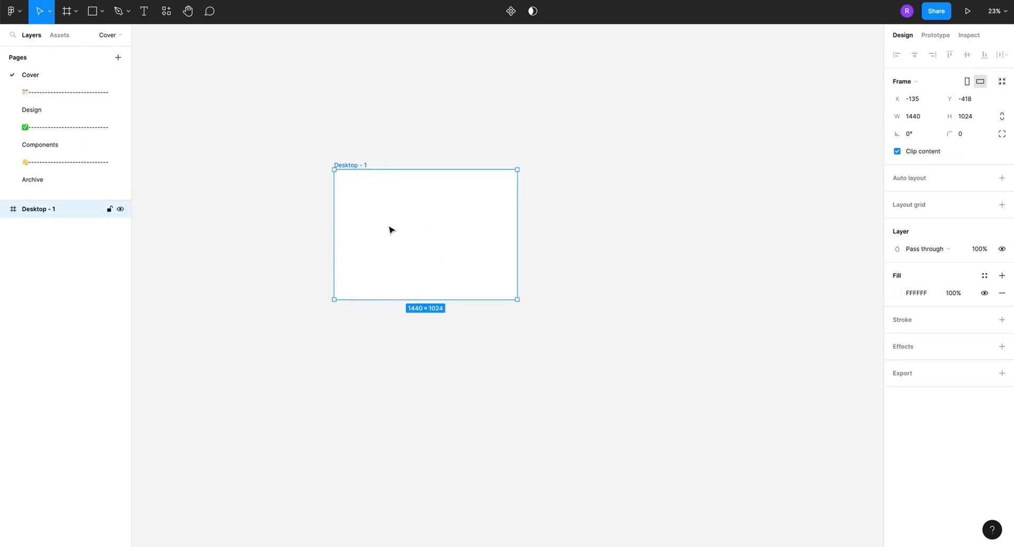
{"action": "left_click", "coordinate": [572, 192]}
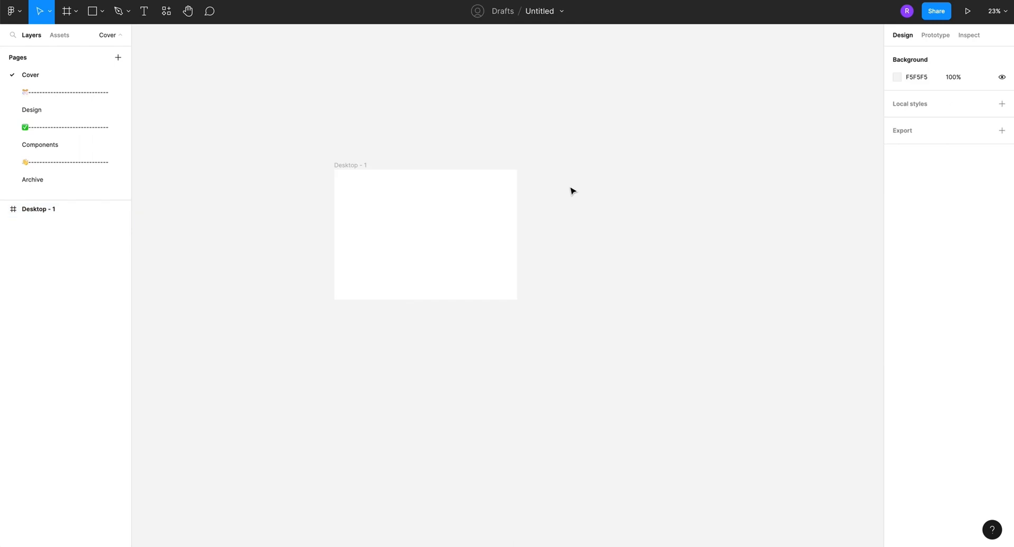
{"action": "left_click", "coordinate": [896, 77]}
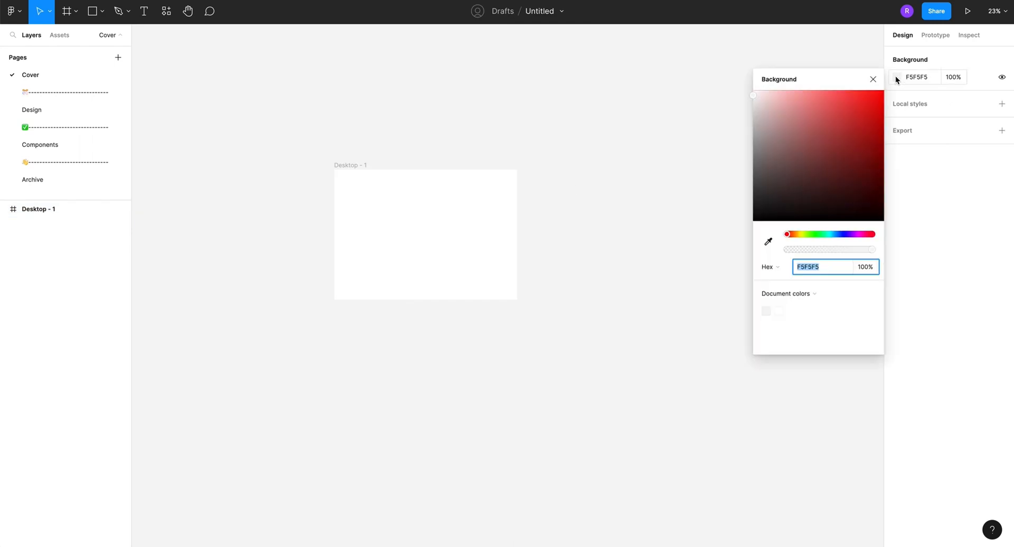
{"action": "left_click_drag", "start_coordinate": [760, 170], "coordinate": [729, 221]}
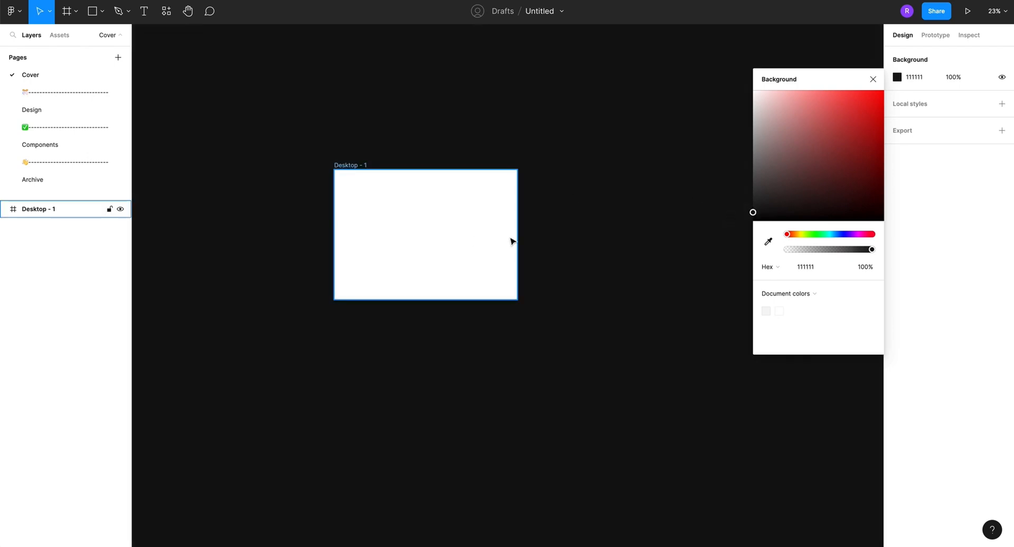
{"action": "left_click", "coordinate": [873, 79]}
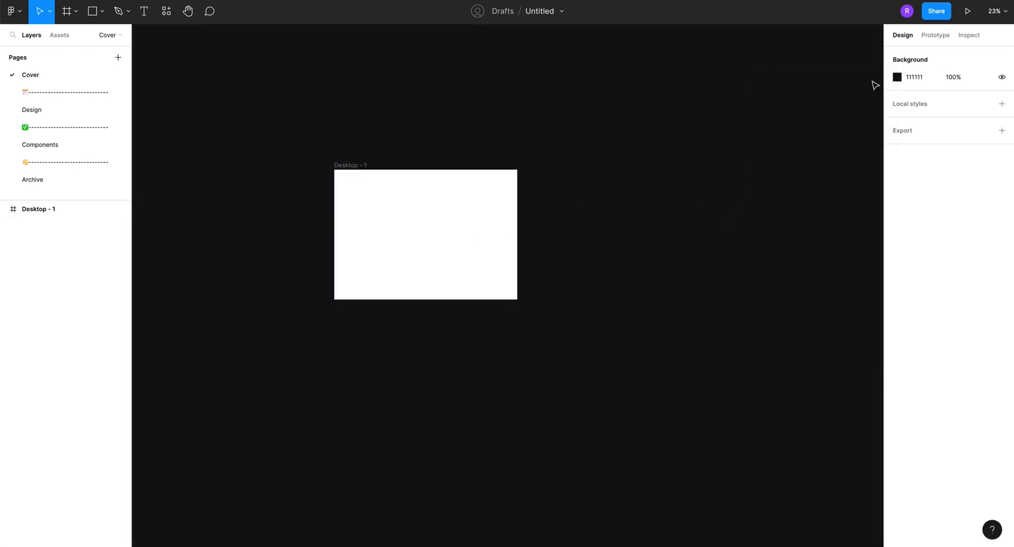
Shift the Cover page's desktop frame slightly to the right and change its fill to bright cyan 4AE9FF
{"action": "left_click", "coordinate": [376, 222]}
{"action": "left_click_drag", "start_coordinate": [376, 222], "coordinate": [409, 221]}
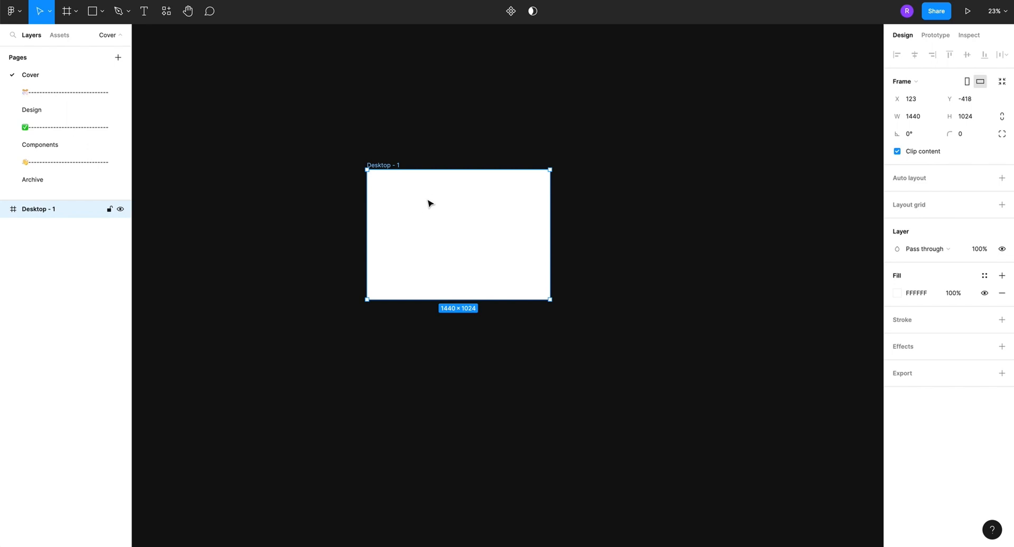
{"action": "left_click", "coordinate": [900, 292]}
{"action": "left_click", "coordinate": [783, 331]}
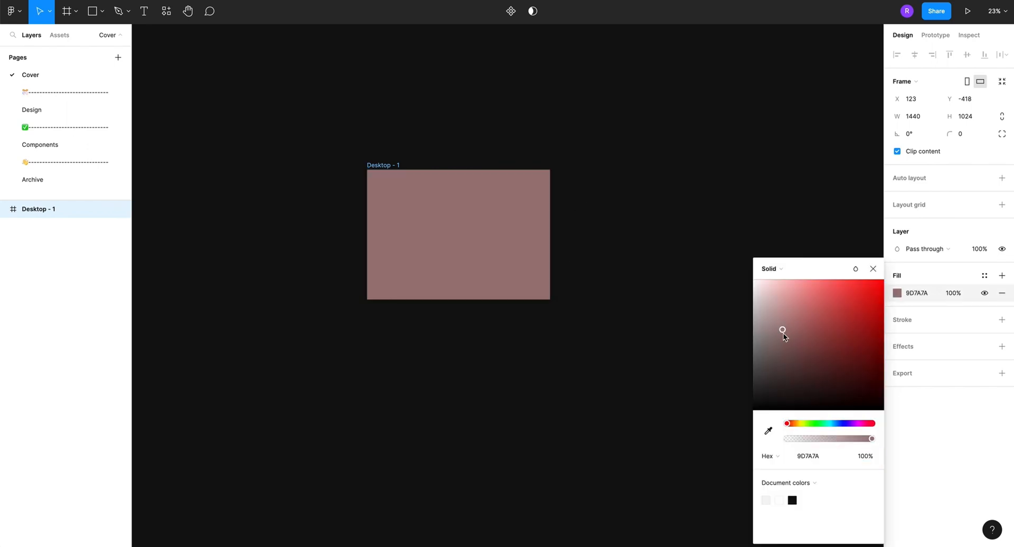
{"action": "left_click", "coordinate": [833, 424]}
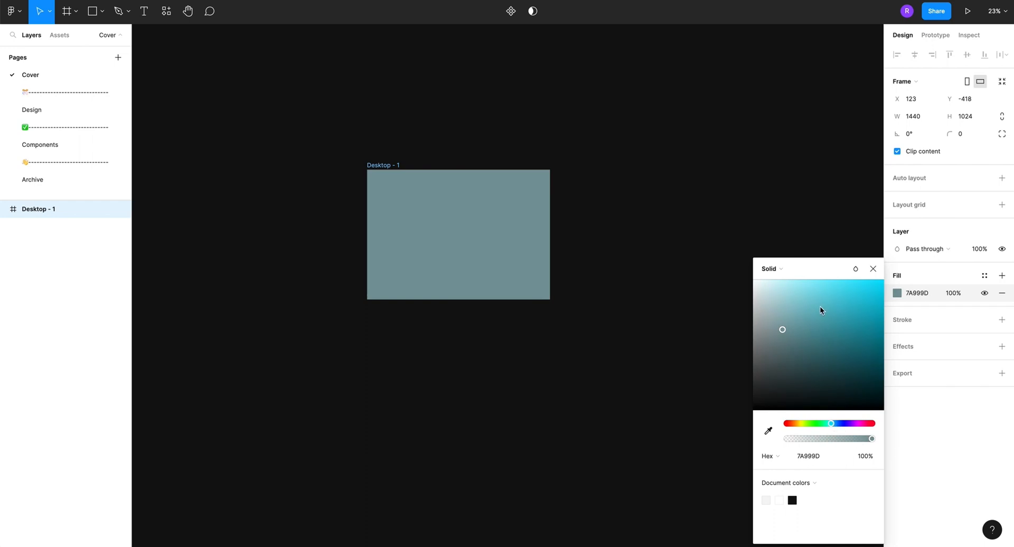
{"action": "left_click_drag", "start_coordinate": [821, 310], "coordinate": [848, 264]}
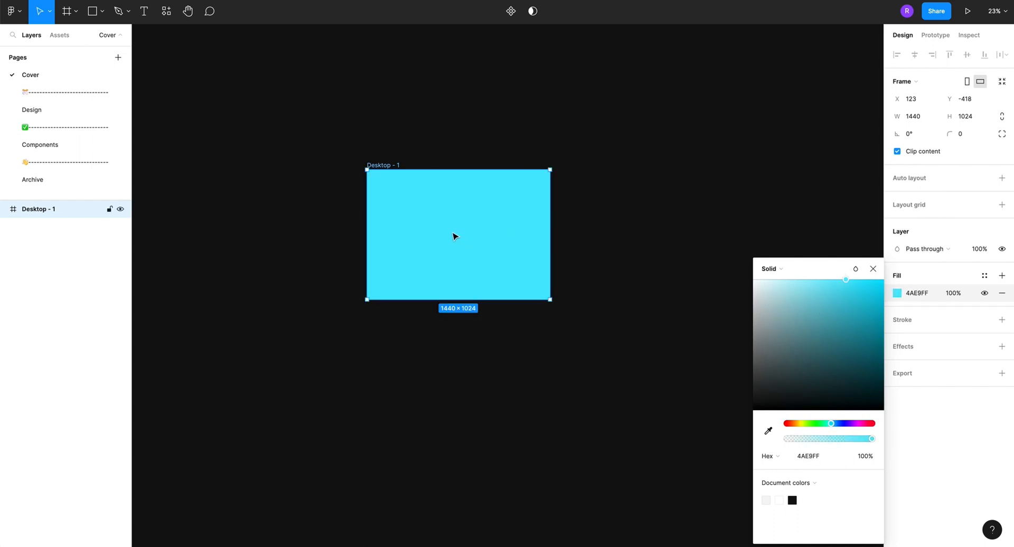
Add the text "Hero Banner" inside the cyan cover frame
{"action": "key", "text": "t"}
{"action": "left_click", "coordinate": [437, 219]}
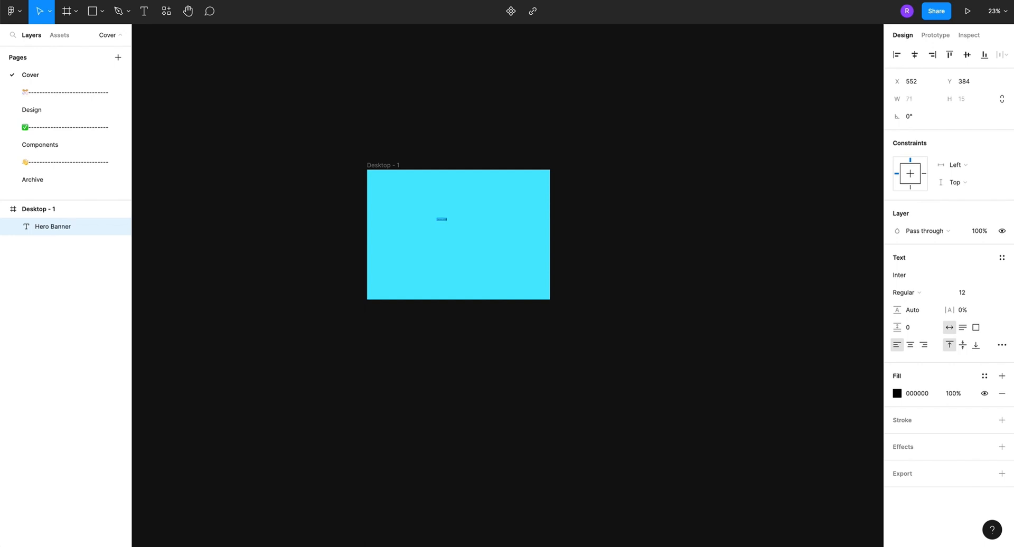
{"action": "key", "text": "Escape"}
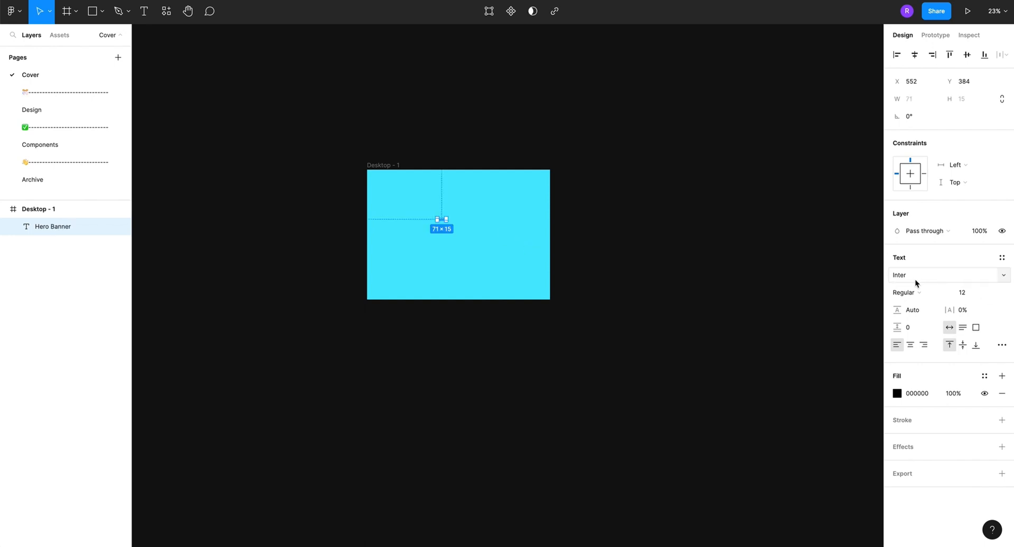
Set the Hero Banner text to Poppins at size 128 and centre it horizontally in the cover frame
{"action": "left_click", "coordinate": [915, 277]}
{"action": "type", "text": "Po"}
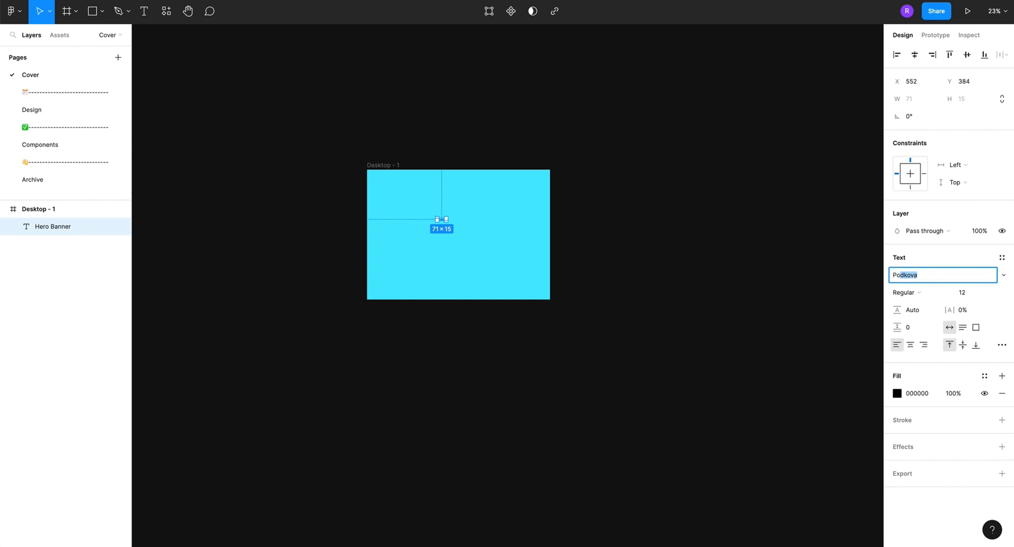
{"action": "type", "text": "ppins"}
{"action": "key", "text": "Return"}
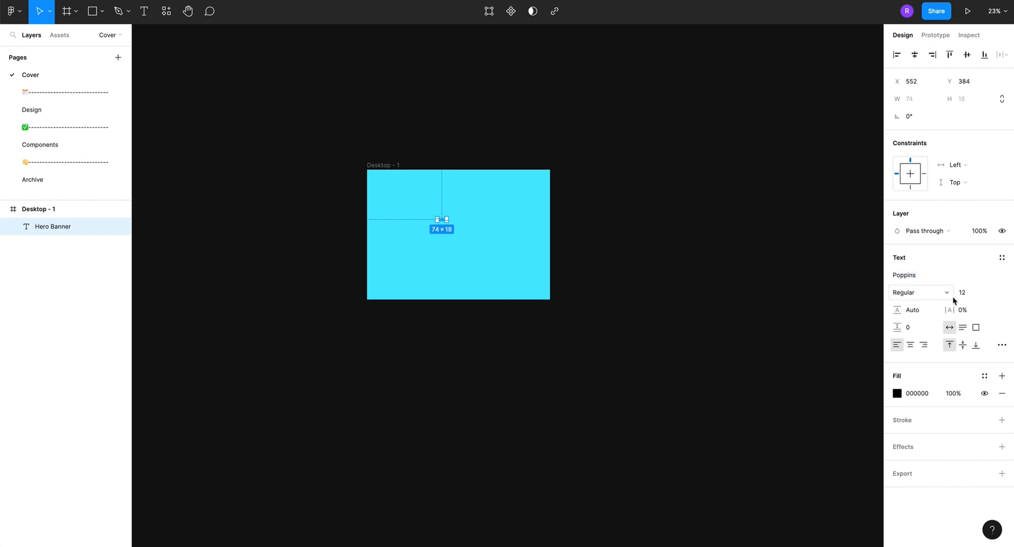
{"action": "left_click", "coordinate": [990, 293]}
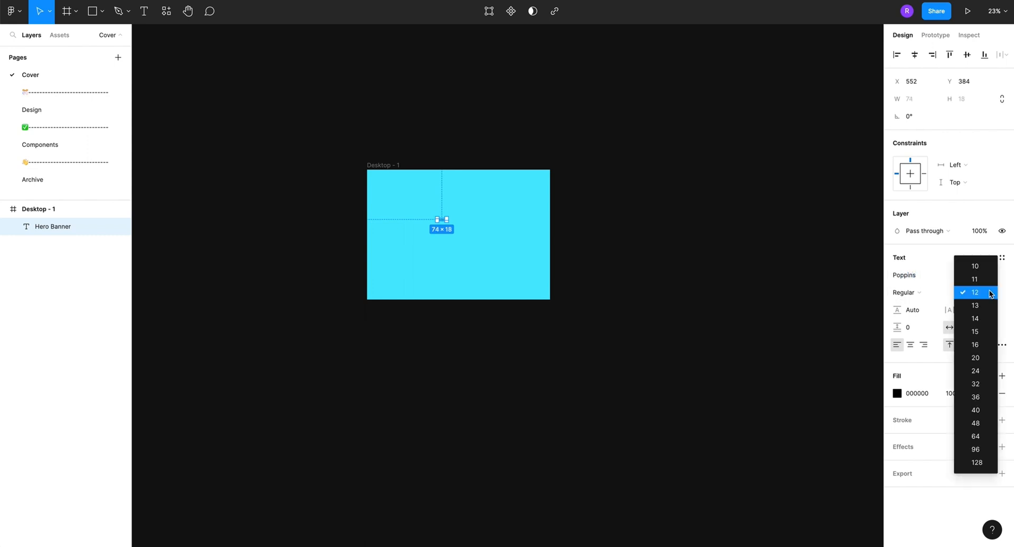
{"action": "left_click", "coordinate": [989, 463]}
{"action": "left_click_drag", "start_coordinate": [479, 231], "coordinate": [454, 221]}
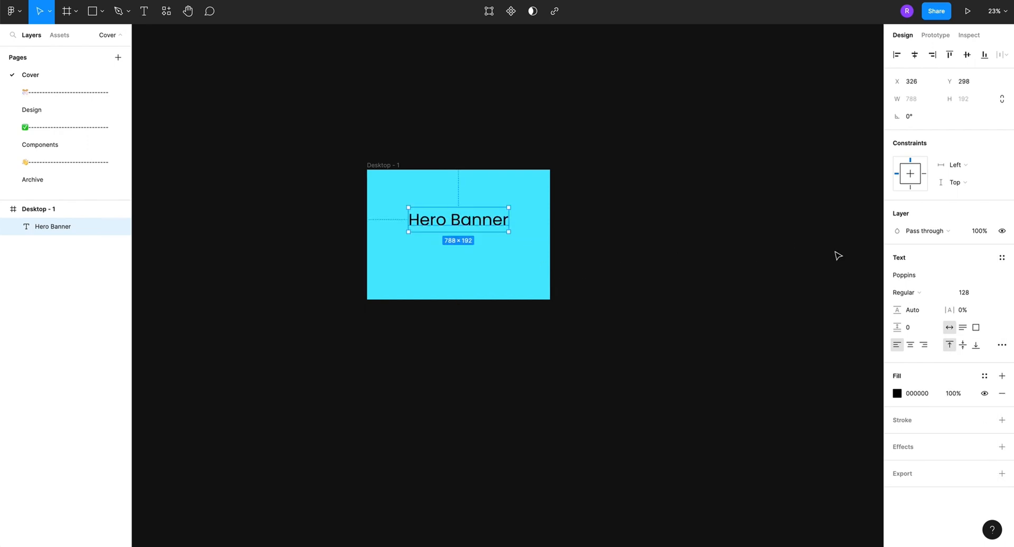
Make the Hero Banner text Bold and move it down to the middle of the cover frame
{"action": "left_click", "coordinate": [918, 293]}
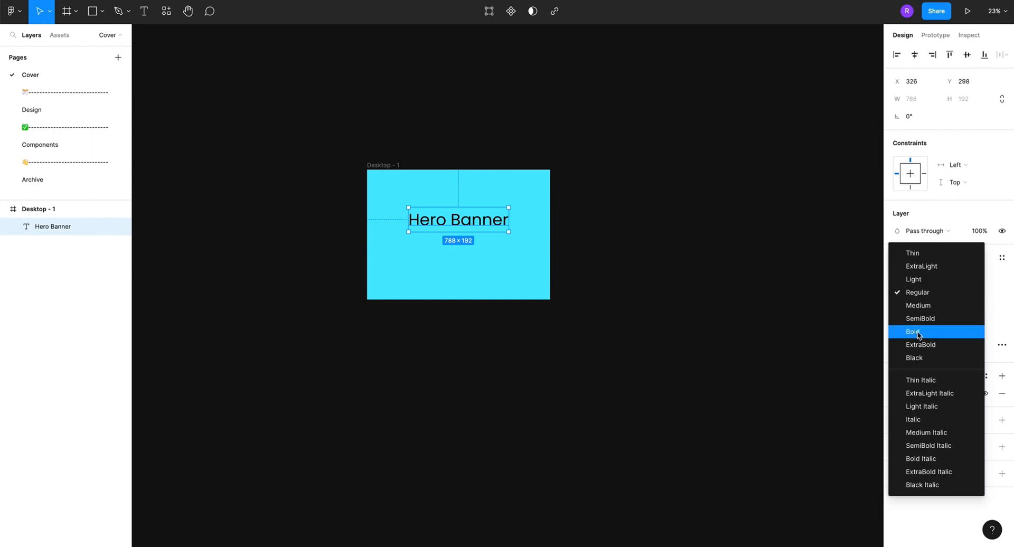
{"action": "left_click", "coordinate": [914, 332]}
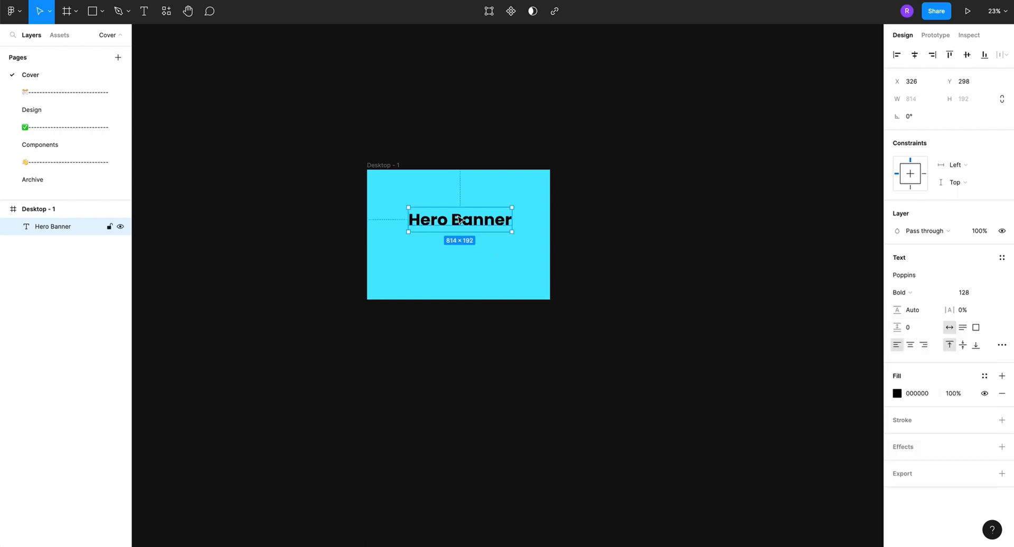
{"action": "left_click_drag", "start_coordinate": [460, 220], "coordinate": [460, 232]}
{"action": "left_click", "coordinate": [443, 191]}
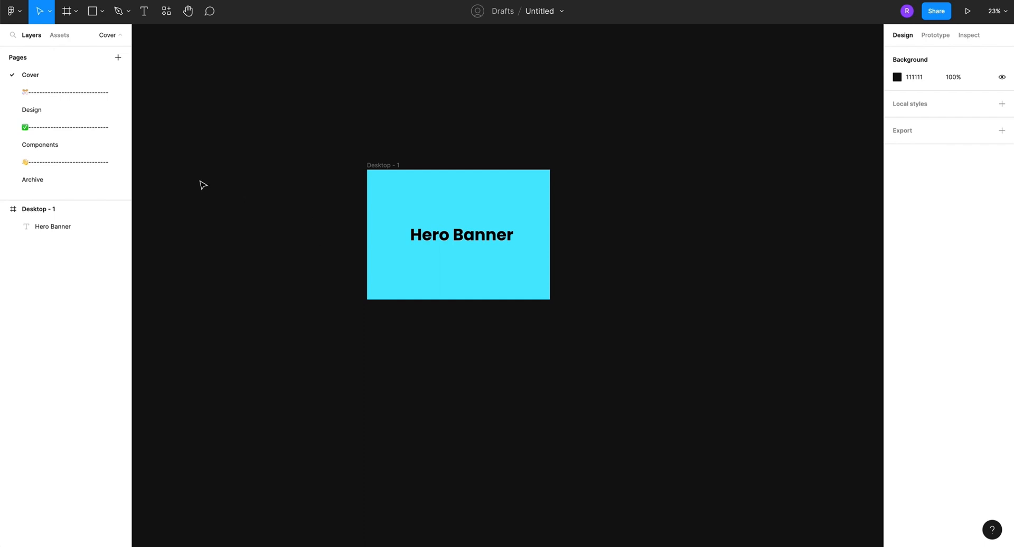
Open the Design page
{"action": "left_click", "coordinate": [71, 110]}
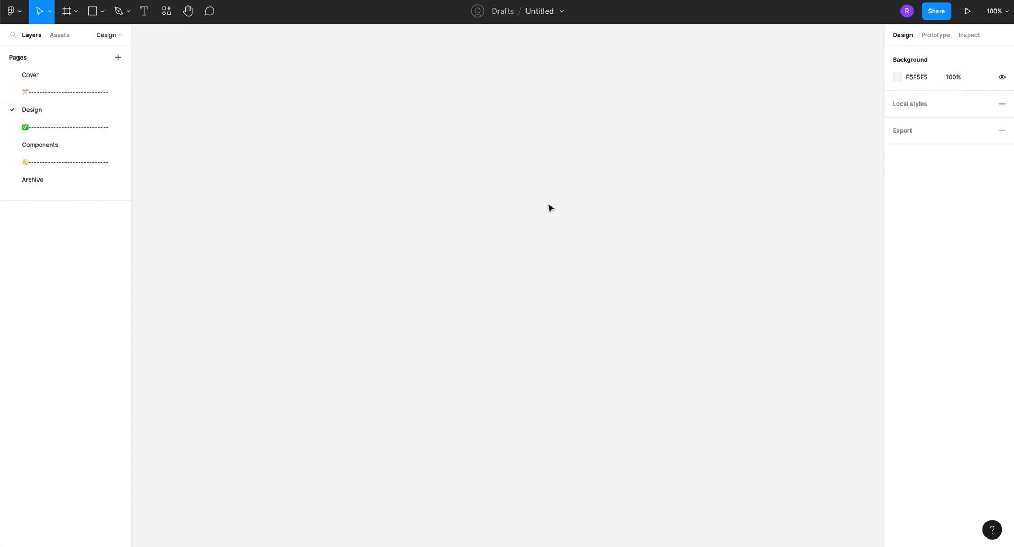
{"action": "key", "text": "f"}
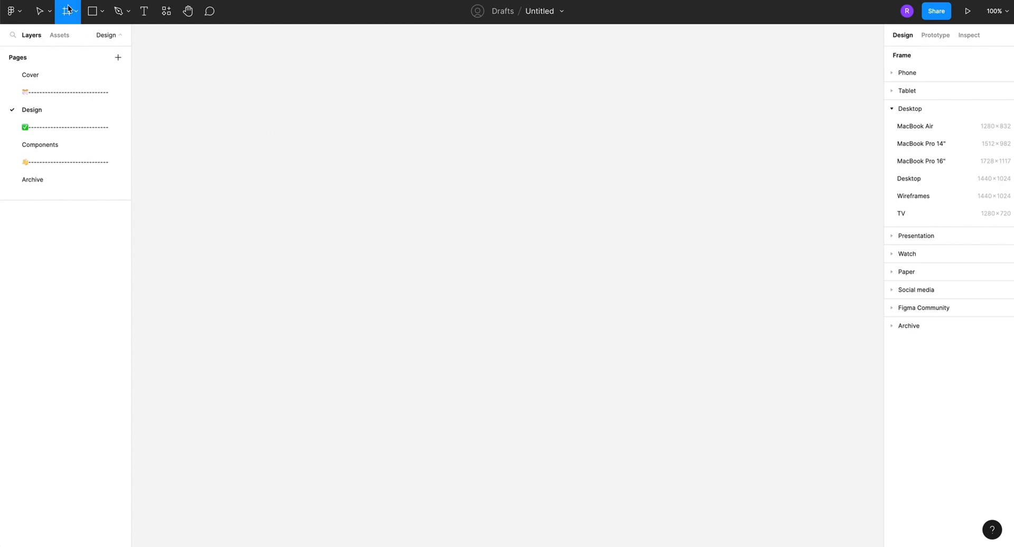
{"action": "left_click", "coordinate": [207, 128]}
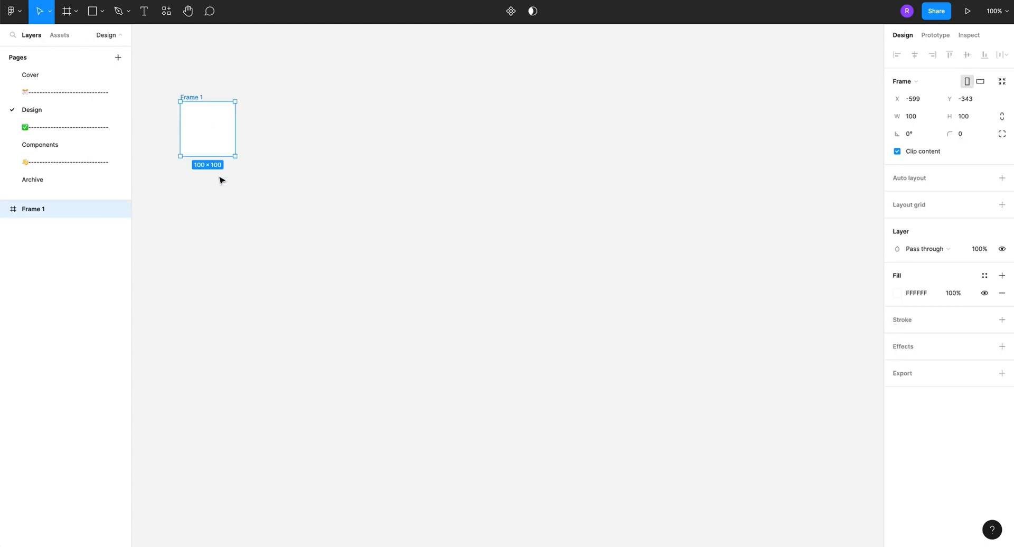
{"action": "key", "text": "Delete"}
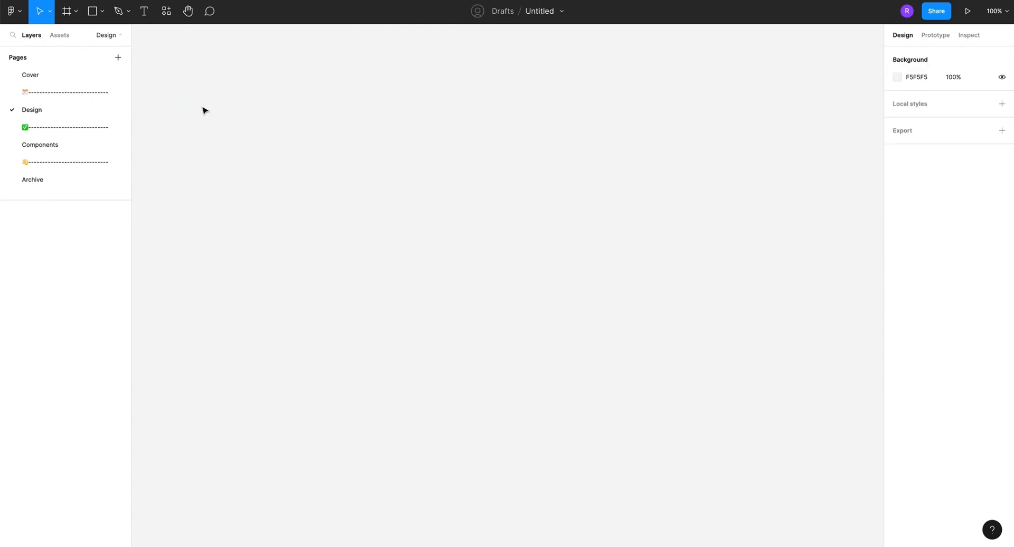
Add a Desktop 1440 × 1024 frame to the Design page
{"action": "left_click", "coordinate": [76, 11]}
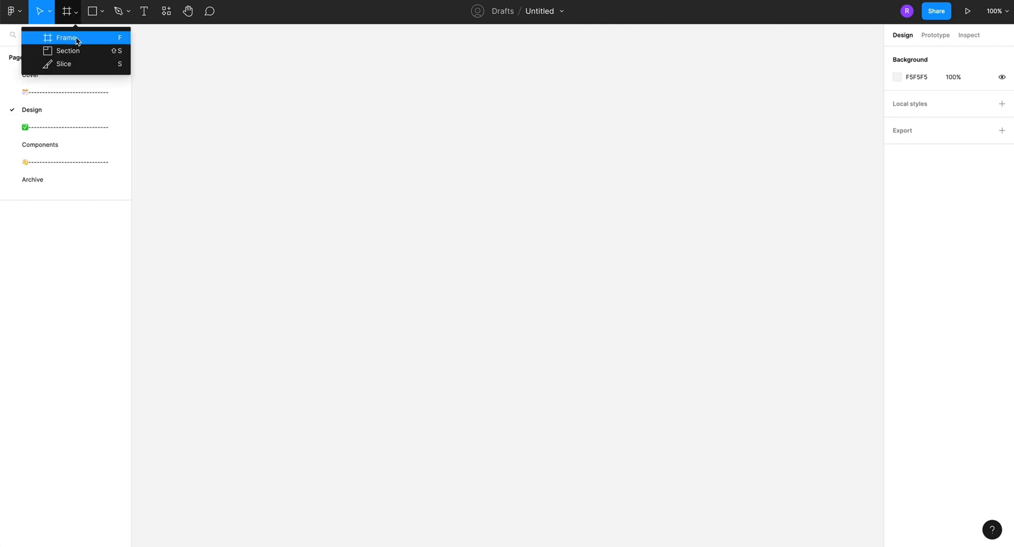
{"action": "left_click", "coordinate": [75, 36]}
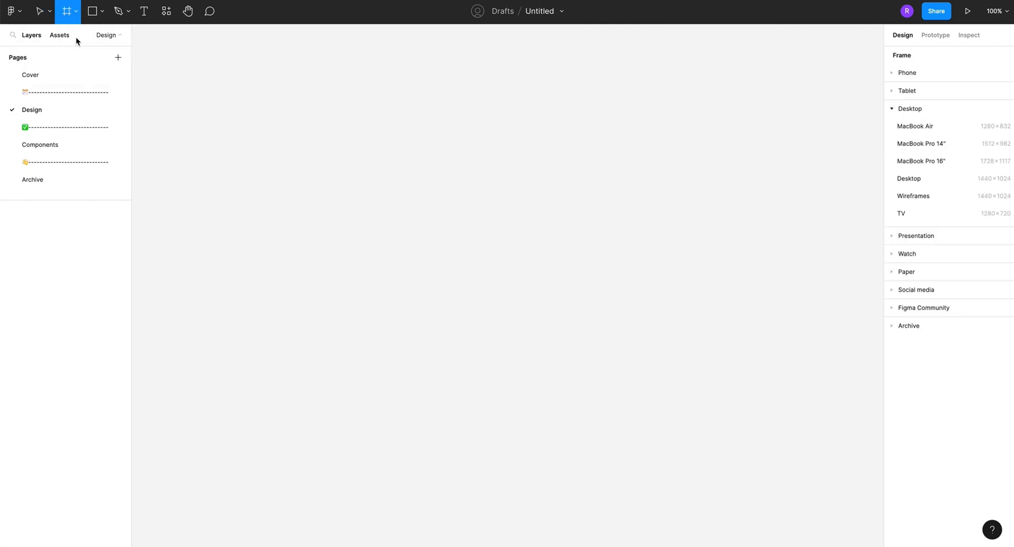
{"action": "left_click", "coordinate": [901, 178]}
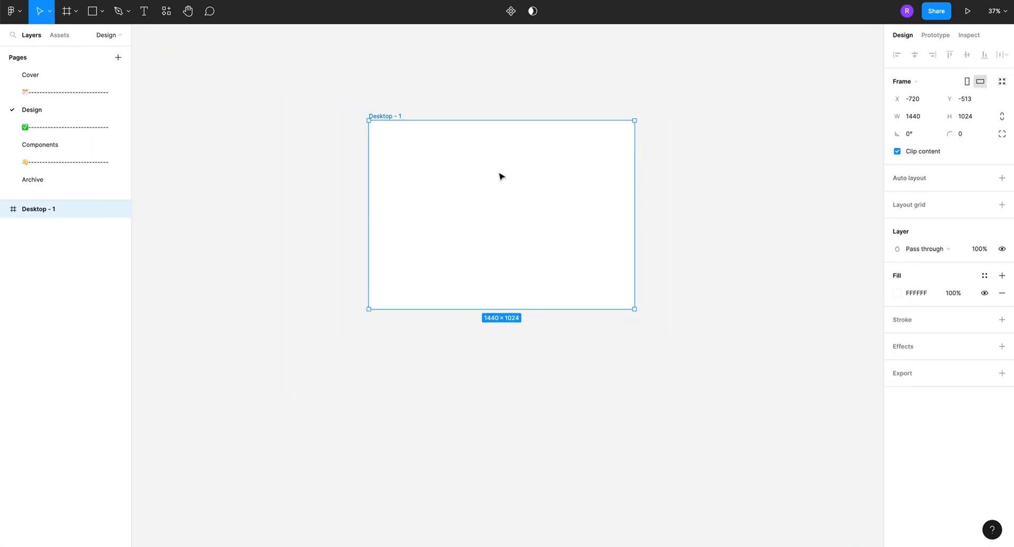
Set the Design page's canvas background colour to white FFFFFF after trying near-black 010101
{"action": "left_click", "coordinate": [604, 76]}
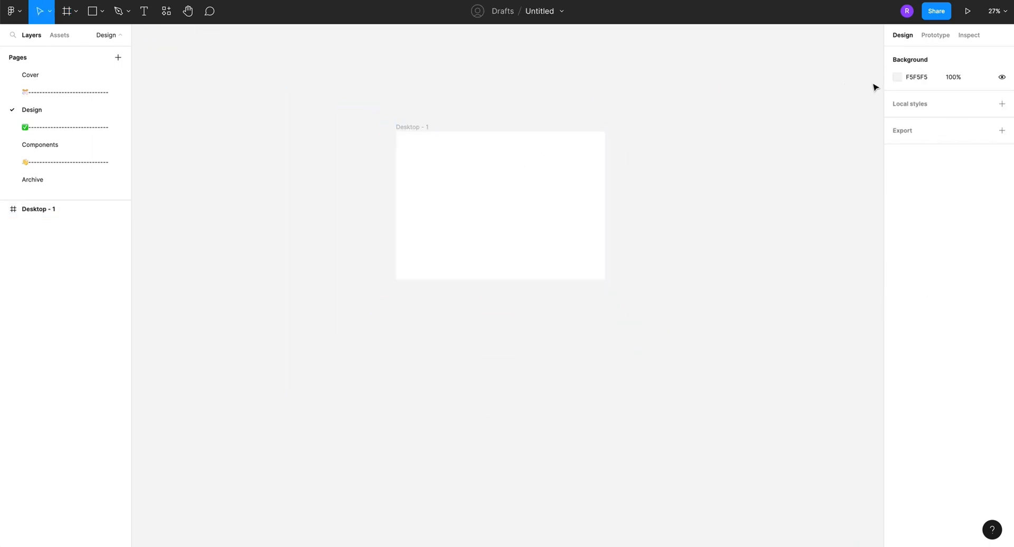
{"action": "left_click", "coordinate": [897, 77]}
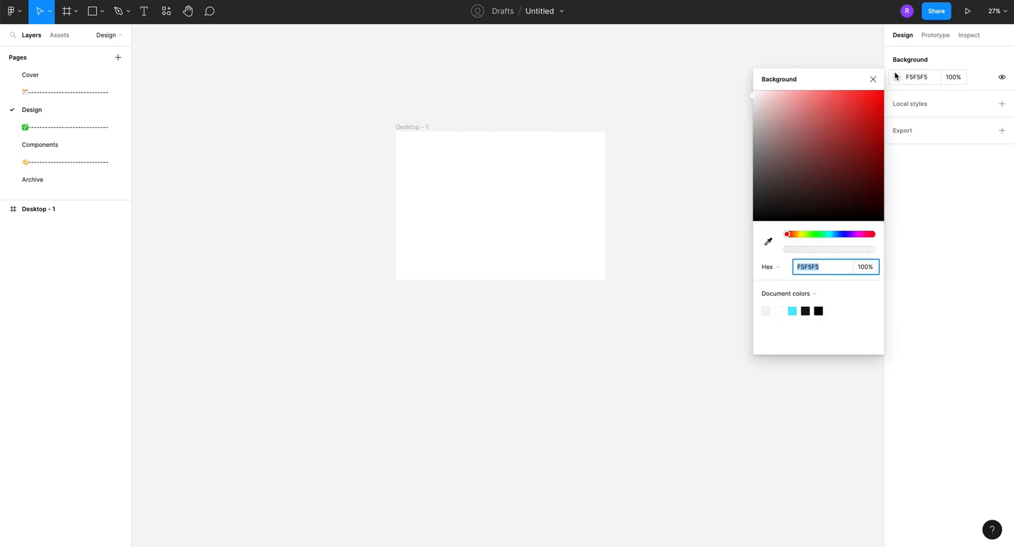
{"action": "left_click", "coordinate": [777, 125]}
{"action": "left_click_drag", "start_coordinate": [776, 125], "coordinate": [751, 227]}
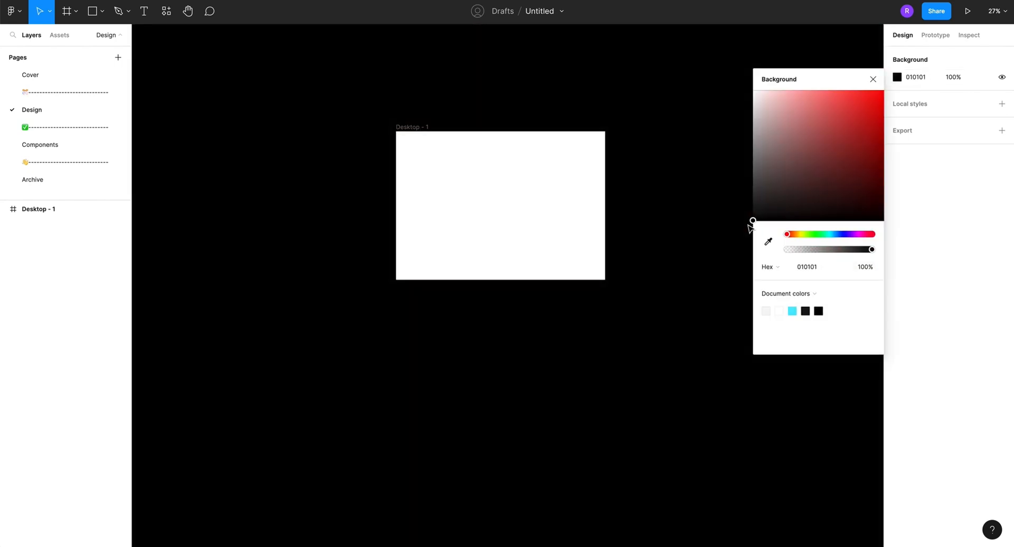
{"action": "left_click_drag", "start_coordinate": [778, 149], "coordinate": [718, 18]}
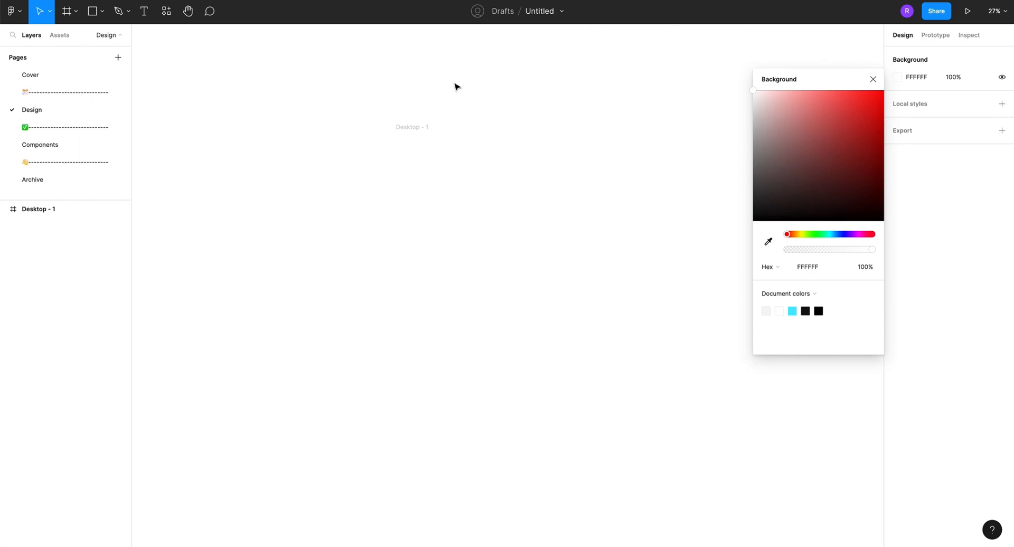
Try a near-black 101010 fill on the desktop frame and set it back to white FFFFFF
{"action": "left_click", "coordinate": [424, 127]}
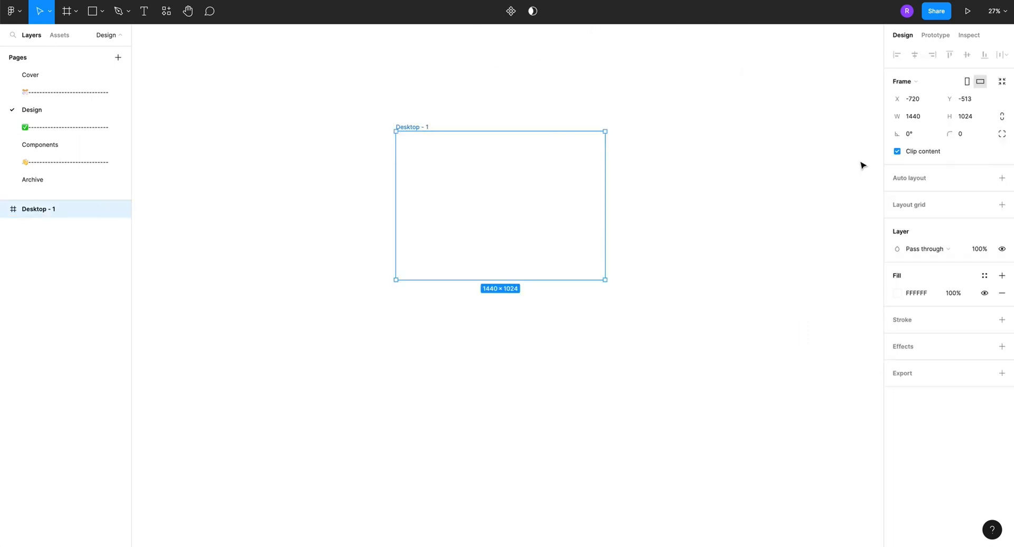
{"action": "left_click", "coordinate": [897, 294]}
{"action": "left_click_drag", "start_coordinate": [779, 322], "coordinate": [745, 408]}
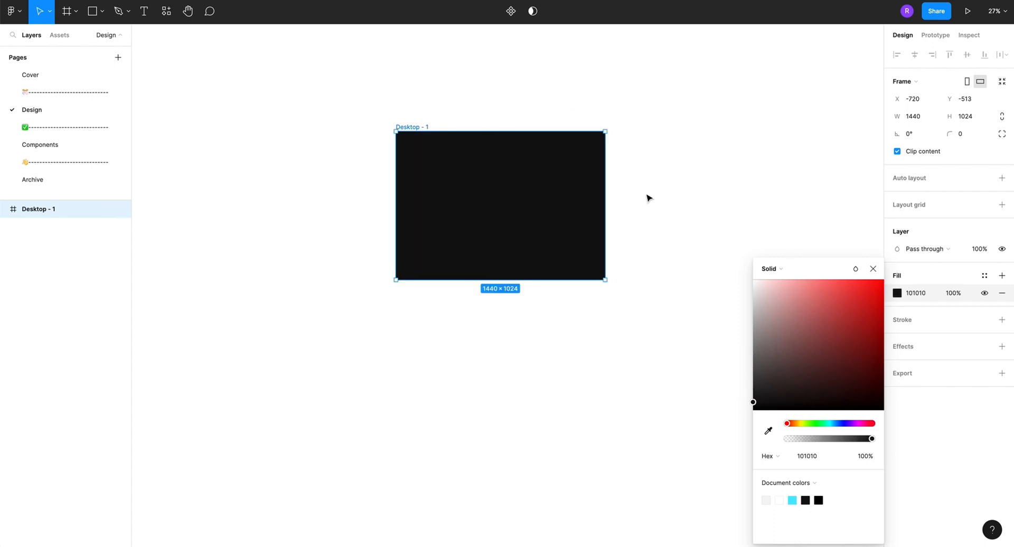
{"action": "left_click", "coordinate": [763, 300]}
{"action": "left_click_drag", "start_coordinate": [762, 296], "coordinate": [727, 226]}
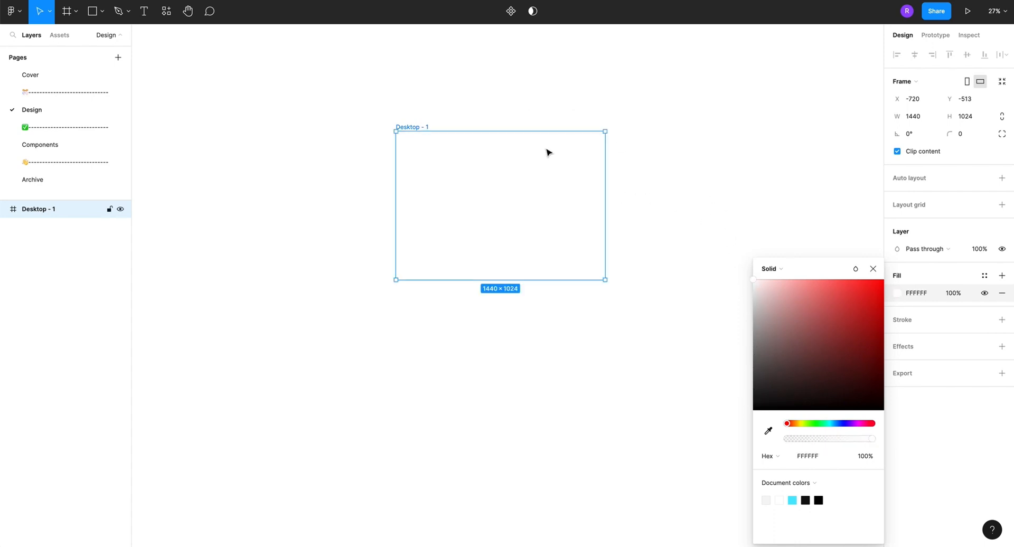
Set the Design page's canvas background colour to black 000000
{"action": "left_click", "coordinate": [689, 129]}
{"action": "left_click", "coordinate": [895, 78]}
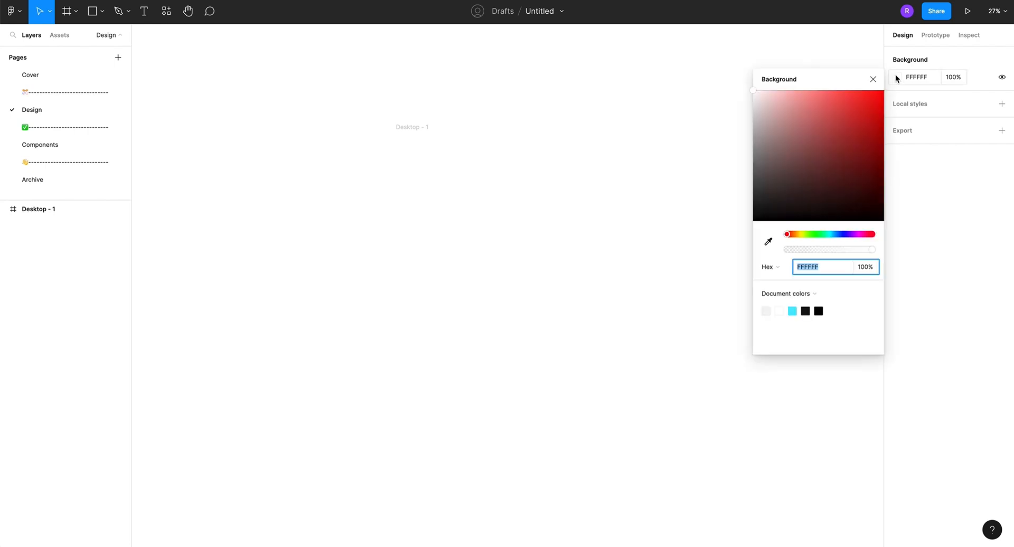
{"action": "left_click_drag", "start_coordinate": [766, 202], "coordinate": [740, 240]}
{"action": "left_click", "coordinate": [482, 196]}
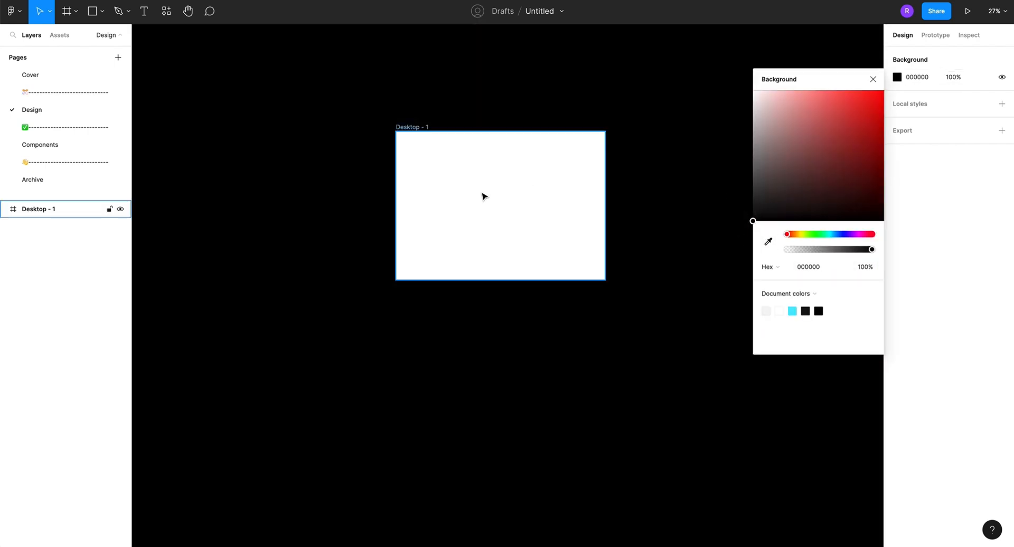
{"action": "scroll", "coordinate": [482, 196], "scroll_direction": "up", "scroll_amount": 3}
{"action": "scroll", "coordinate": [482, 196], "scroll_direction": "up", "scroll_amount": 2}
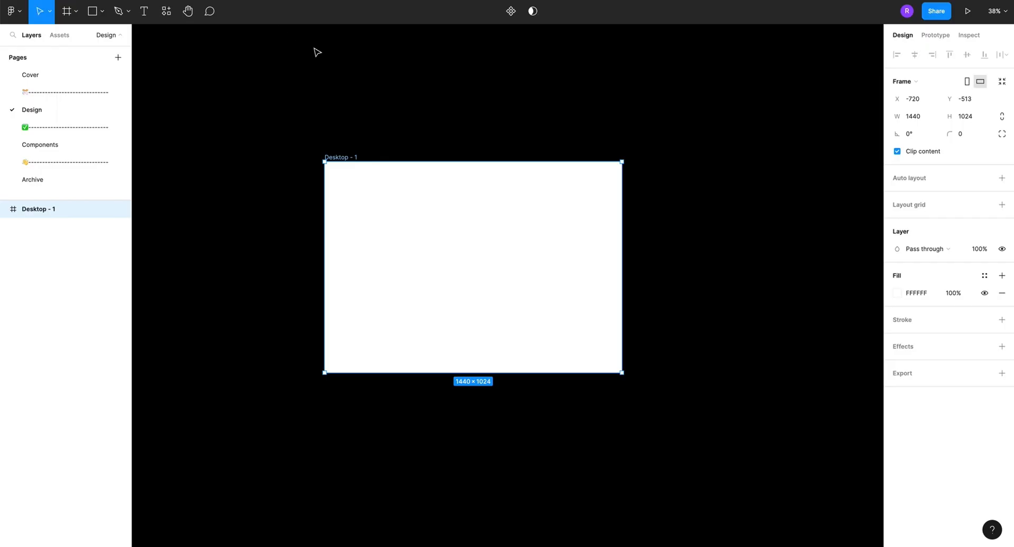
{"action": "left_click", "coordinate": [392, 77]}
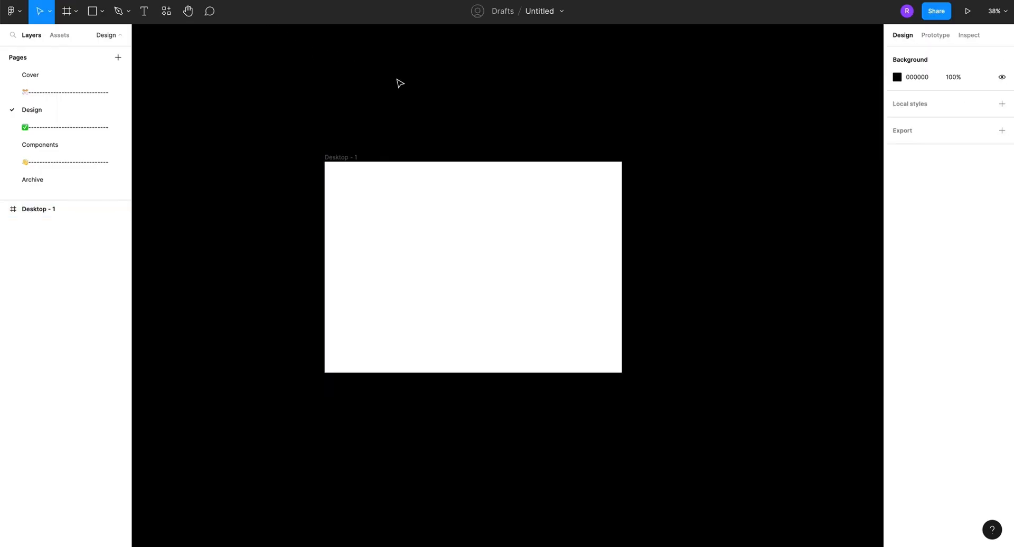
Rename the file as Hero Banner
{"action": "left_click", "coordinate": [536, 11]}
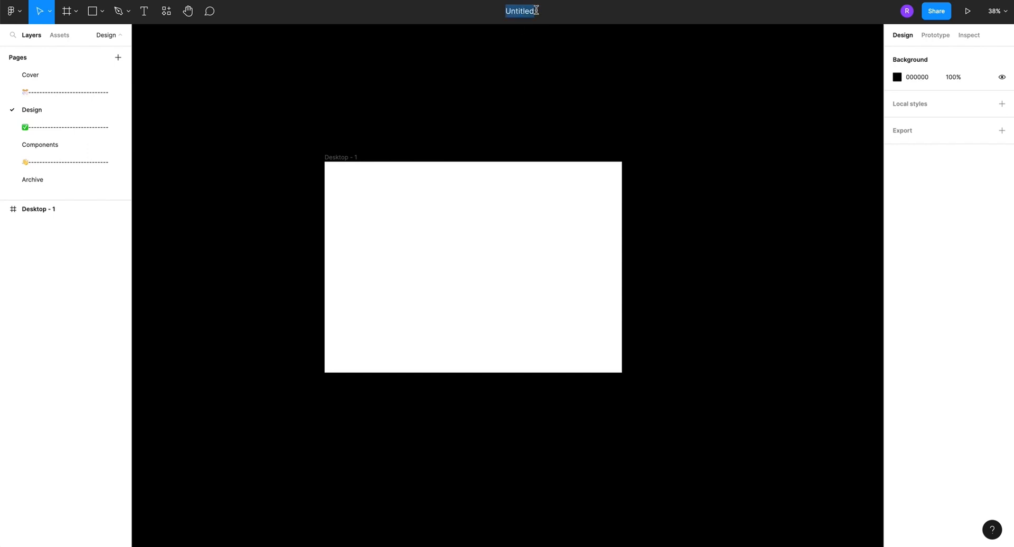
{"action": "type", "text": "Hero Banner"}
{"action": "key", "text": "Return"}
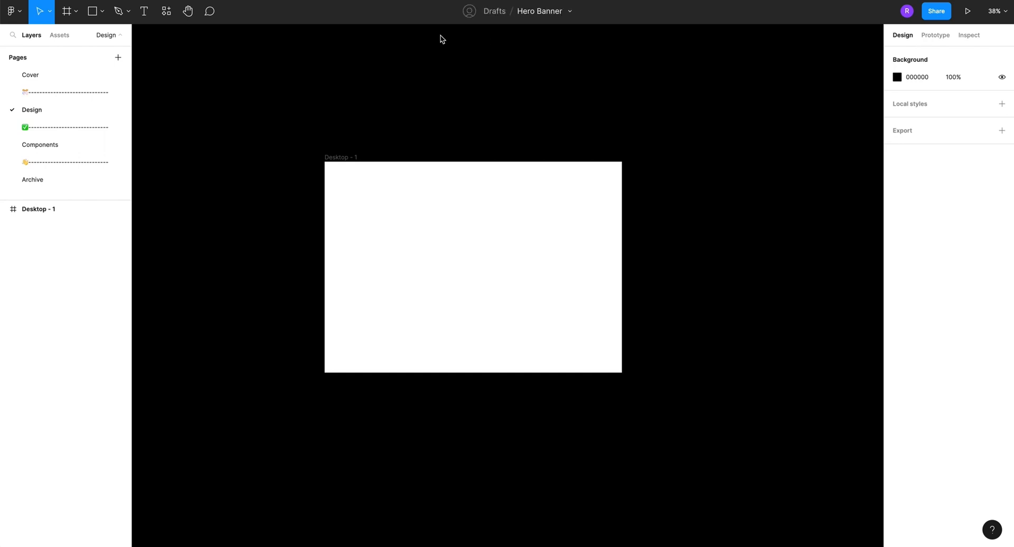
Rename the desktop frame on the Design page as Hero
{"action": "left_click", "coordinate": [329, 157]}
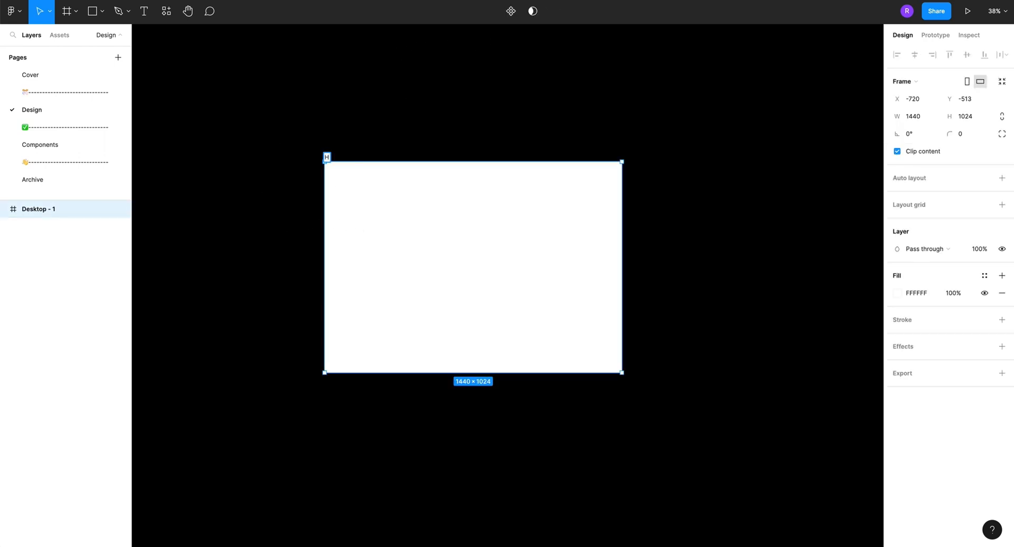
{"action": "type", "text": "Ho"}
{"action": "type", "text": "H"}
{"action": "type", "text": "ero"}
{"action": "key", "text": "Return"}
{"action": "left_click", "coordinate": [398, 132]}
{"action": "left_click", "coordinate": [393, 212]}
{"action": "scroll", "coordinate": [376, 174], "scroll_direction": "up", "scroll_amount": 5}
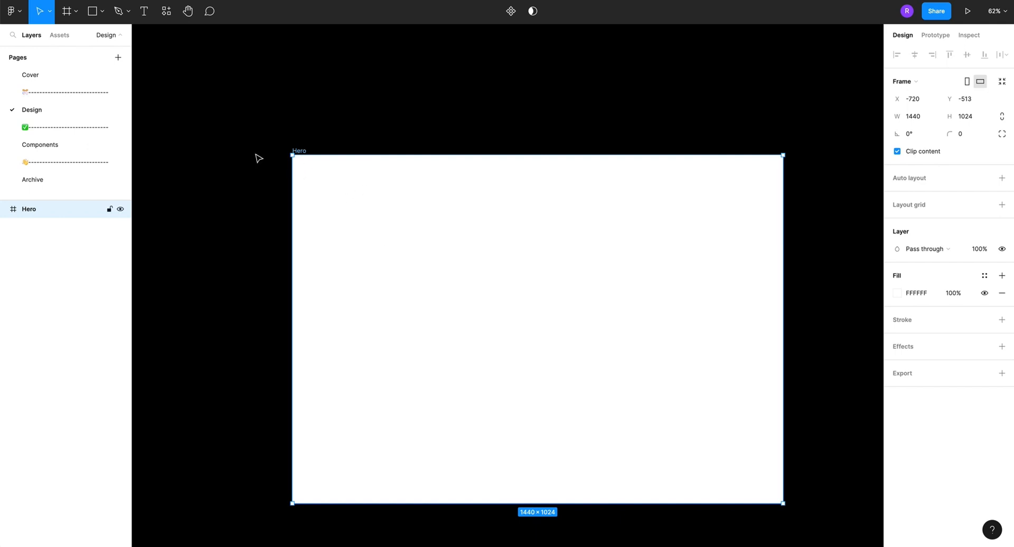
Open the Components page and set its canvas background colour to black 000000
{"action": "left_click", "coordinate": [64, 145]}
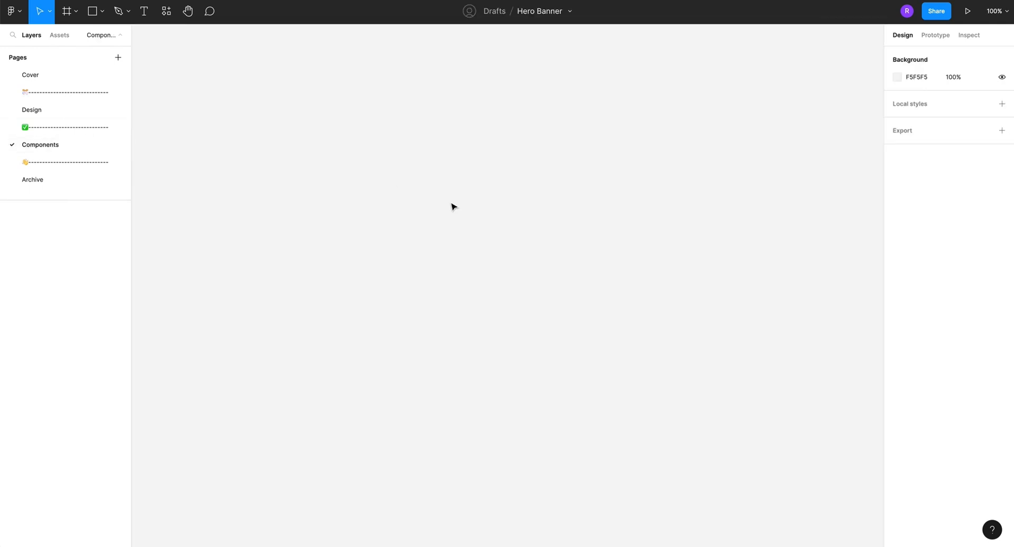
{"action": "left_click", "coordinate": [896, 77]}
{"action": "left_click_drag", "start_coordinate": [785, 167], "coordinate": [720, 277]}
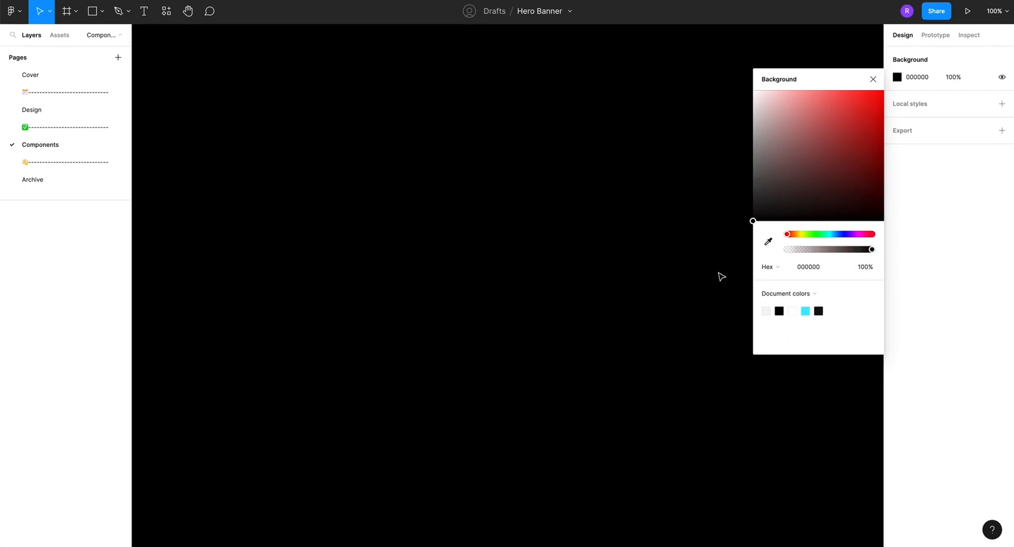
{"action": "left_click", "coordinate": [498, 234]}
Add a Desktop 1440 × 1024 frame to the Components page
{"action": "key", "text": "f"}
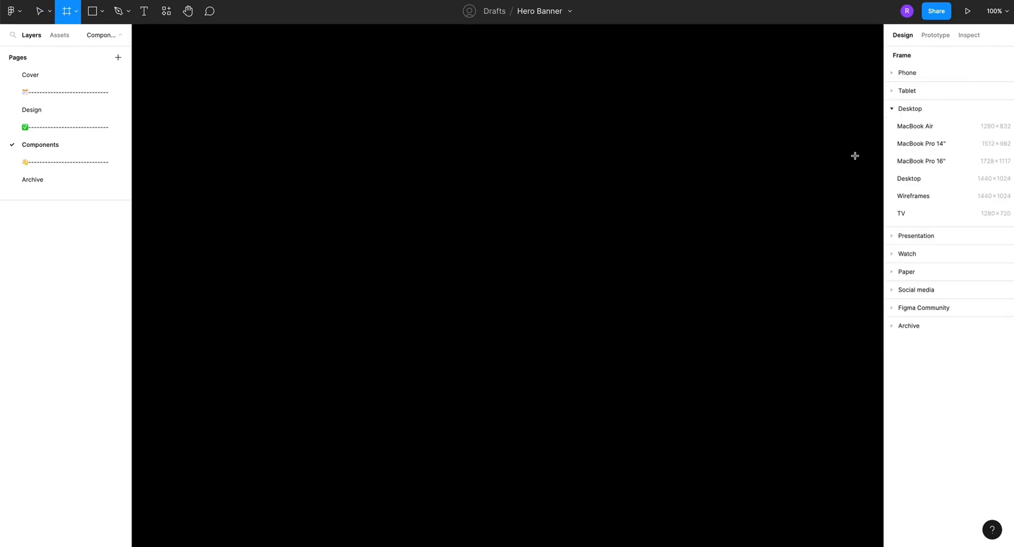
{"action": "left_click", "coordinate": [910, 177]}
{"action": "scroll", "coordinate": [319, 189], "scroll_direction": "down", "scroll_amount": 5}
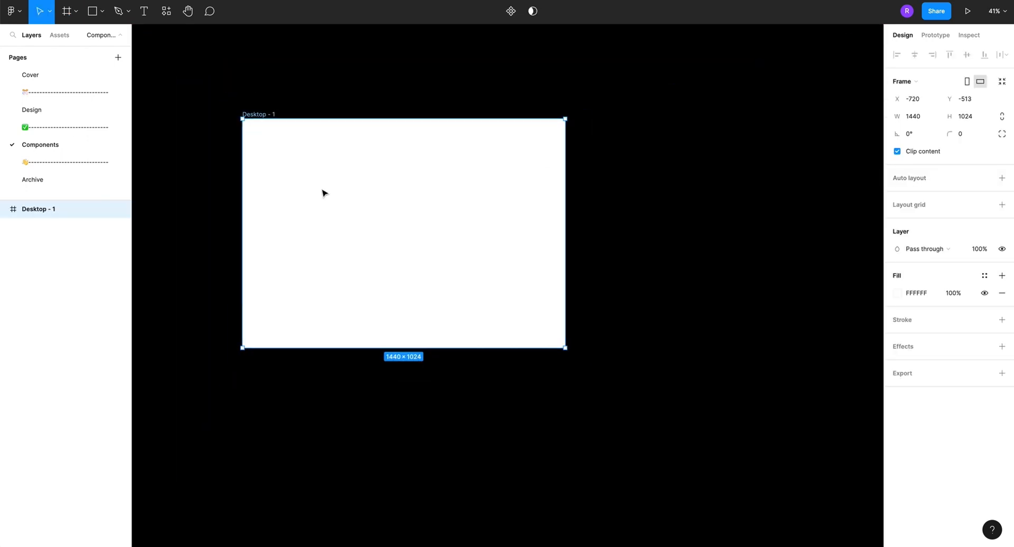
{"action": "scroll", "coordinate": [349, 206], "scroll_direction": "up", "scroll_amount": 1}
{"action": "scroll", "coordinate": [350, 207], "scroll_direction": "left", "scroll_amount": 2}
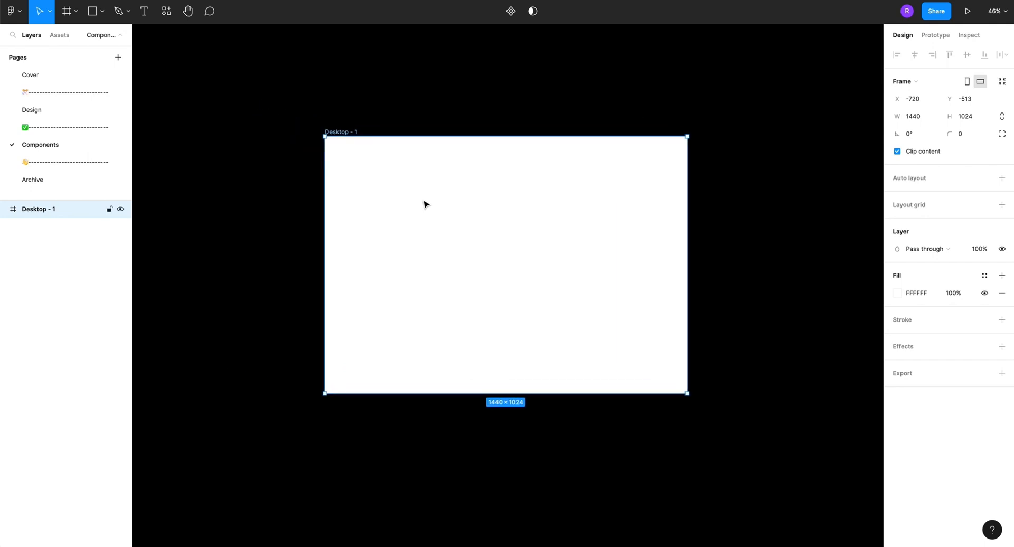
{"action": "scroll", "coordinate": [423, 204], "scroll_direction": "up", "scroll_amount": 2}
{"action": "scroll", "coordinate": [423, 204], "scroll_direction": "down", "scroll_amount": 1}
{"action": "scroll", "coordinate": [423, 204], "scroll_direction": "right", "scroll_amount": 2}
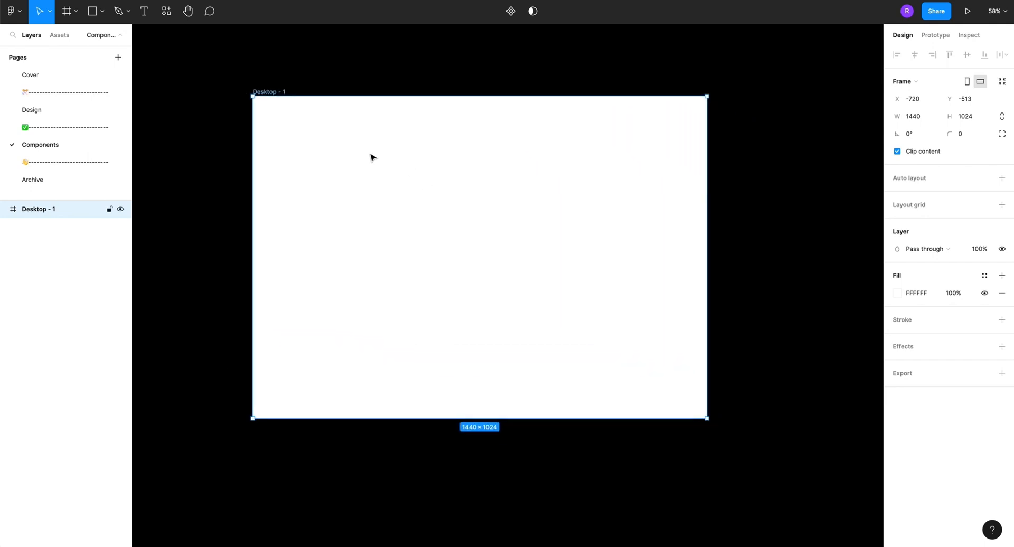
Start a text layer in the upper part of the Components page's desktop frame, at about X 386, Y 141
{"action": "scroll", "coordinate": [373, 157], "scroll_direction": "up", "scroll_amount": 7}
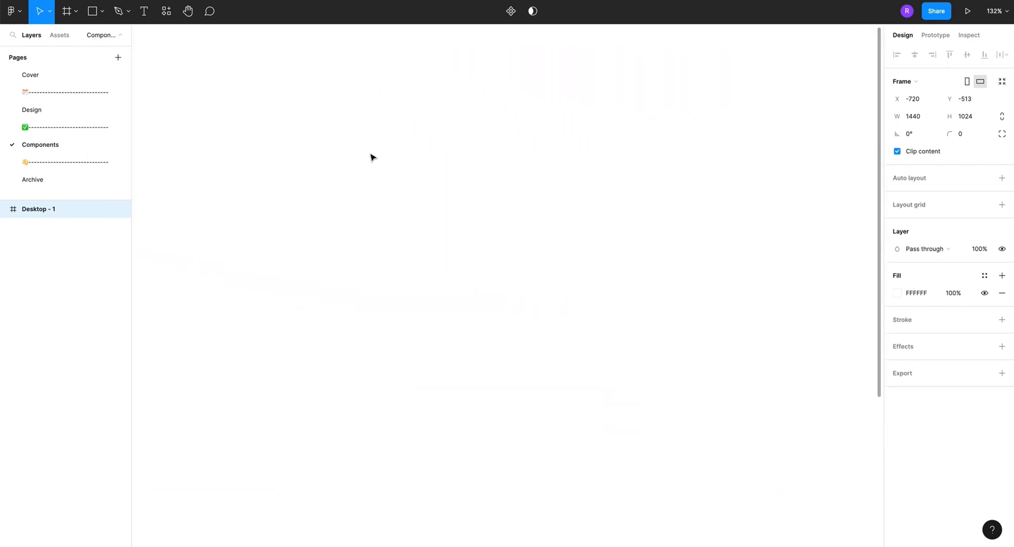
{"action": "key", "text": "t"}
{"action": "left_click", "coordinate": [381, 126]}
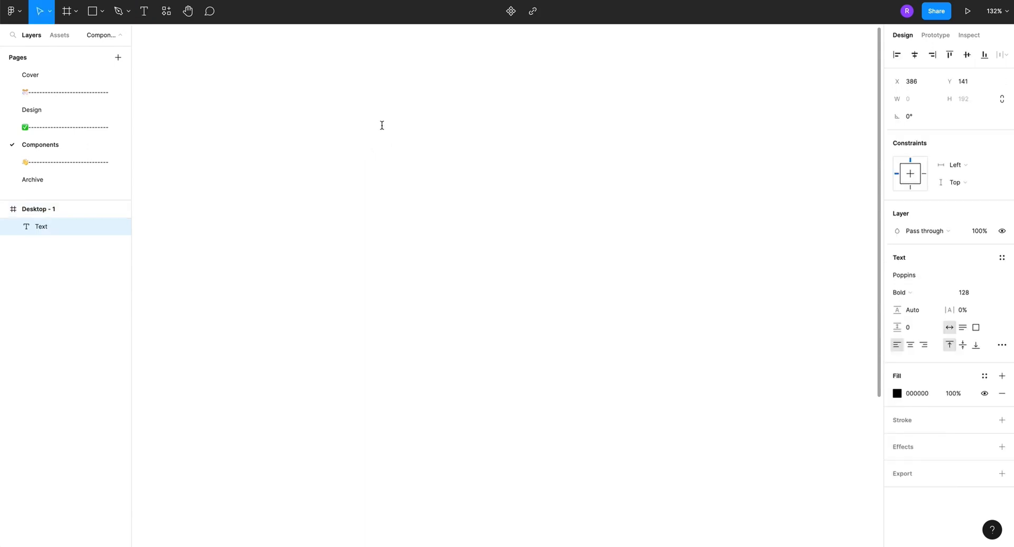
{"action": "scroll", "coordinate": [410, 196], "scroll_direction": "down", "scroll_amount": 5}
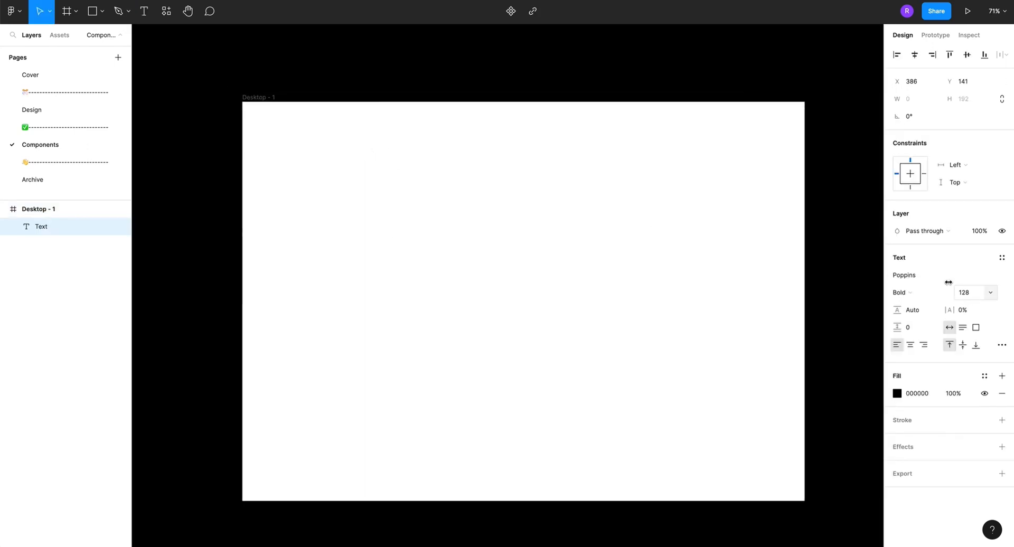
{"action": "type", "text": "ffdhfh"}
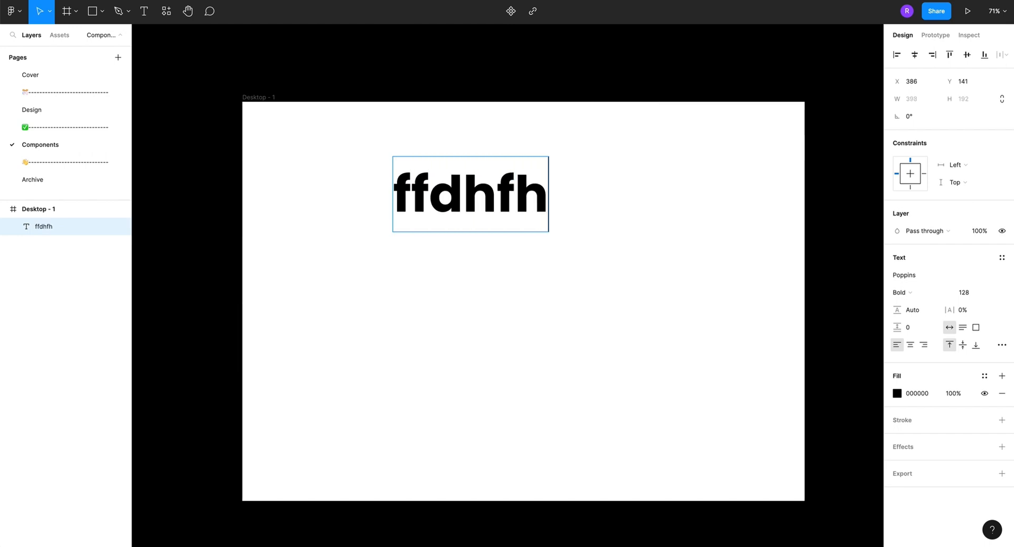
{"action": "type", "text": "h"}
{"action": "key", "text": "BackSpace"}
{"action": "key", "text": "BackSpace"}
{"action": "key", "text": "BackSpace"}
{"action": "key", "text": "BackSpace"}
{"action": "key", "text": "BackSpace"}
{"action": "key", "text": "BackSpace"}
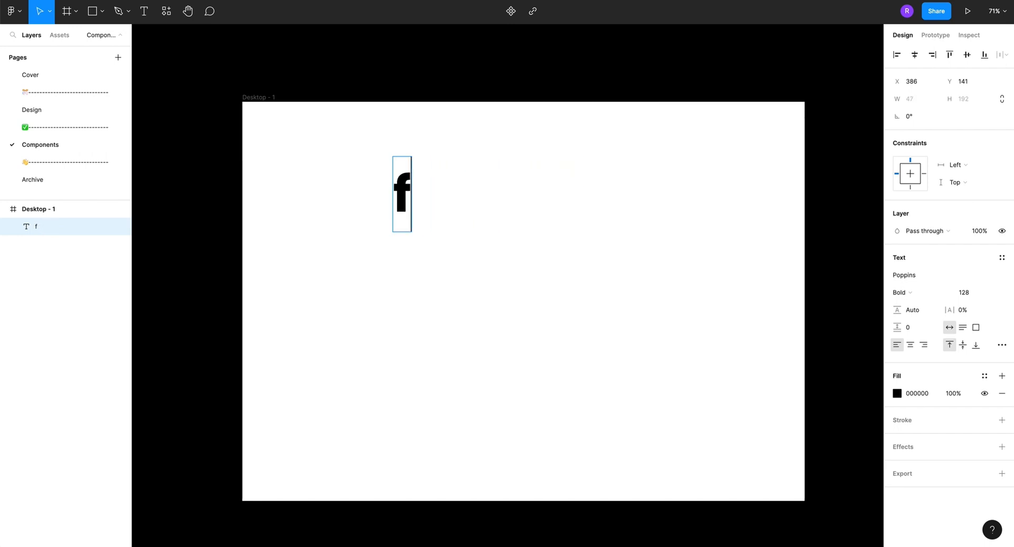
{"action": "key", "text": "BackSpace"}
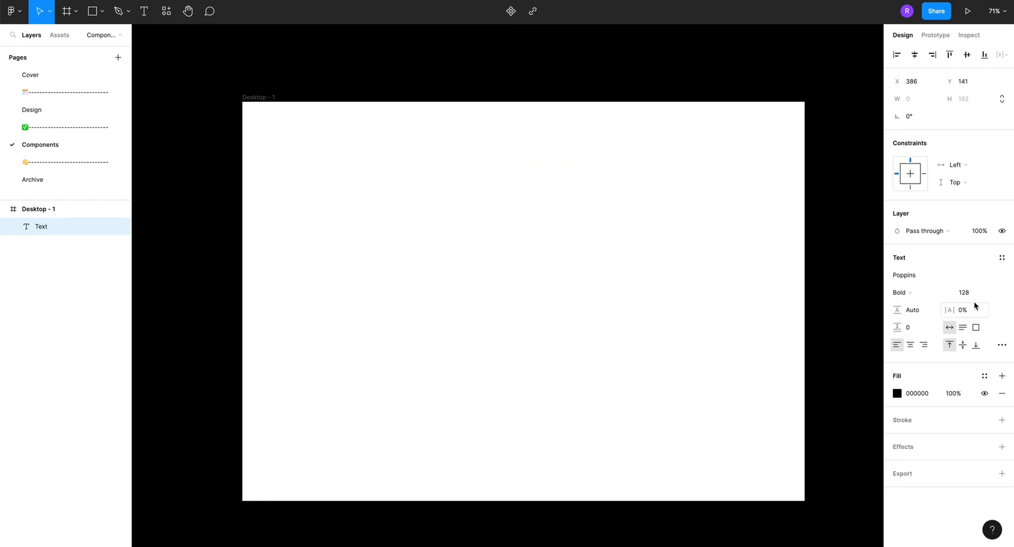
Set the new text layer's font size to 16 and enter the text Home
{"action": "left_click", "coordinate": [990, 293]}
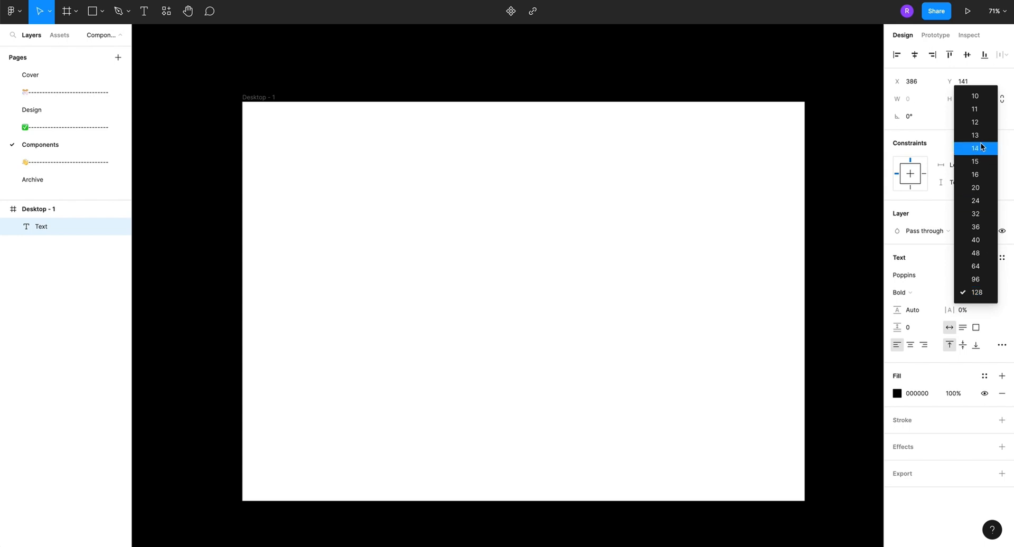
{"action": "left_click", "coordinate": [982, 174]}
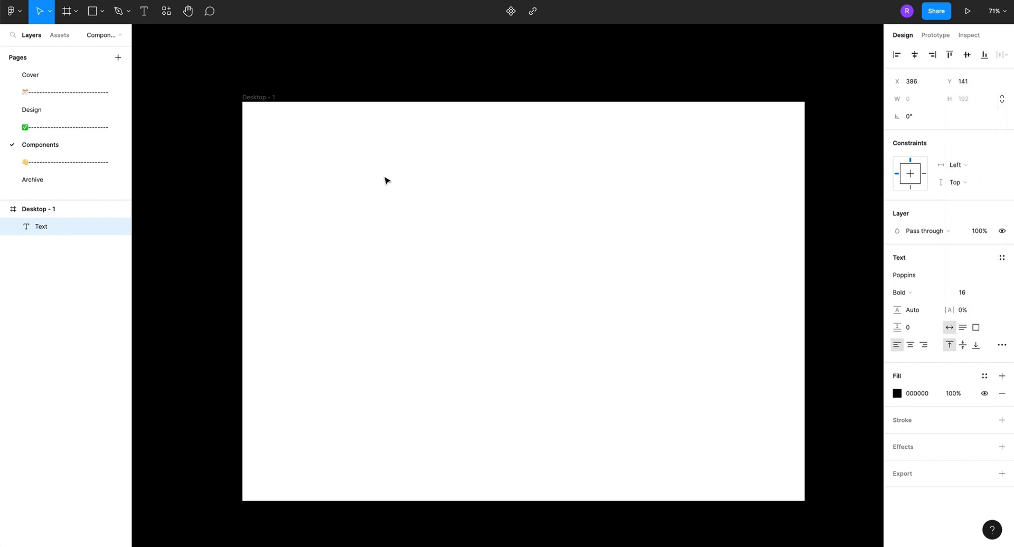
{"action": "type", "text": "vas"}
{"action": "key", "text": "BackSpace"}
{"action": "key", "text": "BackSpace"}
{"action": "key", "text": "BackSpace"}
{"action": "type", "text": "Home"}
{"action": "key", "text": "Escape"}
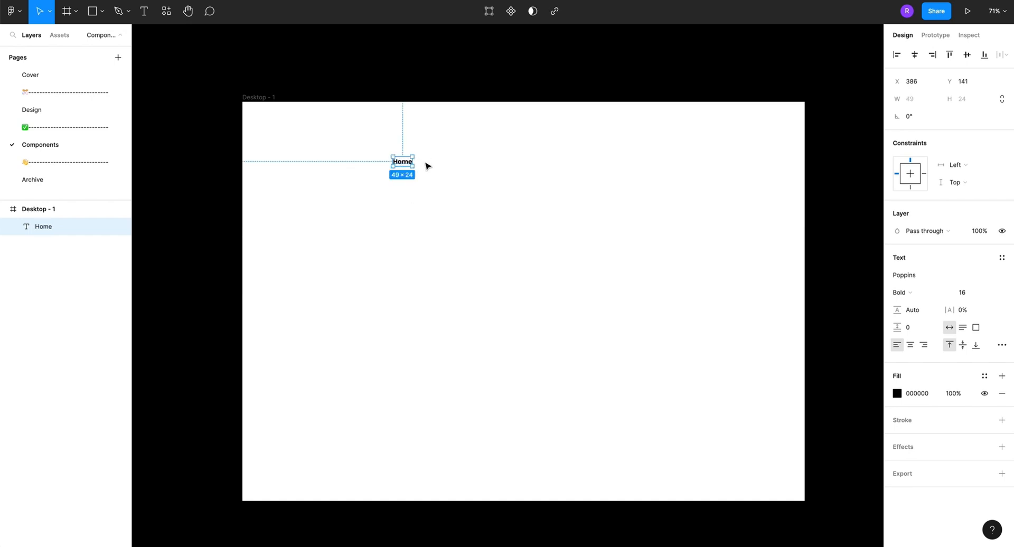
Make the Home text Regular and move it slightly right to about X 417, Y 139
{"action": "left_click", "coordinate": [915, 293]}
{"action": "left_click", "coordinate": [916, 252]}
{"action": "scroll", "coordinate": [404, 162], "scroll_direction": "up", "scroll_amount": 10}
{"action": "left_click_drag", "start_coordinate": [406, 172], "coordinate": [454, 171]}
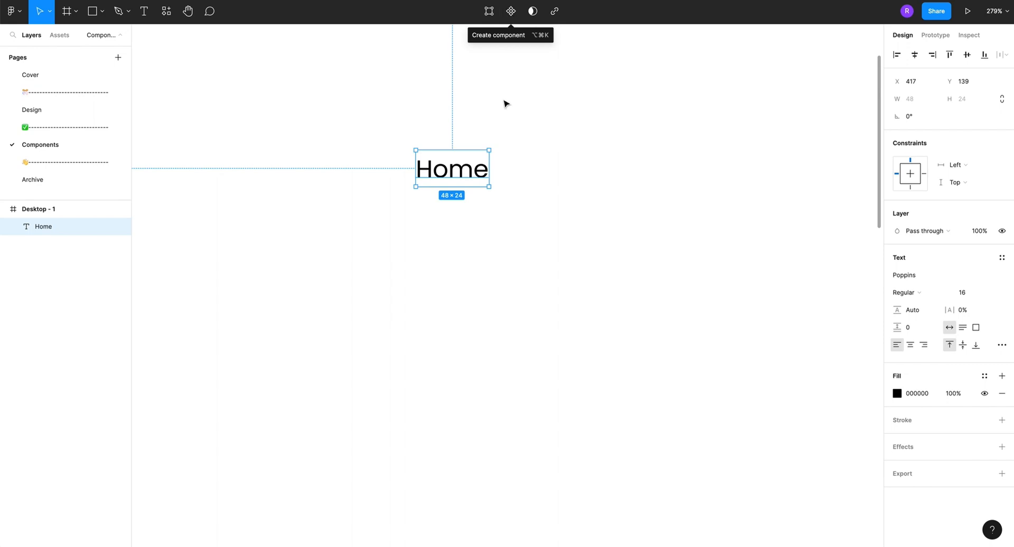
{"action": "left_click", "coordinate": [454, 122]}
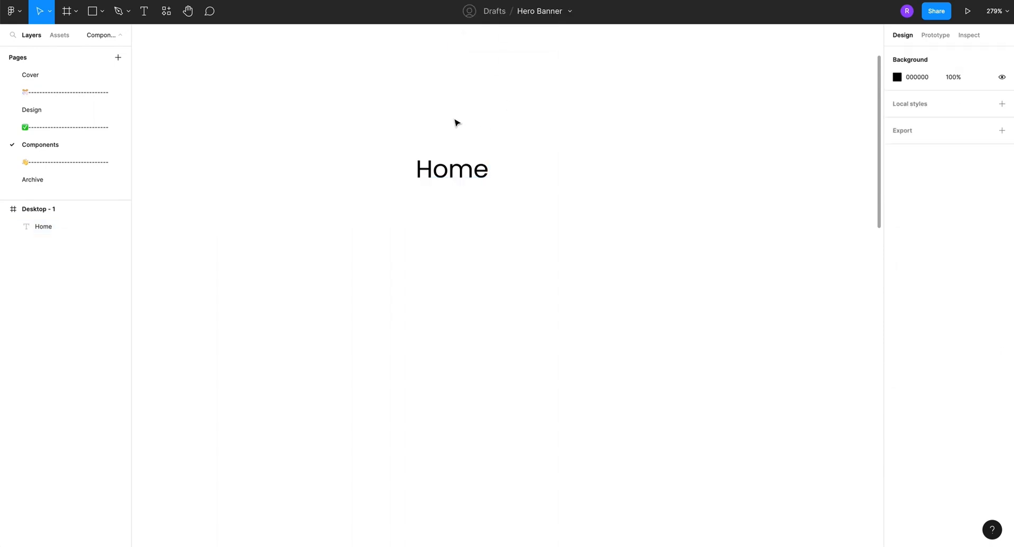
Wrap the Home text in its own frame and name that frame Home
{"action": "left_click", "coordinate": [437, 171]}
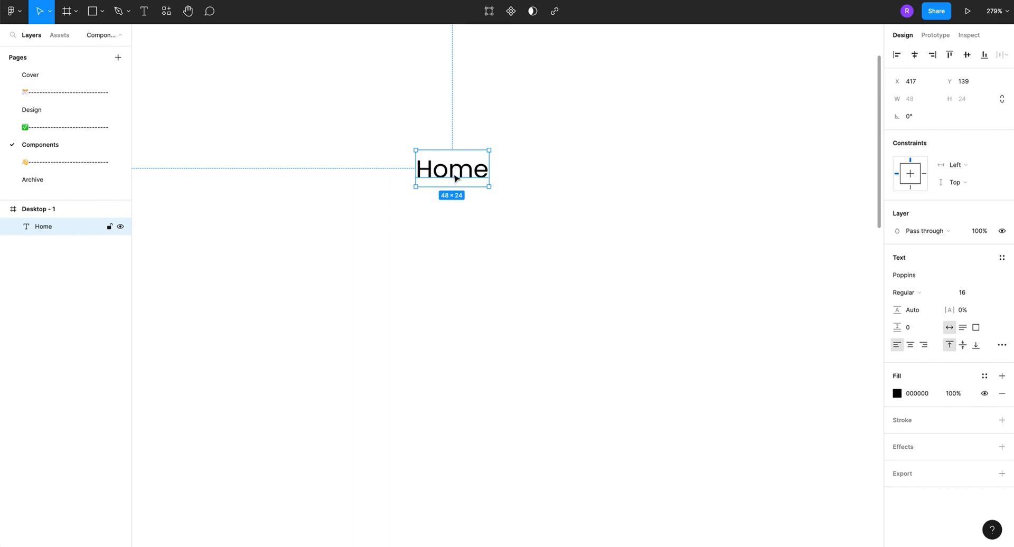
{"action": "right_click", "coordinate": [455, 176]}
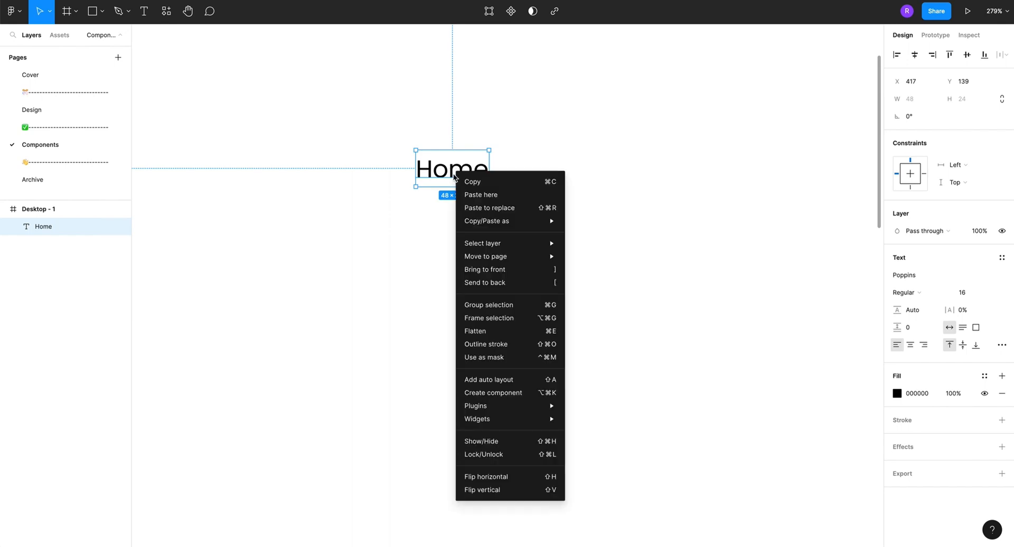
{"action": "left_click", "coordinate": [485, 318]}
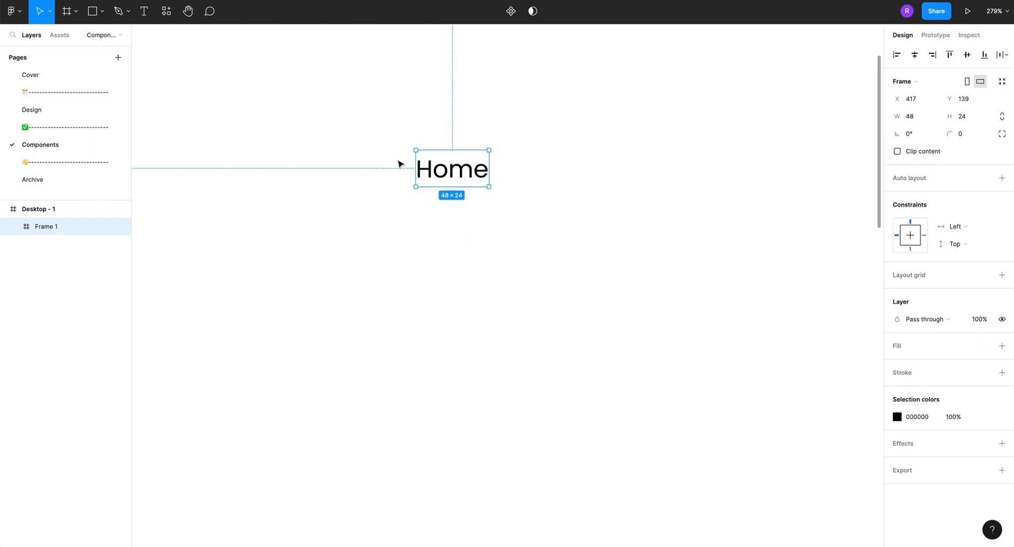
{"action": "double_click", "coordinate": [45, 228]}
{"action": "type", "text": "Home"}
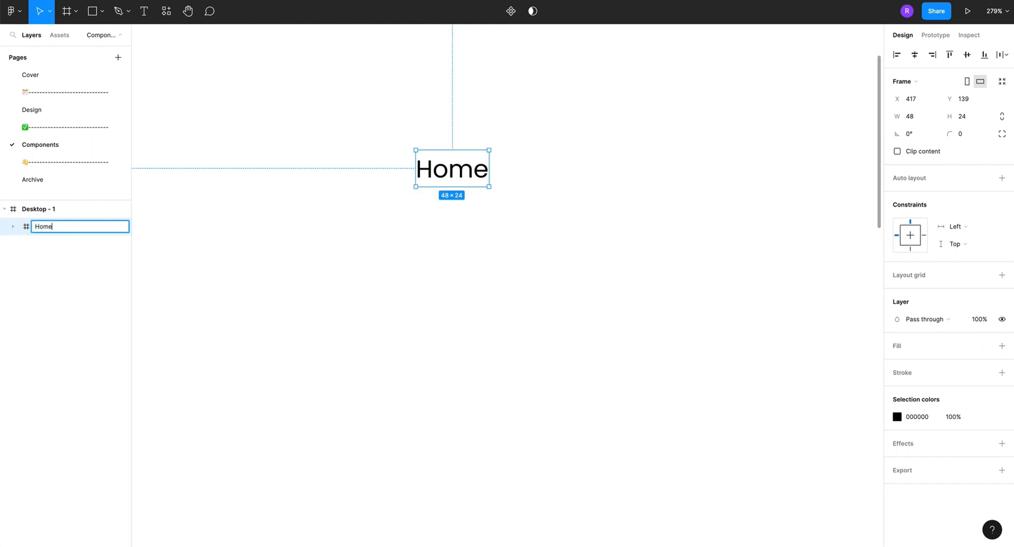
{"action": "key", "text": "Return"}
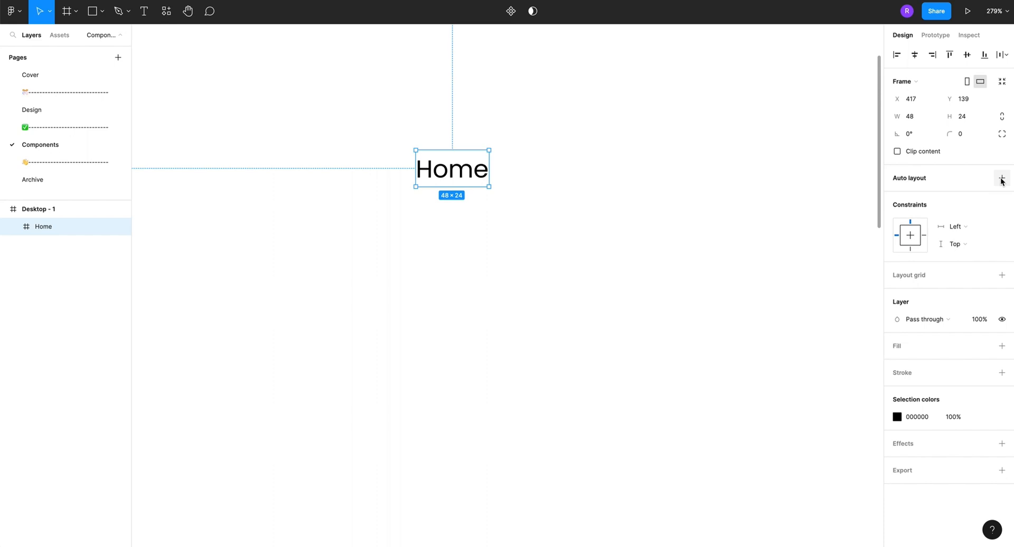
Add auto layout to the Home frame and align its content left, vertically centred
{"action": "left_click", "coordinate": [1002, 179]}
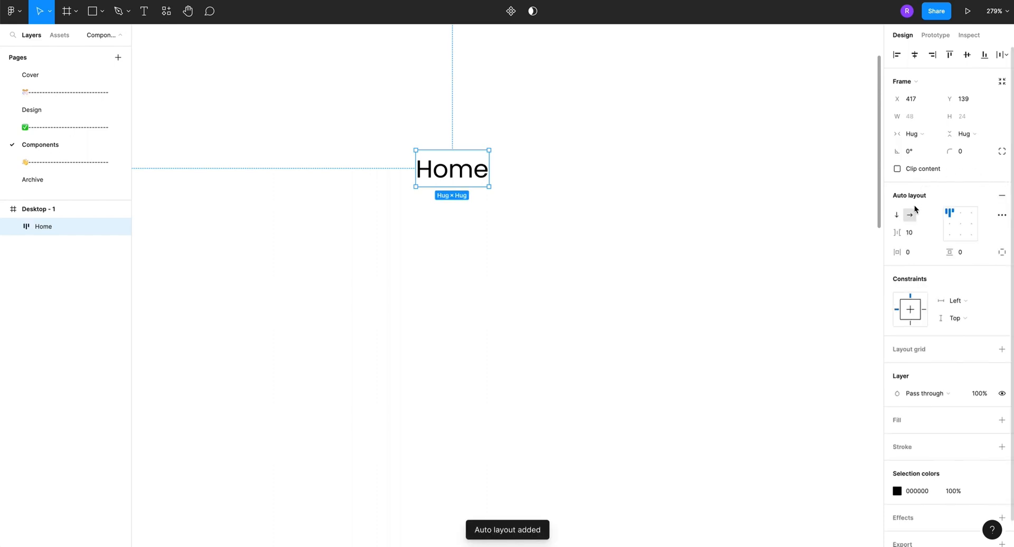
{"action": "left_click", "coordinate": [950, 224]}
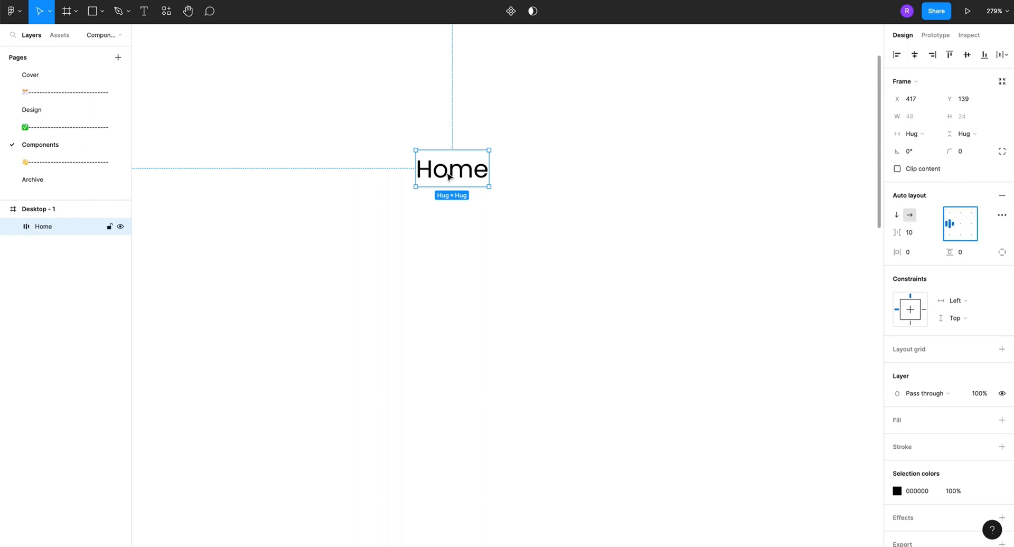
Turn the Home frame into a component and add a second variant named Hover
{"action": "left_click", "coordinate": [510, 11]}
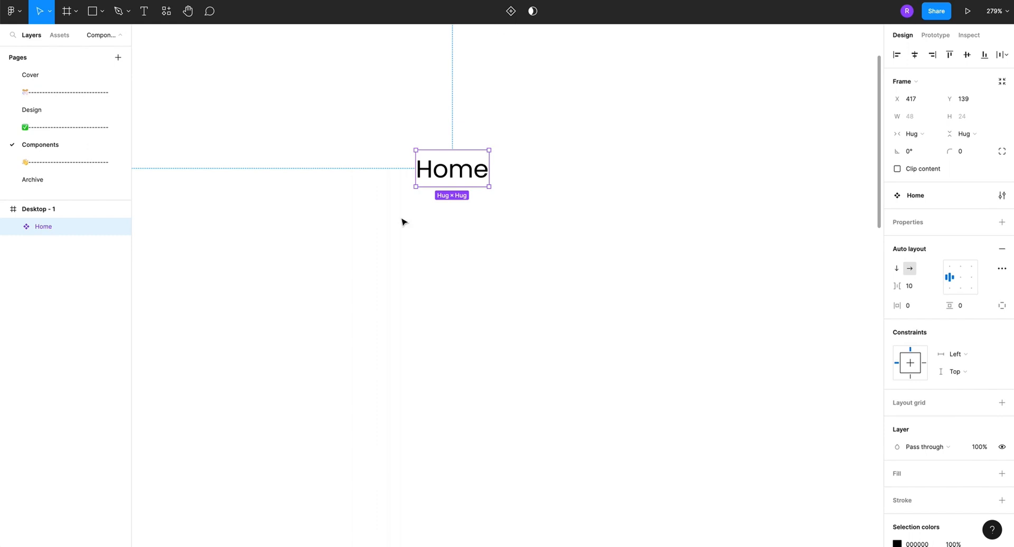
{"action": "left_click", "coordinate": [511, 12]}
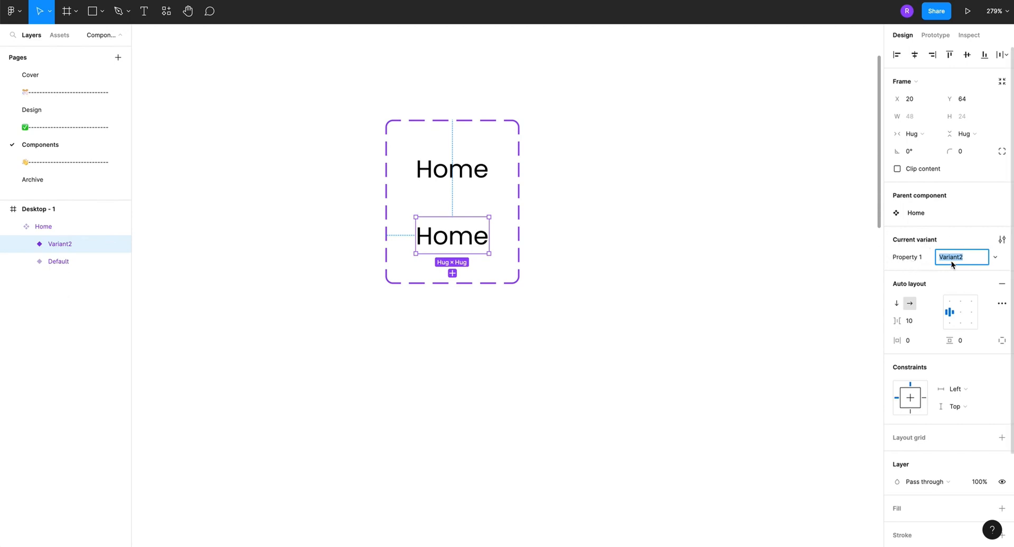
{"action": "type", "text": "Hover"}
{"action": "key", "text": "Return"}
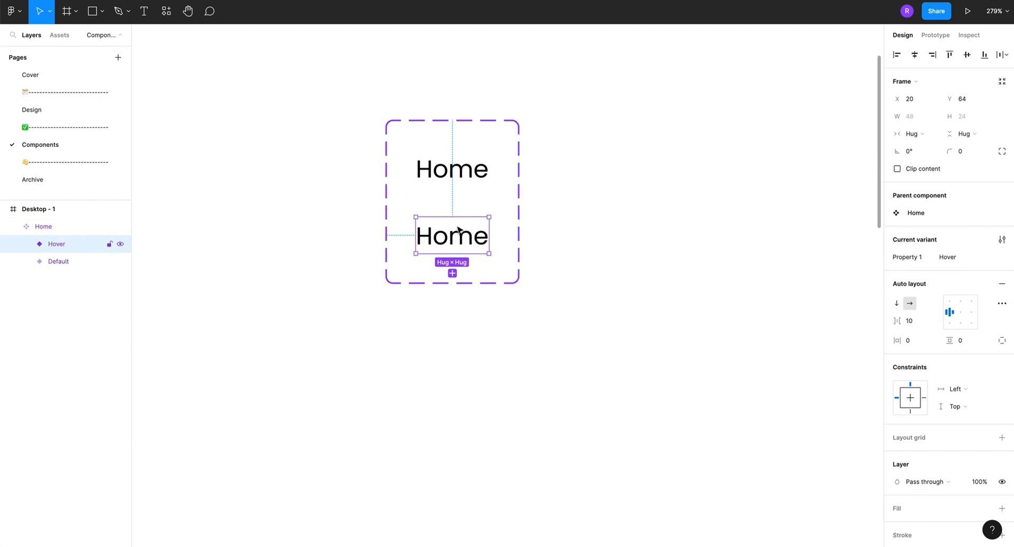
Make the Home text in the Hover variant Bold and fill it with purple 9747FF from the document colors
{"action": "scroll", "coordinate": [935, 338], "scroll_direction": "down", "scroll_amount": 3}
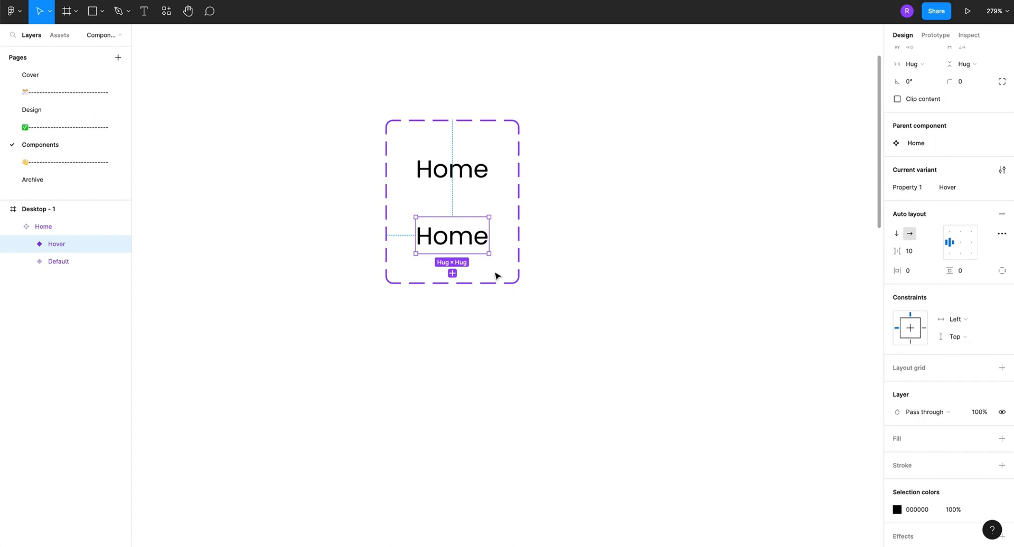
{"action": "double_click", "coordinate": [448, 234]}
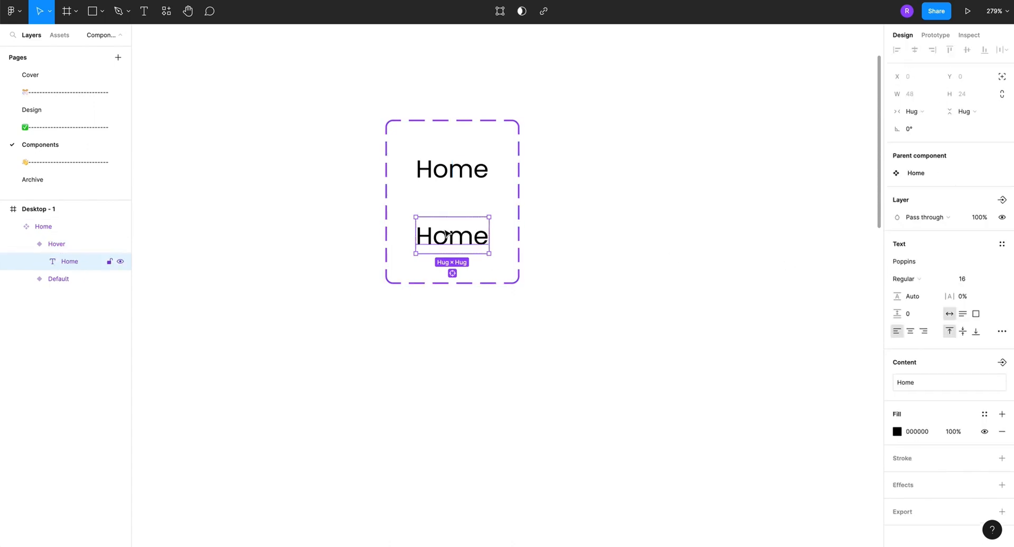
{"action": "left_click", "coordinate": [912, 280]}
{"action": "left_click", "coordinate": [919, 317]}
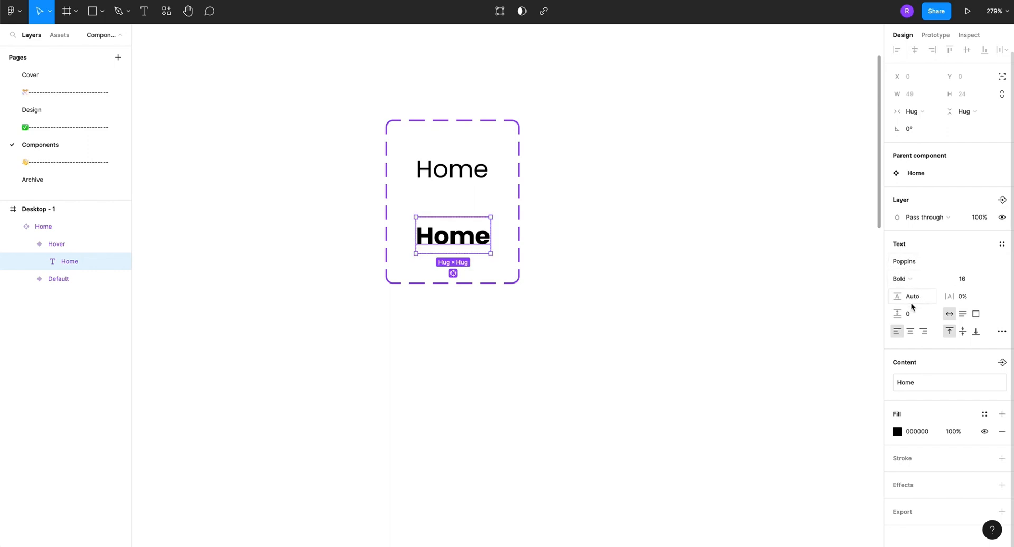
{"action": "left_click", "coordinate": [897, 432]}
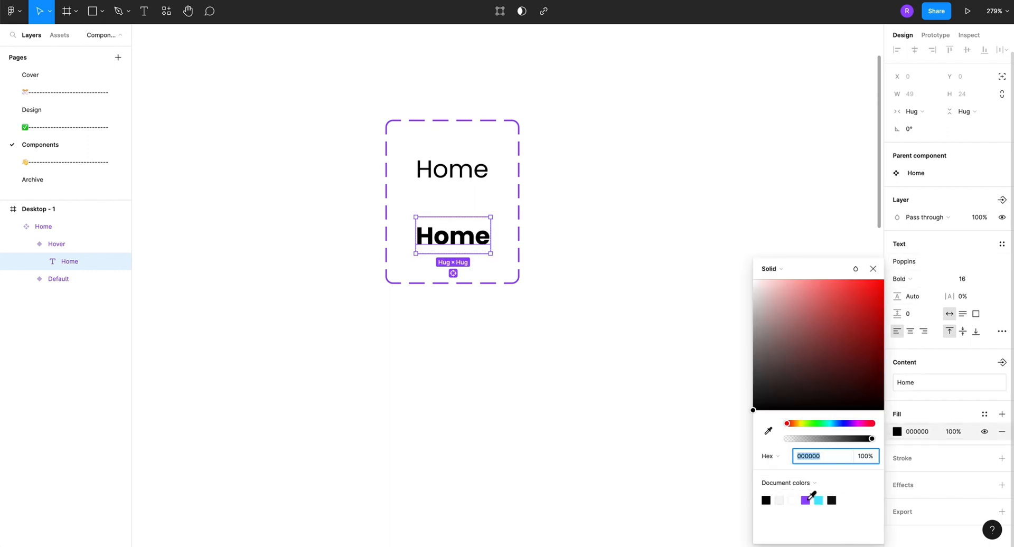
{"action": "left_click", "coordinate": [806, 499]}
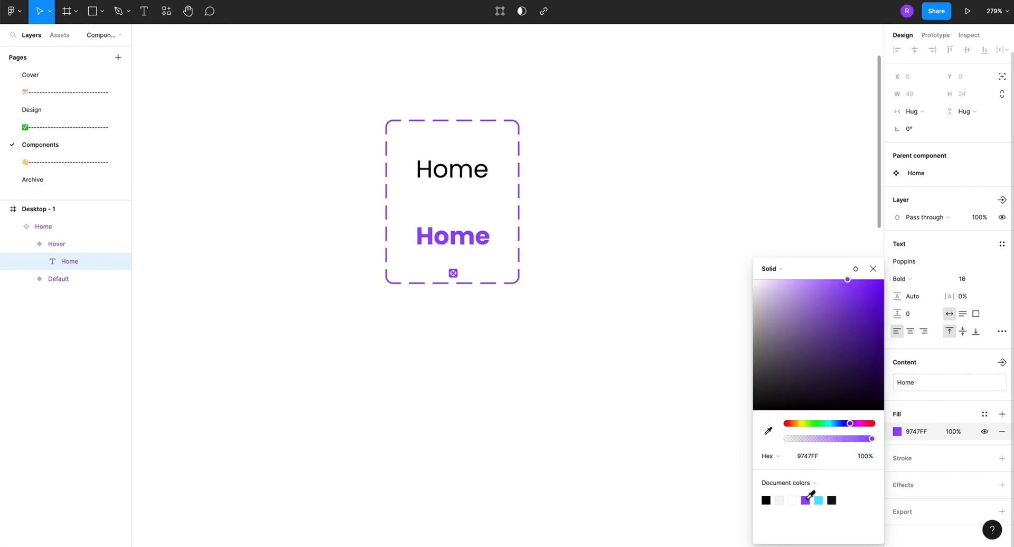
{"action": "left_click", "coordinate": [819, 456]}
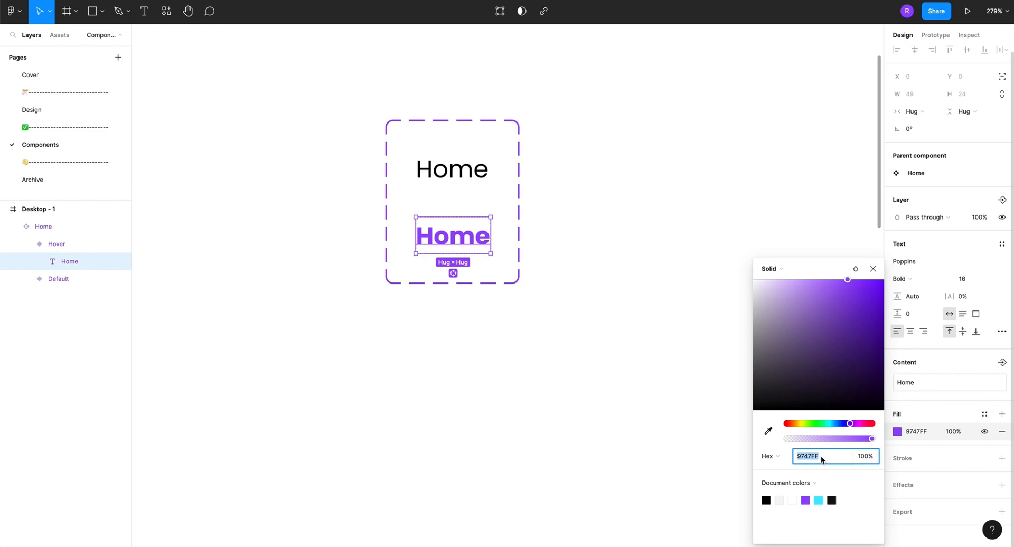
Save the Hover text's purple fill as a new color style named Color/Primary
{"action": "left_click", "coordinate": [986, 415]}
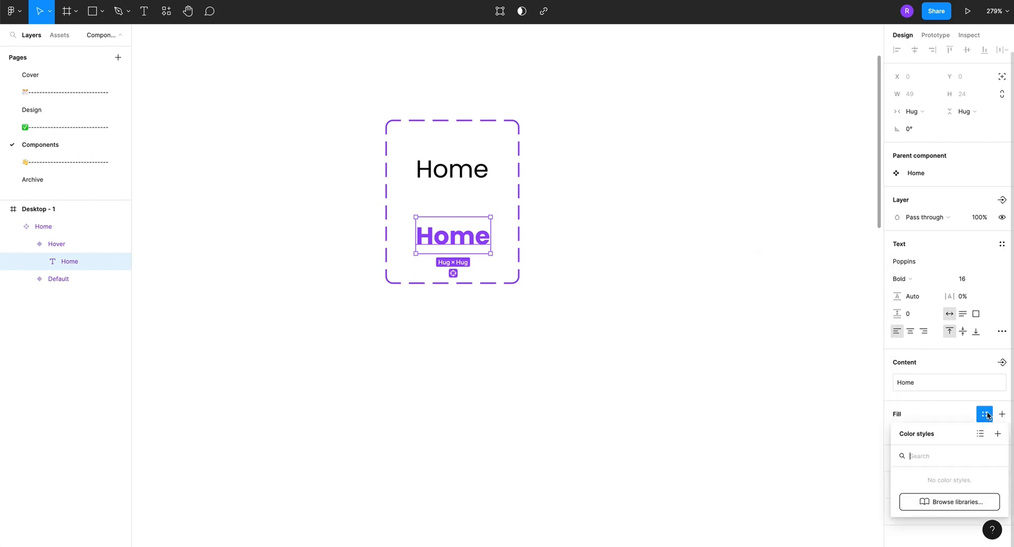
{"action": "left_click", "coordinate": [986, 417]}
{"action": "left_click", "coordinate": [986, 417]}
{"action": "left_click", "coordinate": [999, 433]}
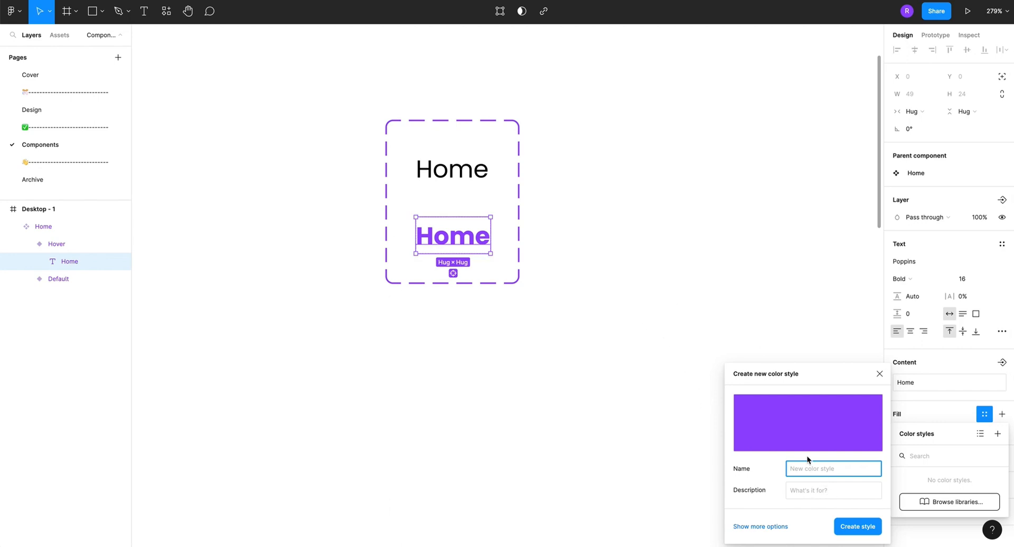
{"action": "type", "text": "Color/Primary"}
{"action": "key", "text": "Return"}
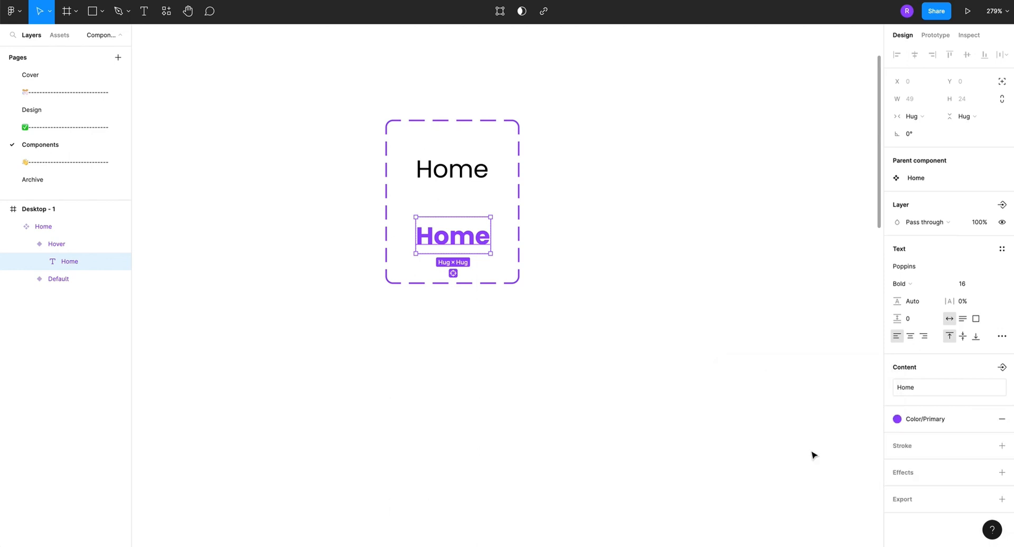
Add a prototype interaction from the Default Home variant that changes to the Hover variant on click
{"action": "left_click", "coordinate": [428, 180]}
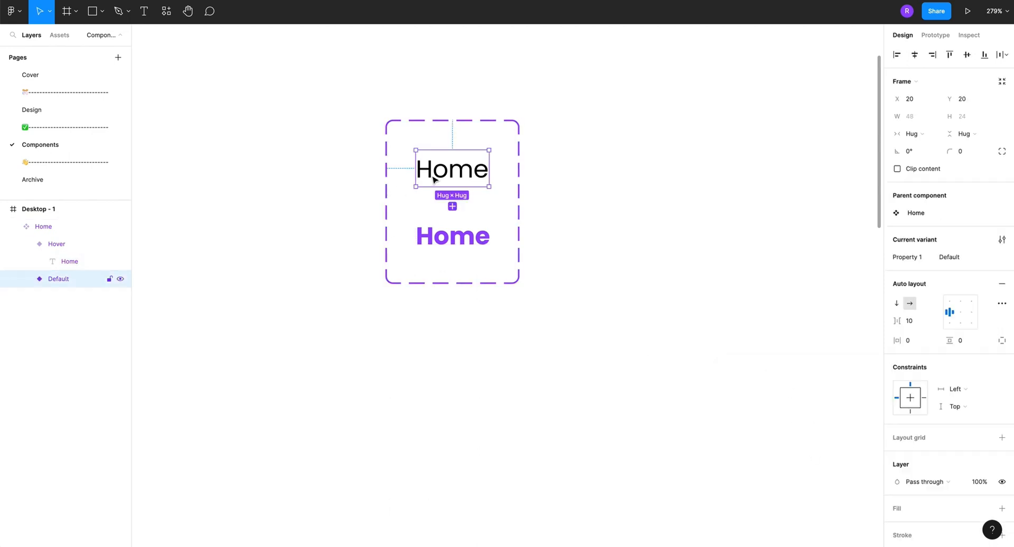
{"action": "left_click", "coordinate": [940, 36]}
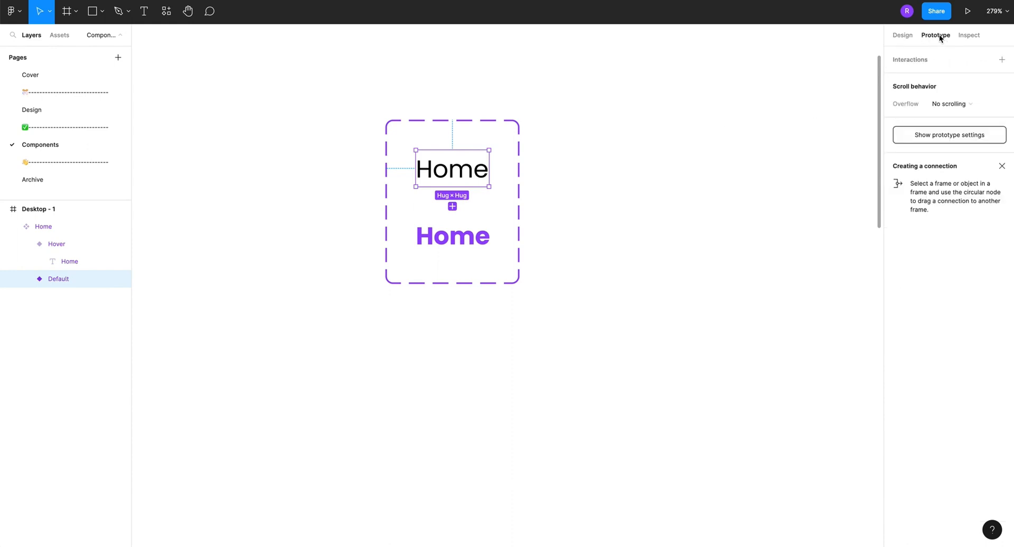
{"action": "mouse_move", "coordinate": [450, 186]}
{"action": "left_click_drag", "start_coordinate": [452, 187], "coordinate": [453, 236]}
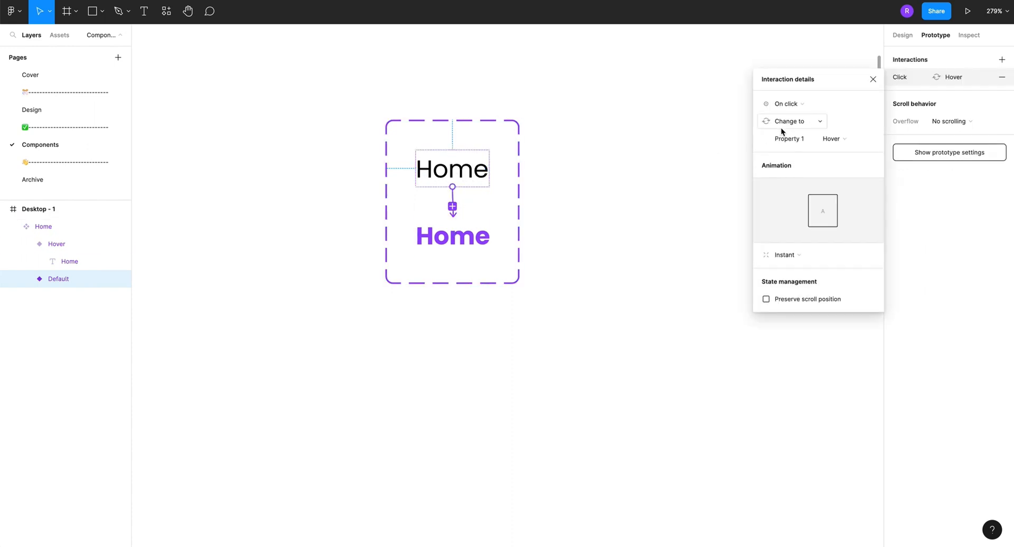
{"action": "left_click", "coordinate": [793, 104]}
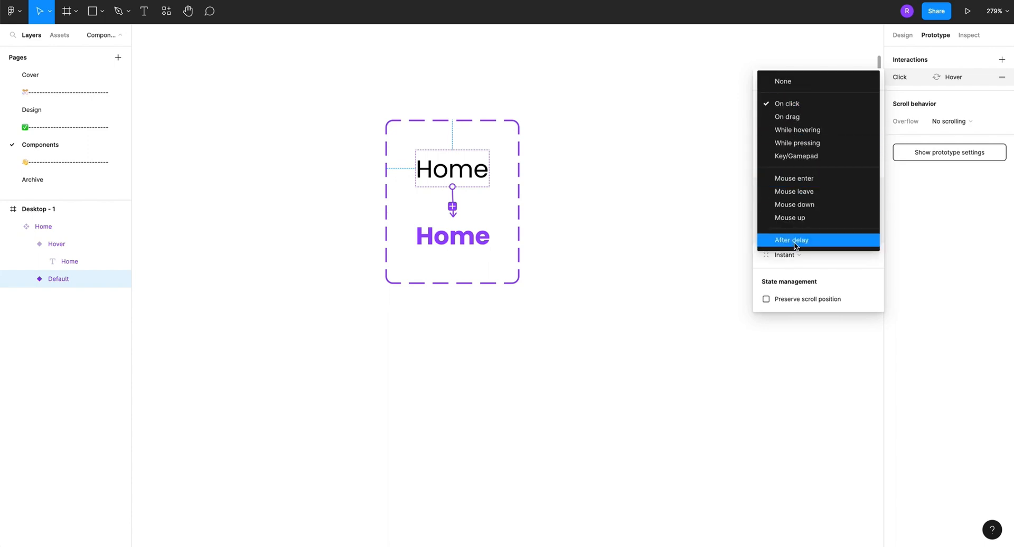
{"action": "left_click", "coordinate": [808, 280]}
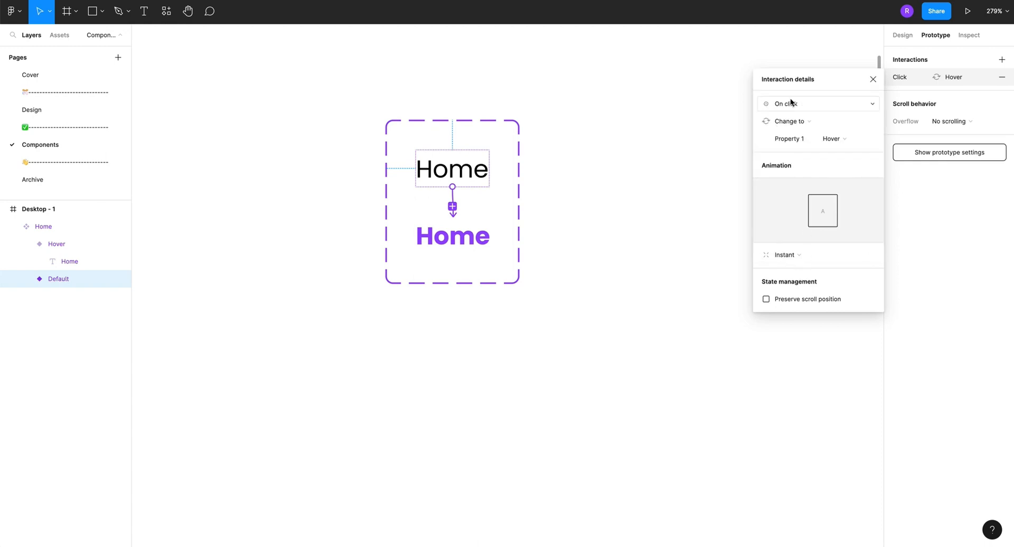
Set the animation of the Default-to-Hover interaction to Smart animate and close its details
{"action": "left_click", "coordinate": [792, 255]}
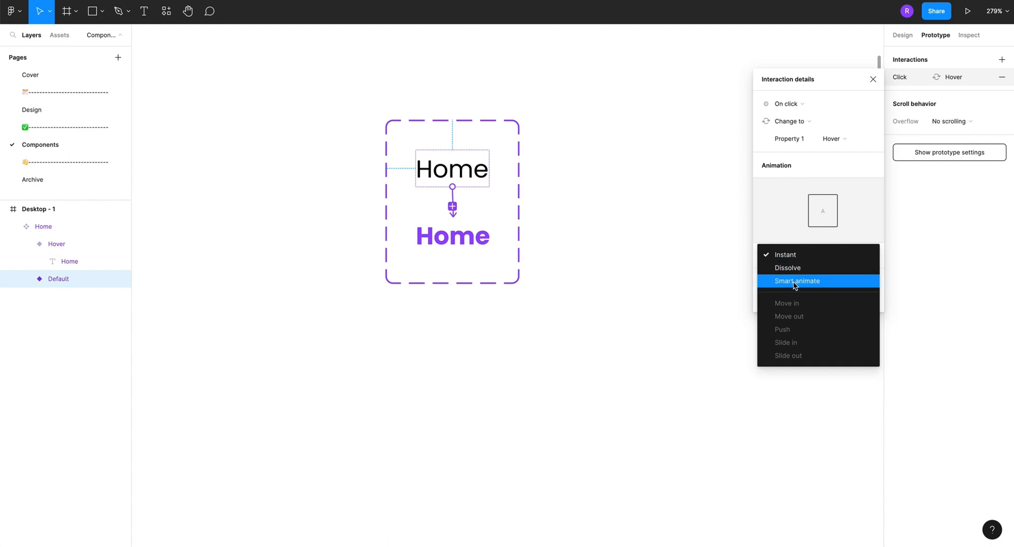
{"action": "left_click", "coordinate": [797, 283]}
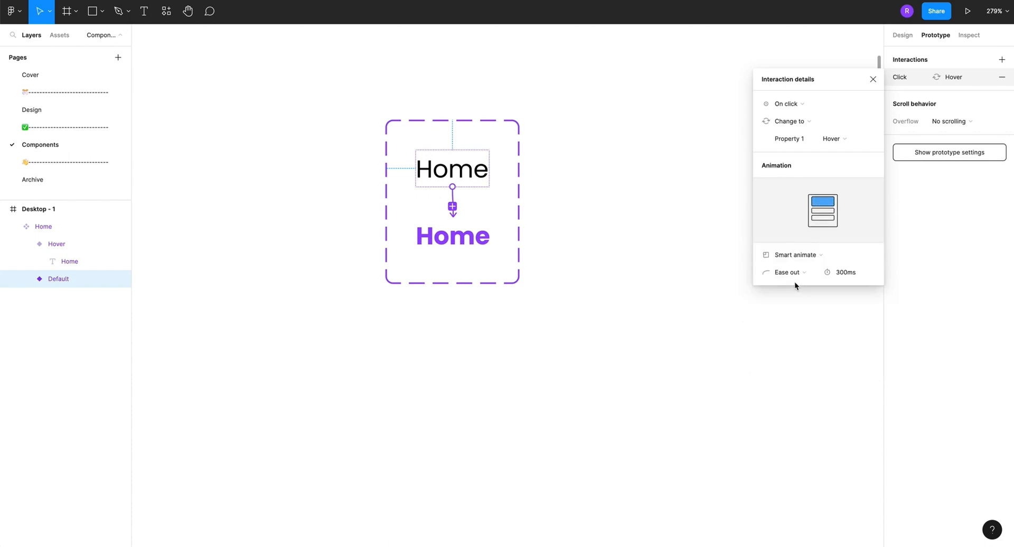
{"action": "left_click", "coordinate": [872, 80]}
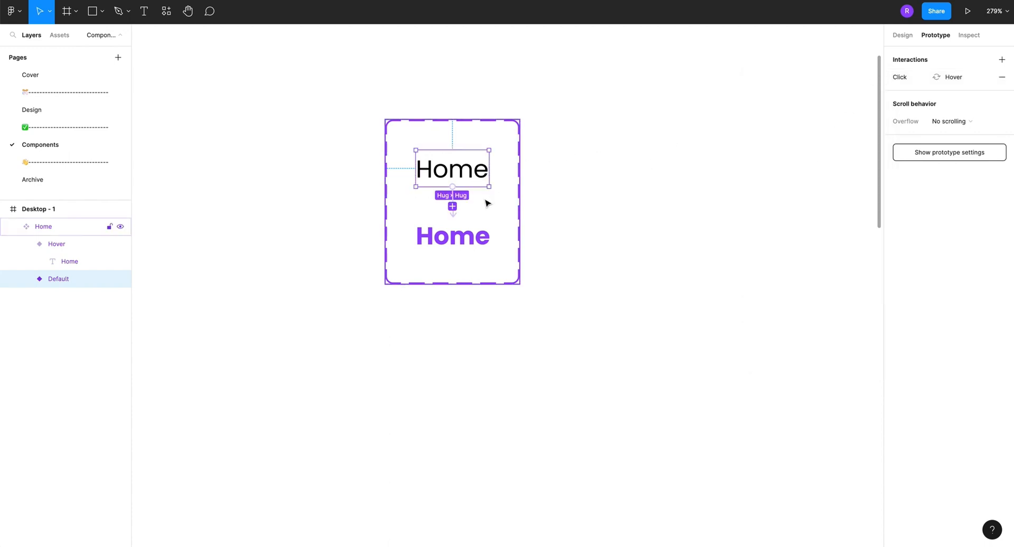
{"action": "left_click", "coordinate": [369, 204]}
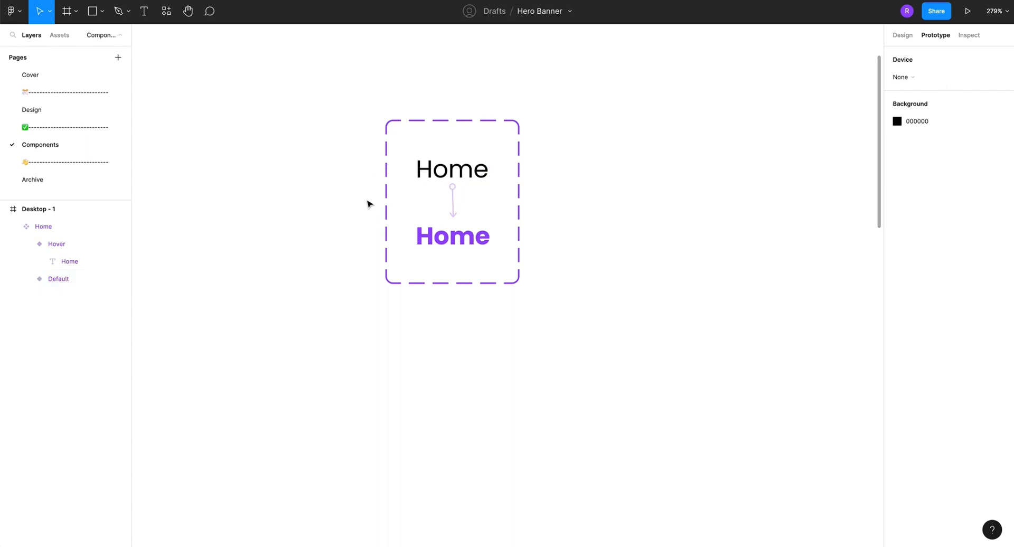
Place an instance of the local Home component in the Hero frame on the Design page, at about X 468, Y 240
{"action": "scroll", "coordinate": [369, 204], "scroll_direction": "down", "scroll_amount": 5}
{"action": "scroll", "coordinate": [369, 204], "scroll_direction": "up", "scroll_amount": 2}
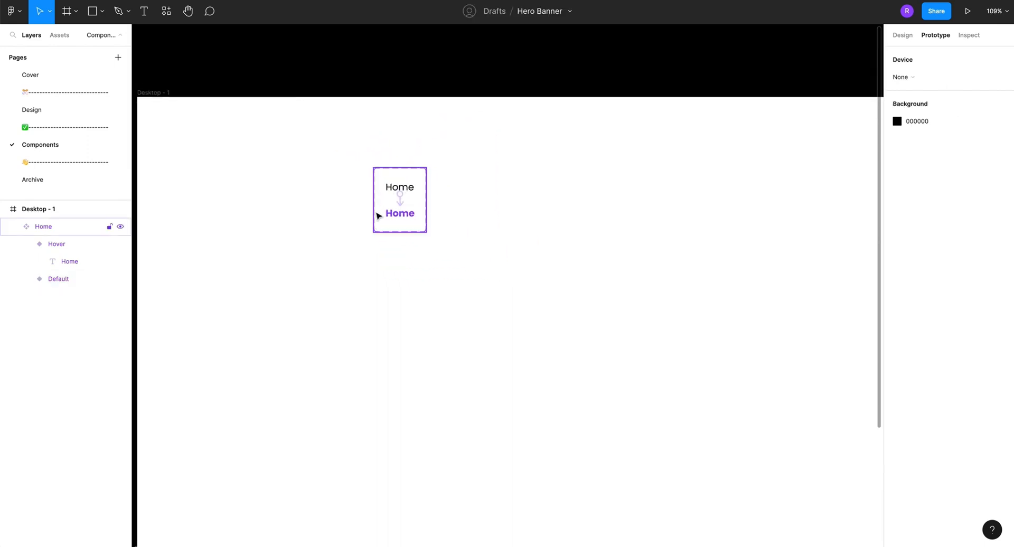
{"action": "left_click", "coordinate": [32, 111]}
{"action": "left_click", "coordinate": [38, 146]}
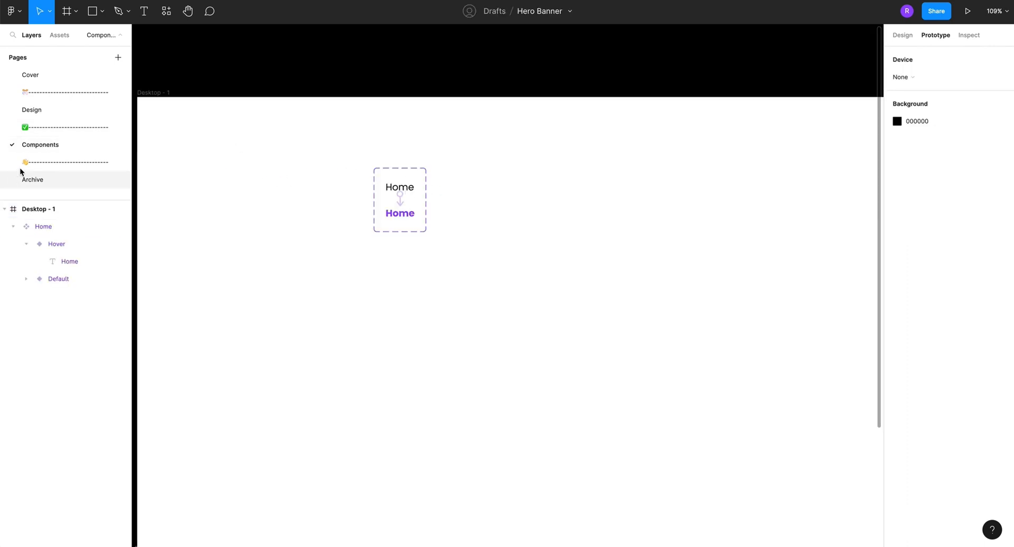
{"action": "left_click", "coordinate": [30, 111]}
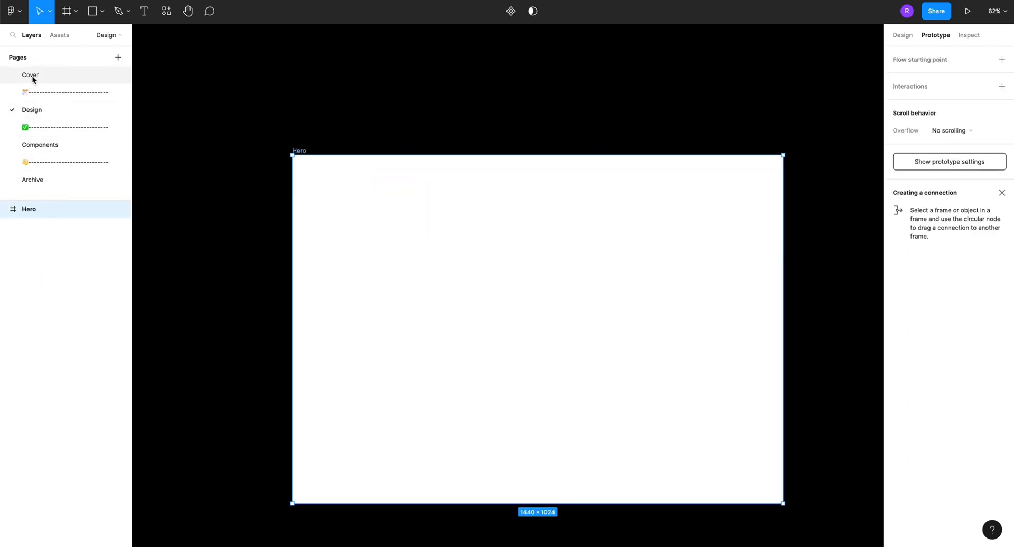
{"action": "left_click", "coordinate": [60, 35]}
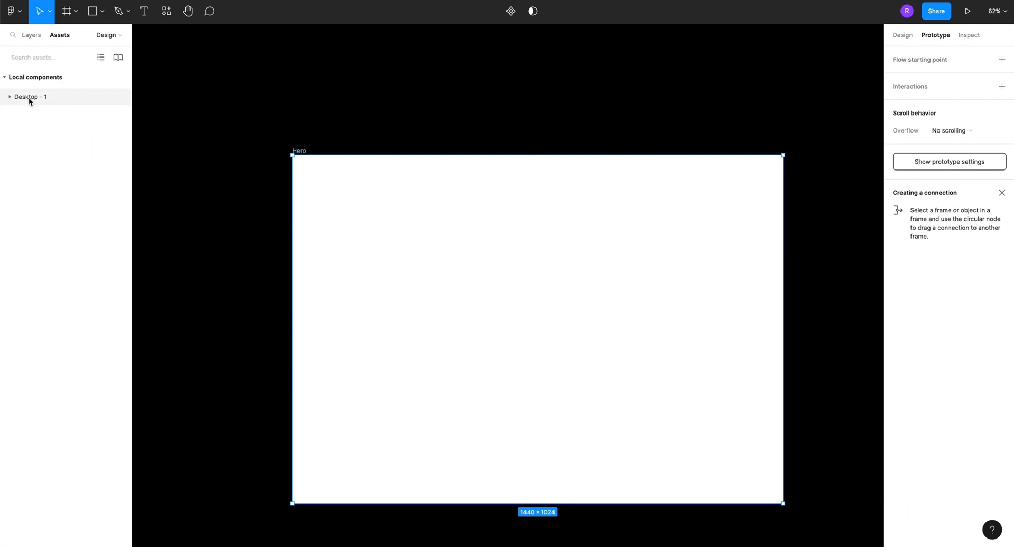
{"action": "left_click", "coordinate": [9, 97]}
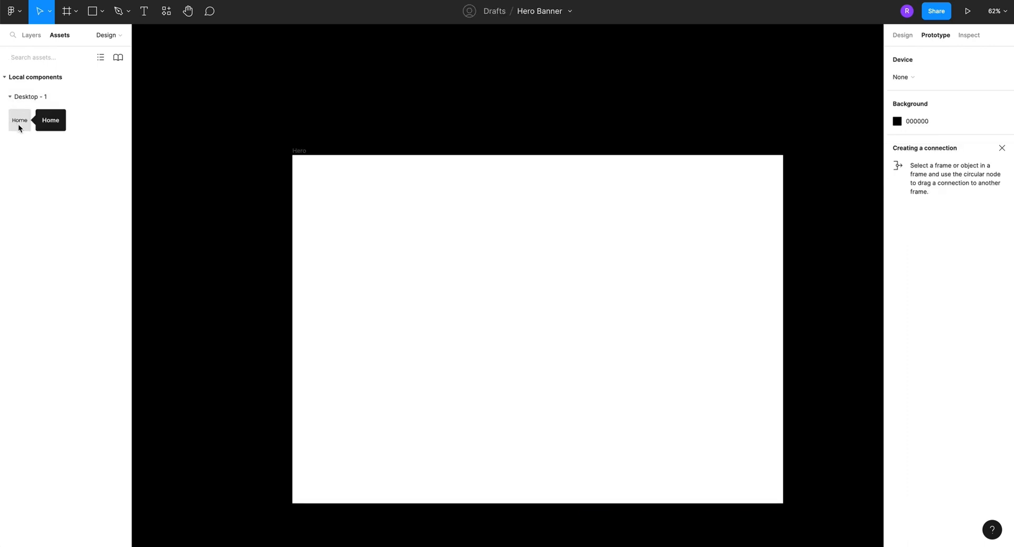
{"action": "left_click_drag", "start_coordinate": [18, 122], "coordinate": [460, 242]}
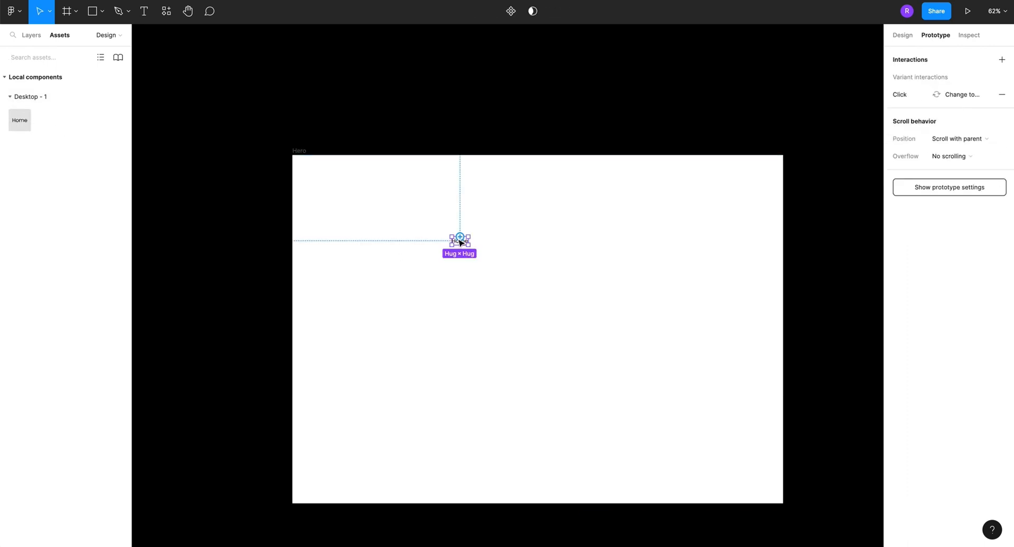
Move the Home instance up towards the top of the Hero frame, to about X 511, Y 84
{"action": "left_click", "coordinate": [903, 34]}
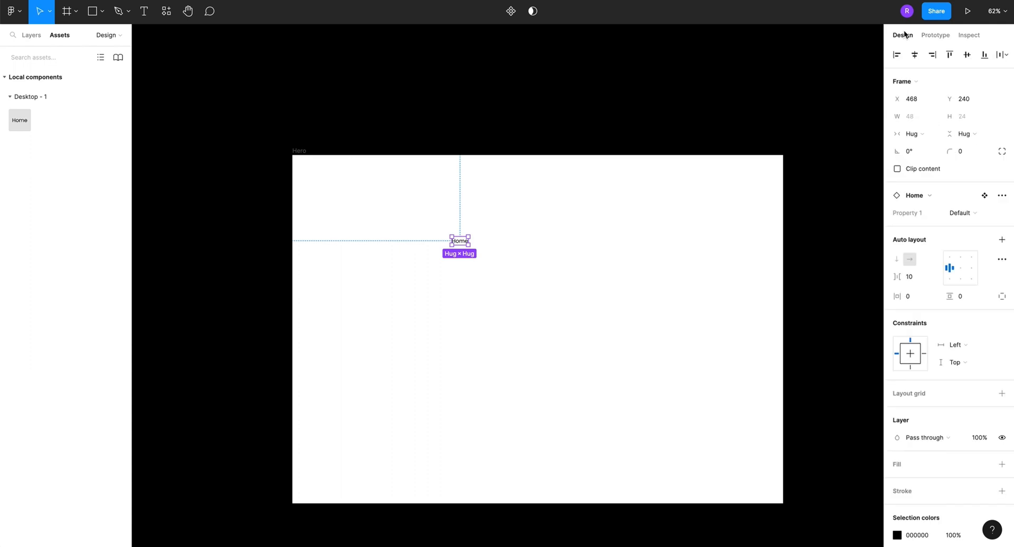
{"action": "left_click", "coordinate": [933, 36]}
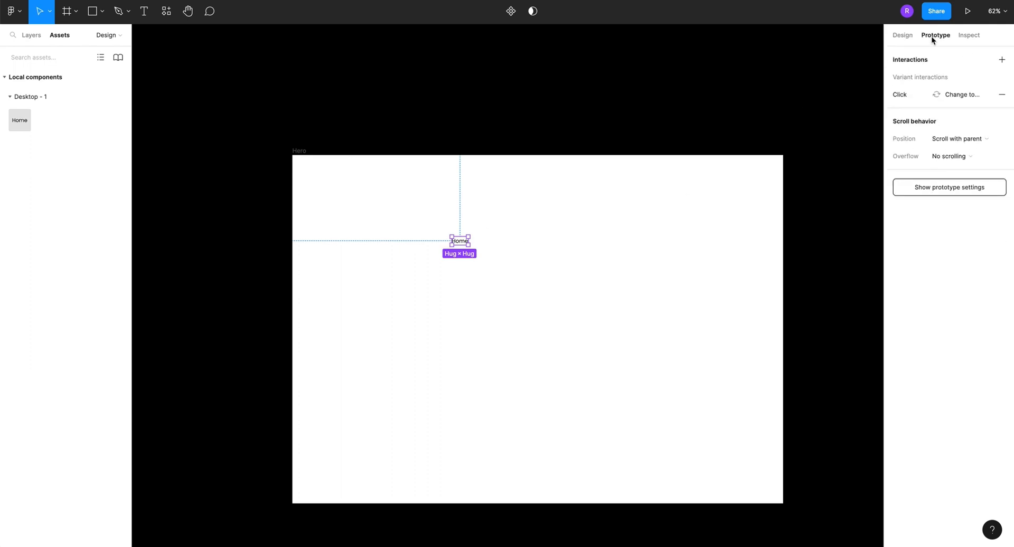
{"action": "left_click", "coordinate": [902, 35]}
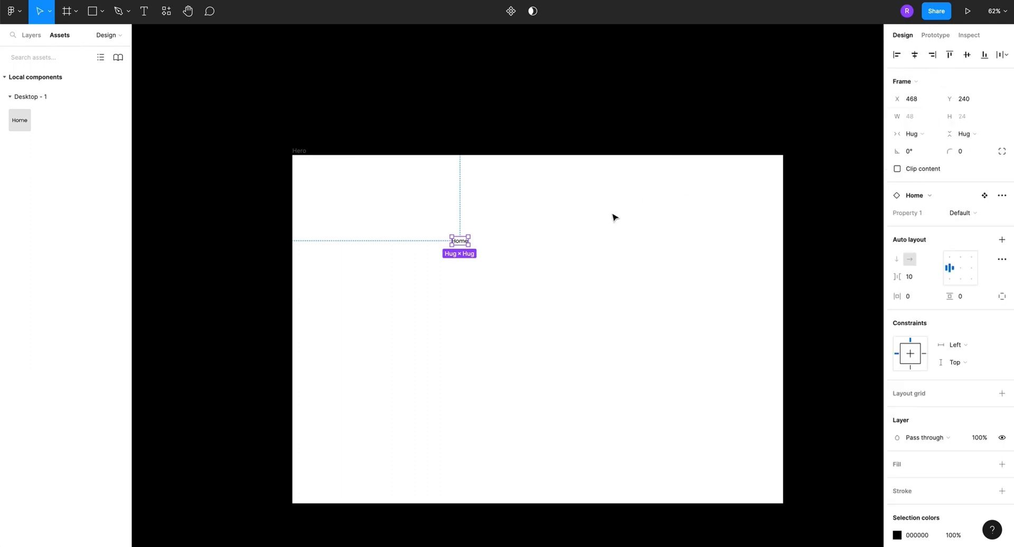
{"action": "scroll", "coordinate": [603, 224], "scroll_direction": "up", "scroll_amount": 2}
{"action": "scroll", "coordinate": [604, 224], "scroll_direction": "down", "scroll_amount": 3}
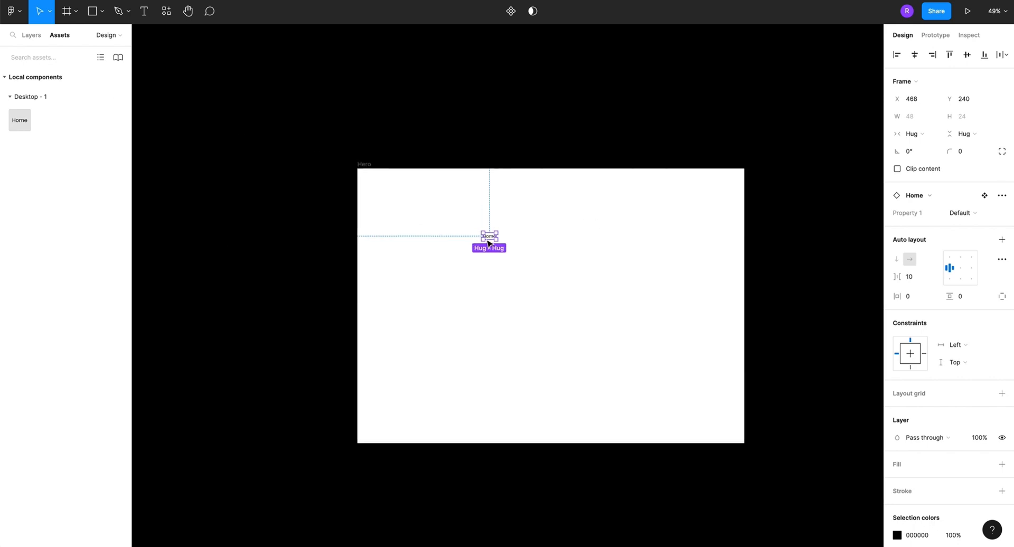
{"action": "left_click_drag", "start_coordinate": [489, 237], "coordinate": [501, 197]}
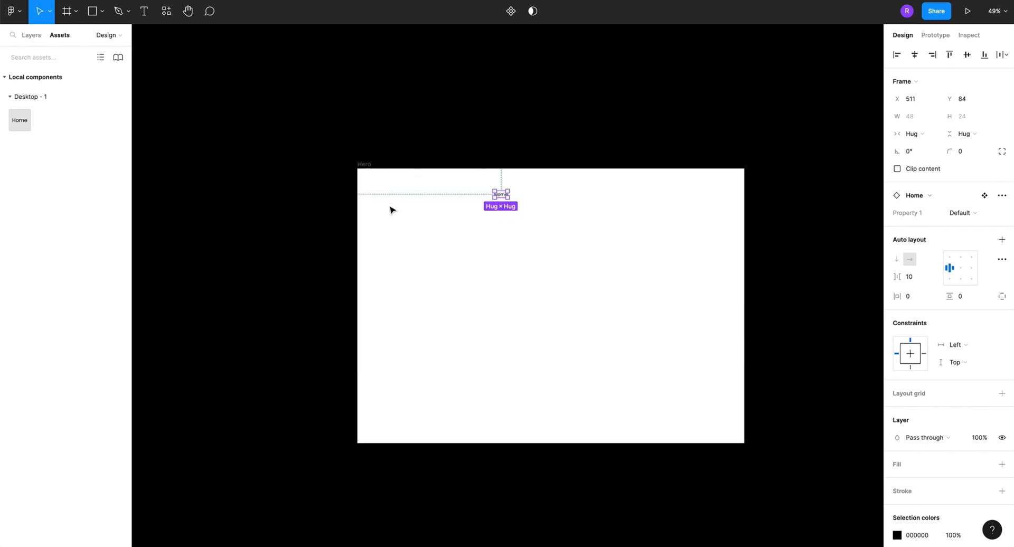
Deselect the Hero frame and turn on layout grid visibility
{"action": "left_click", "coordinate": [366, 165]}
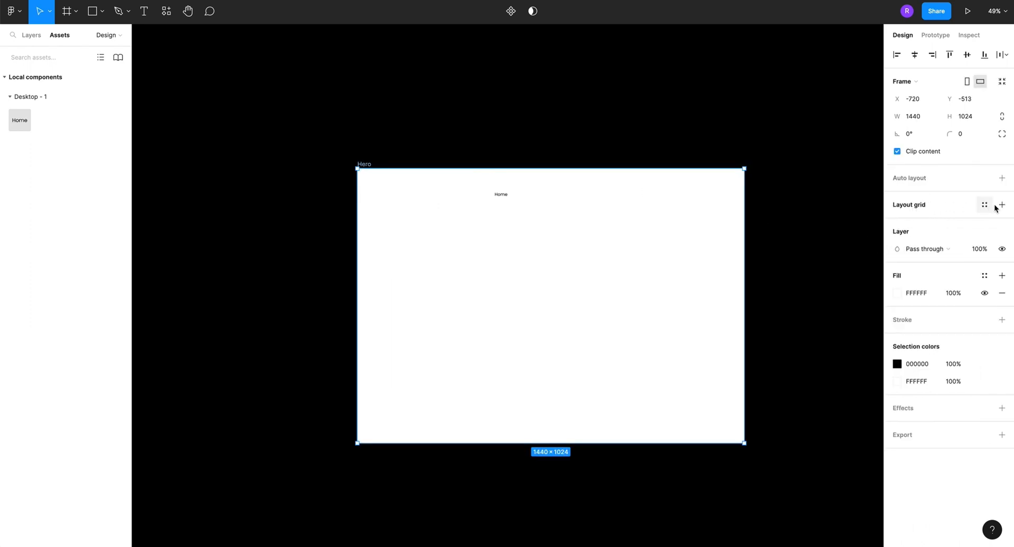
{"action": "left_click", "coordinate": [618, 274]}
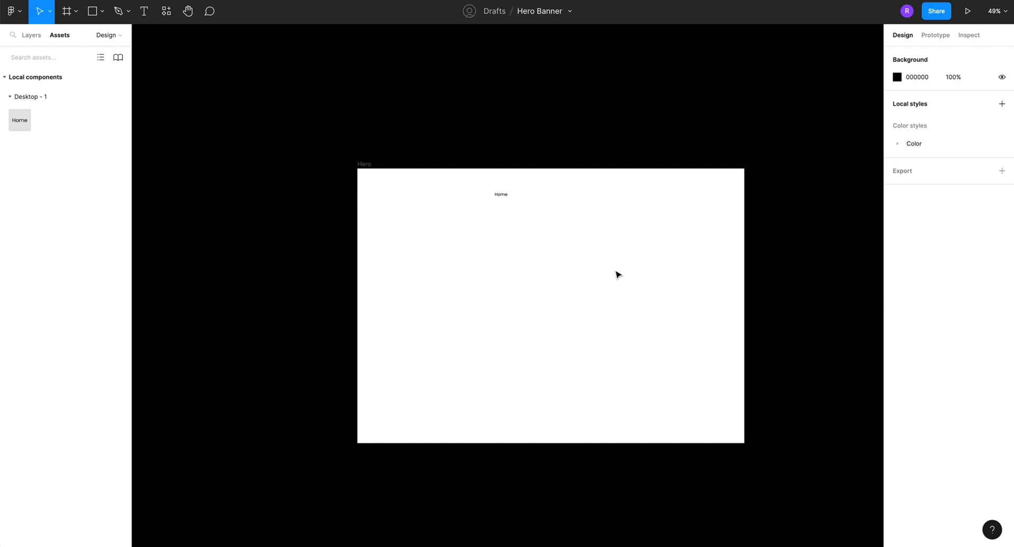
{"action": "key", "text": "ctrl+g"}
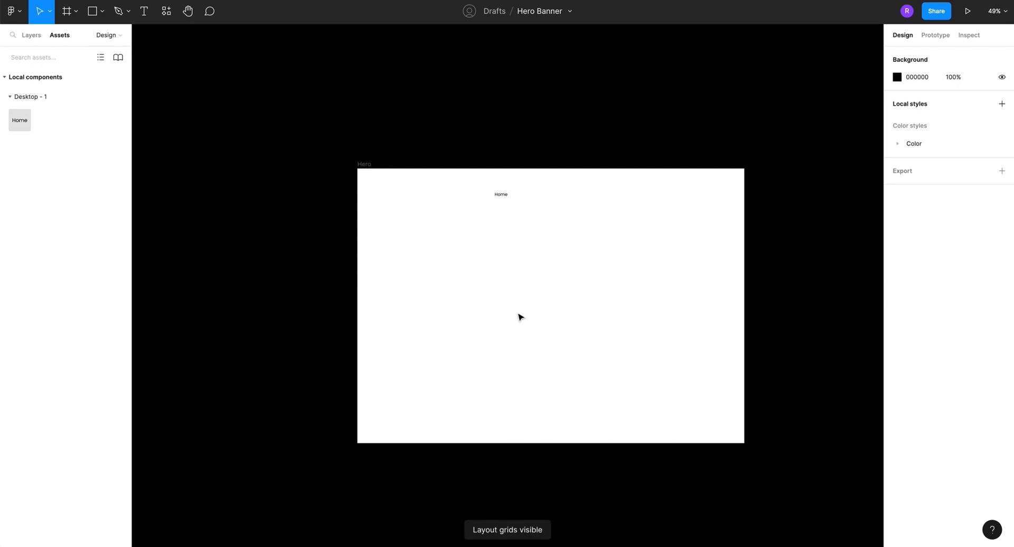
Add a layout grid to the Hero frame, change it to Columns and set the count to 12
{"action": "left_click", "coordinate": [364, 165]}
{"action": "key", "text": "ctrl+shift+4"}
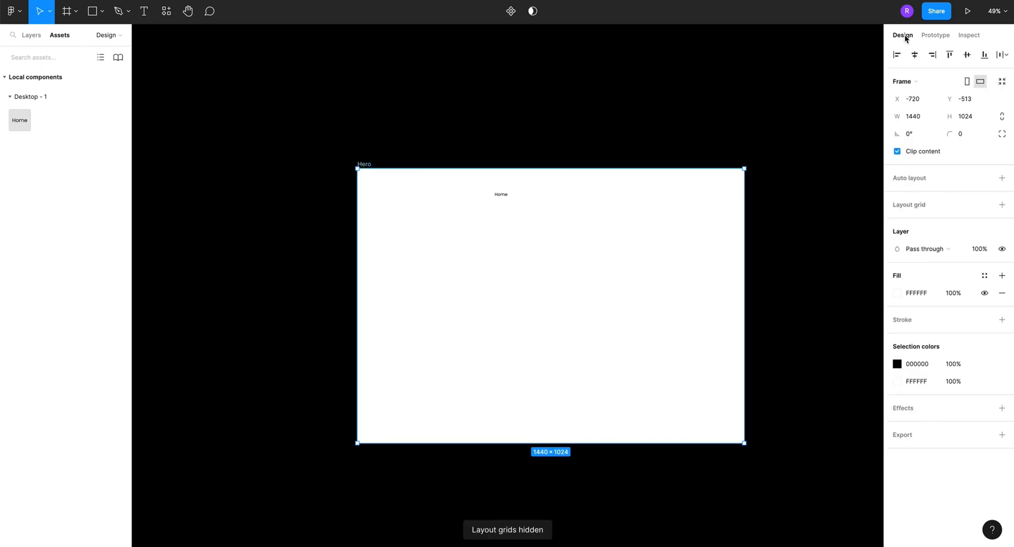
{"action": "left_click", "coordinate": [1002, 204]}
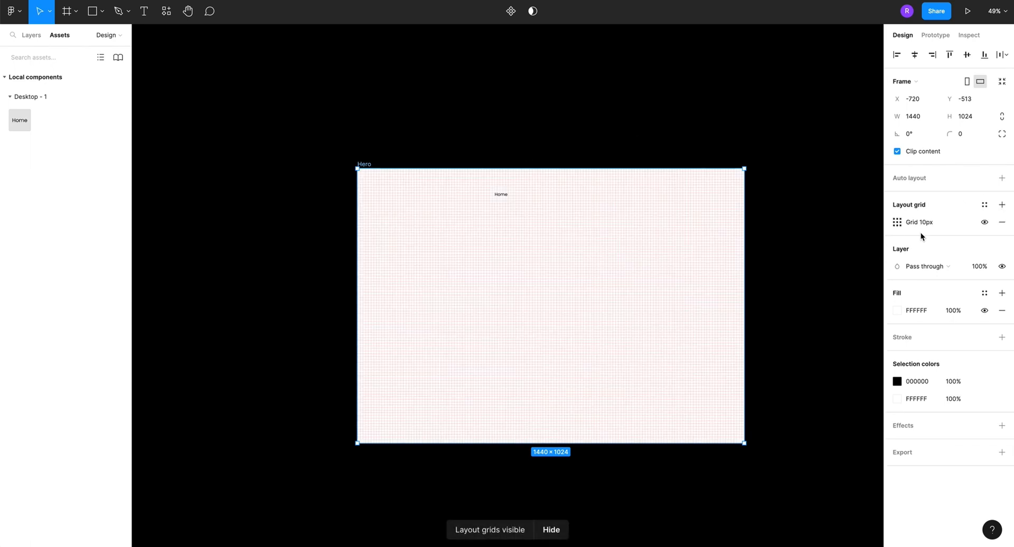
{"action": "left_click", "coordinate": [903, 223]}
{"action": "left_click", "coordinate": [790, 224]}
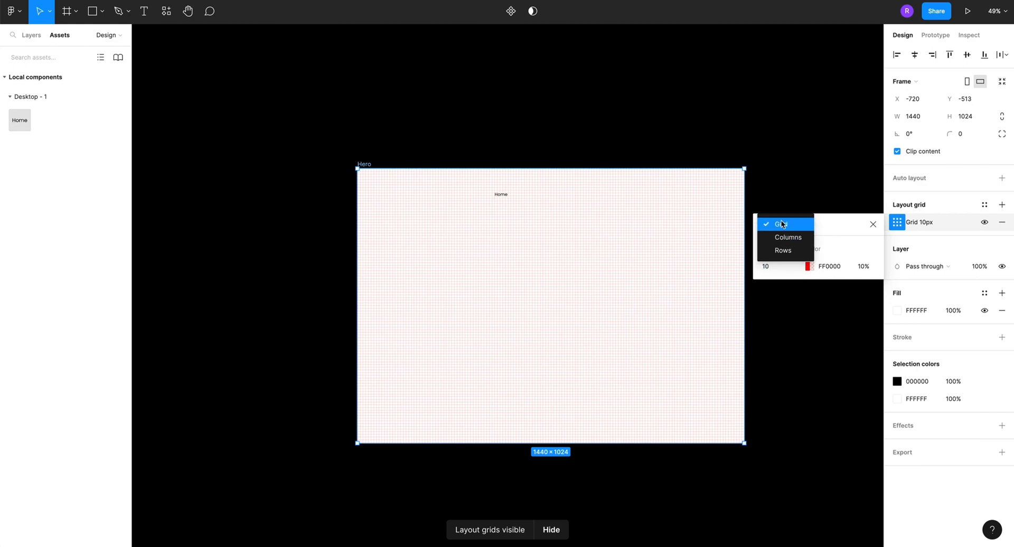
{"action": "left_click", "coordinate": [784, 238]}
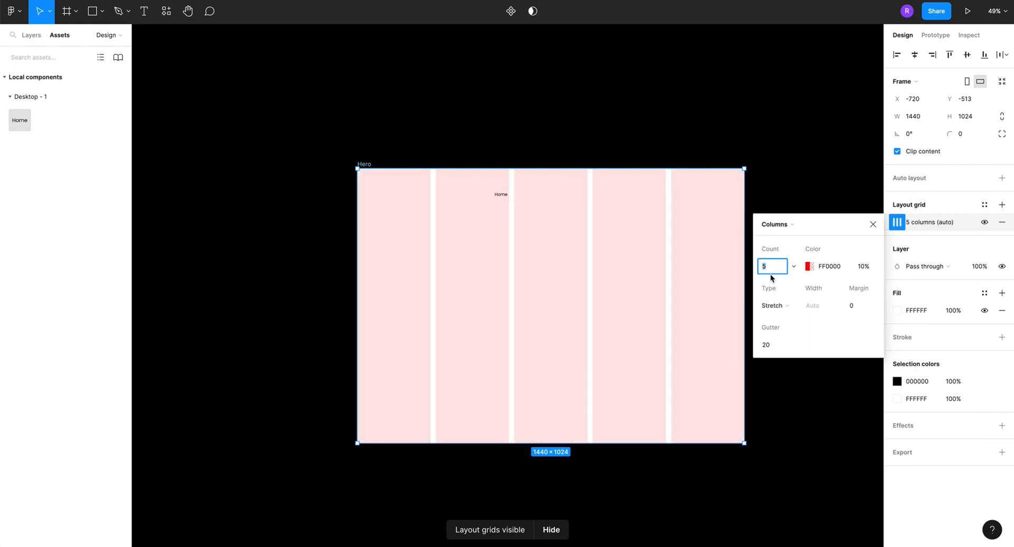
{"action": "type", "text": "12"}
{"action": "key", "text": "Return"}
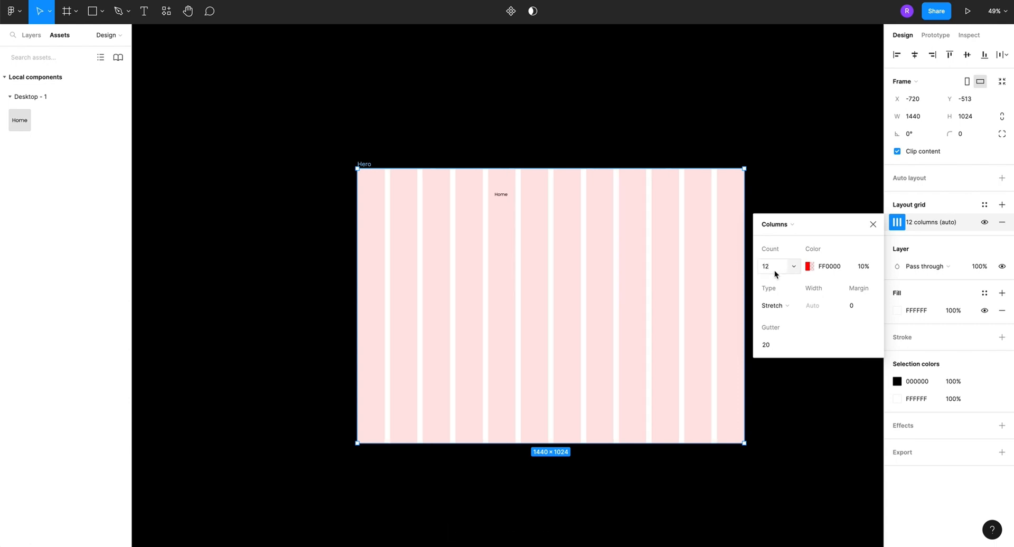
Set the margin of the Hero frame's column grid to 100
{"action": "left_click", "coordinate": [857, 306]}
{"action": "type", "text": "100"}
{"action": "key", "text": "Return"}
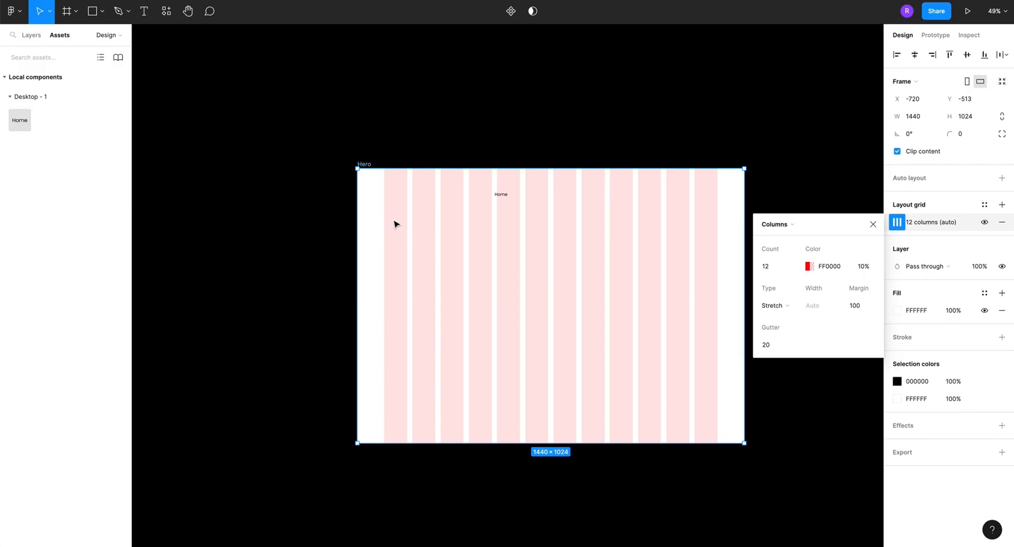
Set the margin of the Hero frame's column grid to 120
{"action": "left_click", "coordinate": [856, 306]}
{"action": "type", "text": "120"}
{"action": "key", "text": "Return"}
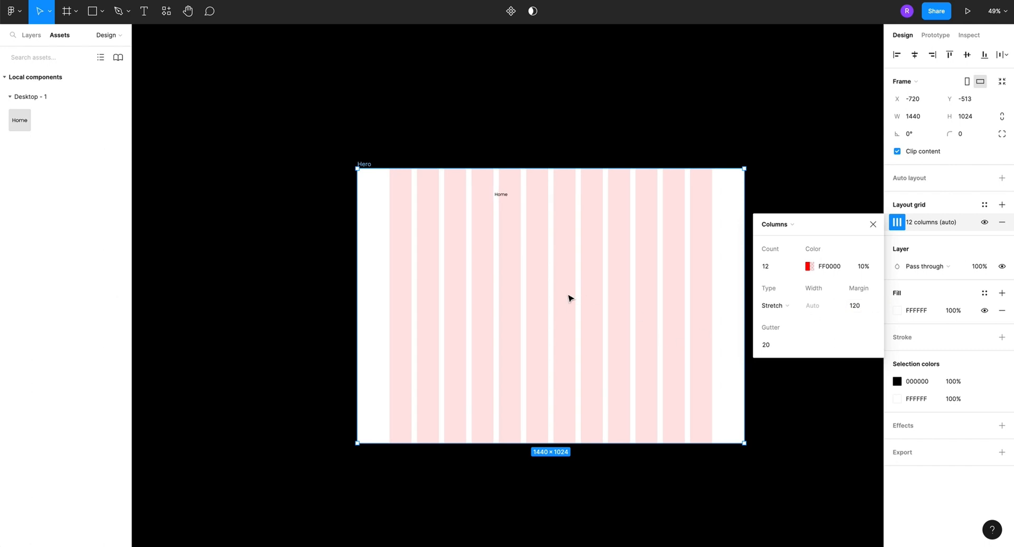
Move the Home instance to the start of the fifth grid column, at about X 527, Y 49
{"action": "left_click", "coordinate": [501, 194]}
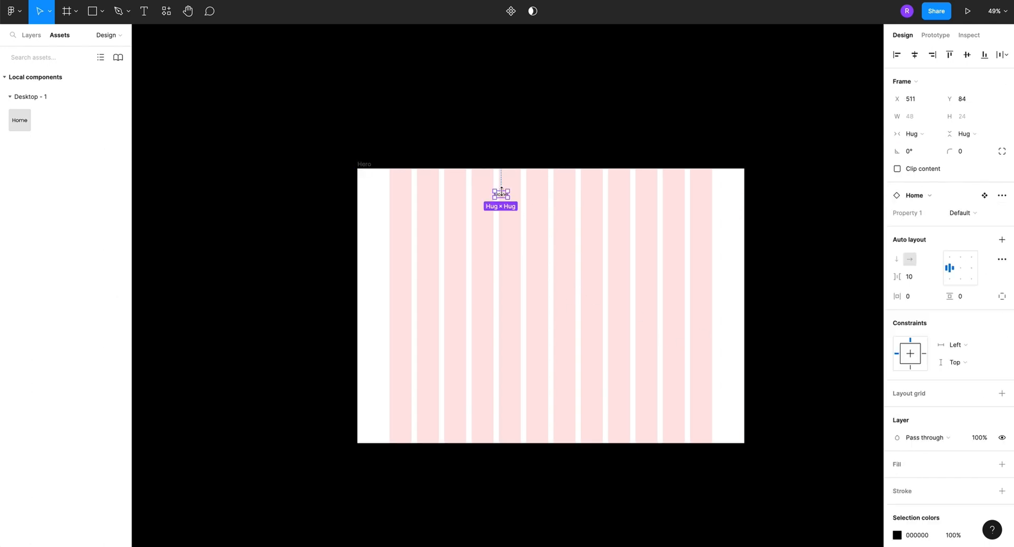
{"action": "scroll", "coordinate": [501, 191], "scroll_direction": "up", "scroll_amount": 3}
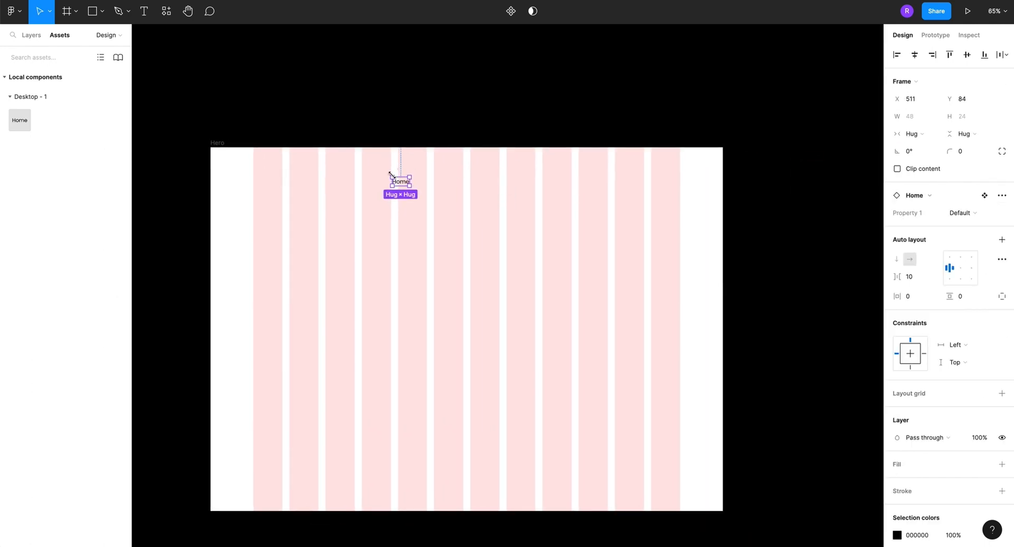
{"action": "left_click_drag", "start_coordinate": [403, 182], "coordinate": [410, 171]}
{"action": "scroll", "coordinate": [409, 171], "scroll_direction": "up", "scroll_amount": 4}
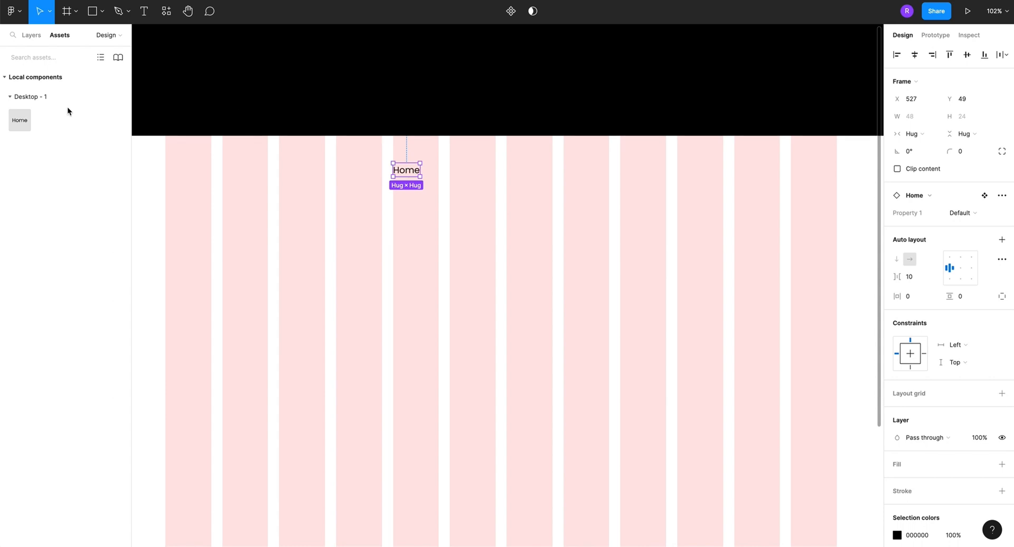
Look at the Home component's Default variant on the Components page and return to the Design page
{"action": "left_click", "coordinate": [29, 34]}
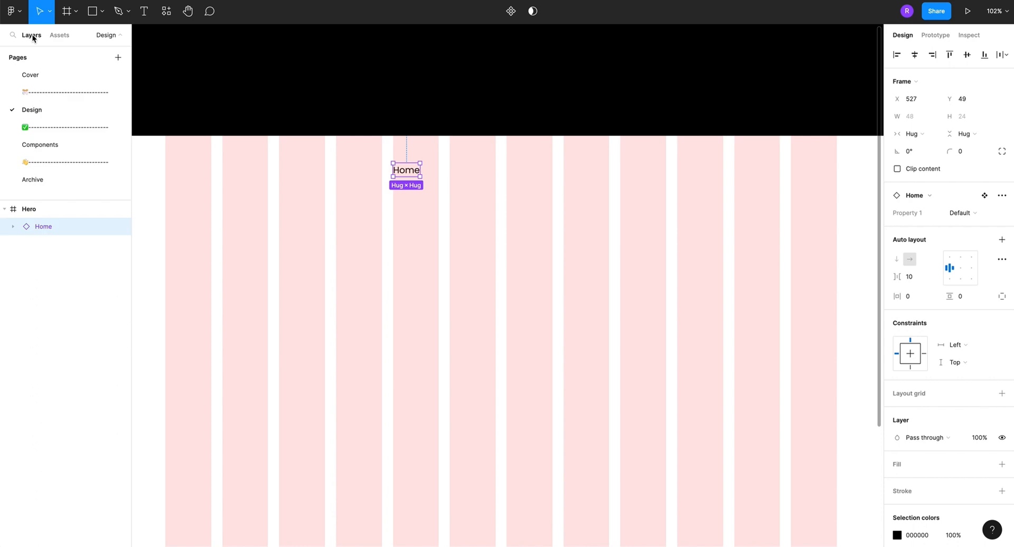
{"action": "left_click", "coordinate": [55, 143]}
{"action": "left_click", "coordinate": [404, 187]}
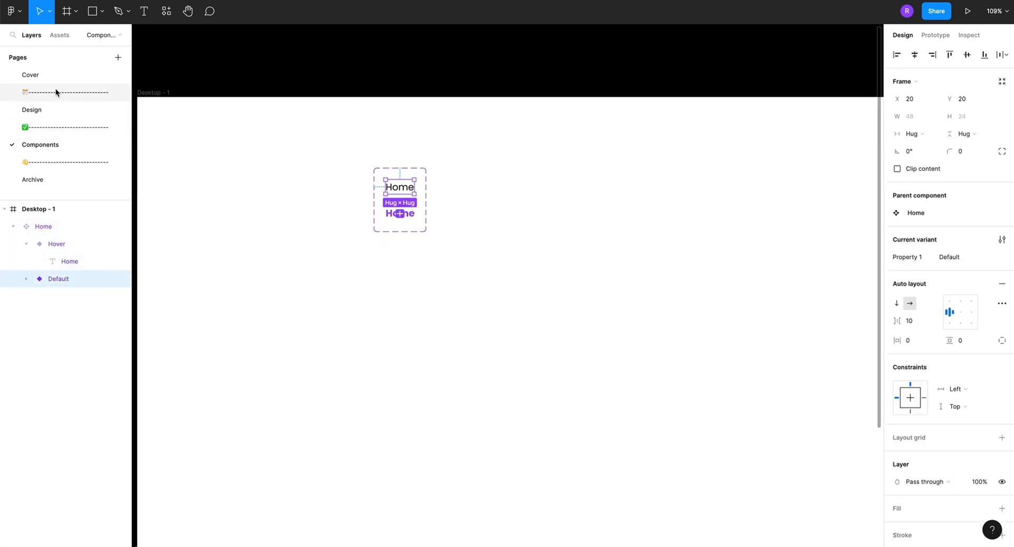
{"action": "left_click", "coordinate": [43, 109]}
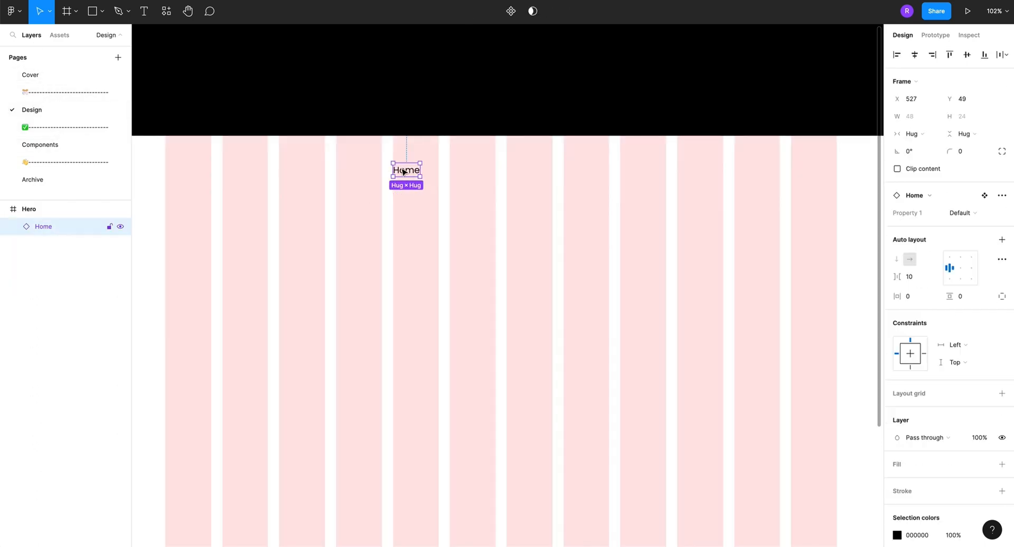
Duplicate the Home instance to about X 628, Y 49 and change the copy's text to "Collections"
{"action": "left_click_drag", "start_coordinate": [404, 176], "coordinate": [463, 179]}
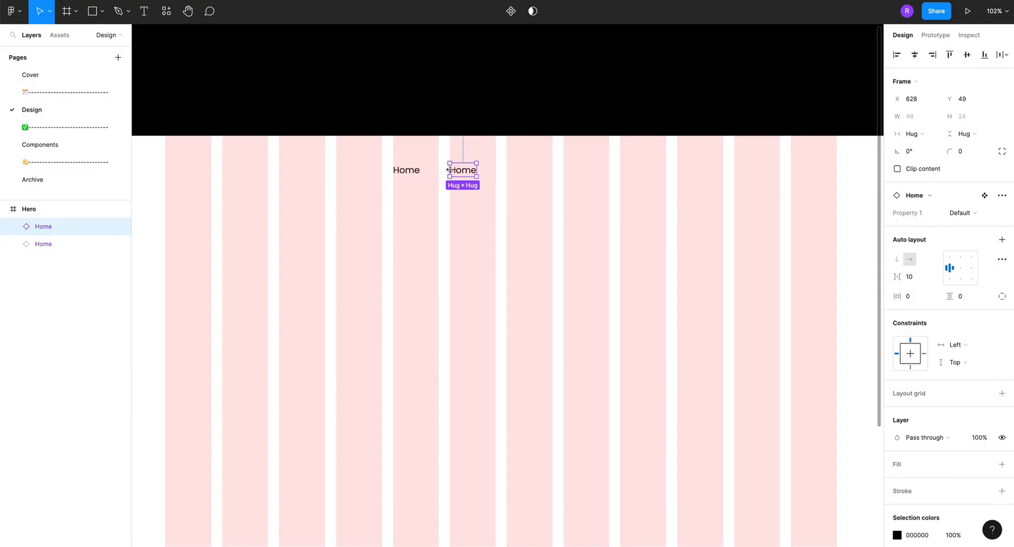
{"action": "double_click", "coordinate": [464, 172]}
{"action": "double_click", "coordinate": [462, 169]}
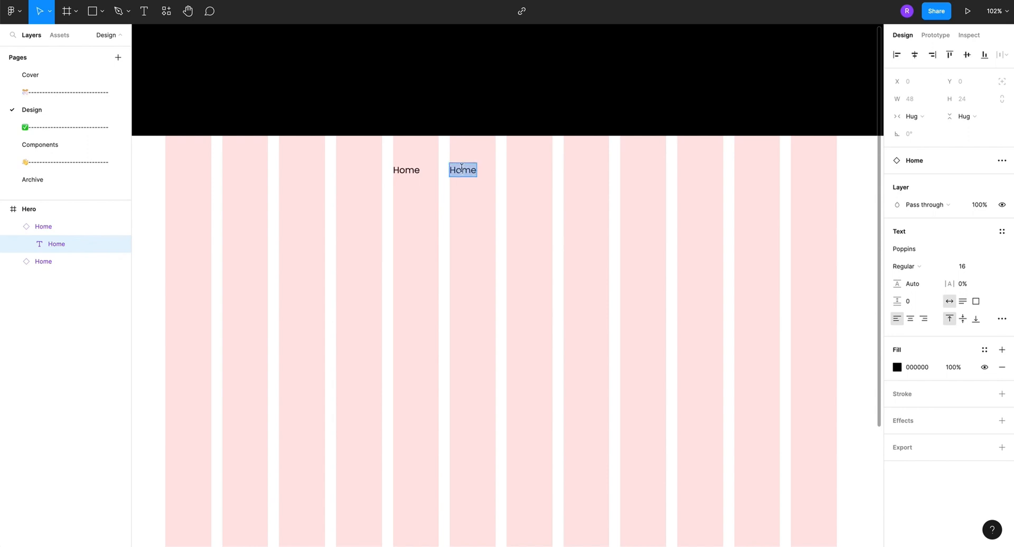
{"action": "type", "text": "Collection"}
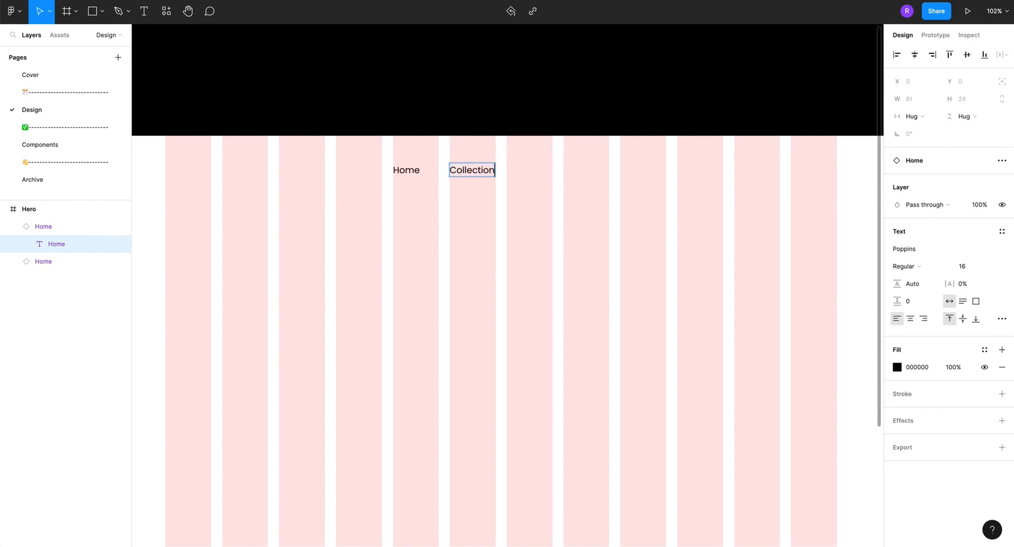
{"action": "type", "text": "s"}
{"action": "key", "text": "Escape"}
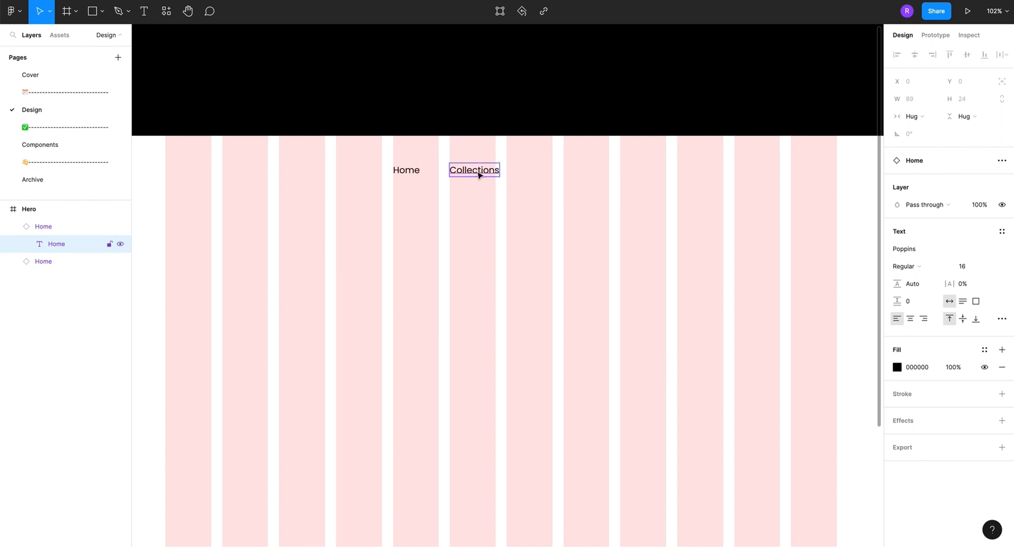
{"action": "left_click", "coordinate": [463, 217]}
Duplicate the Collections item to about X 770, Y 49 with equal 53 spacing, and change the copy's text to "Products"
{"action": "left_click", "coordinate": [468, 172]}
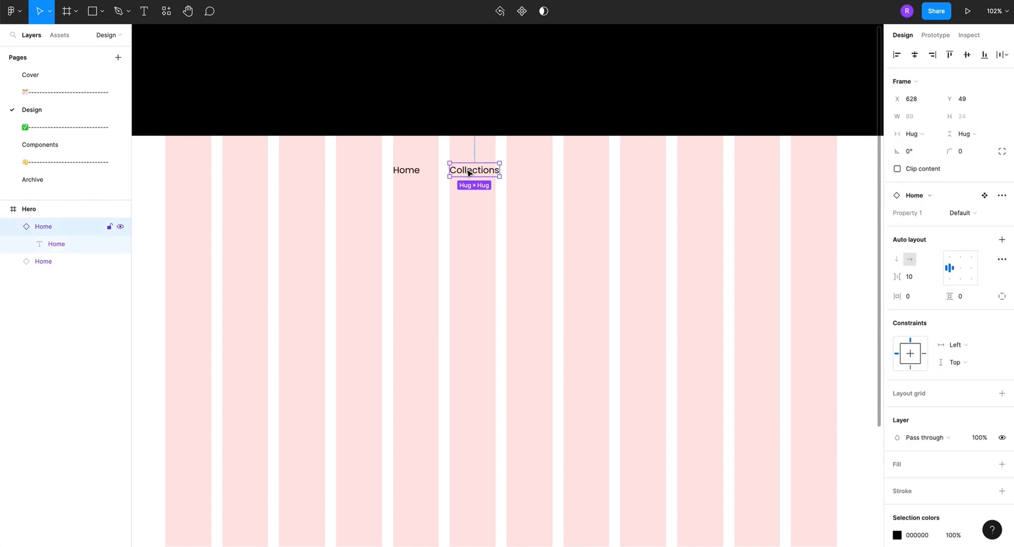
{"action": "left_click_drag", "start_coordinate": [469, 172], "coordinate": [550, 177]}
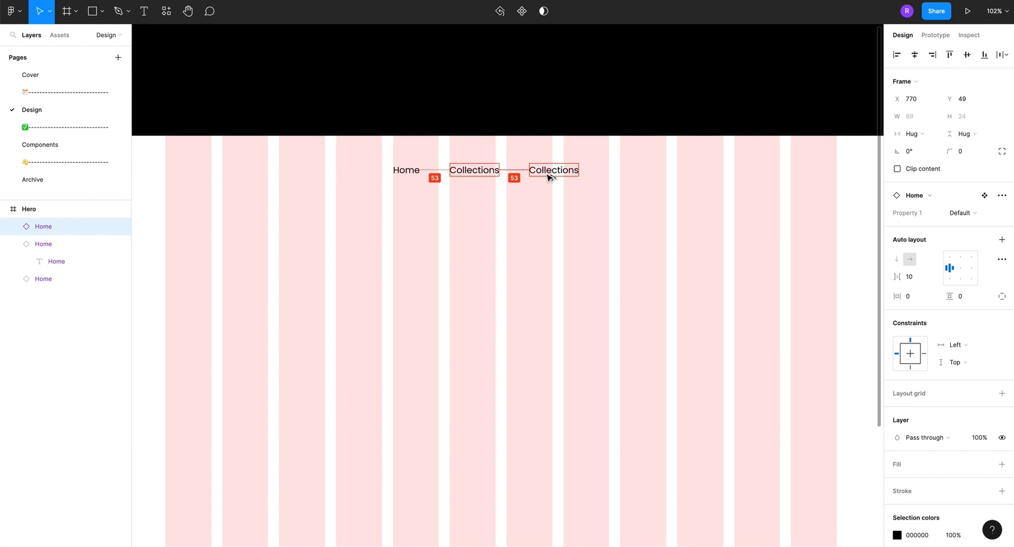
{"action": "double_click", "coordinate": [550, 177]}
{"action": "double_click", "coordinate": [547, 170]}
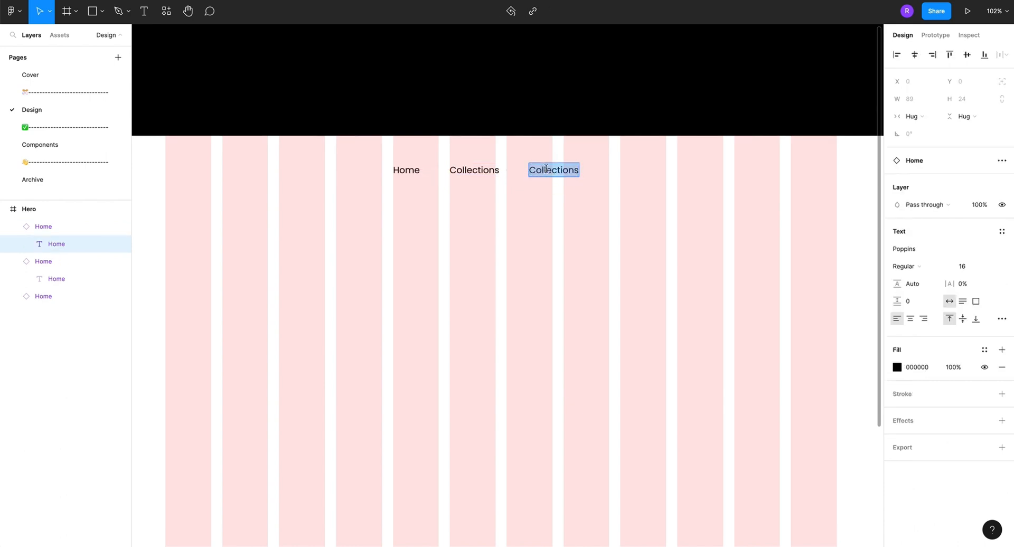
{"action": "type", "text": "Pro"}
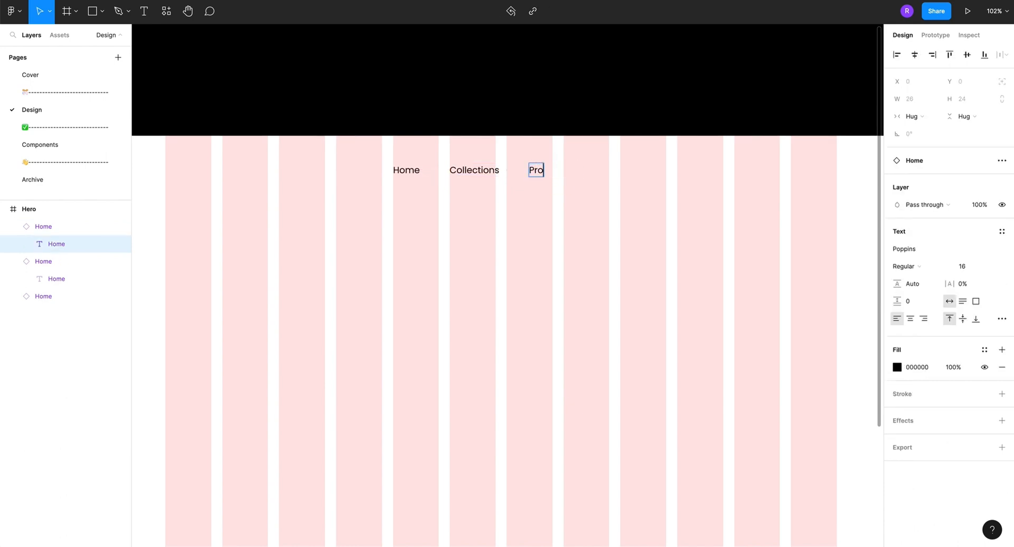
{"action": "type", "text": "ducts"}
{"action": "key", "text": "Escape"}
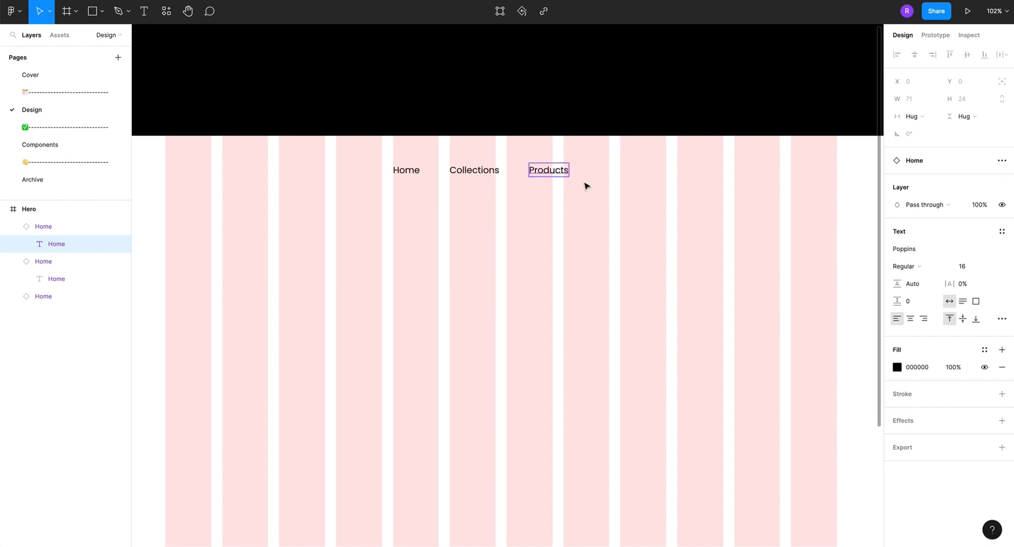
{"action": "left_click", "coordinate": [545, 197]}
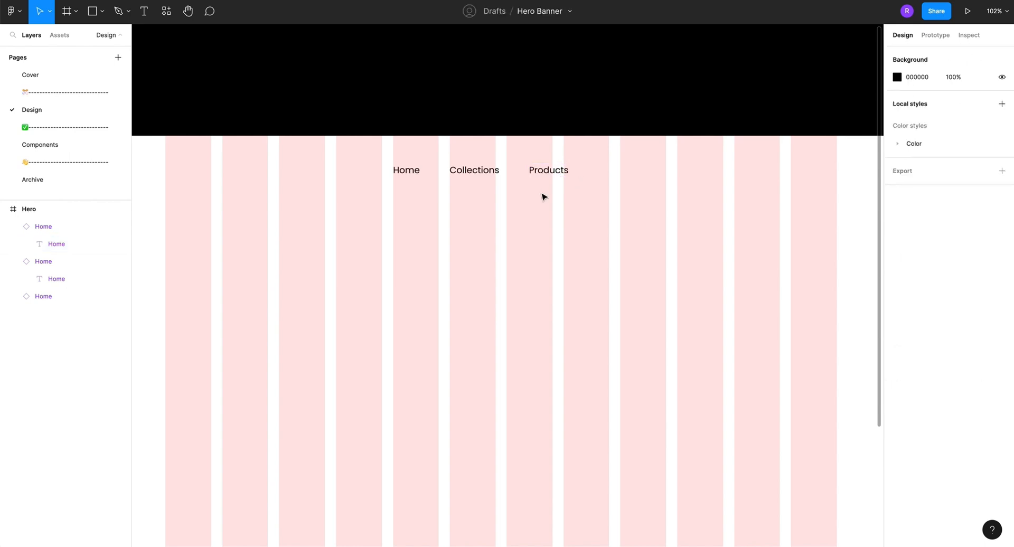
Duplicate the Products item to its right in the same row and change the copy's text to "Contact"
{"action": "left_click", "coordinate": [545, 175]}
{"action": "left_click_drag", "start_coordinate": [545, 174], "coordinate": [616, 175]}
{"action": "double_click", "coordinate": [616, 175]}
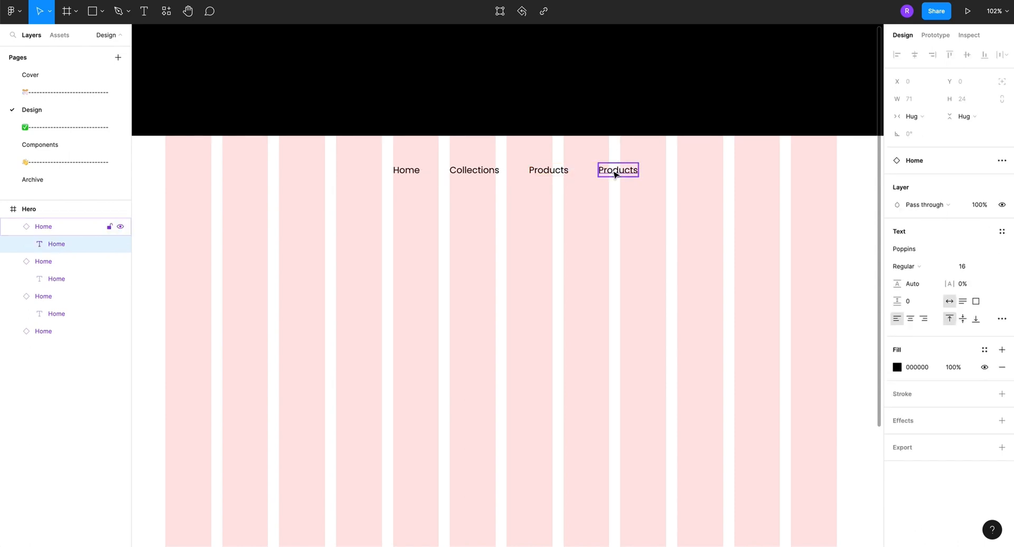
{"action": "double_click", "coordinate": [612, 172]}
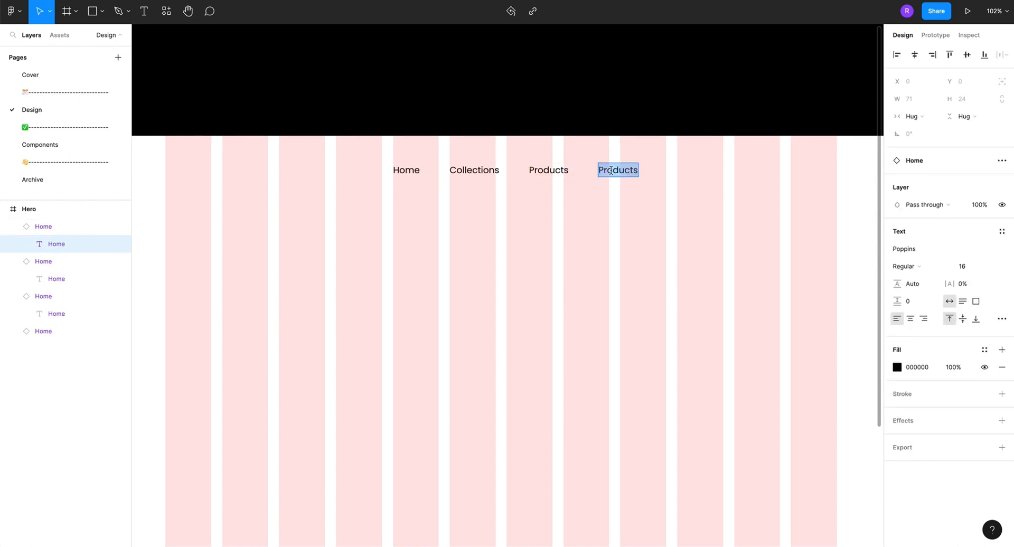
{"action": "type", "text": "Contact"}
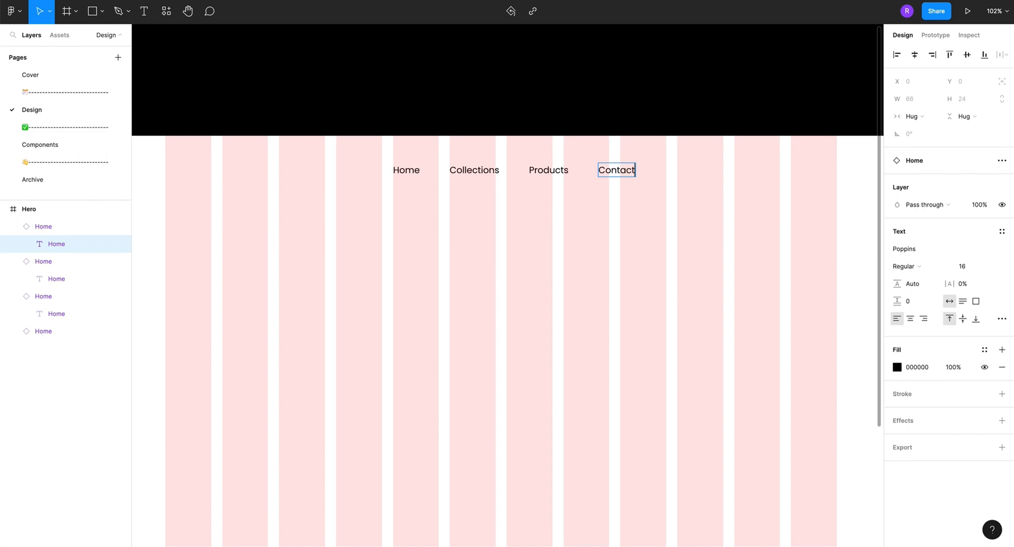
{"action": "key", "text": "Escape"}
Select the Home, Collections, Products and Contact items and set the horizontal spacing between them to 64
{"action": "left_click", "coordinate": [413, 176]}
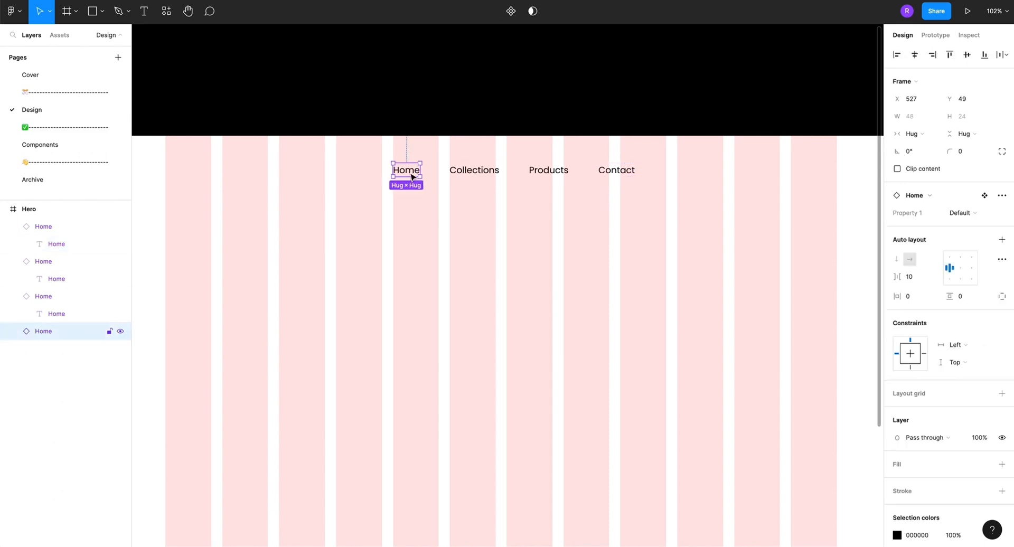
{"action": "left_click", "coordinate": [472, 170], "text": "shift"}
{"action": "left_click", "coordinate": [549, 172], "text": "shift"}
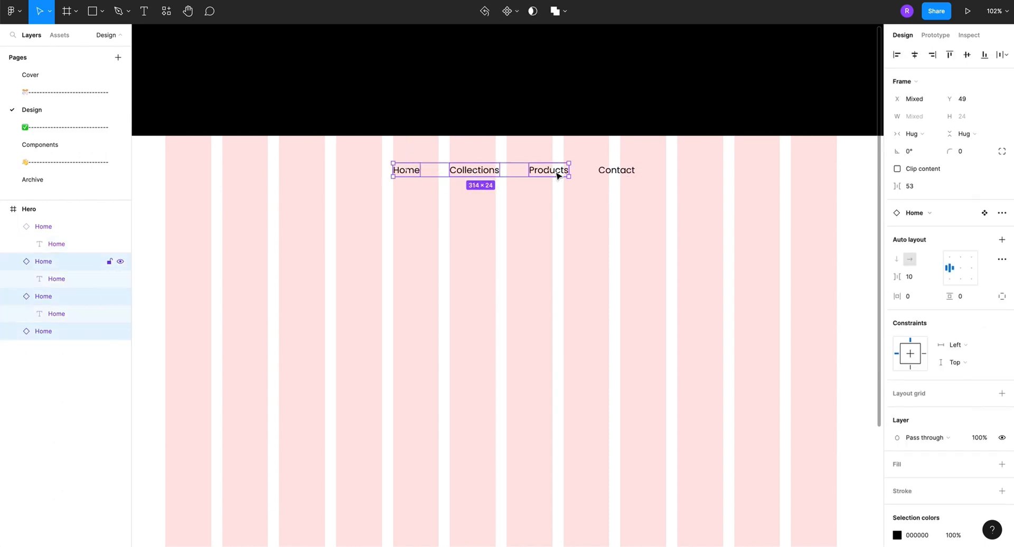
{"action": "left_click", "coordinate": [620, 170], "text": "shift"}
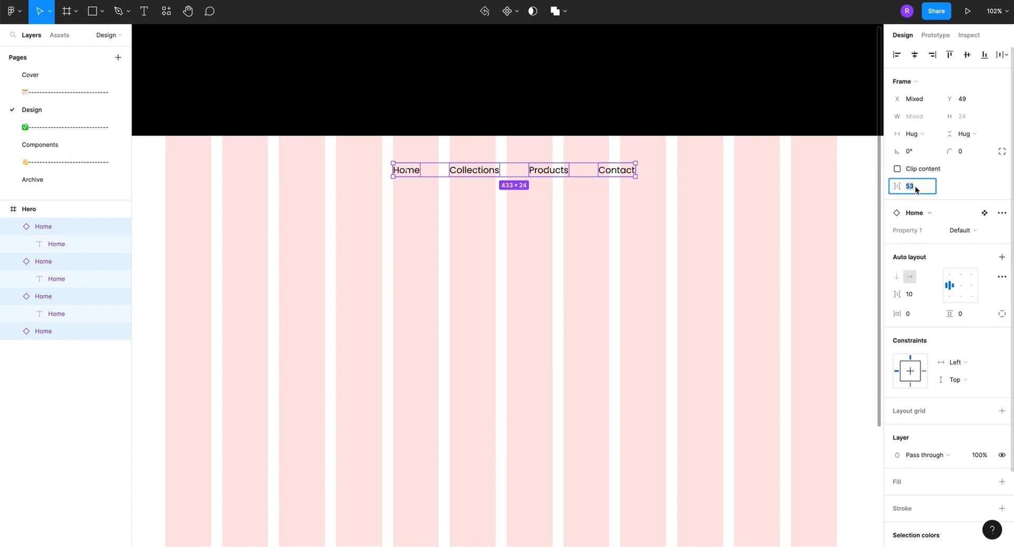
{"action": "type", "text": "64"}
{"action": "key", "text": "Return"}
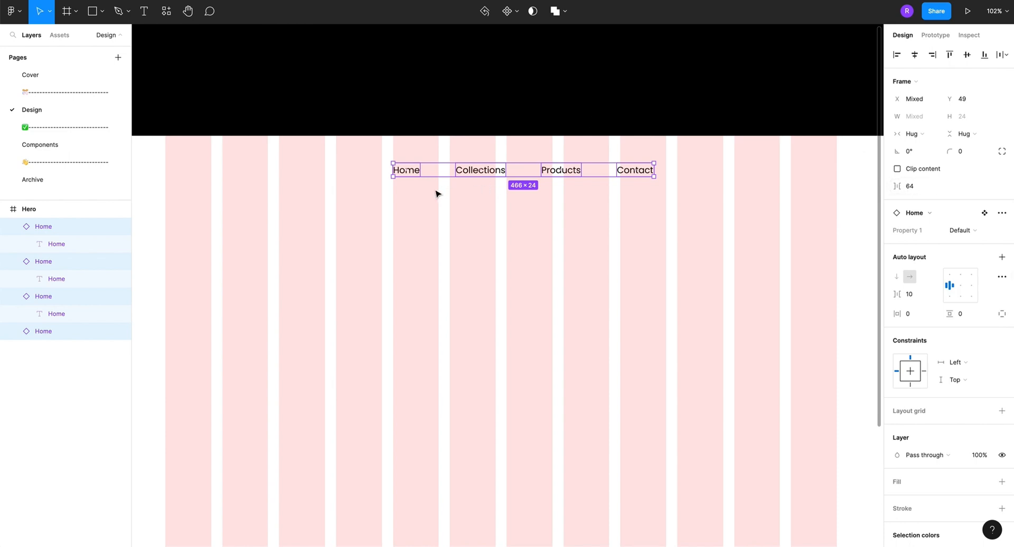
Wrap the four selected navigation items in a frame and rename it "Menu"
{"action": "right_click", "coordinate": [475, 171]}
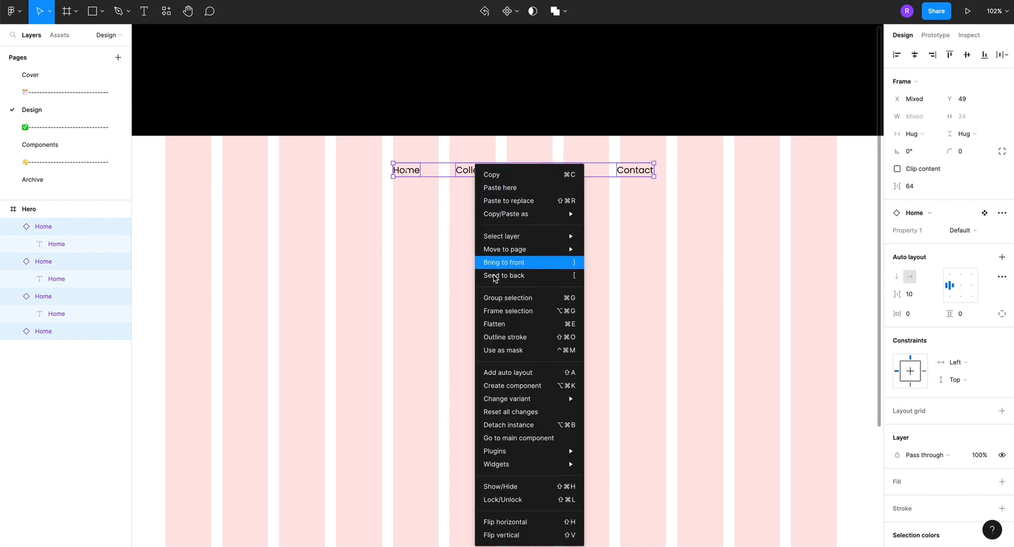
{"action": "mouse_move", "coordinate": [504, 244]}
{"action": "left_click", "coordinate": [501, 311]}
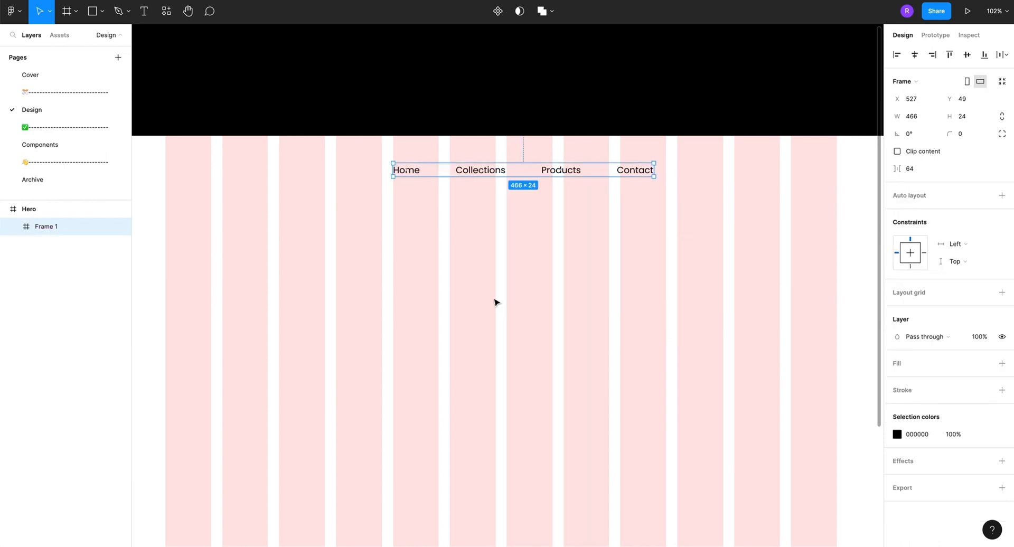
{"action": "double_click", "coordinate": [43, 227]}
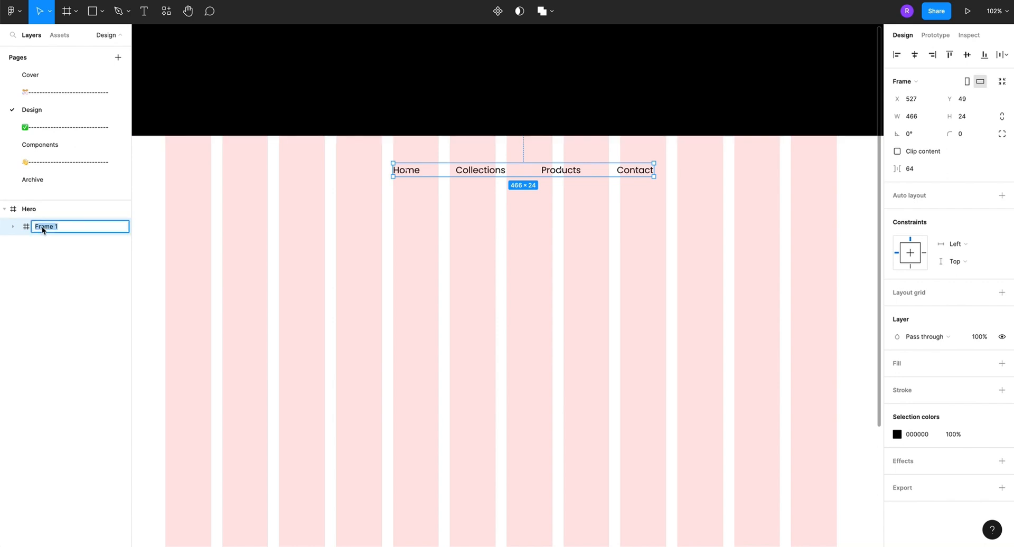
{"action": "type", "text": "H"}
{"action": "key", "text": "Return"}
{"action": "left_click", "coordinate": [235, 277]}
Centre the Menu frame horizontally within the Hero frame
{"action": "scroll", "coordinate": [236, 278], "scroll_direction": "down", "scroll_amount": 5}
{"action": "scroll", "coordinate": [236, 278], "scroll_direction": "left", "scroll_amount": 1}
{"action": "scroll", "coordinate": [236, 277], "scroll_direction": "up", "scroll_amount": 1}
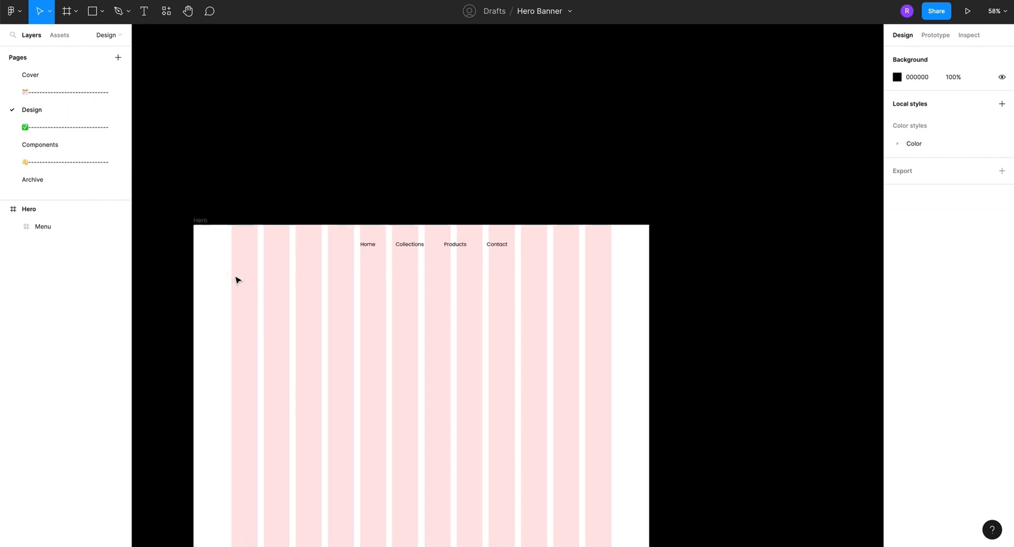
{"action": "left_click", "coordinate": [417, 248]}
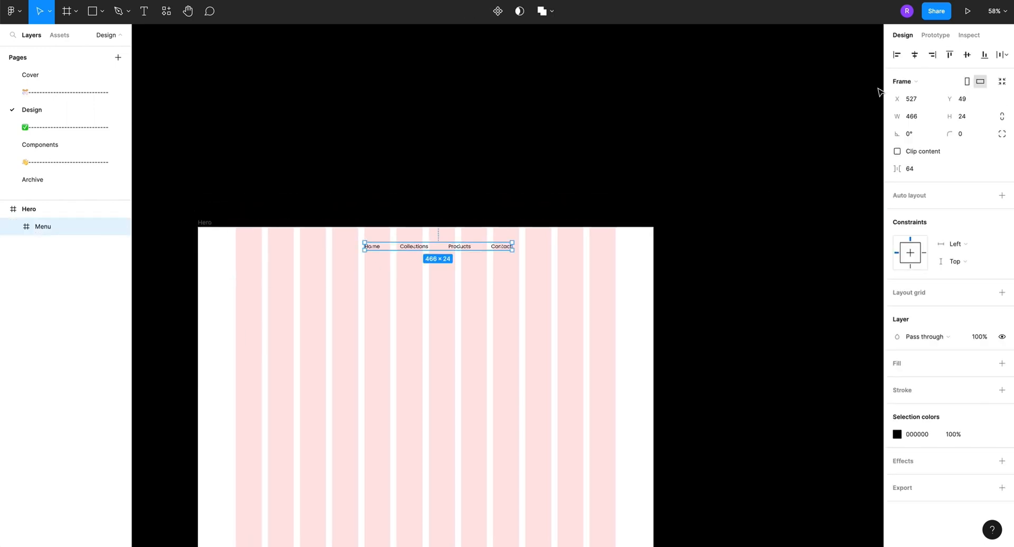
{"action": "left_click", "coordinate": [915, 56]}
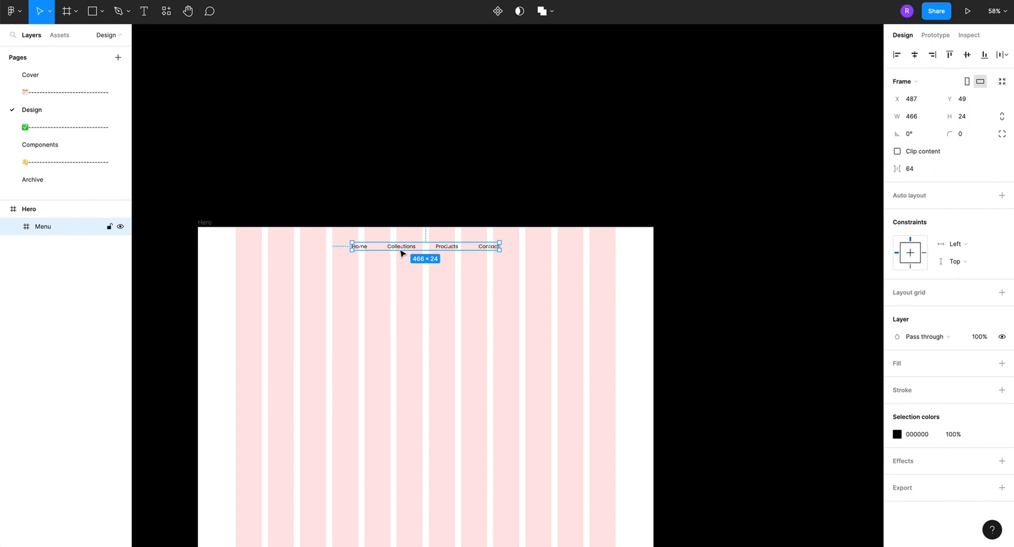
Paste the copied logo into the Hero frame and move it to the first grid column at X 120, Y 39
{"action": "scroll", "coordinate": [405, 252], "scroll_direction": "down", "scroll_amount": 1}
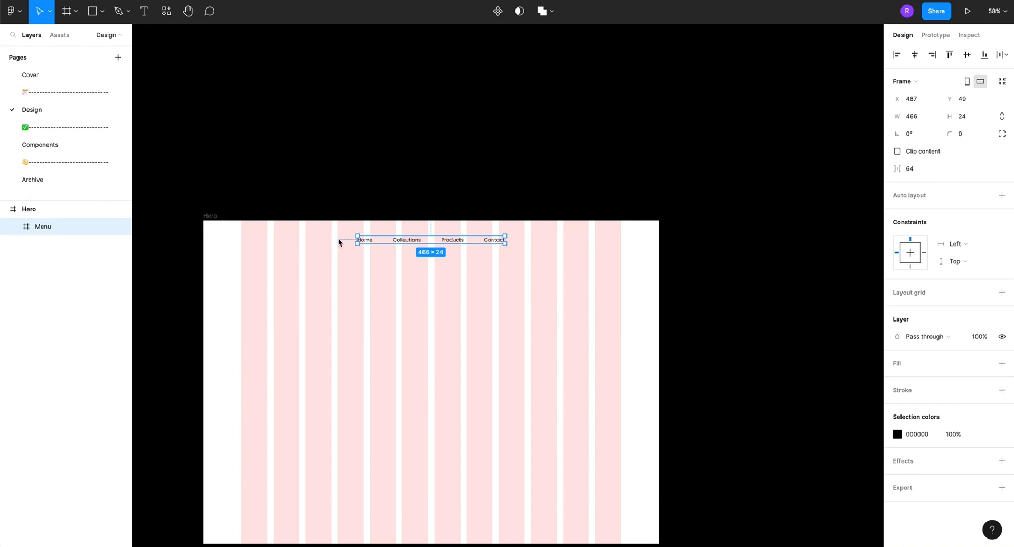
{"action": "scroll", "coordinate": [338, 241], "scroll_direction": "left", "scroll_amount": 3}
{"action": "scroll", "coordinate": [338, 242], "scroll_direction": "down", "scroll_amount": 2}
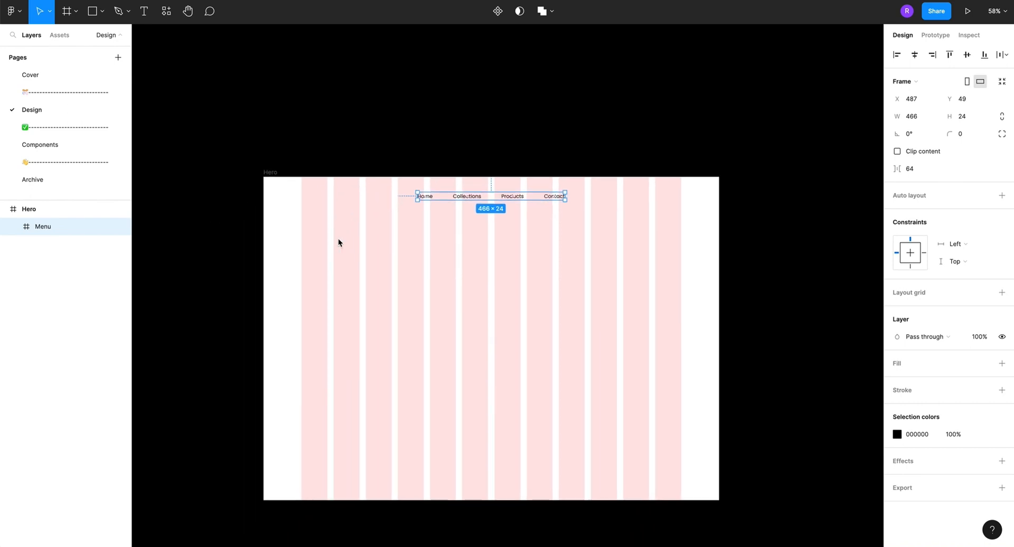
{"action": "left_click", "coordinate": [271, 173]}
{"action": "scroll", "coordinate": [274, 173], "scroll_direction": "up", "scroll_amount": 5}
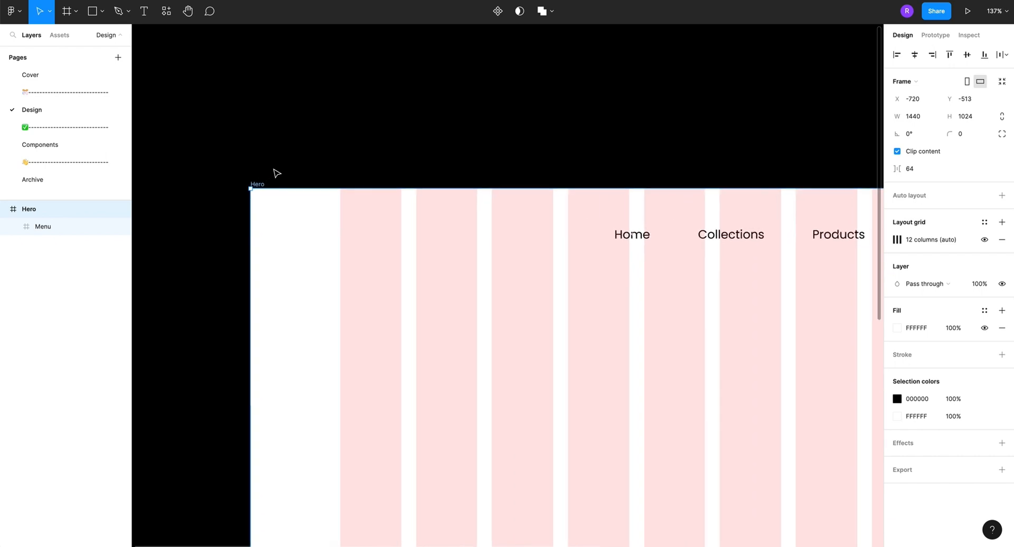
{"action": "key", "text": "ctrl+v"}
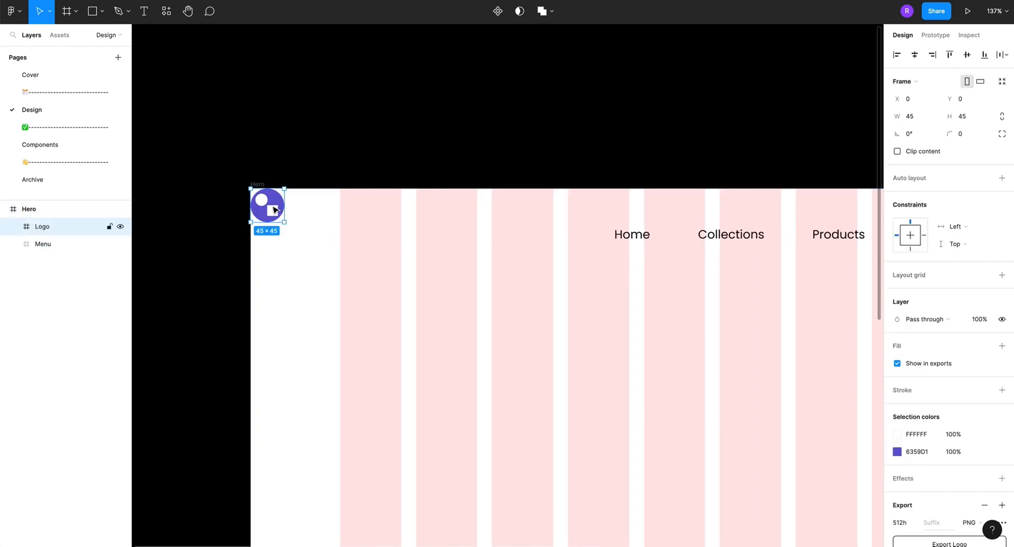
{"action": "left_click_drag", "start_coordinate": [275, 210], "coordinate": [364, 240]}
{"action": "scroll", "coordinate": [364, 241], "scroll_direction": "down", "scroll_amount": 5}
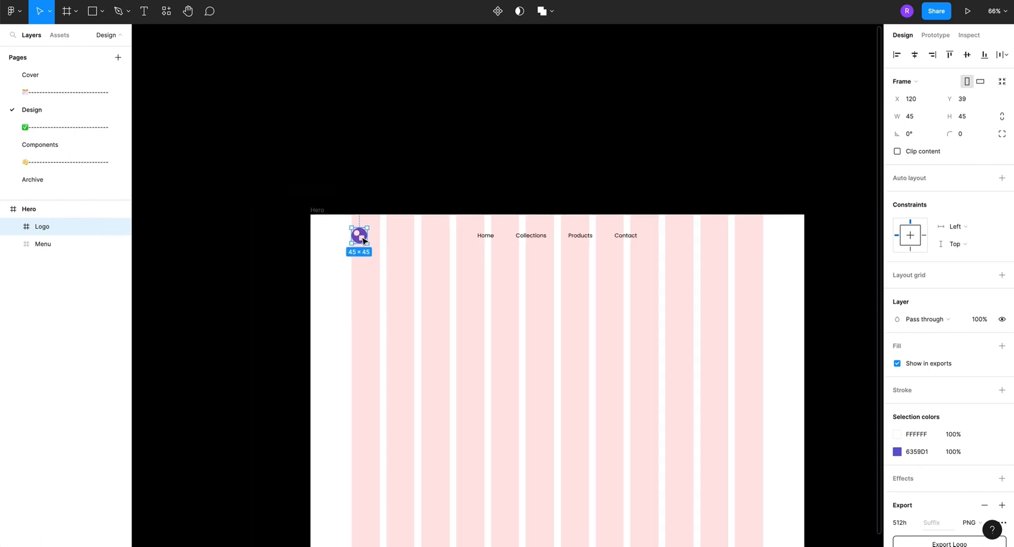
{"action": "scroll", "coordinate": [530, 229], "scroll_direction": "up", "scroll_amount": 5}
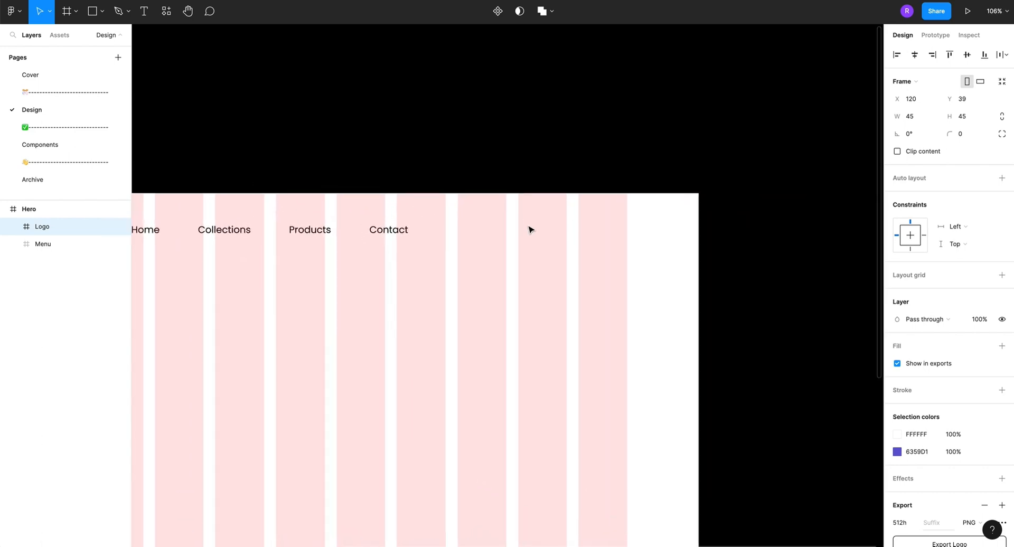
{"action": "scroll", "coordinate": [531, 229], "scroll_direction": "up", "scroll_amount": 5}
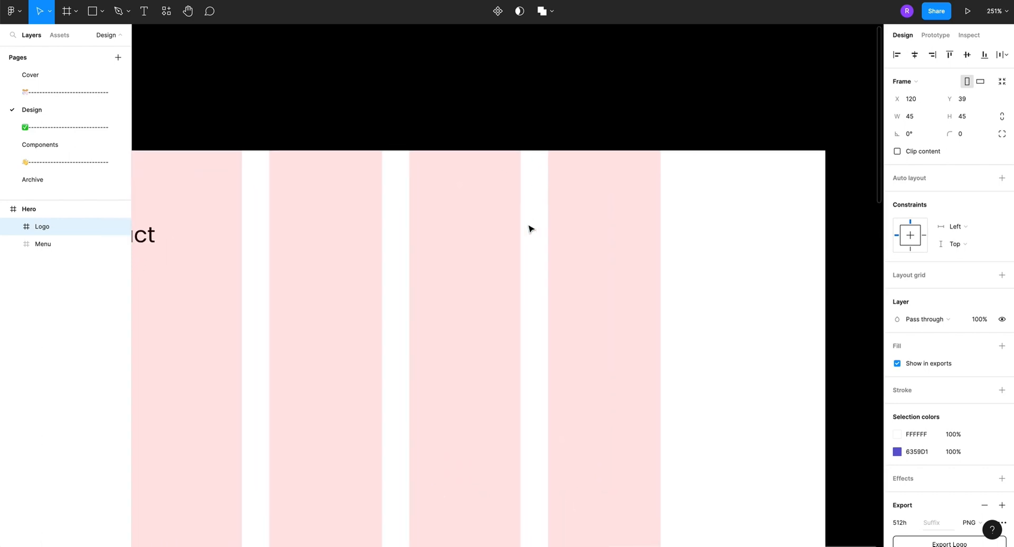
{"action": "scroll", "coordinate": [500, 226], "scroll_direction": "down", "scroll_amount": 2}
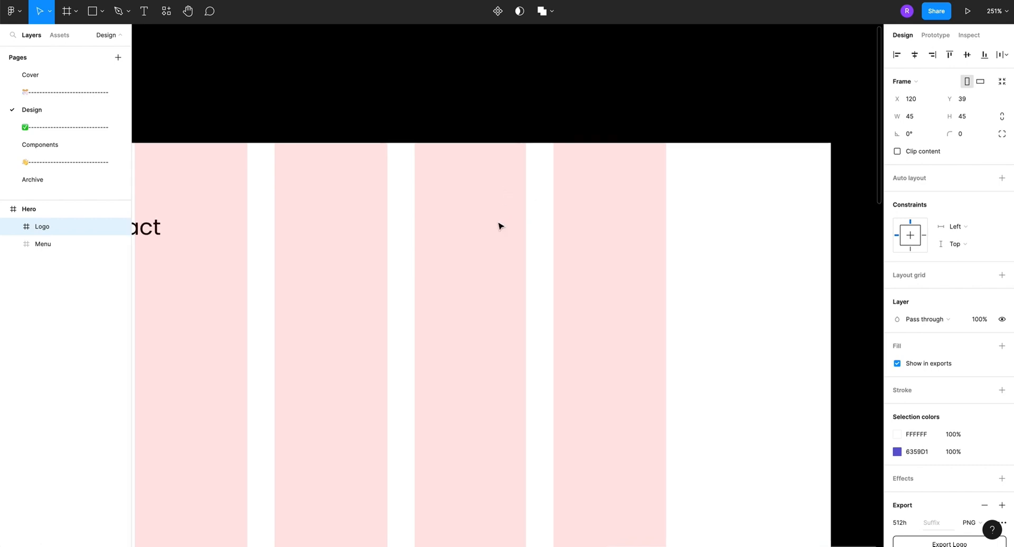
{"action": "scroll", "coordinate": [500, 226], "scroll_direction": "up", "scroll_amount": 3}
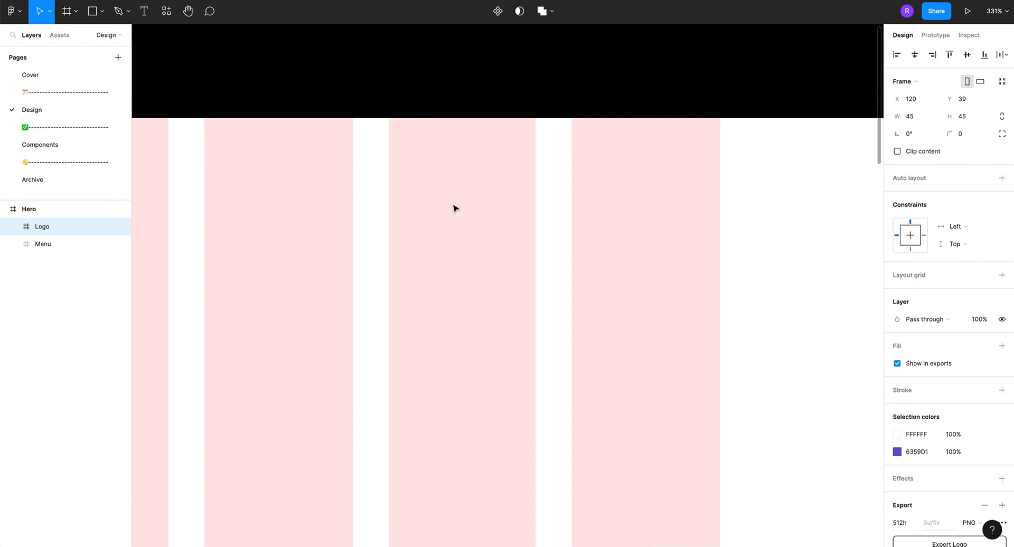
{"action": "scroll", "coordinate": [453, 211], "scroll_direction": "down", "scroll_amount": 5}
{"action": "scroll", "coordinate": [452, 212], "scroll_direction": "up", "scroll_amount": 3}
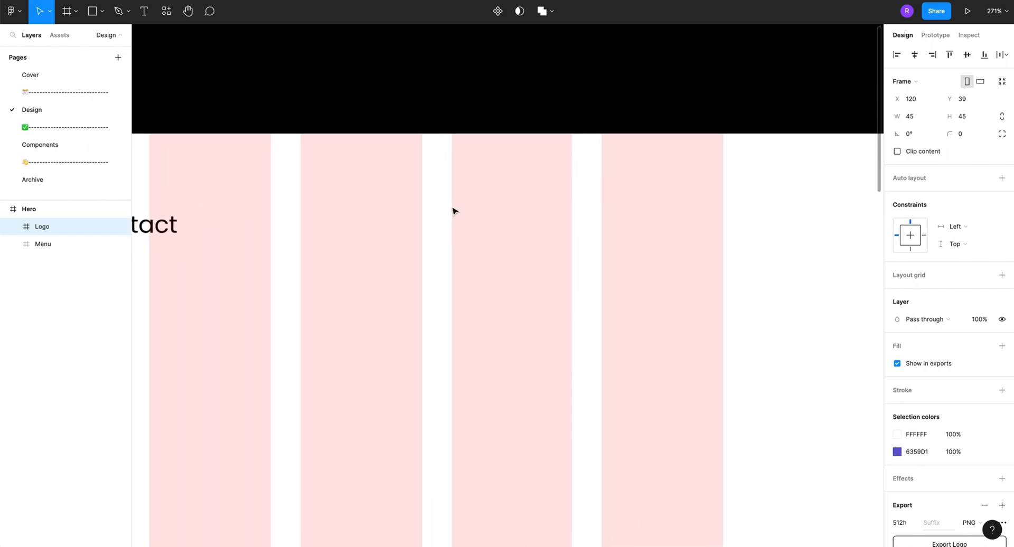
{"action": "scroll", "coordinate": [452, 212], "scroll_direction": "down", "scroll_amount": 1}
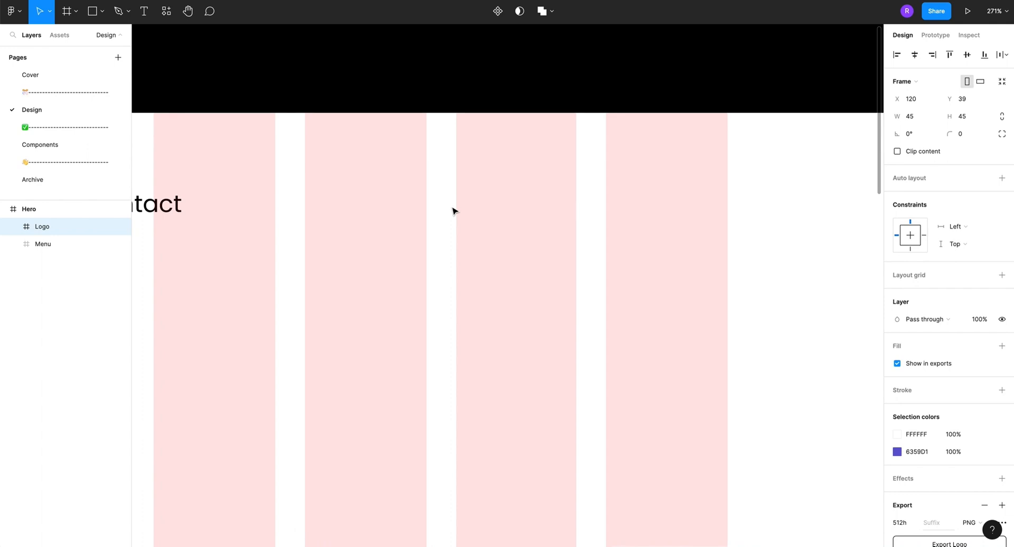
{"action": "right_click", "coordinate": [453, 211]}
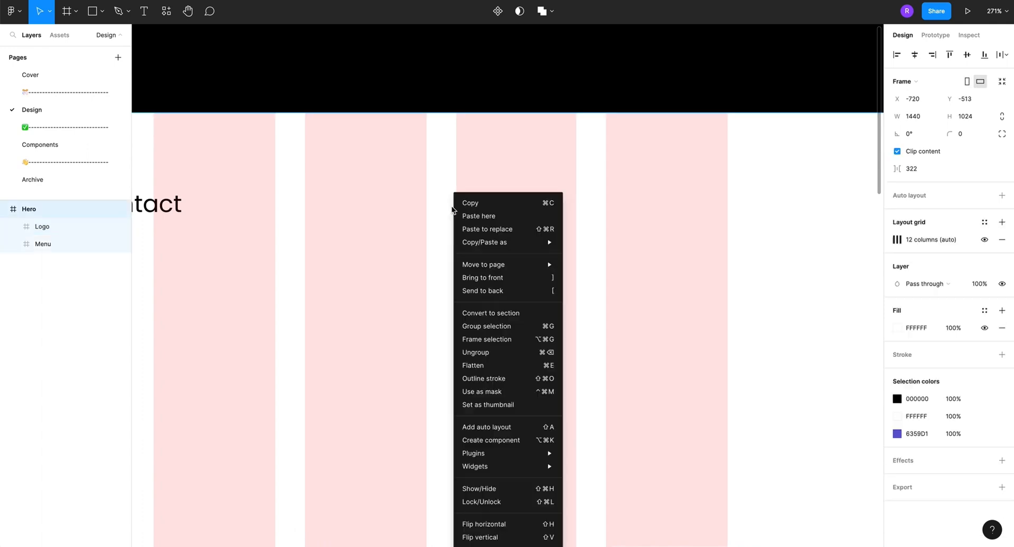
{"action": "left_click", "coordinate": [378, 157]}
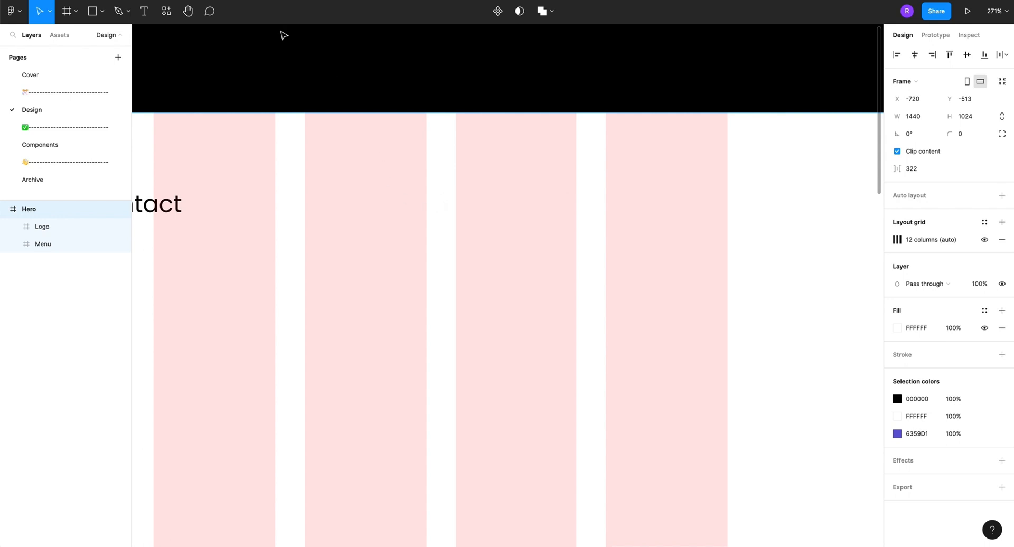
Search the plugins for "icon" and "mat", and run Material Symbols with its window placed over the canvas
{"action": "left_click", "coordinate": [164, 15]}
{"action": "left_click", "coordinate": [213, 36]}
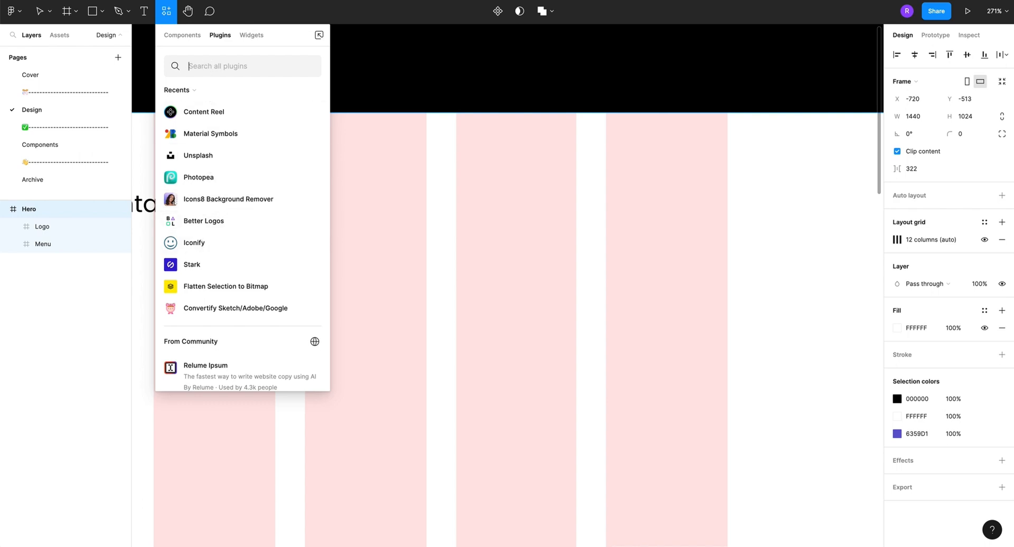
{"action": "type", "text": "icon"}
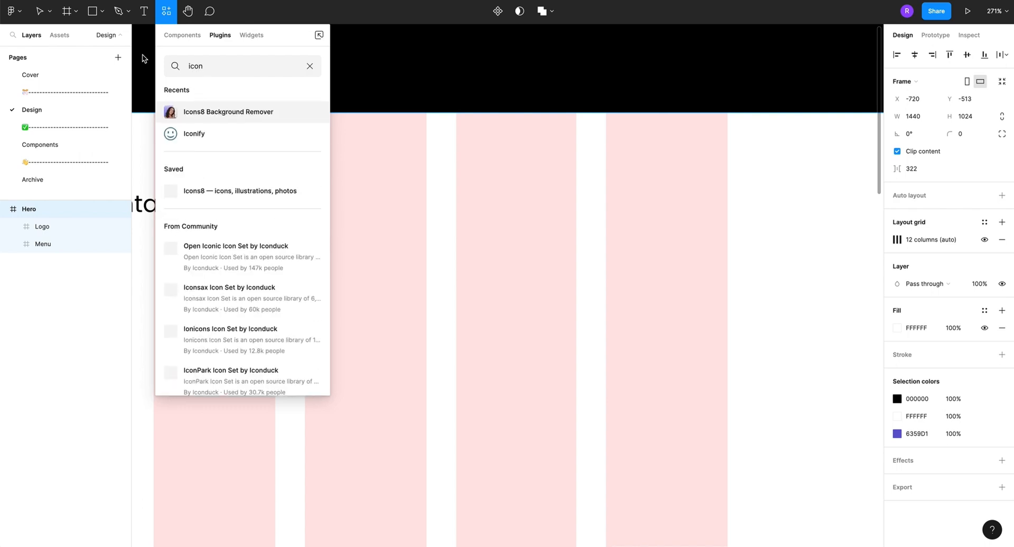
{"action": "left_click", "coordinate": [192, 136]}
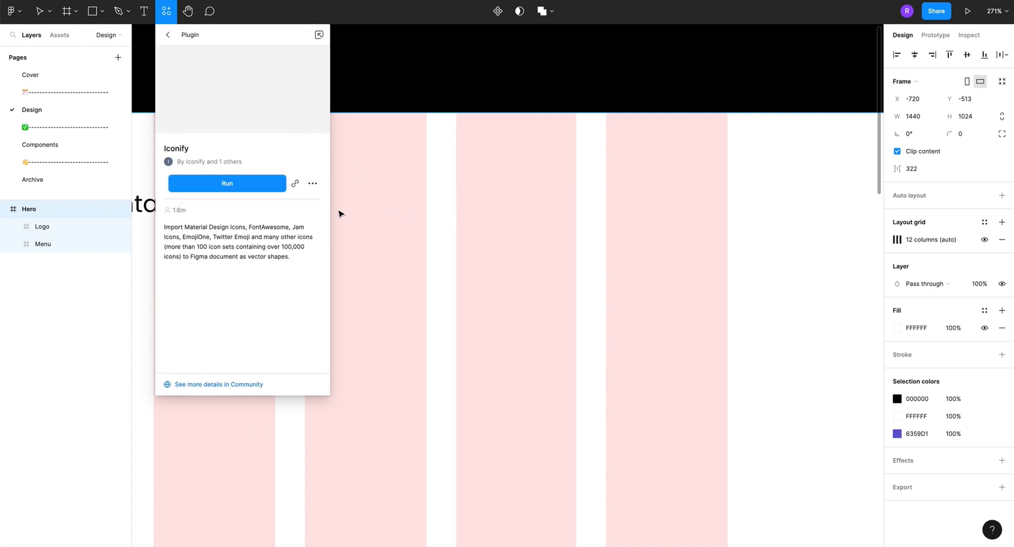
{"action": "left_click", "coordinate": [168, 35]}
{"action": "double_click", "coordinate": [212, 70]}
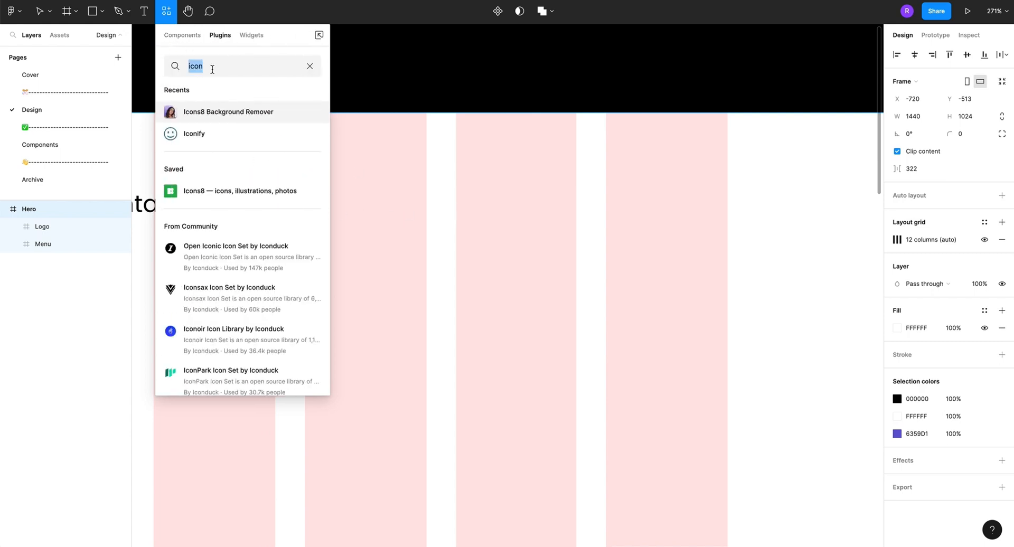
{"action": "type", "text": "mat"}
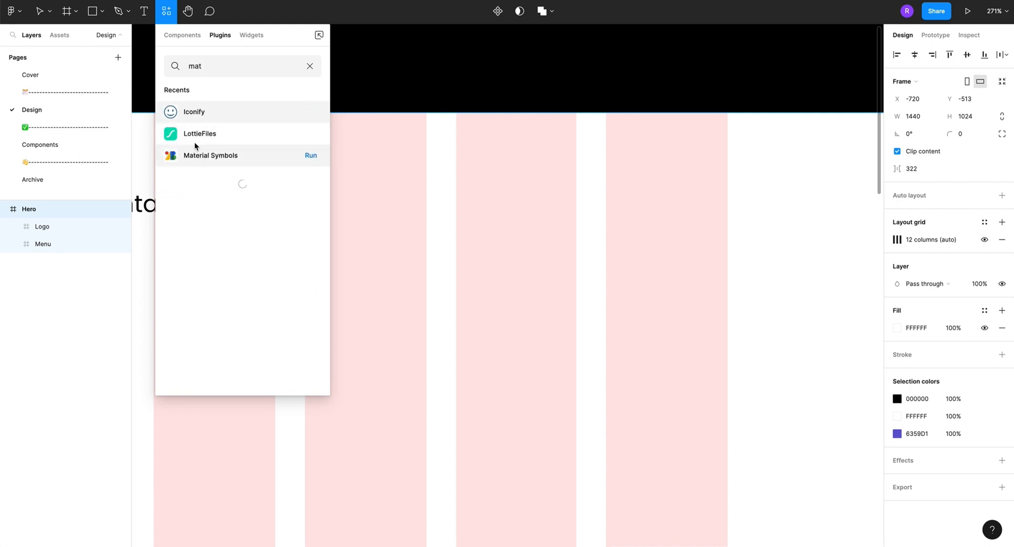
{"action": "mouse_move", "coordinate": [196, 225]}
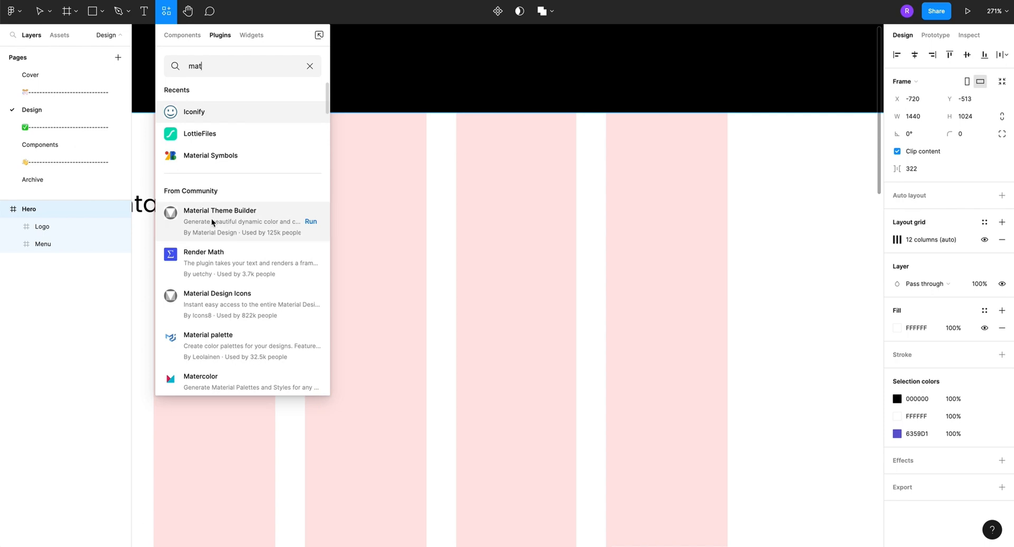
{"action": "left_click", "coordinate": [212, 159]}
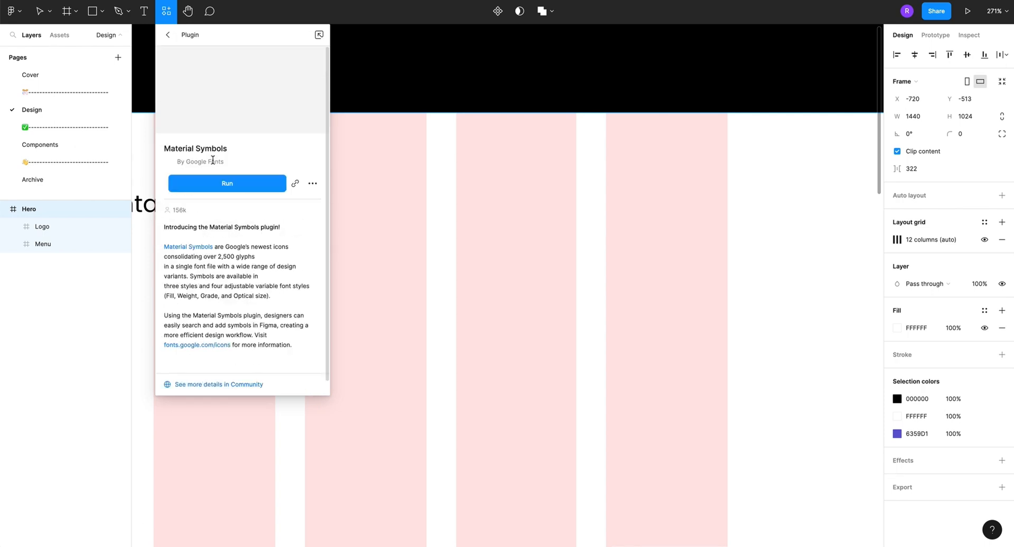
{"action": "left_click", "coordinate": [243, 185]}
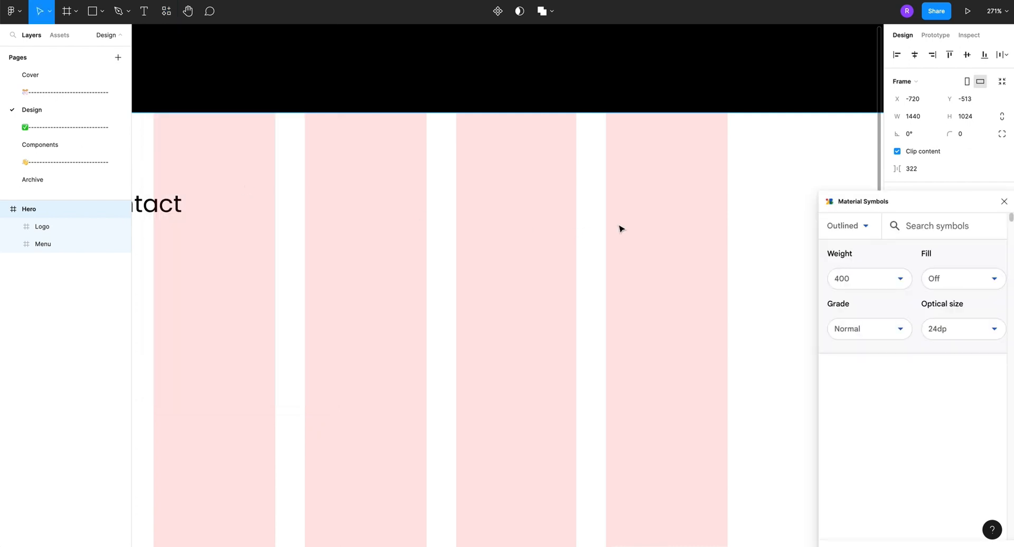
{"action": "left_click_drag", "start_coordinate": [892, 202], "coordinate": [767, 89]}
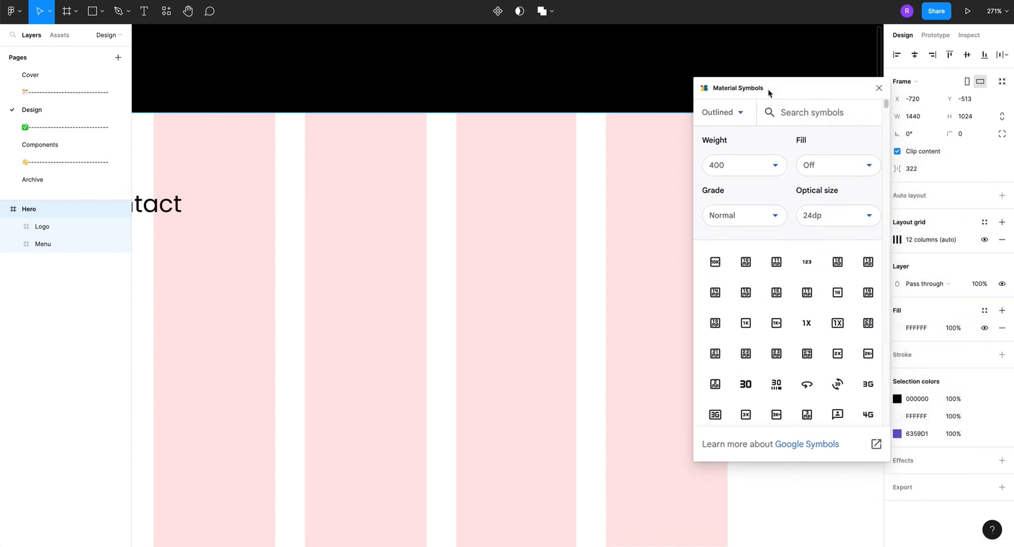
Examine the Material Symbols plugin's details and its save option, and the header icons in the finished prototype
{"action": "left_click", "coordinate": [171, 14]}
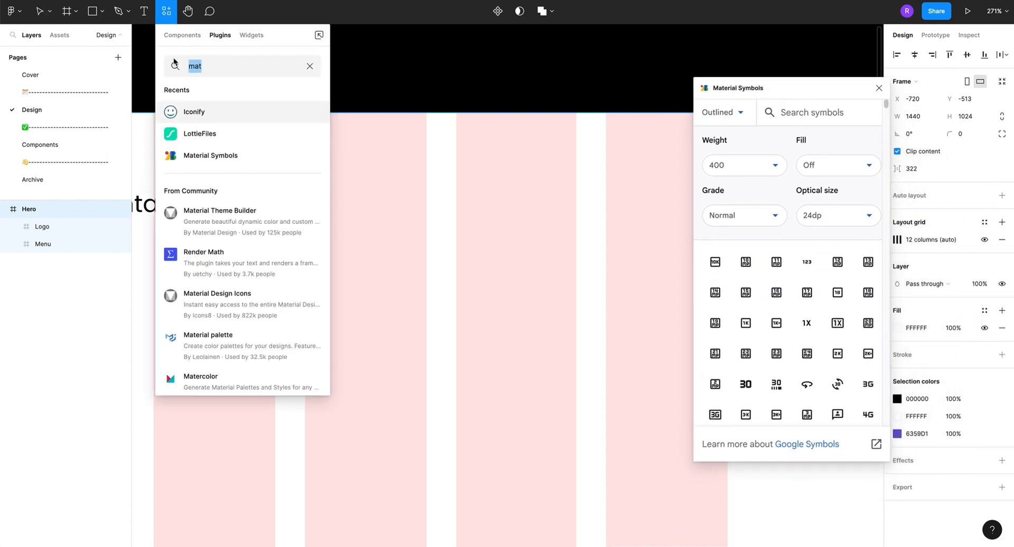
{"action": "left_click", "coordinate": [194, 155]}
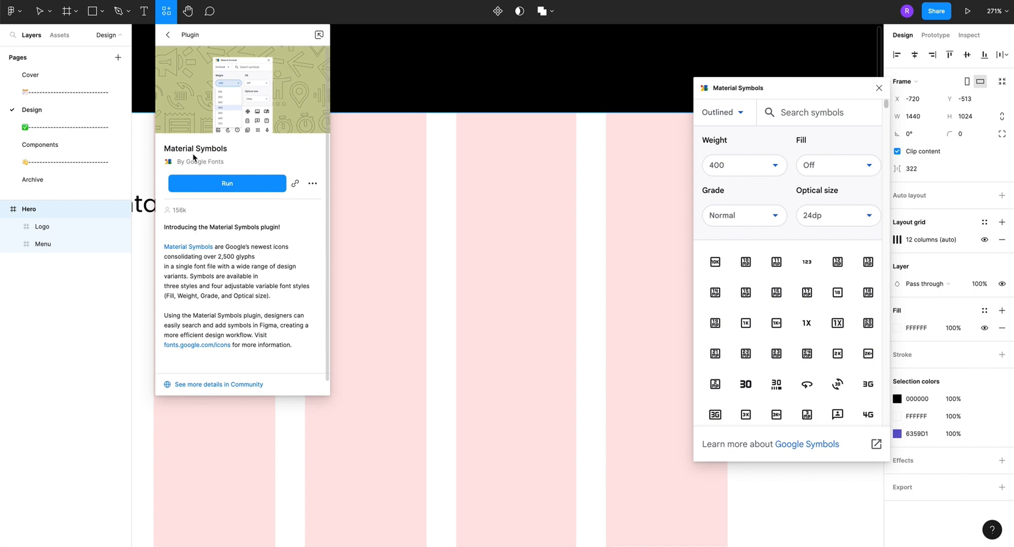
{"action": "left_click", "coordinate": [312, 184]}
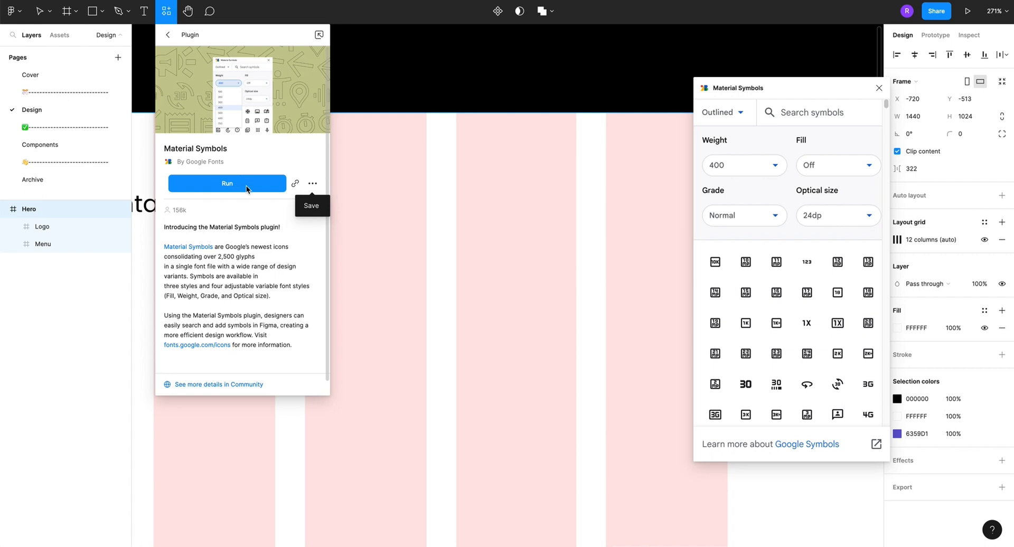
{"action": "left_click", "coordinate": [791, 93]}
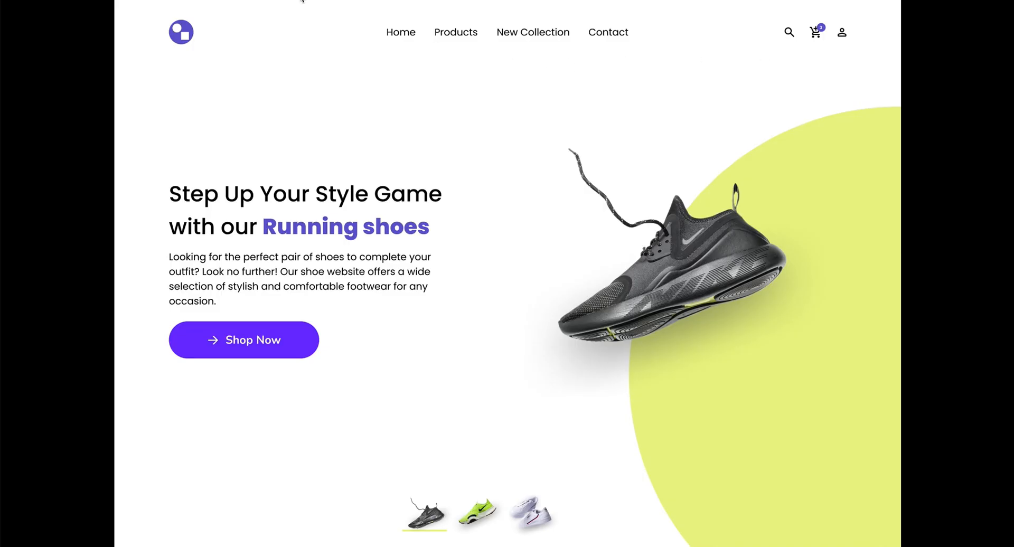
{"action": "mouse_move", "coordinate": [245, 1]}
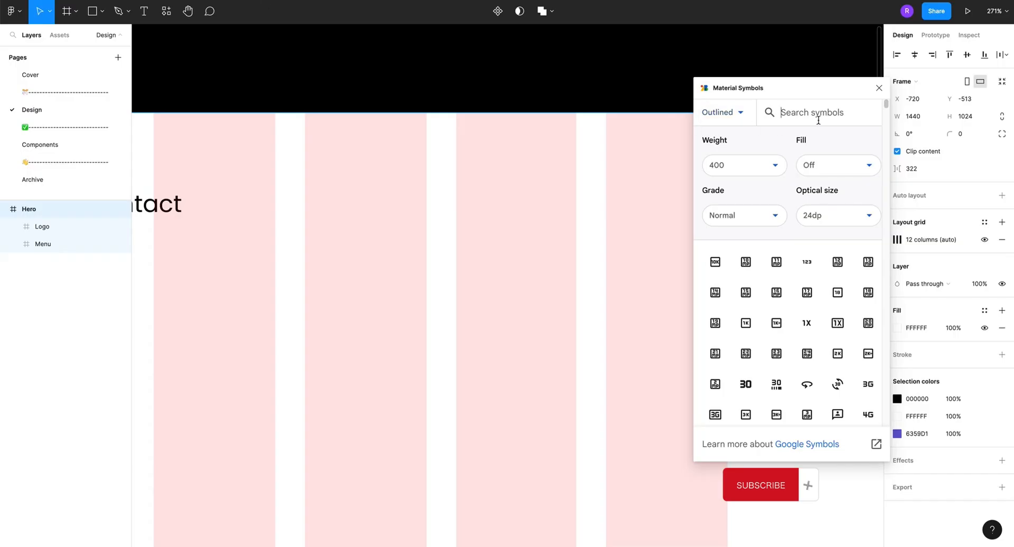
Find "search" among the symbols, insert the search icon in Rounded style, and move it level with Contact at about X 472, Y -469
{"action": "type", "text": "sear"}
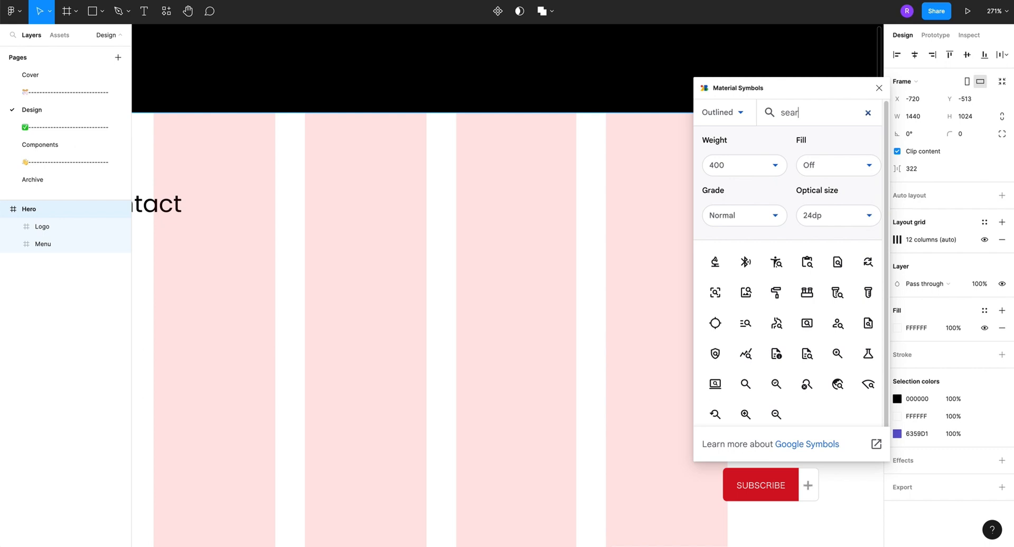
{"action": "type", "text": "ch"}
{"action": "left_click", "coordinate": [742, 116]}
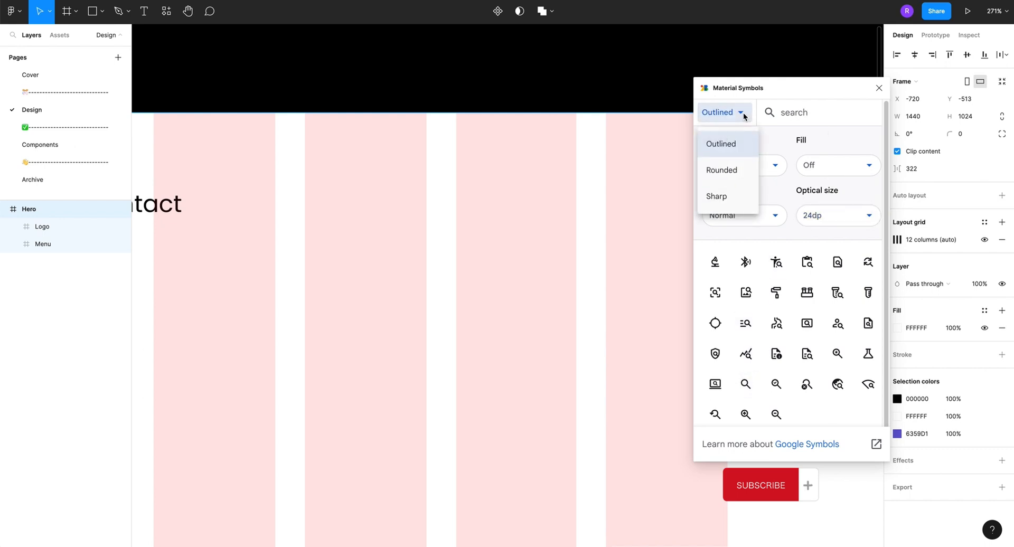
{"action": "left_click", "coordinate": [724, 171]}
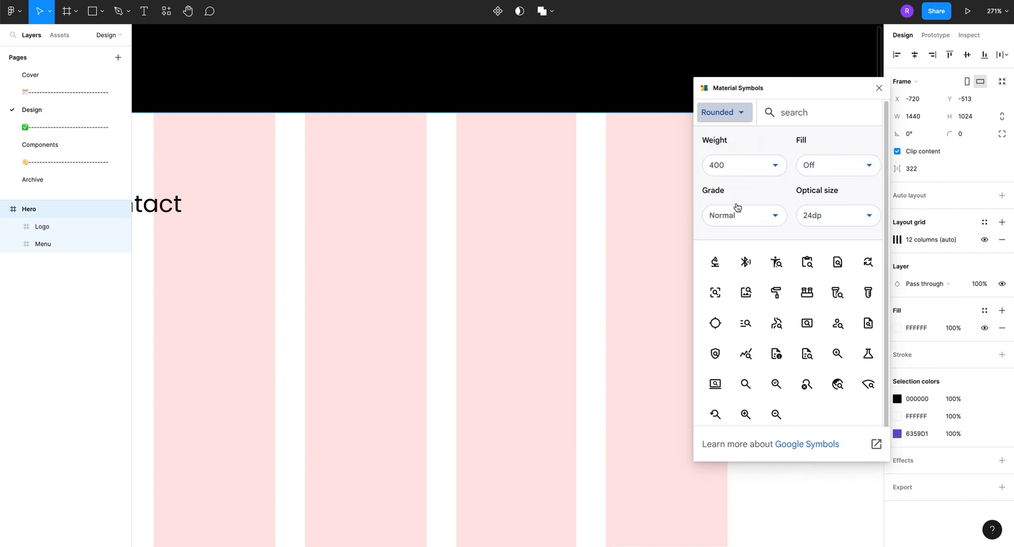
{"action": "left_click", "coordinate": [746, 385]}
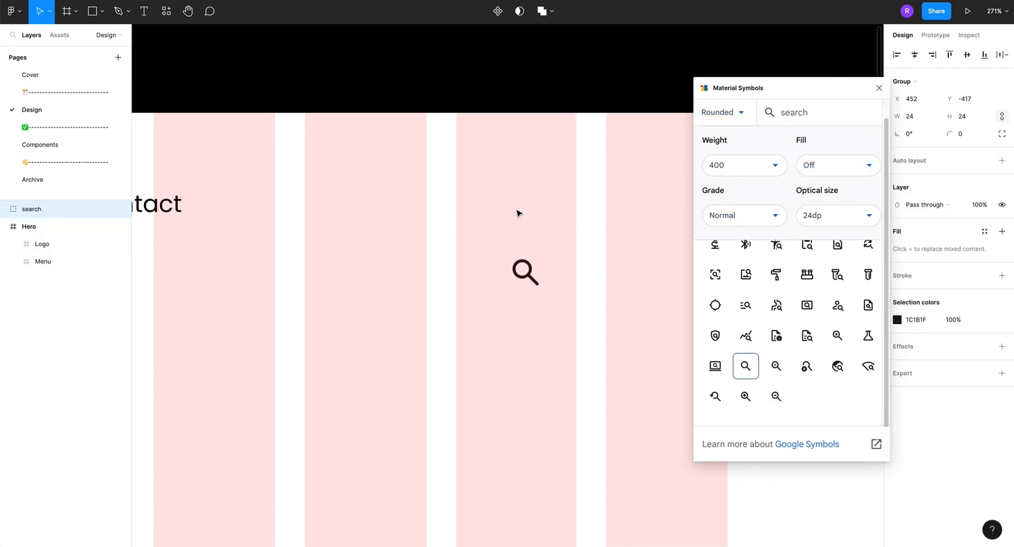
{"action": "left_click_drag", "start_coordinate": [524, 271], "coordinate": [547, 197]}
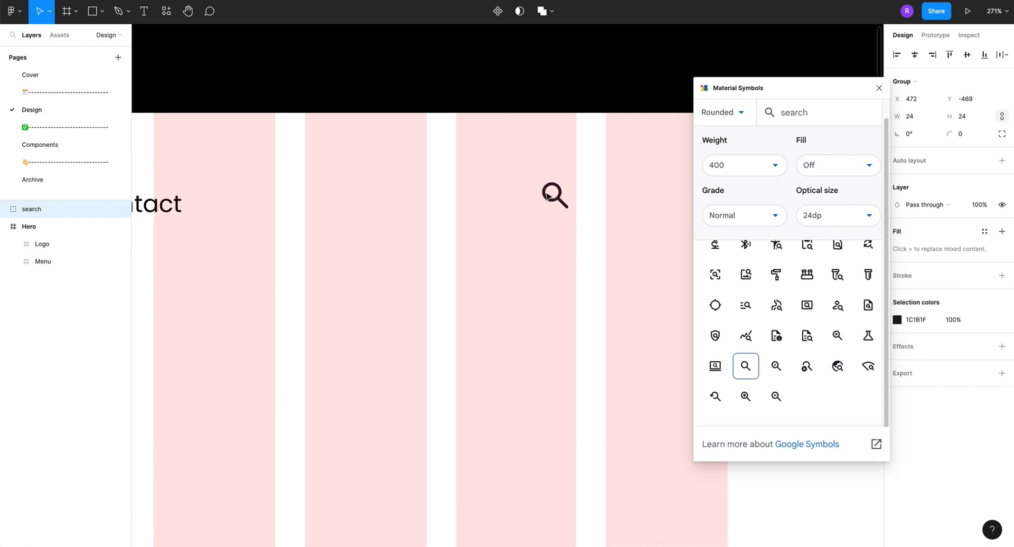
Set the weight of the inserted search icon to 300 in Material Symbols
{"action": "left_click", "coordinate": [593, 203]}
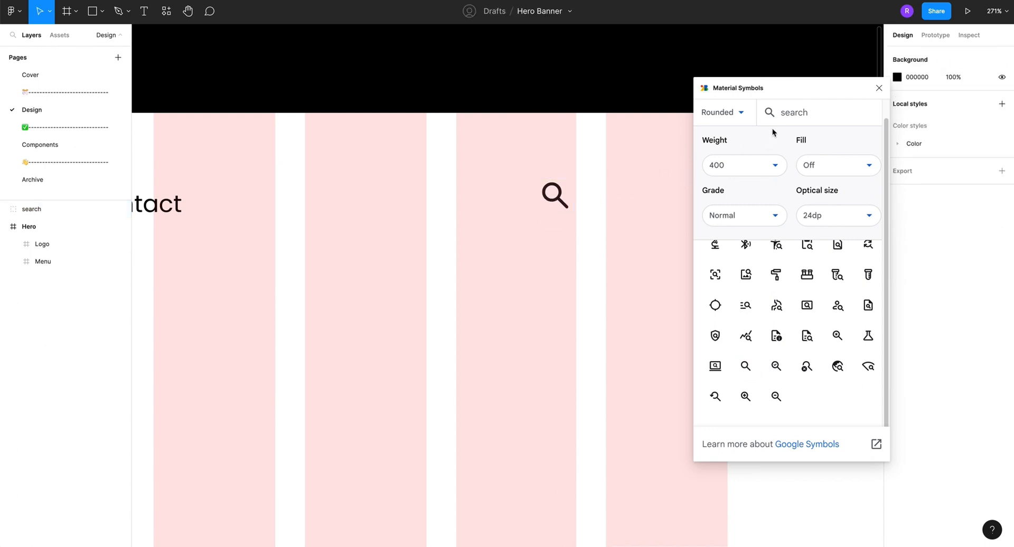
{"action": "left_click", "coordinate": [547, 181]}
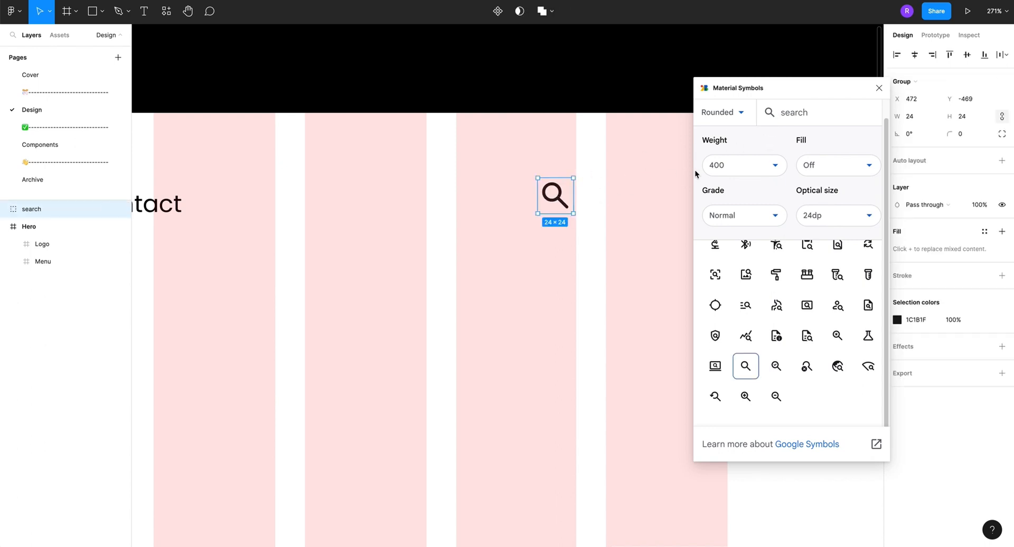
{"action": "left_click", "coordinate": [726, 166]}
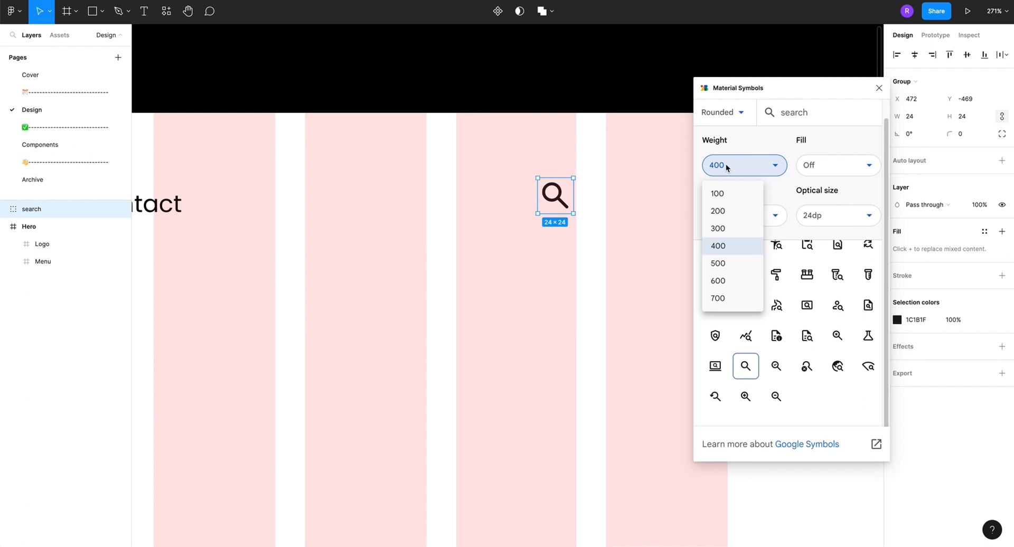
{"action": "left_click", "coordinate": [723, 228]}
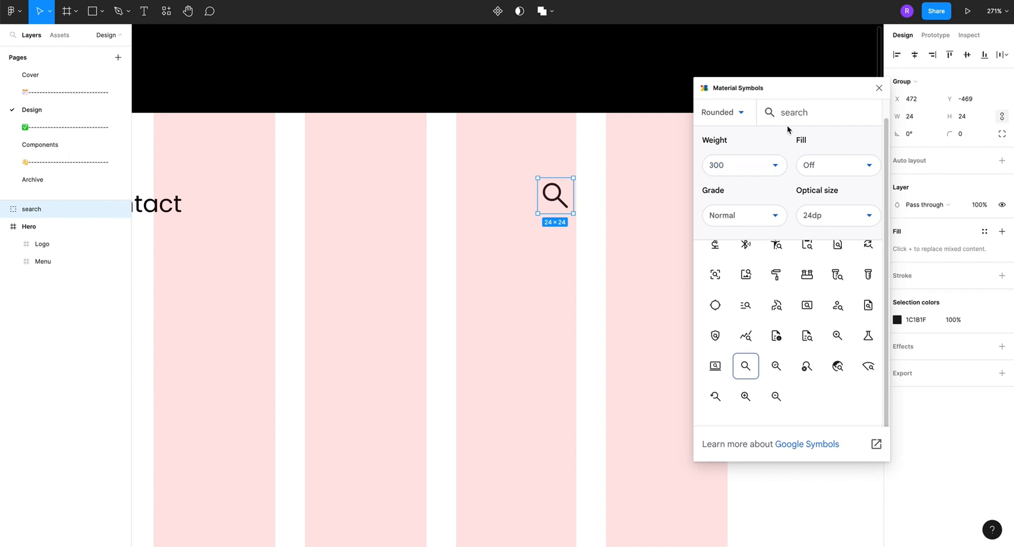
{"action": "left_click", "coordinate": [639, 180]}
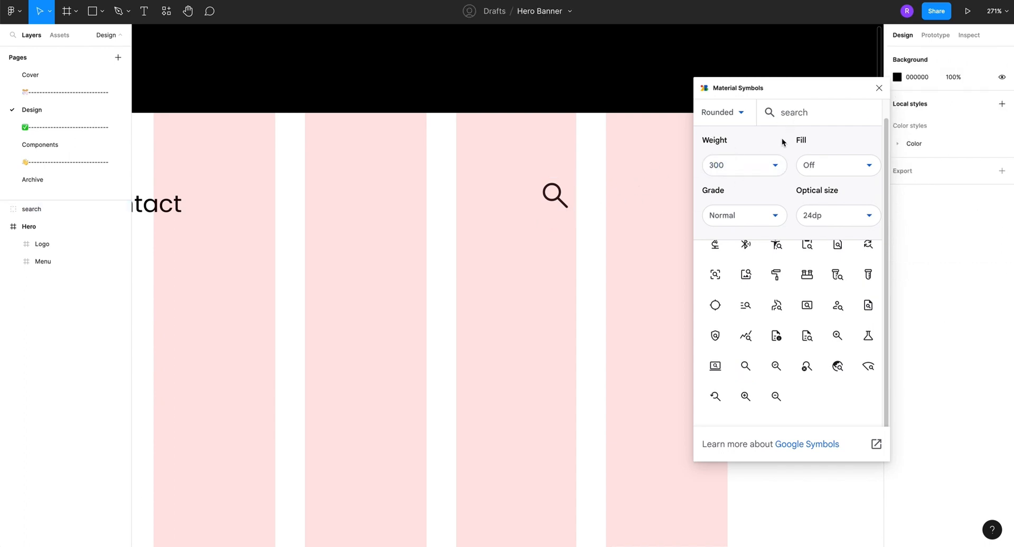
Search the symbols for "car", insert the add-to-shopping-cart icon, and move it beside the search icon at X 513, Y -469
{"action": "left_click", "coordinate": [795, 112]}
{"action": "type", "text": "car"}
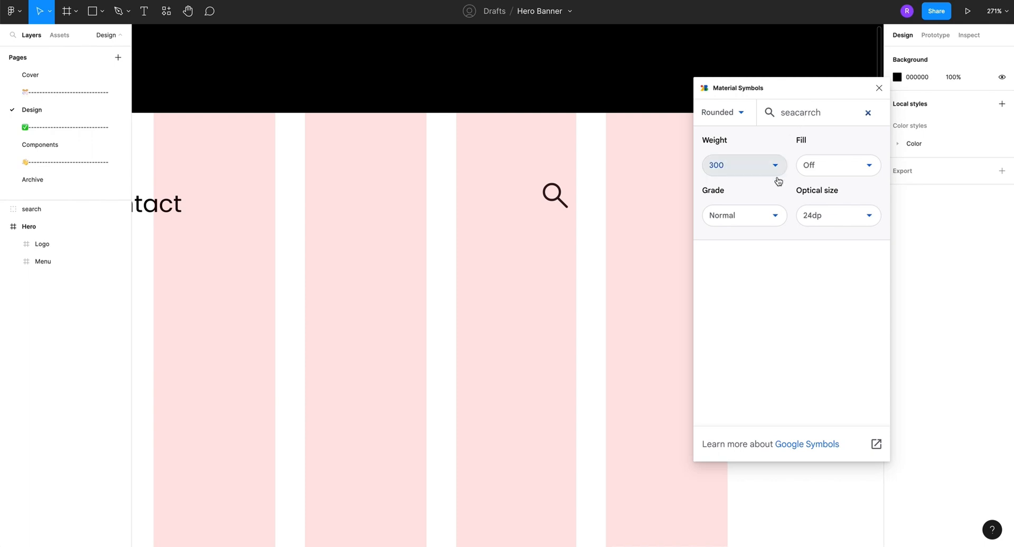
{"action": "double_click", "coordinate": [802, 122]}
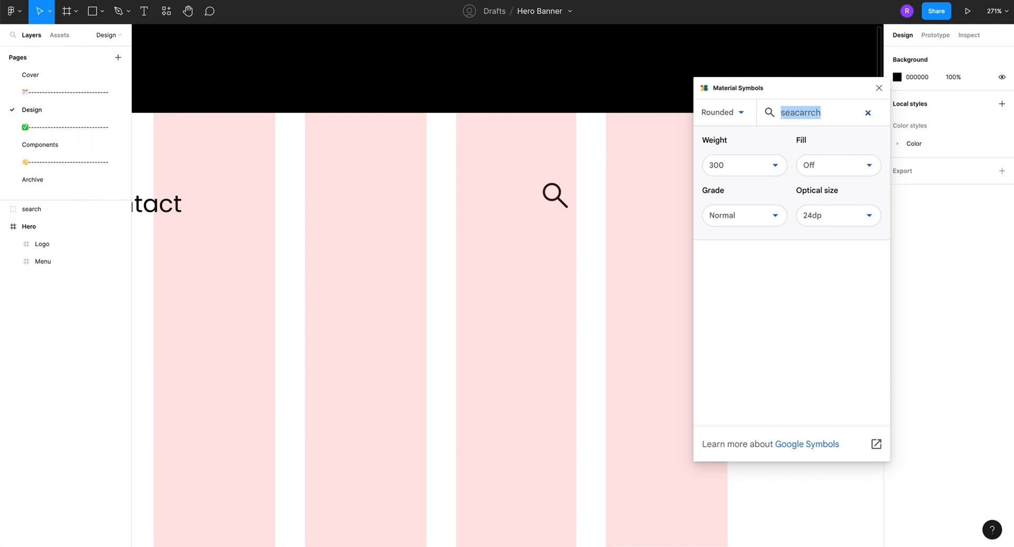
{"action": "type", "text": "car"}
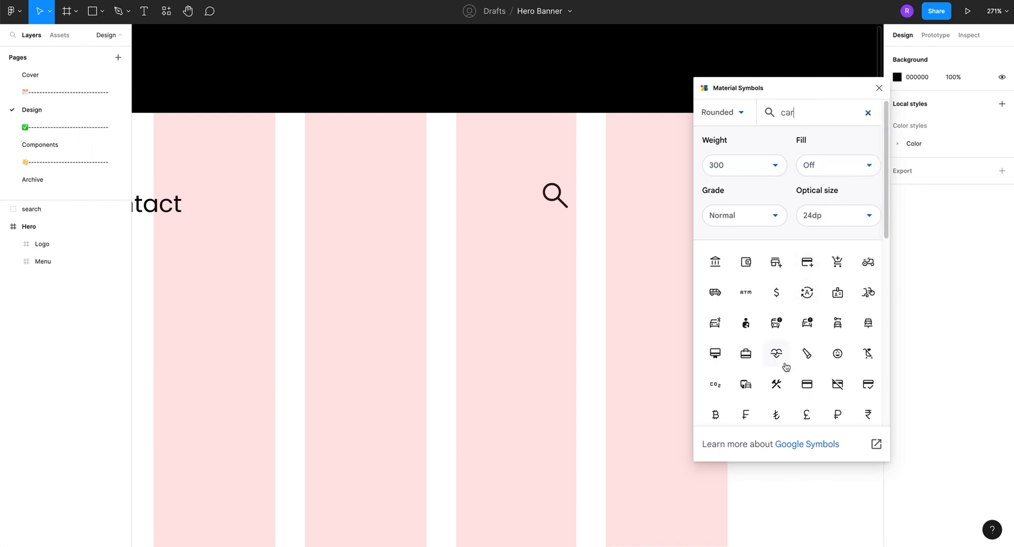
{"action": "scroll", "coordinate": [786, 368], "scroll_direction": "down", "scroll_amount": 2}
{"action": "scroll", "coordinate": [786, 367], "scroll_direction": "up", "scroll_amount": 2}
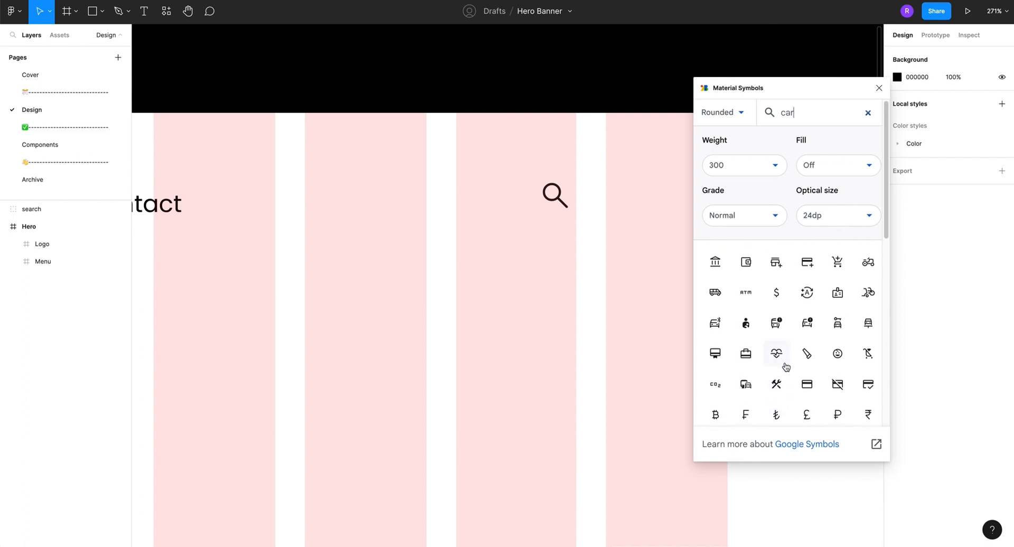
{"action": "left_click", "coordinate": [839, 261]}
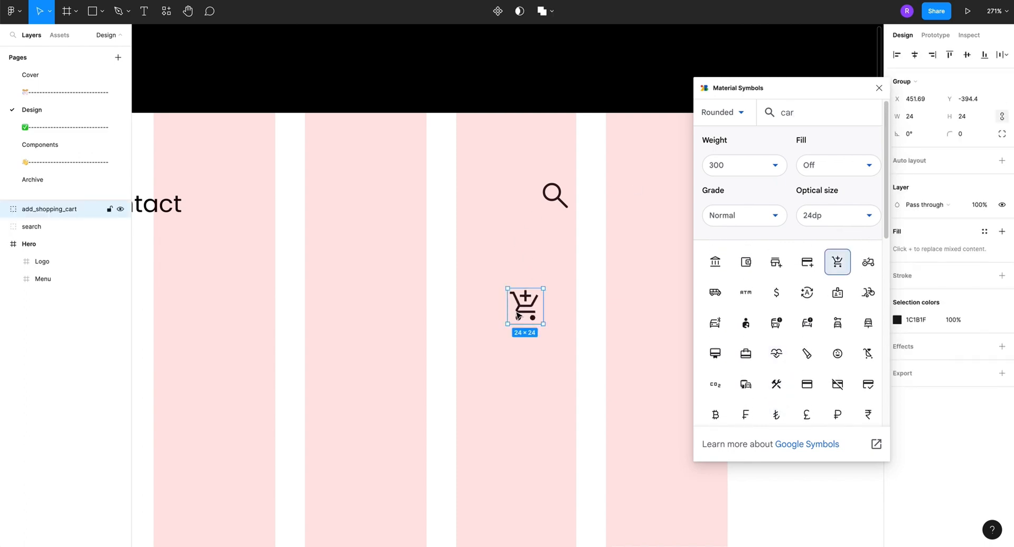
{"action": "left_click_drag", "start_coordinate": [518, 315], "coordinate": [614, 198]}
{"action": "scroll", "coordinate": [617, 196], "scroll_direction": "up", "scroll_amount": 2}
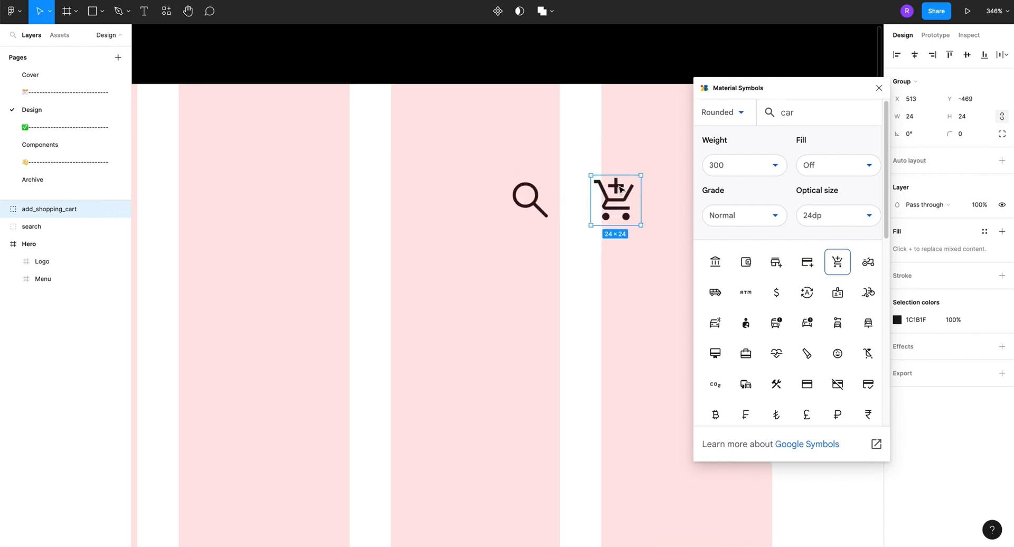
{"action": "scroll", "coordinate": [621, 189], "scroll_direction": "up", "scroll_amount": 5}
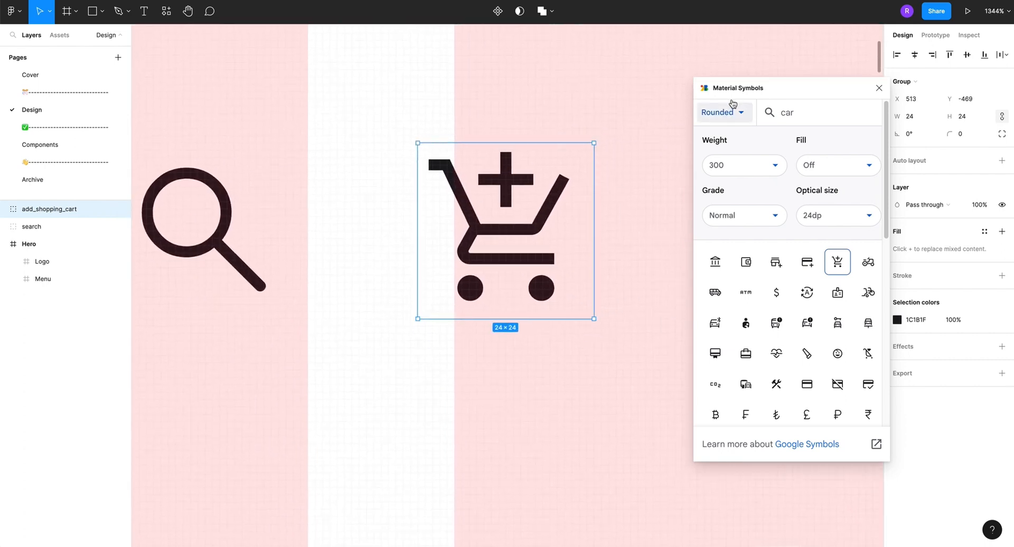
Try the Outlined style for the cart icon, return to Rounded, and delete the duplicate cart below the icon row
{"action": "left_click", "coordinate": [734, 110]}
{"action": "left_click", "coordinate": [730, 150]}
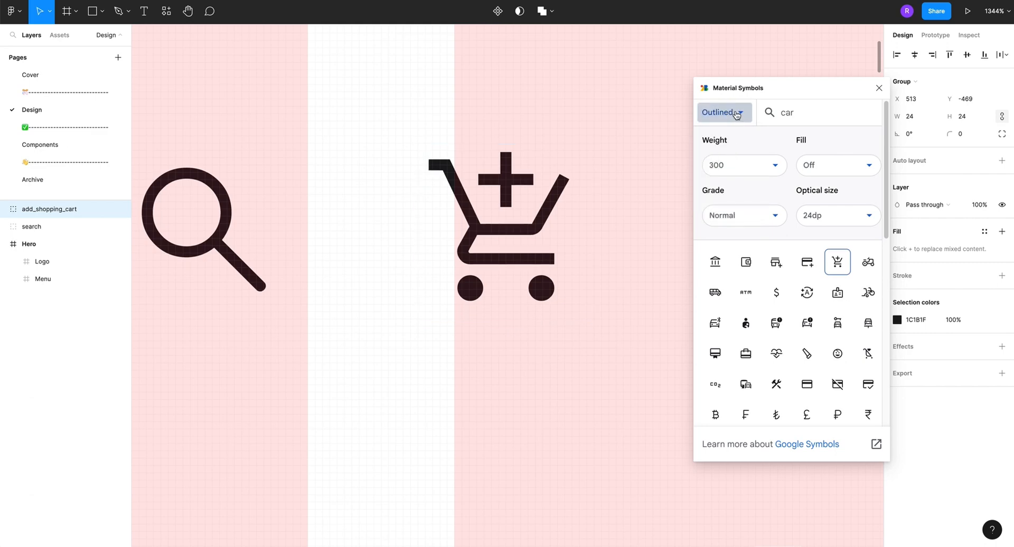
{"action": "left_click", "coordinate": [736, 113]}
{"action": "left_click", "coordinate": [726, 168]}
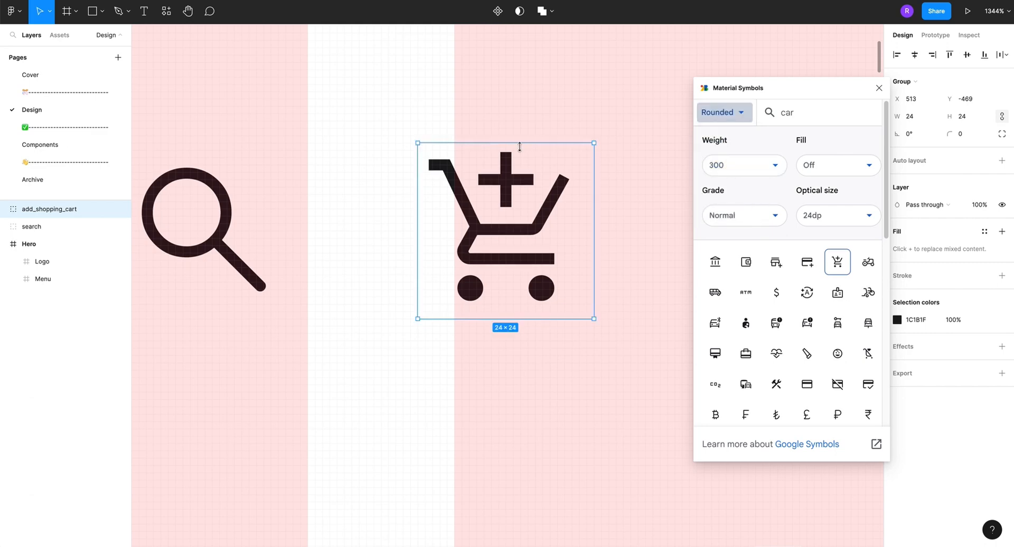
{"action": "scroll", "coordinate": [520, 146], "scroll_direction": "down", "scroll_amount": 5}
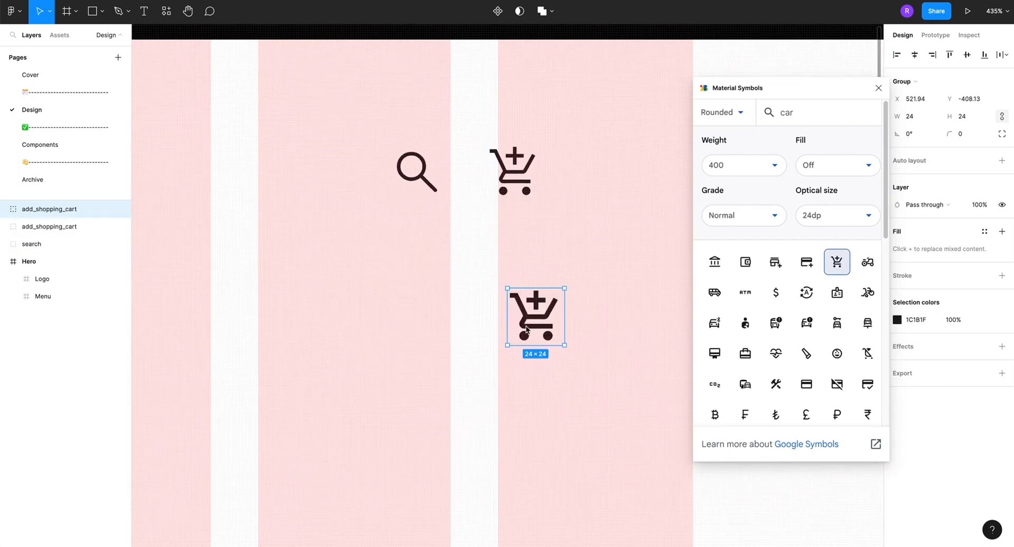
{"action": "key", "text": "Delete"}
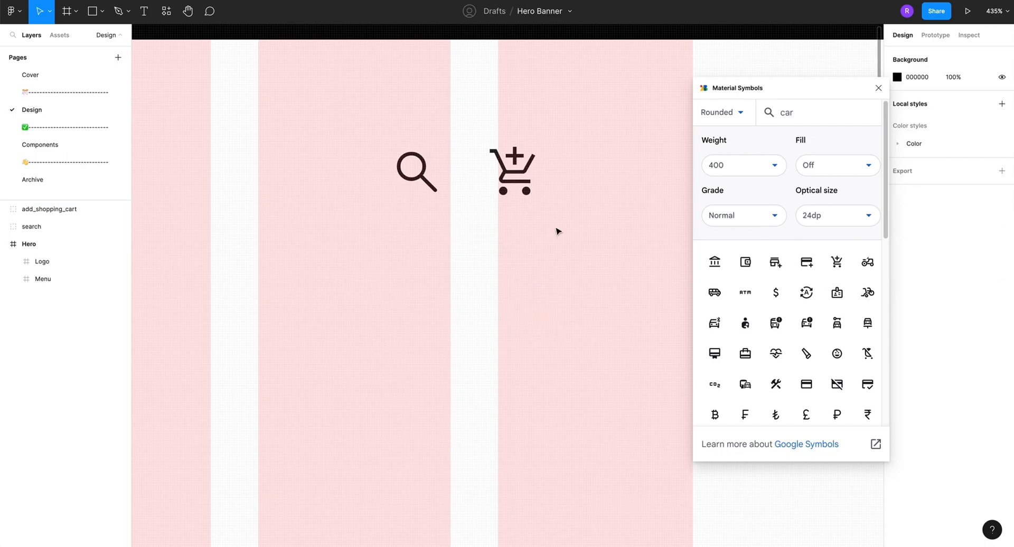
Search the symbols for "user", insert the person icon beside the cart at X 548, Y -469, and close the plugin
{"action": "double_click", "coordinate": [793, 113]}
{"action": "type", "text": "u"}
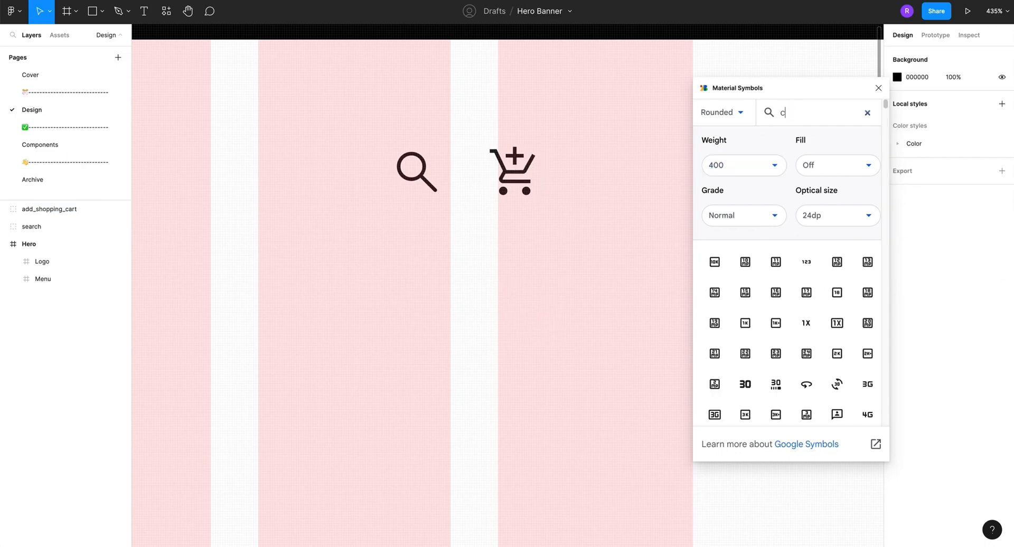
{"action": "key", "text": "BackSpace"}
{"action": "type", "text": "user"}
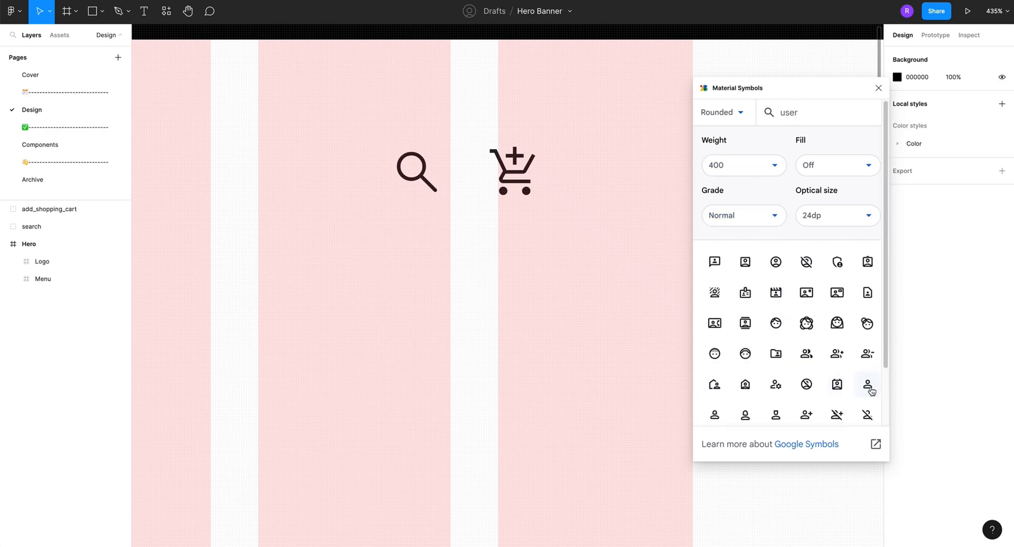
{"action": "left_click_drag", "start_coordinate": [871, 391], "coordinate": [507, 272]}
{"action": "left_click_drag", "start_coordinate": [537, 317], "coordinate": [598, 175]}
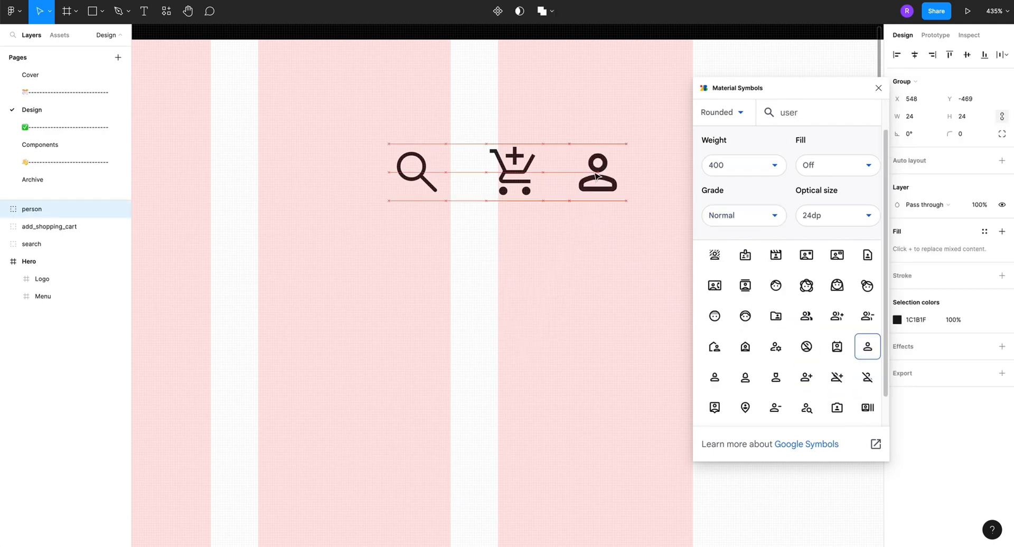
{"action": "left_click", "coordinate": [878, 87]}
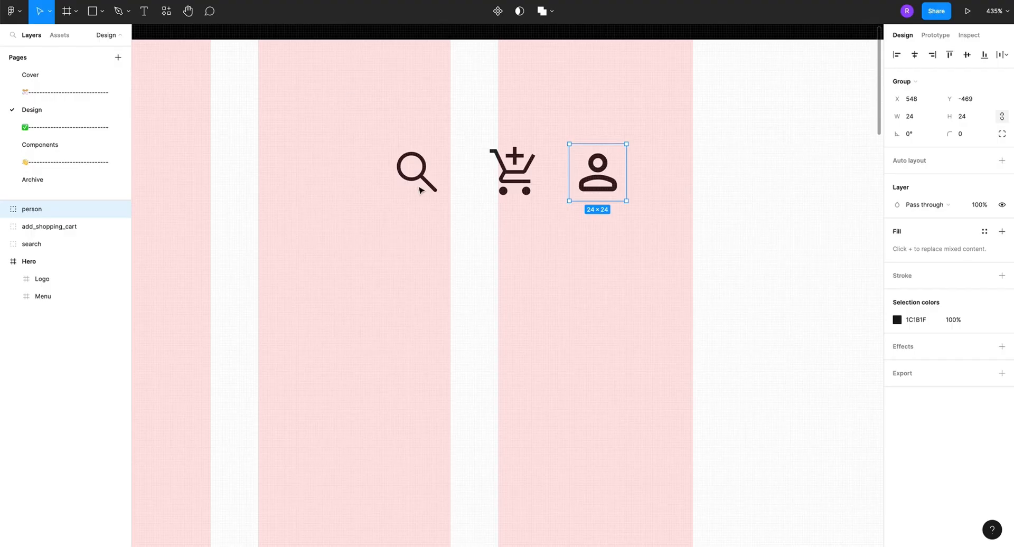
Space the search, cart and person icons evenly at 14, and move them together to the last grid column at Y -465
{"action": "scroll", "coordinate": [449, 180], "scroll_direction": "down", "scroll_amount": 10}
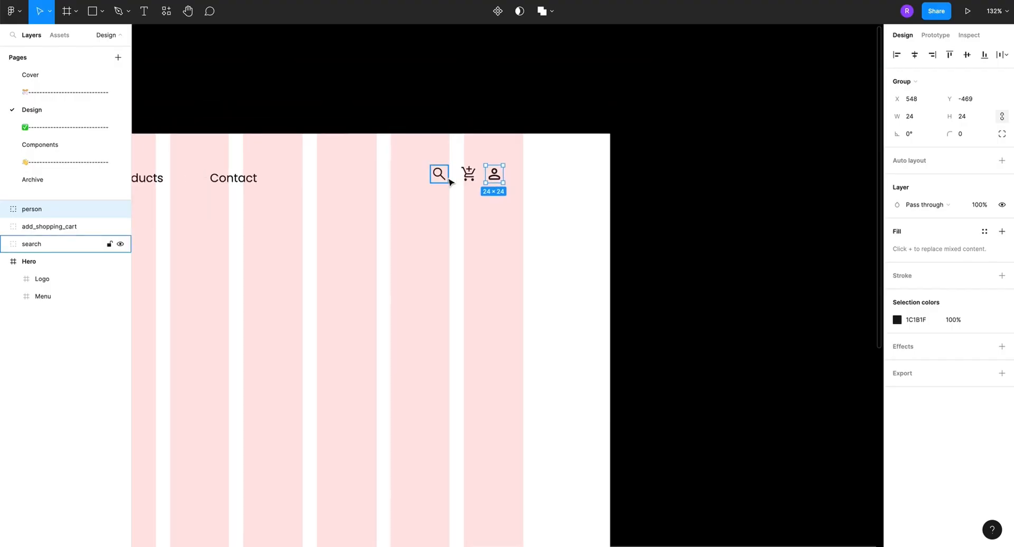
{"action": "scroll", "coordinate": [449, 182], "scroll_direction": "up", "scroll_amount": 6}
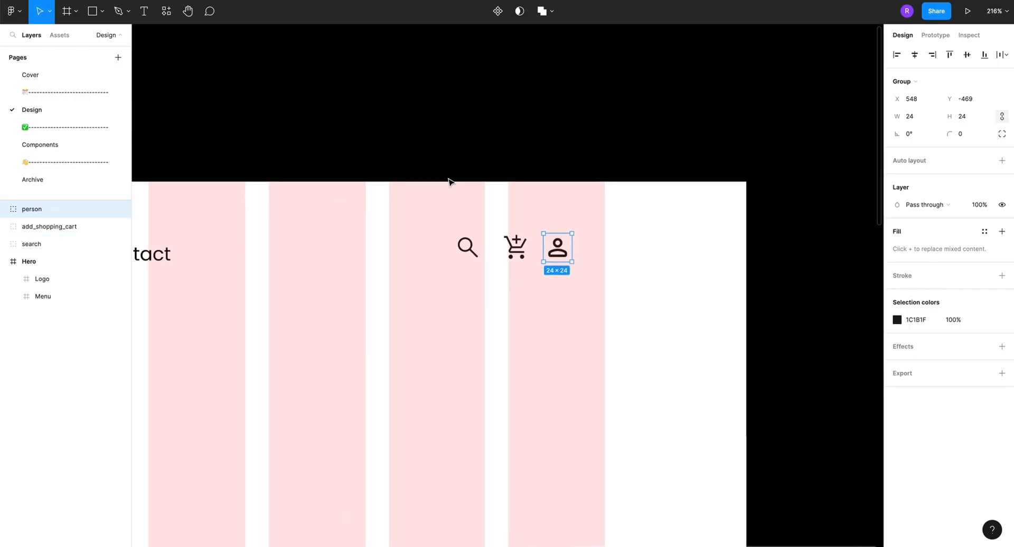
{"action": "left_click", "coordinate": [469, 259]}
{"action": "left_click", "coordinate": [515, 252], "text": "shift"}
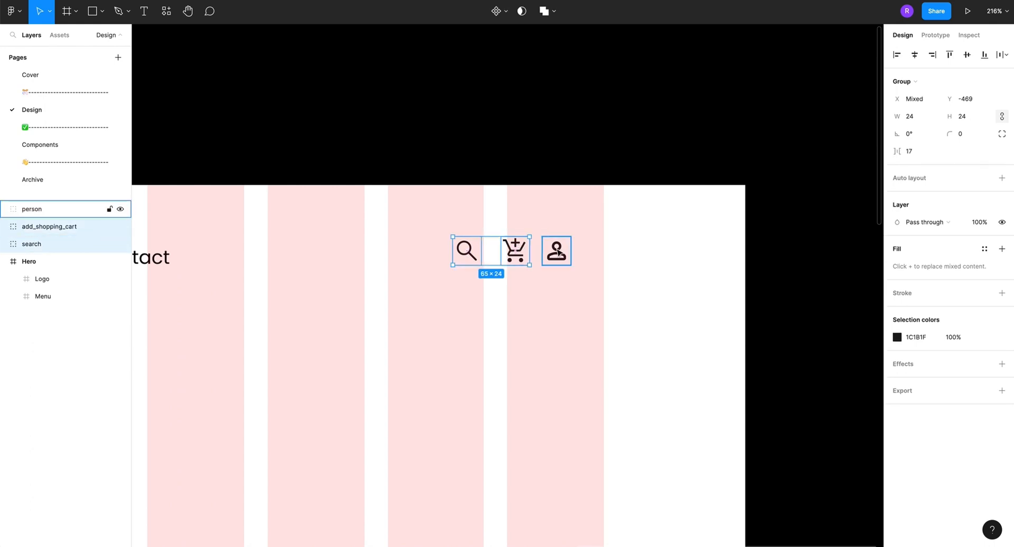
{"action": "left_click", "coordinate": [554, 254], "text": "shift"}
{"action": "left_click", "coordinate": [561, 257]}
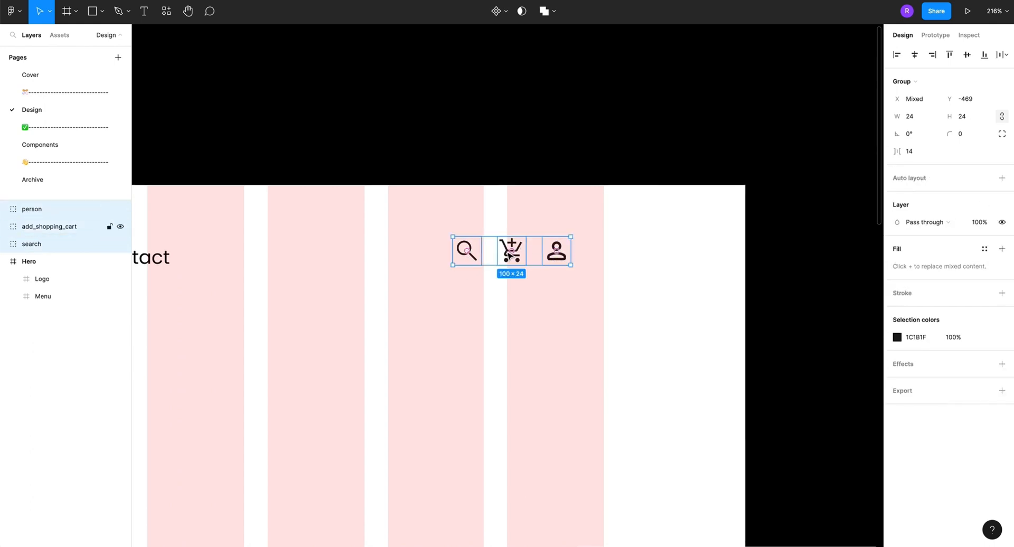
{"action": "left_click_drag", "start_coordinate": [509, 253], "coordinate": [548, 259]}
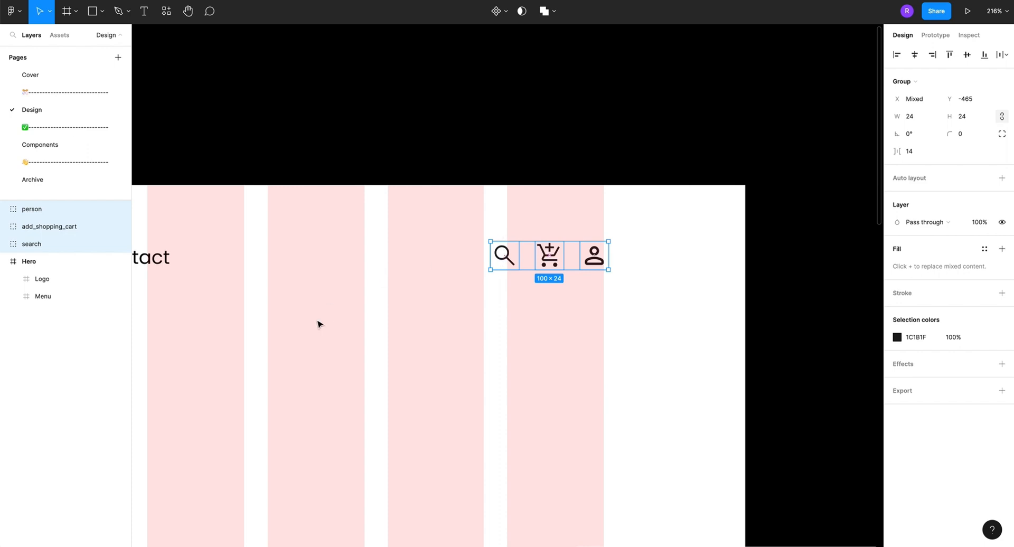
Try moving the Hero frame to test whether the header icons travel with it, and undo the move
{"action": "scroll", "coordinate": [281, 219], "scroll_direction": "down", "scroll_amount": 5}
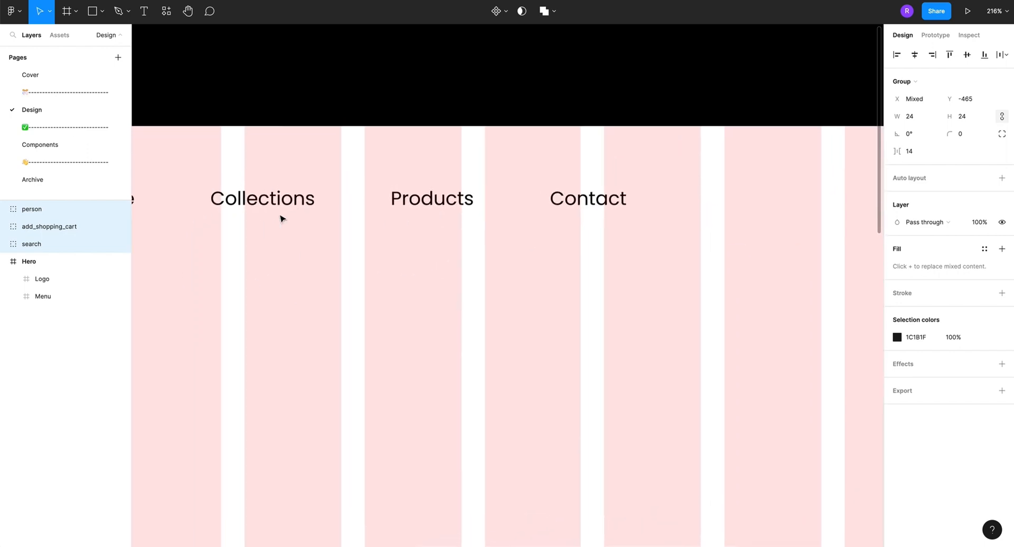
{"action": "scroll", "coordinate": [290, 231], "scroll_direction": "down", "scroll_amount": 5}
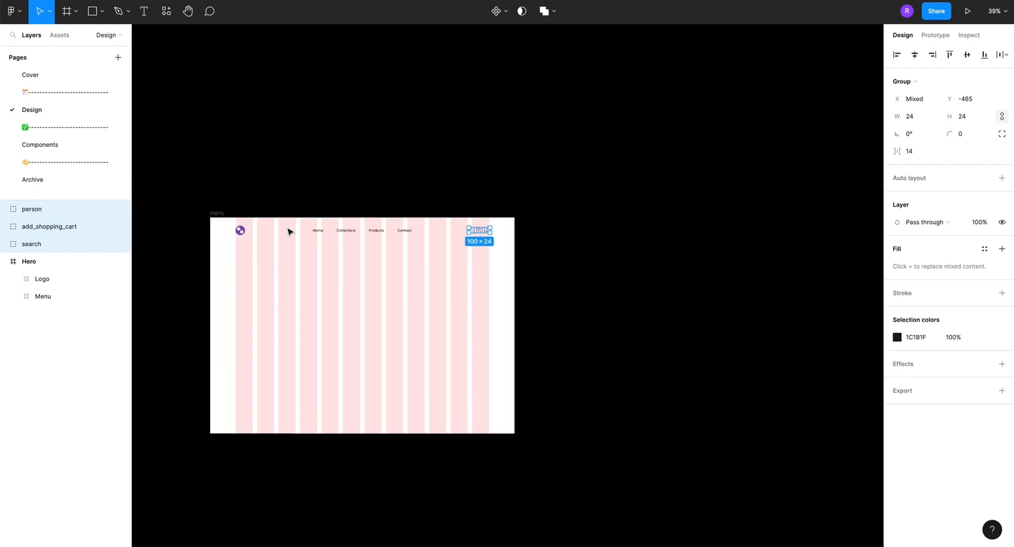
{"action": "left_click", "coordinate": [231, 208]}
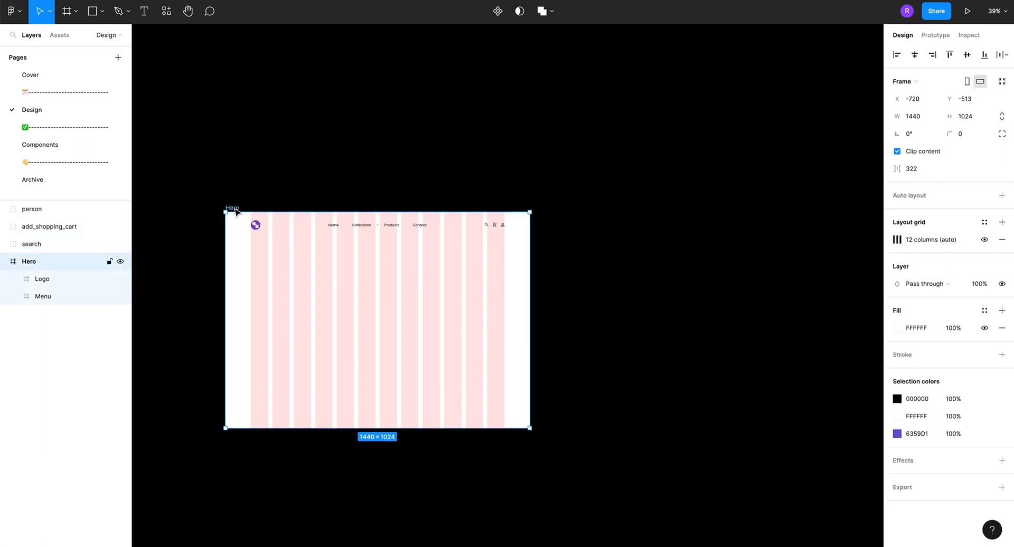
{"action": "mouse_move", "coordinate": [236, 211]}
{"action": "left_mouse_down"}
{"action": "mouse_move", "coordinate": [217, 213]}
{"action": "mouse_move", "coordinate": [218, 230]}
{"action": "mouse_move", "coordinate": [220, 194]}
{"action": "mouse_move", "coordinate": [219, 209]}
{"action": "left_mouse_up"}
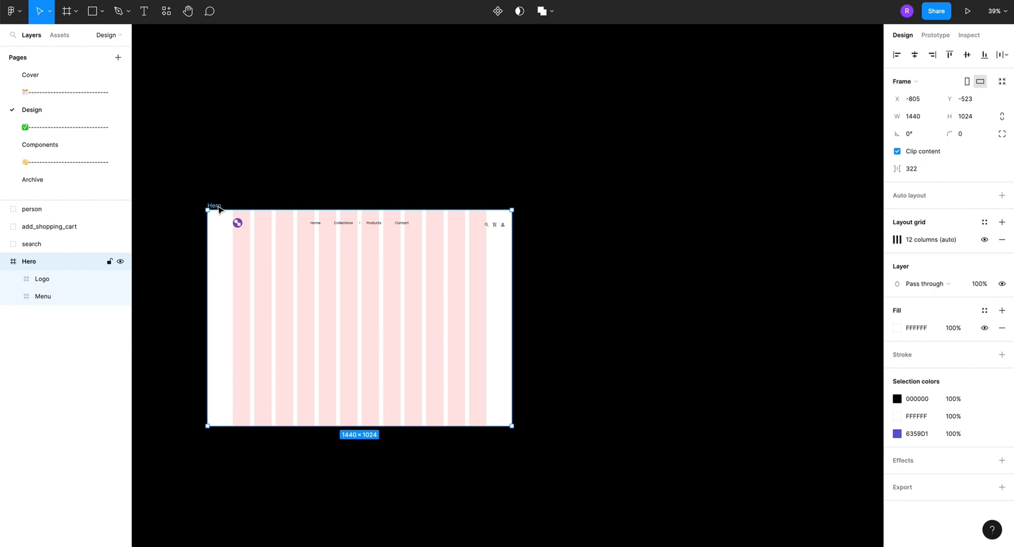
{"action": "key", "text": "ctrl+z"}
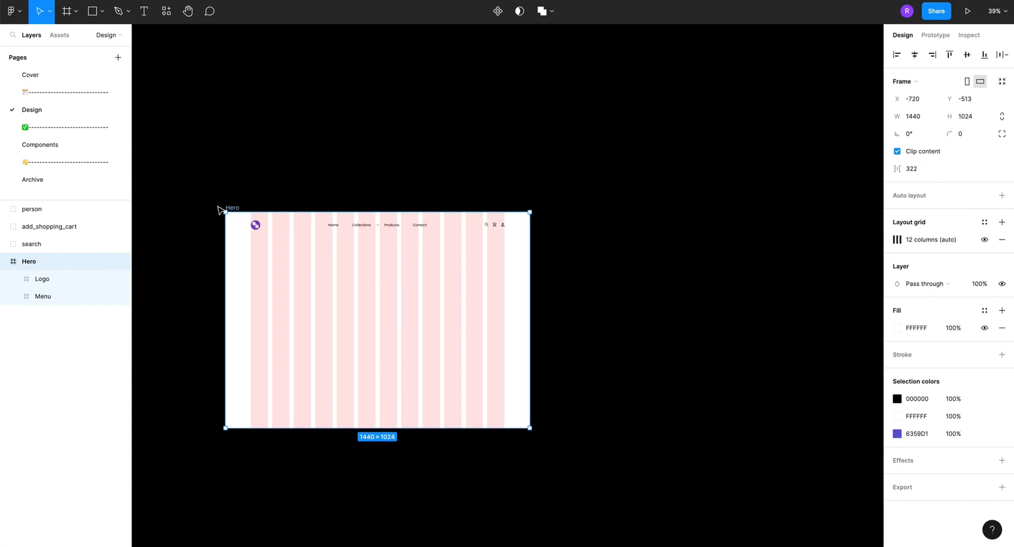
Select the person, add_shopping_cart and search layers and nest them inside the Hero frame
{"action": "left_click", "coordinate": [31, 209]}
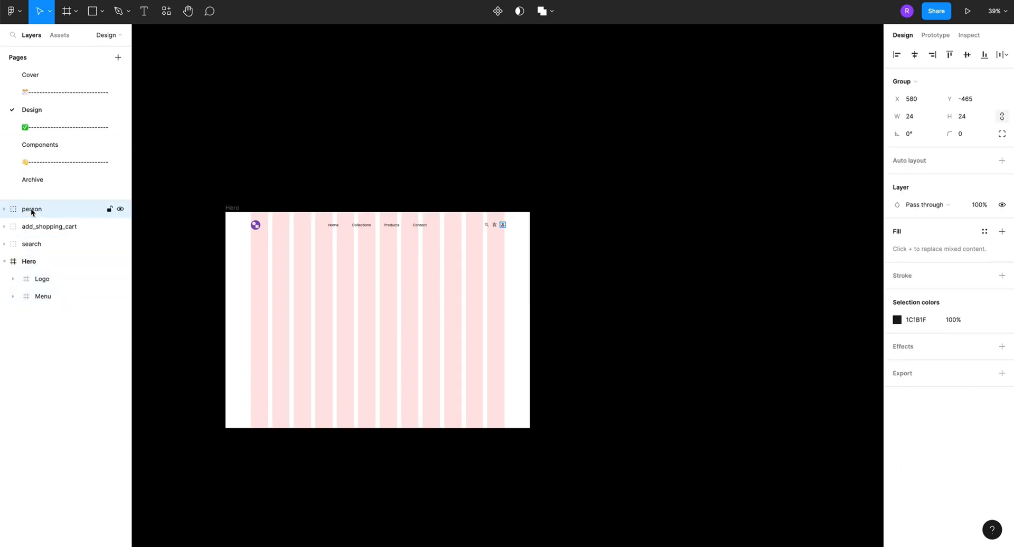
{"action": "left_click", "coordinate": [31, 244], "text": "shift"}
{"action": "left_click_drag", "start_coordinate": [31, 244], "coordinate": [32, 274]}
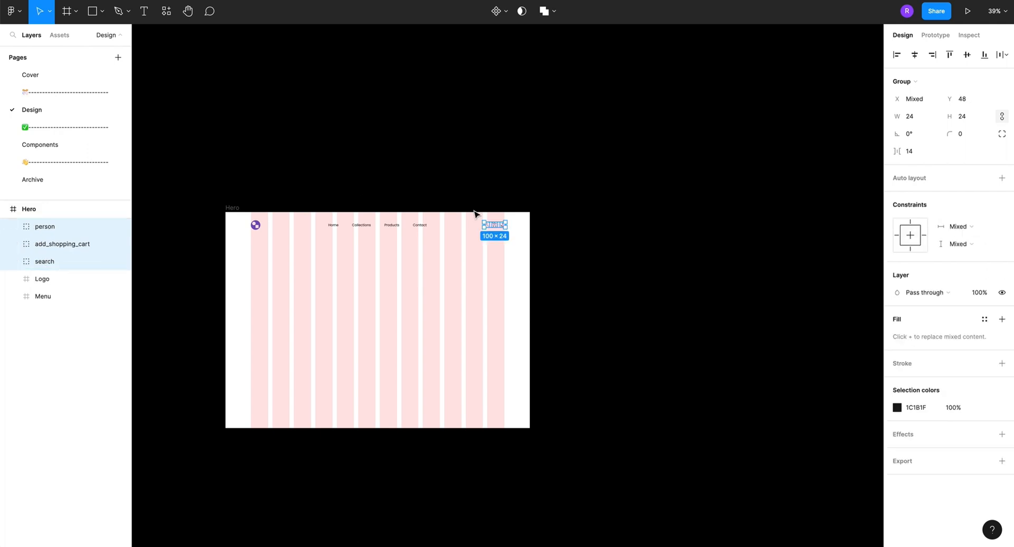
Move the Hero frame to about X -673, Y -541 to check that the nested icons follow it
{"action": "left_click", "coordinate": [233, 209]}
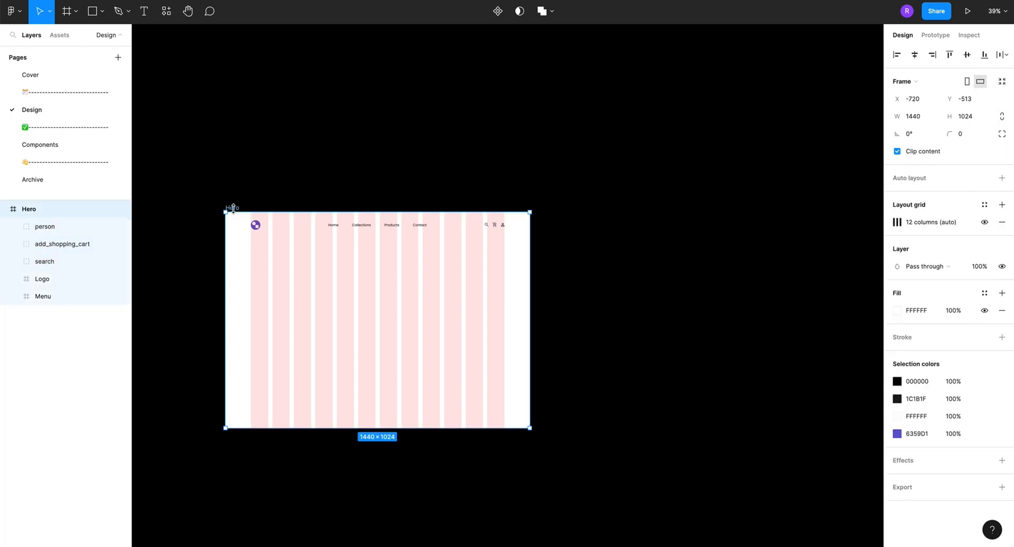
{"action": "mouse_move", "coordinate": [233, 209]}
{"action": "left_mouse_down"}
{"action": "mouse_move", "coordinate": [247, 217]}
{"action": "mouse_move", "coordinate": [229, 190]}
{"action": "mouse_move", "coordinate": [243, 204]}
{"action": "left_mouse_up"}
{"action": "scroll", "coordinate": [506, 220], "scroll_direction": "up", "scroll_amount": 10}
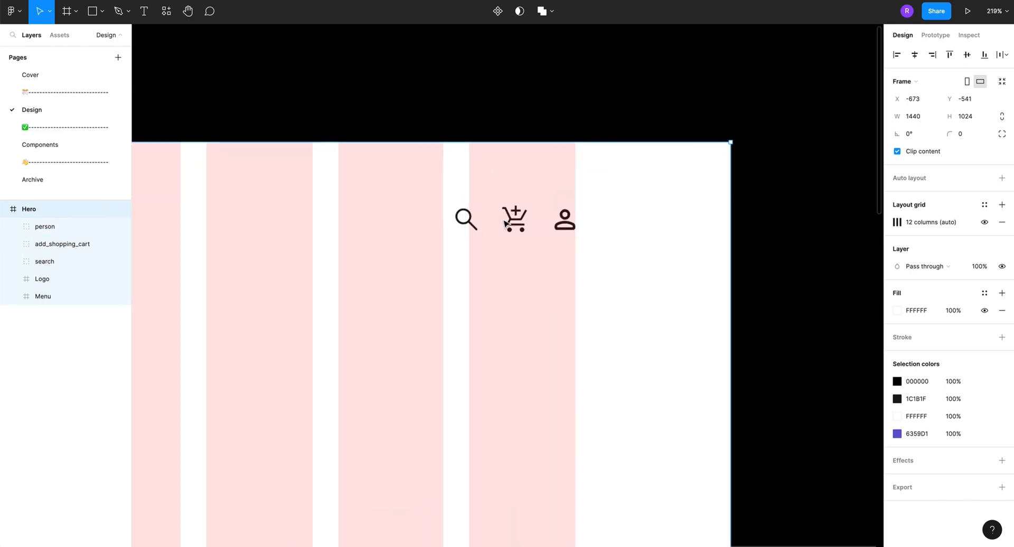
{"action": "scroll", "coordinate": [506, 224], "scroll_direction": "right", "scroll_amount": 1}
{"action": "scroll", "coordinate": [505, 224], "scroll_direction": "up", "scroll_amount": 1}
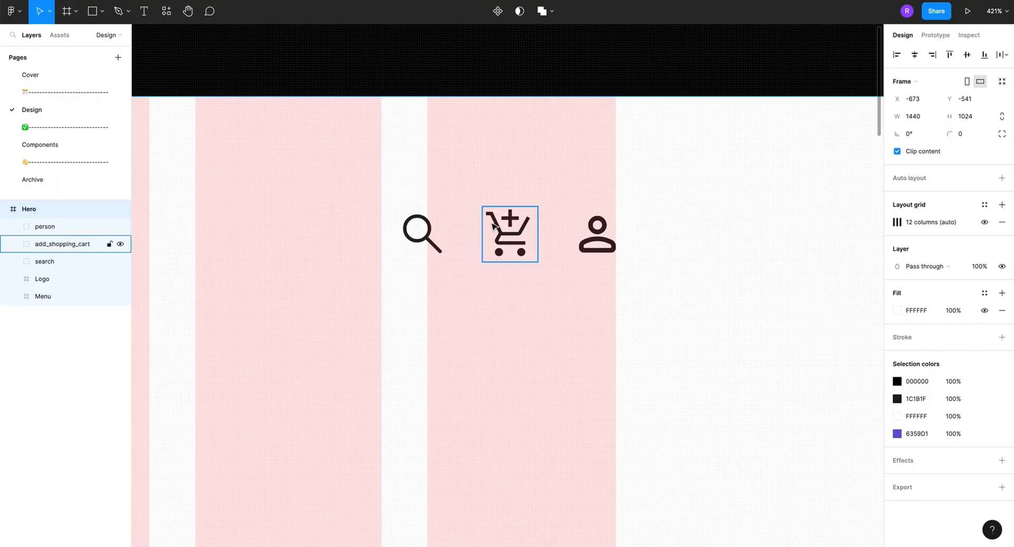
Draw a circle of about 14 × 14 over the upper-right corner of the shopping cart icon
{"action": "left_click", "coordinate": [496, 226]}
{"action": "scroll", "coordinate": [496, 226], "scroll_direction": "up", "scroll_amount": 5}
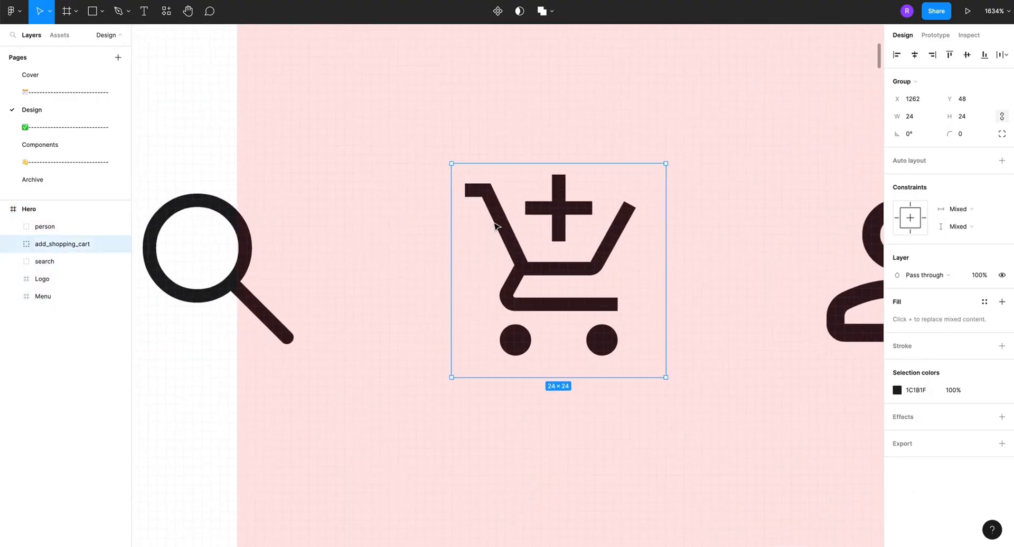
{"action": "left_click", "coordinate": [102, 11]}
{"action": "left_click", "coordinate": [83, 77]}
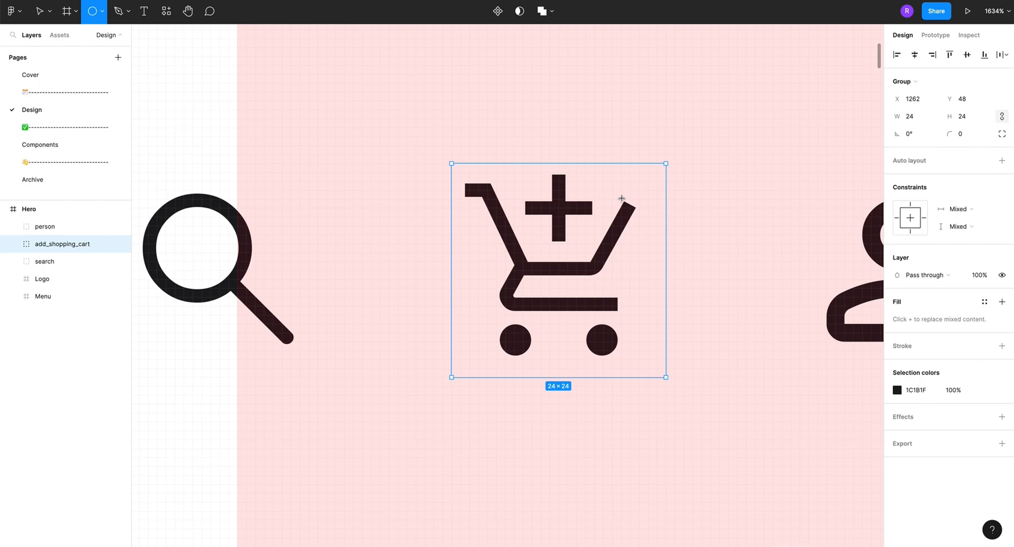
{"action": "left_click_drag", "start_coordinate": [613, 184], "coordinate": [613, 244]}
{"action": "left_click_drag", "start_coordinate": [619, 189], "coordinate": [627, 207]}
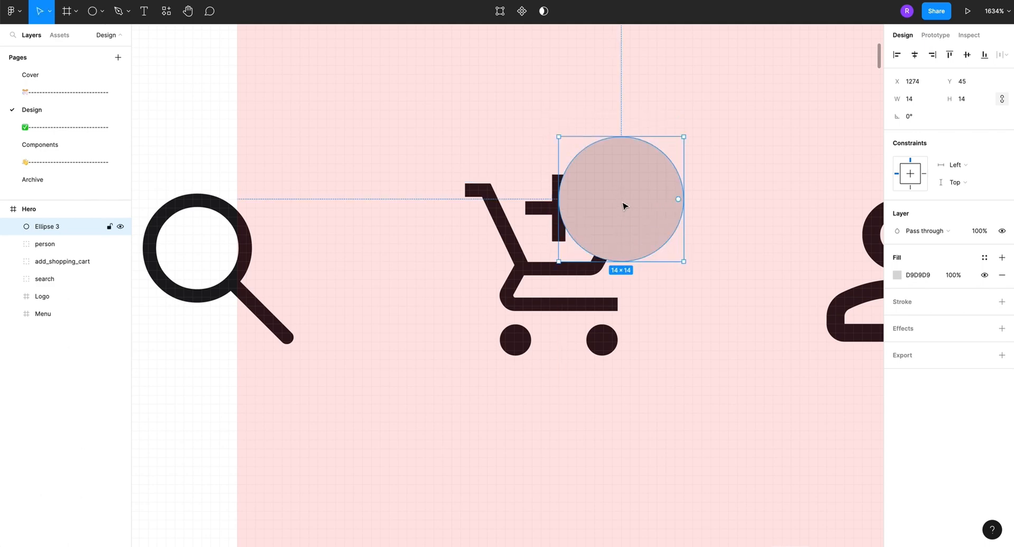
Try nesting the circle inside the add_shopping_cart group, and move it back out to sit directly above the group
{"action": "left_click", "coordinate": [44, 261]}
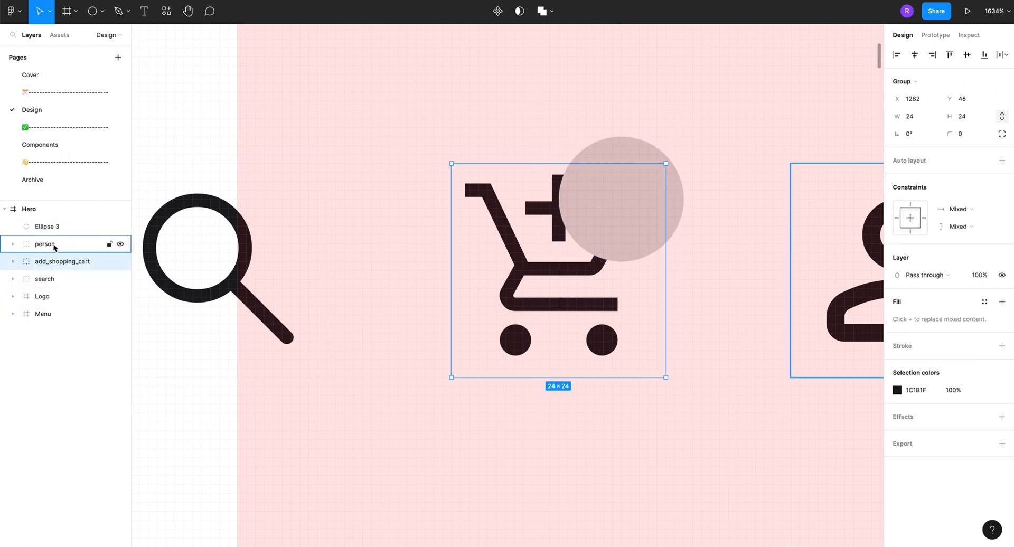
{"action": "left_click_drag", "start_coordinate": [53, 227], "coordinate": [54, 264]}
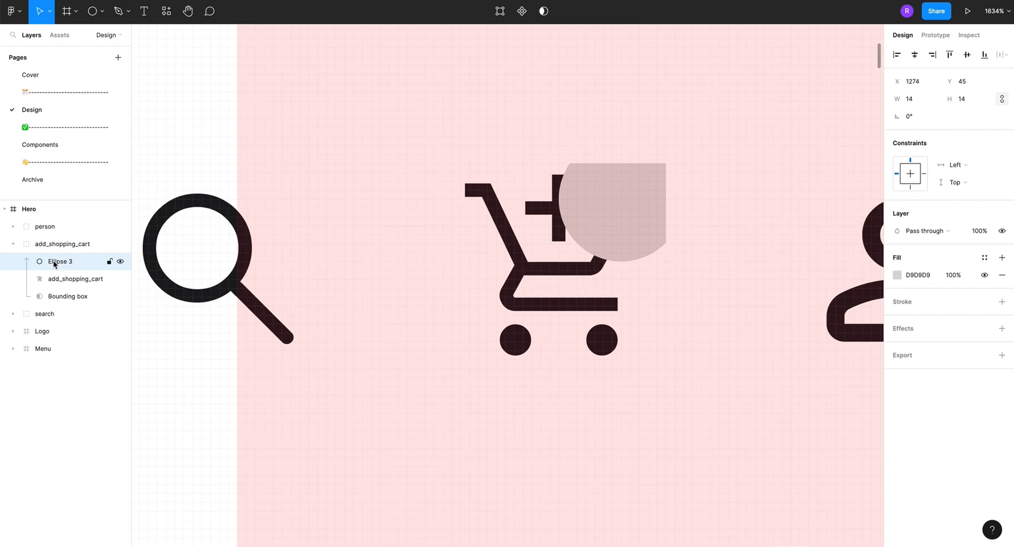
{"action": "left_click", "coordinate": [522, 189]}
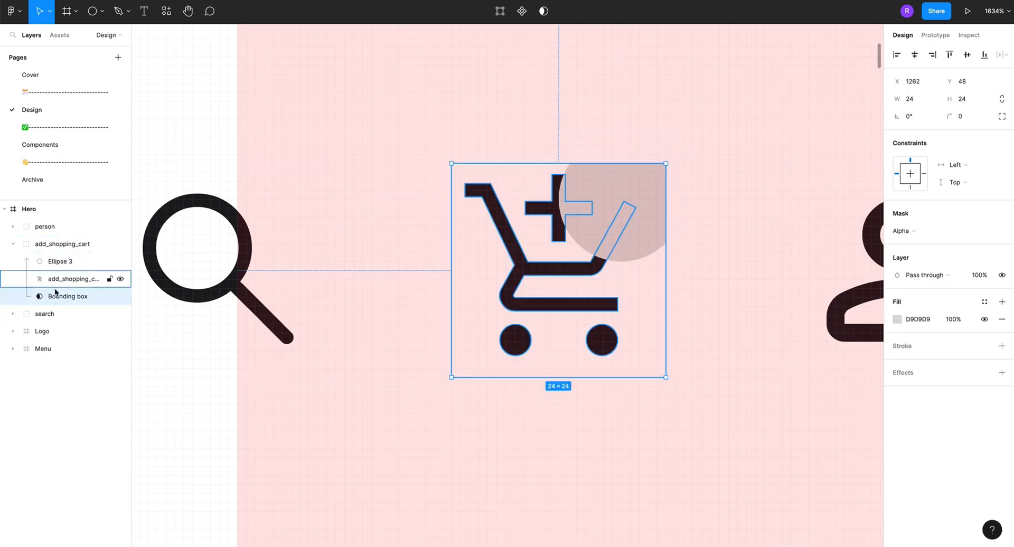
{"action": "left_click", "coordinate": [54, 261]}
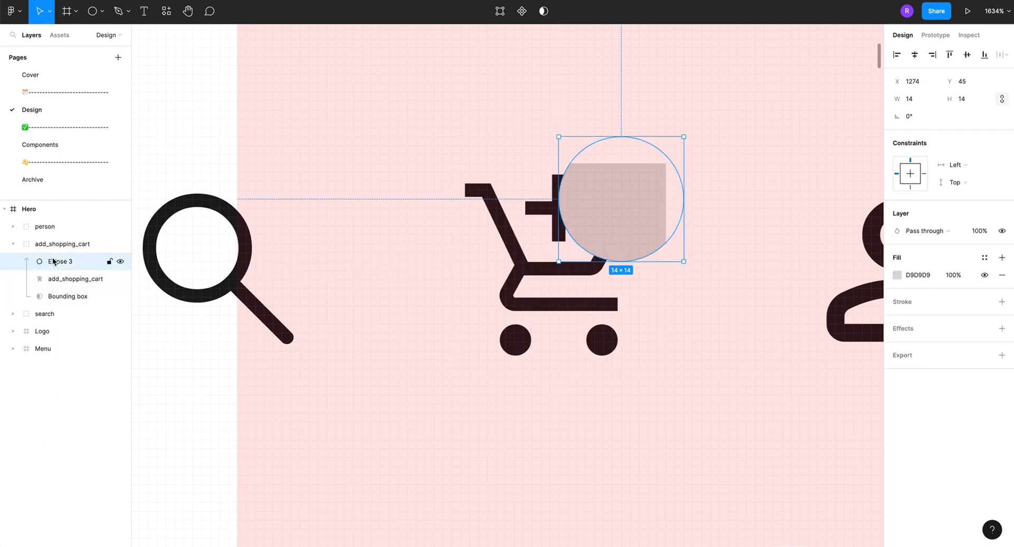
{"action": "left_click_drag", "start_coordinate": [53, 261], "coordinate": [49, 234]}
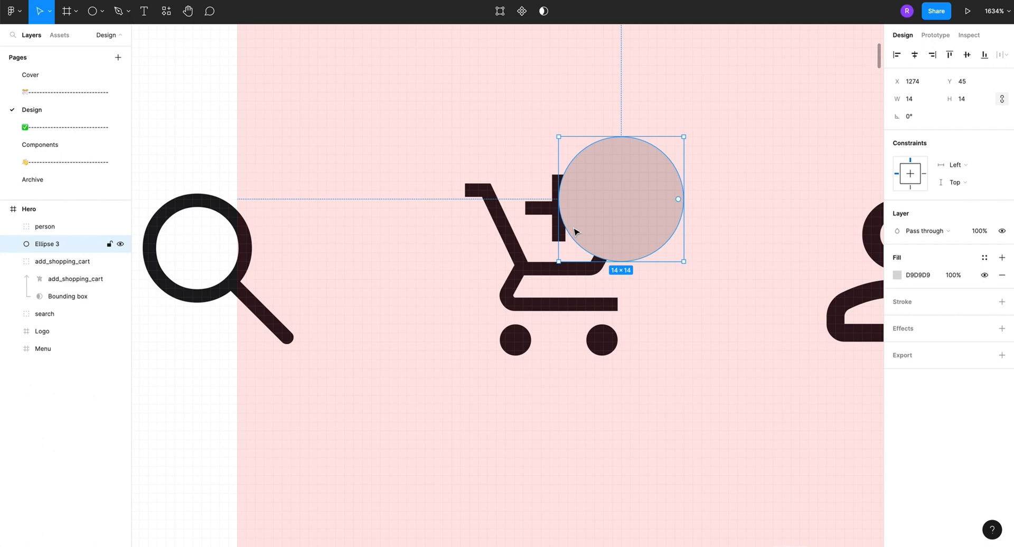
Add a text layer reading 4 on the circle over the cart icon
{"action": "left_click", "coordinate": [144, 13]}
{"action": "left_click", "coordinate": [628, 199]}
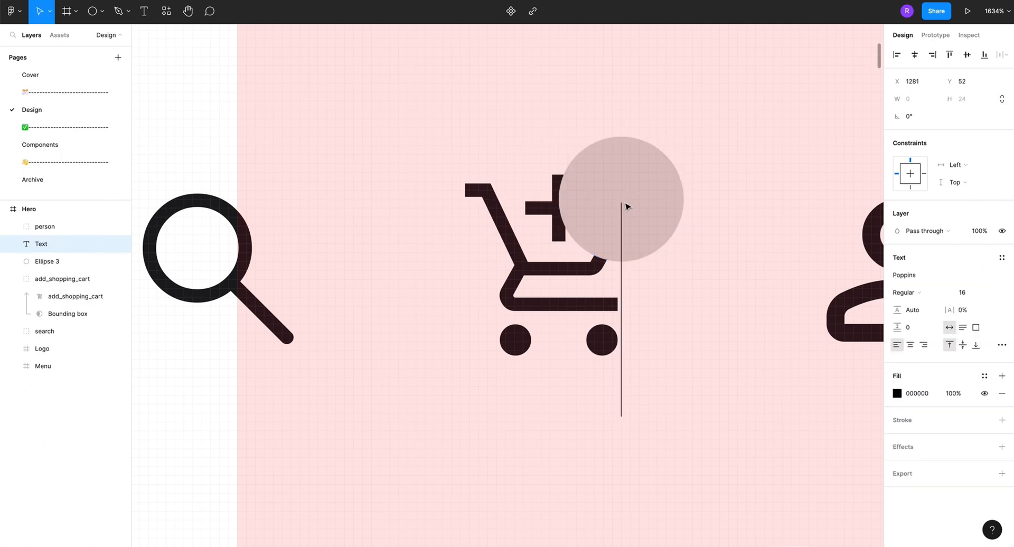
{"action": "type", "text": "4"}
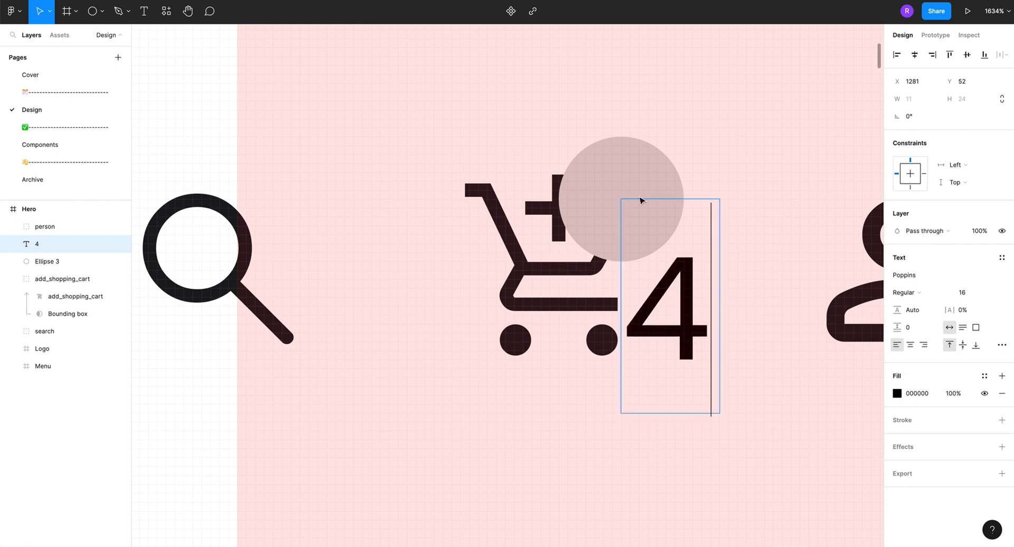
{"action": "key", "text": "Escape"}
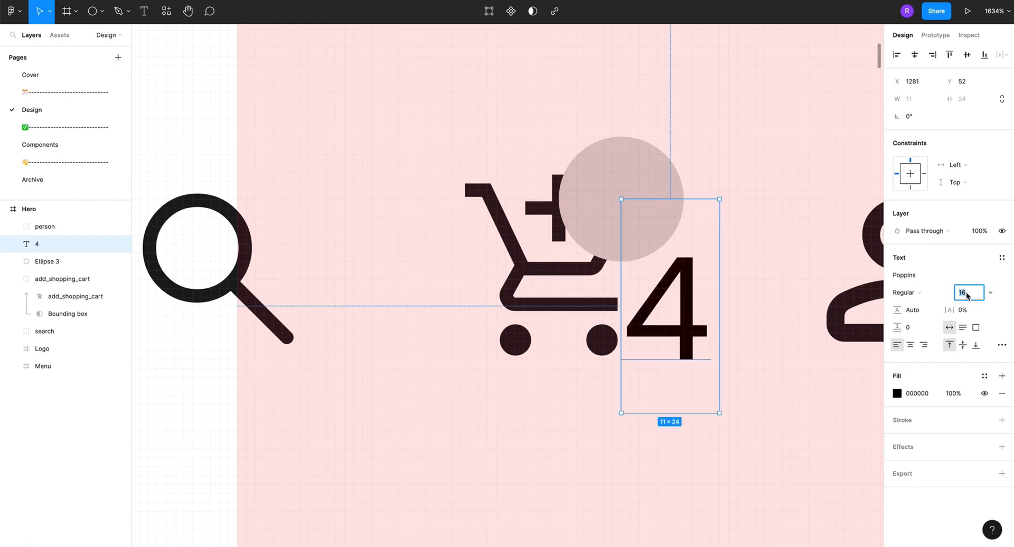
Set the number 4 to font size 7 and Medium weight, and move it onto the middle of the circle
{"action": "key", "text": "Down"}
{"action": "key", "text": "Down"}
{"action": "key", "text": "Down"}
{"action": "key", "text": "Down"}
{"action": "key", "text": "Down"}
{"action": "key", "text": "Down"}
{"action": "key", "text": "Down"}
{"action": "key", "text": "Down"}
{"action": "key", "text": "Down"}
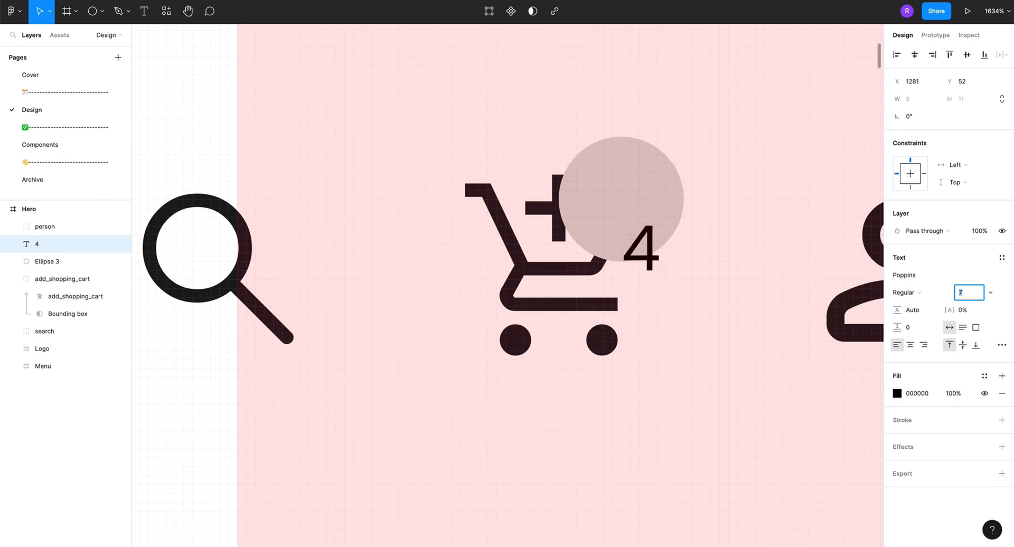
{"action": "left_click", "coordinate": [913, 293]}
{"action": "left_click", "coordinate": [917, 310]}
{"action": "left_click_drag", "start_coordinate": [651, 248], "coordinate": [625, 205]}
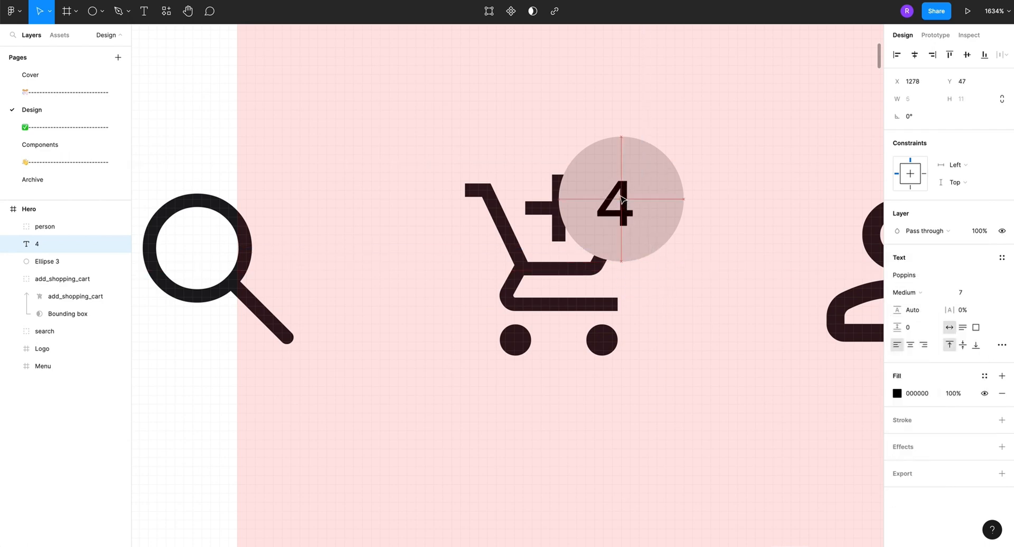
Set the number's font size to 8 and centre it in the circle at X 1278, Y 46
{"action": "left_click", "coordinate": [962, 292]}
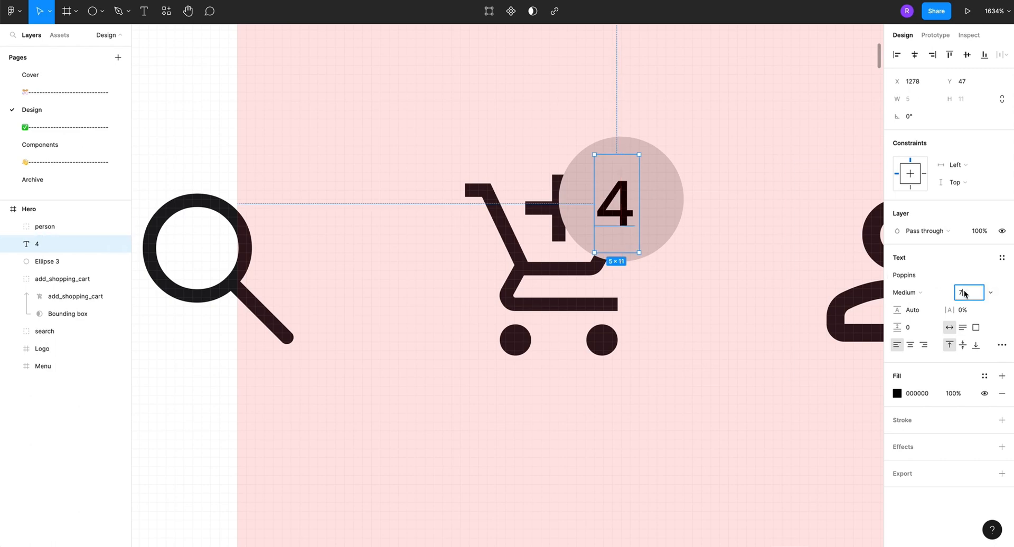
{"action": "key", "text": "Down"}
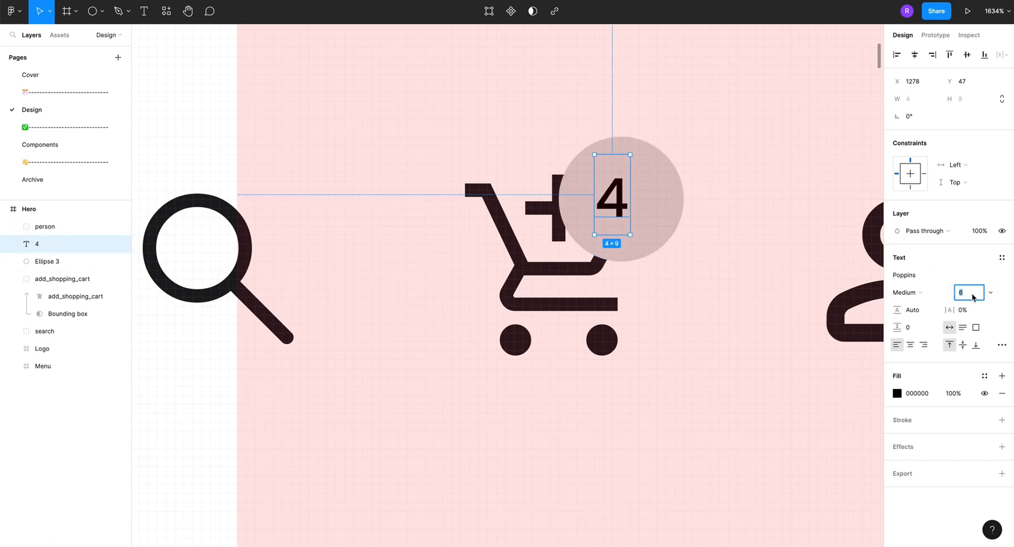
{"action": "key", "text": "Up"}
{"action": "key", "text": "Up"}
{"action": "left_click_drag", "start_coordinate": [624, 208], "coordinate": [625, 203]}
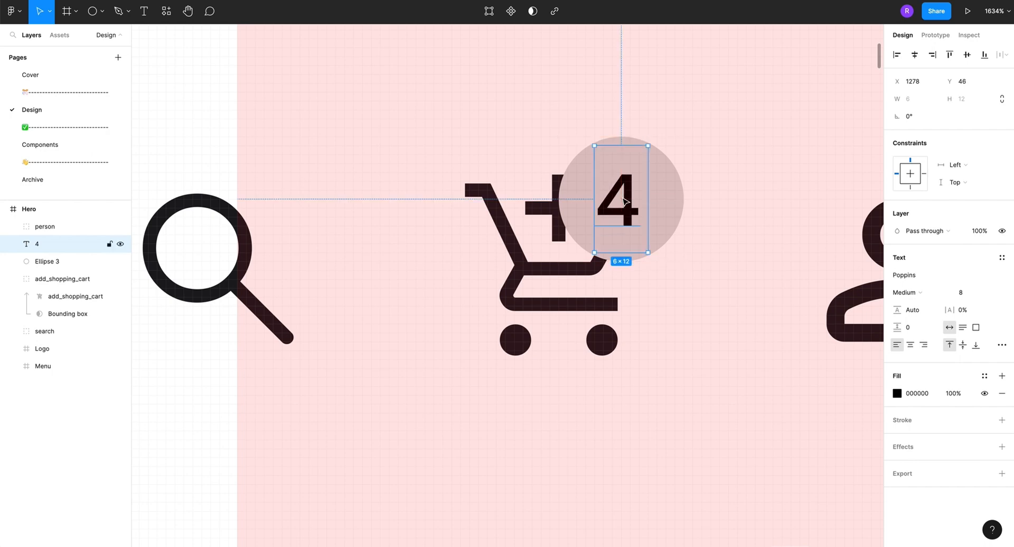
Apply the Color/Primary colour style to the circle behind the number
{"action": "left_click", "coordinate": [665, 170]}
{"action": "left_click", "coordinate": [898, 275]}
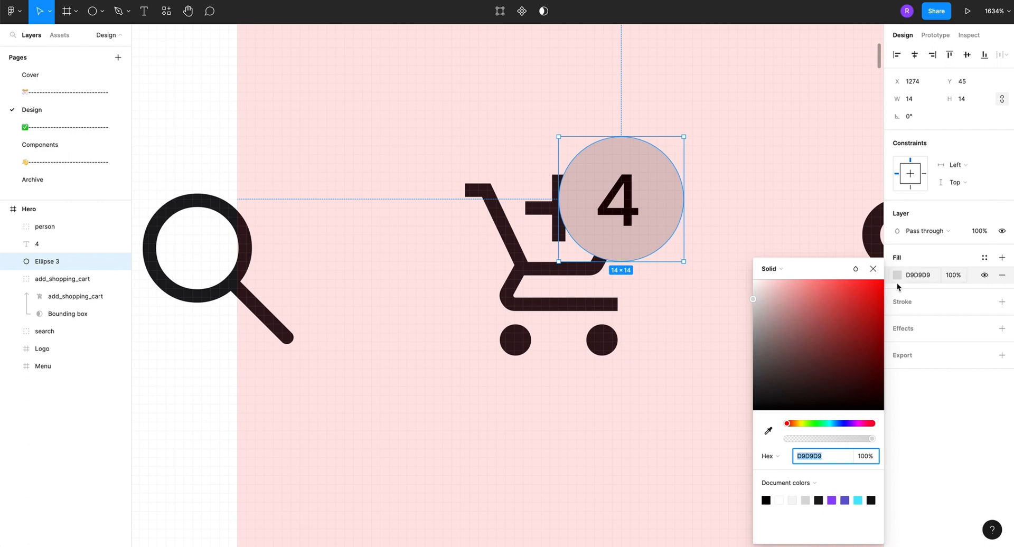
{"action": "left_click", "coordinate": [987, 259]}
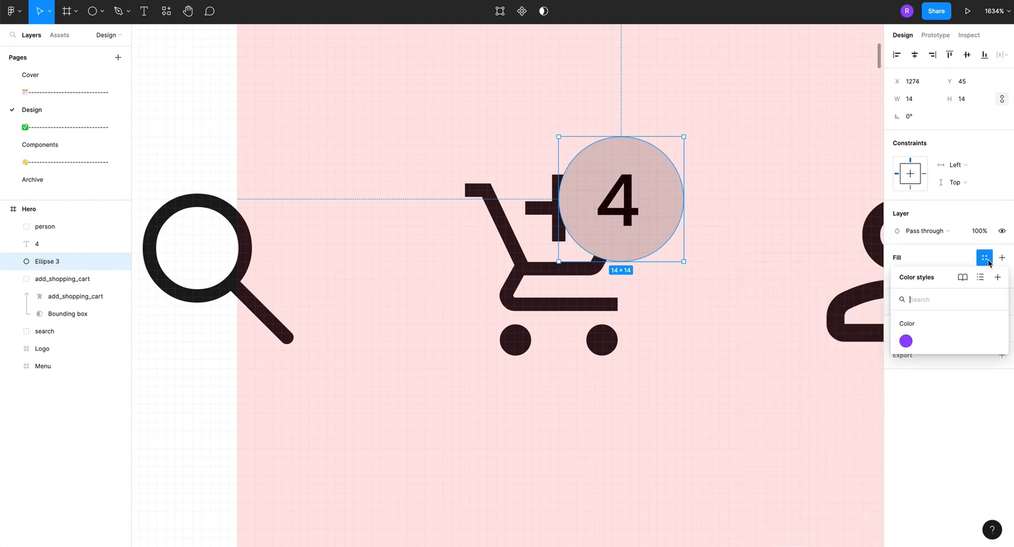
{"action": "left_click", "coordinate": [907, 342]}
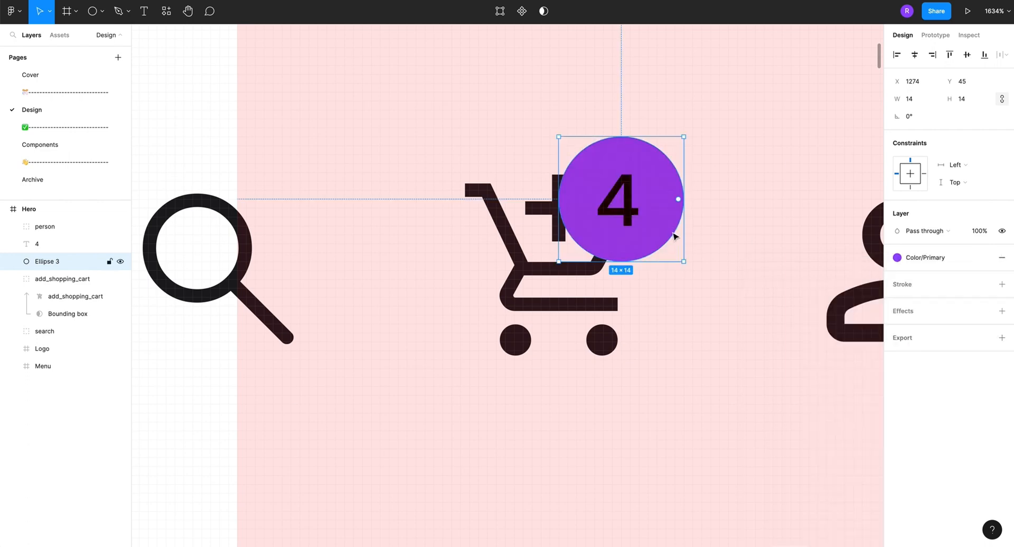
Change the fill of the number 4 to white, FFFFFF
{"action": "left_click", "coordinate": [628, 209]}
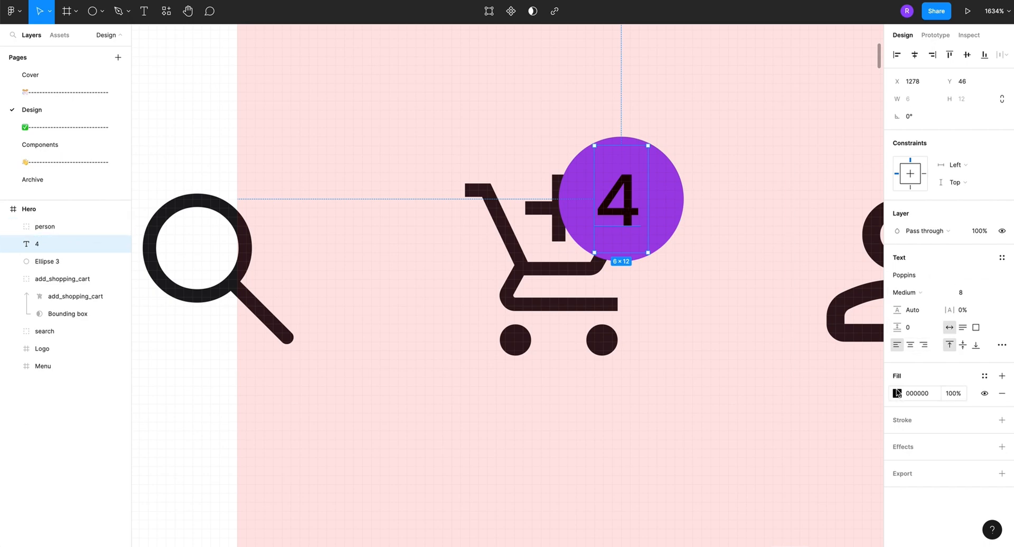
{"action": "left_click", "coordinate": [898, 394]}
{"action": "type", "text": "fff"}
{"action": "key", "text": "Return"}
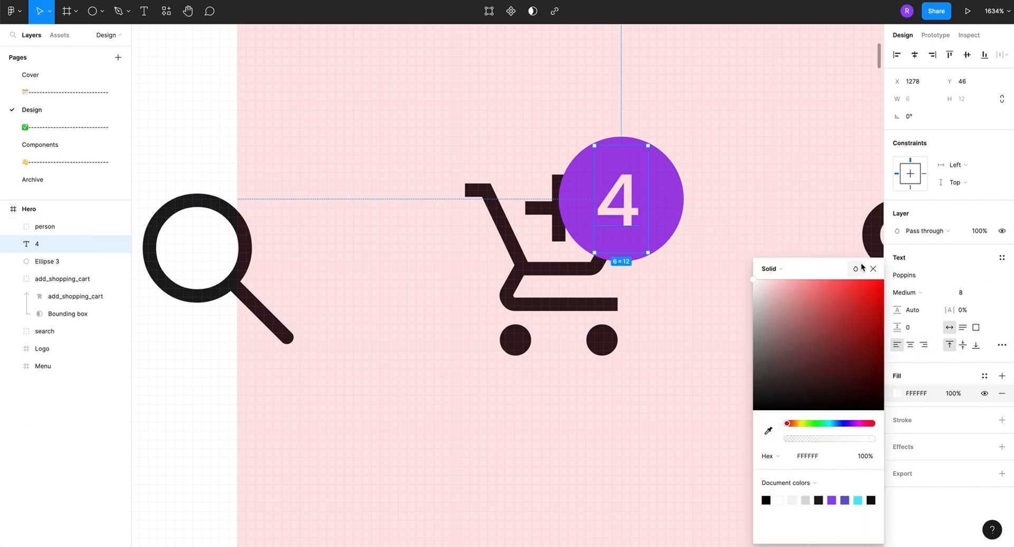
{"action": "left_click", "coordinate": [874, 269]}
Select the cart icon, circle and number together and wrap them in a frame
{"action": "left_click", "coordinate": [504, 225]}
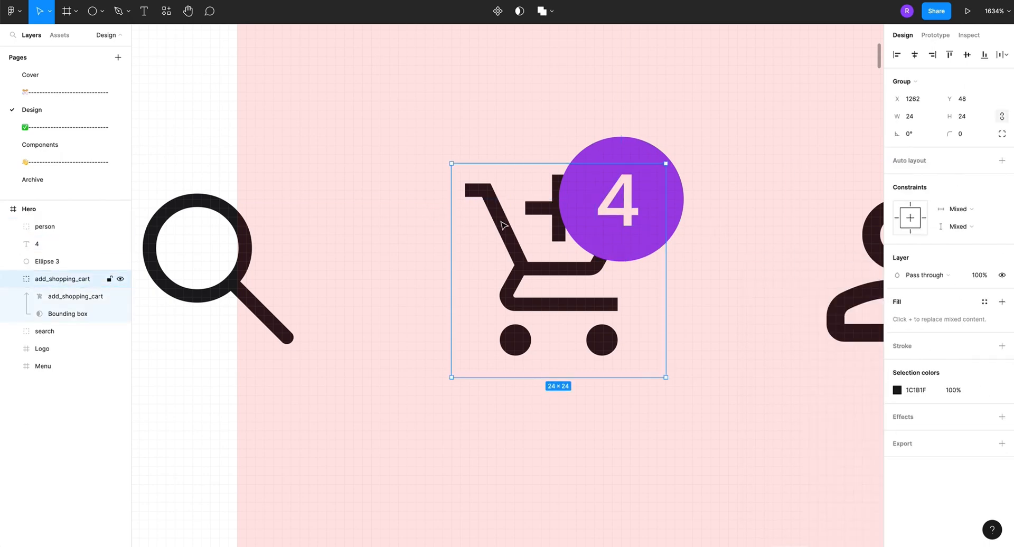
{"action": "left_click", "coordinate": [471, 116]}
{"action": "left_click_drag", "start_coordinate": [469, 111], "coordinate": [642, 339]}
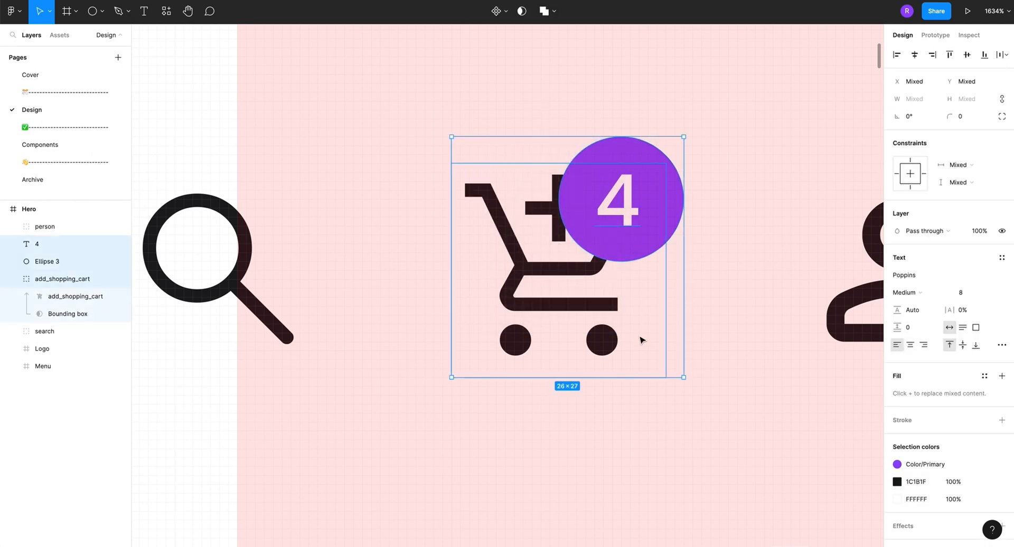
{"action": "right_click", "coordinate": [641, 340]}
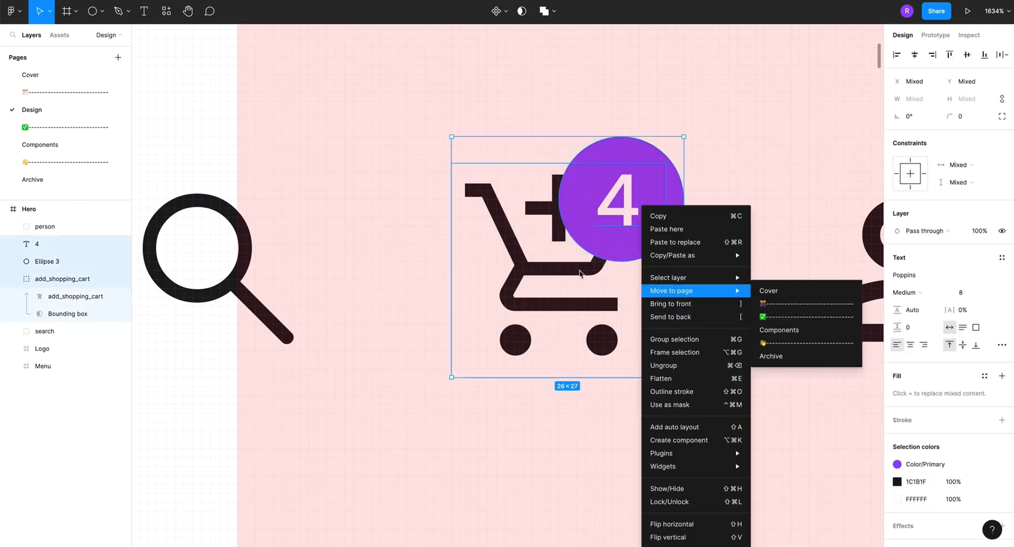
{"action": "mouse_move", "coordinate": [661, 455]}
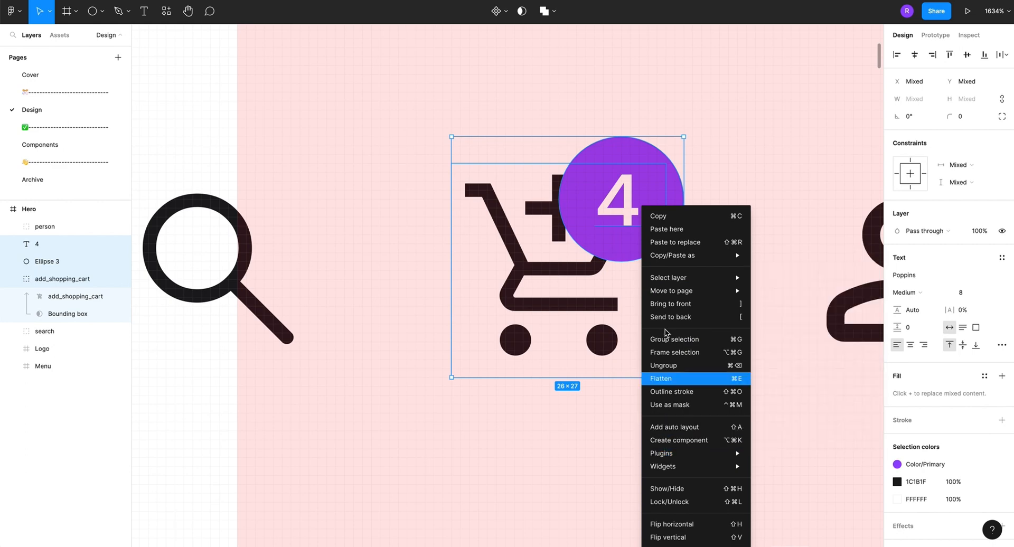
{"action": "left_click", "coordinate": [674, 352]}
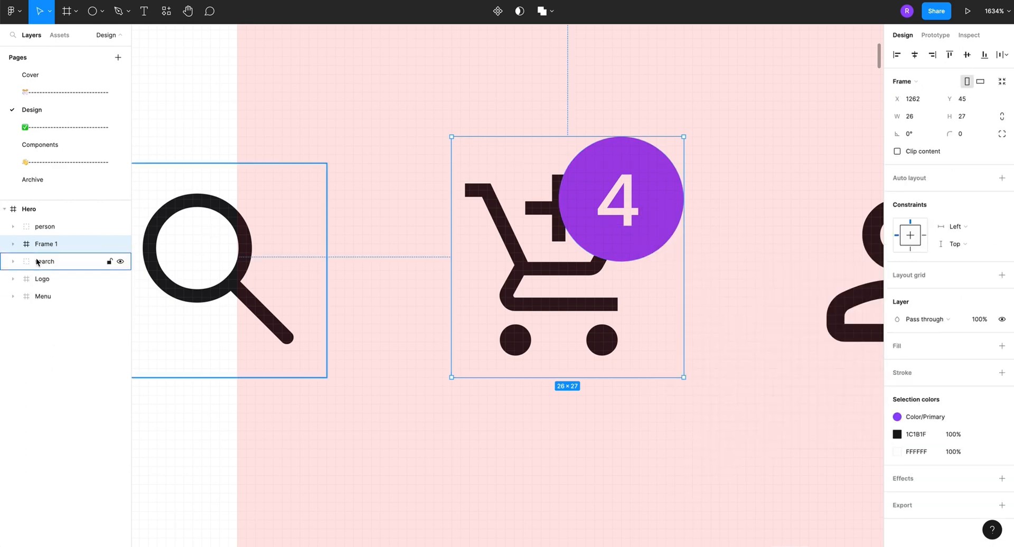
Rename the new cart frame as "Shopping cart"
{"action": "double_click", "coordinate": [47, 244]}
{"action": "type", "text": "Shopping cart"}
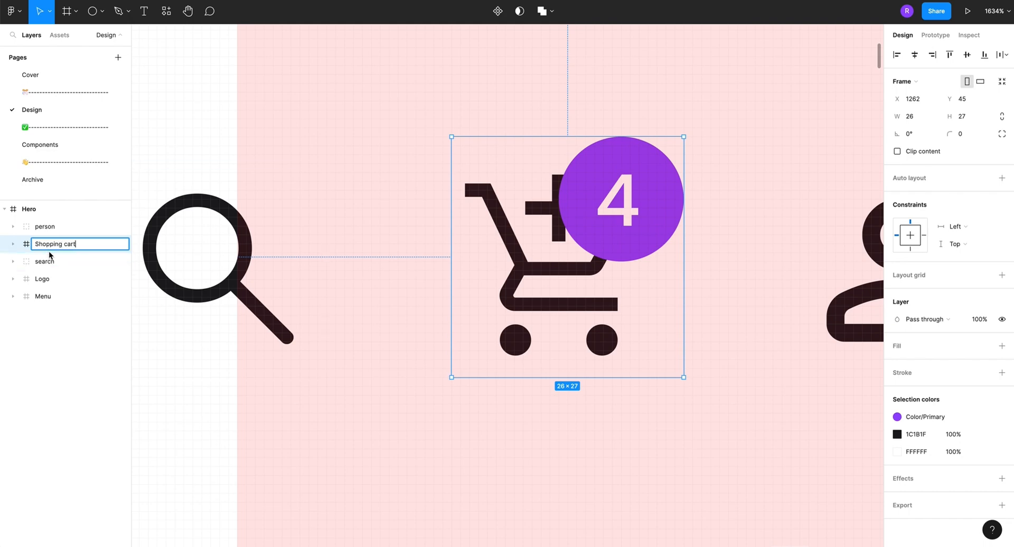
{"action": "key", "text": "Return"}
{"action": "double_click", "coordinate": [73, 243]}
{"action": "key", "text": "Return"}
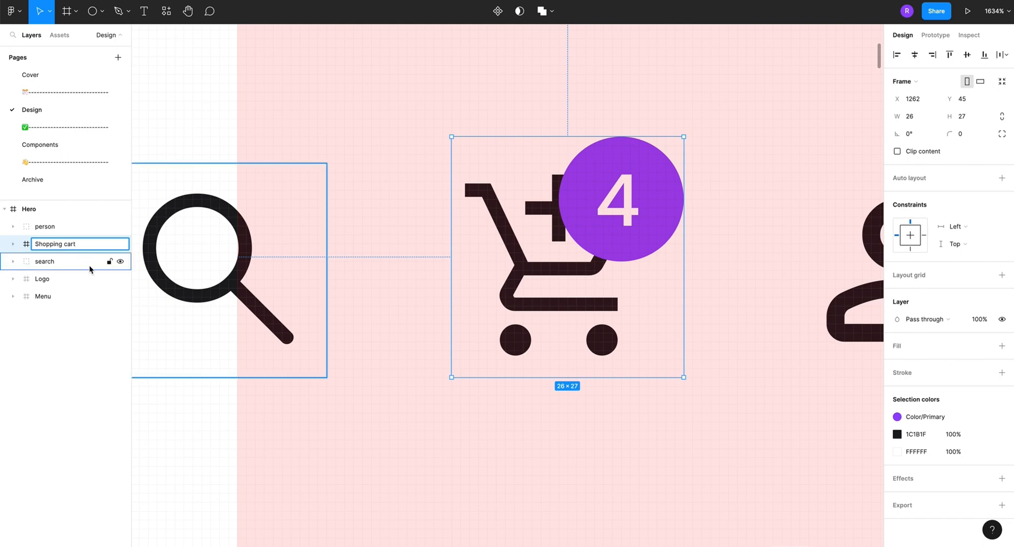
{"action": "left_click", "coordinate": [87, 297]}
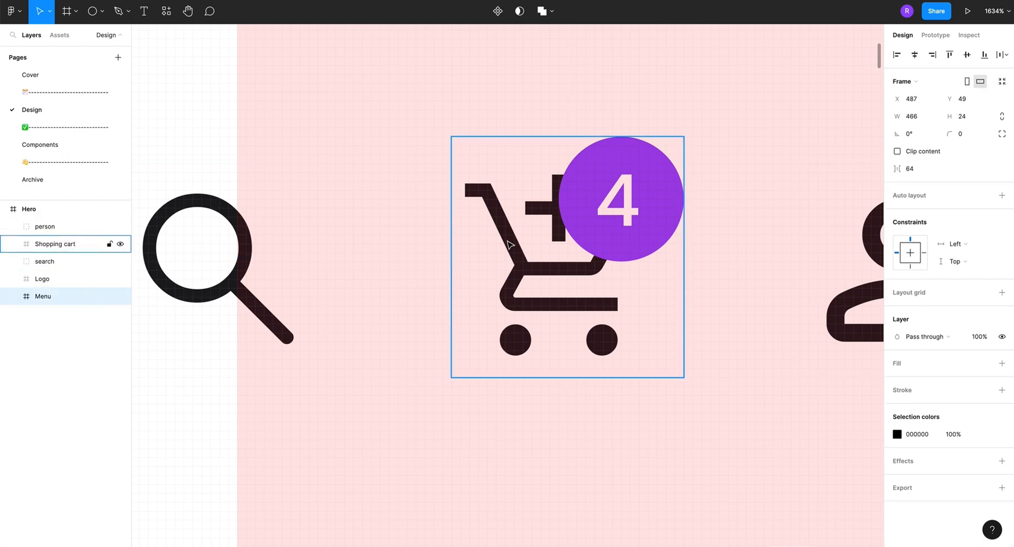
{"action": "scroll", "coordinate": [487, 248], "scroll_direction": "down", "scroll_amount": 15}
{"action": "scroll", "coordinate": [438, 240], "scroll_direction": "down", "scroll_amount": 10}
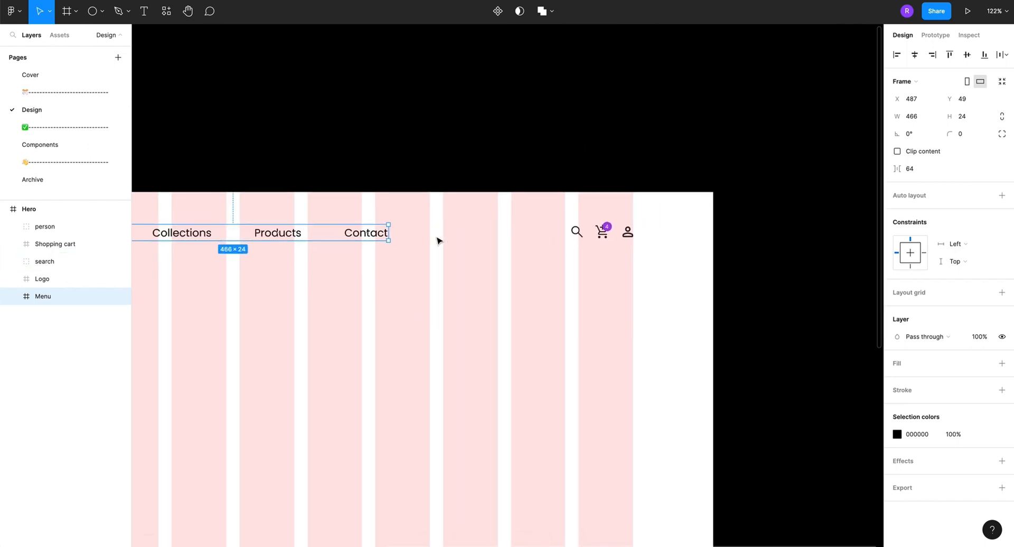
{"action": "left_click", "coordinate": [537, 228]}
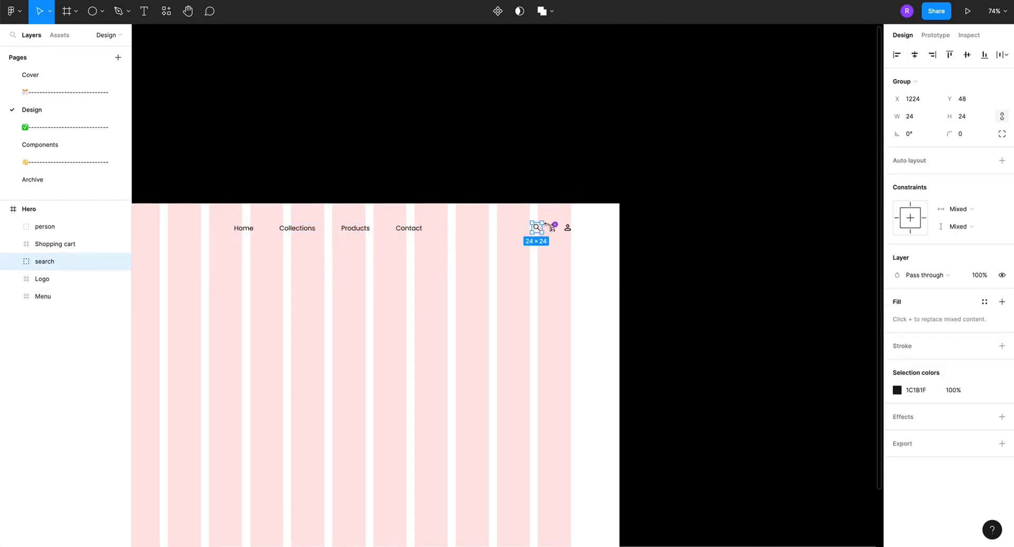
{"action": "left_click", "coordinate": [553, 227], "text": "shift"}
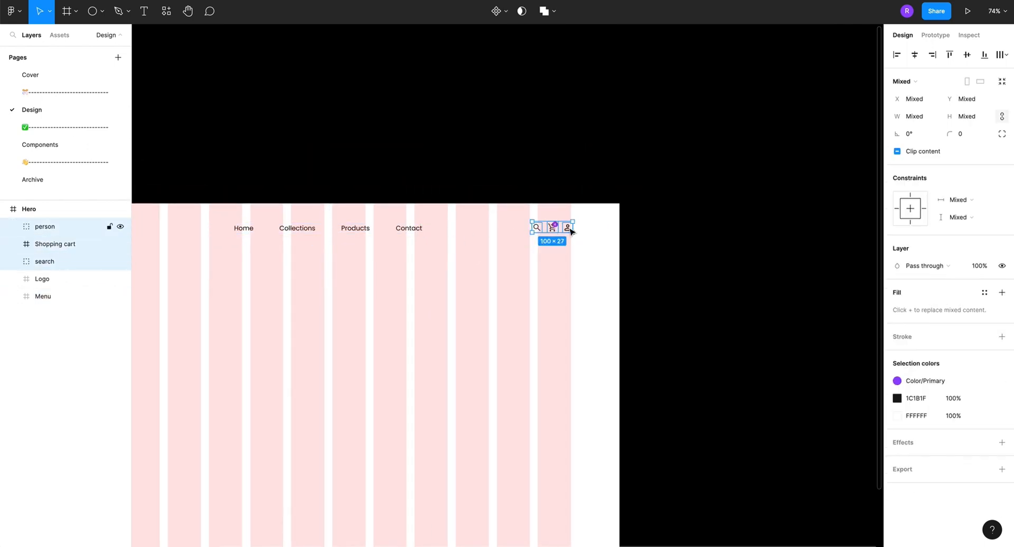
{"action": "left_click", "coordinate": [358, 231], "text": "shift"}
{"action": "scroll", "coordinate": [363, 236], "scroll_direction": "left", "scroll_amount": 5}
{"action": "scroll", "coordinate": [364, 238], "scroll_direction": "left", "scroll_amount": 1}
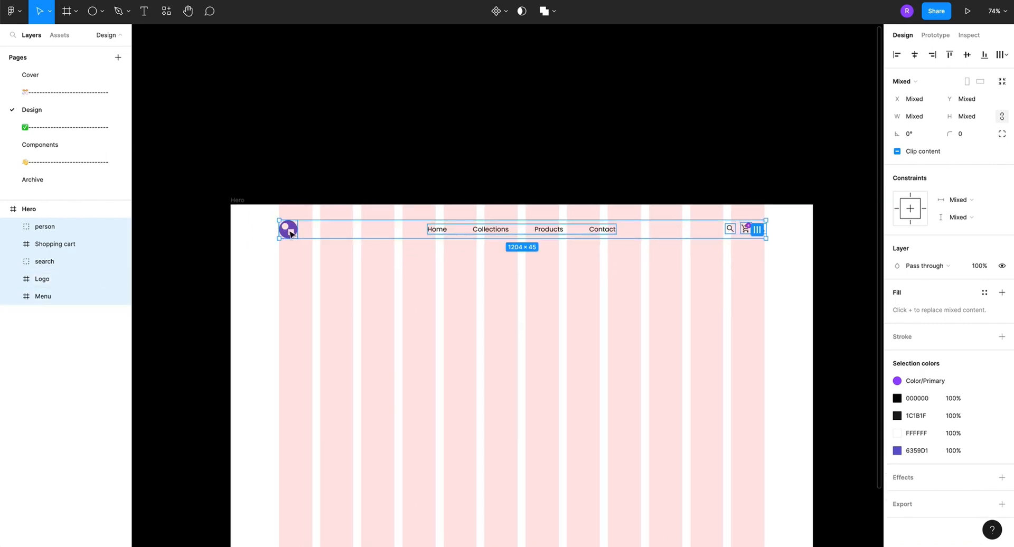
{"action": "left_click", "coordinate": [290, 233]}
{"action": "left_click", "coordinate": [456, 233], "text": "shift"}
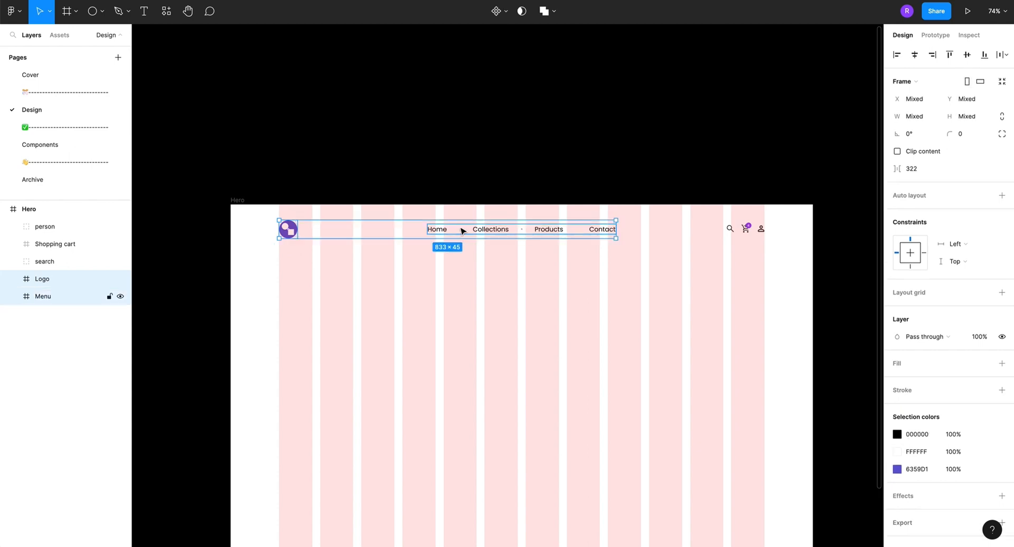
{"action": "left_click", "coordinate": [732, 233], "text": "shift"}
{"action": "left_click", "coordinate": [746, 231], "text": "shift"}
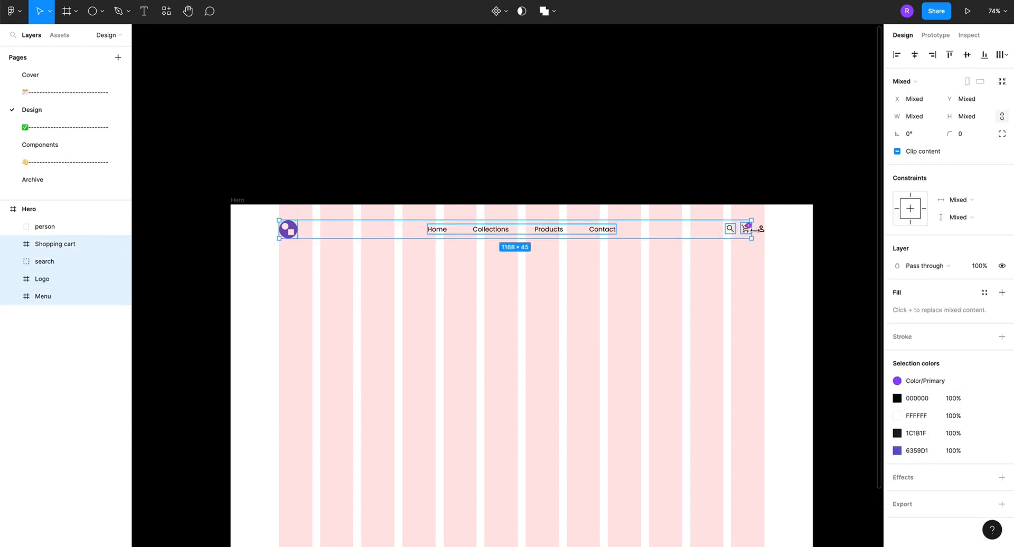
{"action": "left_click", "coordinate": [761, 230], "text": "shift"}
{"action": "scroll", "coordinate": [761, 230], "scroll_direction": "up", "scroll_amount": 2}
{"action": "scroll", "coordinate": [764, 230], "scroll_direction": "up", "scroll_amount": 10}
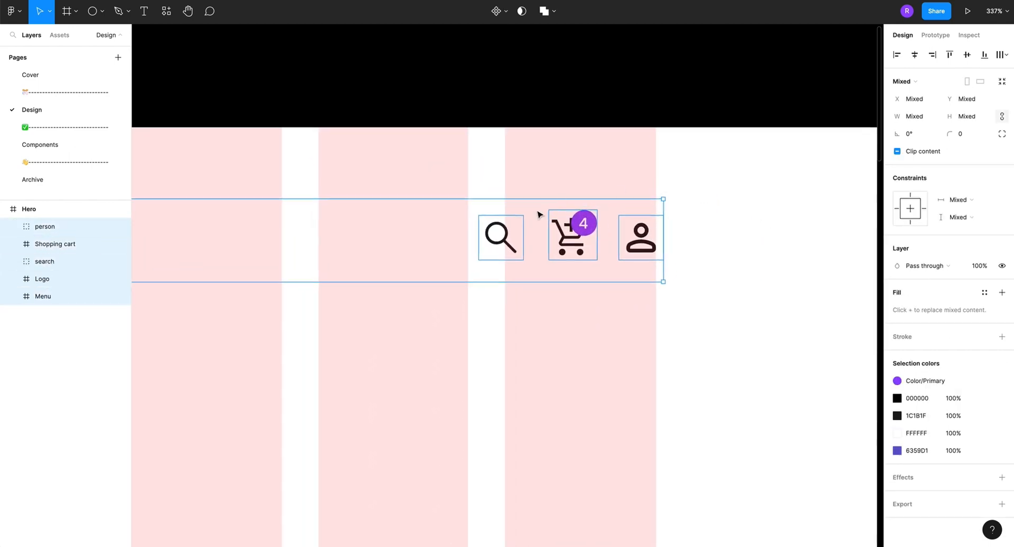
Select the search, shopping cart and person icons together and wrap them in a frame
{"action": "left_click", "coordinate": [501, 237]}
{"action": "left_click", "coordinate": [562, 241], "text": "shift"}
{"action": "left_click", "coordinate": [630, 243], "text": "shift"}
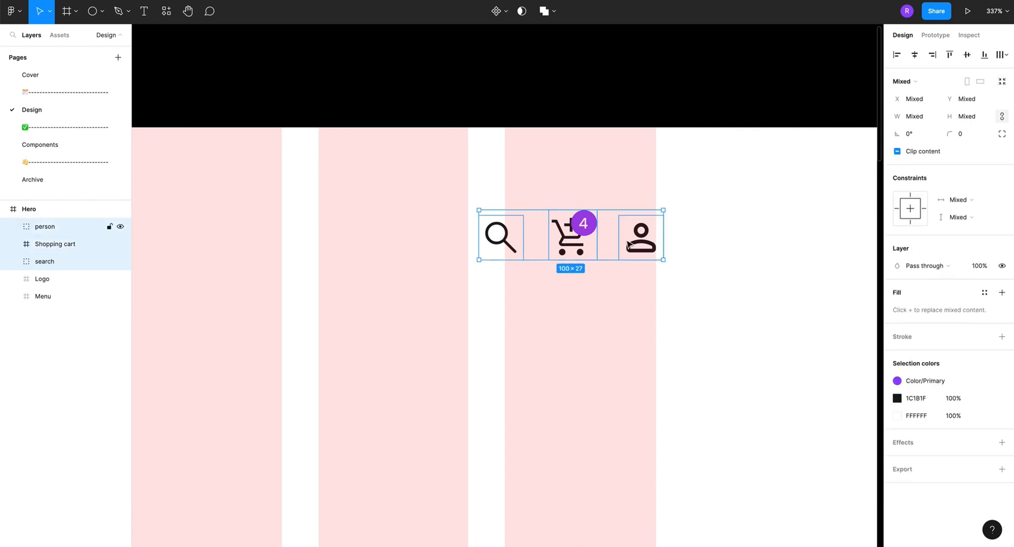
{"action": "right_click", "coordinate": [576, 246]}
{"action": "left_click", "coordinate": [607, 352]}
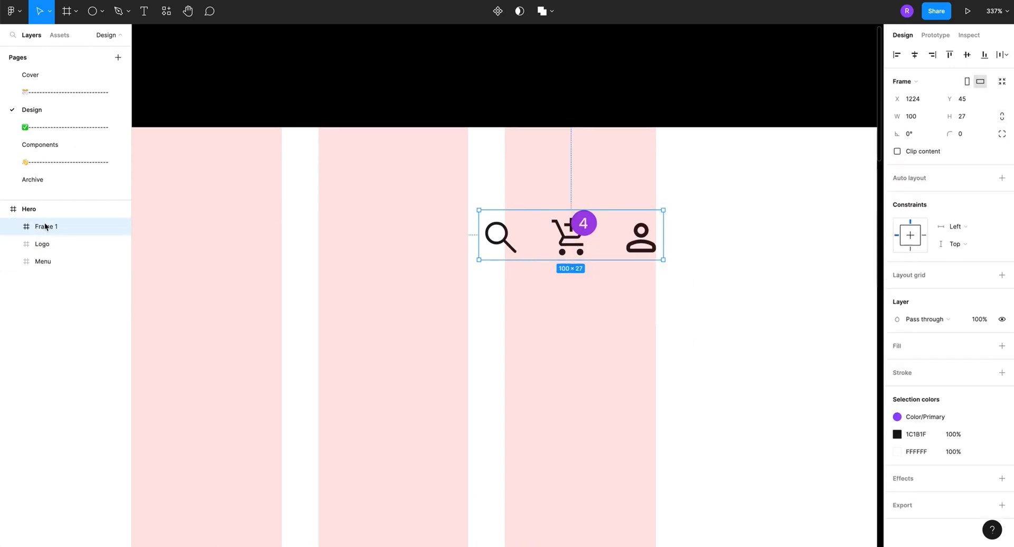
Rename the new frame around the three icons as "Icons"
{"action": "double_click", "coordinate": [47, 226]}
{"action": "type", "text": "I"}
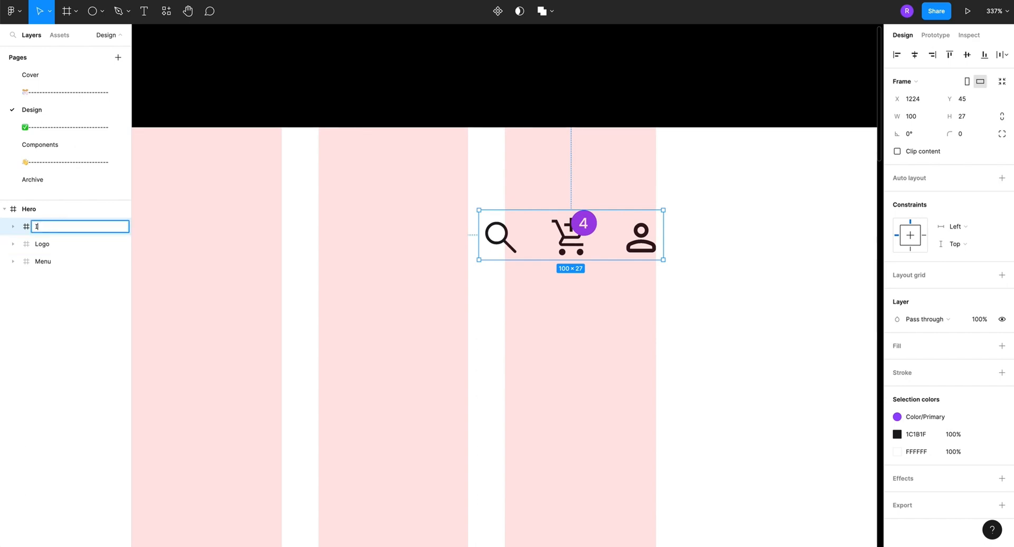
{"action": "type", "text": "cons"}
{"action": "key", "text": "Return"}
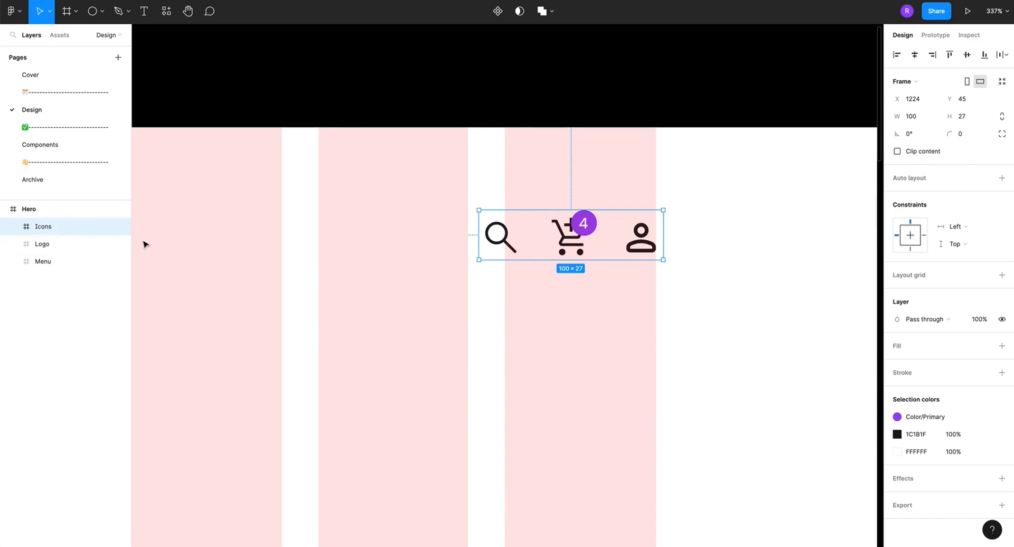
Space the logo, menu and Icons frames evenly across the header and align their vertical centers
{"action": "left_click", "coordinate": [345, 242]}
{"action": "scroll", "coordinate": [346, 242], "scroll_direction": "down", "scroll_amount": 10}
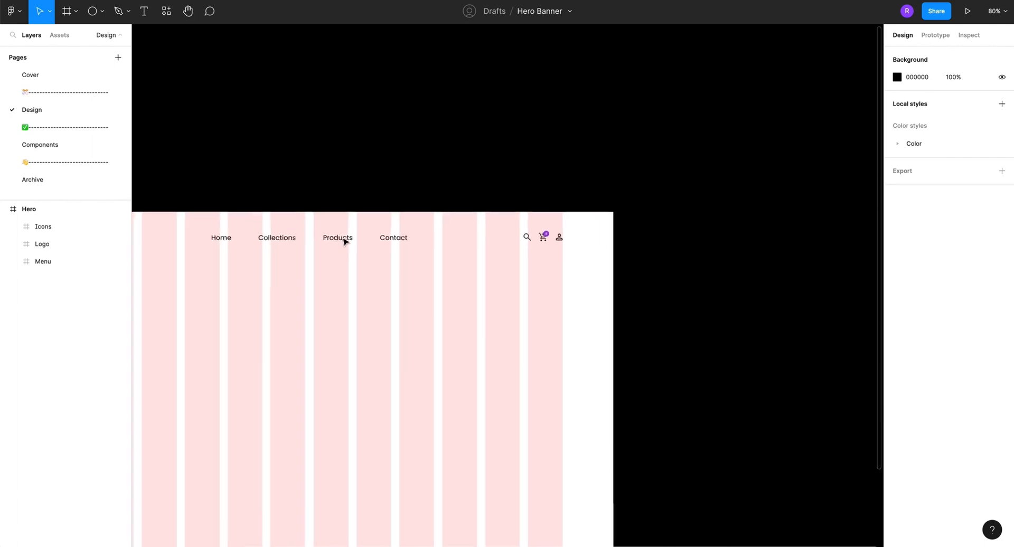
{"action": "scroll", "coordinate": [189, 248], "scroll_direction": "left", "scroll_amount": 5}
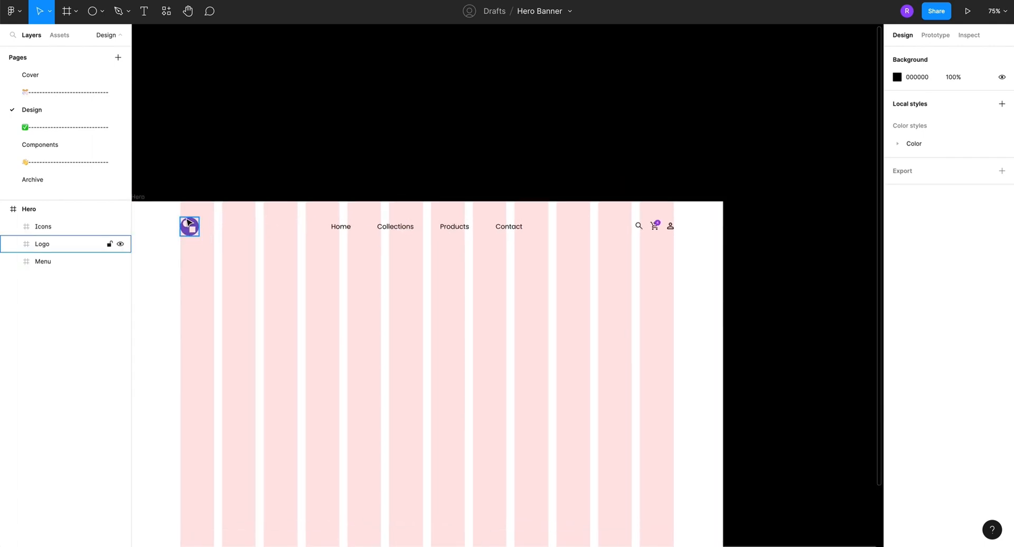
{"action": "left_click", "coordinate": [189, 227]}
{"action": "left_click", "coordinate": [346, 230], "text": "shift"}
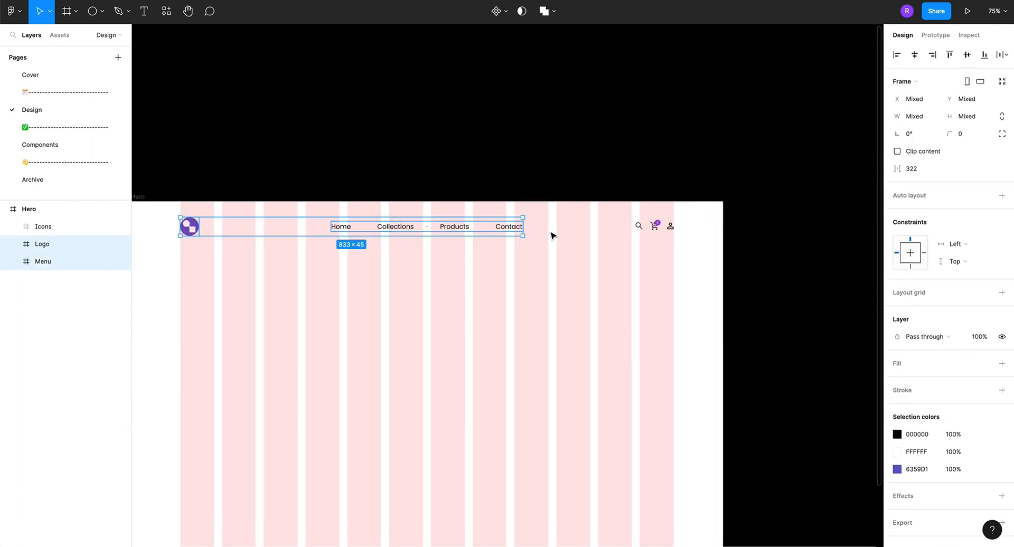
{"action": "left_click", "coordinate": [653, 229], "text": "shift"}
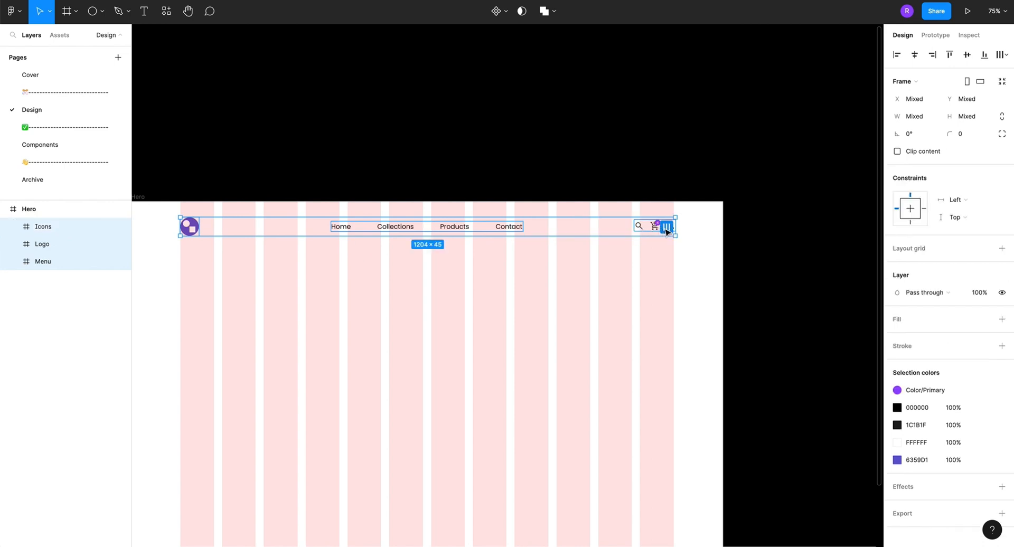
{"action": "left_click", "coordinate": [667, 230]}
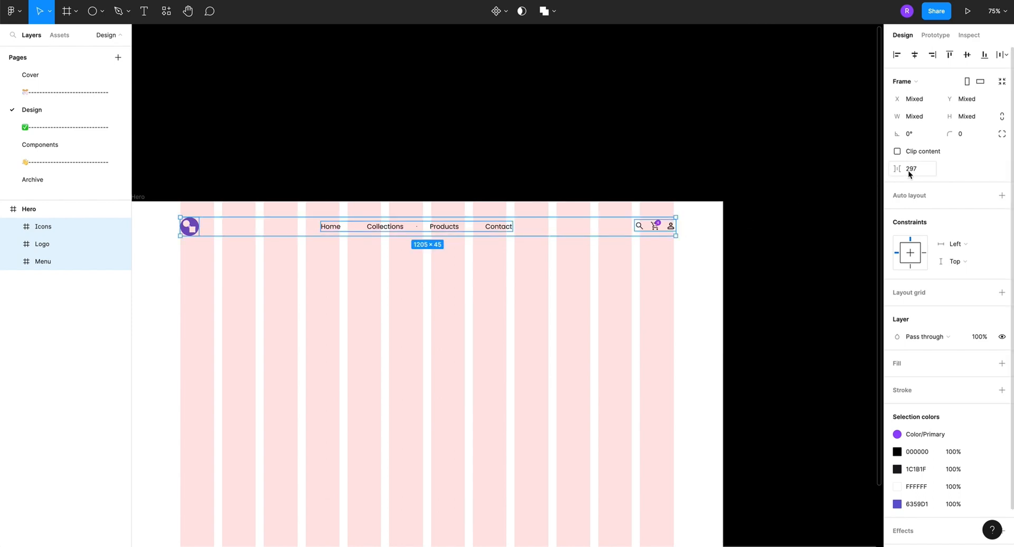
{"action": "left_click", "coordinate": [968, 55]}
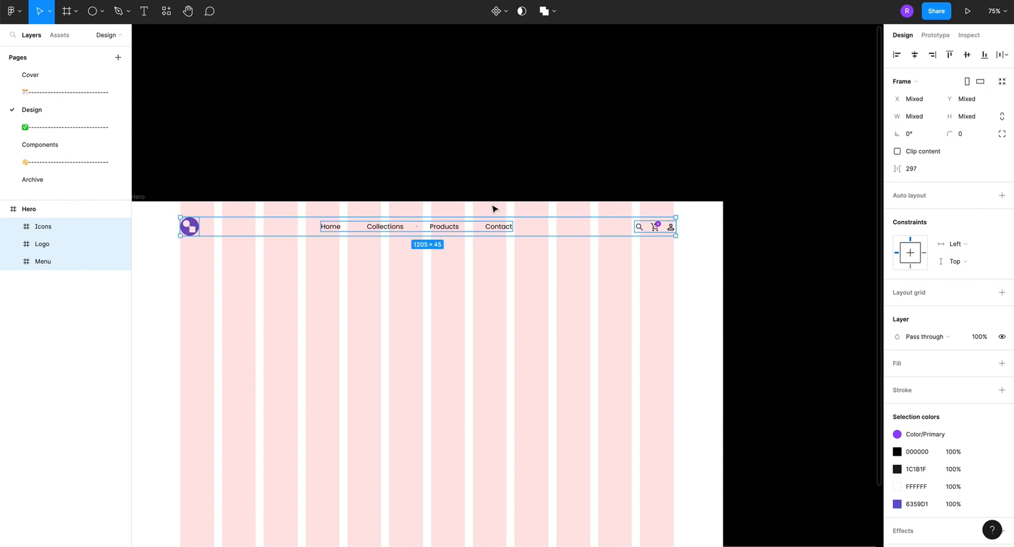
Wrap the selected logo, menu and icons in one frame and rename it as "Header"
{"action": "scroll", "coordinate": [439, 237], "scroll_direction": "left", "scroll_amount": 2}
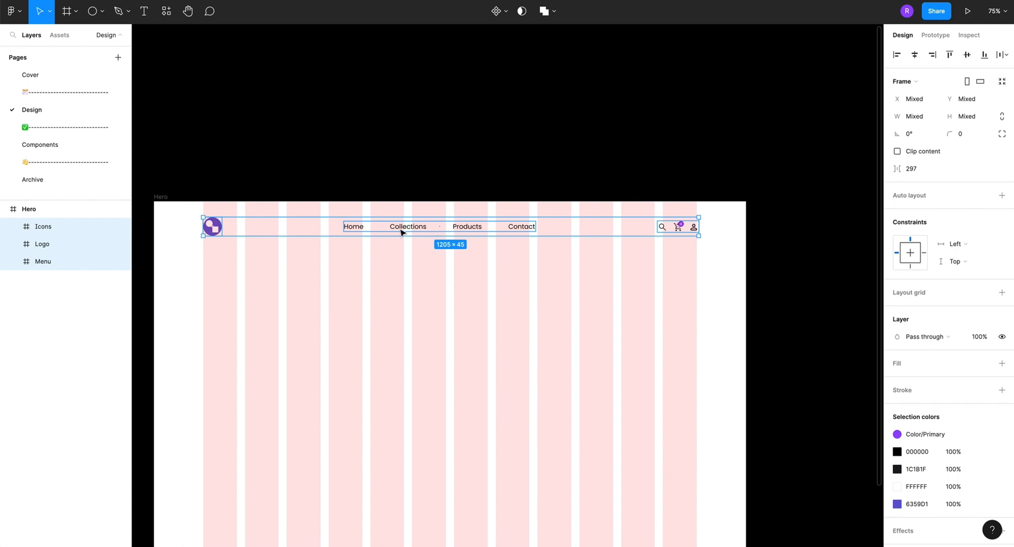
{"action": "right_click", "coordinate": [401, 231]}
{"action": "left_click", "coordinate": [428, 353]}
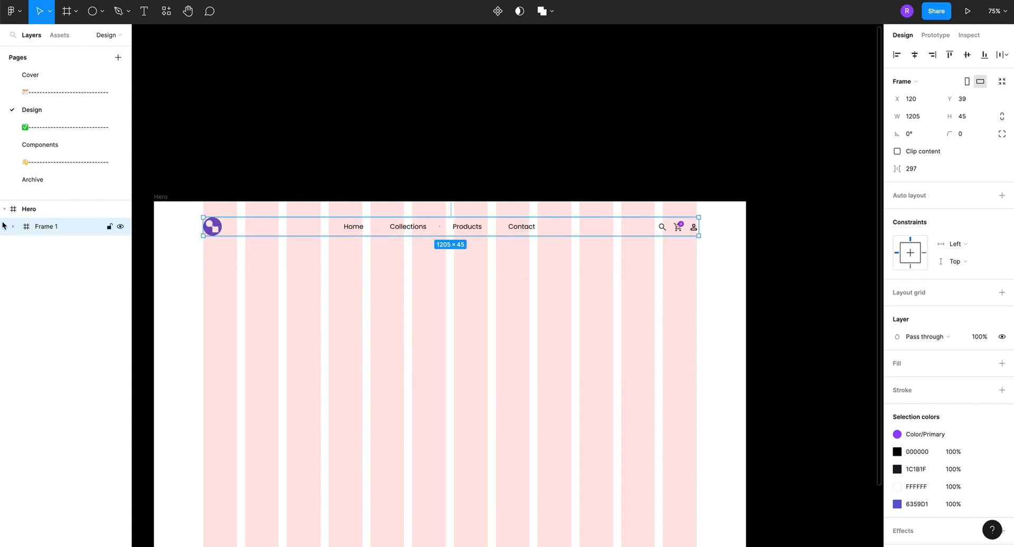
{"action": "double_click", "coordinate": [43, 228]}
{"action": "type", "text": "Hea"}
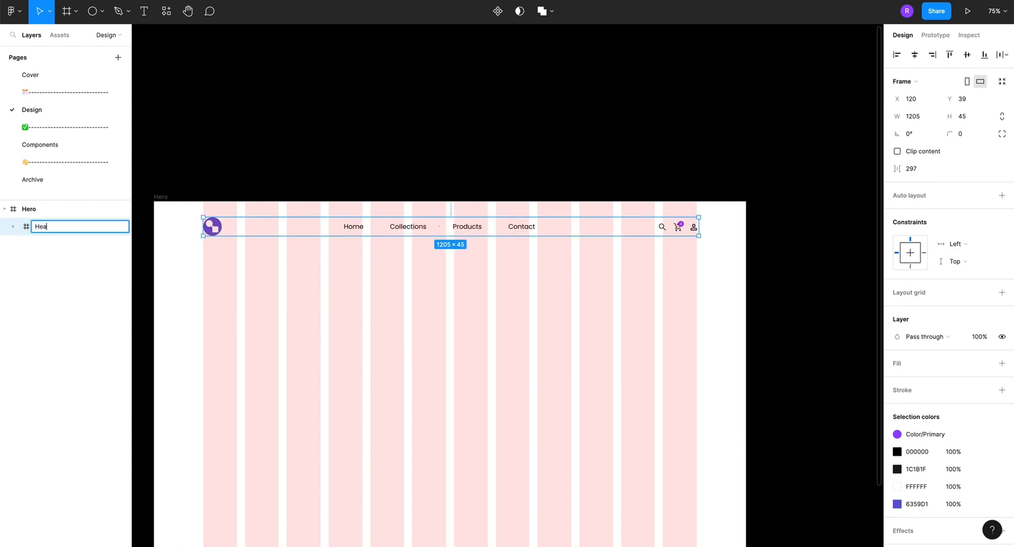
{"action": "type", "text": "der"}
{"action": "key", "text": "Return"}
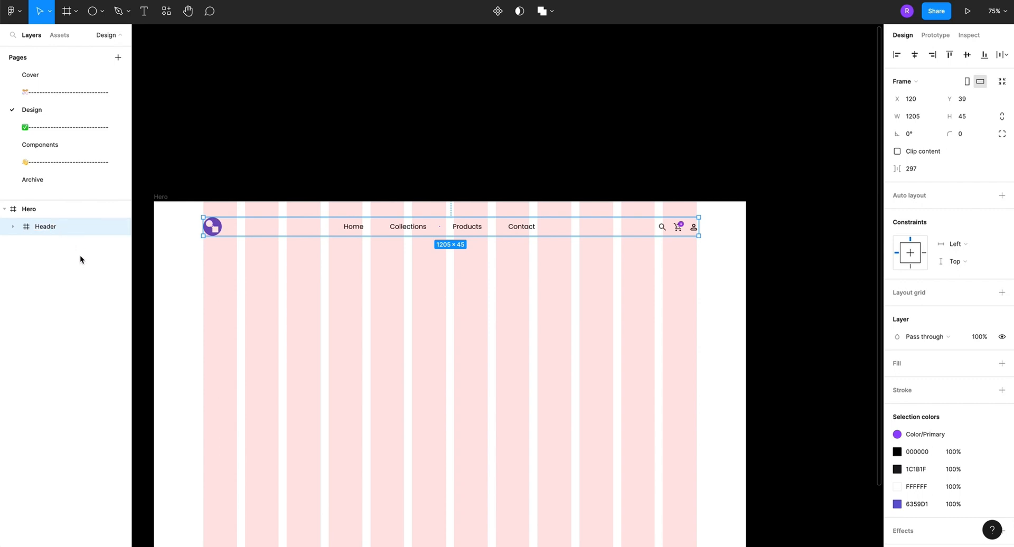
Move the Header frame slightly down within the Hero frame to about Y 46
{"action": "scroll", "coordinate": [371, 271], "scroll_direction": "down", "scroll_amount": 2}
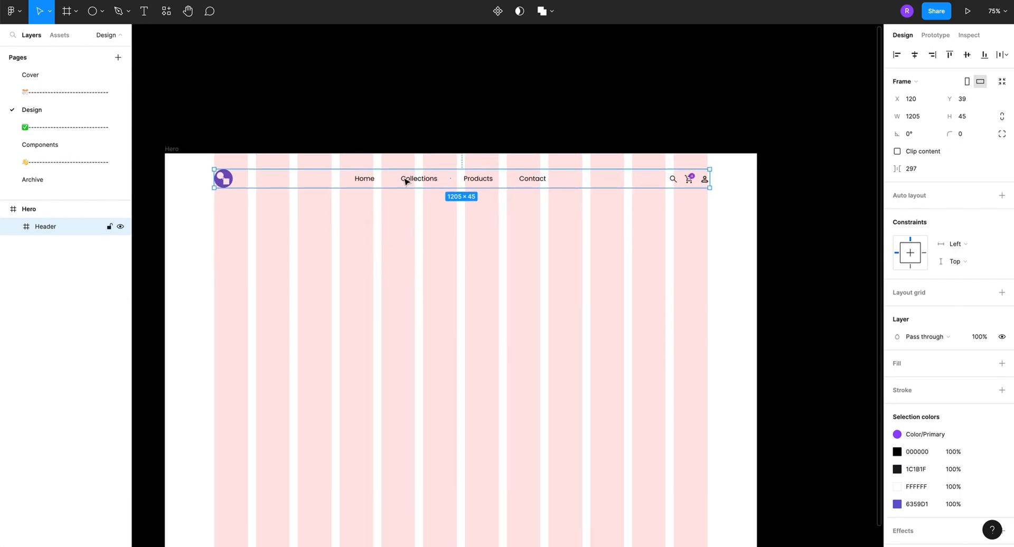
{"action": "left_click_drag", "start_coordinate": [405, 178], "coordinate": [405, 181]}
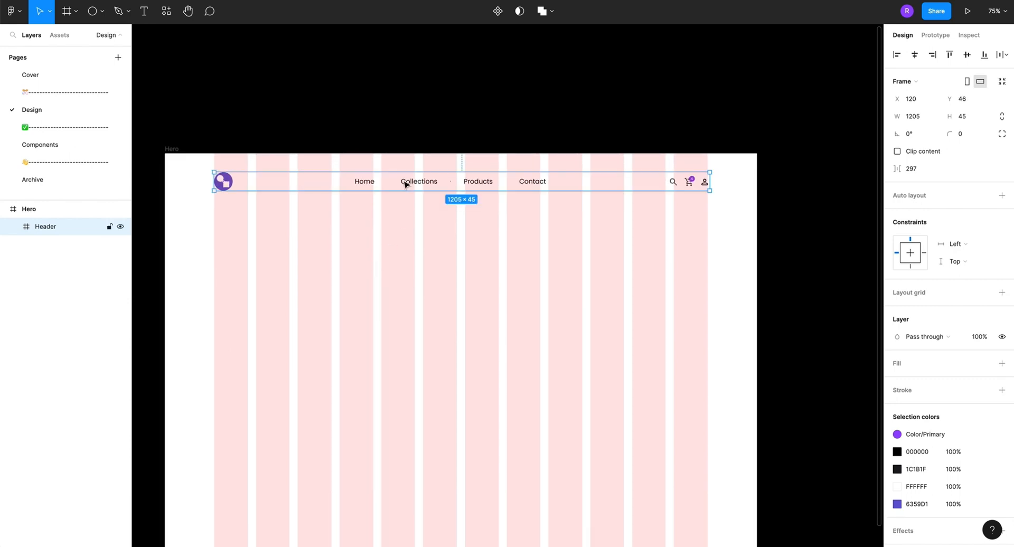
{"action": "scroll", "coordinate": [406, 183], "scroll_direction": "down", "scroll_amount": 2}
{"action": "left_click", "coordinate": [412, 203]}
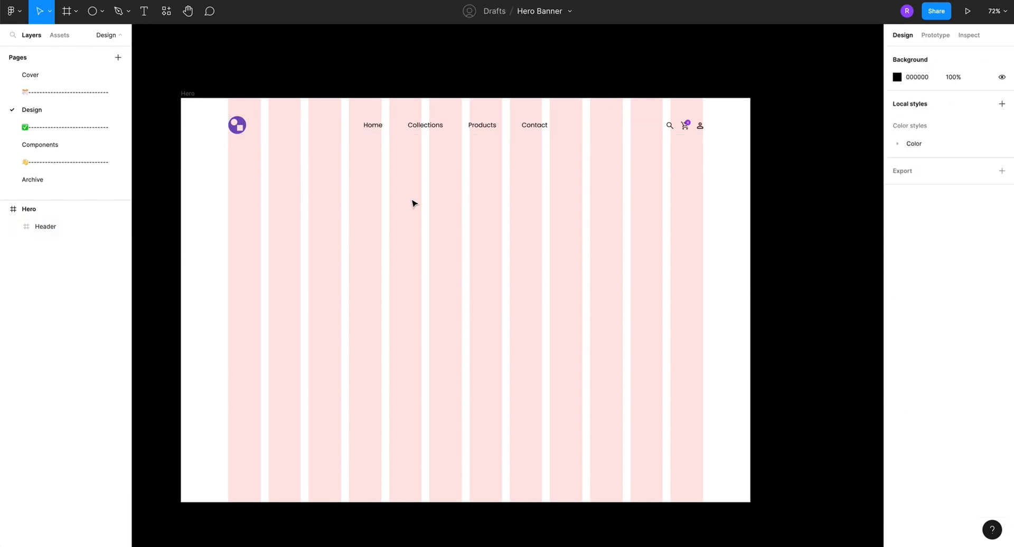
Present the Hero frame as a prototype and hide the Figma UI
{"action": "left_click", "coordinate": [185, 96]}
{"action": "left_click", "coordinate": [966, 16]}
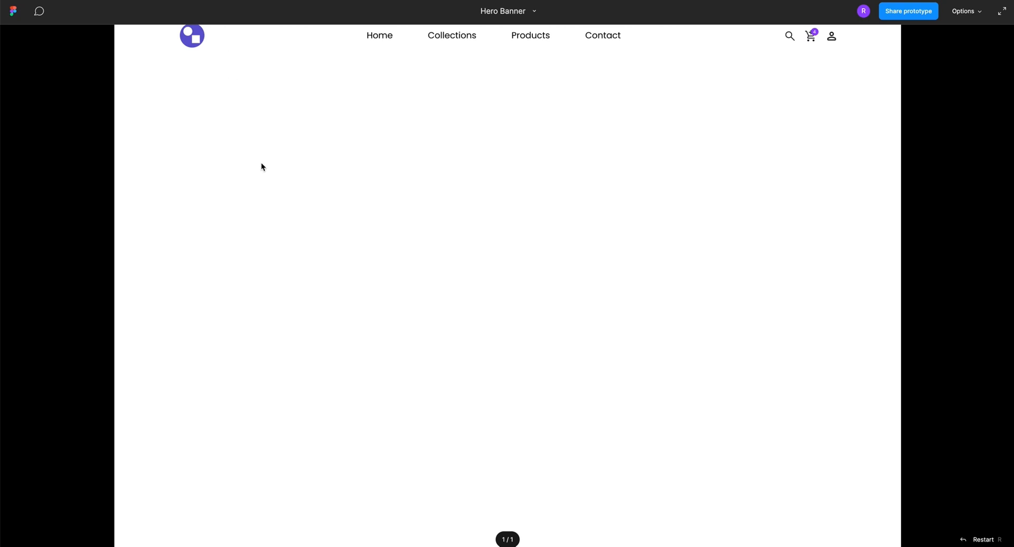
{"action": "left_click", "coordinate": [965, 15]}
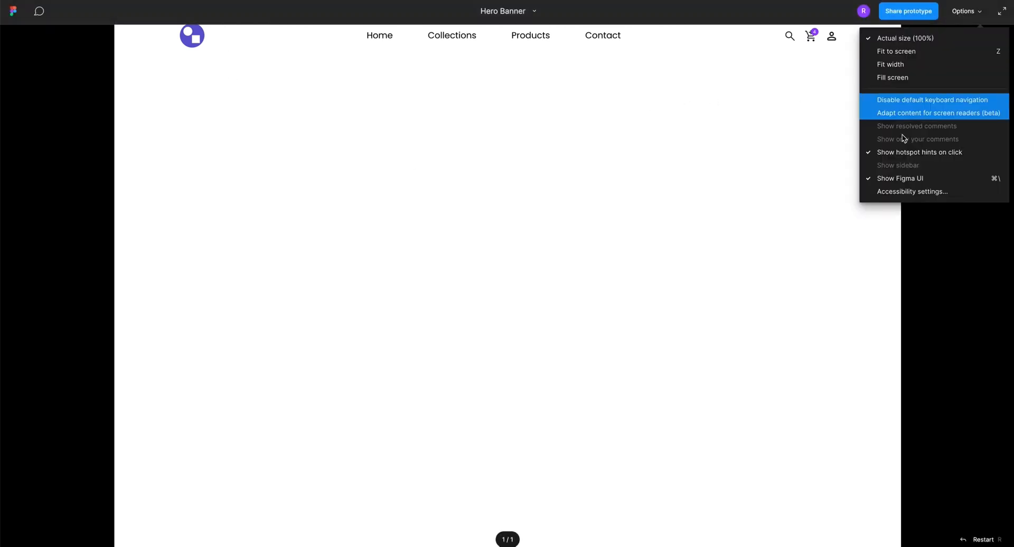
{"action": "left_click", "coordinate": [892, 180]}
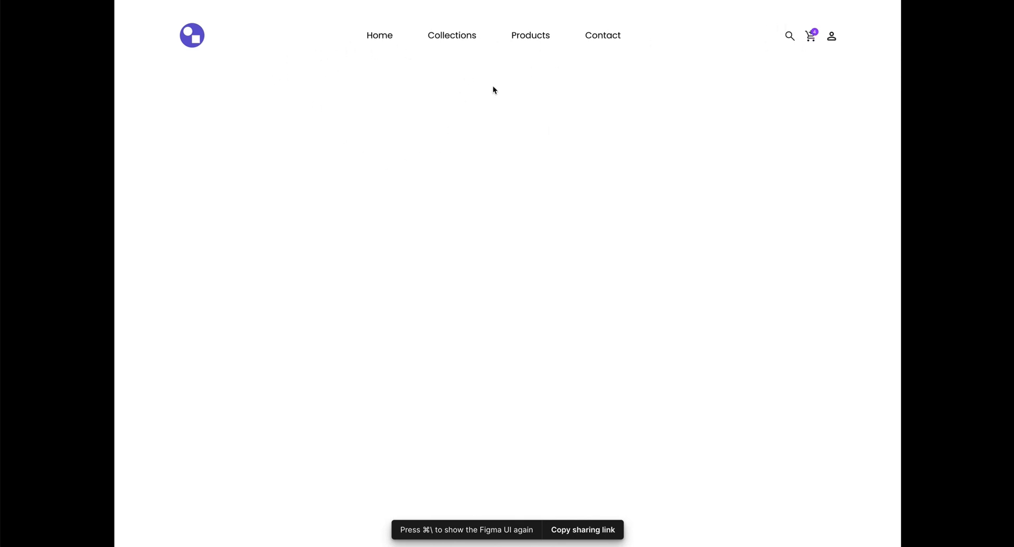
Compare the header with the finished running shoes banner, and test the Home and Collections menu items in the preview
{"action": "key", "text": "Right"}
{"action": "key", "text": "Right"}
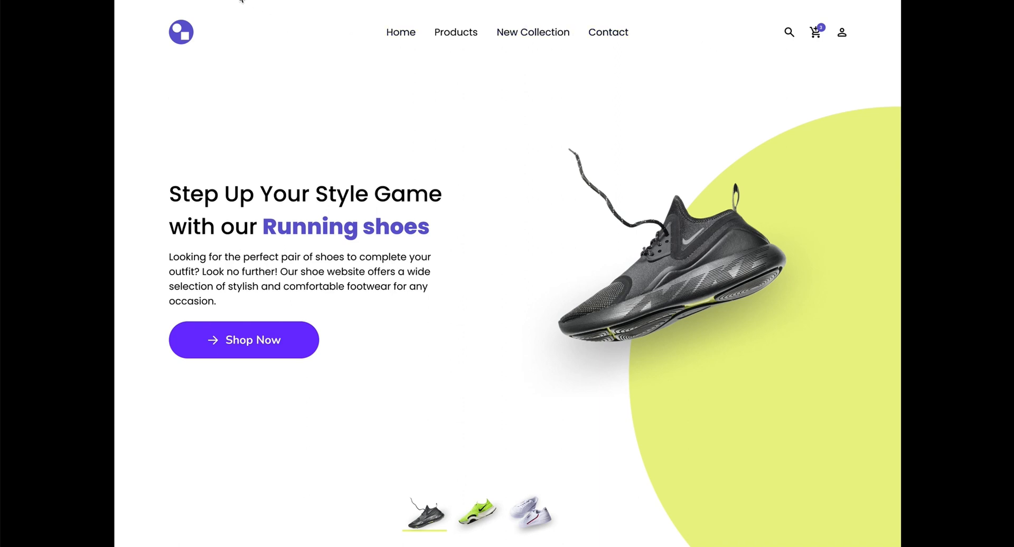
{"action": "left_click", "coordinate": [317, 1]}
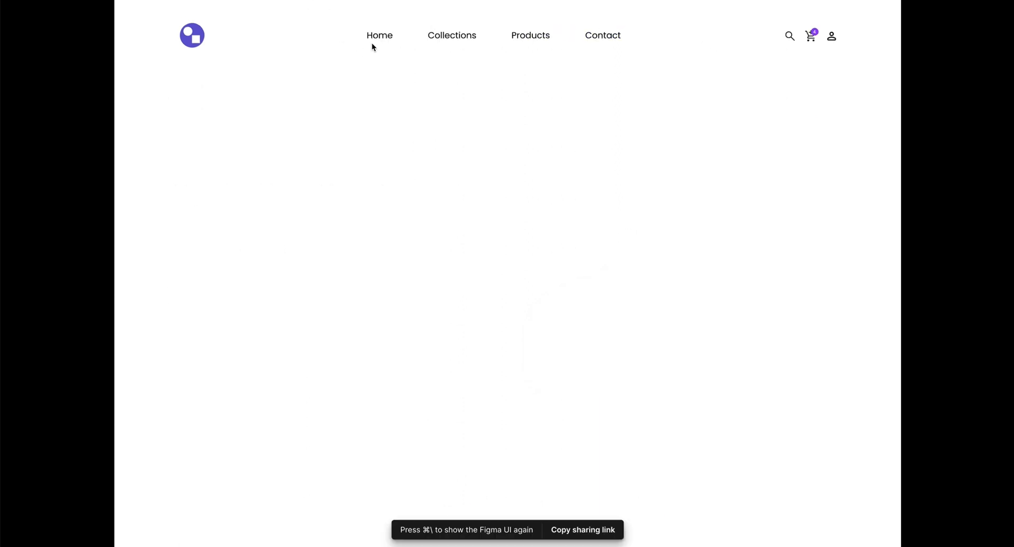
{"action": "left_click", "coordinate": [385, 64]}
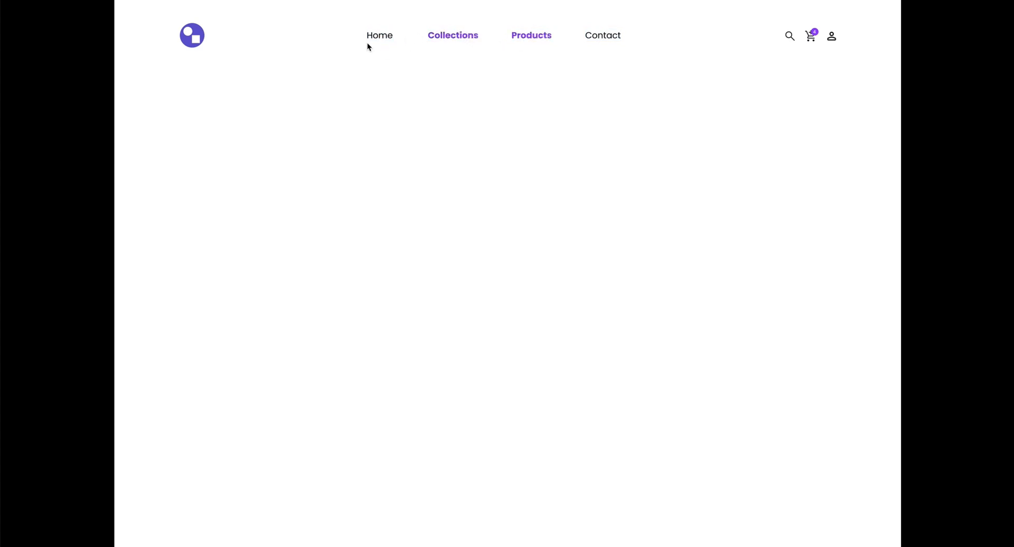
{"action": "left_click", "coordinate": [379, 36]}
{"action": "left_click", "coordinate": [458, 34]}
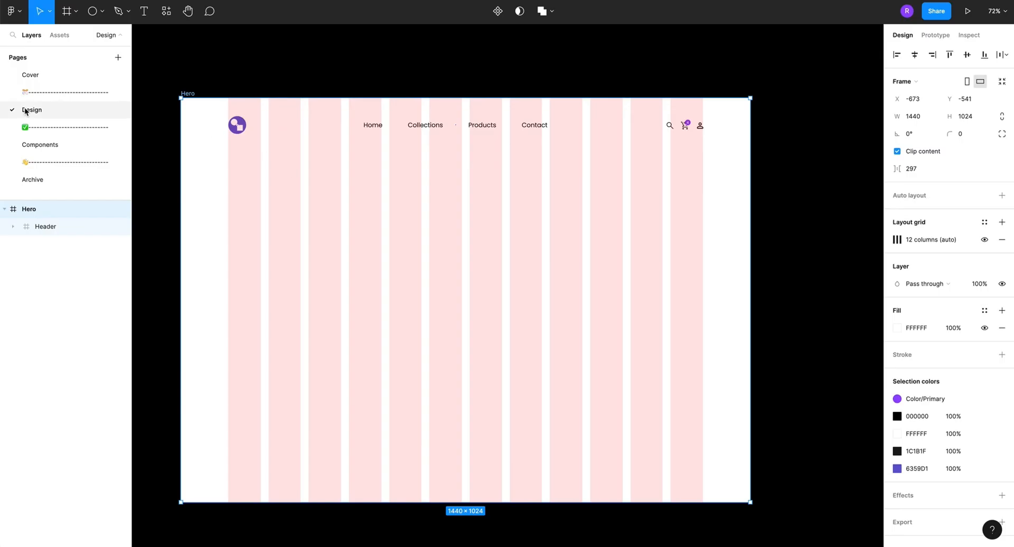
On the Components page, set the trigger of the default Home variant's interaction to While hovering
{"action": "left_click", "coordinate": [43, 145]}
{"action": "scroll", "coordinate": [371, 172], "scroll_direction": "up", "scroll_amount": 10}
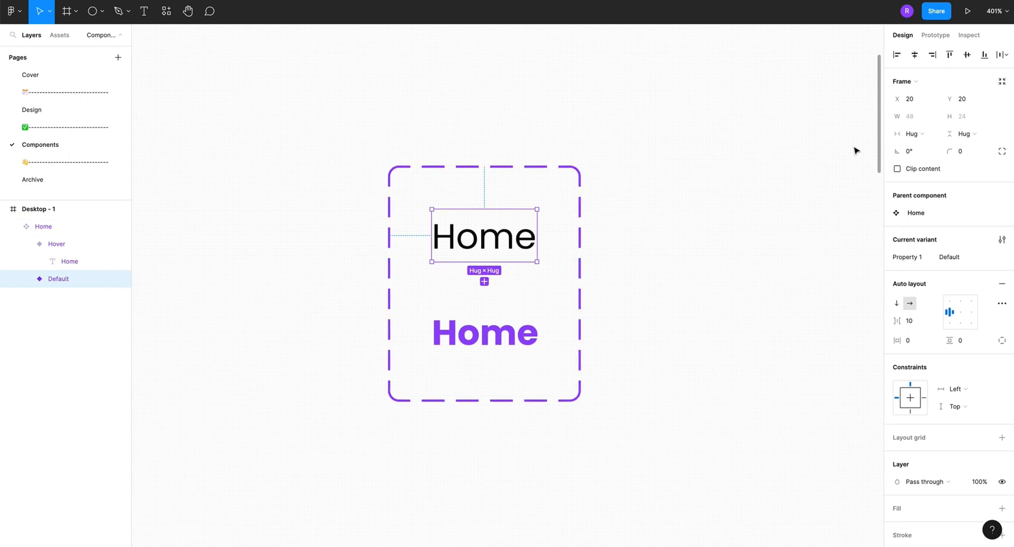
{"action": "left_click", "coordinate": [929, 36]}
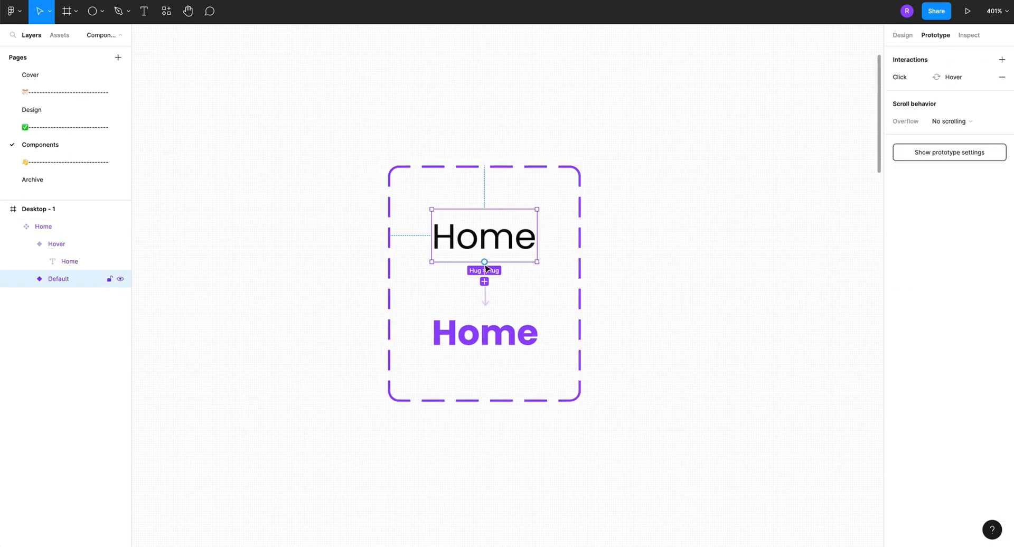
{"action": "left_click", "coordinate": [485, 296]}
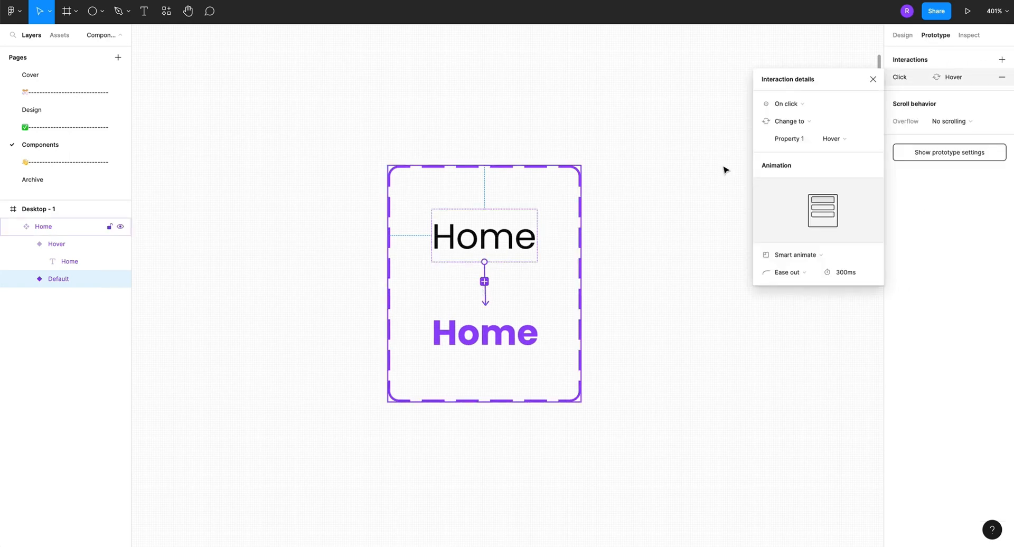
{"action": "left_click", "coordinate": [788, 102]}
{"action": "left_click", "coordinate": [795, 137]}
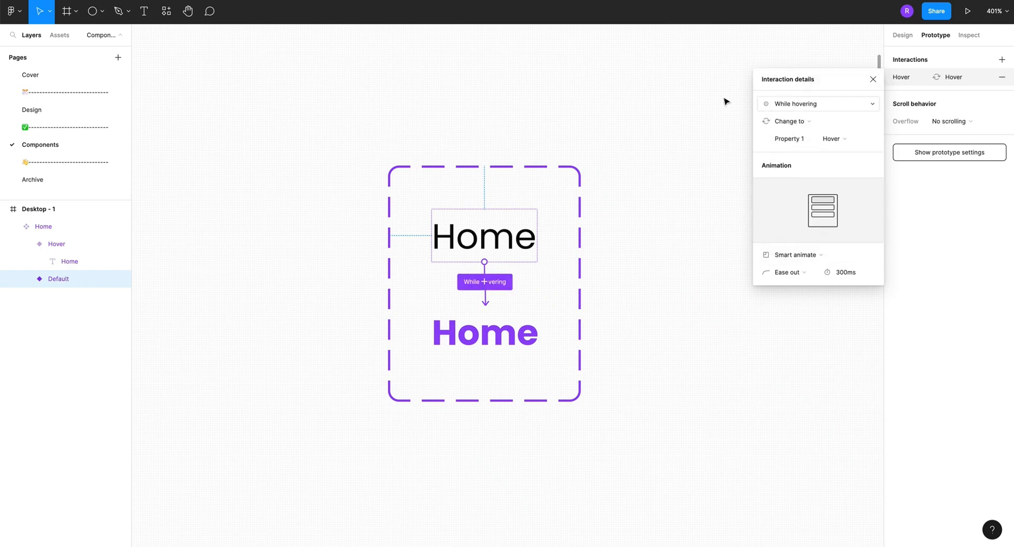
Check the default Home variant's While hovering interaction, and preview the Hero frame from the Design page
{"action": "left_click", "coordinate": [632, 175]}
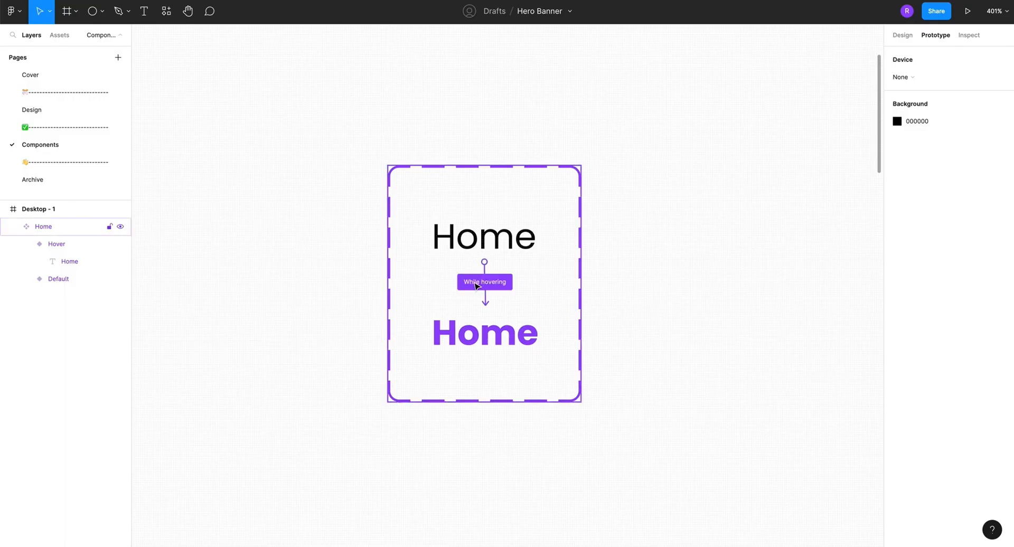
{"action": "left_click", "coordinate": [477, 279]}
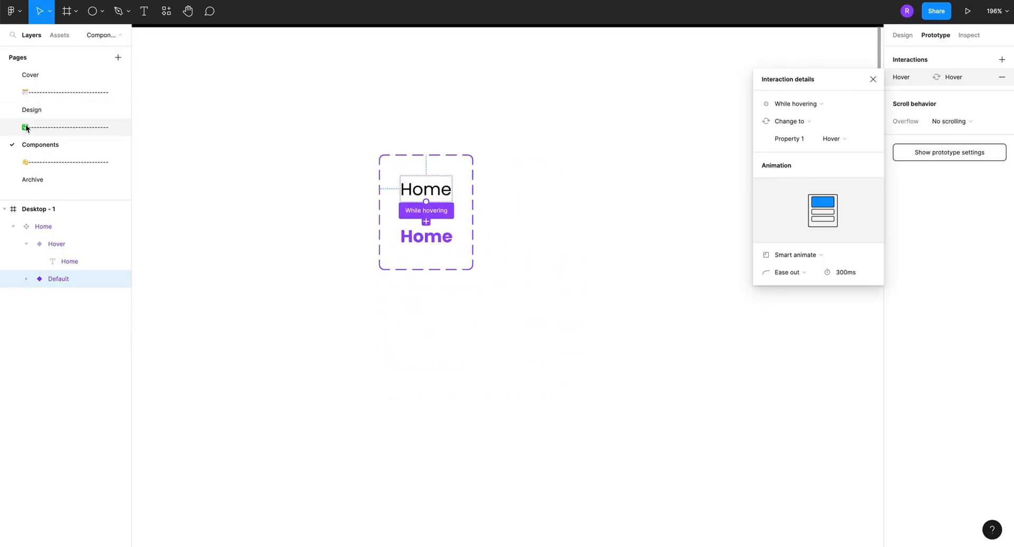
{"action": "left_click", "coordinate": [32, 110]}
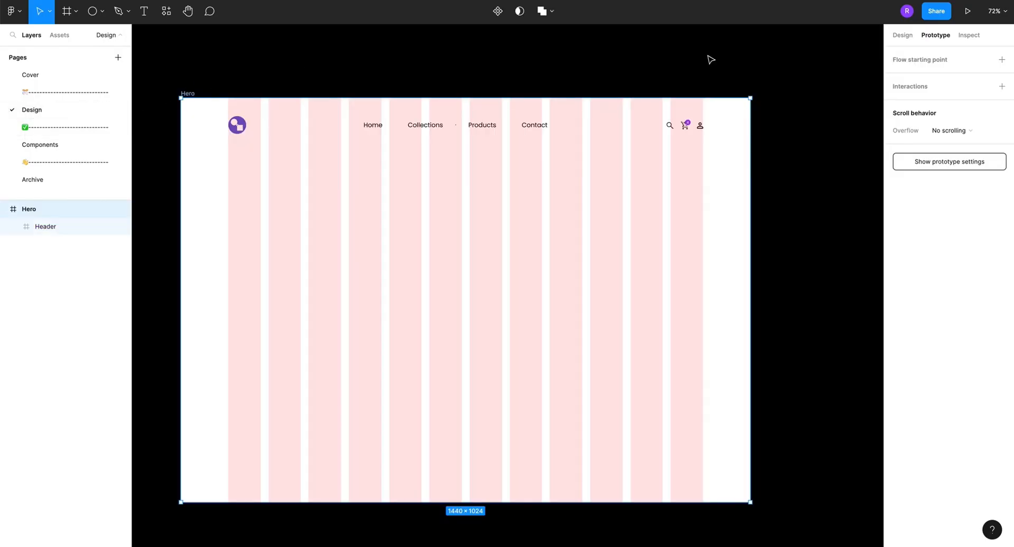
{"action": "left_click", "coordinate": [967, 13]}
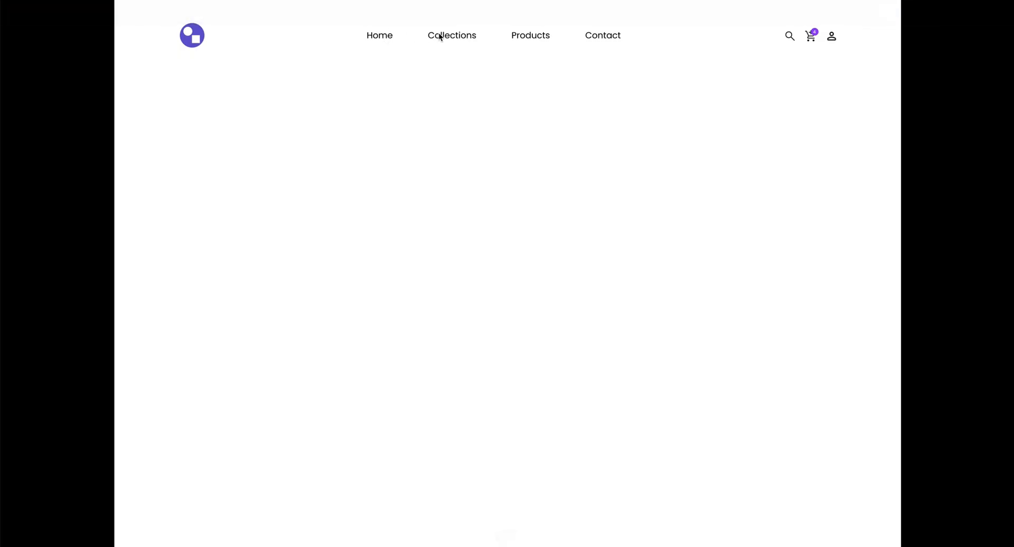
{"action": "key", "text": "Escape"}
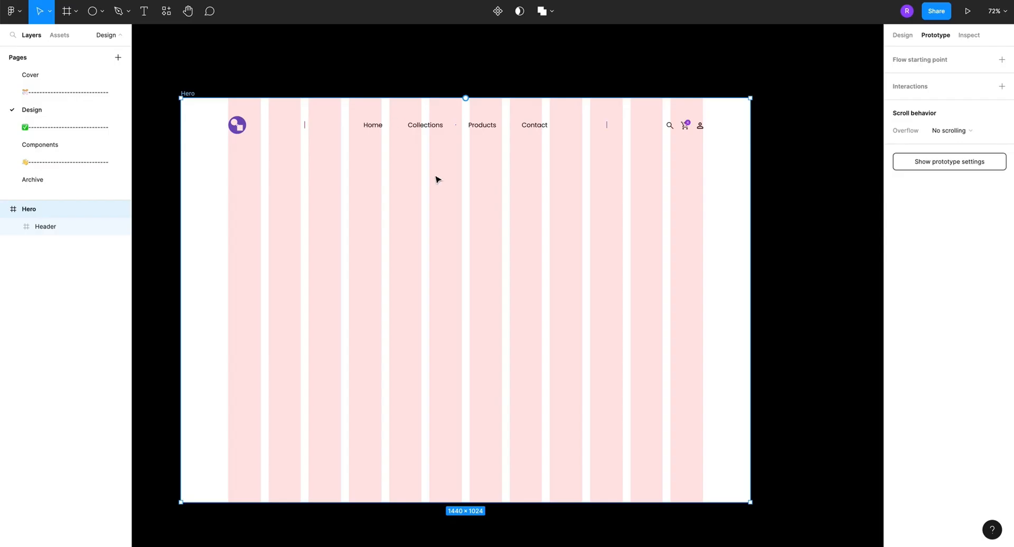
Ungroup the Menu frame in the header and check the menu items in the prototype preview
{"action": "left_click", "coordinate": [376, 124]}
{"action": "scroll", "coordinate": [376, 125], "scroll_direction": "up", "scroll_amount": 5}
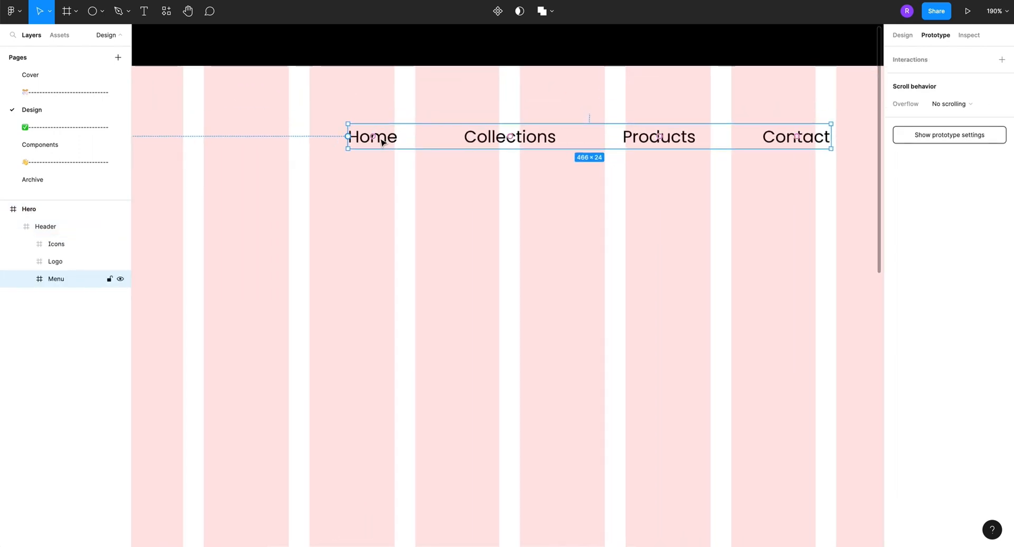
{"action": "left_click", "coordinate": [381, 142]}
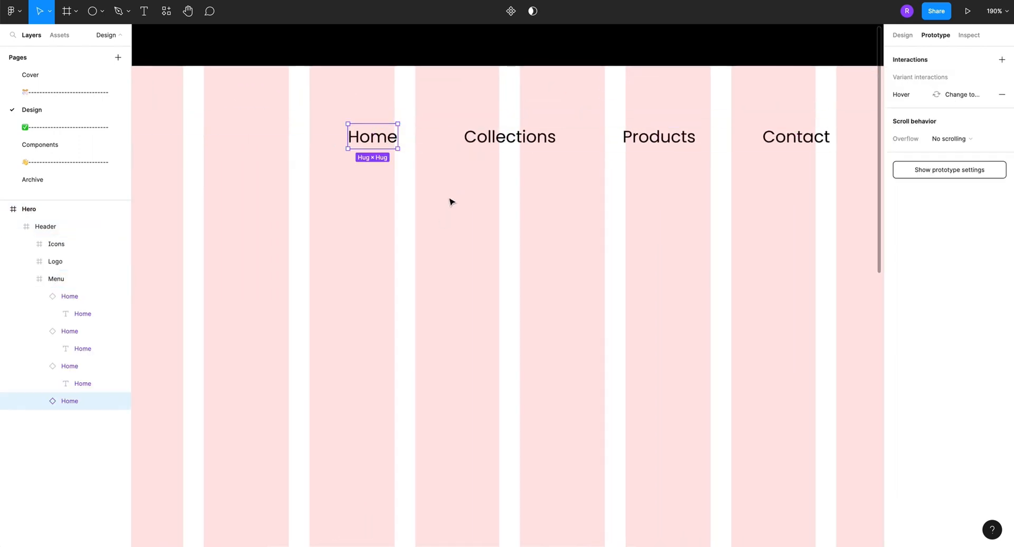
{"action": "left_click", "coordinate": [442, 144]}
{"action": "right_click", "coordinate": [442, 140]}
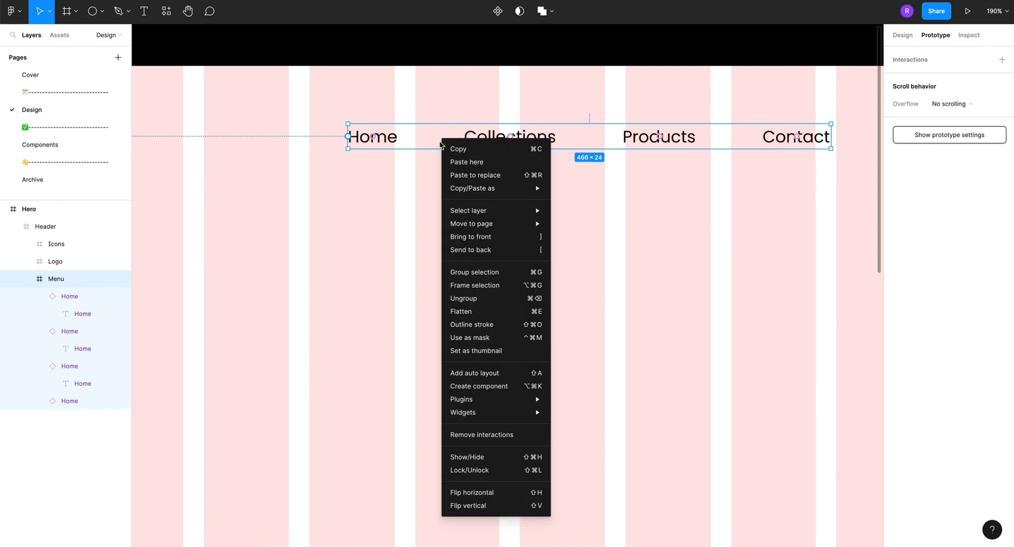
{"action": "left_click", "coordinate": [471, 301]}
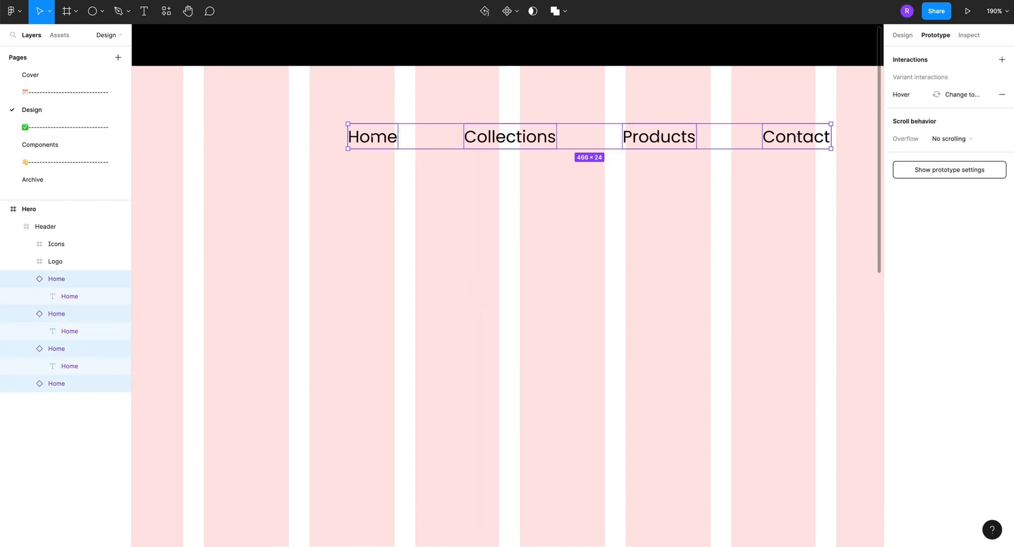
{"action": "left_click", "coordinate": [310, 0]}
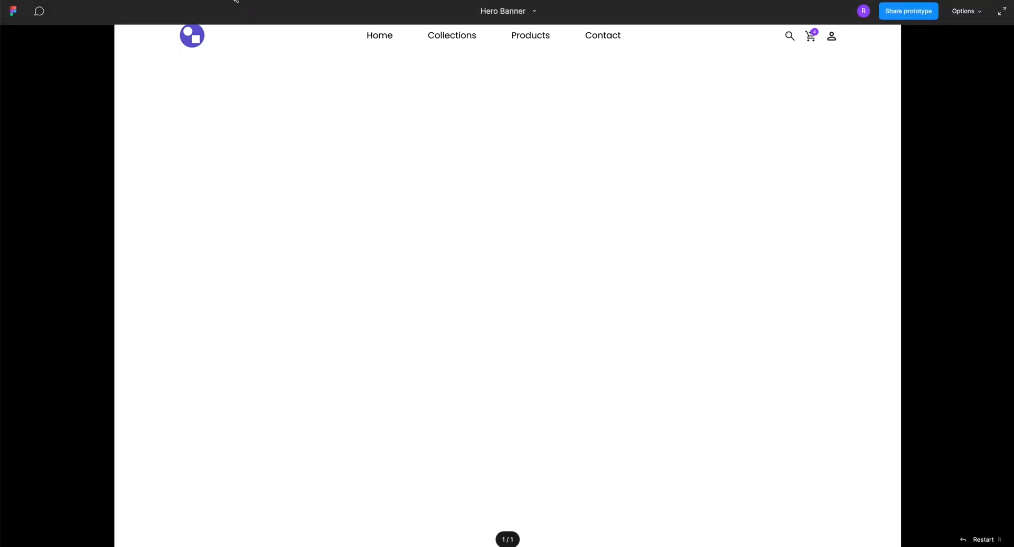
{"action": "left_click", "coordinate": [212, 1]}
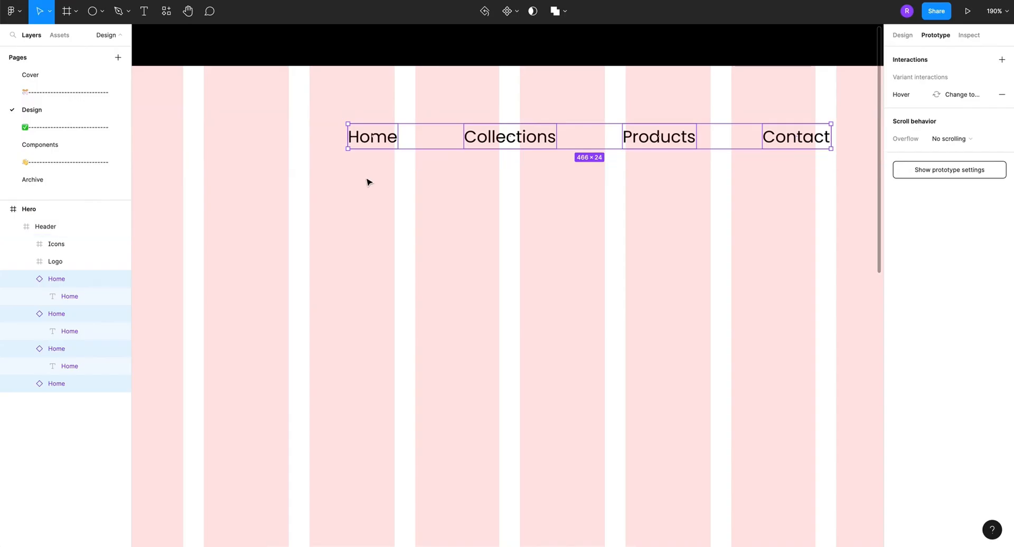
Undo the ungrouping of the header's Menu frame
{"action": "key", "text": "shift+1"}
{"action": "left_click", "coordinate": [341, 170]}
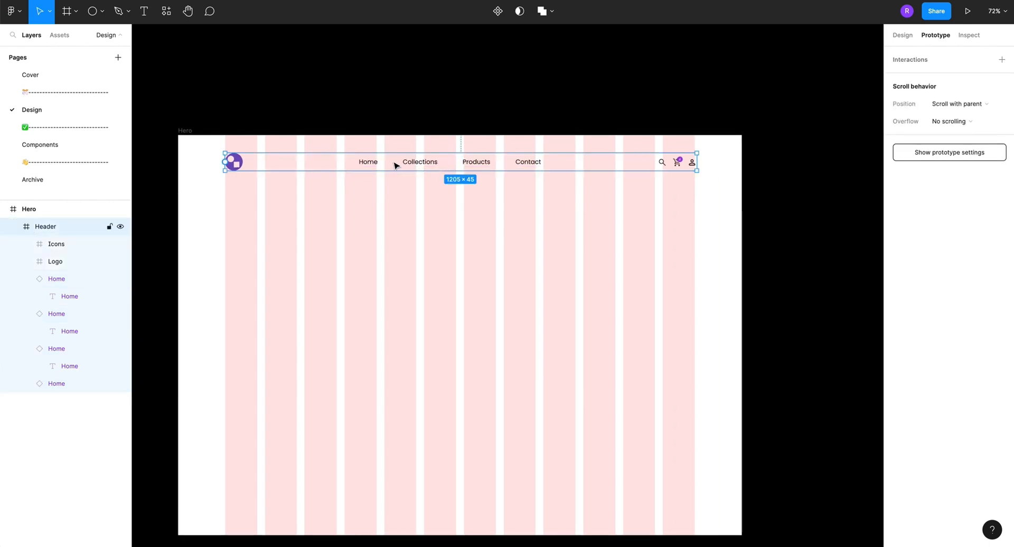
{"action": "key", "text": "ctrl+z"}
{"action": "key", "text": "ctrl+z"}
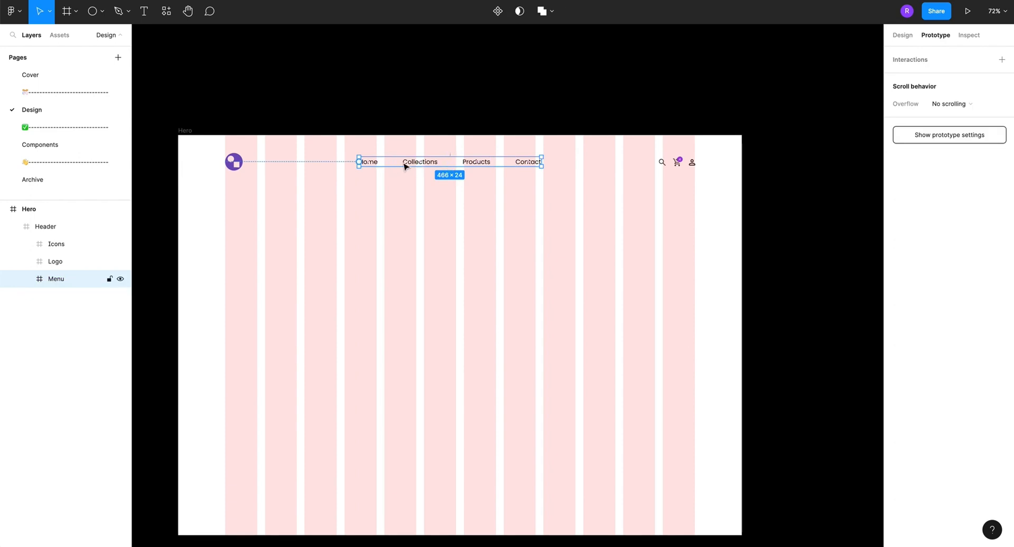
Release the four menu items from the Menu frame by ungrouping it, and check the header in the preview
{"action": "right_click", "coordinate": [405, 167]}
{"action": "left_click", "coordinate": [432, 318]}
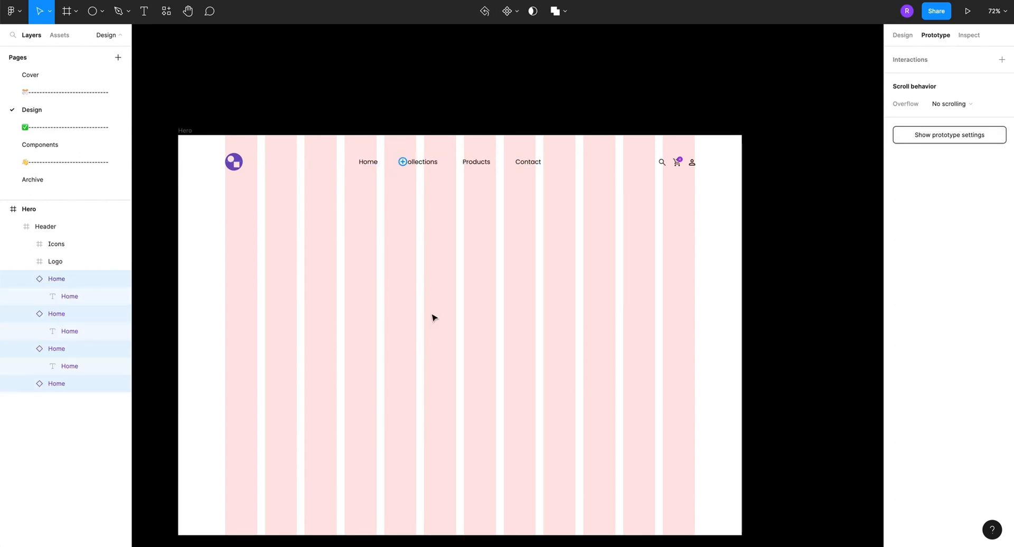
{"action": "left_click", "coordinate": [312, 0]}
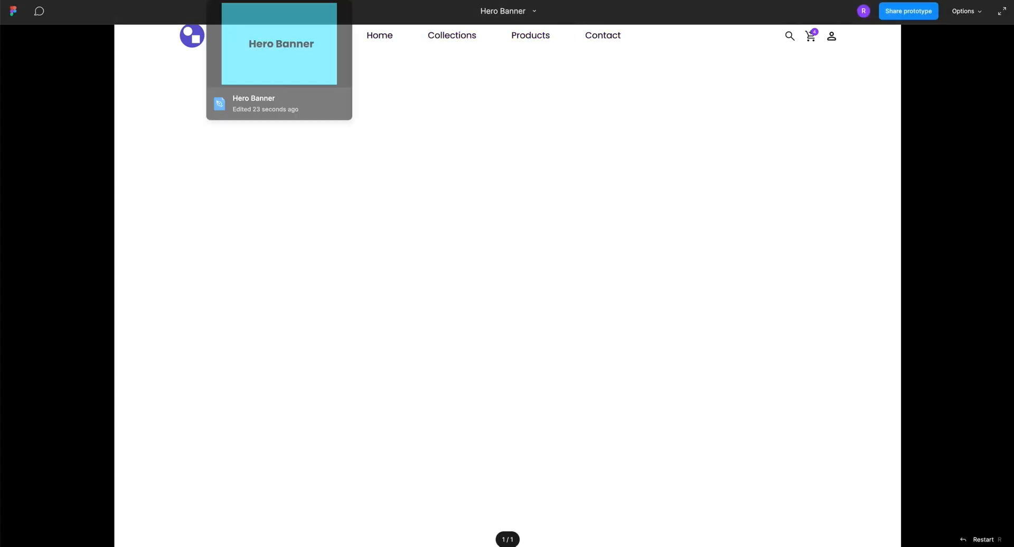
{"action": "left_click", "coordinate": [275, 1]}
{"action": "scroll", "coordinate": [314, 170], "scroll_direction": "down", "scroll_amount": 4}
{"action": "left_click", "coordinate": [315, 190]}
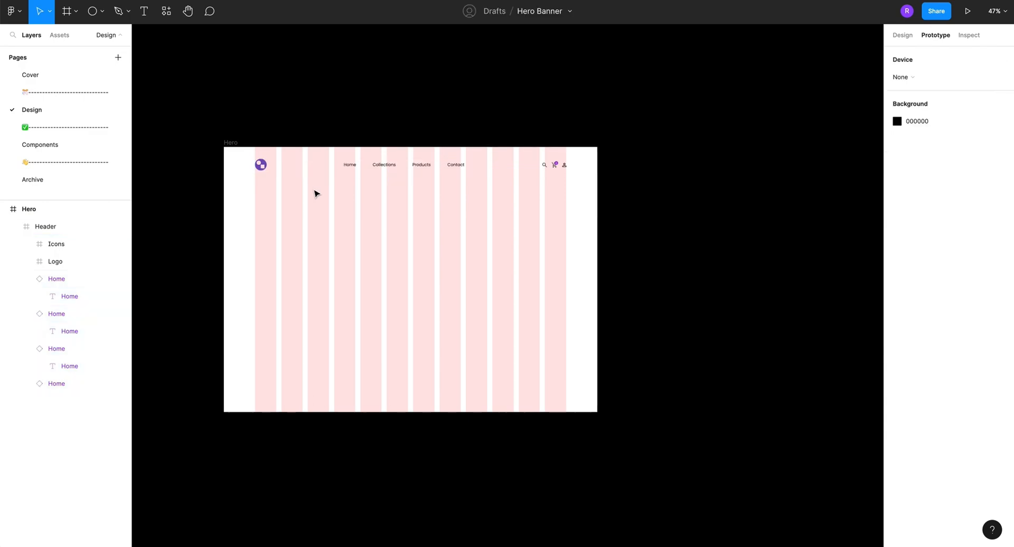
Consult the finished running shoes banner, and add the placeholder text "gufkhfdfygdshv" below the logo in the Hero frame
{"action": "left_click", "coordinate": [116, 0]}
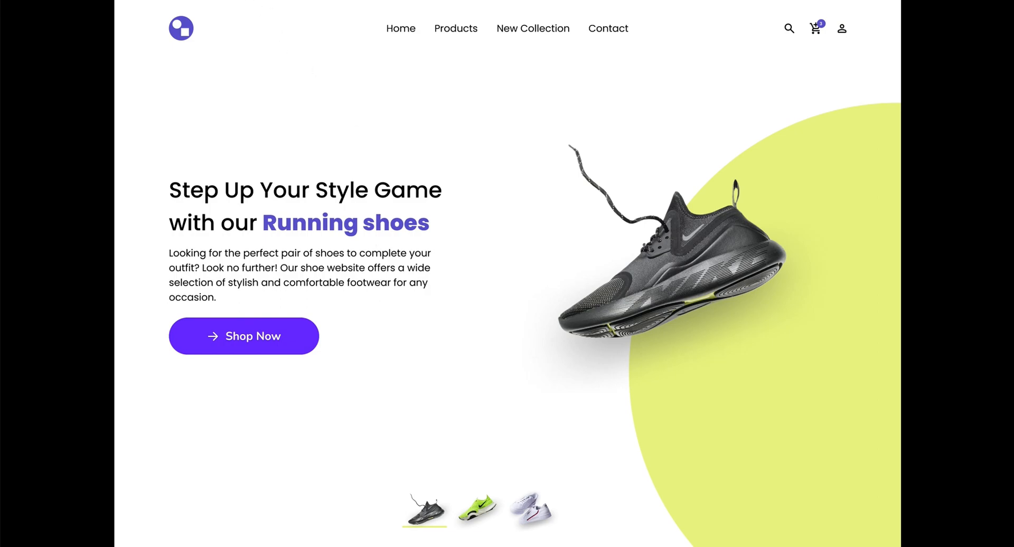
{"action": "left_click", "coordinate": [69, 1]}
{"action": "scroll", "coordinate": [350, 214], "scroll_direction": "left", "scroll_amount": 1}
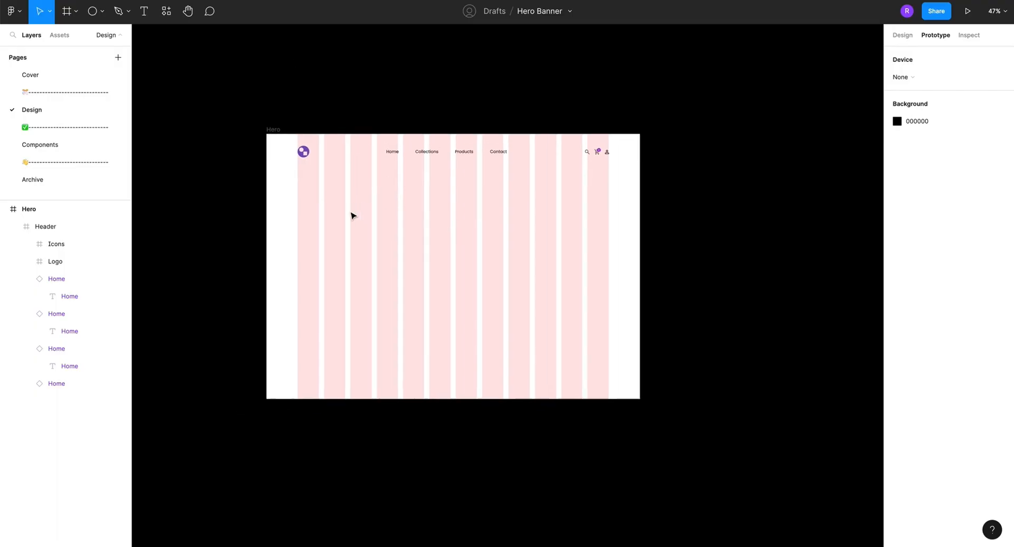
{"action": "key", "text": "t"}
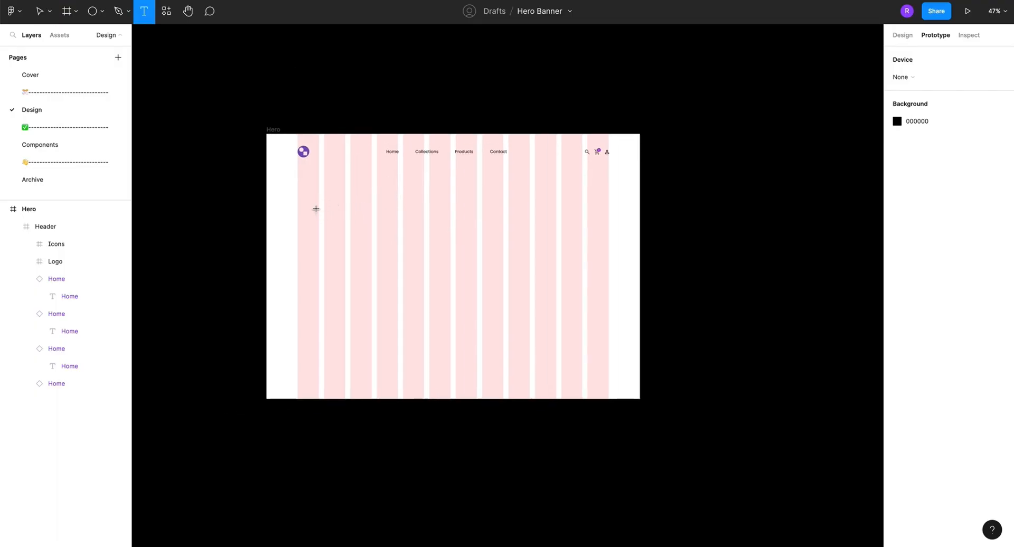
{"action": "left_click", "coordinate": [319, 209]}
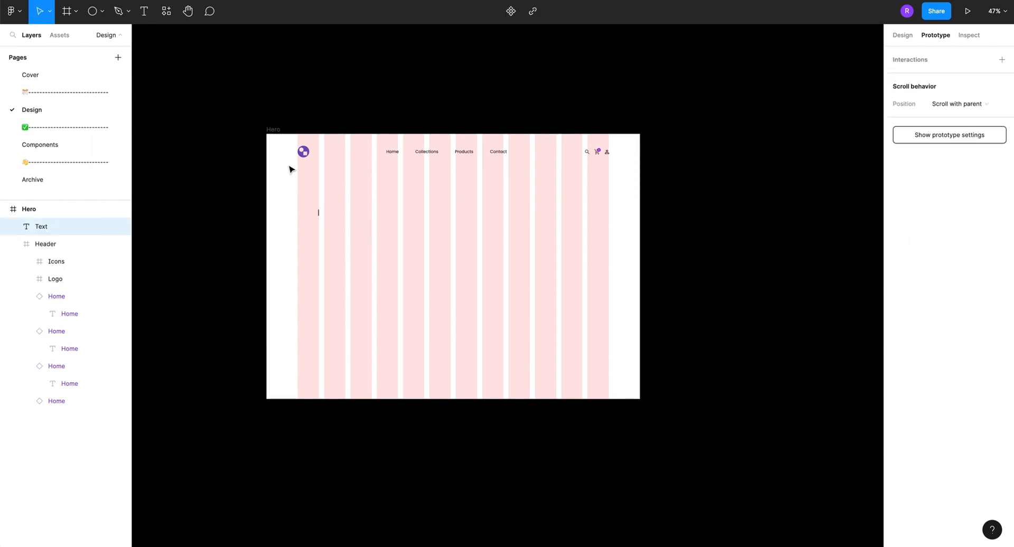
{"action": "scroll", "coordinate": [290, 168], "scroll_direction": "up", "scroll_amount": 5}
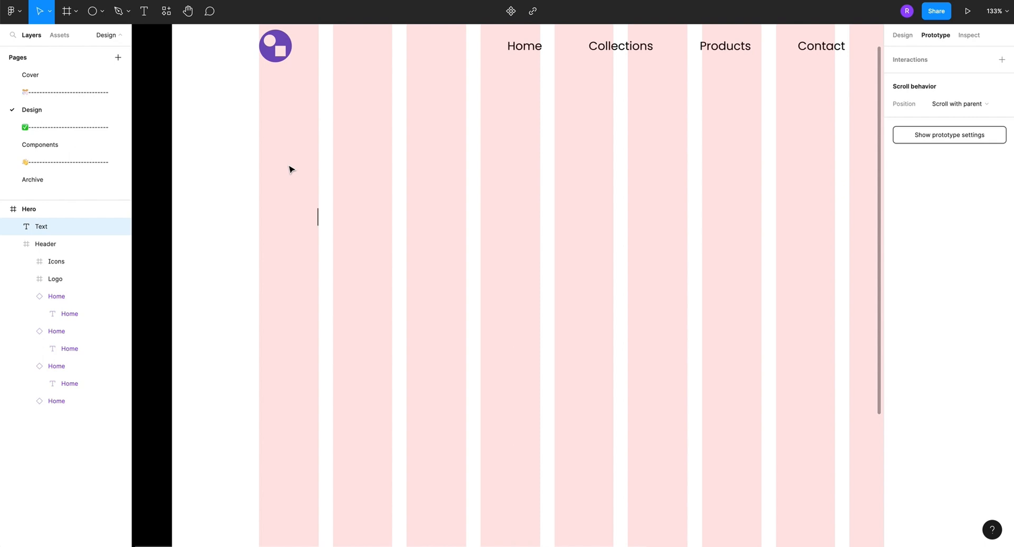
{"action": "type", "text": "gufkhfdfygdshv"}
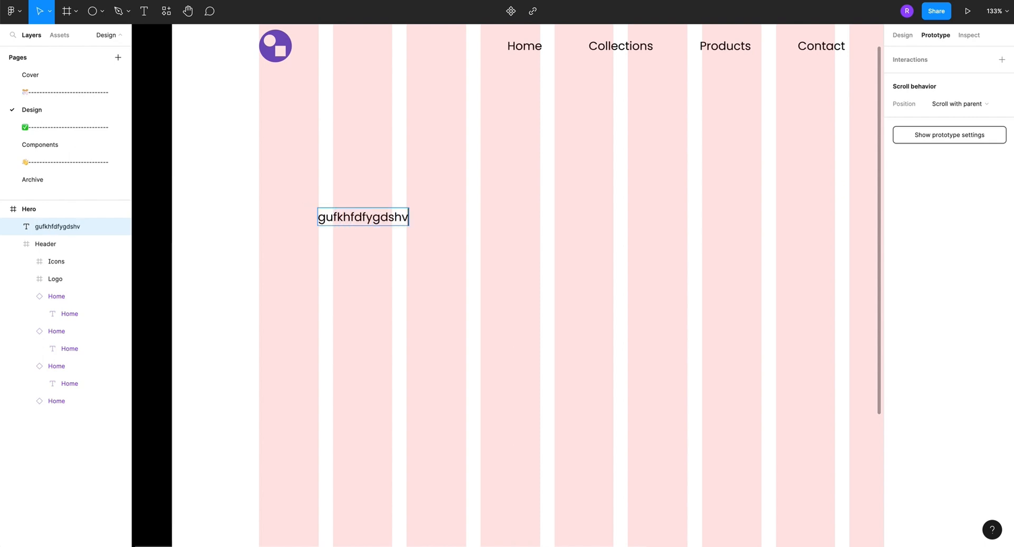
Finish editing the placeholder text in the Hero frame and show its design properties
{"action": "key", "text": "Escape"}
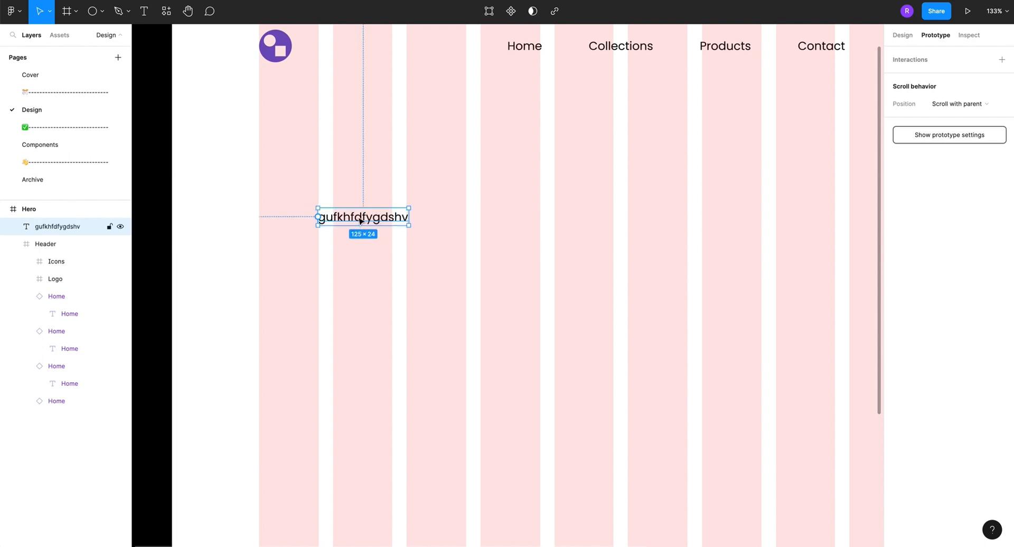
{"action": "right_click", "coordinate": [360, 221]}
{"action": "left_click", "coordinate": [902, 36]}
{"action": "left_click", "coordinate": [903, 36]}
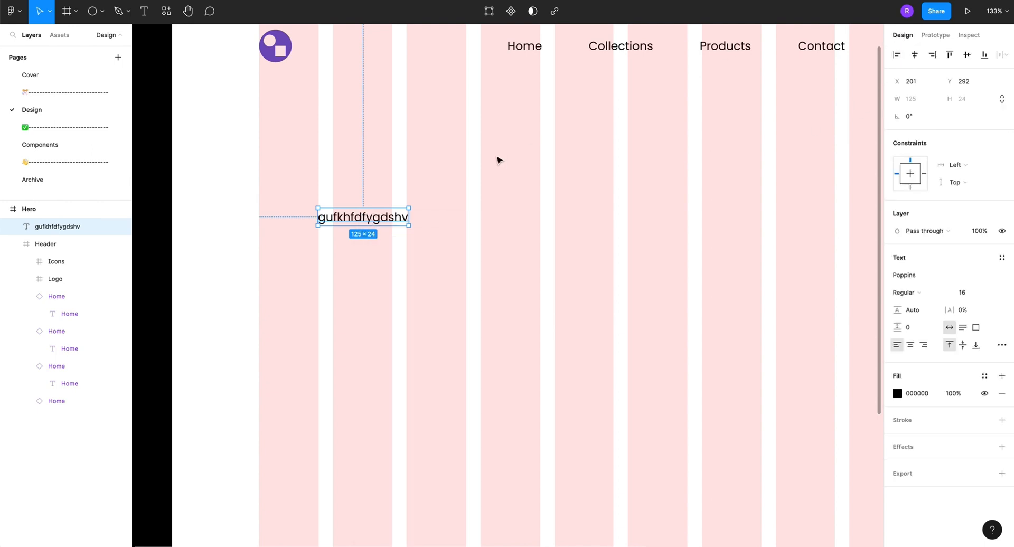
{"action": "right_click", "coordinate": [382, 222]}
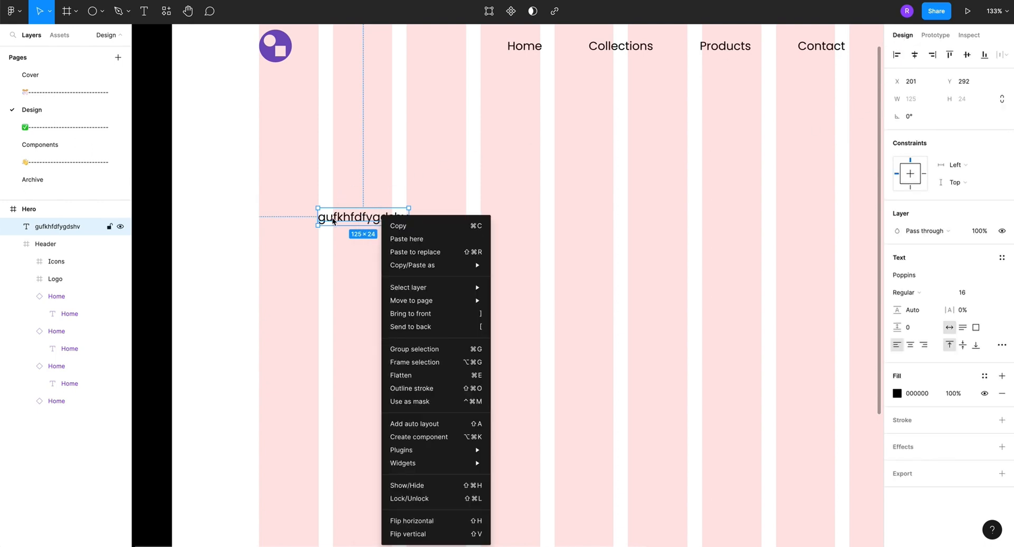
{"action": "key", "text": "Escape"}
Find the Content Reel plugin by searching for "ree", run it, and move its window clear of the properties
{"action": "left_click", "coordinate": [166, 11]}
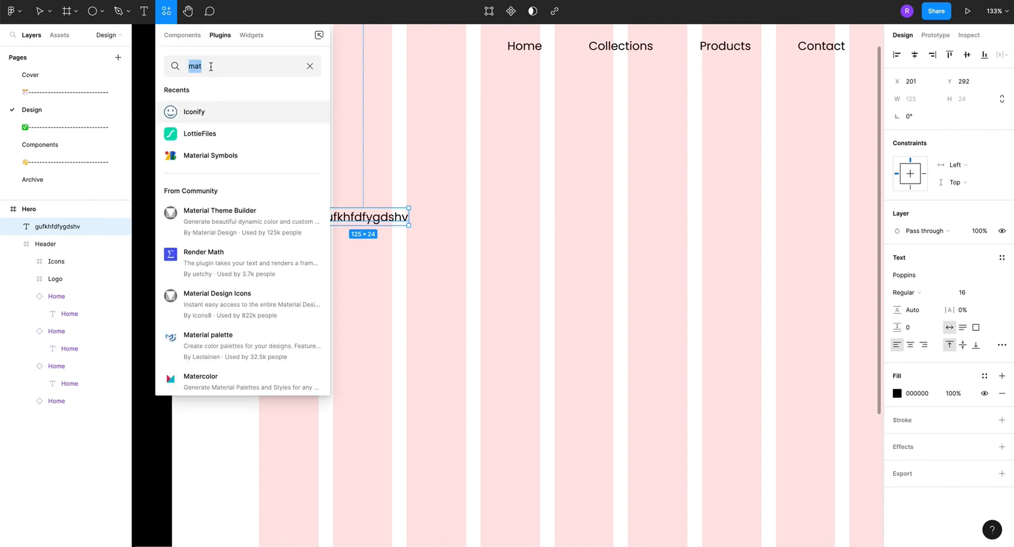
{"action": "type", "text": "ree"}
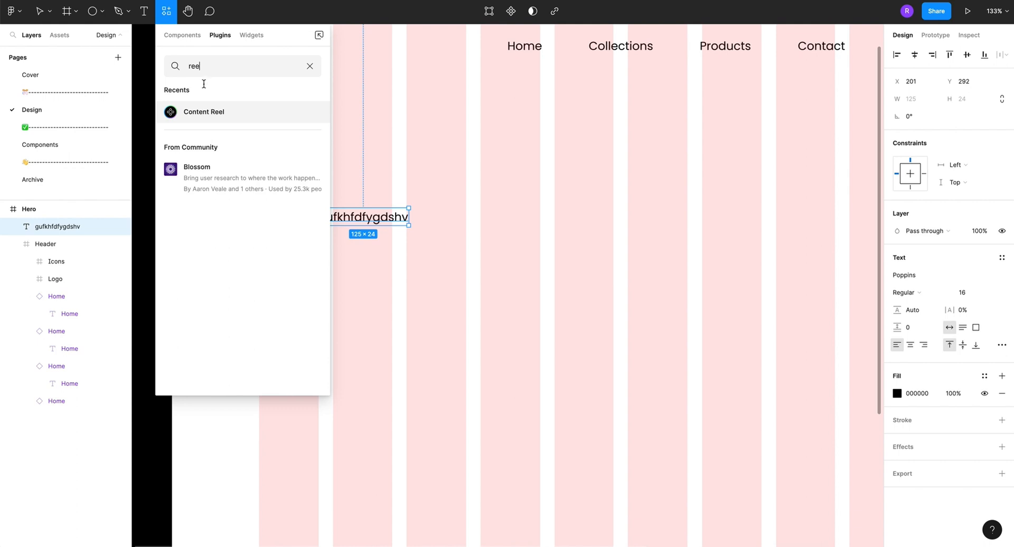
{"action": "left_click", "coordinate": [204, 112]}
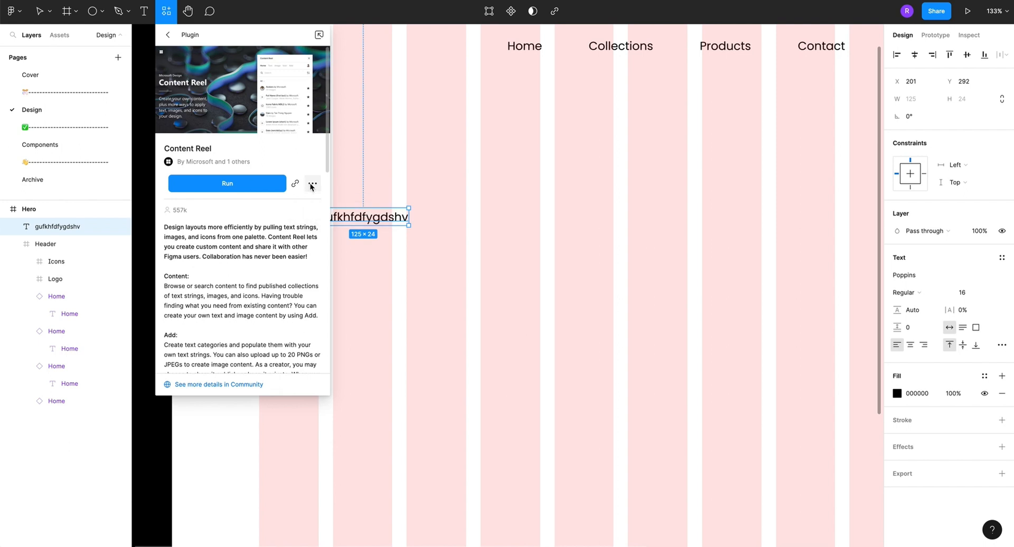
{"action": "left_click", "coordinate": [244, 183]}
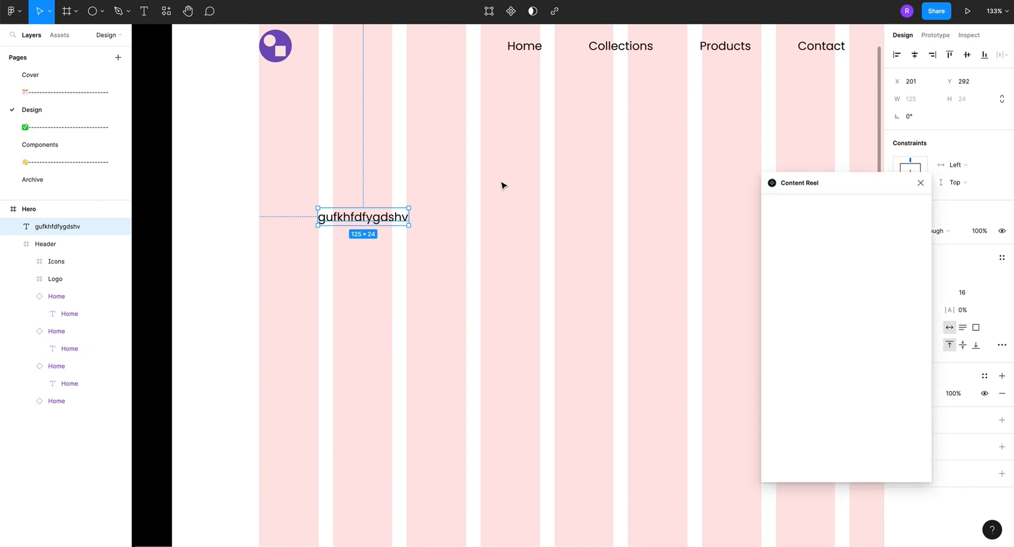
{"action": "left_click_drag", "start_coordinate": [832, 183], "coordinate": [719, 127]}
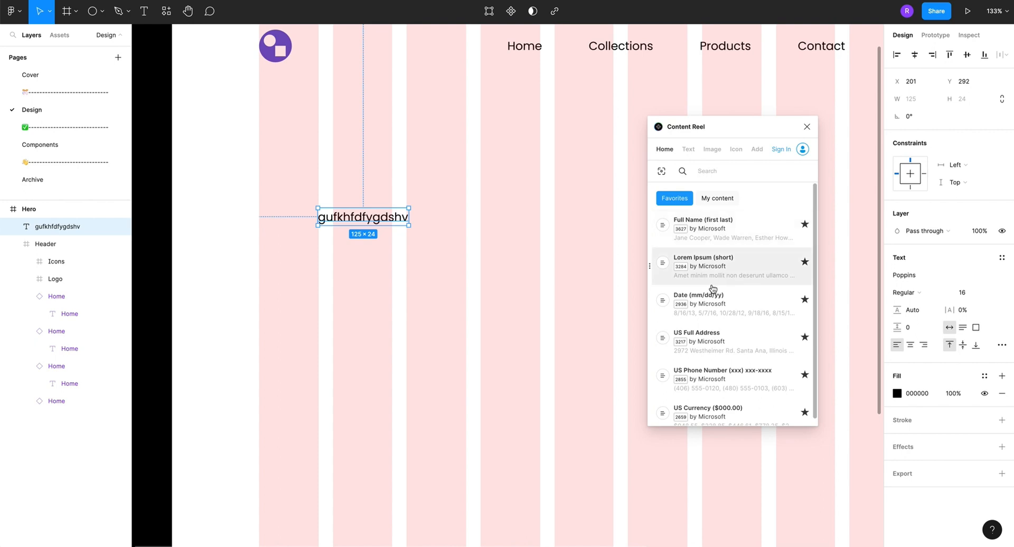
Fill the selected text with sample values from the Number (hundreds) text collection, trying 429, 798 and 877
{"action": "left_click", "coordinate": [693, 152]}
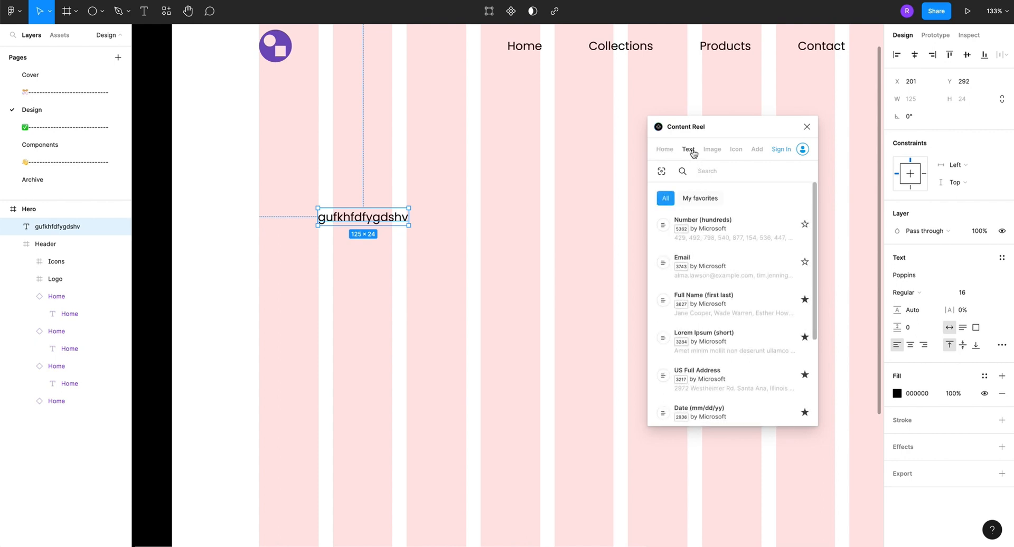
{"action": "scroll", "coordinate": [696, 278], "scroll_direction": "down", "scroll_amount": 1}
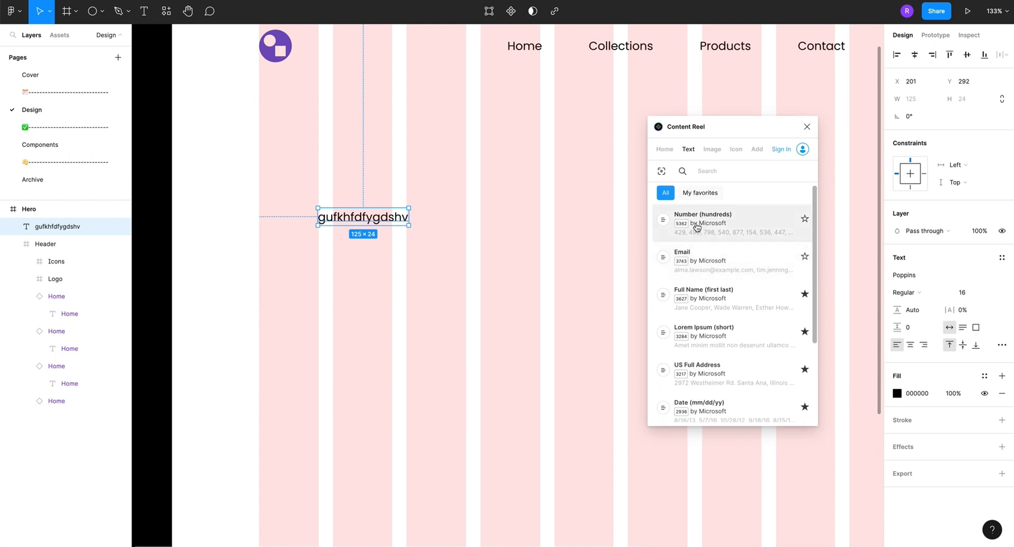
{"action": "left_click", "coordinate": [699, 226]}
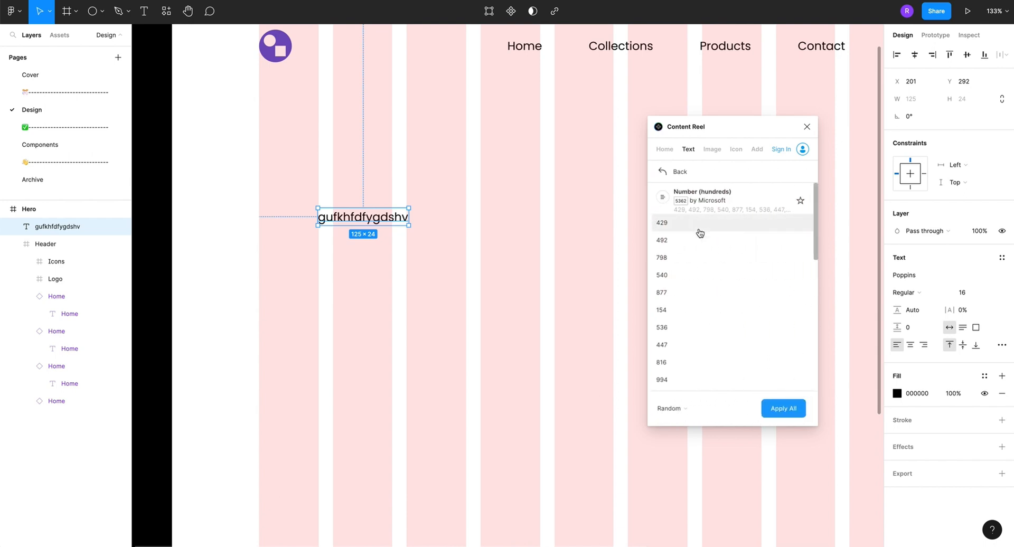
{"action": "left_click", "coordinate": [675, 226]}
{"action": "left_click", "coordinate": [673, 258]}
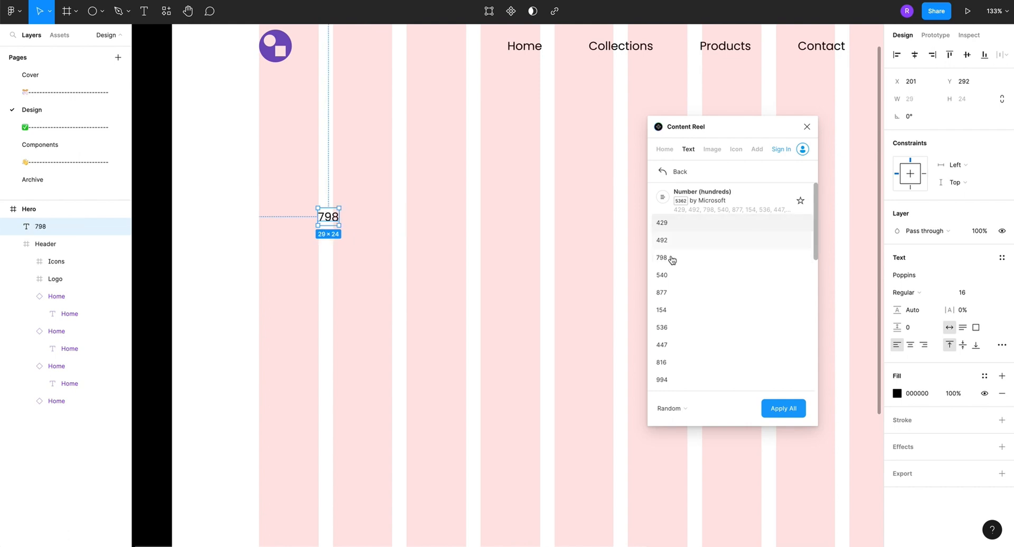
{"action": "left_click", "coordinate": [668, 293]}
Browse the plugin's image, icon and text collections for suitable placeholder content
{"action": "left_click", "coordinate": [704, 153]}
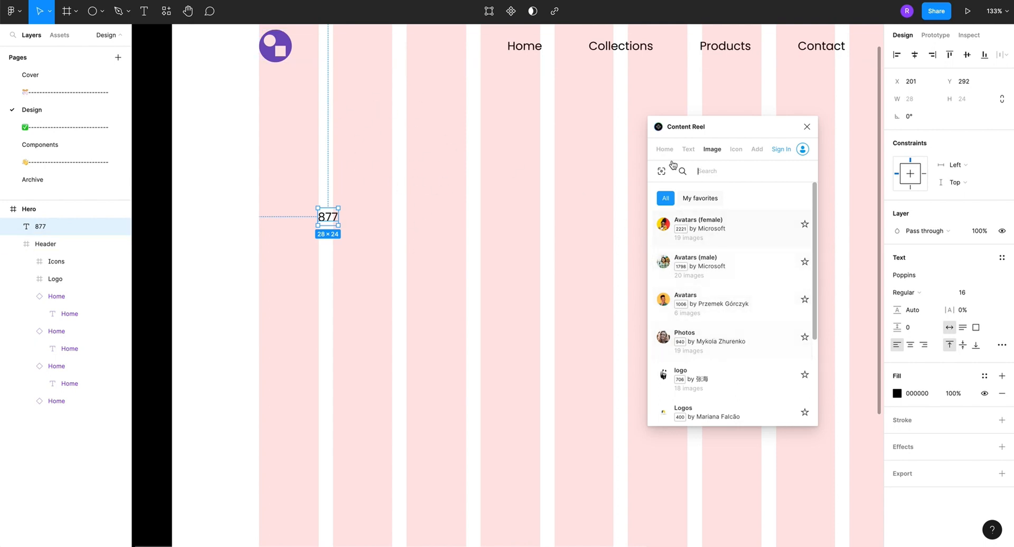
{"action": "left_click", "coordinate": [738, 150]}
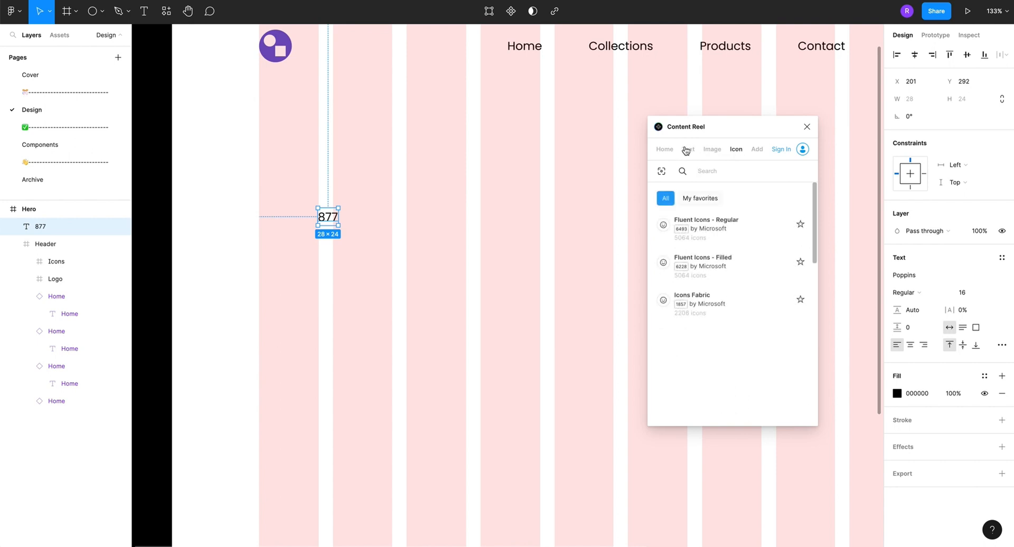
{"action": "left_click", "coordinate": [688, 151]}
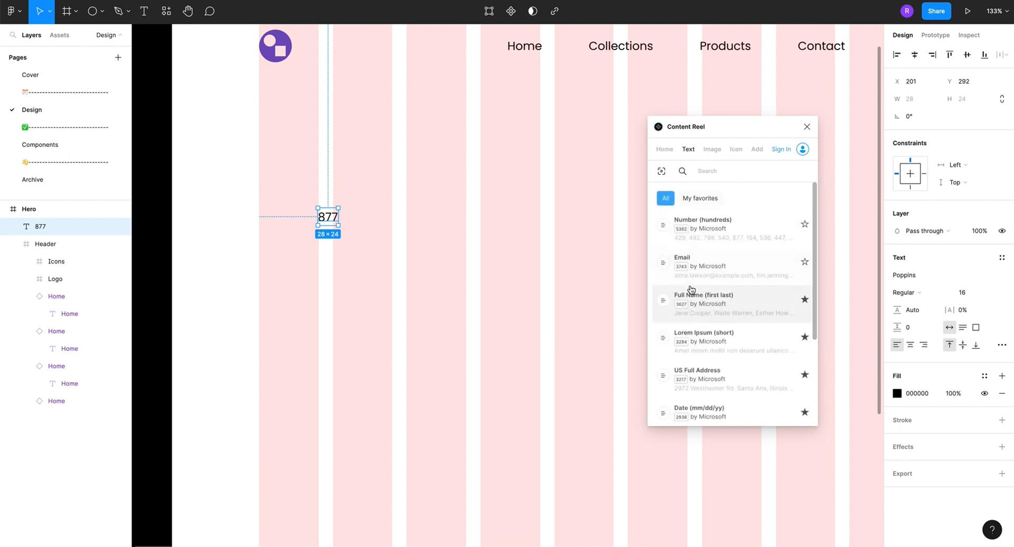
{"action": "scroll", "coordinate": [692, 296], "scroll_direction": "down", "scroll_amount": 2}
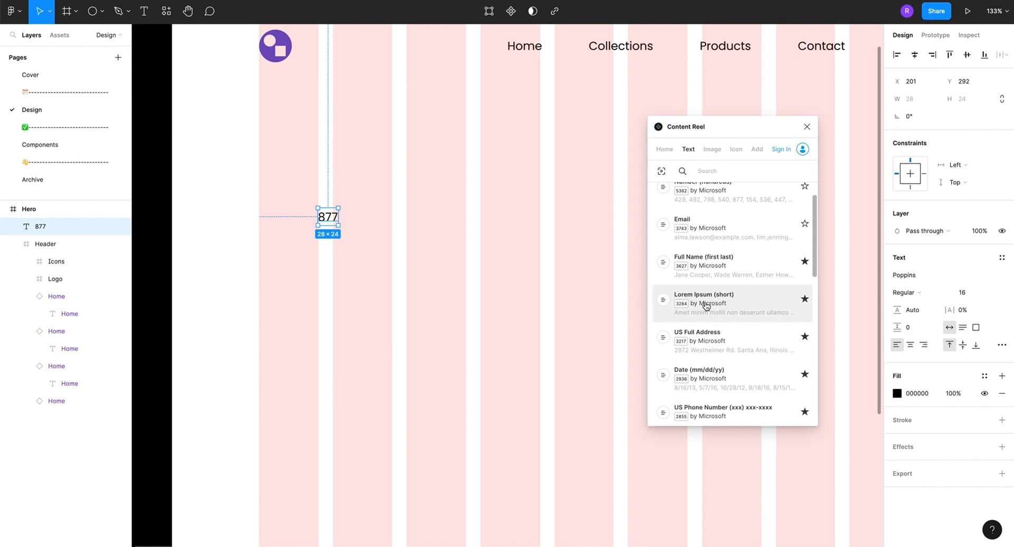
{"action": "scroll", "coordinate": [706, 305], "scroll_direction": "down", "scroll_amount": 5}
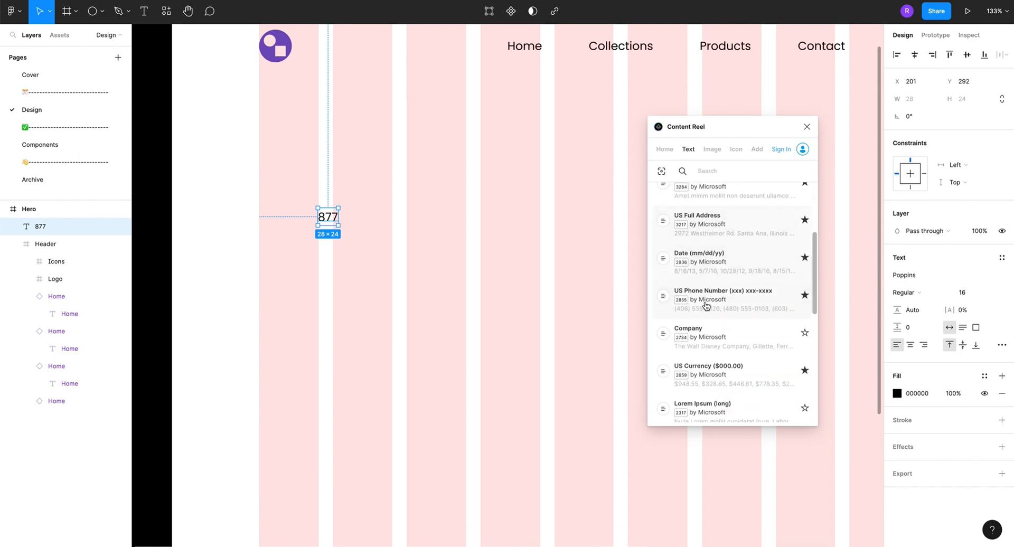
{"action": "scroll", "coordinate": [706, 213], "scroll_direction": "up", "scroll_amount": 3}
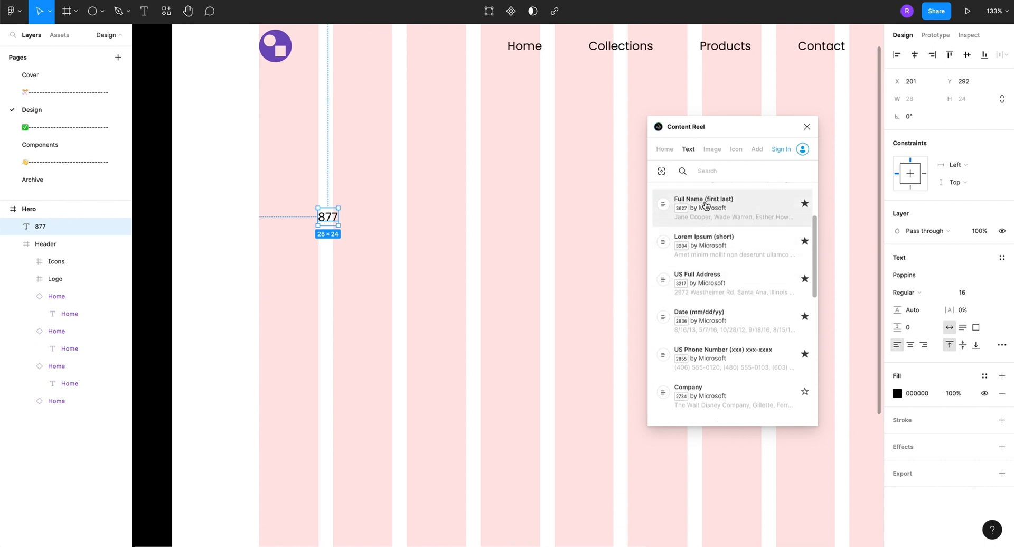
{"action": "scroll", "coordinate": [706, 222], "scroll_direction": "up", "scroll_amount": 2}
{"action": "scroll", "coordinate": [705, 250], "scroll_direction": "up", "scroll_amount": 2}
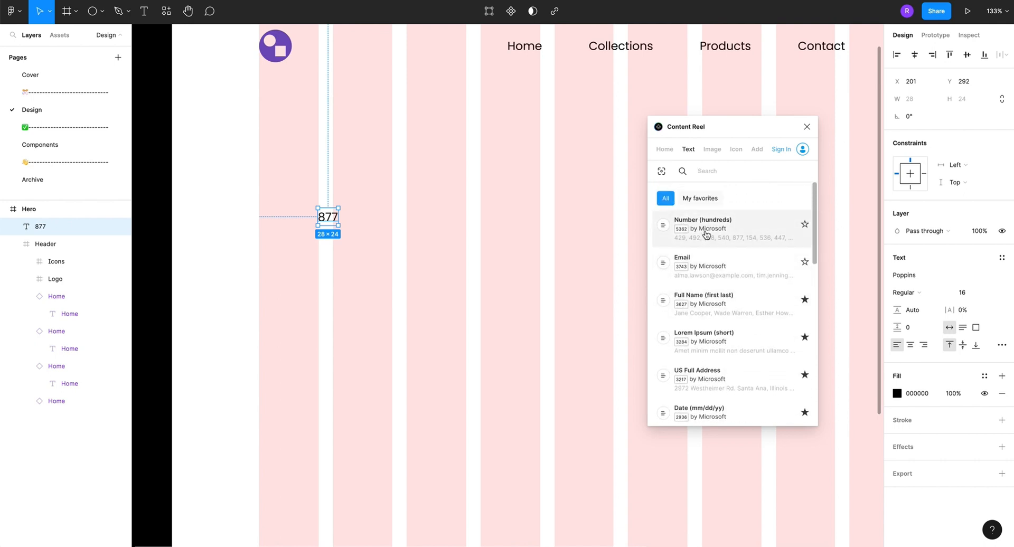
Apply the Lorem Ipsum (short) content to the selected text and close the plugin
{"action": "left_click", "coordinate": [708, 346]}
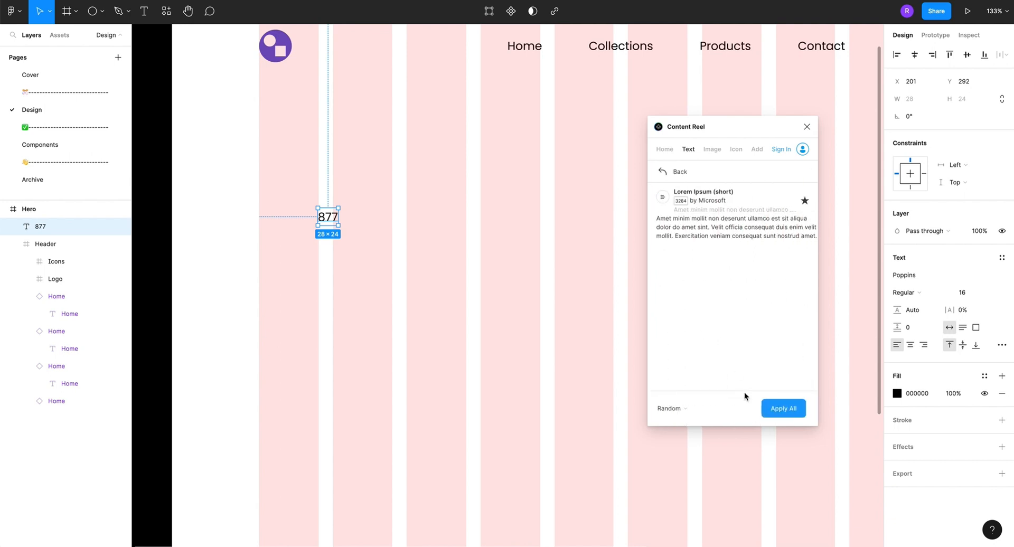
{"action": "left_click", "coordinate": [772, 409]}
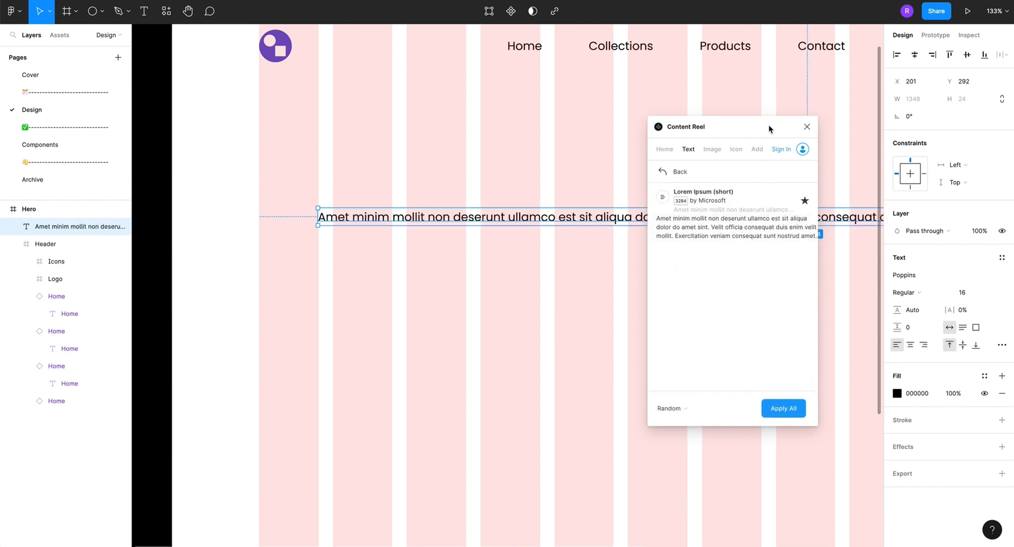
{"action": "left_click", "coordinate": [807, 127]}
Narrow the lorem ipsum text box to a width of 306 so it wraps into a paragraph inside the Hero frame
{"action": "scroll", "coordinate": [668, 163], "scroll_direction": "down", "scroll_amount": 5}
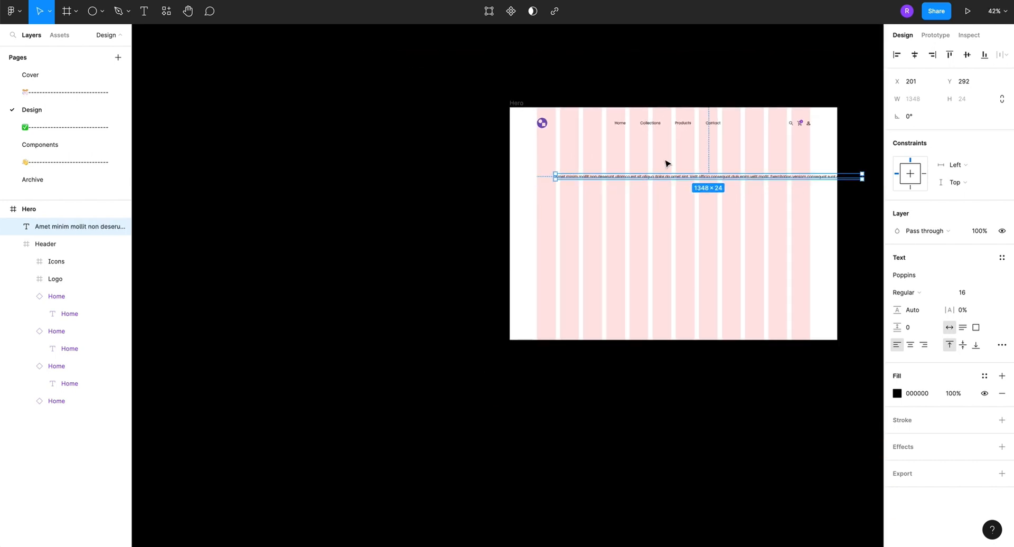
{"action": "scroll", "coordinate": [666, 164], "scroll_direction": "right", "scroll_amount": 3}
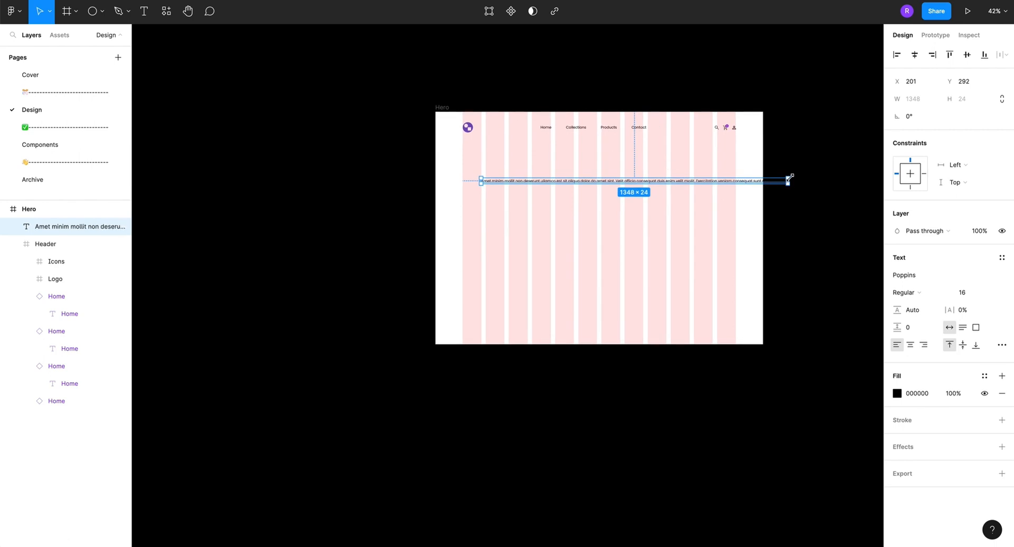
{"action": "left_click_drag", "start_coordinate": [792, 180], "coordinate": [551, 181]}
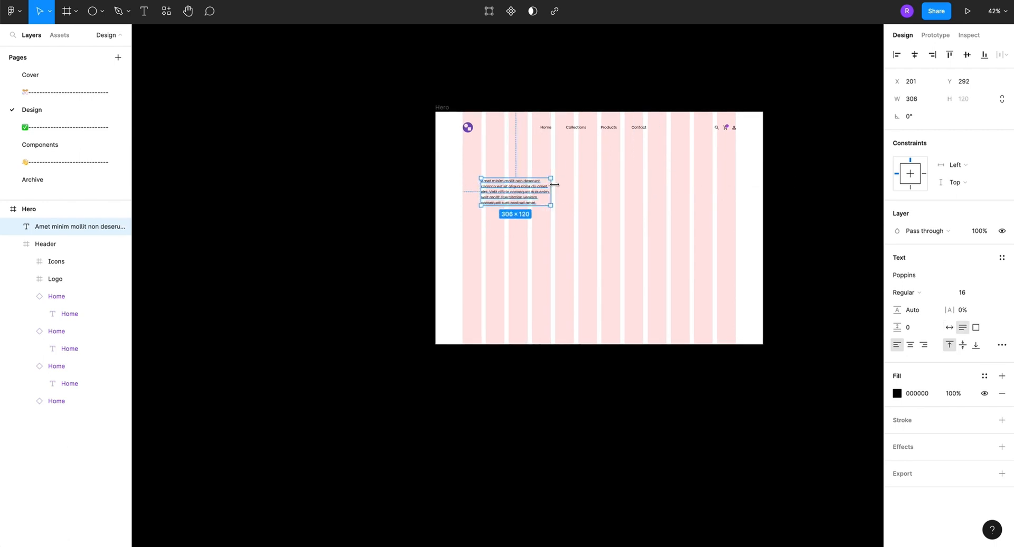
{"action": "scroll", "coordinate": [557, 177], "scroll_direction": "up", "scroll_amount": 2}
{"action": "scroll", "coordinate": [560, 169], "scroll_direction": "up", "scroll_amount": 2}
{"action": "scroll", "coordinate": [561, 160], "scroll_direction": "up", "scroll_amount": 5}
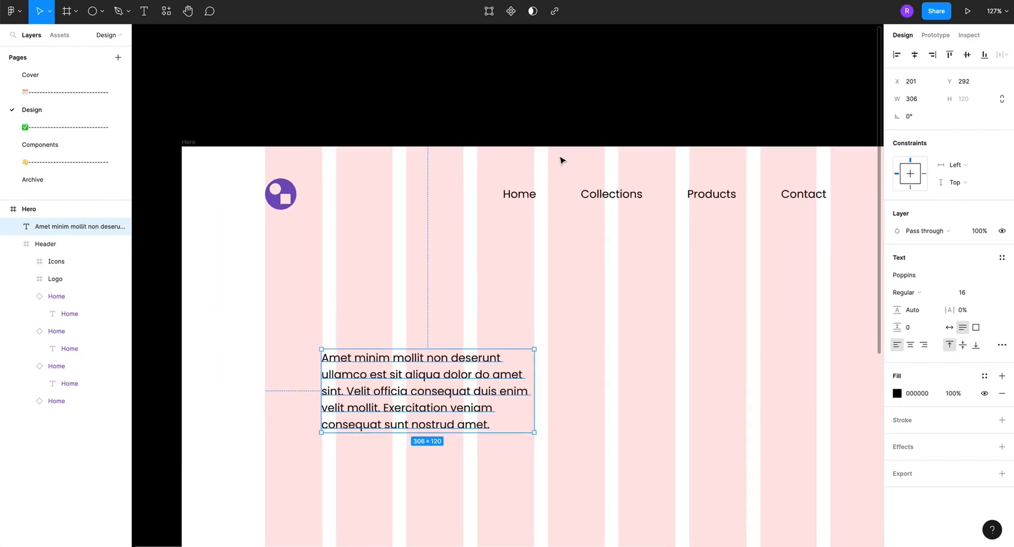
Duplicate the lorem ipsum paragraph and place the copy just below the original, at about X 206, Y 461
{"action": "scroll", "coordinate": [434, 236], "scroll_direction": "down", "scroll_amount": 3}
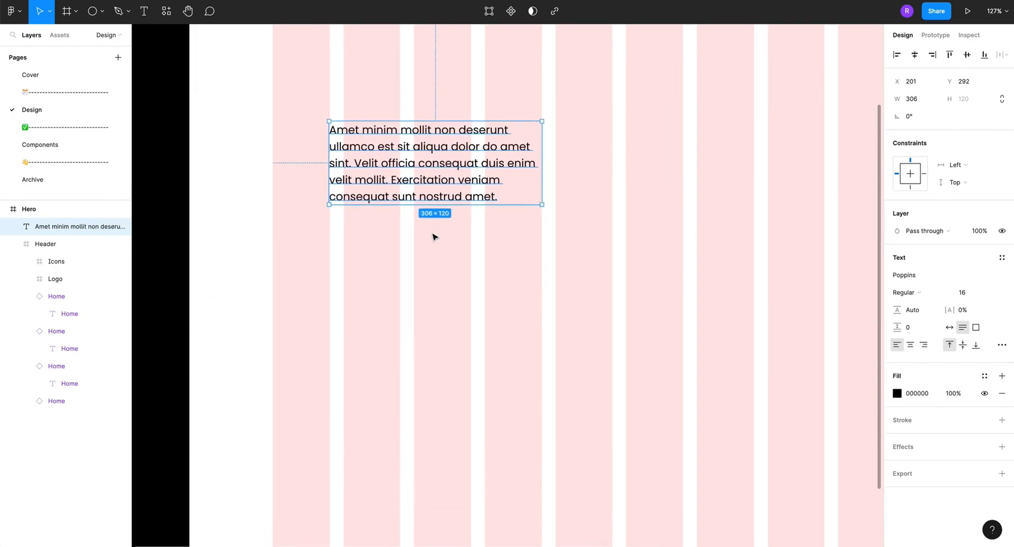
{"action": "left_click_drag", "start_coordinate": [386, 159], "coordinate": [387, 278], "text": "alt"}
{"action": "key", "text": "ctrl+z"}
{"action": "left_click_drag", "start_coordinate": [392, 164], "coordinate": [396, 281], "text": "alt"}
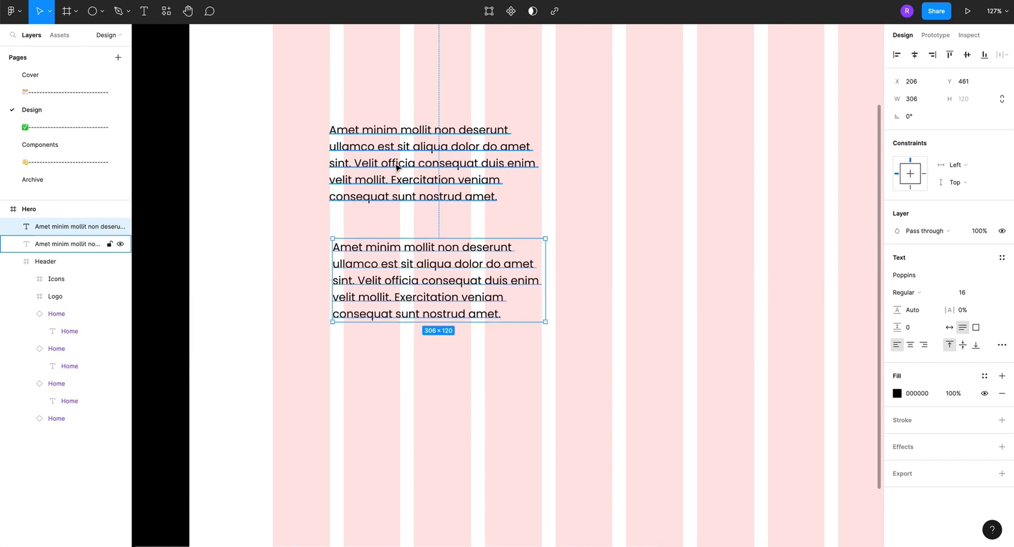
Shorten the upper paragraph to "Amet minim mollit non deserunt ullamco"
{"action": "left_click", "coordinate": [367, 161]}
{"action": "key", "text": "Return"}
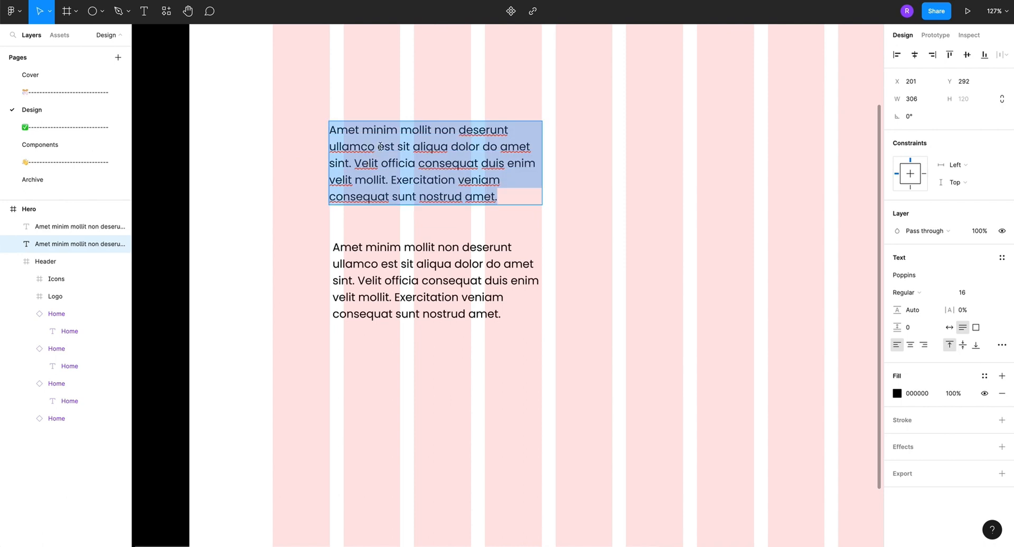
{"action": "left_click_drag", "start_coordinate": [379, 145], "coordinate": [557, 211]}
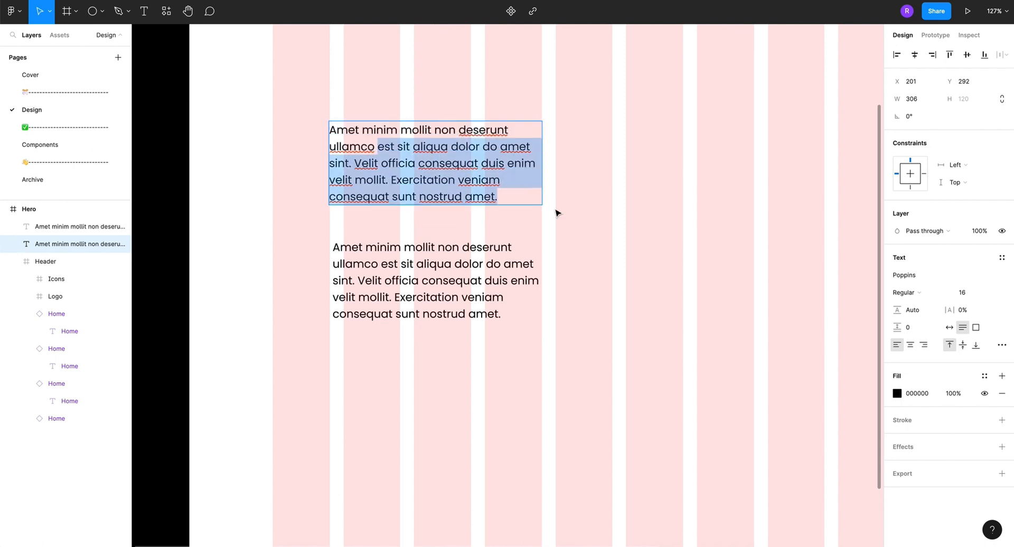
{"action": "key", "text": "BackSpace"}
{"action": "key", "text": "Escape"}
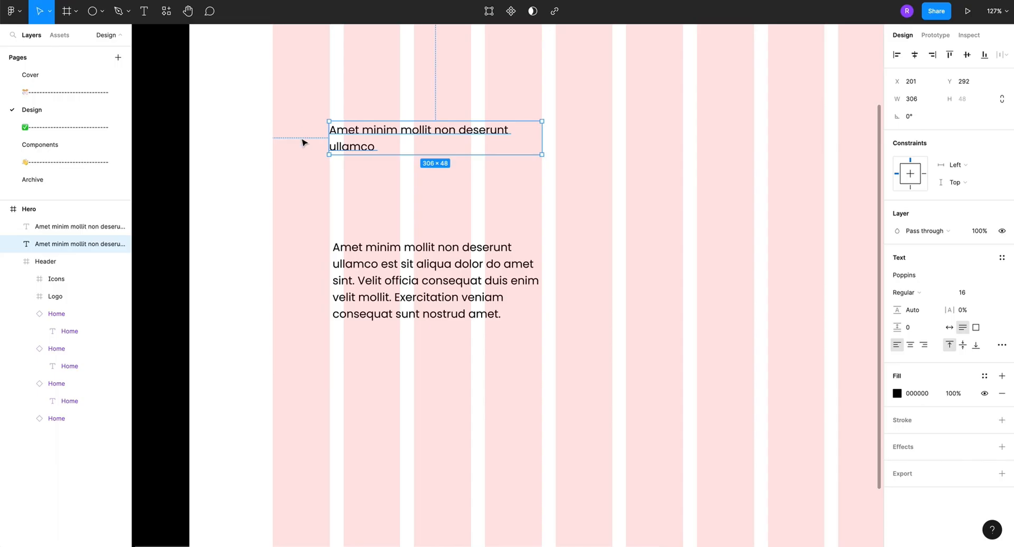
Replace the upper text's wording with "Step Up"
{"action": "double_click", "coordinate": [366, 140]}
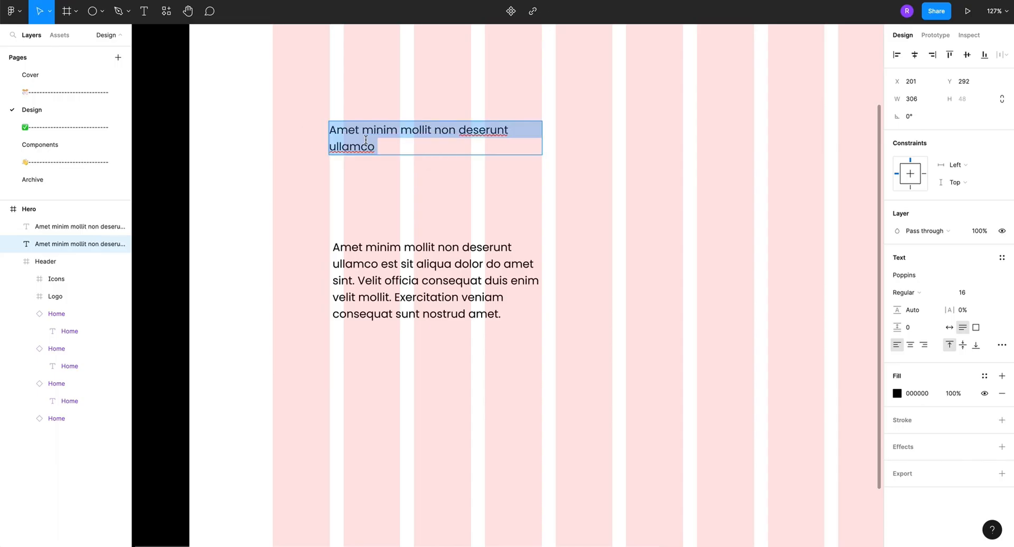
{"action": "type", "text": "Sty"}
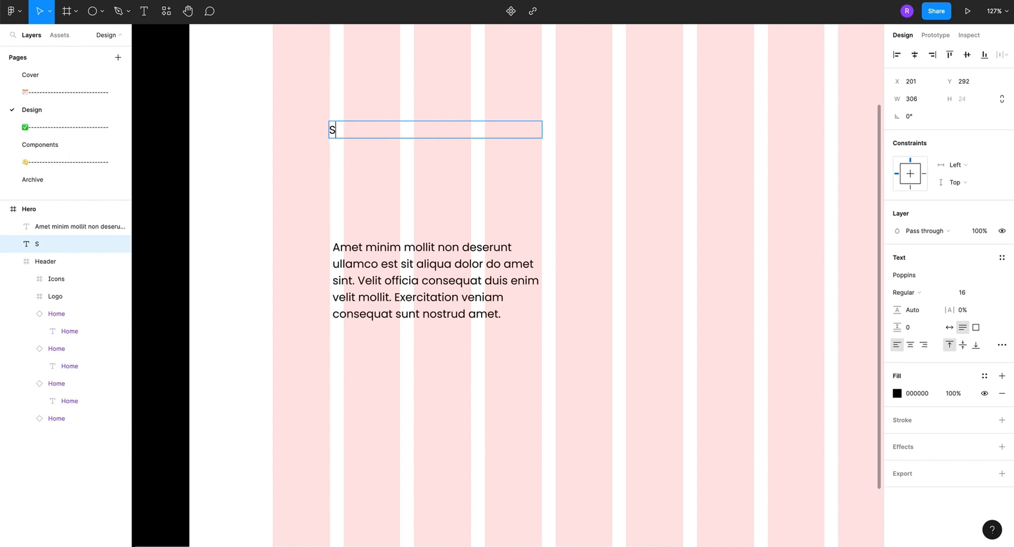
{"action": "type", "text": "et"}
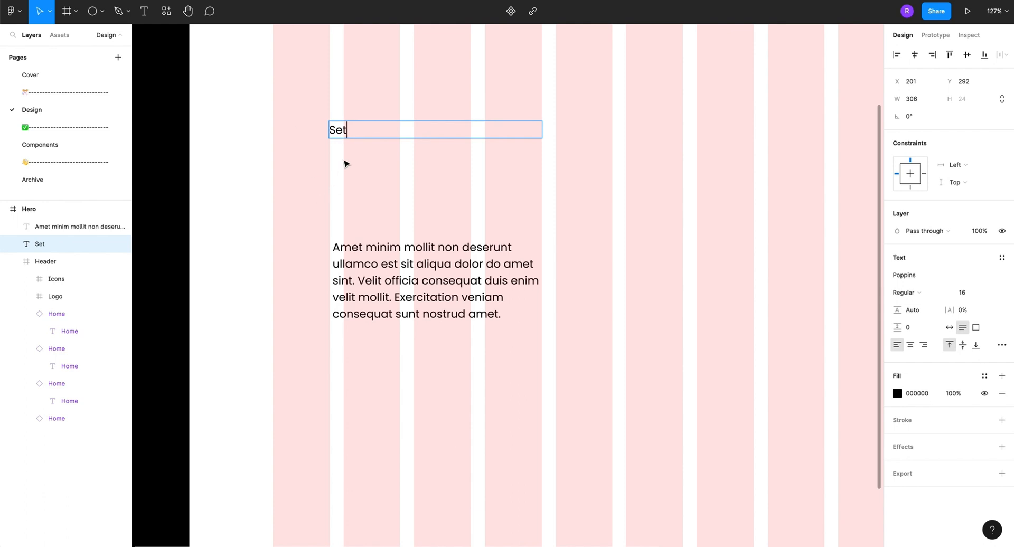
{"action": "key", "text": "BackSpace"}
{"action": "type", "text": "et"}
{"action": "key", "text": "BackSpace"}
{"action": "key", "text": "BackSpace"}
{"action": "key", "text": "BackSpace"}
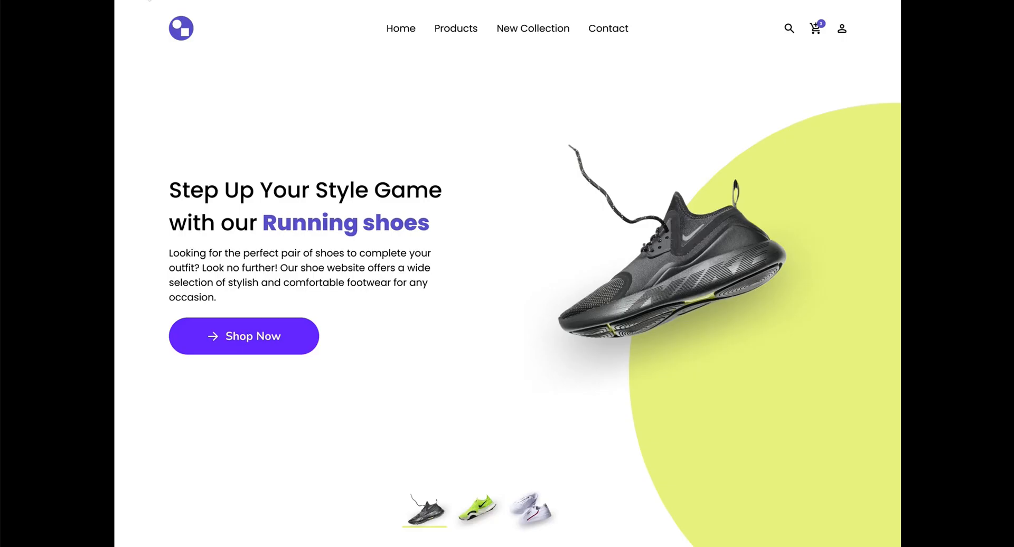
{"action": "mouse_move", "coordinate": [240, 1]}
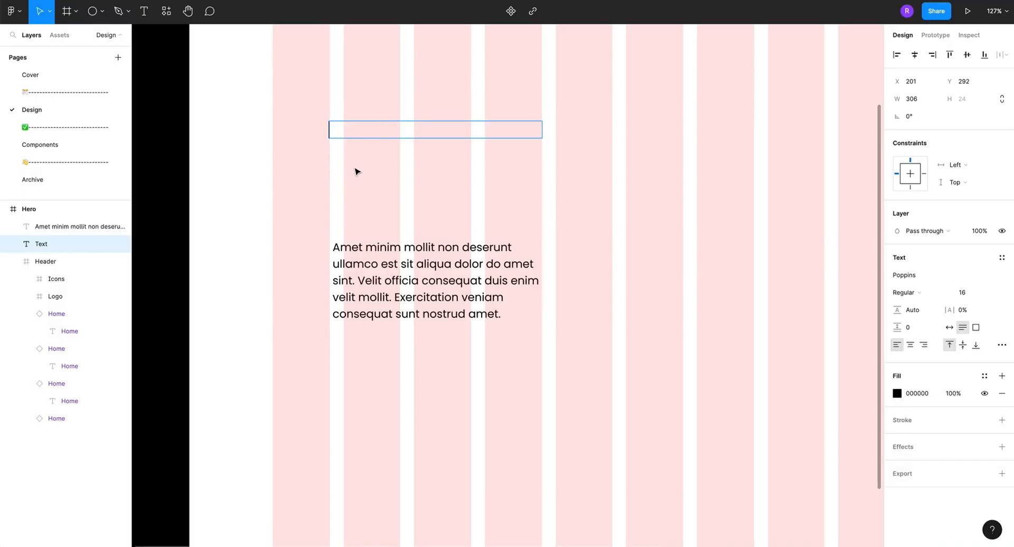
{"action": "type", "text": "Step Up"}
{"action": "triple_click", "coordinate": [353, 138]}
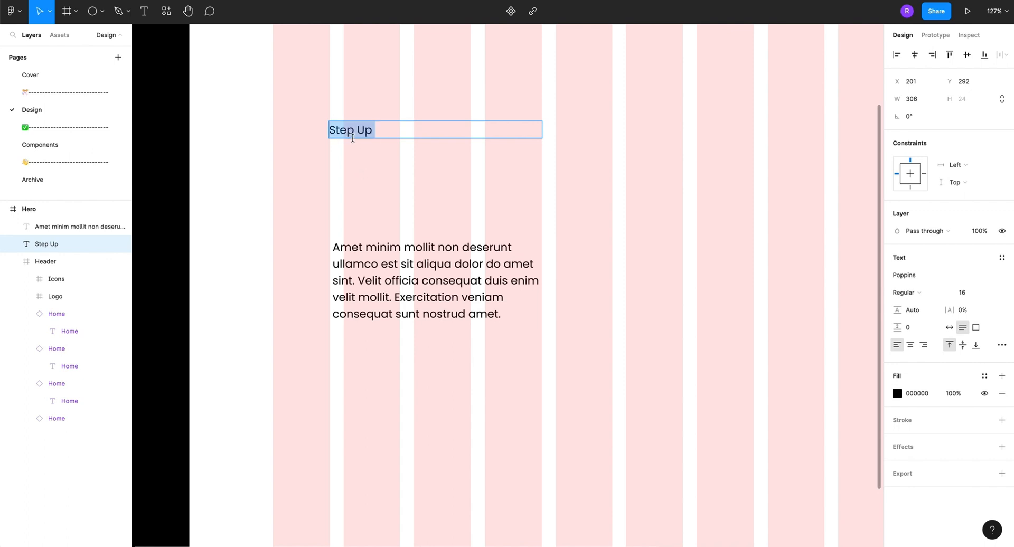
Replace the upper text with "Amet minim mollit non deserunt ullamco" copied from the lower paragraph
{"action": "double_click", "coordinate": [362, 254]}
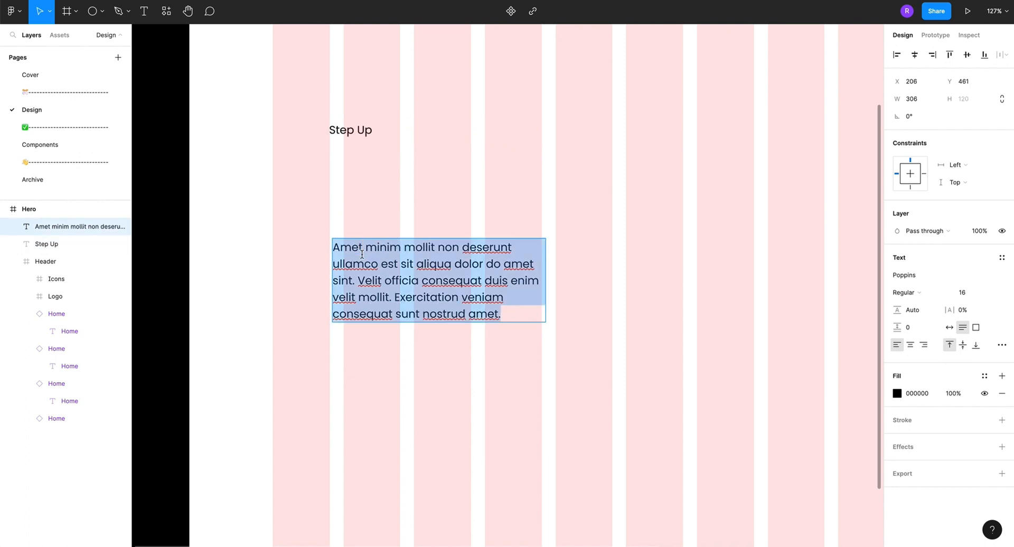
{"action": "left_click_drag", "start_coordinate": [381, 265], "coordinate": [324, 234]}
{"action": "key", "text": "ctrl+c"}
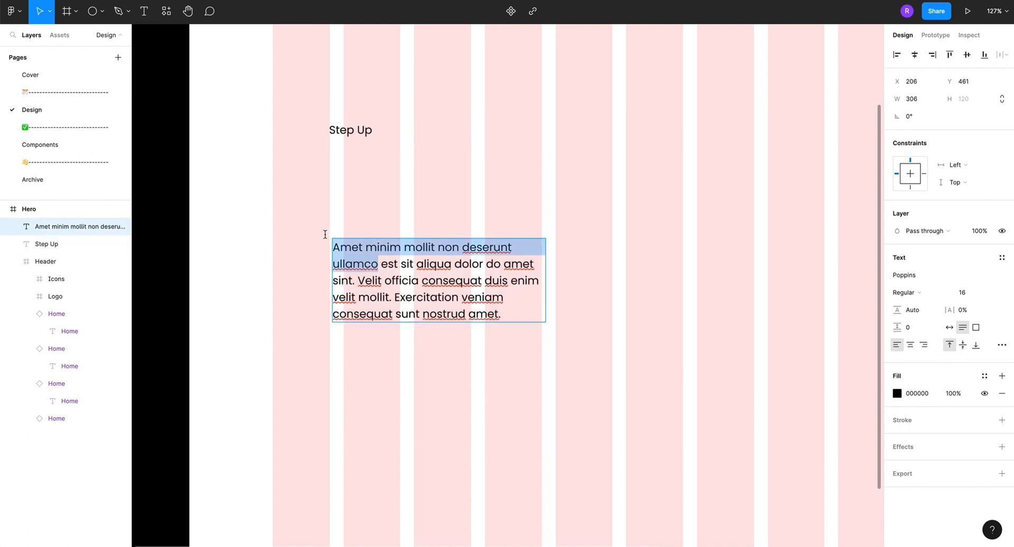
{"action": "double_click", "coordinate": [346, 128]}
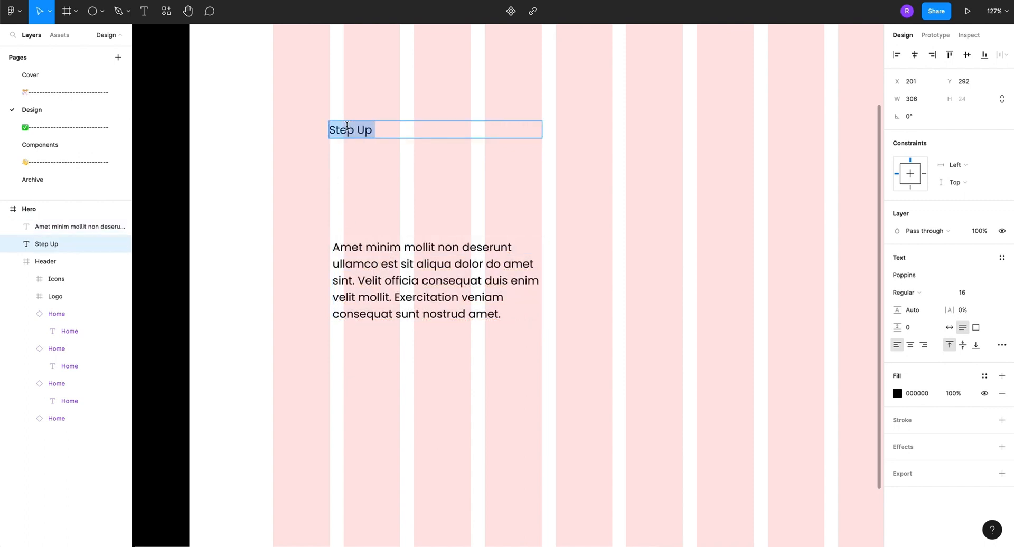
{"action": "key", "text": "ctrl+v"}
{"action": "key", "text": "Escape"}
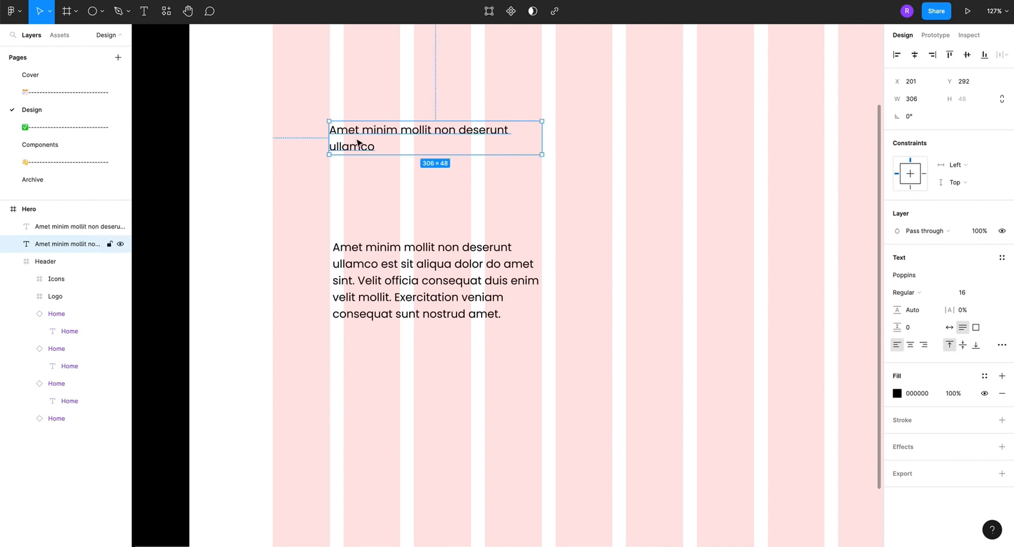
Set the upper text's font size to 64 to make it a headline
{"action": "left_click", "coordinate": [967, 294]}
{"action": "type", "text": "64"}
{"action": "key", "text": "Return"}
{"action": "left_click", "coordinate": [701, 217]}
{"action": "scroll", "coordinate": [700, 215], "scroll_direction": "down", "scroll_amount": 5}
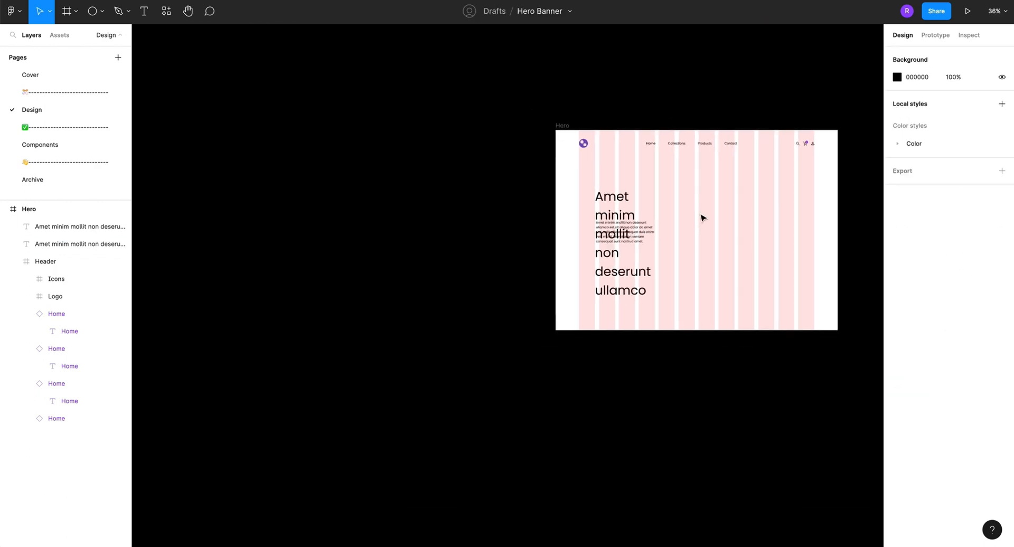
Widen the headline text box to 814 and move it to X 126, Y 269 in the Hero frame
{"action": "left_click", "coordinate": [614, 203]}
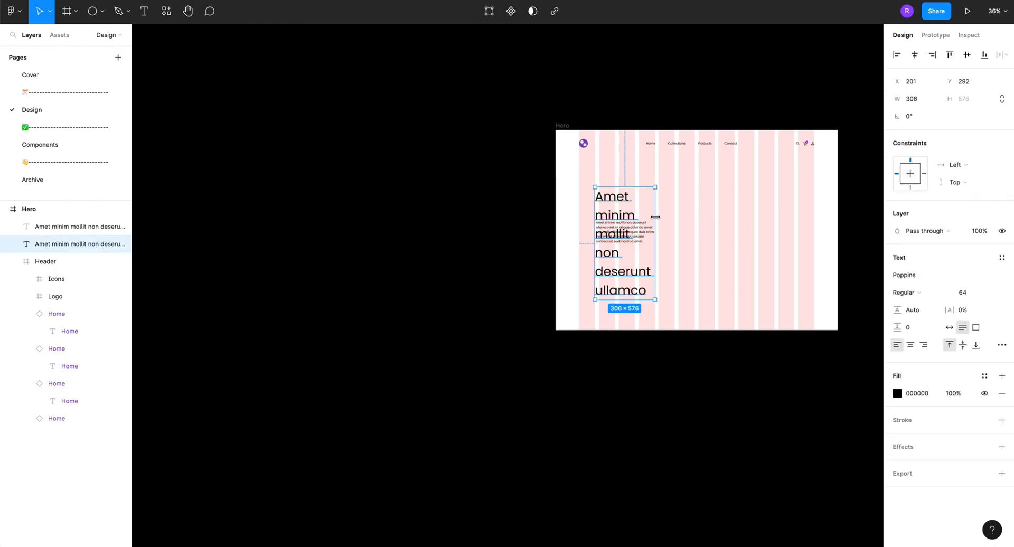
{"action": "left_click_drag", "start_coordinate": [656, 217], "coordinate": [752, 210]}
{"action": "left_click_drag", "start_coordinate": [640, 220], "coordinate": [622, 204]}
{"action": "scroll", "coordinate": [618, 201], "scroll_direction": "up", "scroll_amount": 5}
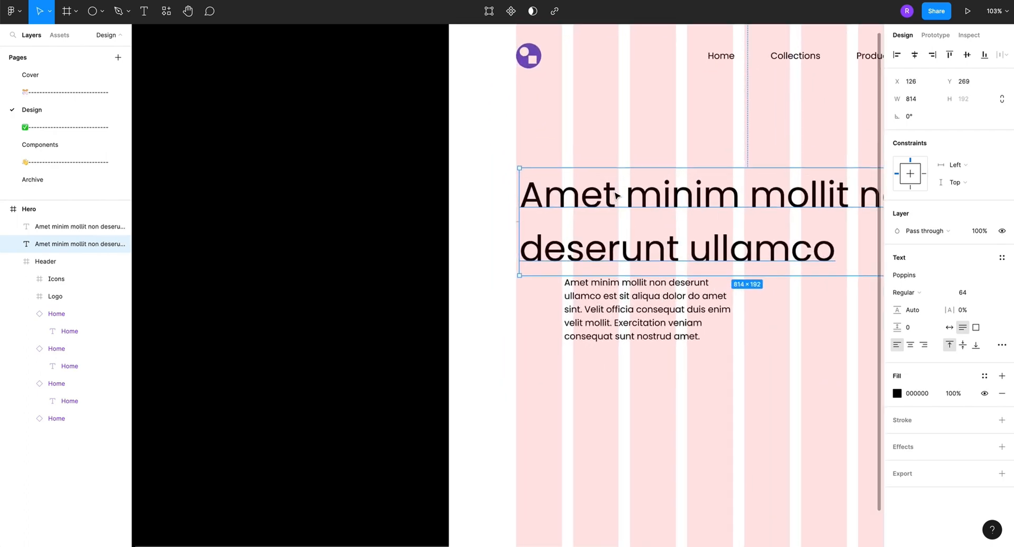
{"action": "scroll", "coordinate": [617, 196], "scroll_direction": "down", "scroll_amount": 2}
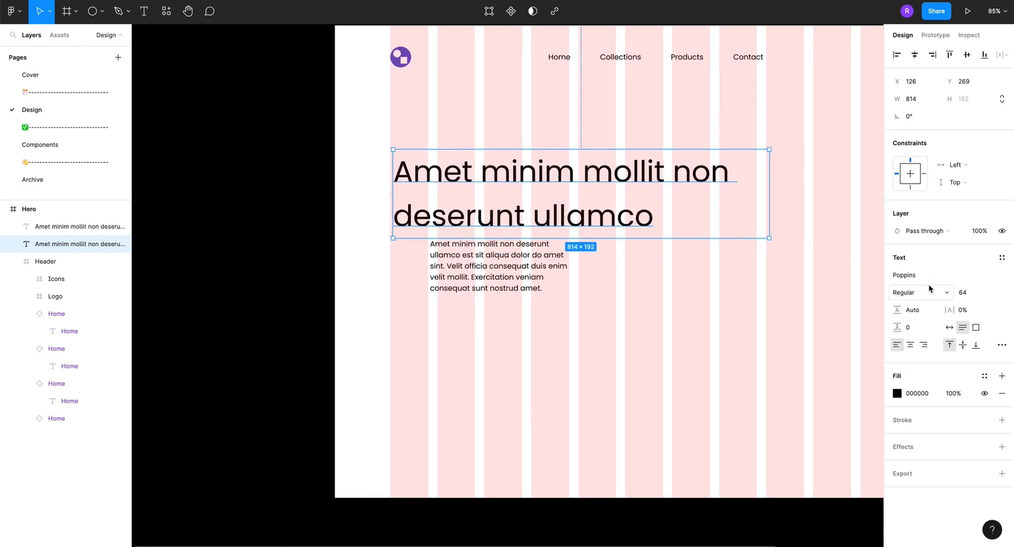
Set the headline's font size to 48
{"action": "scroll", "coordinate": [734, 220], "scroll_direction": "right", "scroll_amount": 5}
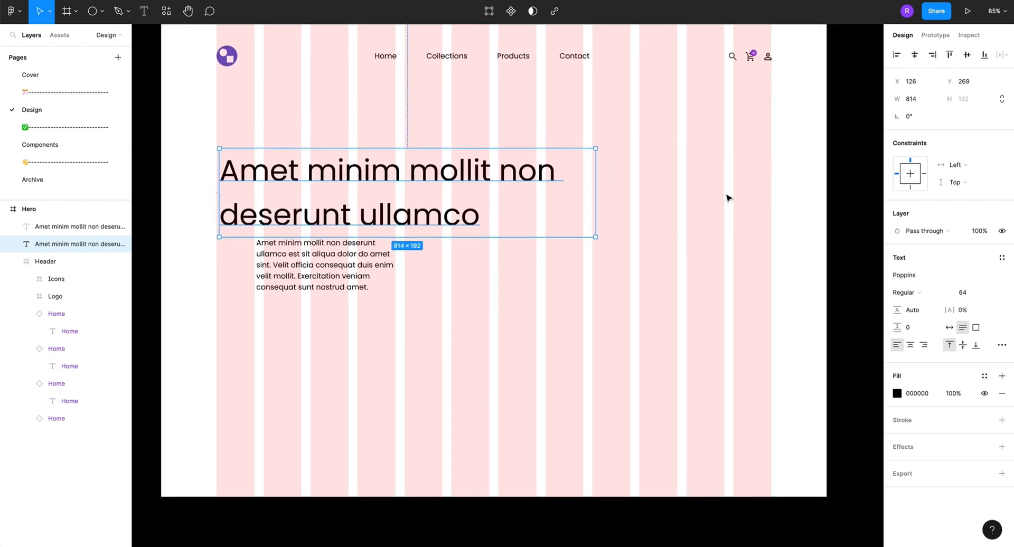
{"action": "left_click", "coordinate": [988, 292]}
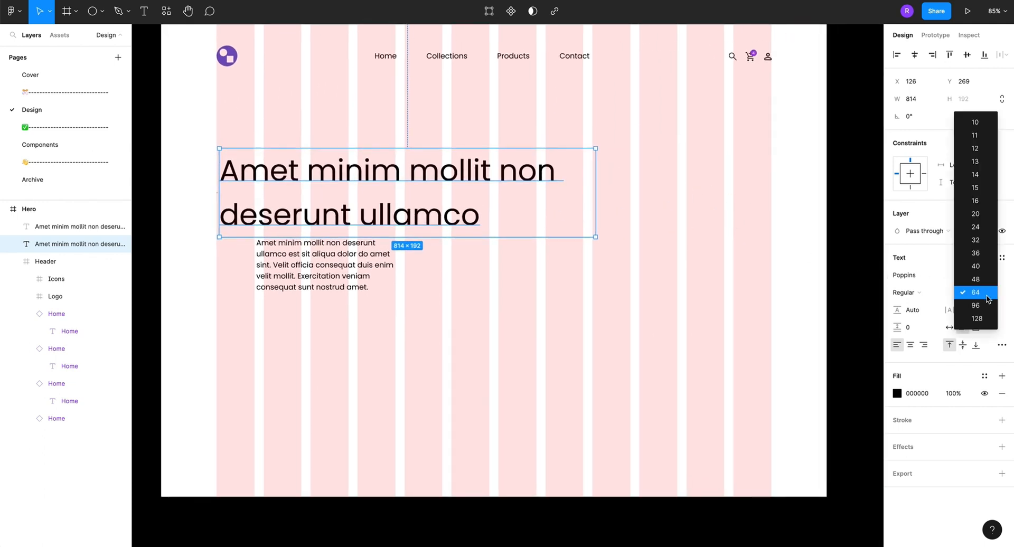
{"action": "left_click", "coordinate": [983, 279]}
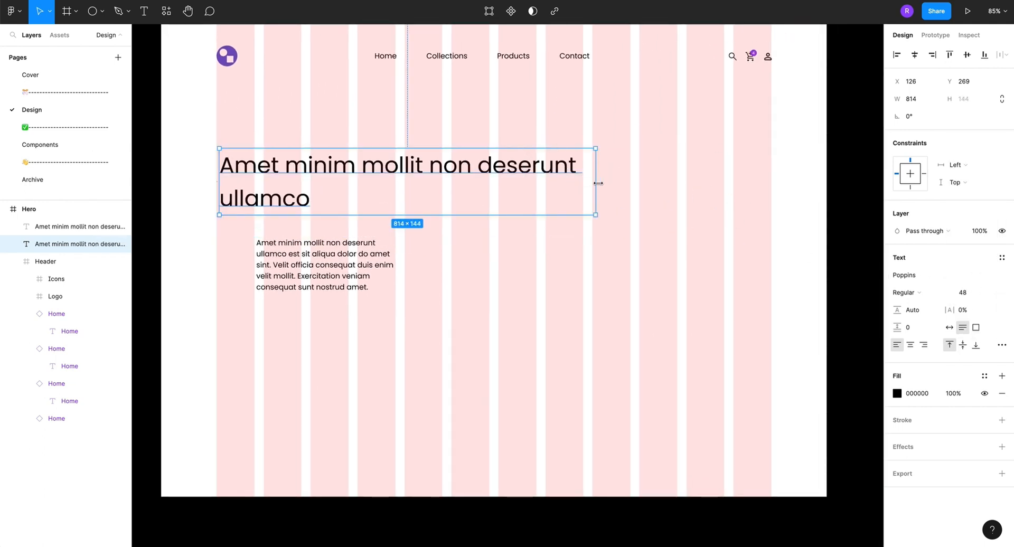
Set the headline's font weight to Medium and narrow its text box to a width of 561
{"action": "left_click", "coordinate": [933, 295]}
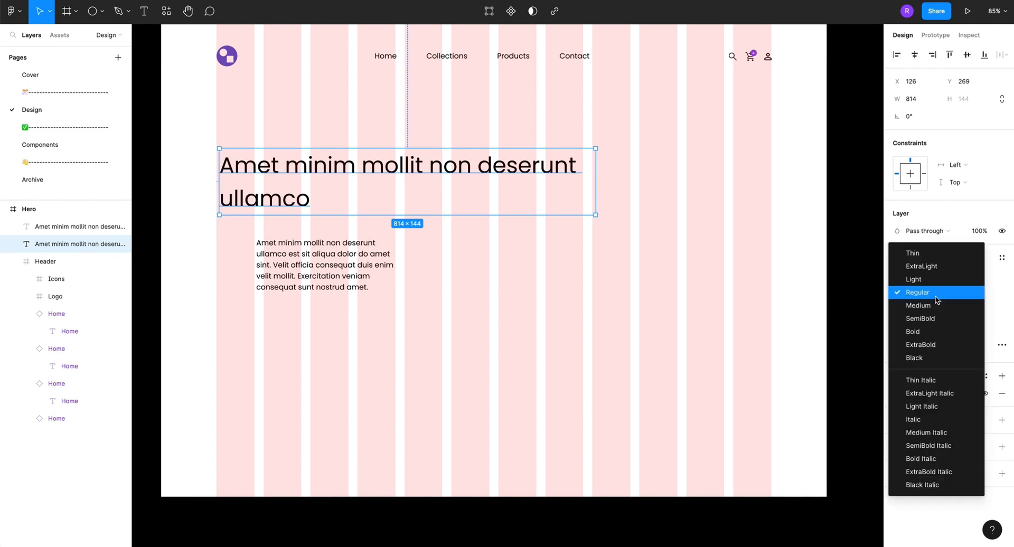
{"action": "left_click", "coordinate": [920, 319]}
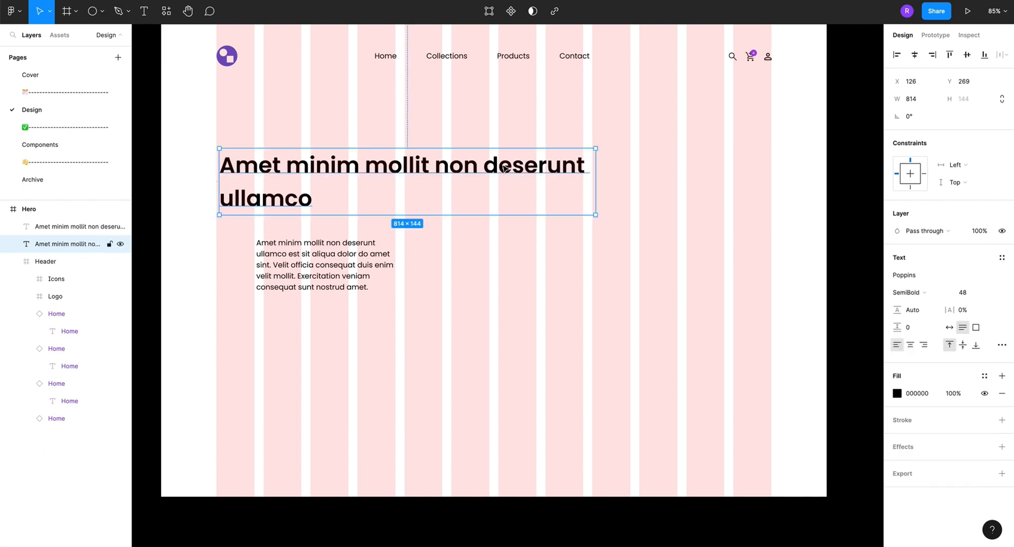
{"action": "left_click", "coordinate": [905, 292]}
{"action": "left_click", "coordinate": [912, 283]}
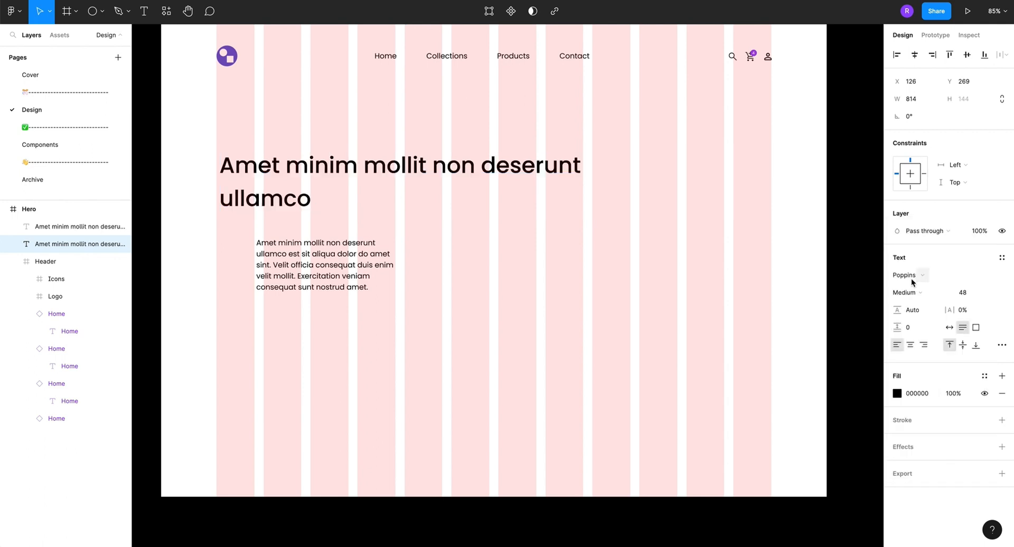
{"action": "left_click_drag", "start_coordinate": [595, 179], "coordinate": [480, 170]}
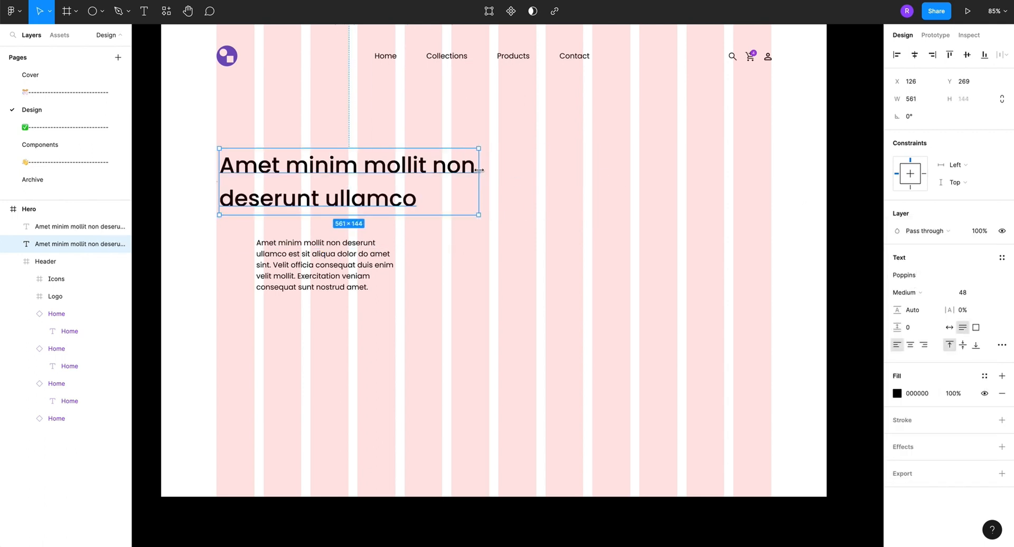
Move the paragraph directly below the headline to X 120, Y 430, at the first grid column's edge
{"action": "left_click", "coordinate": [271, 254]}
{"action": "double_click", "coordinate": [271, 254]}
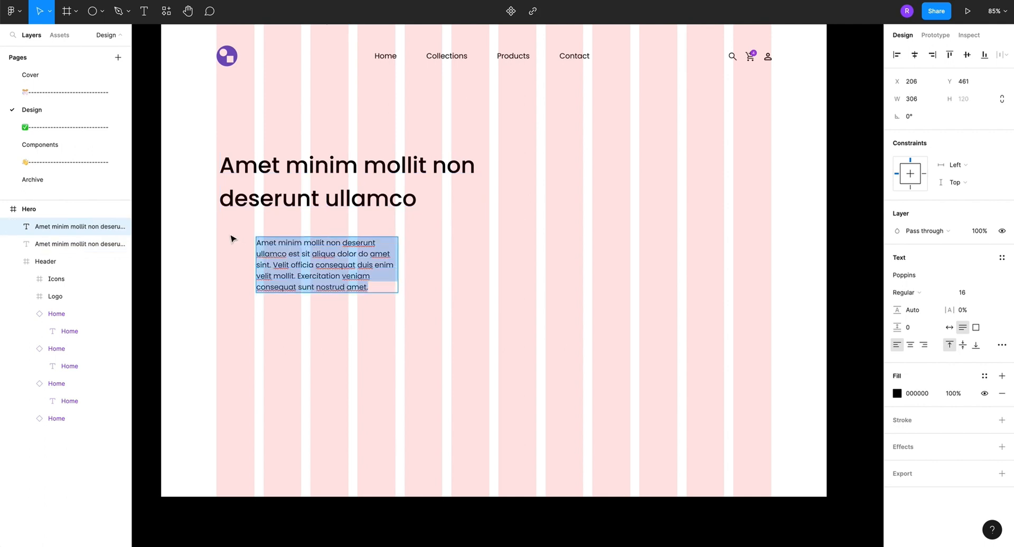
{"action": "key", "text": "Escape"}
{"action": "left_click_drag", "start_coordinate": [270, 259], "coordinate": [228, 244]}
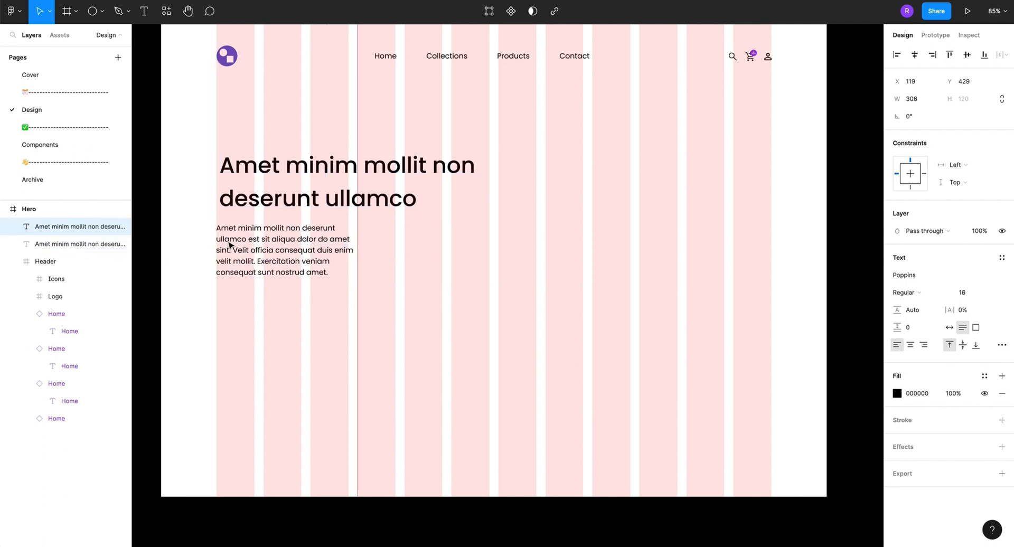
Shift the headline to X 120 so it lines up with the paragraph and the first grid column
{"action": "left_click", "coordinate": [236, 182]}
{"action": "double_click", "coordinate": [235, 178]}
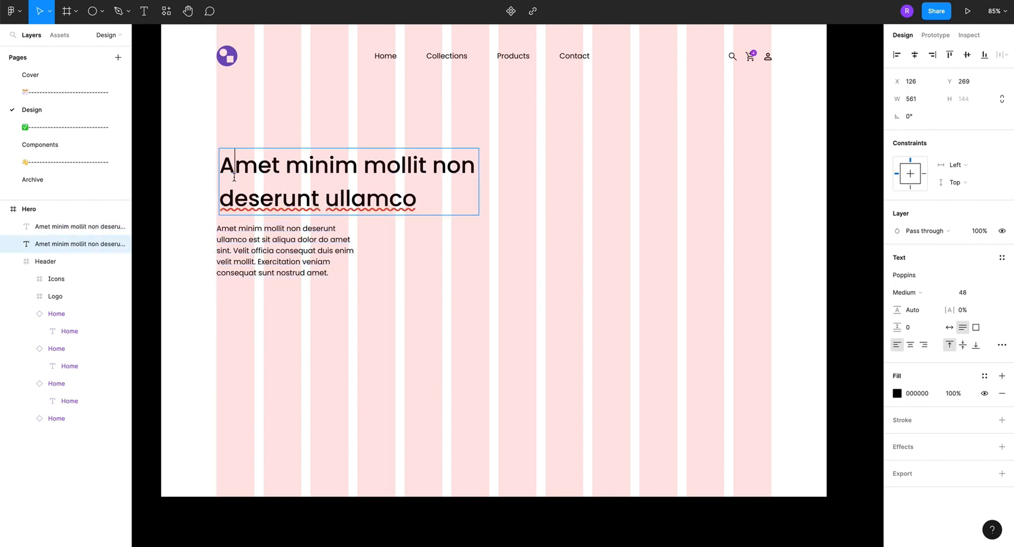
{"action": "key", "text": "Escape"}
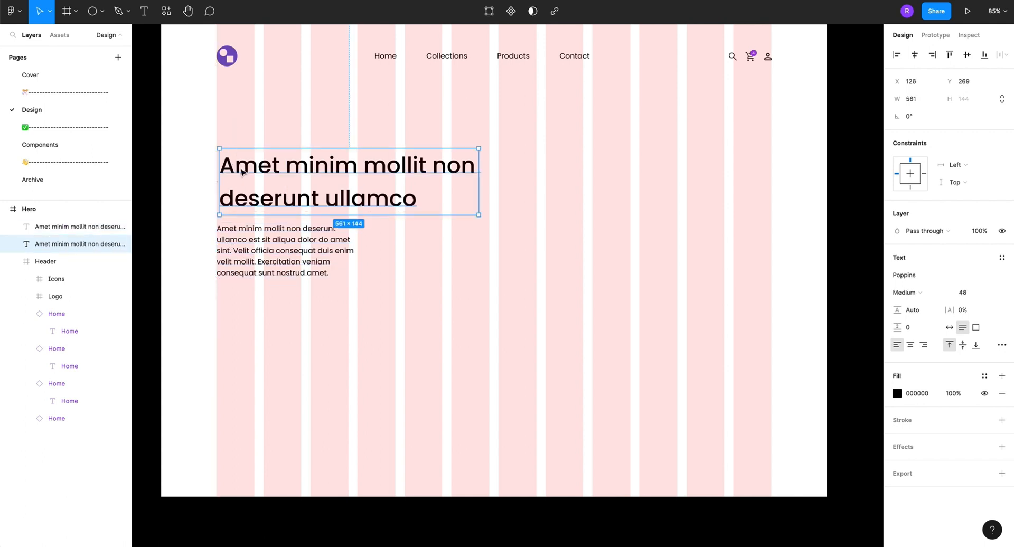
{"action": "left_click_drag", "start_coordinate": [243, 172], "coordinate": [238, 173]}
Widen the paragraph's text box to 543 so it nearly matches the headline's width
{"action": "left_click", "coordinate": [259, 246]}
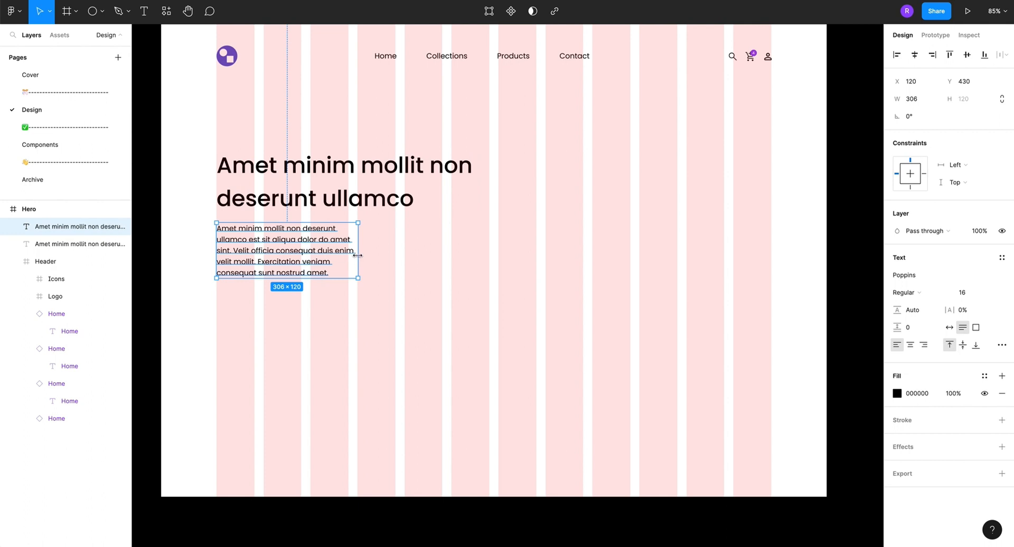
{"action": "left_click_drag", "start_coordinate": [357, 256], "coordinate": [468, 256]}
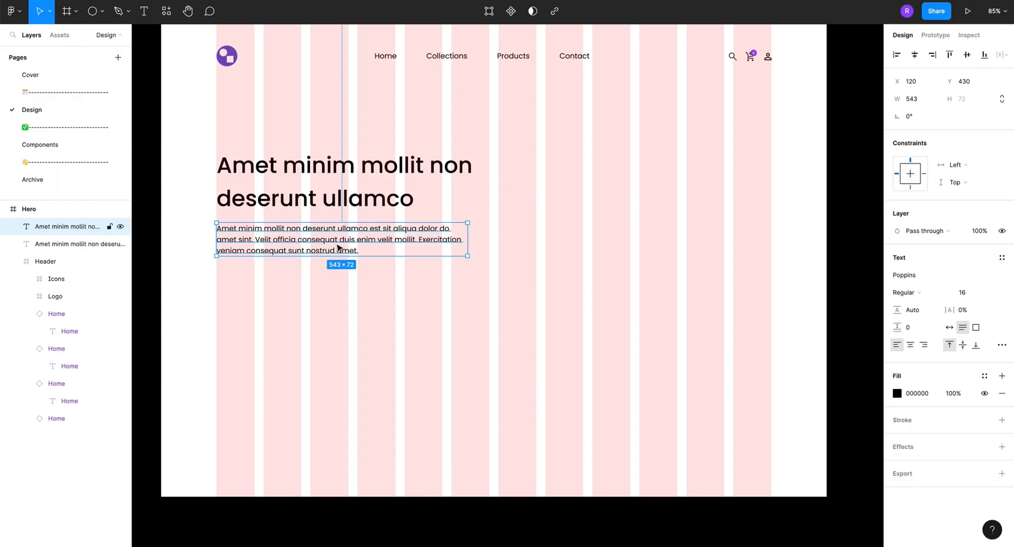
{"action": "scroll", "coordinate": [337, 248], "scroll_direction": "up", "scroll_amount": 5}
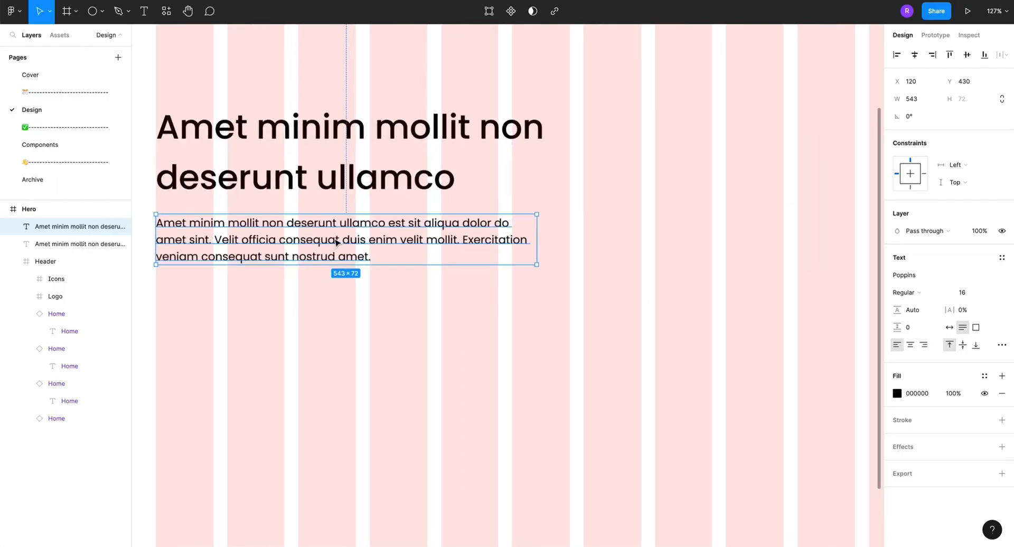
{"action": "scroll", "coordinate": [336, 243], "scroll_direction": "left", "scroll_amount": 2}
{"action": "double_click", "coordinate": [338, 243]}
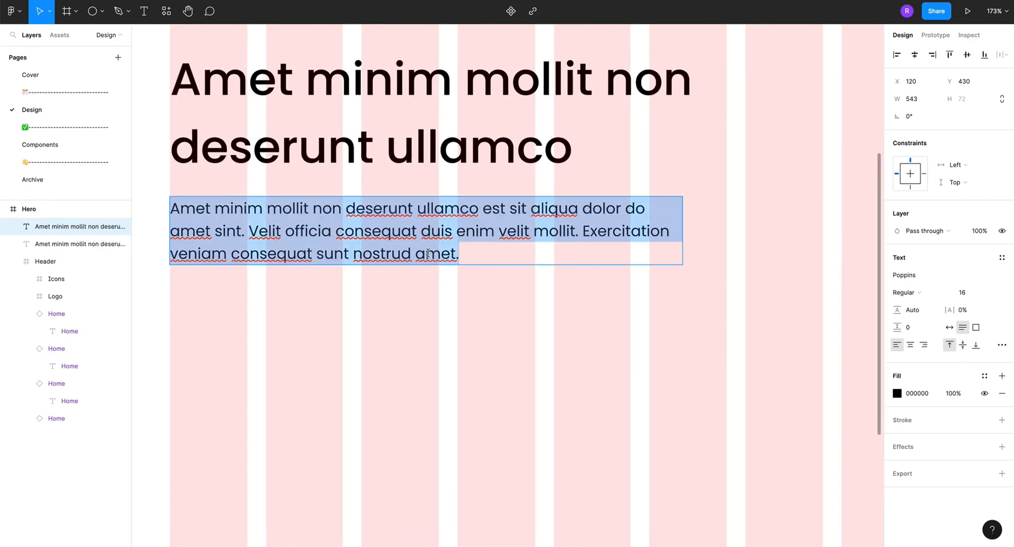
Capitalize the headline's last word so it reads "Ullamco"
{"action": "double_click", "coordinate": [427, 144]}
{"action": "scroll", "coordinate": [374, 138], "scroll_direction": "up", "scroll_amount": 2}
{"action": "scroll", "coordinate": [374, 138], "scroll_direction": "left", "scroll_amount": 2}
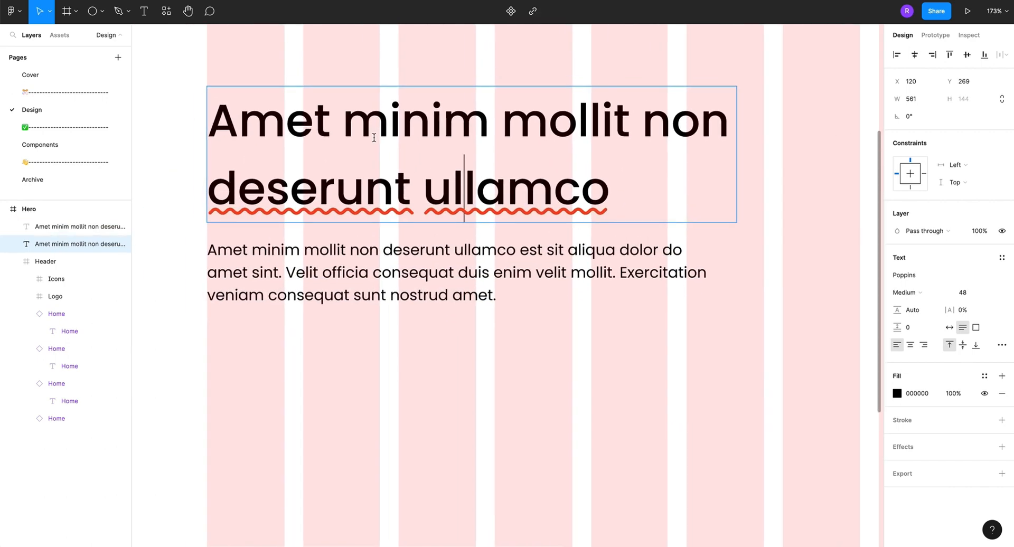
{"action": "scroll", "coordinate": [374, 137], "scroll_direction": "down", "scroll_amount": 3}
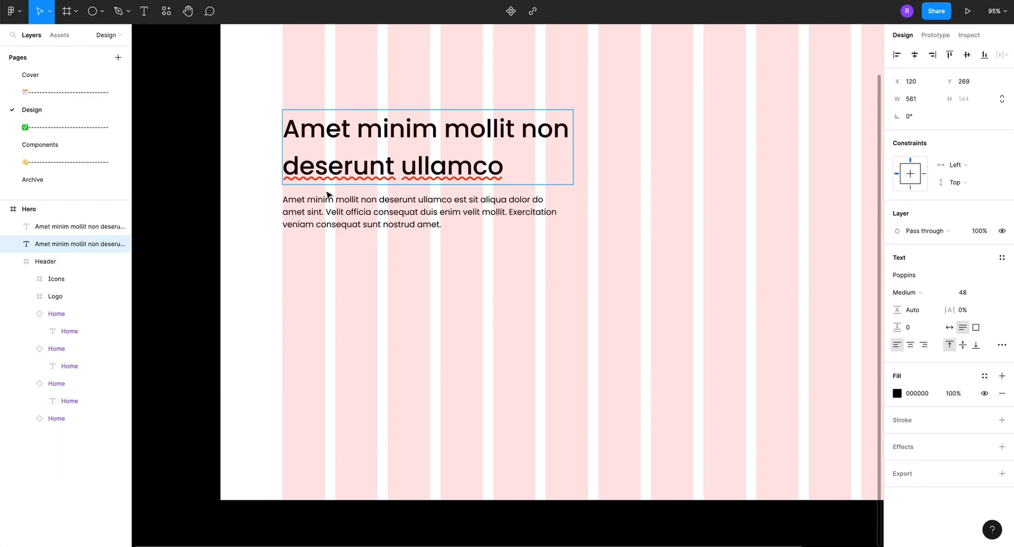
{"action": "left_click_drag", "start_coordinate": [401, 175], "coordinate": [506, 177]}
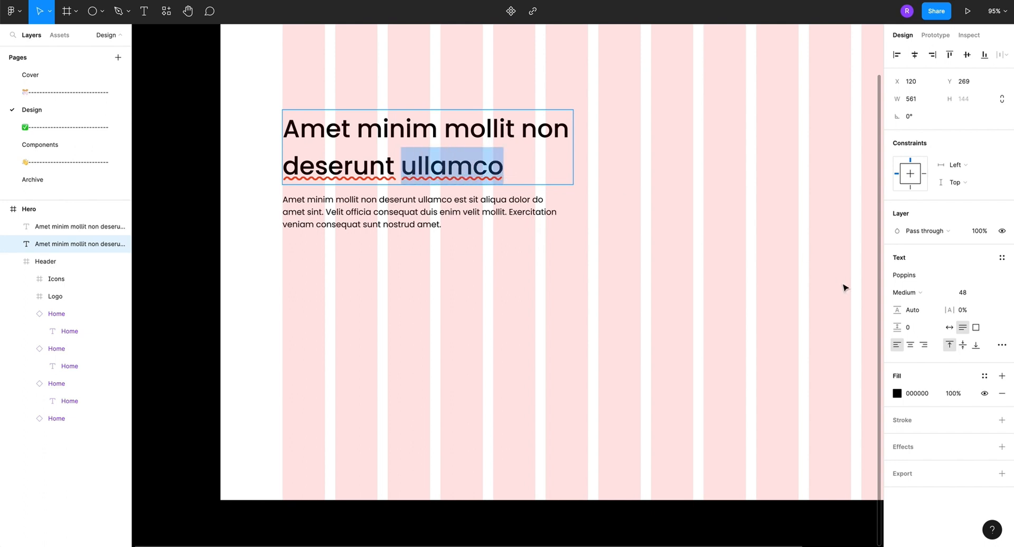
{"action": "left_click", "coordinate": [412, 168]}
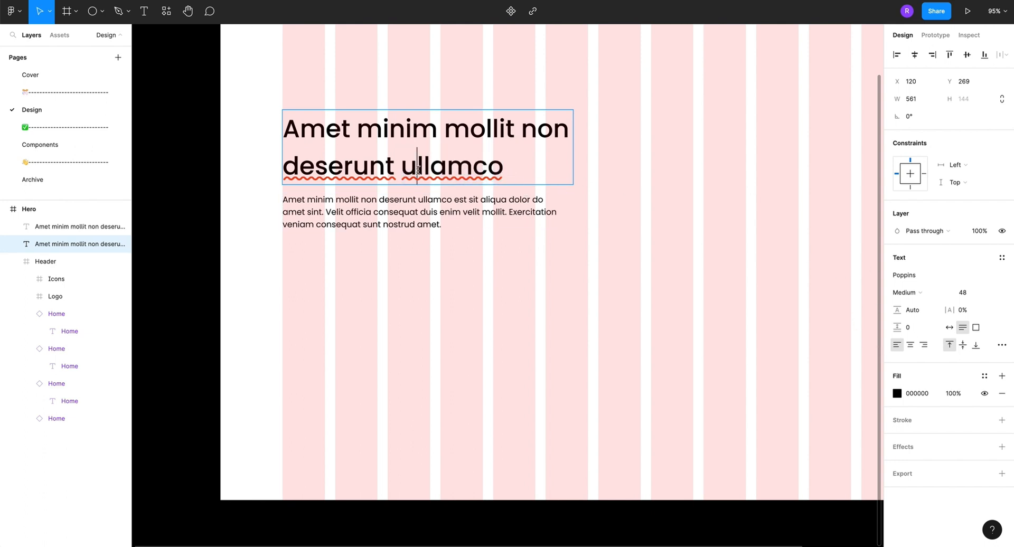
{"action": "key", "text": "BackSpace"}
{"action": "type", "text": "U"}
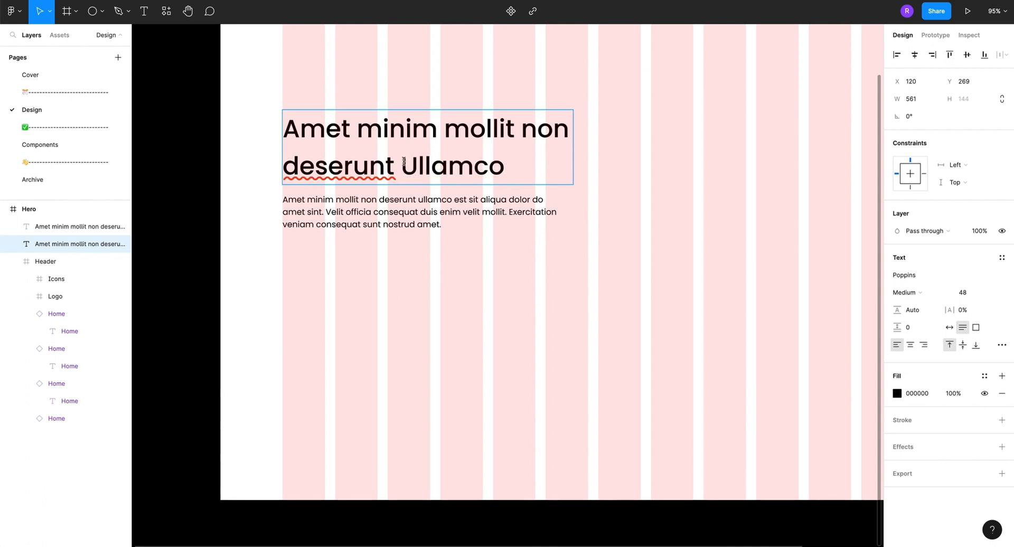
Color the headline word "Ullamco" with the Color/Primary style and set its font weight to Bold
{"action": "left_click_drag", "start_coordinate": [402, 166], "coordinate": [525, 165]}
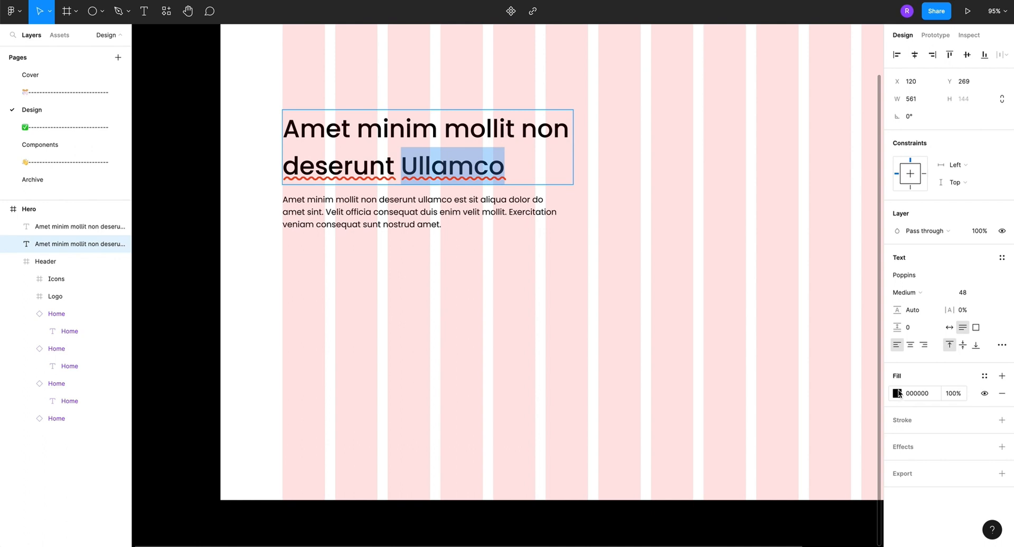
{"action": "left_click", "coordinate": [984, 376]}
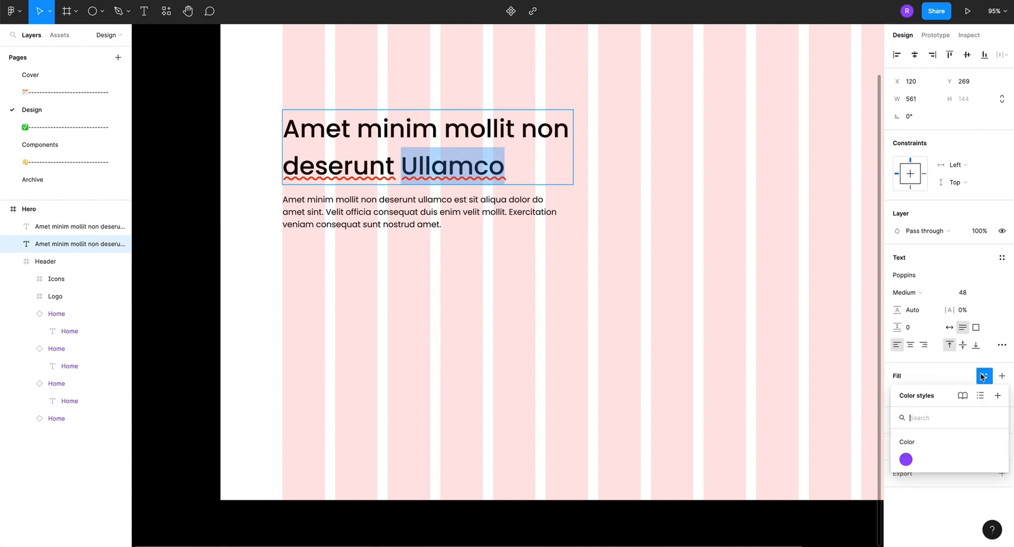
{"action": "left_click", "coordinate": [906, 460]}
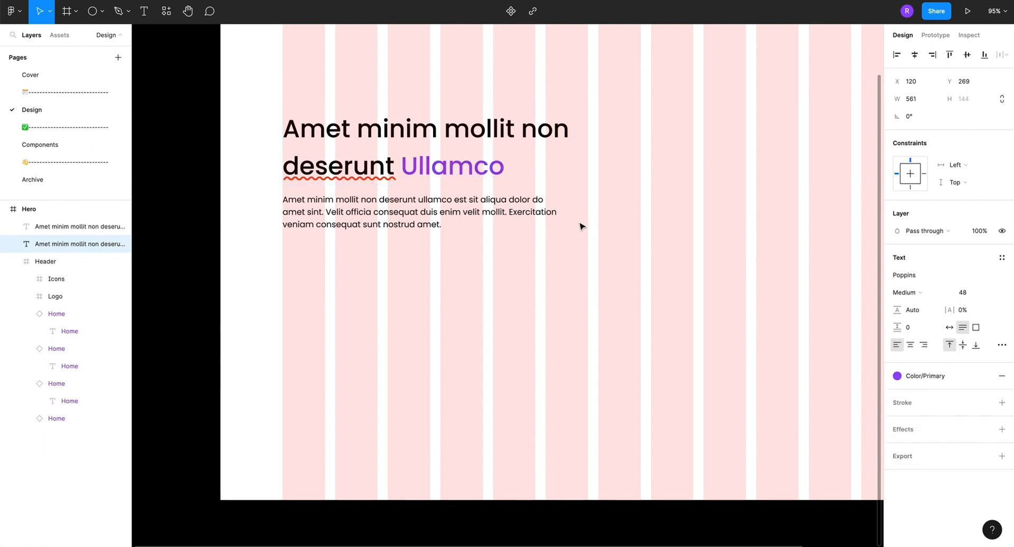
{"action": "left_click", "coordinate": [905, 292]}
{"action": "left_click", "coordinate": [912, 319]}
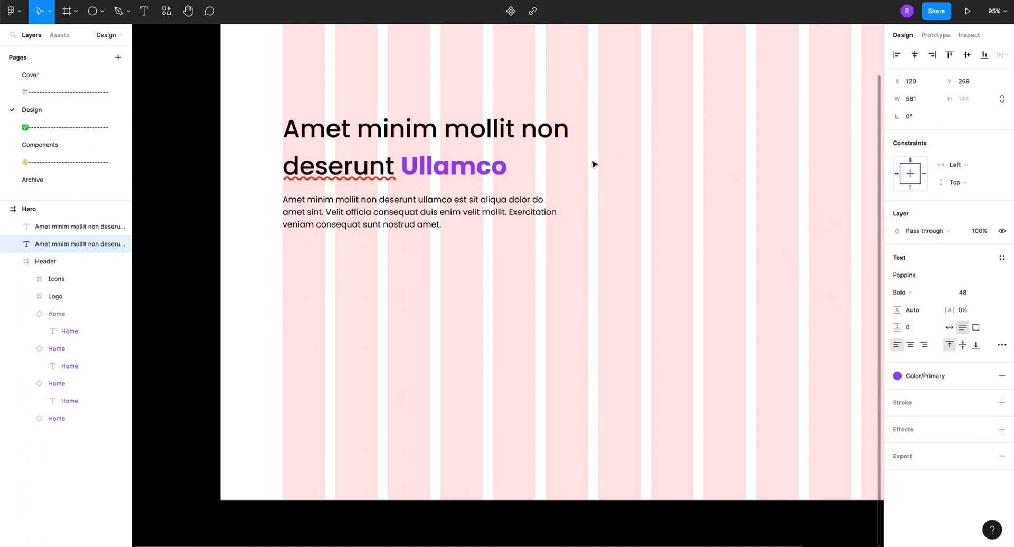
{"action": "scroll", "coordinate": [639, 180], "scroll_direction": "down", "scroll_amount": 5}
{"action": "key", "text": "Escape"}
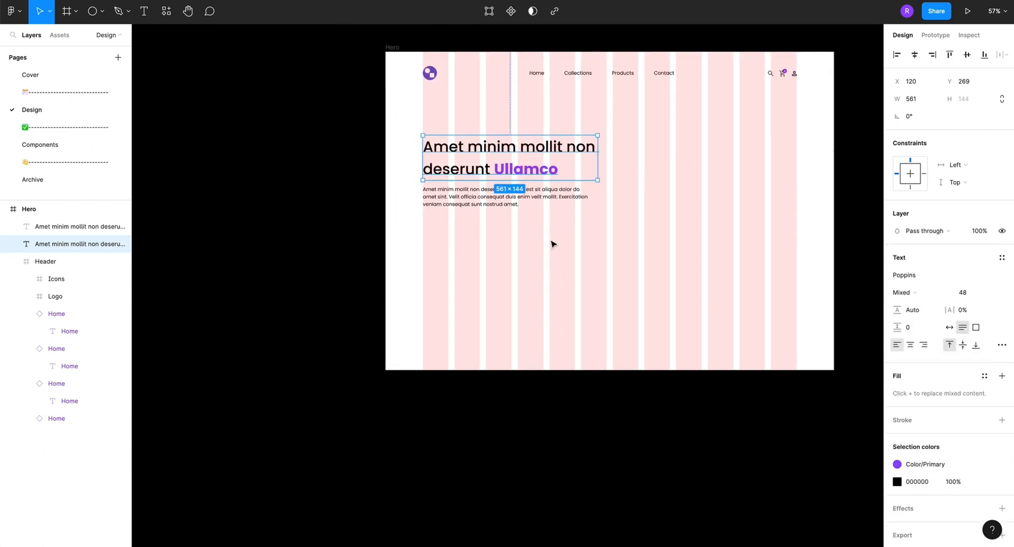
{"action": "scroll", "coordinate": [550, 242], "scroll_direction": "right", "scroll_amount": 3}
{"action": "left_click", "coordinate": [381, 222]}
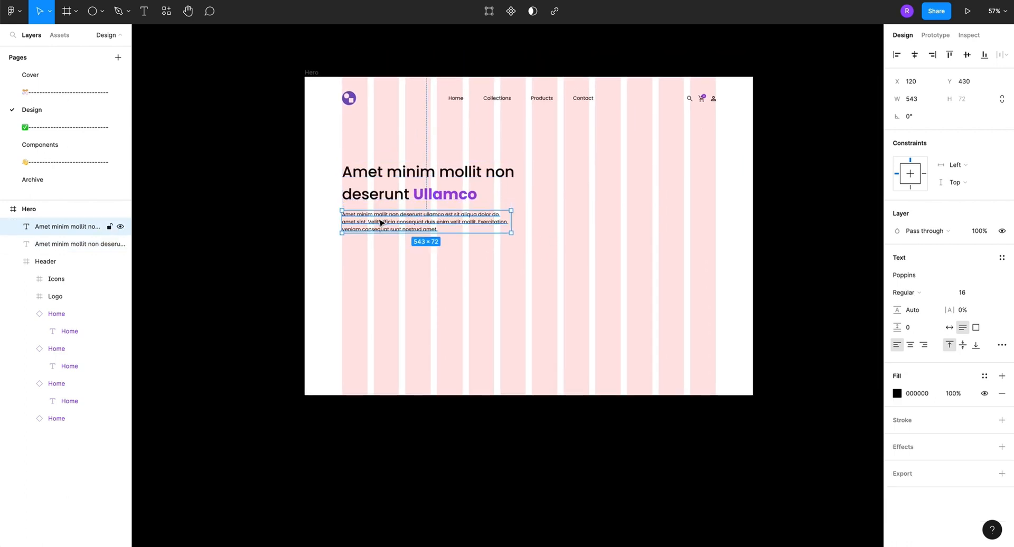
{"action": "left_click", "coordinate": [372, 281]}
{"action": "scroll", "coordinate": [372, 280], "scroll_direction": "up", "scroll_amount": 3}
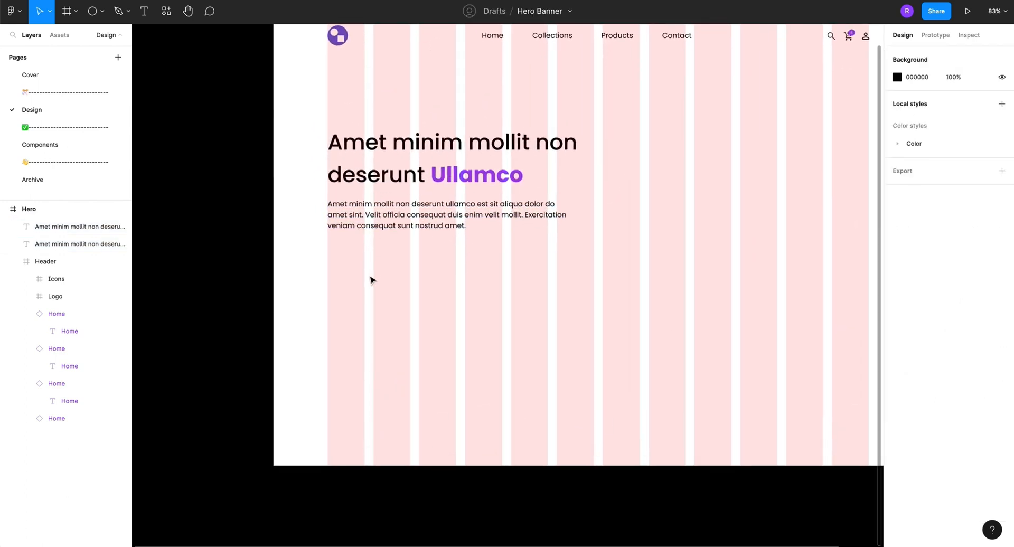
{"action": "scroll", "coordinate": [372, 281], "scroll_direction": "up", "scroll_amount": 2}
{"action": "scroll", "coordinate": [371, 280], "scroll_direction": "right", "scroll_amount": 2}
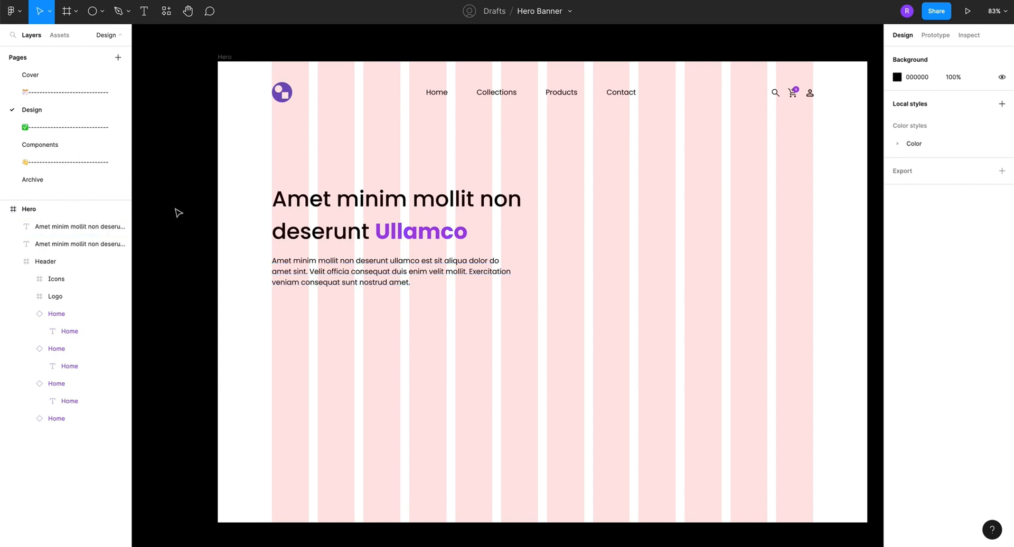
{"action": "left_click", "coordinate": [38, 144]}
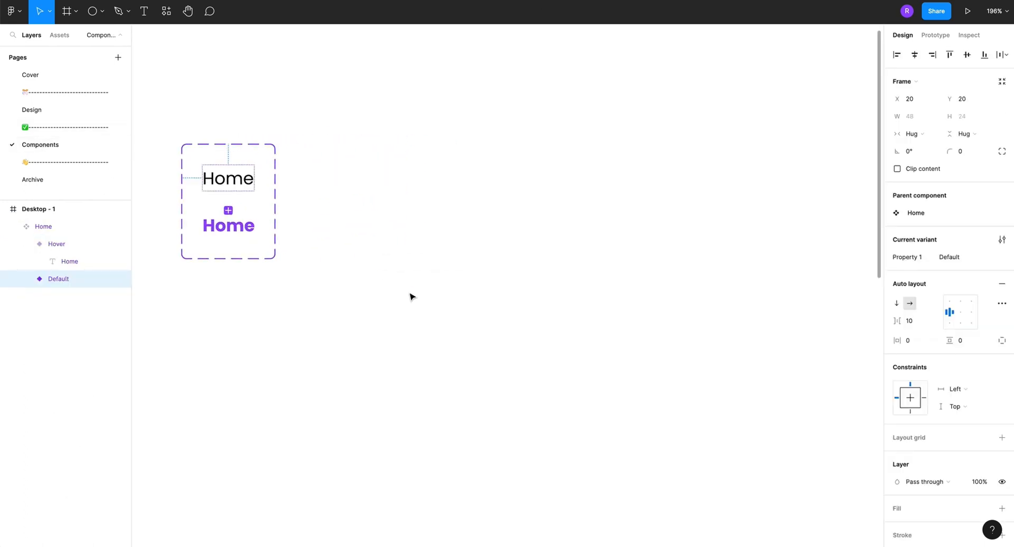
{"action": "scroll", "coordinate": [410, 296], "scroll_direction": "right", "scroll_amount": 6}
{"action": "left_click", "coordinate": [376, 251]}
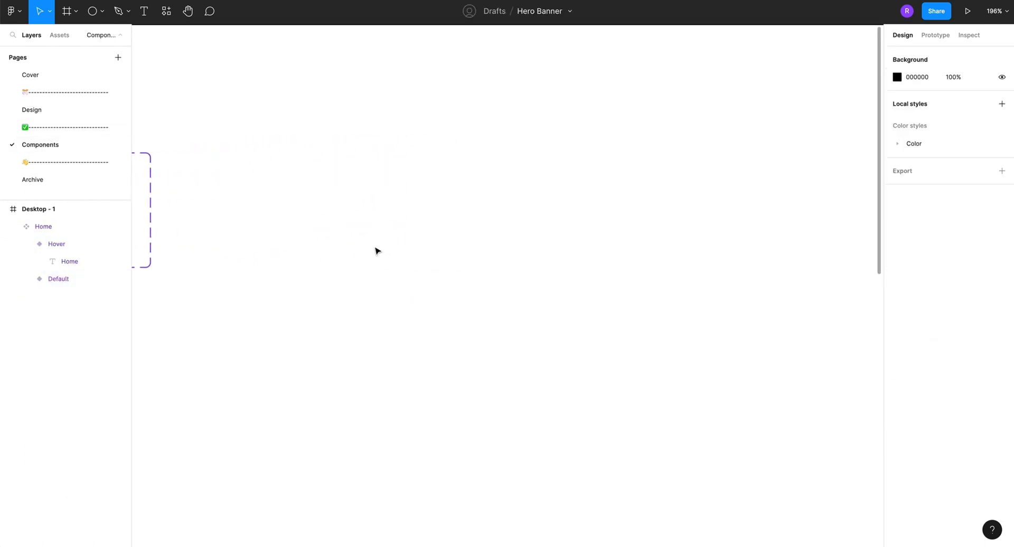
{"action": "left_click", "coordinate": [102, 11]}
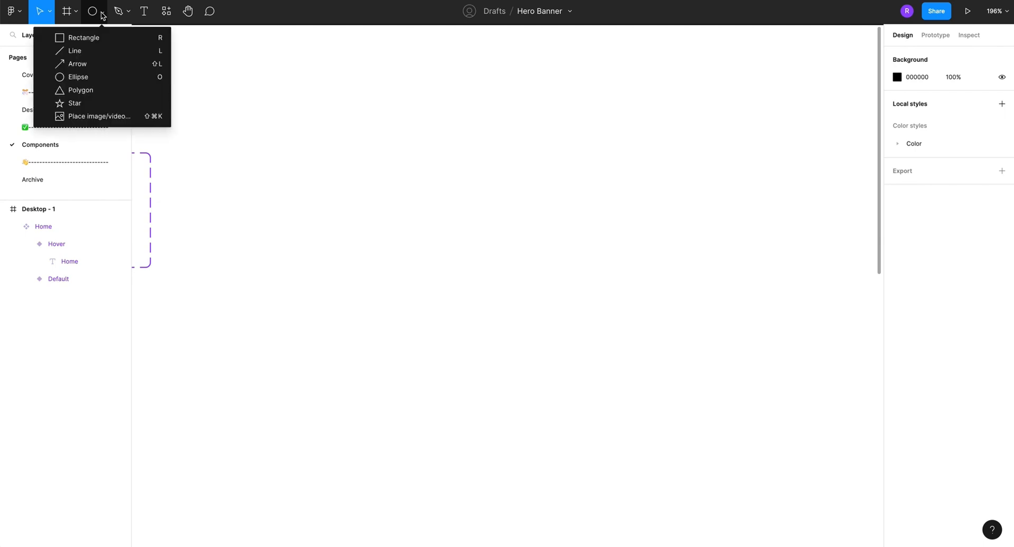
{"action": "left_click", "coordinate": [82, 37]}
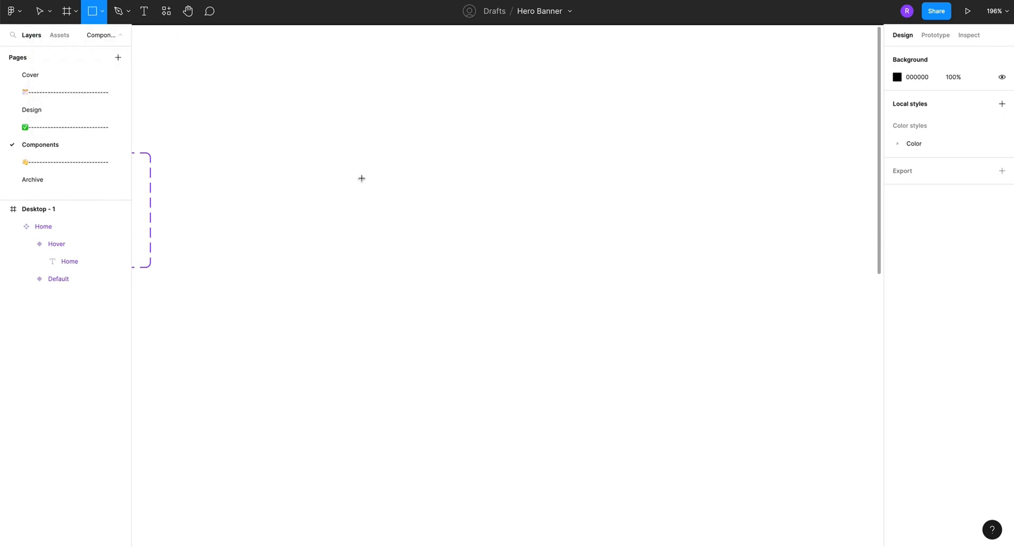
{"action": "mouse_move", "coordinate": [339, 181]}
{"action": "left_mouse_down"}
{"action": "mouse_move", "coordinate": [507, 238]}
{"action": "mouse_move", "coordinate": [520, 230]}
{"action": "left_mouse_up"}
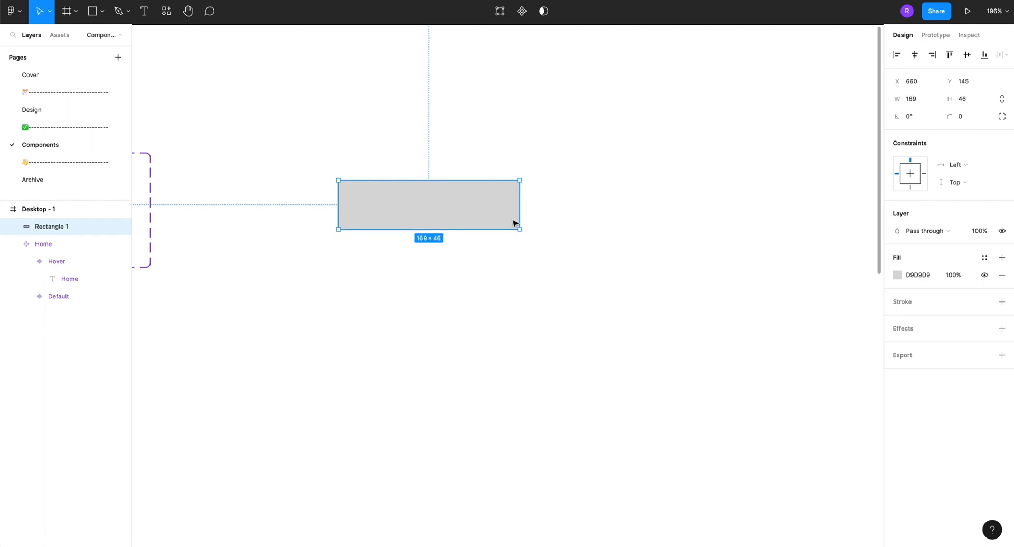
{"action": "scroll", "coordinate": [422, 218], "scroll_direction": "down", "scroll_amount": 6}
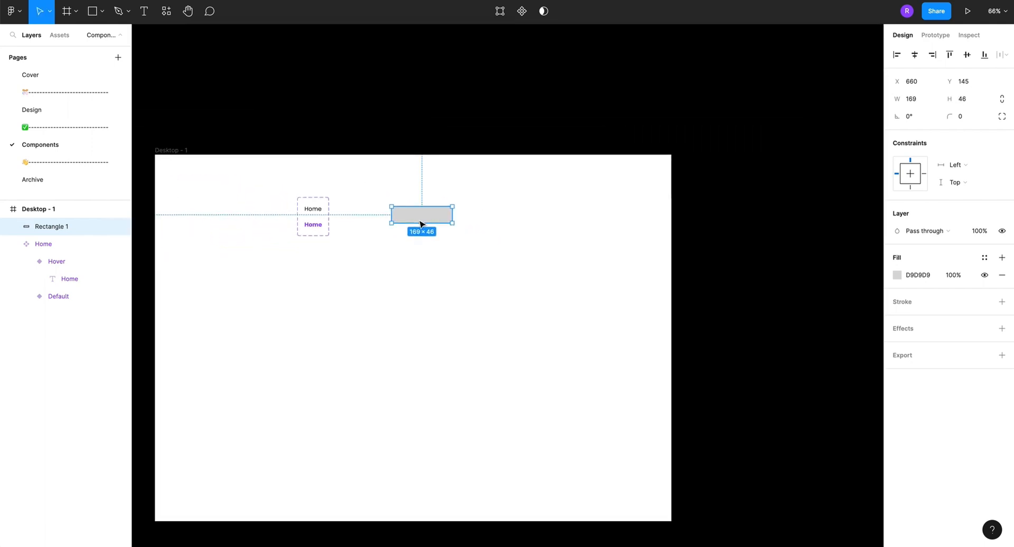
{"action": "key", "text": "Delete"}
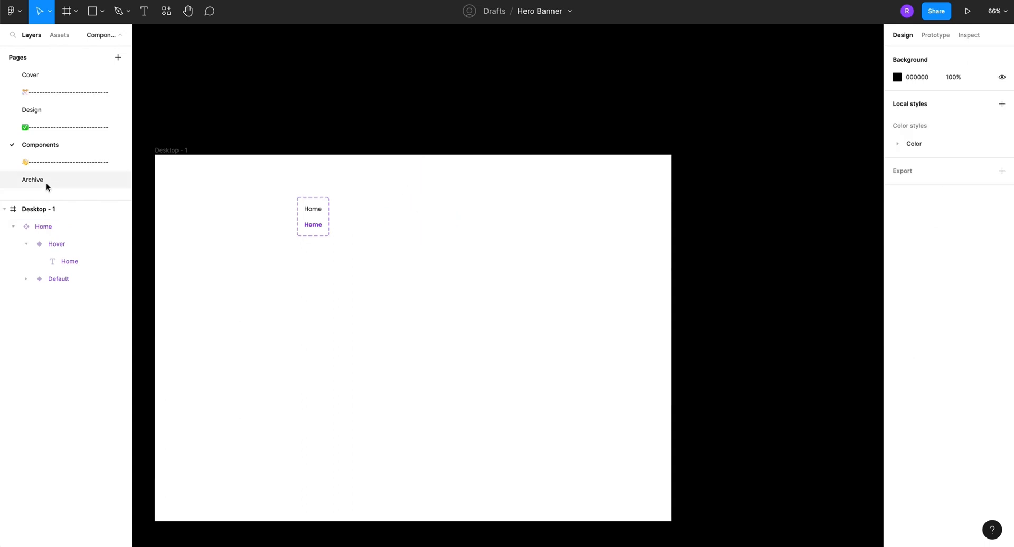
{"action": "left_click", "coordinate": [33, 110]}
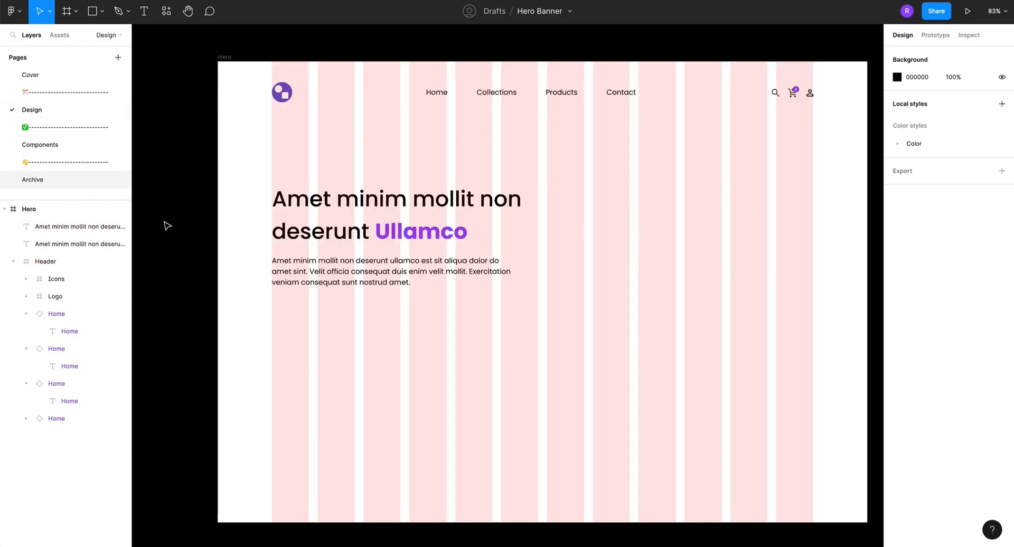
{"action": "left_click", "coordinate": [296, 331]}
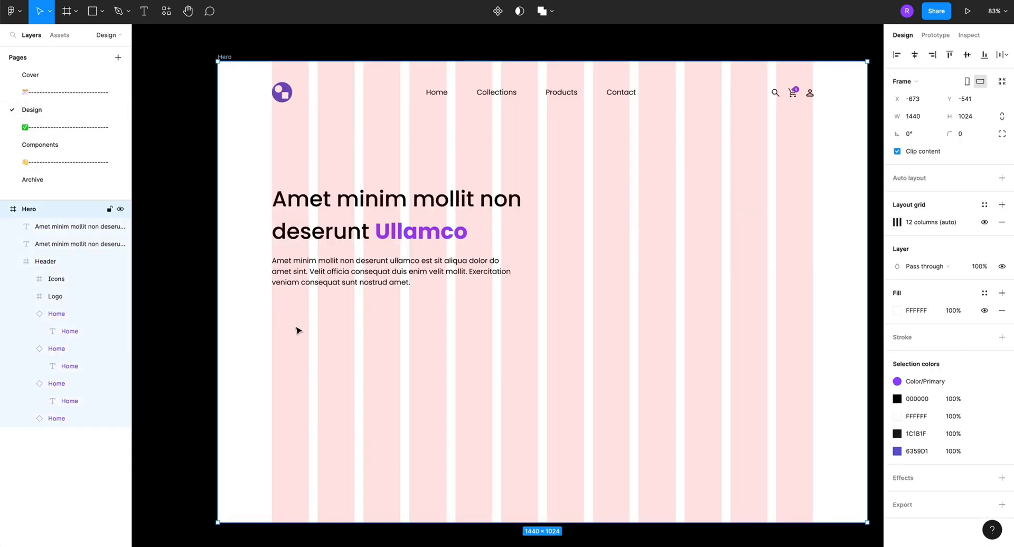
{"action": "key", "text": "ctrl+v"}
{"action": "left_click_drag", "start_coordinate": [541, 133], "coordinate": [459, 349]}
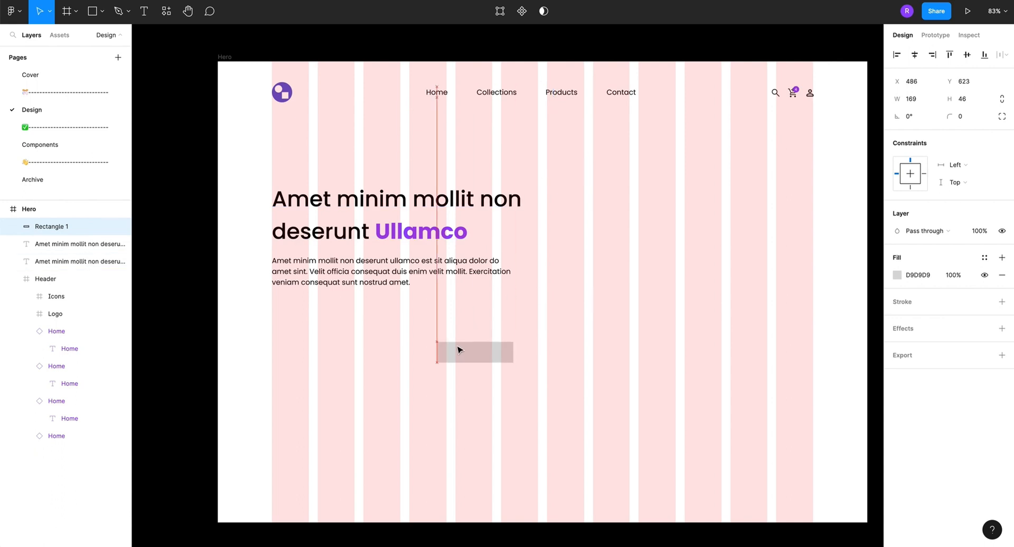
{"action": "key", "text": "Delete"}
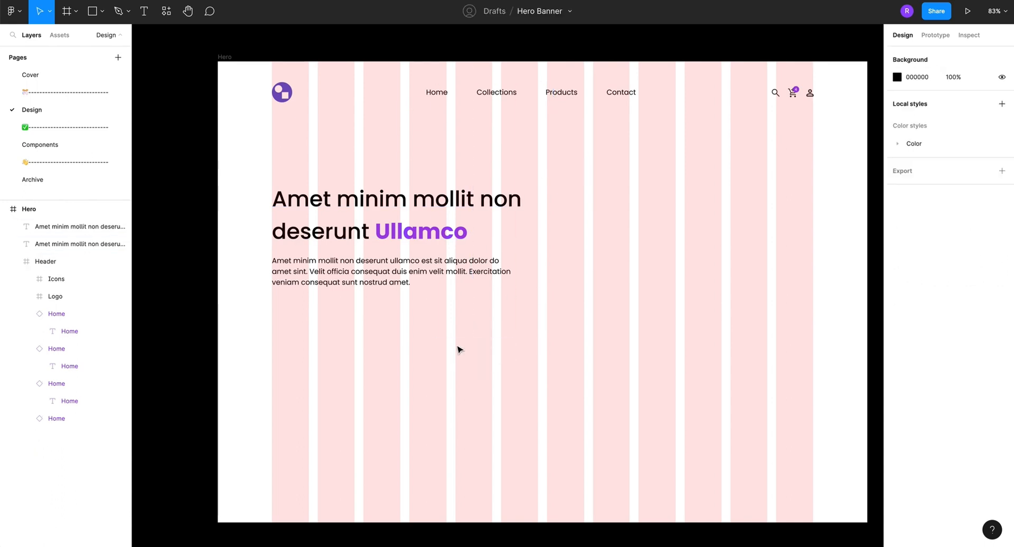
Draw a rectangle about 285 × 73 below the paragraph, spanning the first three grid columns
{"action": "left_click", "coordinate": [93, 11]}
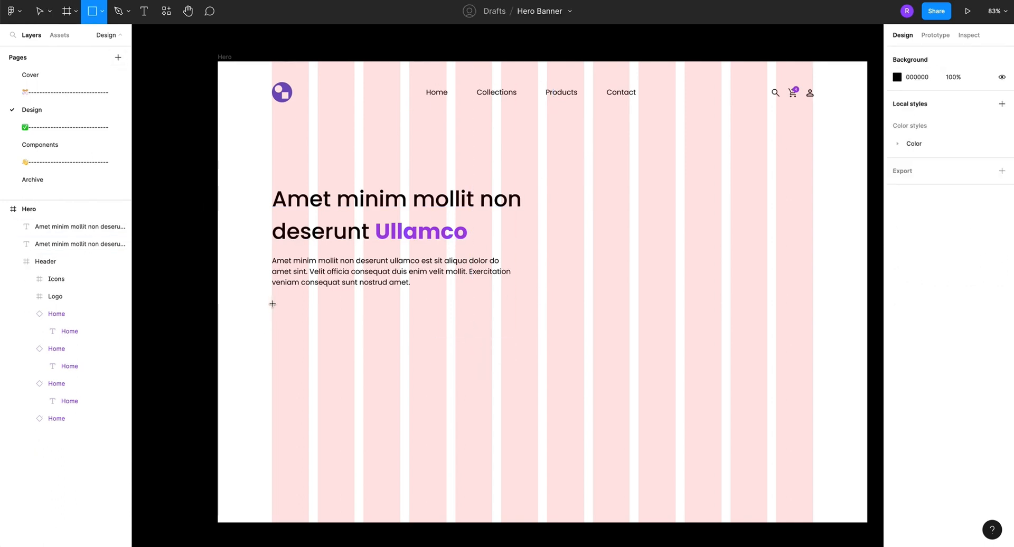
{"action": "mouse_move", "coordinate": [273, 304]}
{"action": "left_mouse_down"}
{"action": "mouse_move", "coordinate": [385, 347]}
{"action": "mouse_move", "coordinate": [401, 336]}
{"action": "left_mouse_up"}
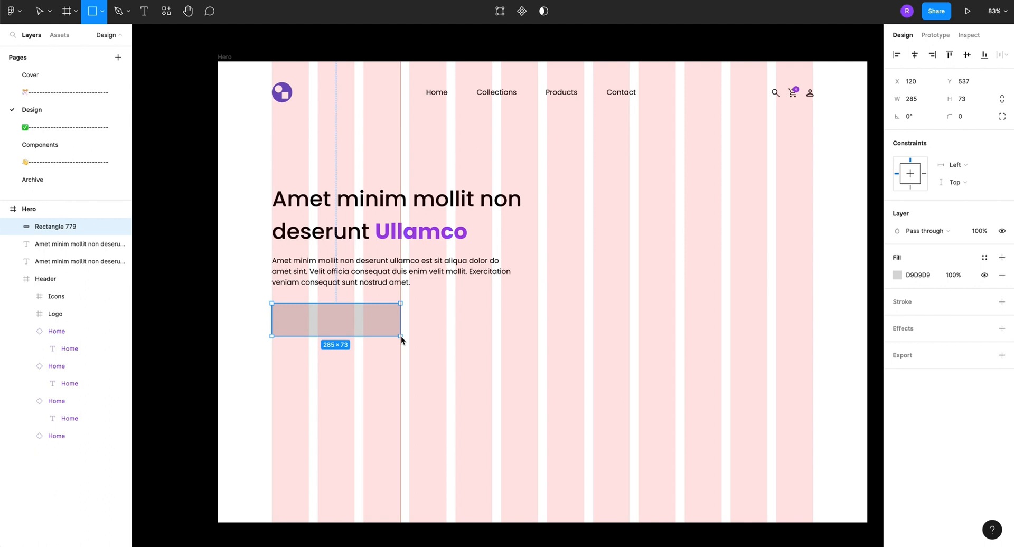
{"action": "left_click_drag", "start_coordinate": [401, 336], "coordinate": [401, 336]}
Set the rectangle's height to 72 and its corner radius to 50
{"action": "left_click", "coordinate": [971, 99]}
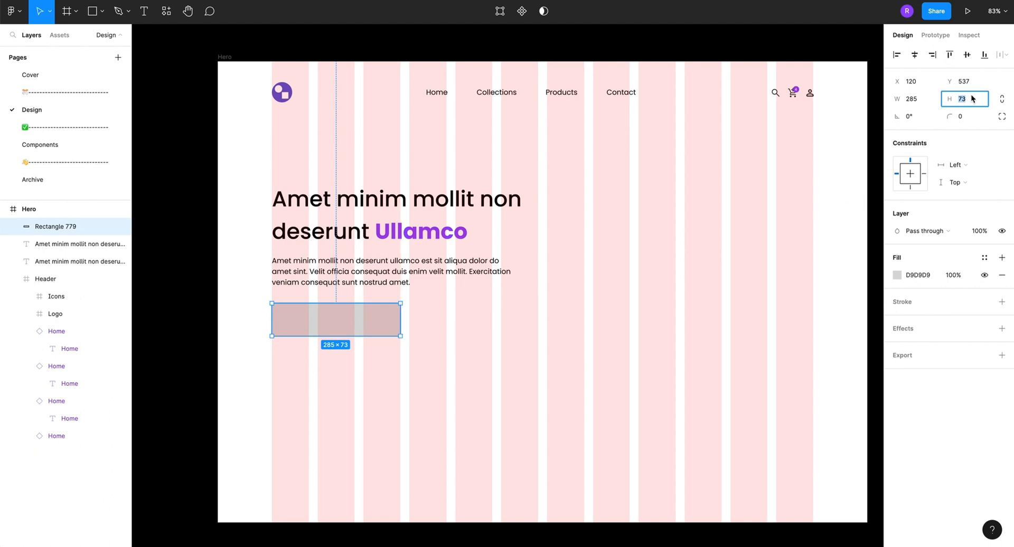
{"action": "key", "text": "Down"}
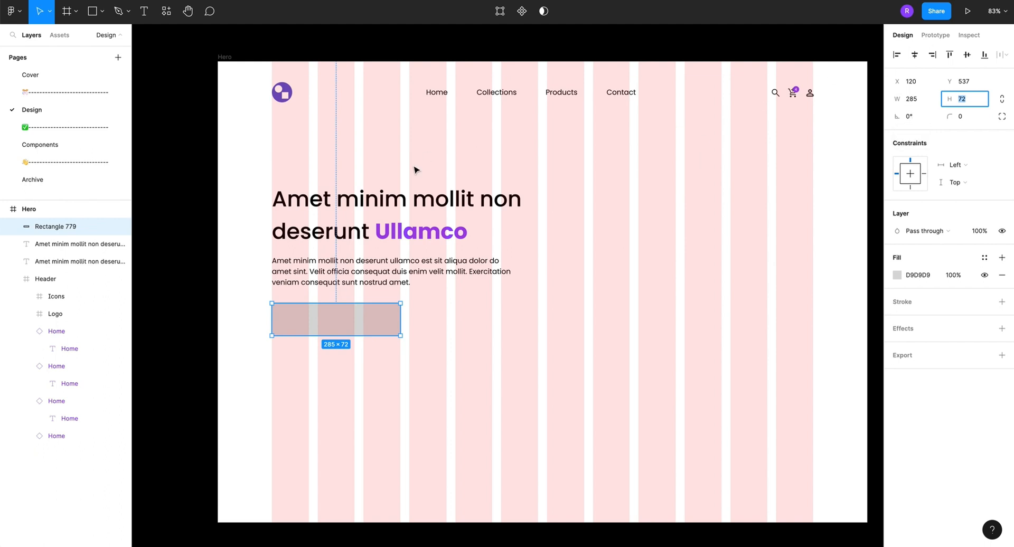
{"action": "left_click", "coordinate": [970, 119]}
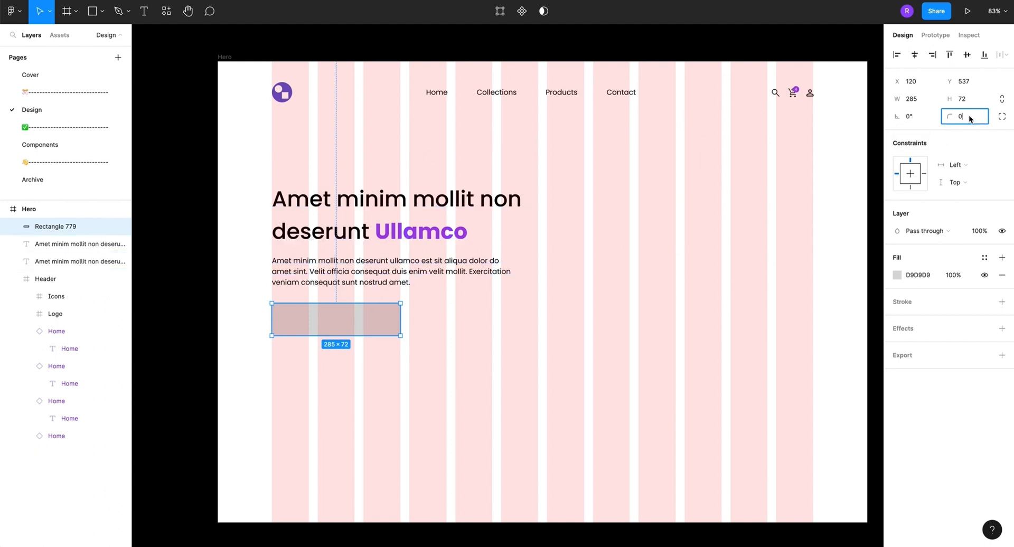
{"action": "type", "text": "5"}
{"action": "key", "text": "Return"}
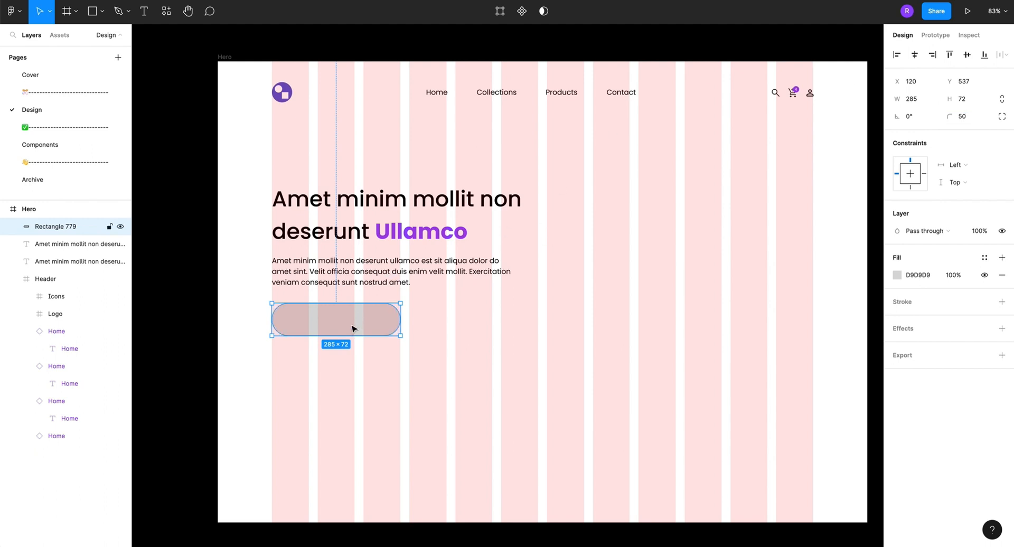
Transfer the rounded rectangle to the Components page and place it at X 655, Y 239 in the Desktop - 1 frame
{"action": "key", "text": "Delete"}
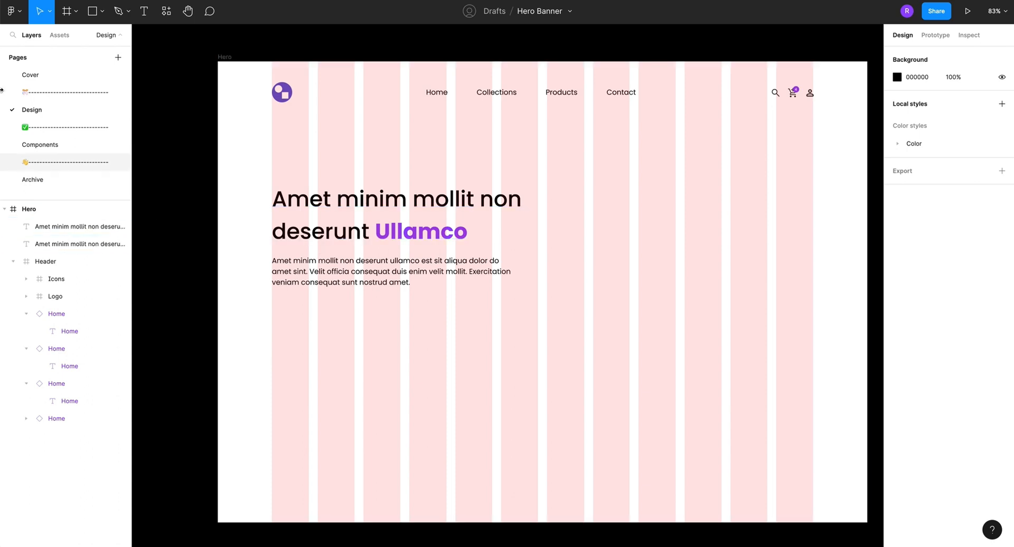
{"action": "left_click", "coordinate": [30, 146]}
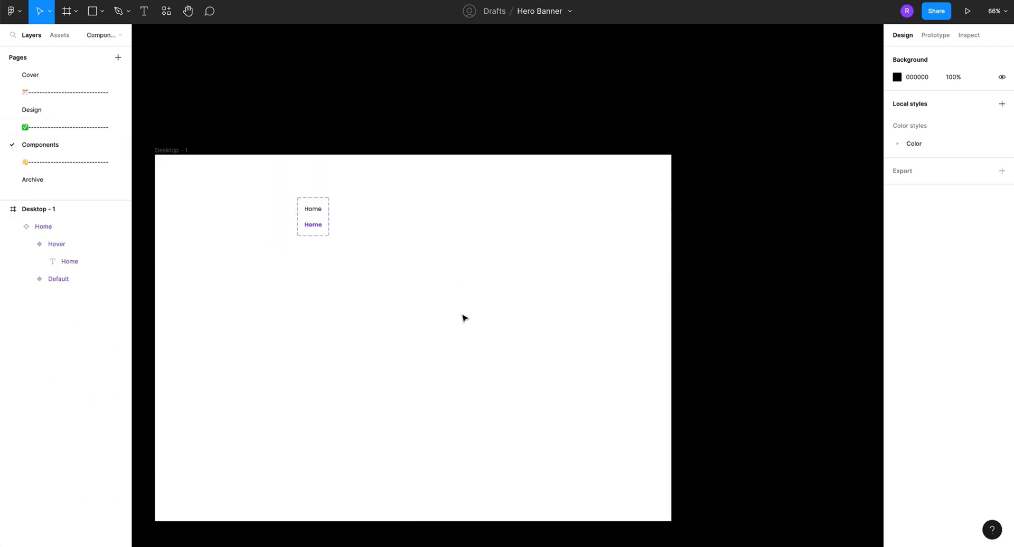
{"action": "key", "text": "ctrl+v"}
{"action": "left_click_drag", "start_coordinate": [503, 285], "coordinate": [436, 252]}
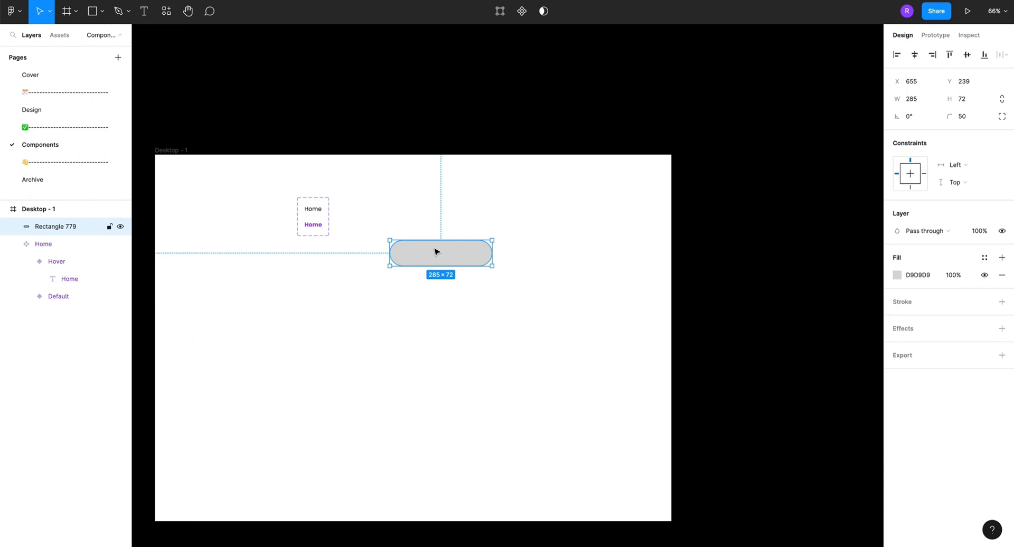
Fill the rounded rectangle with the Color/Primary style
{"action": "scroll", "coordinate": [436, 252], "scroll_direction": "up", "scroll_amount": 2}
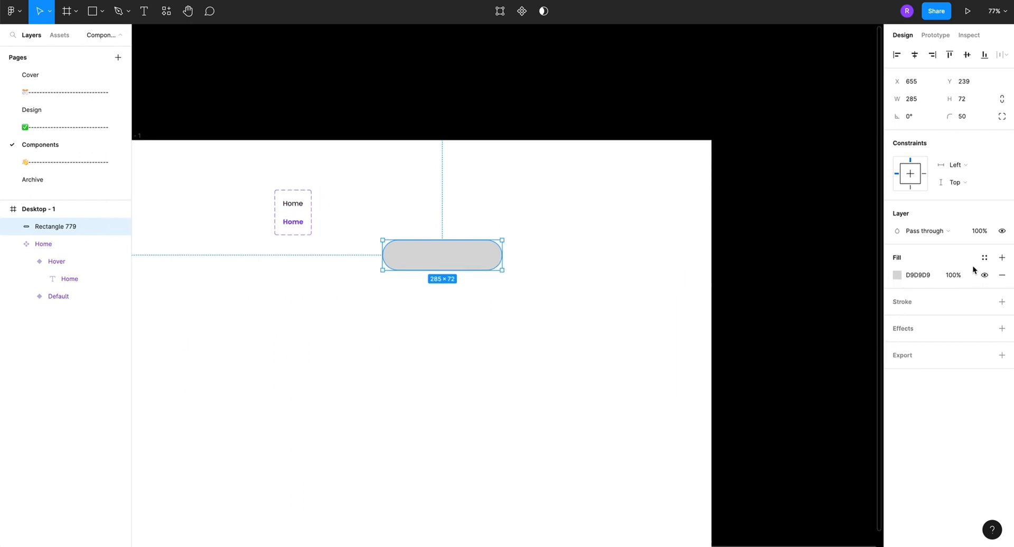
{"action": "left_click", "coordinate": [985, 258]}
{"action": "left_click", "coordinate": [905, 343]}
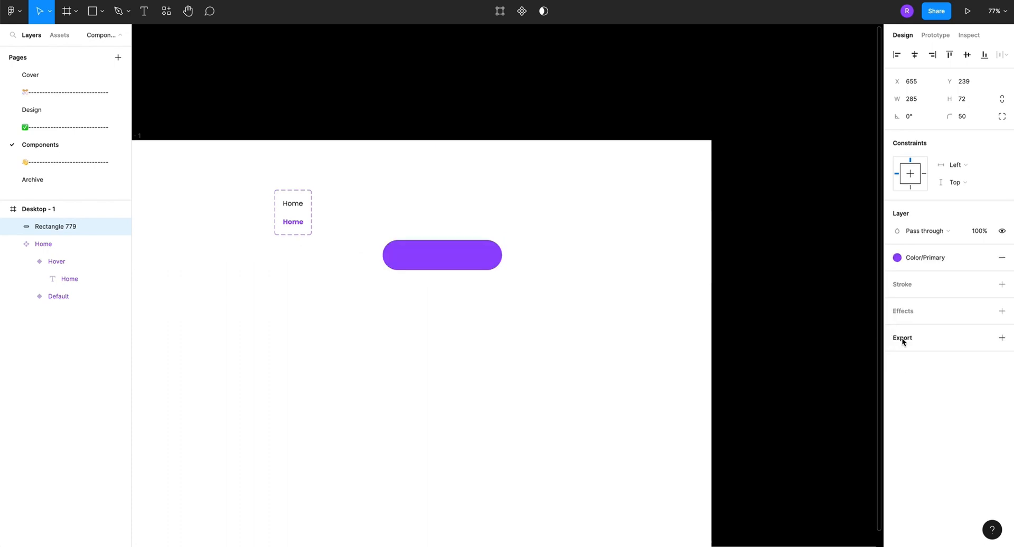
Add the text label "Shop Now" on top of the purple rounded rectangle
{"action": "scroll", "coordinate": [416, 270], "scroll_direction": "up", "scroll_amount": 5}
{"action": "scroll", "coordinate": [417, 270], "scroll_direction": "down", "scroll_amount": 3}
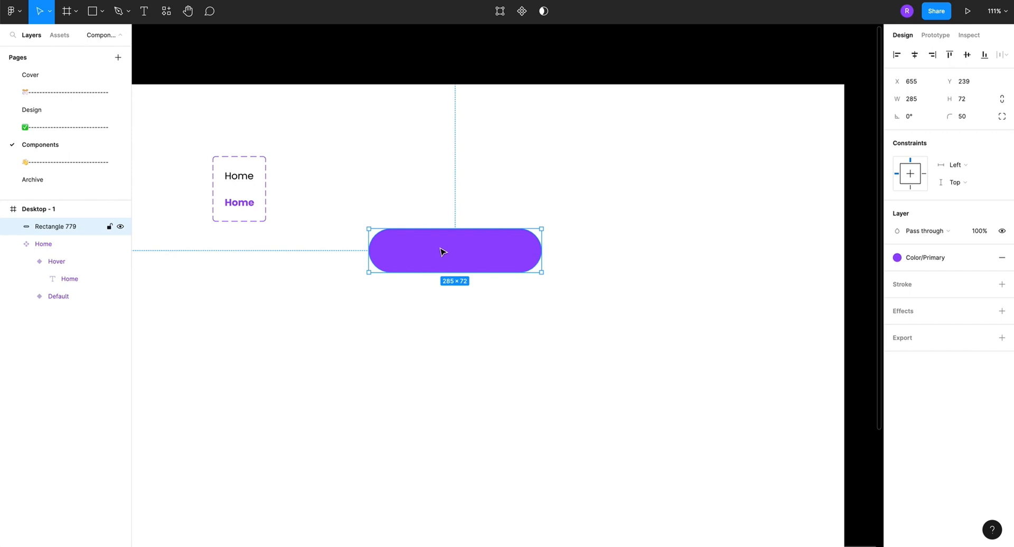
{"action": "scroll", "coordinate": [443, 252], "scroll_direction": "up", "scroll_amount": 5}
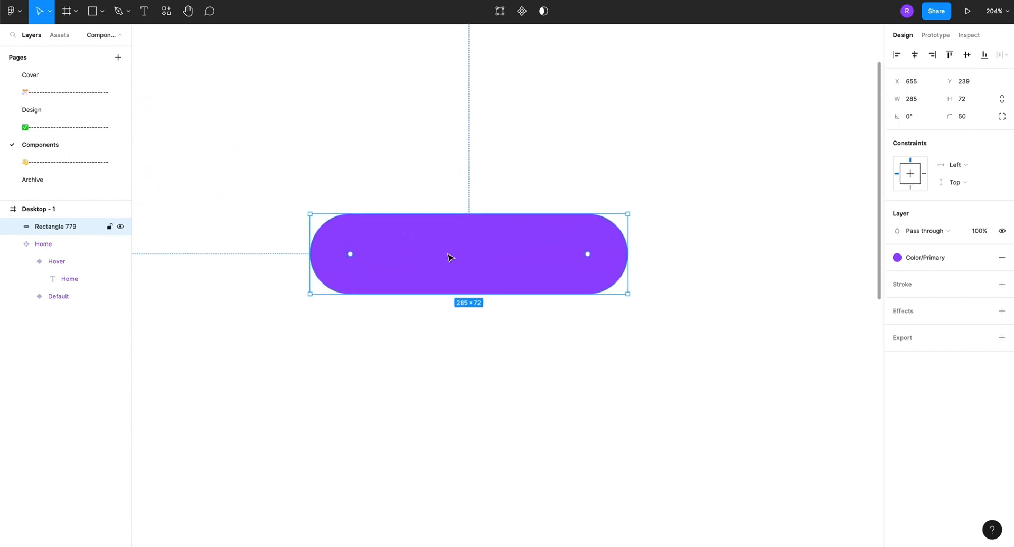
{"action": "key", "text": "t"}
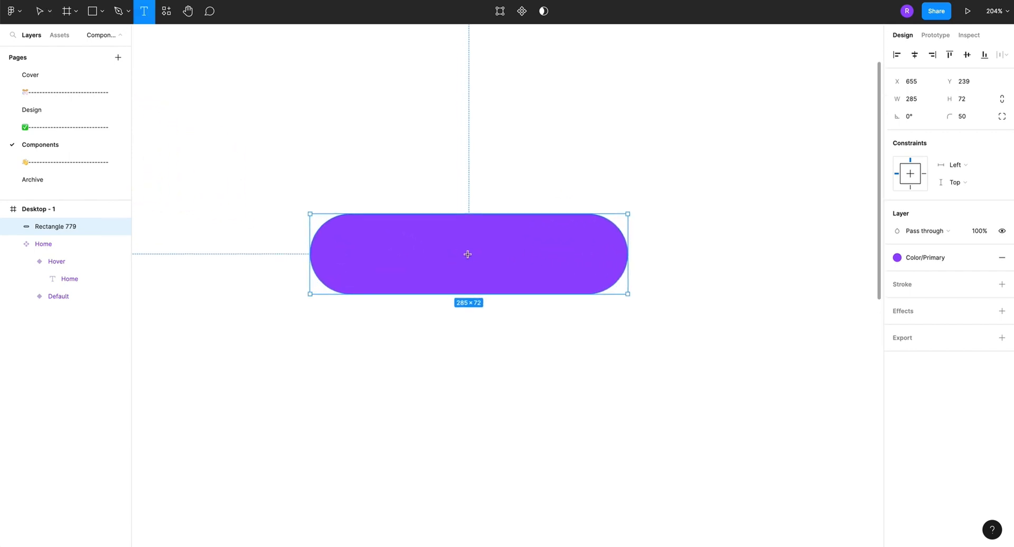
{"action": "left_click", "coordinate": [467, 254]}
{"action": "type", "text": "Sh"}
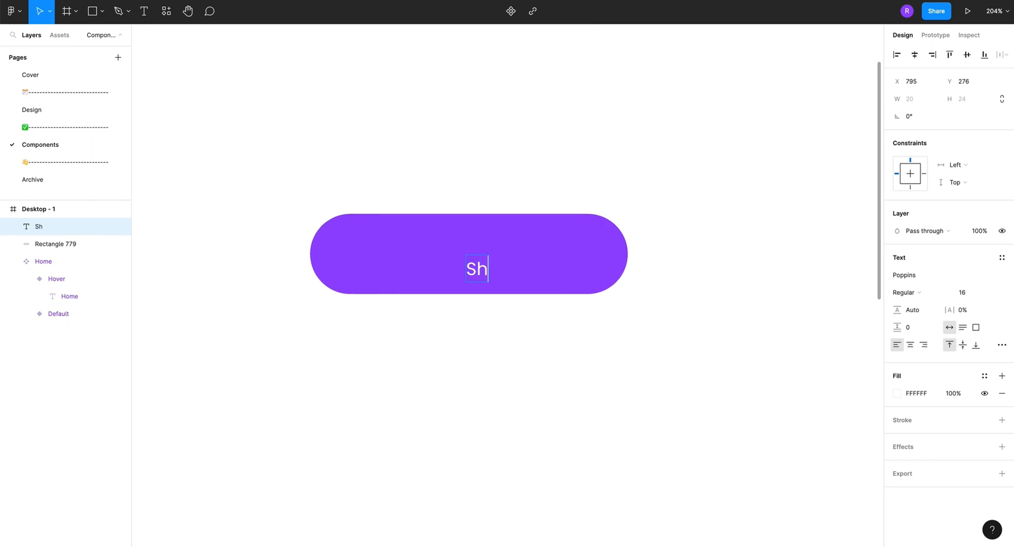
{"action": "type", "text": "op Now"}
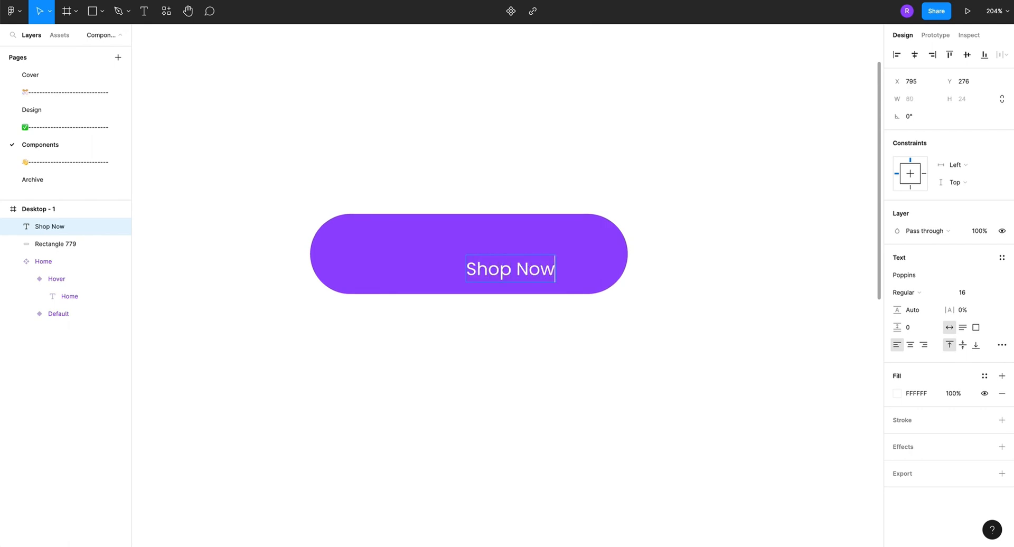
Move the "Shop Now" text to X 775, Y 263 so it is vertically centered on the purple rounded rectangle
{"action": "key", "text": "Escape"}
{"action": "left_click_drag", "start_coordinate": [501, 274], "coordinate": [479, 260]}
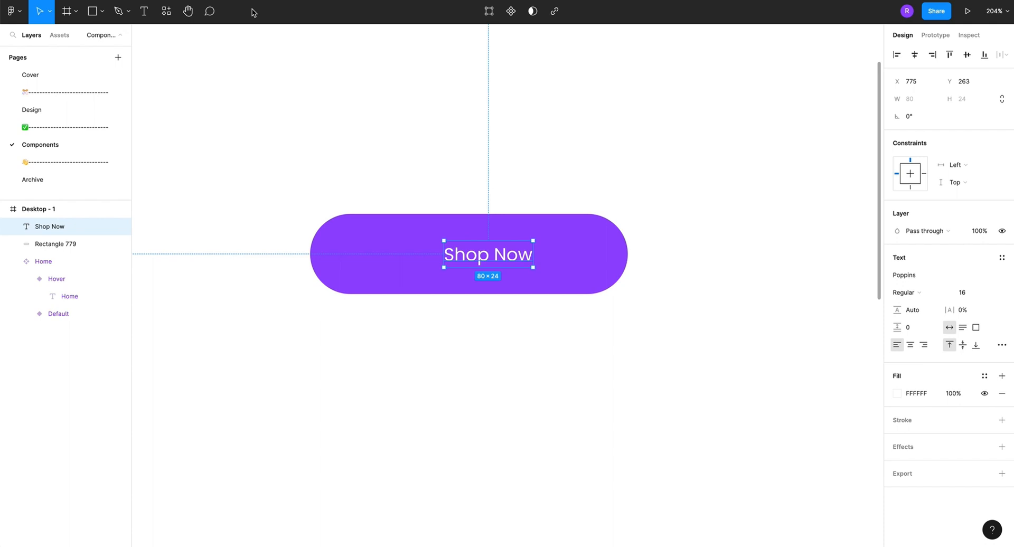
{"action": "left_click", "coordinate": [389, 270]}
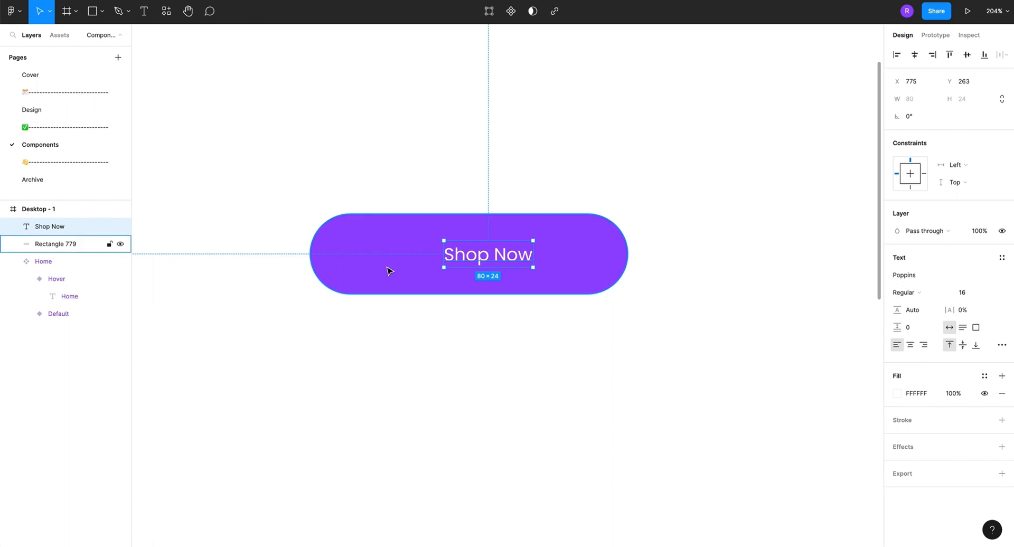
Find "arrow" in the Material Symbols plugin and place the plain right-pointing arrow icon just before the "Shop Now" text
{"action": "right_click", "coordinate": [392, 271]}
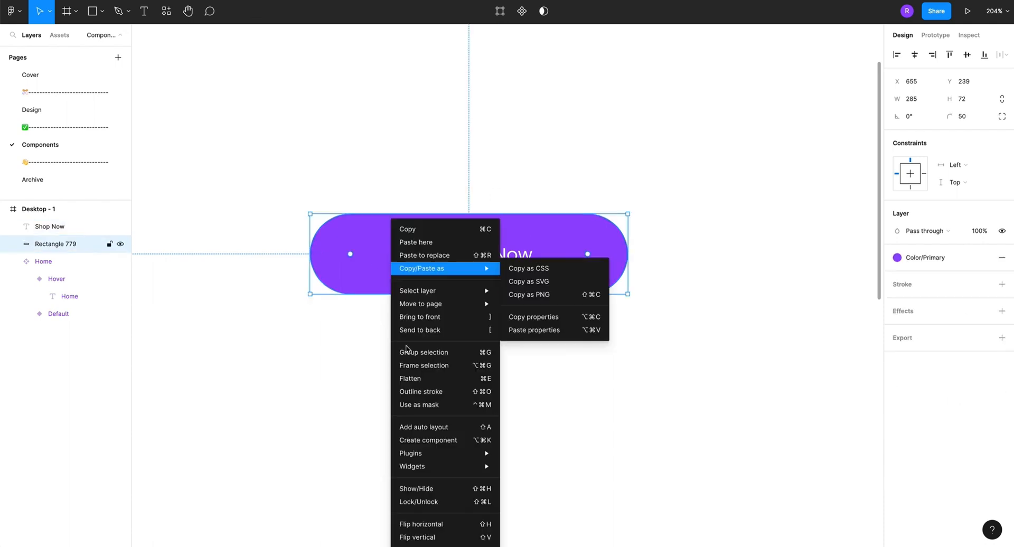
{"action": "mouse_move", "coordinate": [435, 458]}
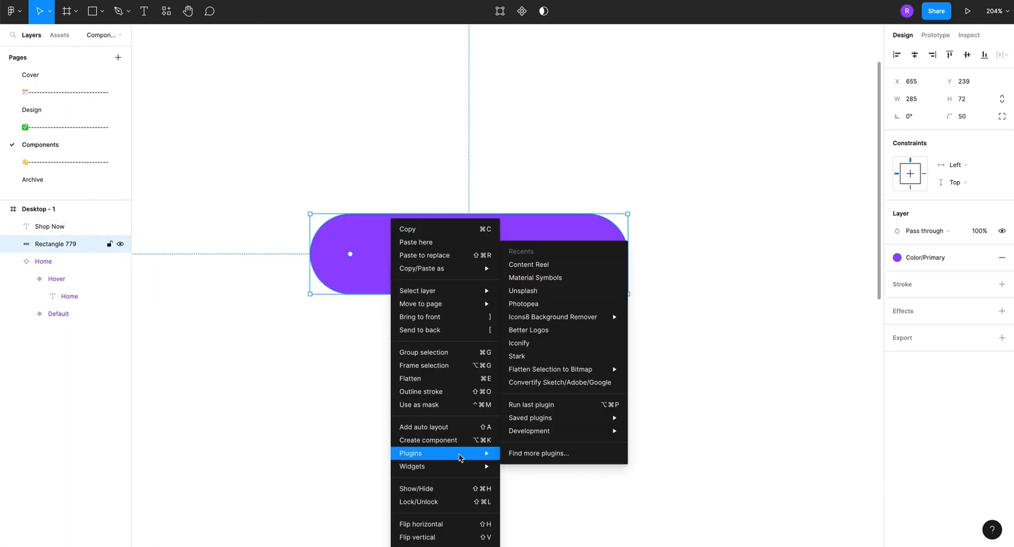
{"action": "left_click", "coordinate": [524, 279]}
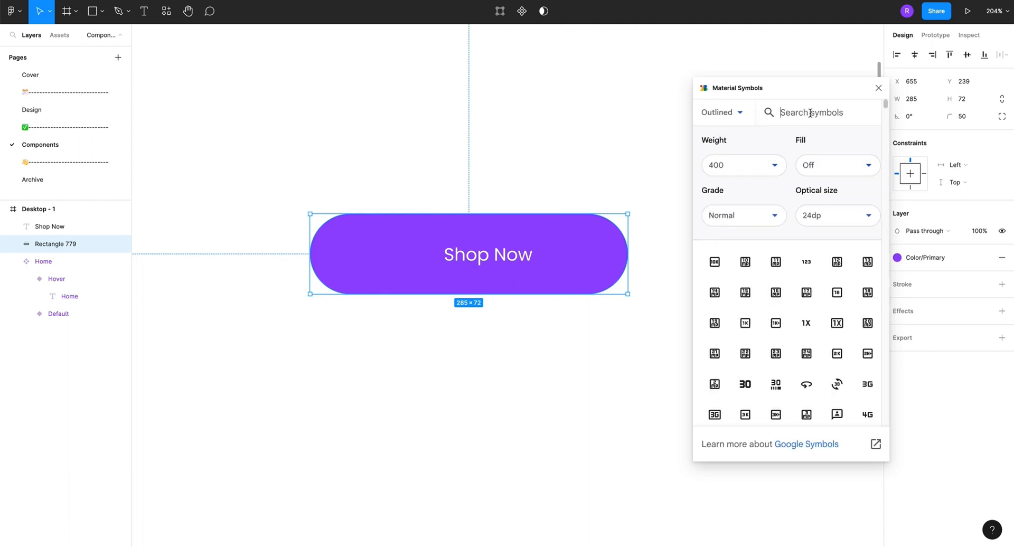
{"action": "left_click", "coordinate": [812, 111]}
{"action": "type", "text": "arrow"}
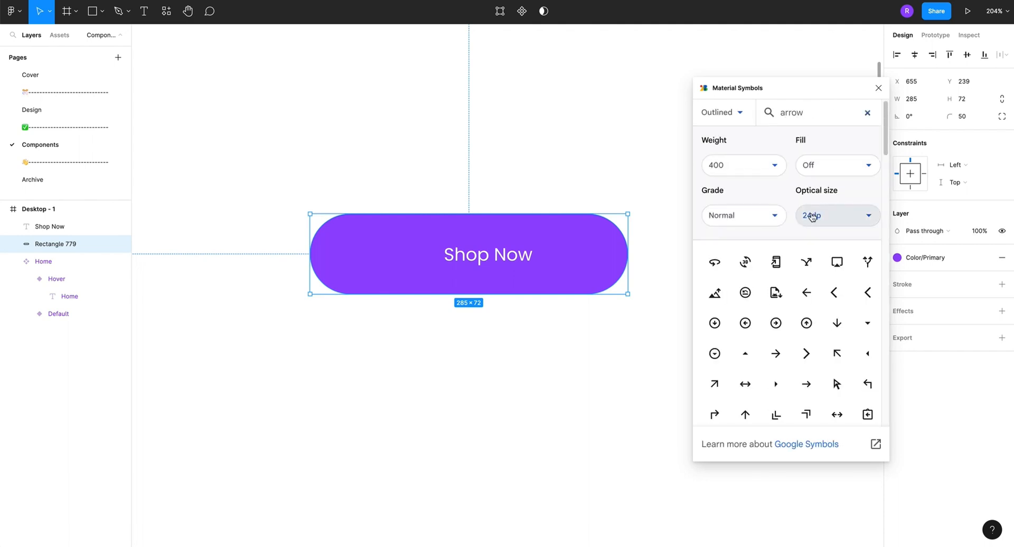
{"action": "scroll", "coordinate": [746, 406], "scroll_direction": "down", "scroll_amount": 1}
{"action": "scroll", "coordinate": [747, 406], "scroll_direction": "down", "scroll_amount": 10}
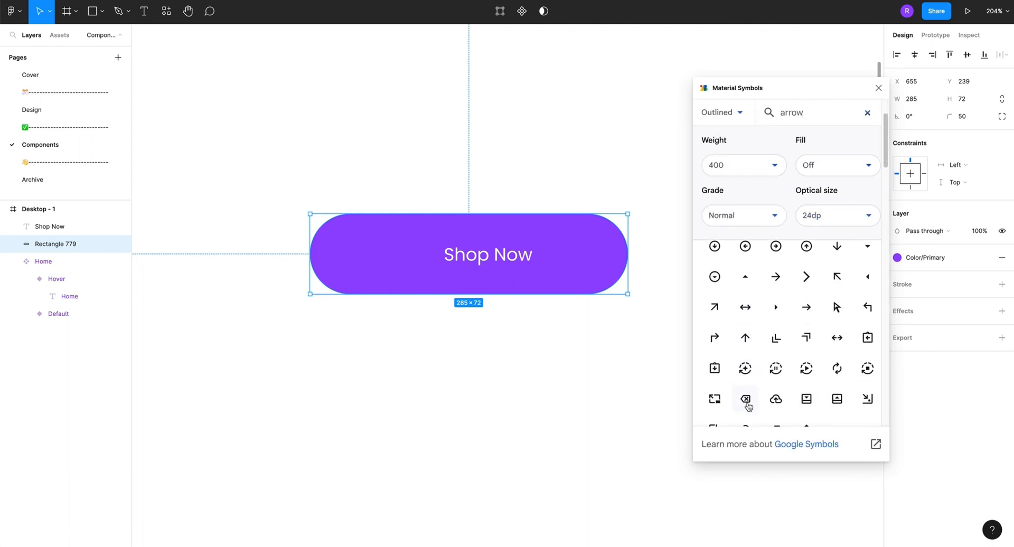
{"action": "scroll", "coordinate": [749, 405], "scroll_direction": "down", "scroll_amount": 10}
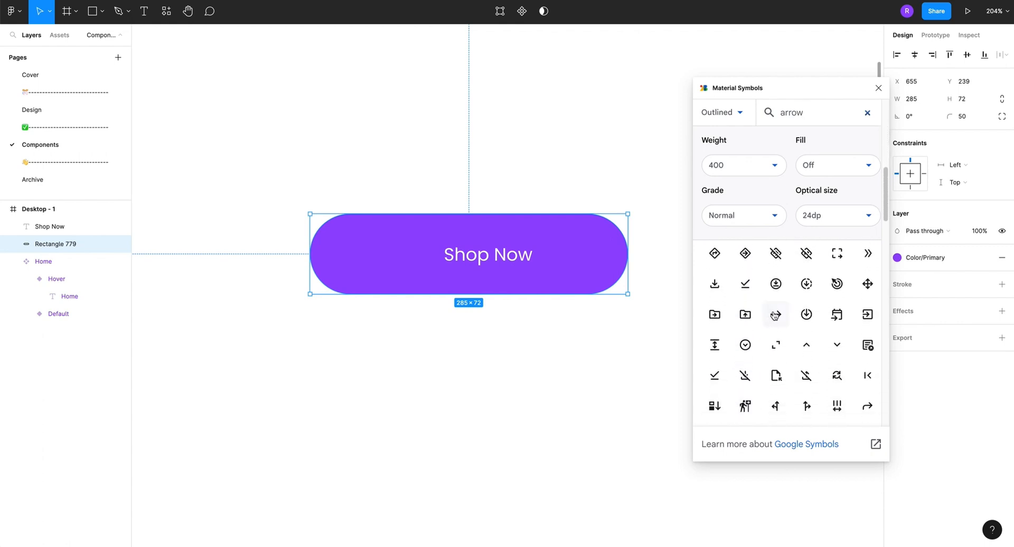
{"action": "left_click_drag", "start_coordinate": [775, 315], "coordinate": [419, 260]}
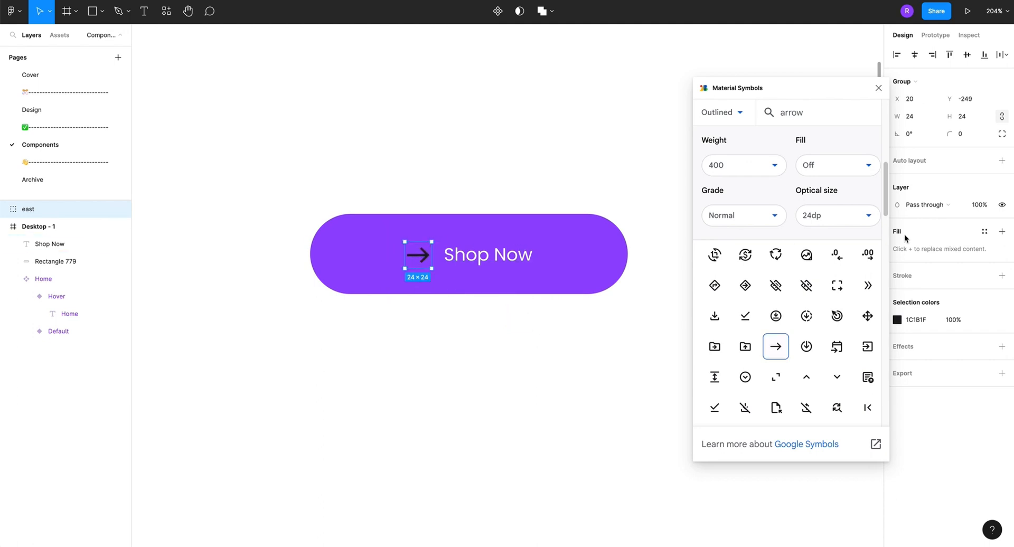
Change the arrow icon's style to Rounded in Material Symbols and close the plugin
{"action": "left_click", "coordinate": [901, 321]}
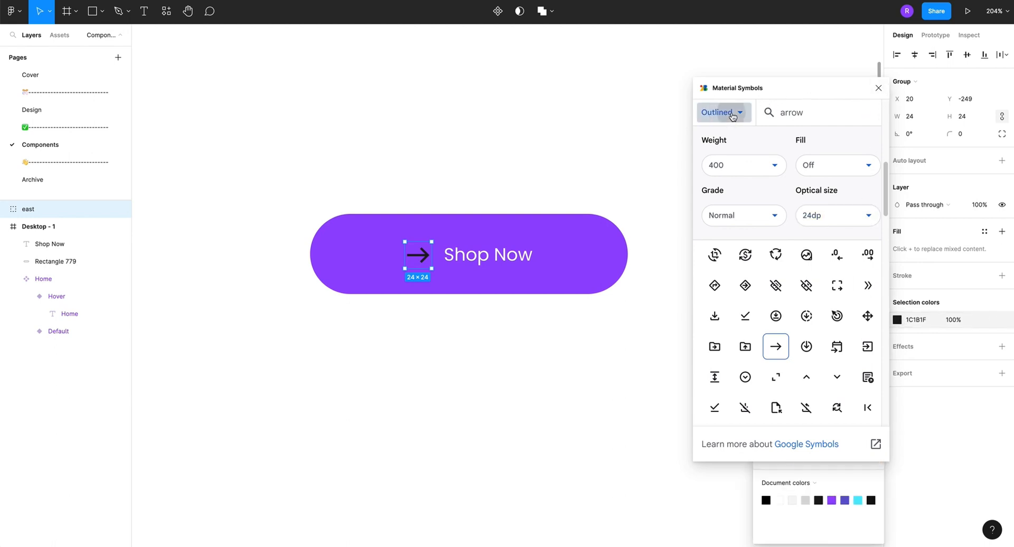
{"action": "left_click", "coordinate": [740, 120]}
{"action": "left_click", "coordinate": [720, 170]}
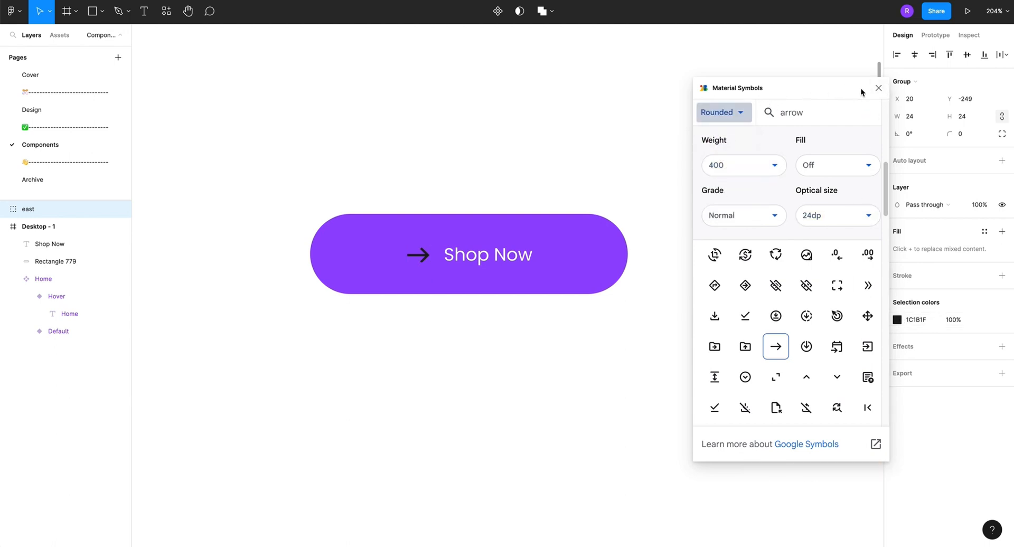
{"action": "left_click", "coordinate": [879, 87]}
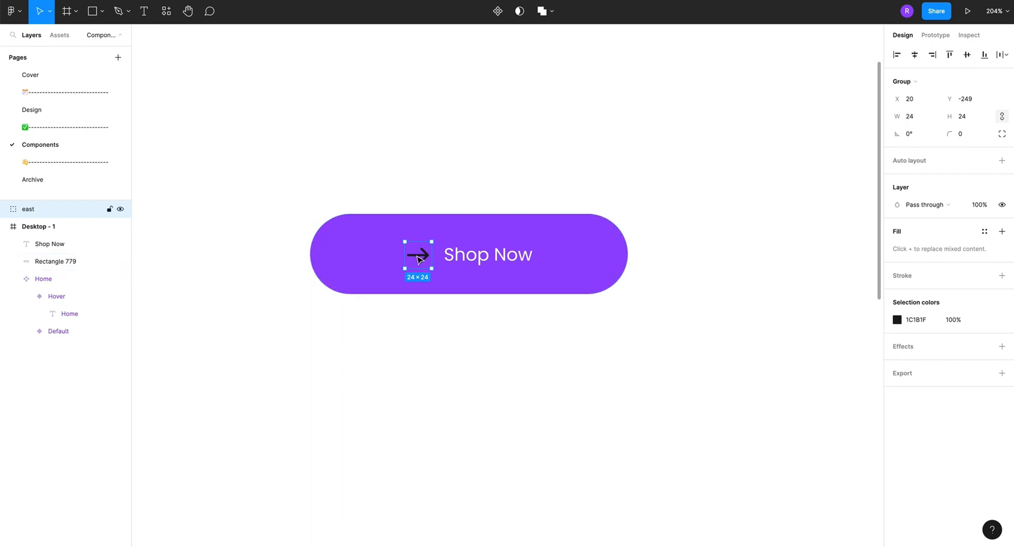
Recolor the arrow icon to FFFFFF
{"action": "left_click", "coordinate": [897, 320]}
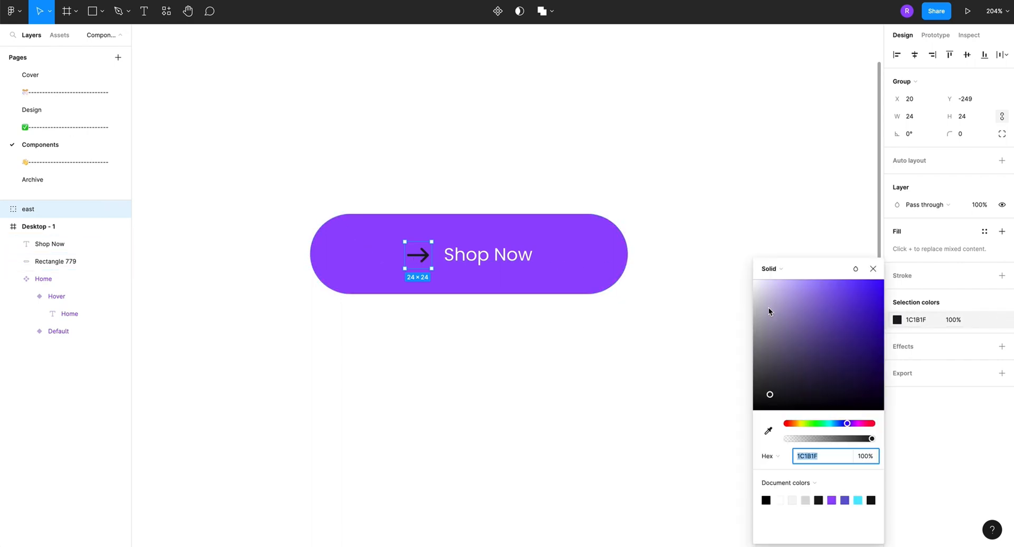
{"action": "type", "text": "FFFFFF"}
{"action": "key", "text": "Return"}
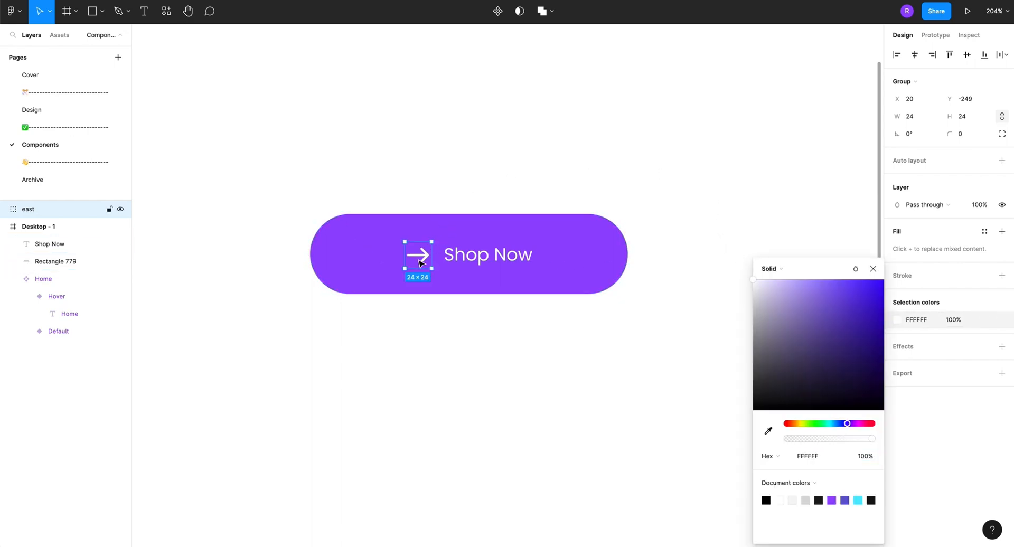
Reopen the Material Symbols plugin for the arrow icon and set its weight to 300
{"action": "scroll", "coordinate": [417, 255], "scroll_direction": "up", "scroll_amount": 3}
{"action": "right_click", "coordinate": [419, 258]}
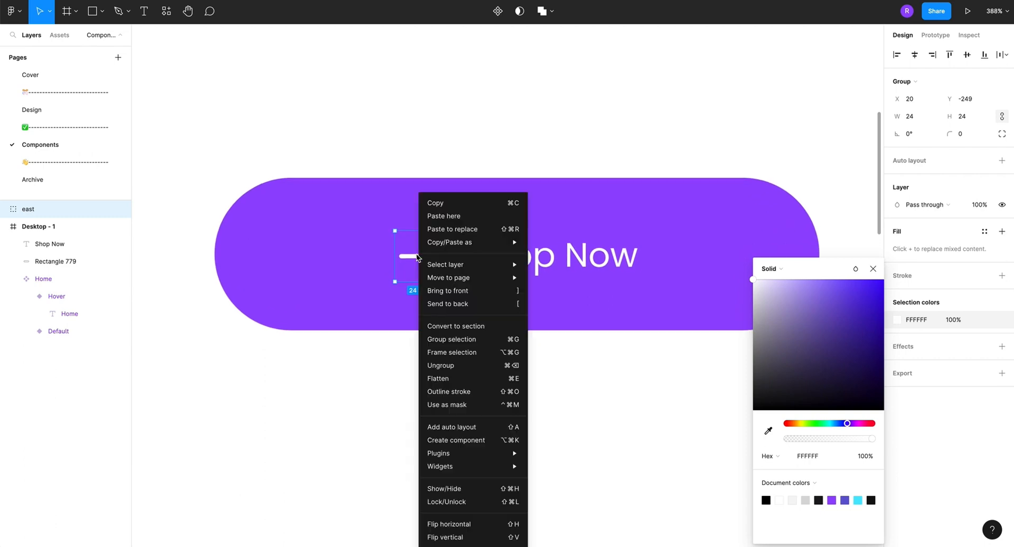
{"action": "mouse_move", "coordinate": [505, 459]}
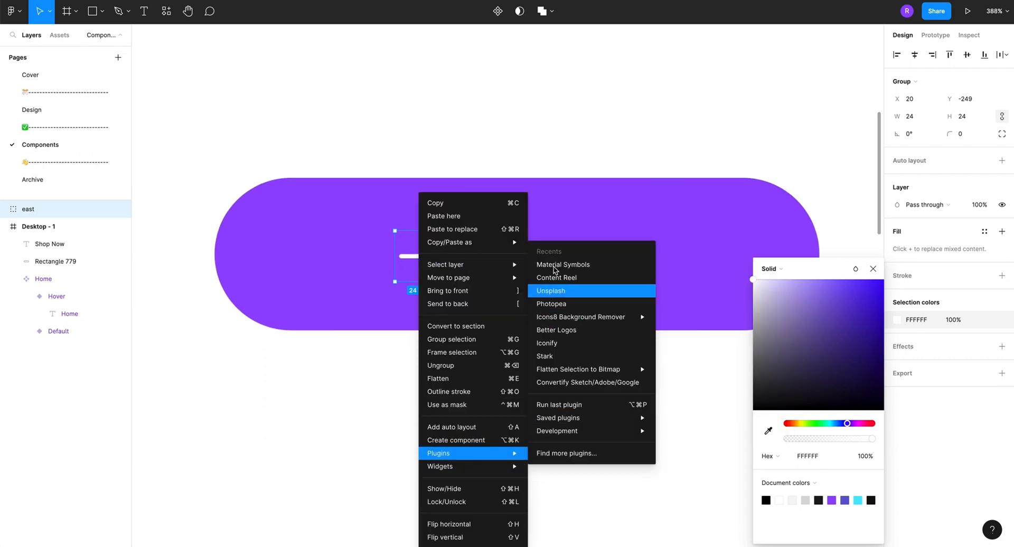
{"action": "left_click", "coordinate": [554, 265]}
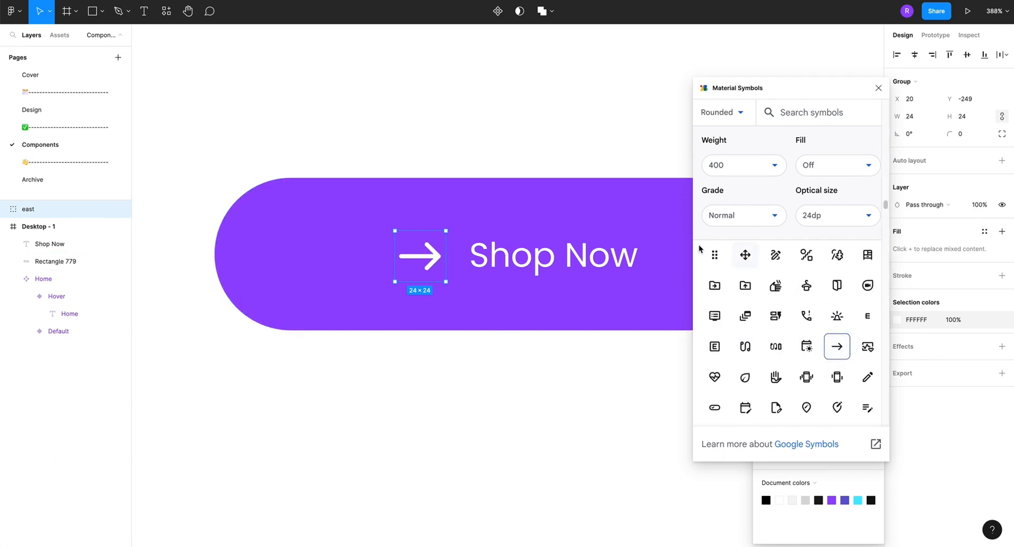
{"action": "left_click", "coordinate": [555, 262]}
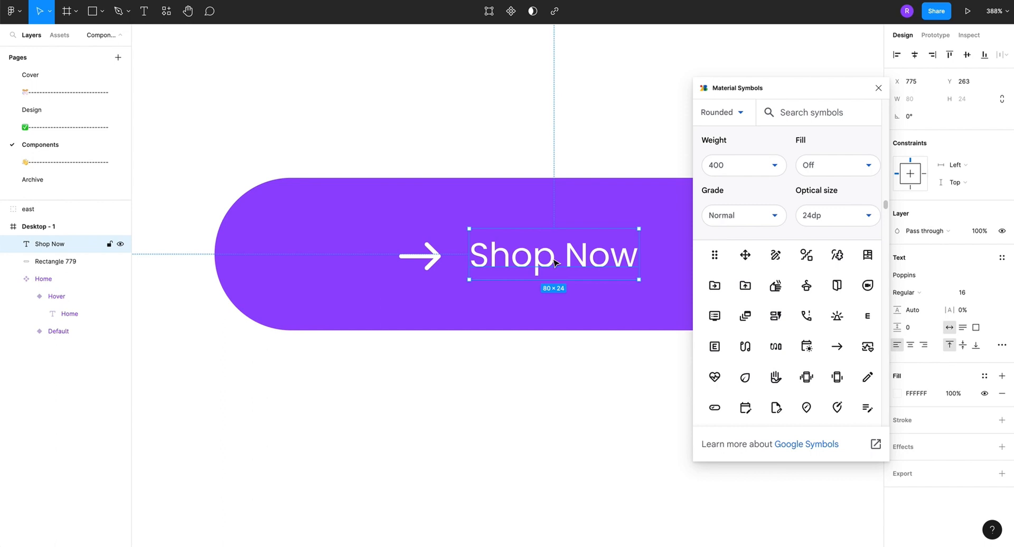
{"action": "left_click", "coordinate": [438, 257]}
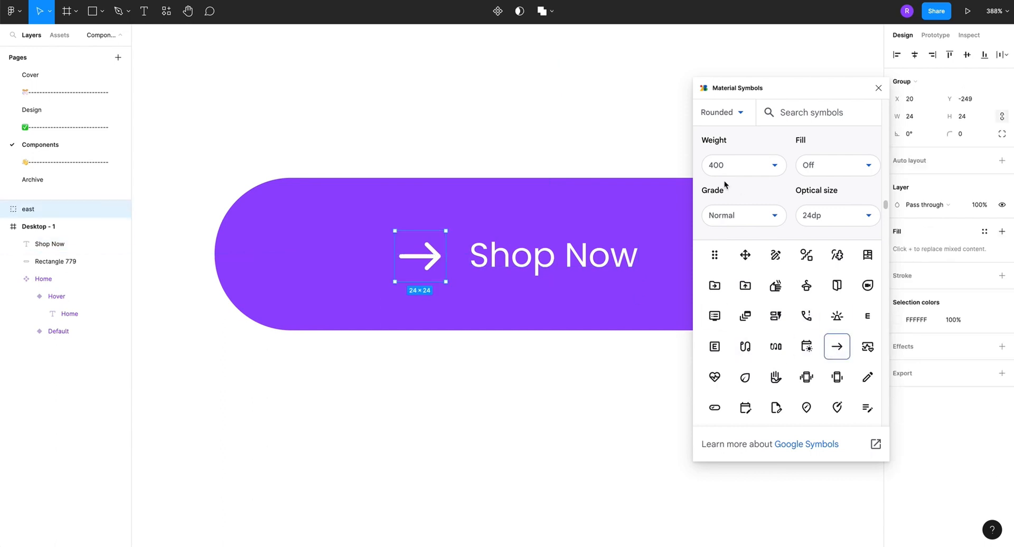
{"action": "left_click", "coordinate": [750, 166]}
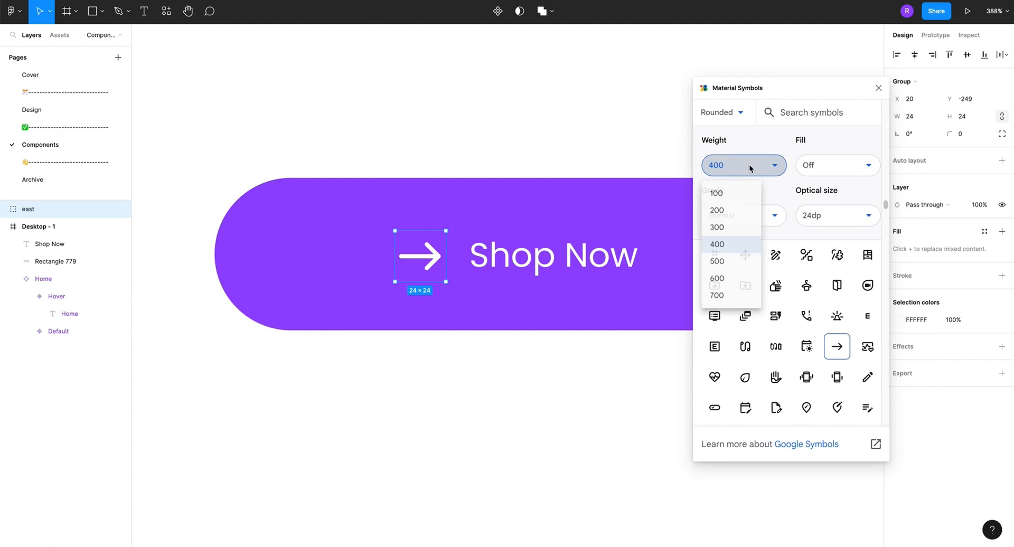
{"action": "left_click", "coordinate": [729, 227]}
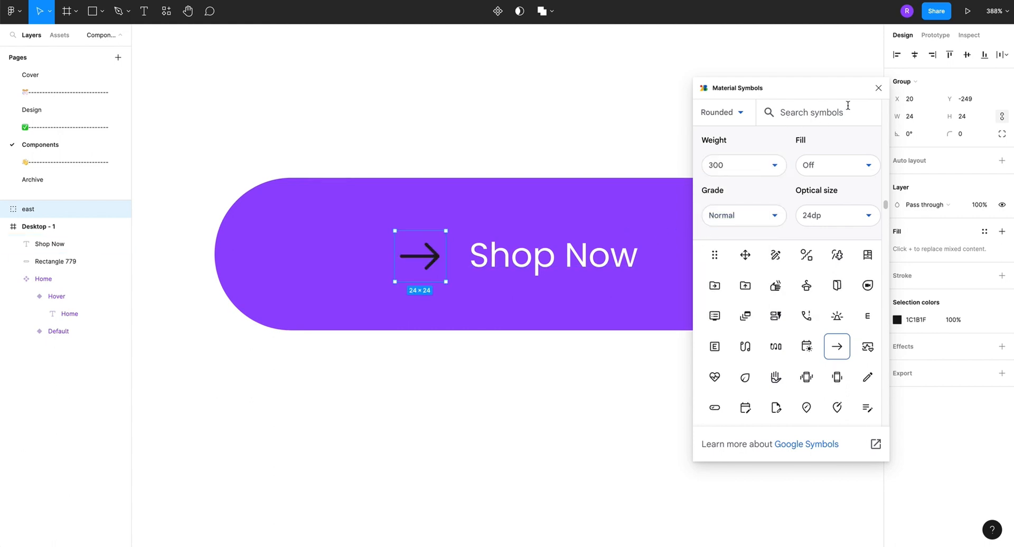
Close the plugin and recolor the thinner arrow icon to FFFFFF
{"action": "left_click", "coordinate": [878, 87]}
{"action": "left_click", "coordinate": [897, 320]}
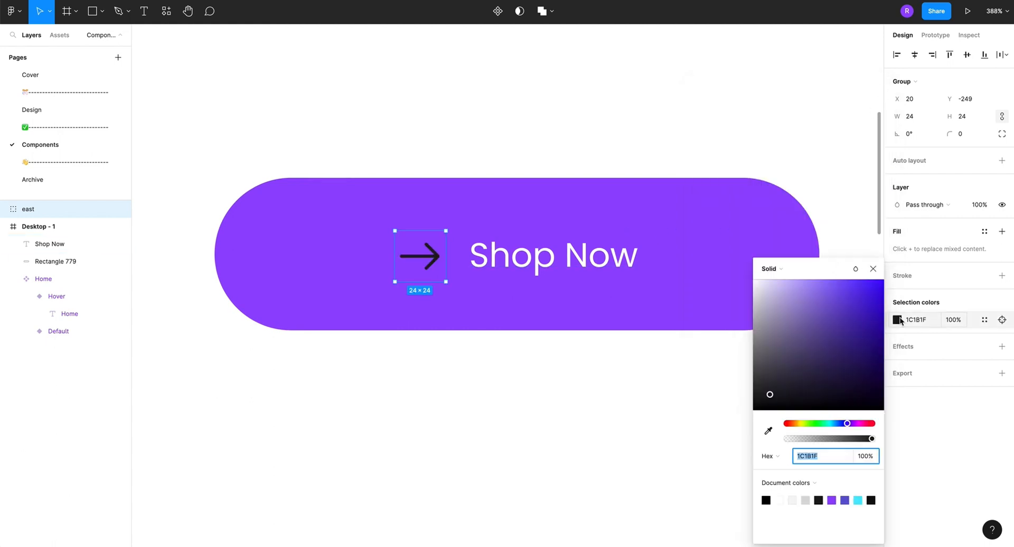
{"action": "left_click_drag", "start_coordinate": [787, 299], "coordinate": [712, 249]}
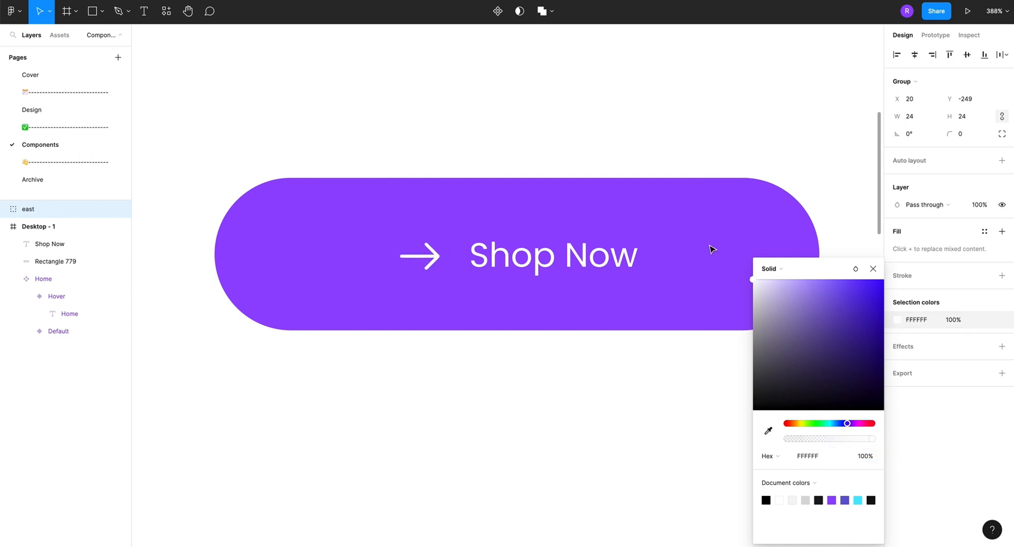
{"action": "left_click", "coordinate": [873, 268]}
Undo the arrow icon's latest recoloring and its change to weight 300
{"action": "left_click", "coordinate": [613, 122]}
{"action": "scroll", "coordinate": [612, 122], "scroll_direction": "down", "scroll_amount": 5}
{"action": "scroll", "coordinate": [611, 120], "scroll_direction": "up", "scroll_amount": 5}
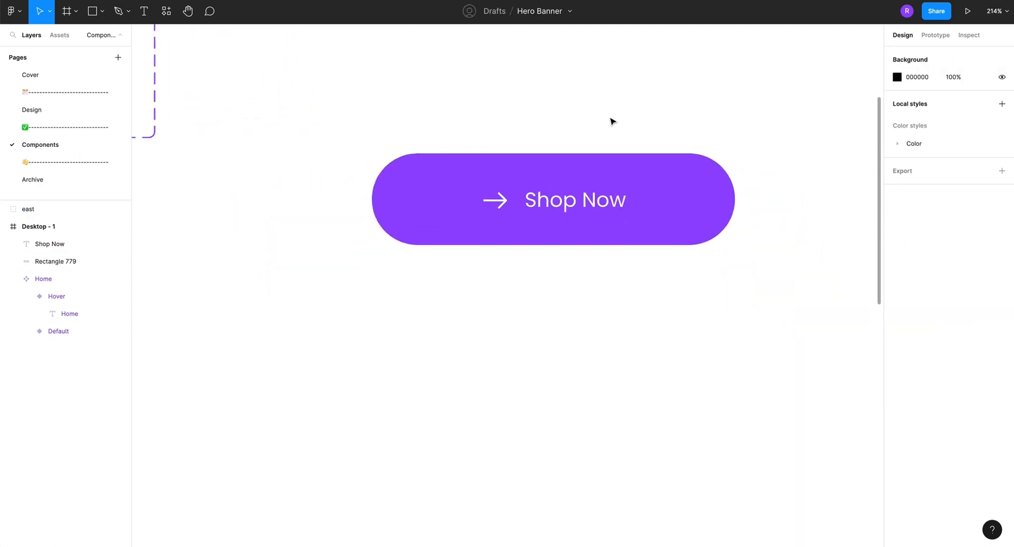
{"action": "key", "text": "ctrl+z"}
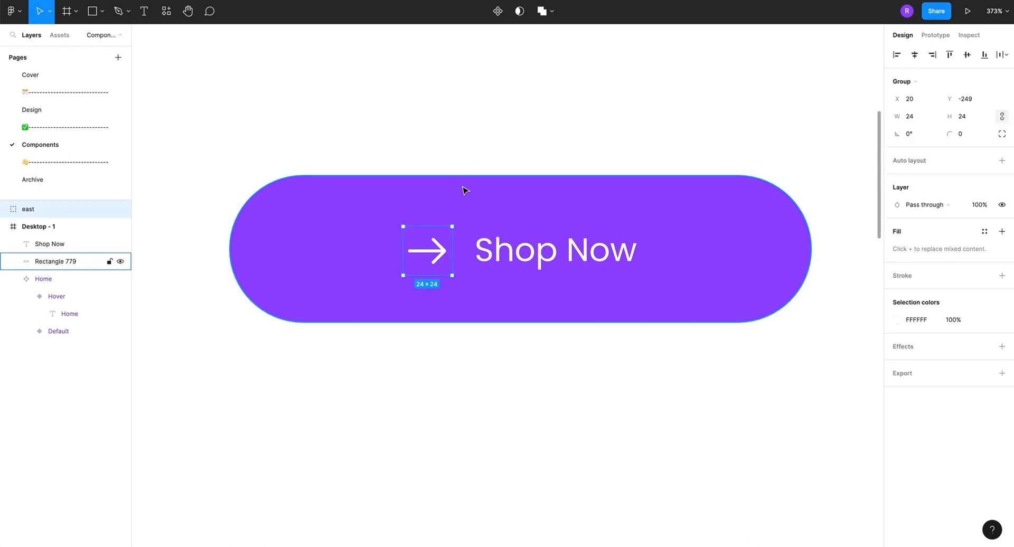
{"action": "key", "text": "ctrl+z"}
{"action": "key", "text": "ctrl+shift+z"}
Wrap the arrow icon, the "Shop Now" text and the purple rounded rectangle together in a new frame
{"action": "left_click", "coordinate": [655, 242]}
{"action": "scroll", "coordinate": [655, 242], "scroll_direction": "down", "scroll_amount": 4}
{"action": "scroll", "coordinate": [655, 242], "scroll_direction": "right", "scroll_amount": 4}
{"action": "scroll", "coordinate": [655, 243], "scroll_direction": "down", "scroll_amount": 1}
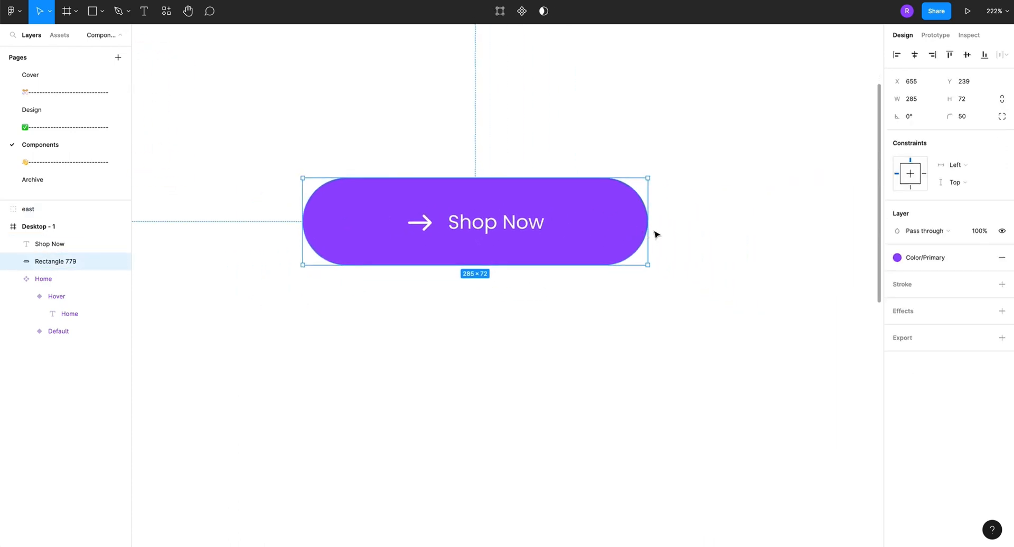
{"action": "left_click_drag", "start_coordinate": [301, 130], "coordinate": [628, 339]}
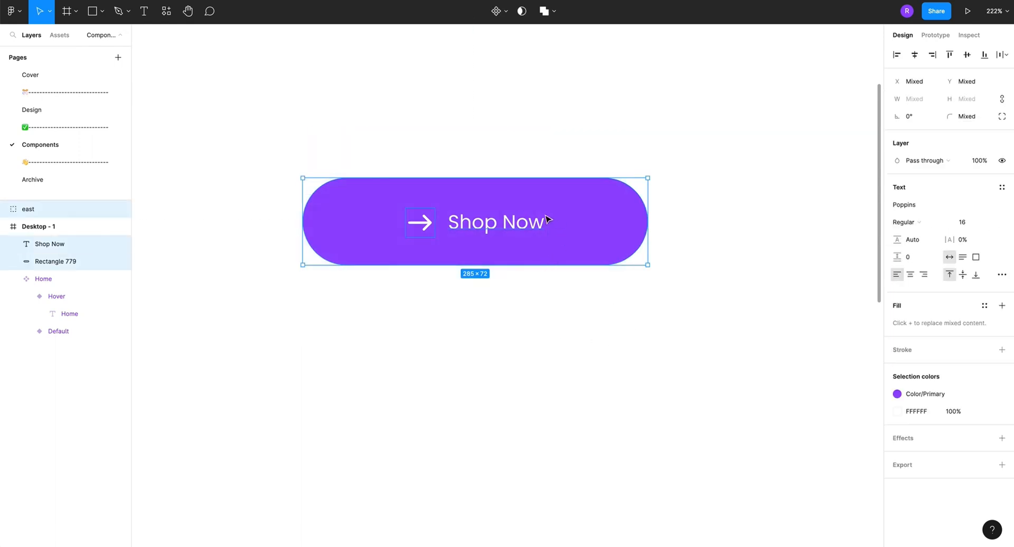
{"action": "right_click", "coordinate": [535, 232]}
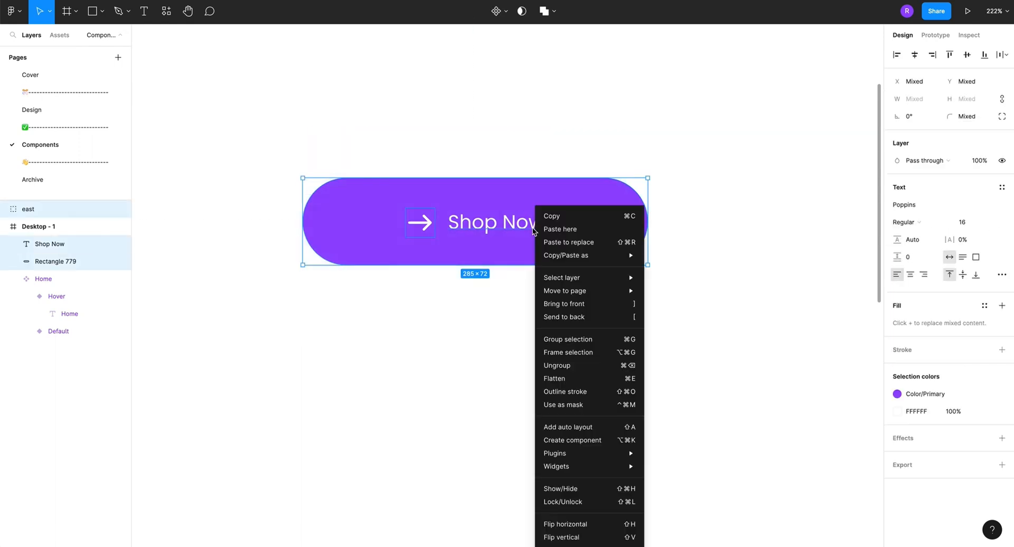
{"action": "left_click", "coordinate": [554, 352]}
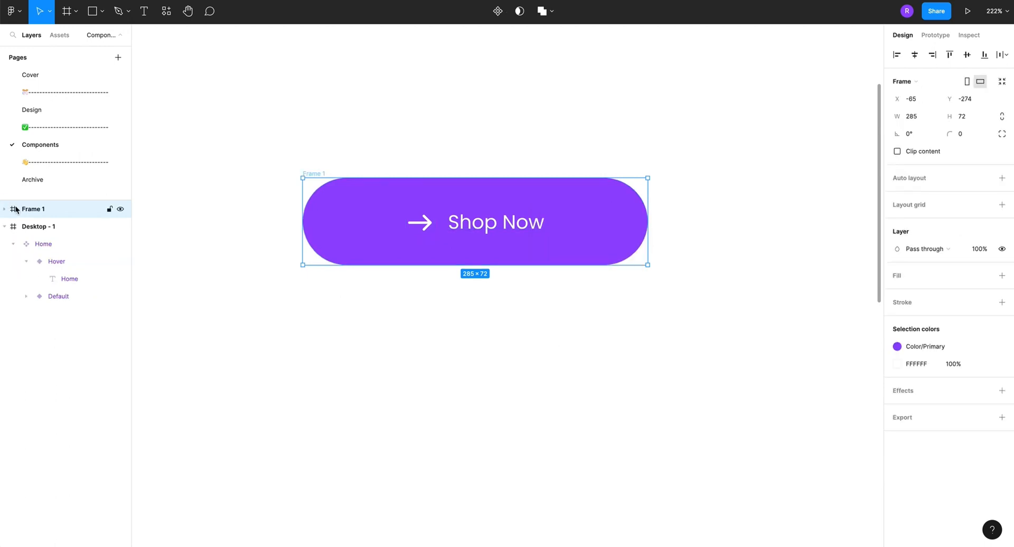
Nest the new frame inside the Desktop - 1 frame and rename it "Button"
{"action": "left_click_drag", "start_coordinate": [34, 210], "coordinate": [34, 231]}
{"action": "double_click", "coordinate": [45, 226]}
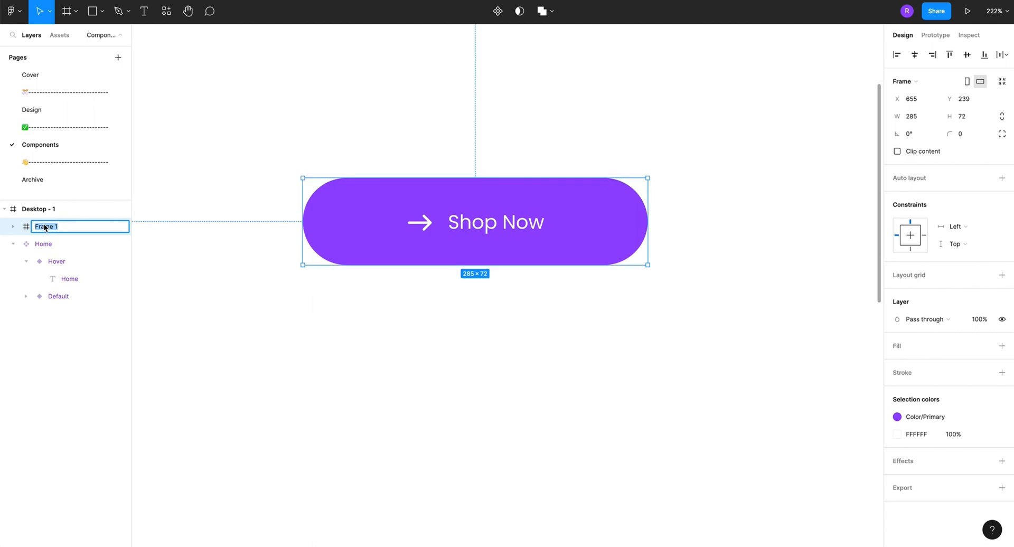
{"action": "type", "text": "Button"}
{"action": "key", "text": "Return"}
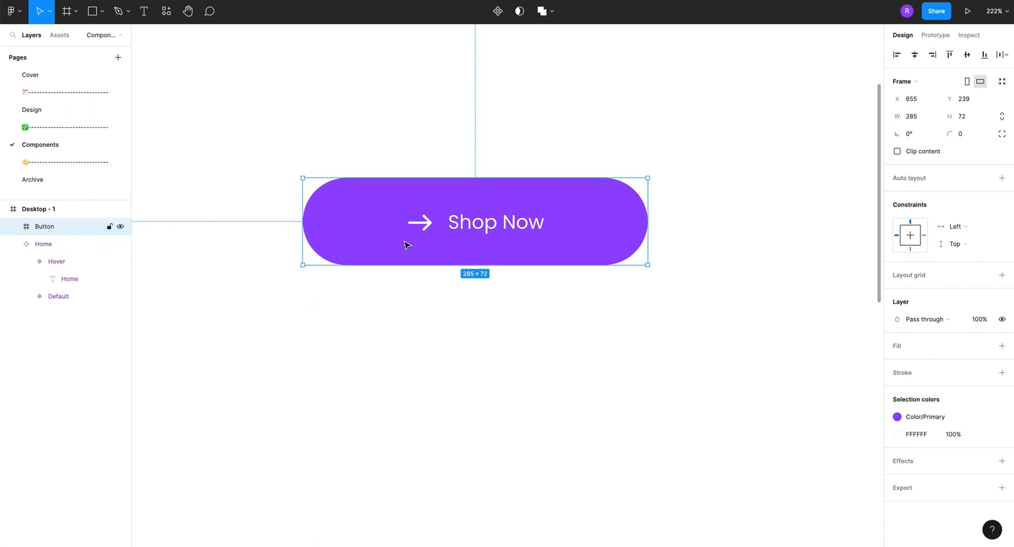
Move the Button frame to X 651, Y 213 and set the spacing between its arrow icon and "Shop Now" text to 12
{"action": "left_click_drag", "start_coordinate": [458, 236], "coordinate": [452, 204]}
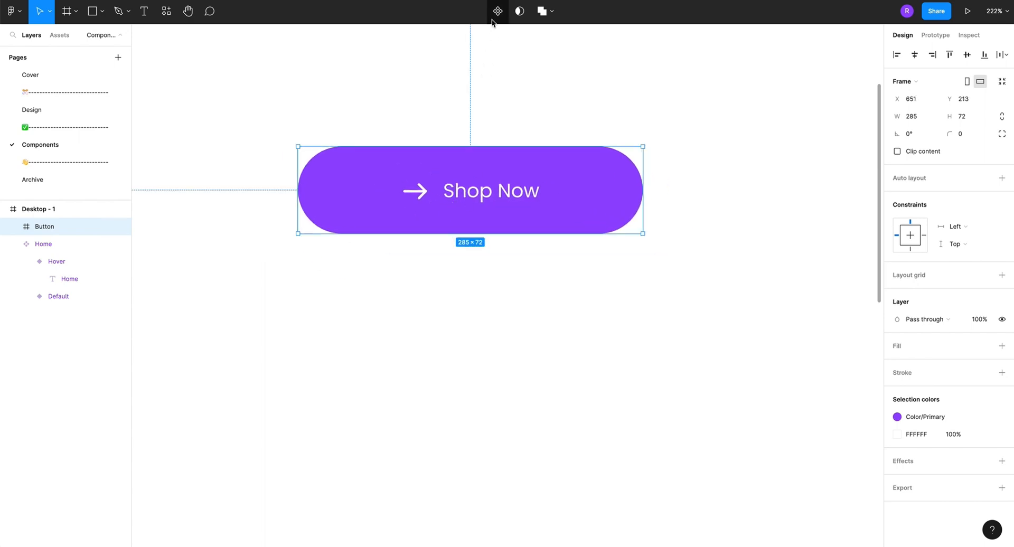
{"action": "double_click", "coordinate": [422, 200]}
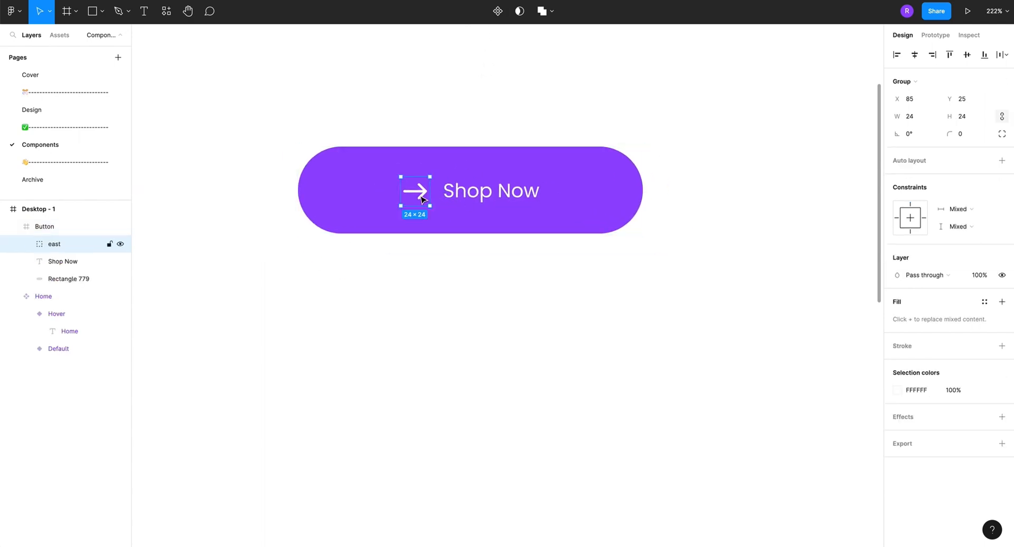
{"action": "left_click", "coordinate": [468, 196], "text": "shift"}
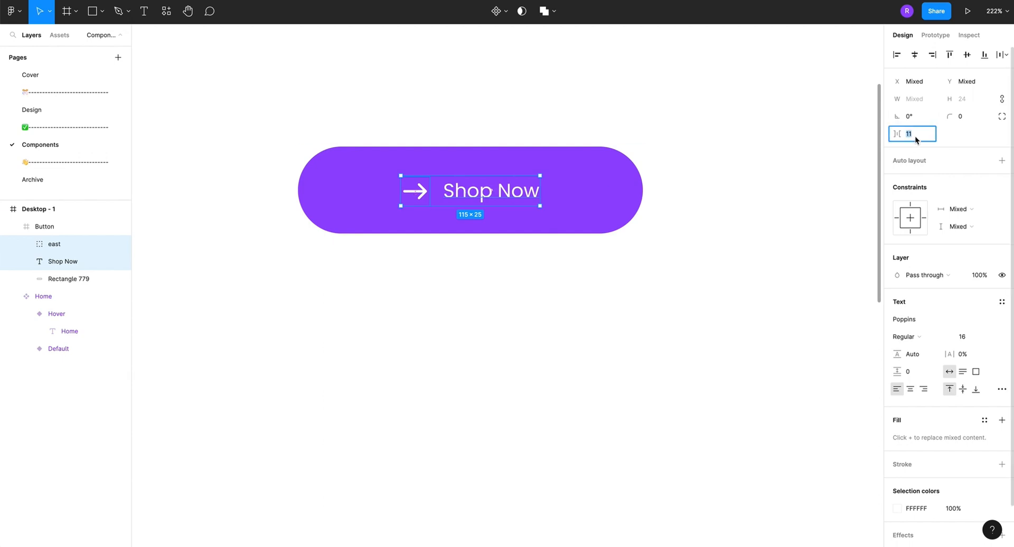
{"action": "key", "text": "Up"}
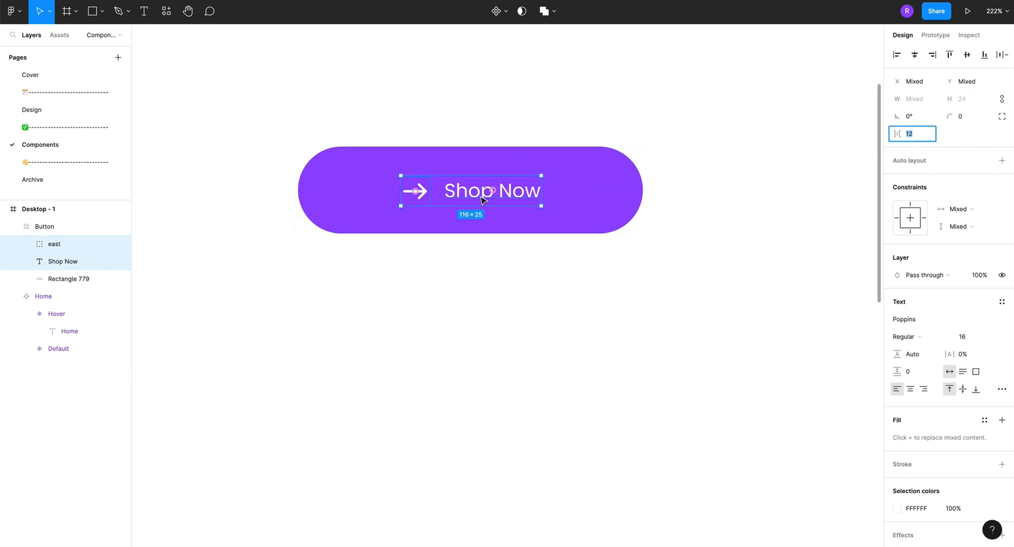
Wrap the arrow icon and "Shop Now" text in their own frame, and add auto layout to both the Button and this inner frame
{"action": "right_click", "coordinate": [482, 199]}
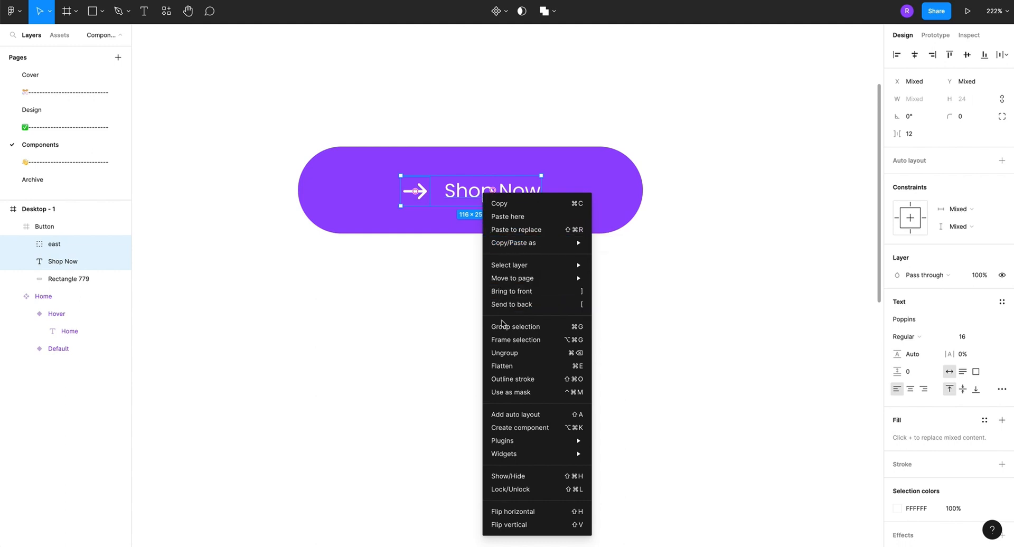
{"action": "left_click", "coordinate": [508, 342]}
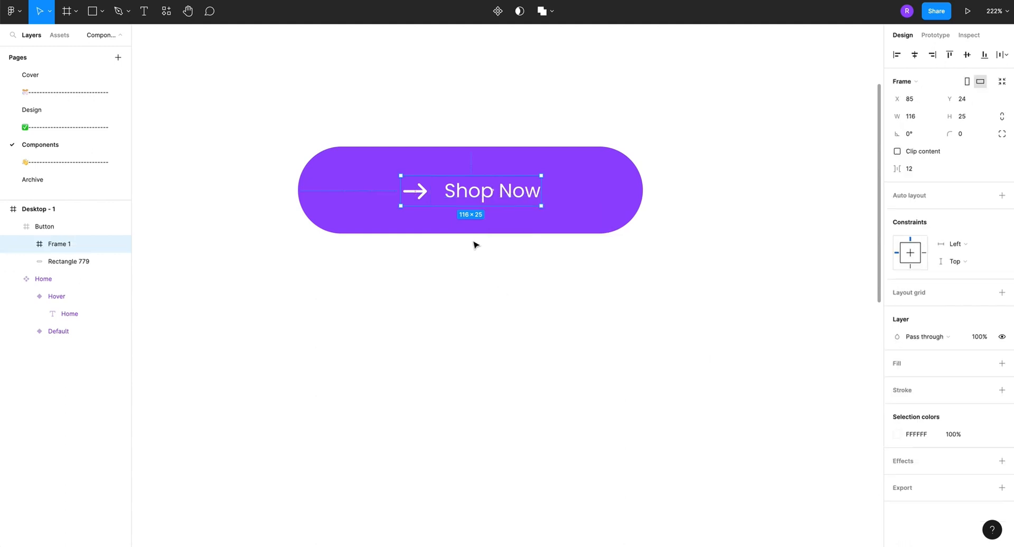
{"action": "left_click", "coordinate": [370, 210]}
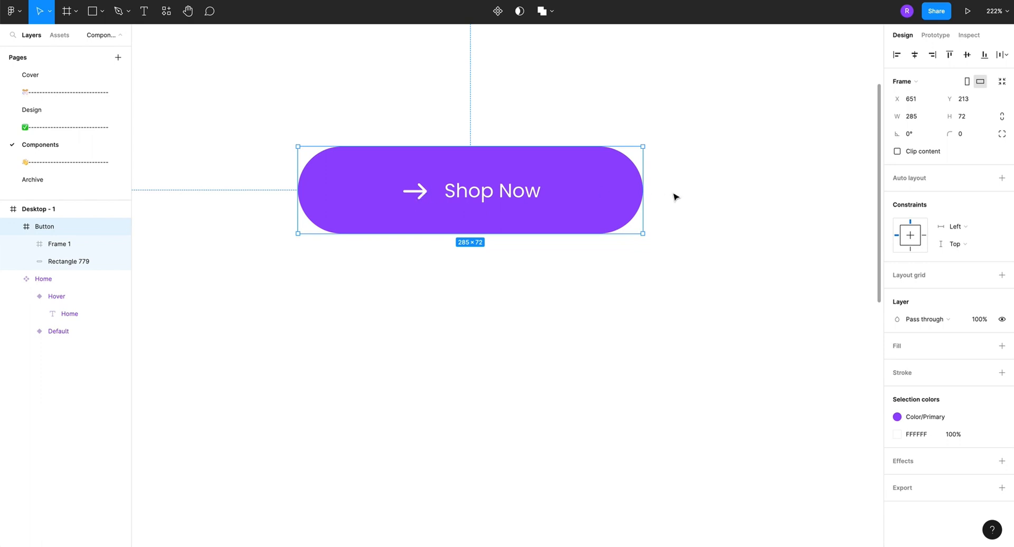
{"action": "left_click", "coordinate": [1002, 178]}
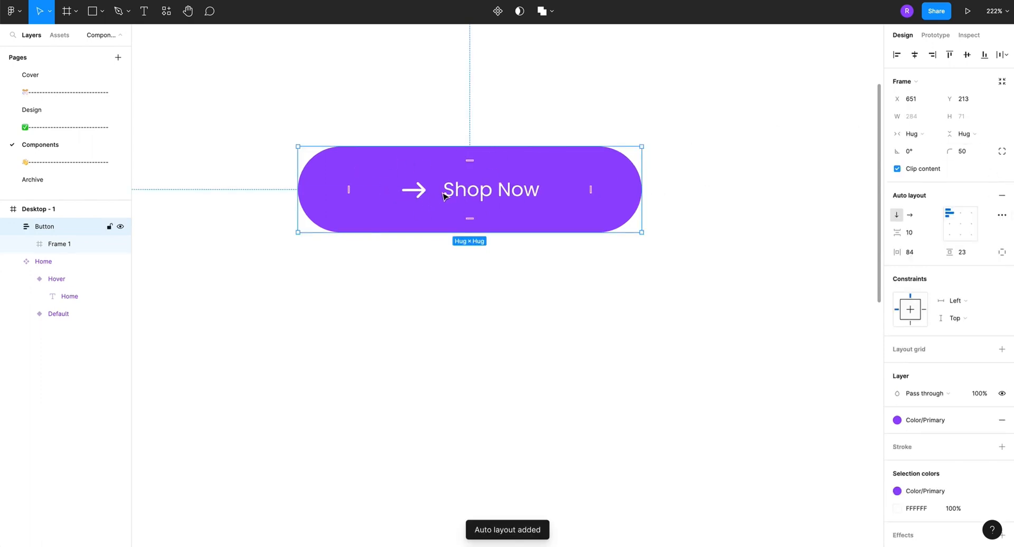
{"action": "left_click", "coordinate": [465, 195]}
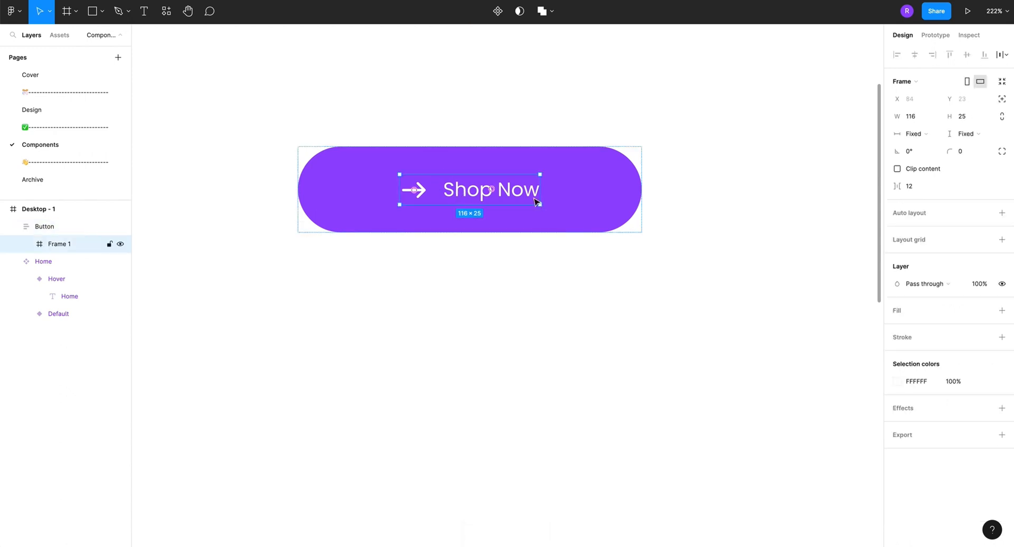
{"action": "left_click", "coordinate": [1001, 214]}
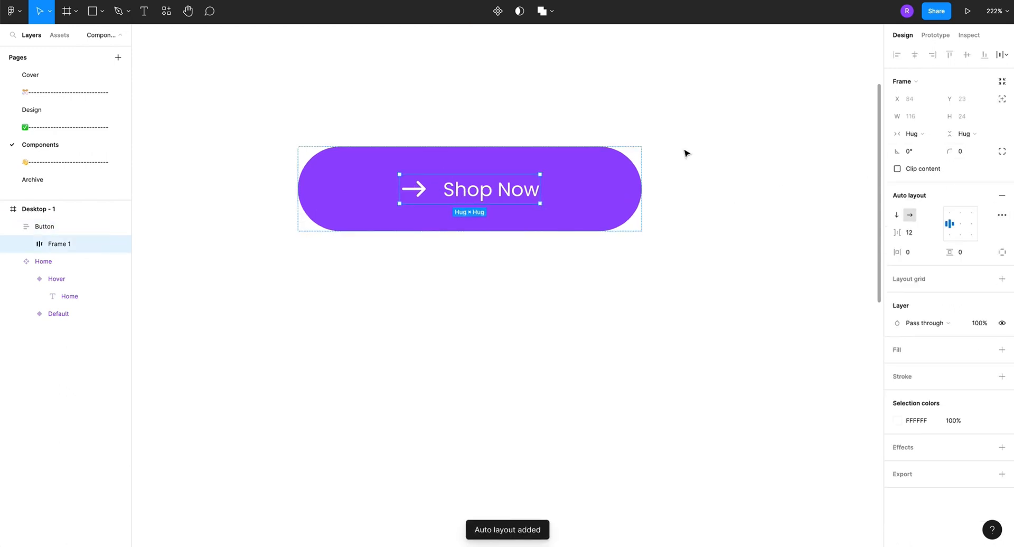
Reorder the button's contents so the arrow icon sits after the "Shop Now" text
{"action": "left_click", "coordinate": [417, 195]}
{"action": "left_click_drag", "start_coordinate": [417, 195], "coordinate": [508, 192]}
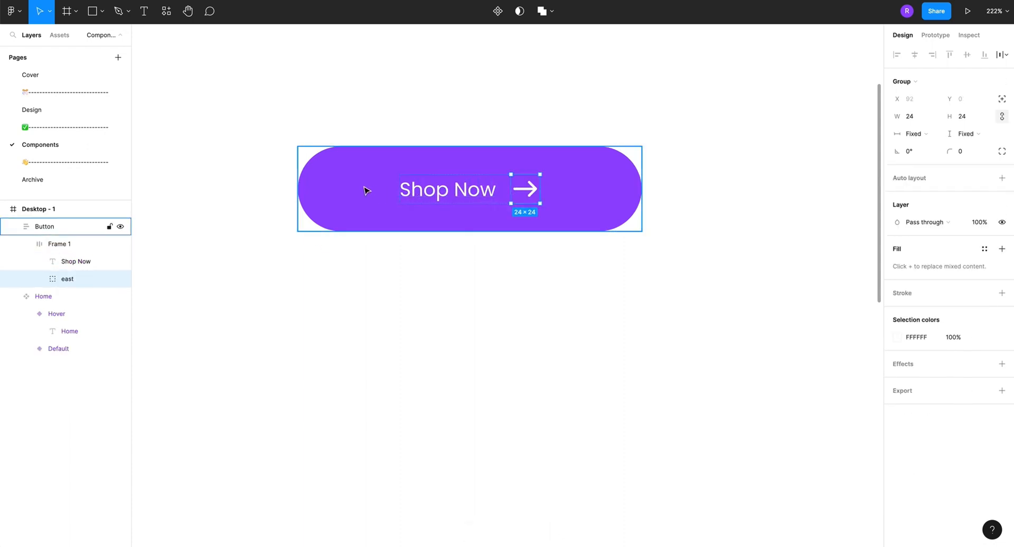
{"action": "mouse_move", "coordinate": [509, 188]}
{"action": "left_mouse_down"}
{"action": "mouse_move", "coordinate": [440, 189]}
{"action": "mouse_move", "coordinate": [516, 198]}
{"action": "mouse_move", "coordinate": [414, 188]}
{"action": "mouse_move", "coordinate": [520, 191]}
{"action": "left_mouse_up"}
Turn the Button frame into a component and add a second variant to it
{"action": "left_click", "coordinate": [389, 170]}
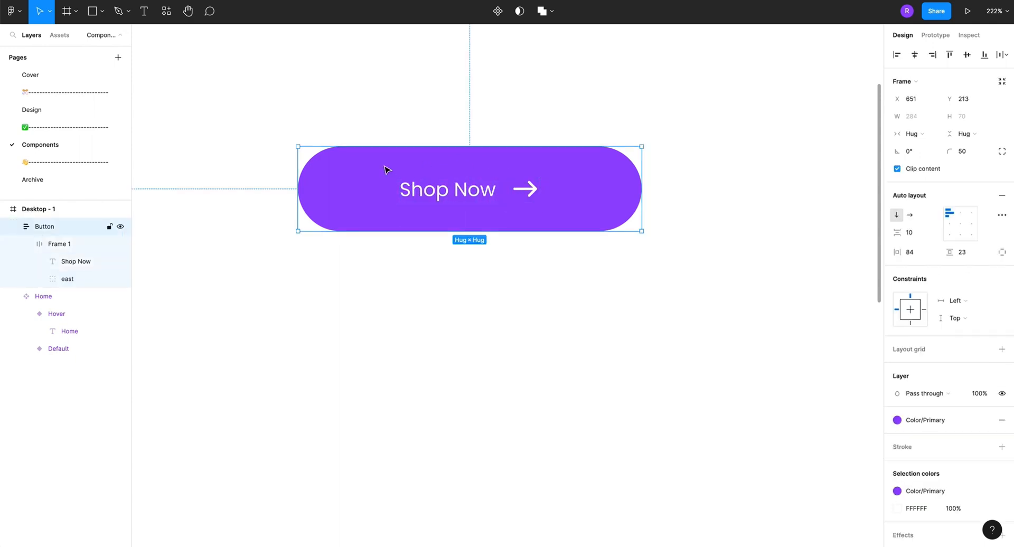
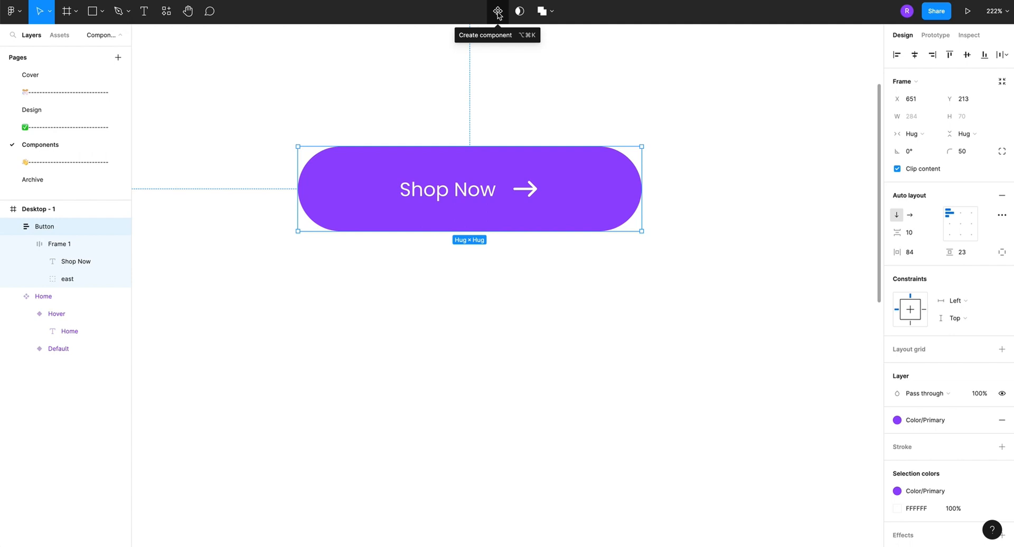
{"action": "left_click", "coordinate": [498, 11]}
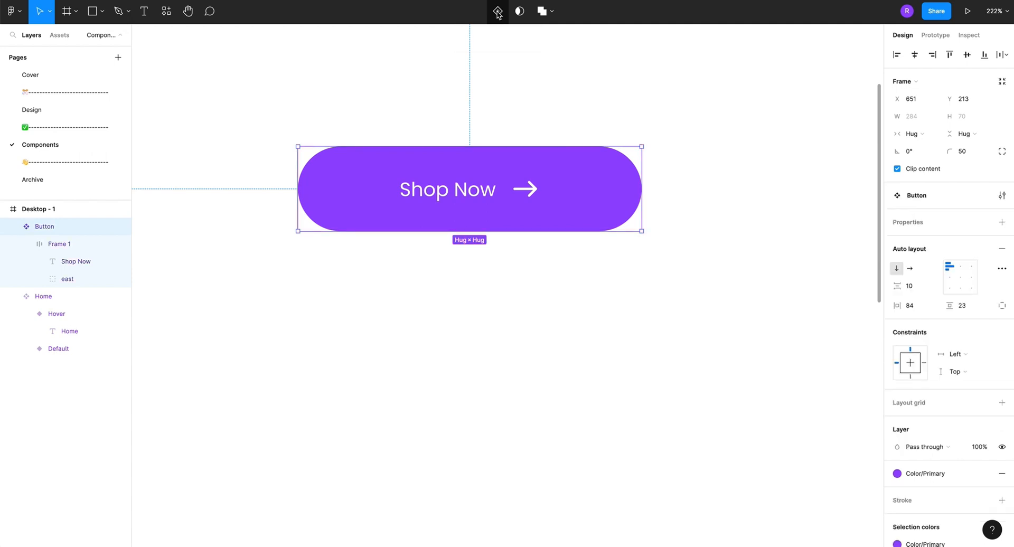
{"action": "left_click", "coordinate": [498, 12]}
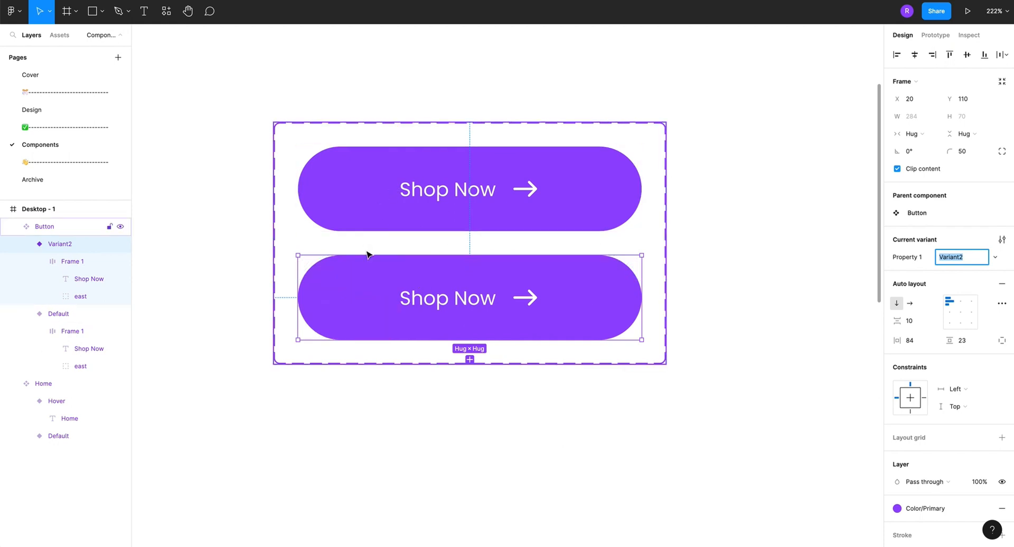
{"action": "left_click", "coordinate": [341, 200]}
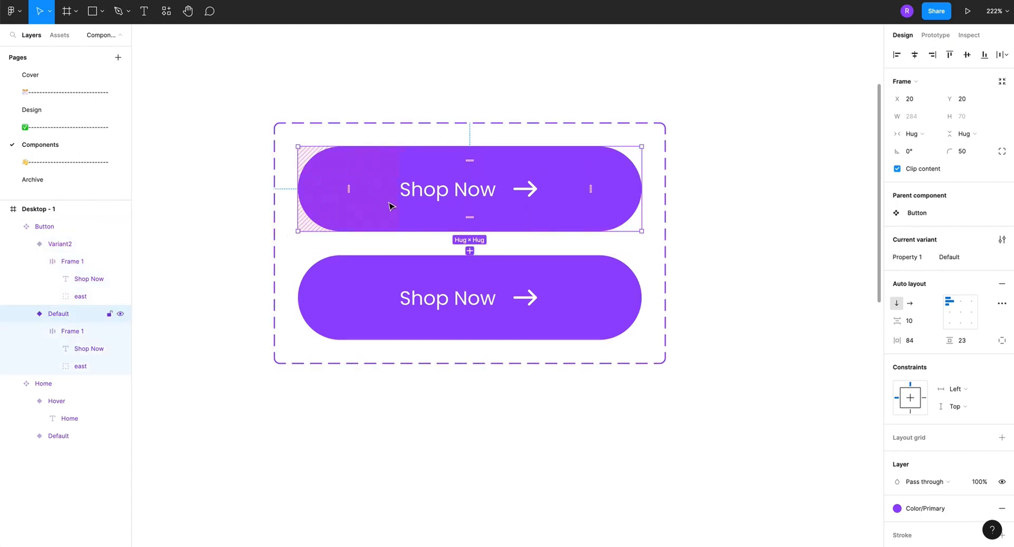
{"action": "left_click", "coordinate": [52, 366]}
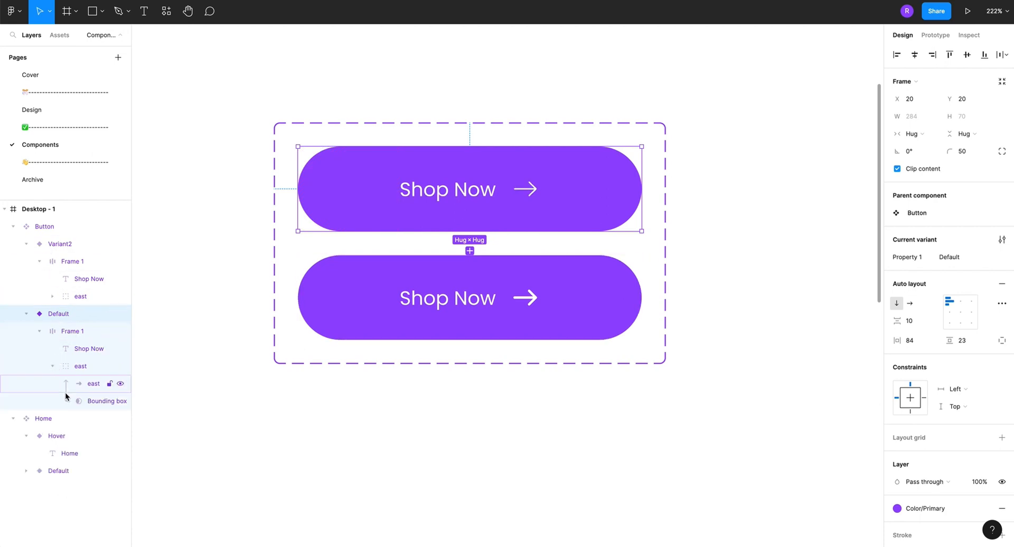
{"action": "left_click", "coordinate": [328, 205]}
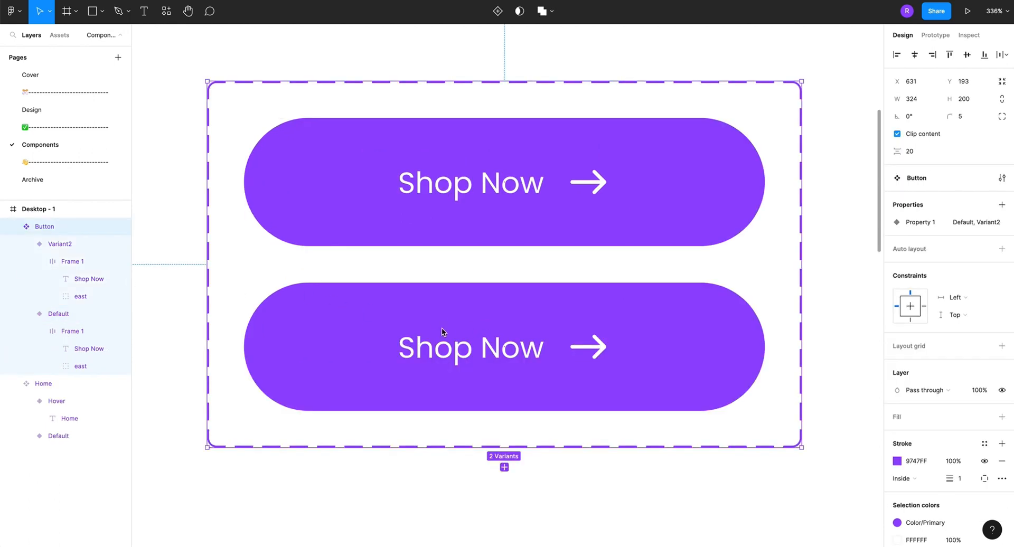
Detach the Color/Primary style from the second button variant's fill and recolor it to the darker purple 681DCA
{"action": "left_click", "coordinate": [417, 334]}
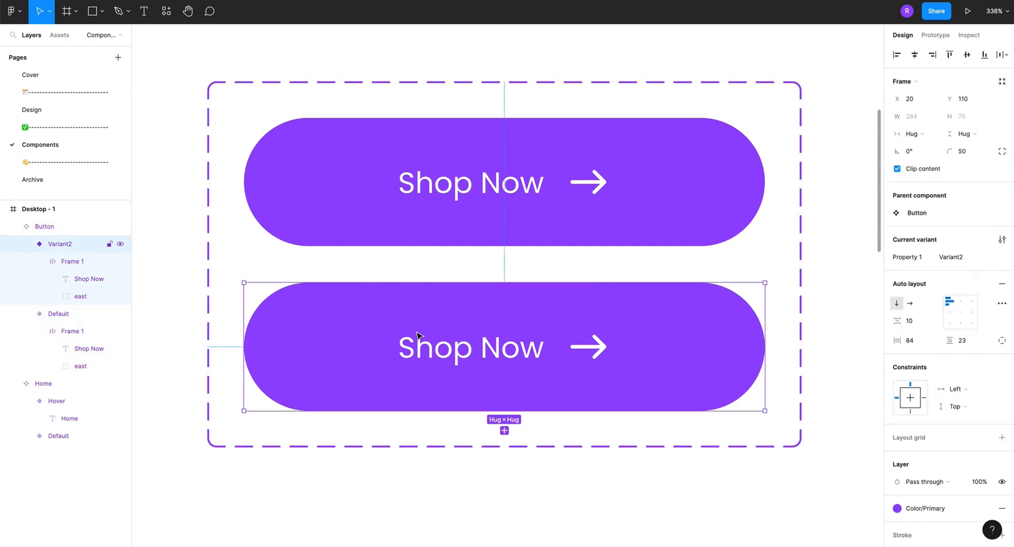
{"action": "scroll", "coordinate": [947, 429], "scroll_direction": "down", "scroll_amount": 3}
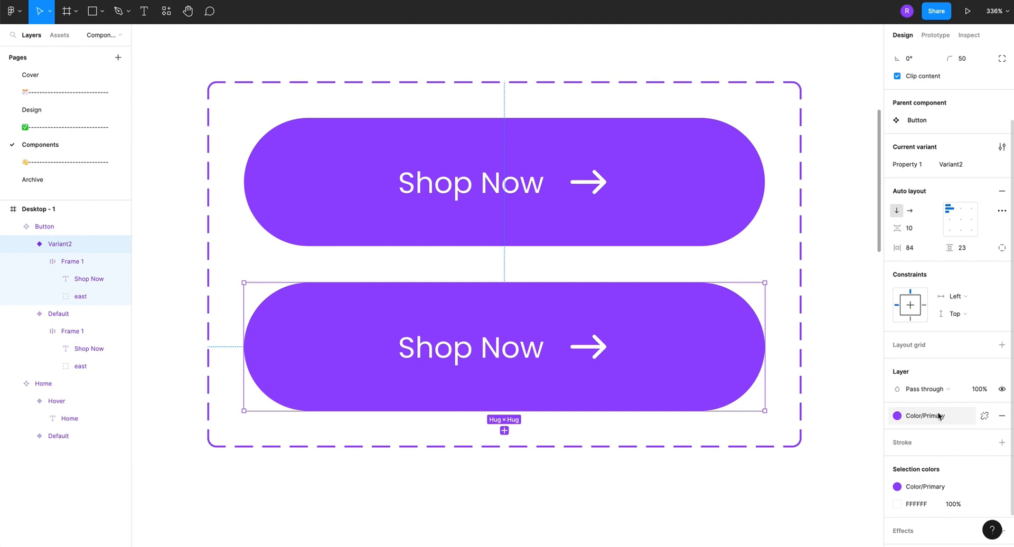
{"action": "left_click", "coordinate": [984, 416]}
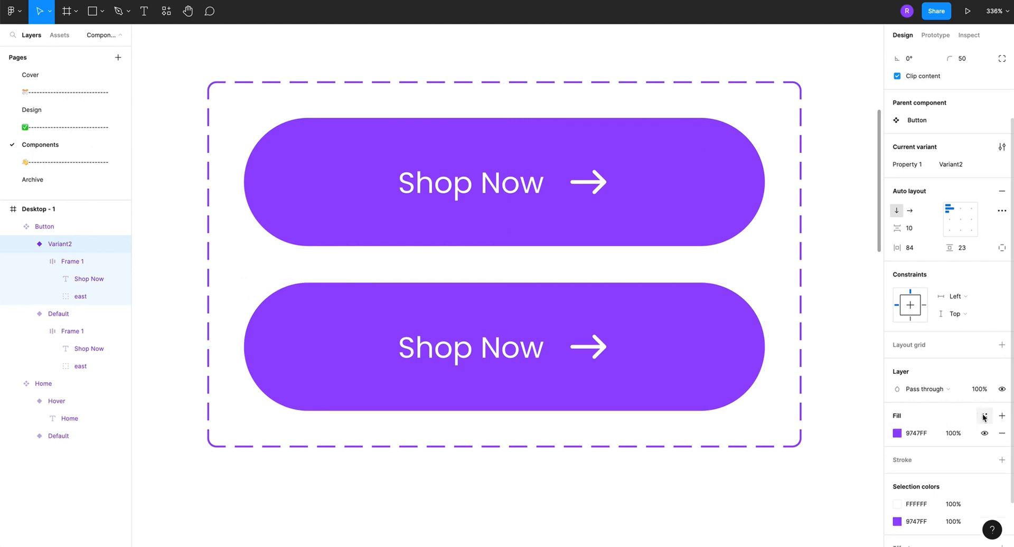
{"action": "left_click", "coordinate": [898, 433]}
{"action": "left_click_drag", "start_coordinate": [858, 310], "coordinate": [866, 311]}
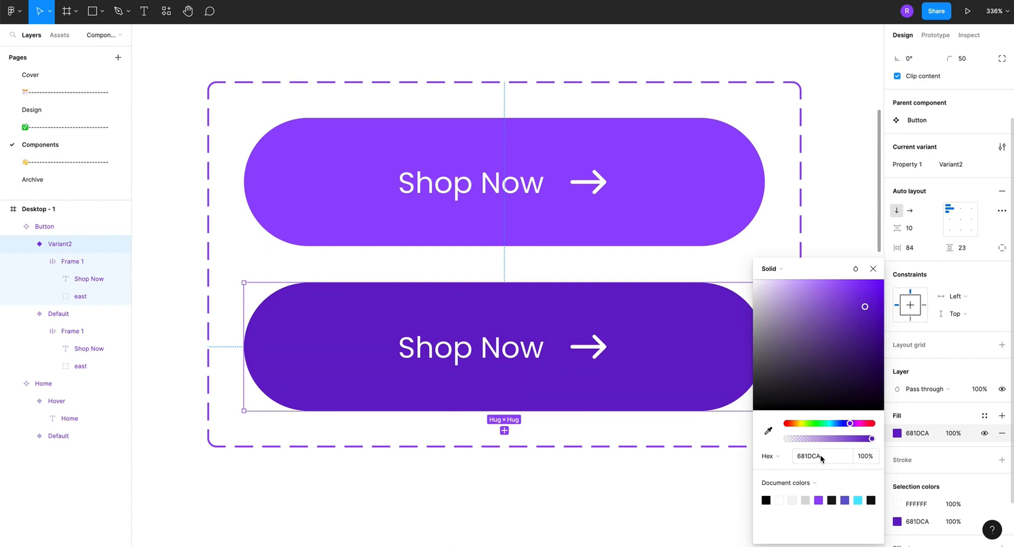
{"action": "left_click", "coordinate": [480, 270]}
Link the Default button variant to Variant2 with a While hovering interaction that uses Smart animate
{"action": "scroll", "coordinate": [480, 270], "scroll_direction": "down", "scroll_amount": 5}
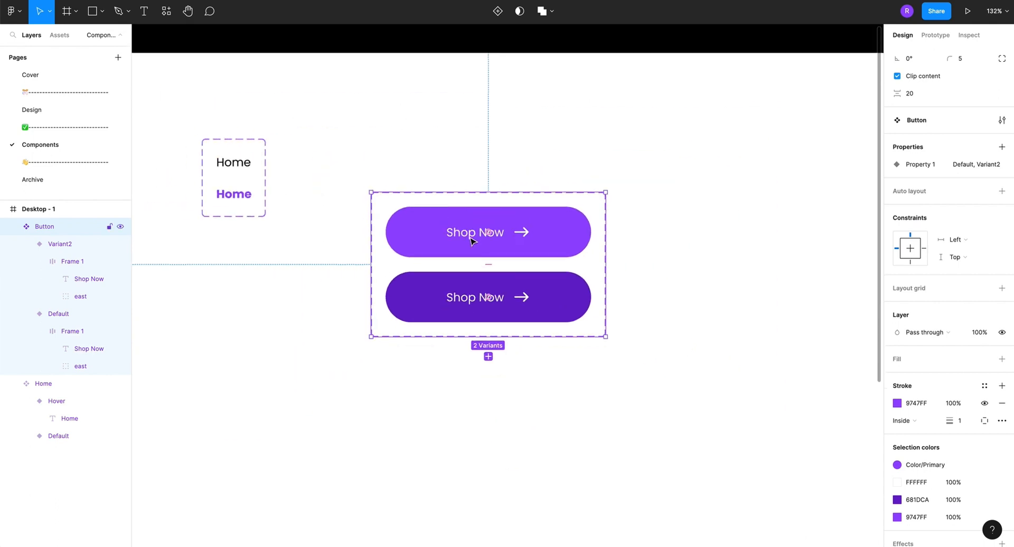
{"action": "left_click", "coordinate": [469, 240]}
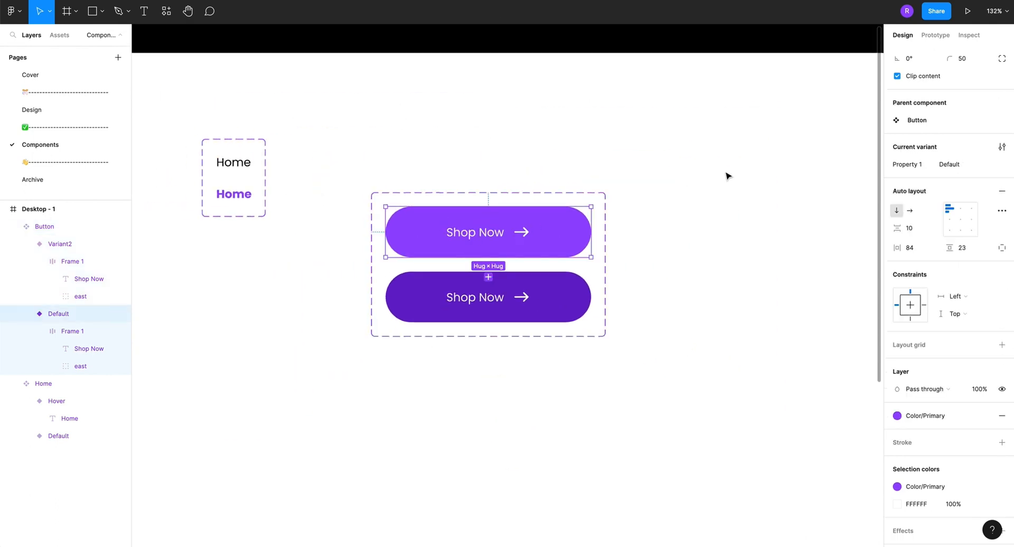
{"action": "left_click", "coordinate": [922, 36]}
{"action": "mouse_move", "coordinate": [489, 258]}
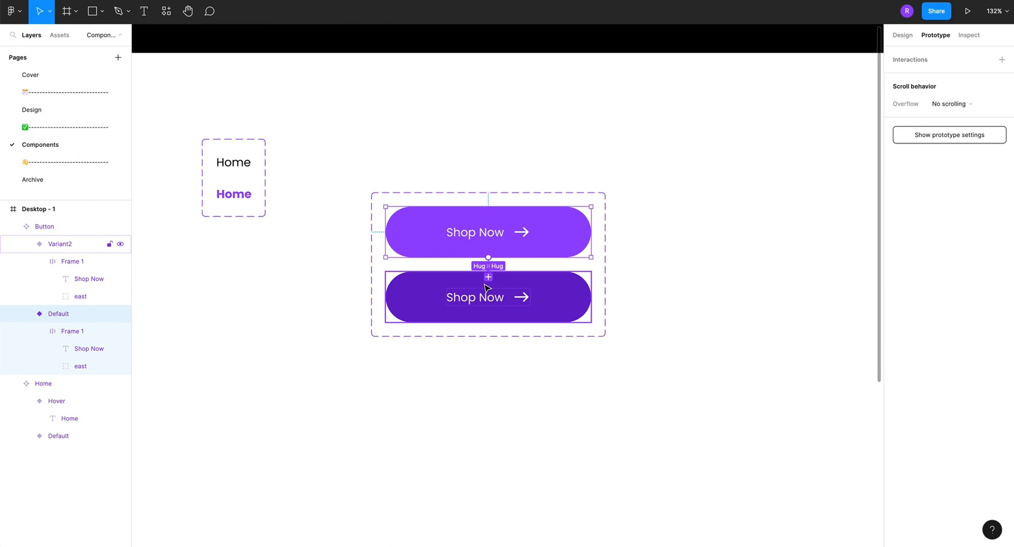
{"action": "left_click_drag", "start_coordinate": [486, 288], "coordinate": [486, 289]}
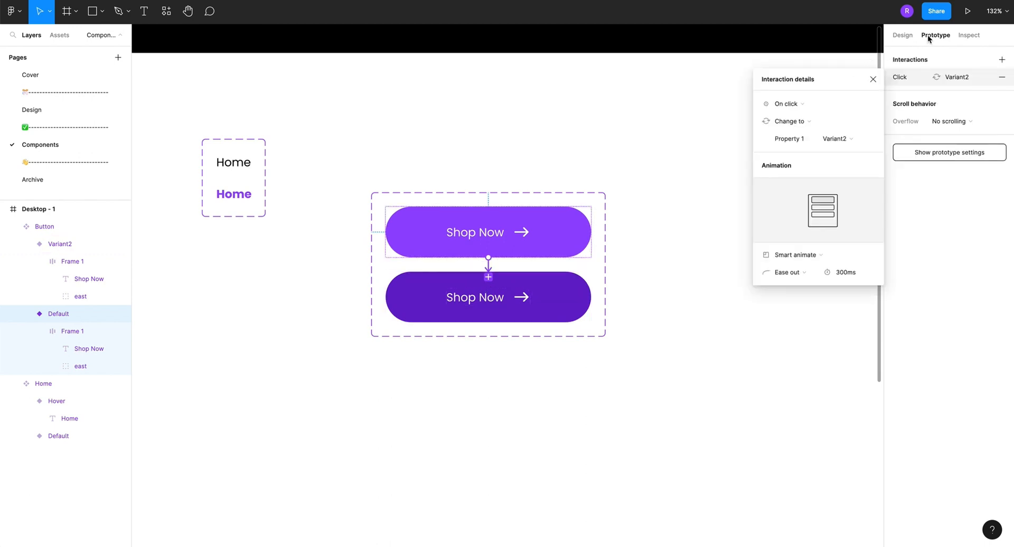
{"action": "left_click", "coordinate": [791, 104]}
{"action": "left_click", "coordinate": [791, 132]}
{"action": "left_click", "coordinate": [788, 255]}
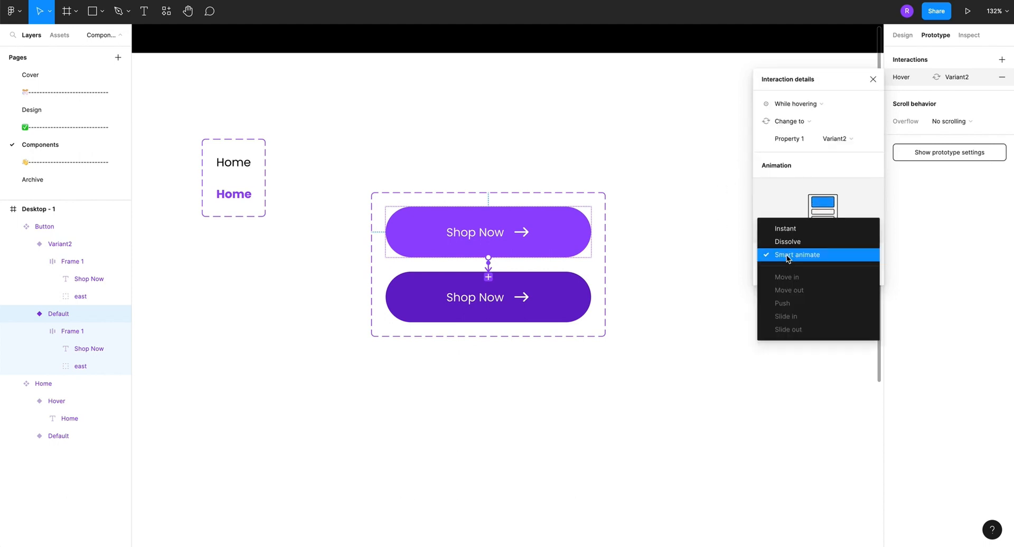
{"action": "left_click", "coordinate": [788, 255]}
Place an instance of the Button component on the Design page's Hero frame, left-aligned beneath the paragraph text
{"action": "scroll", "coordinate": [508, 207], "scroll_direction": "down", "scroll_amount": 3}
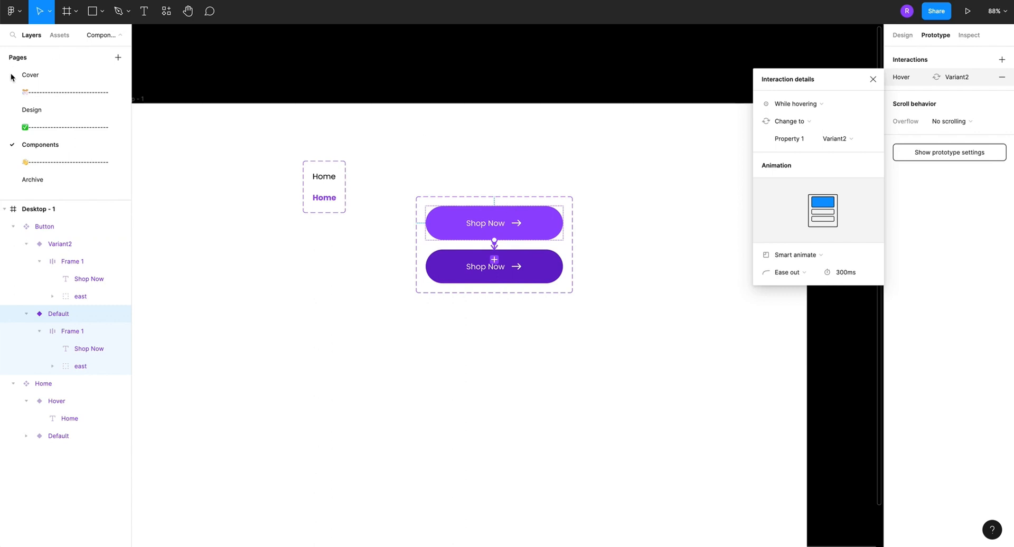
{"action": "left_click", "coordinate": [35, 108]}
{"action": "left_click", "coordinate": [59, 35]}
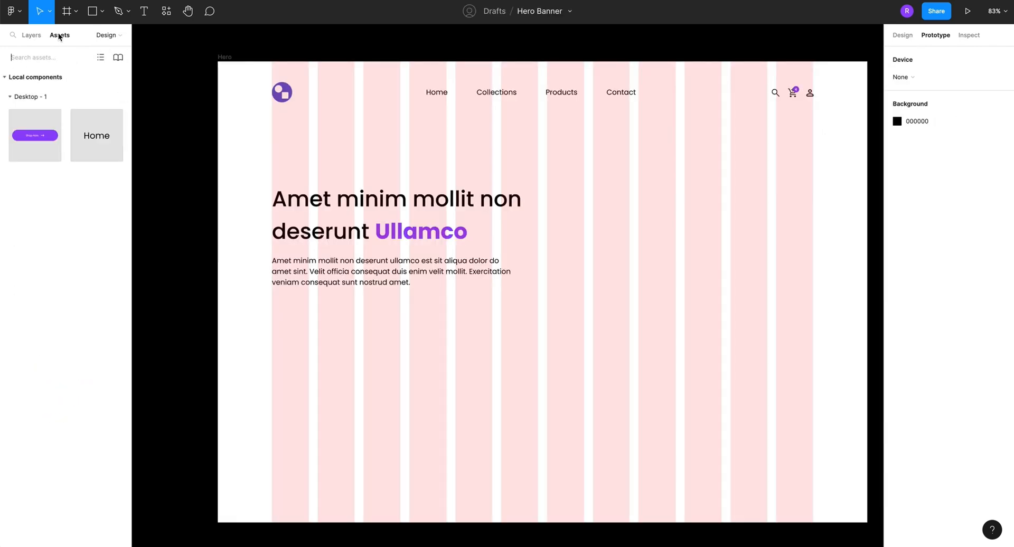
{"action": "left_click_drag", "start_coordinate": [36, 130], "coordinate": [319, 320]}
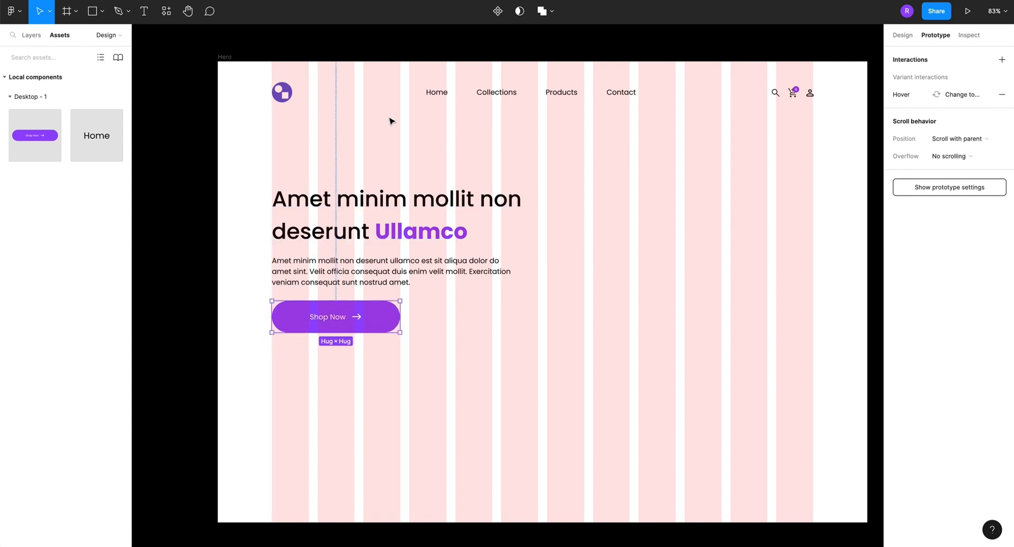
Return to the Components page and set the Default button variant's "Shop Now" text to SemiBold
{"action": "key", "text": "ctrl+Tab"}
{"action": "left_click", "coordinate": [30, 36]}
{"action": "left_click", "coordinate": [37, 144]}
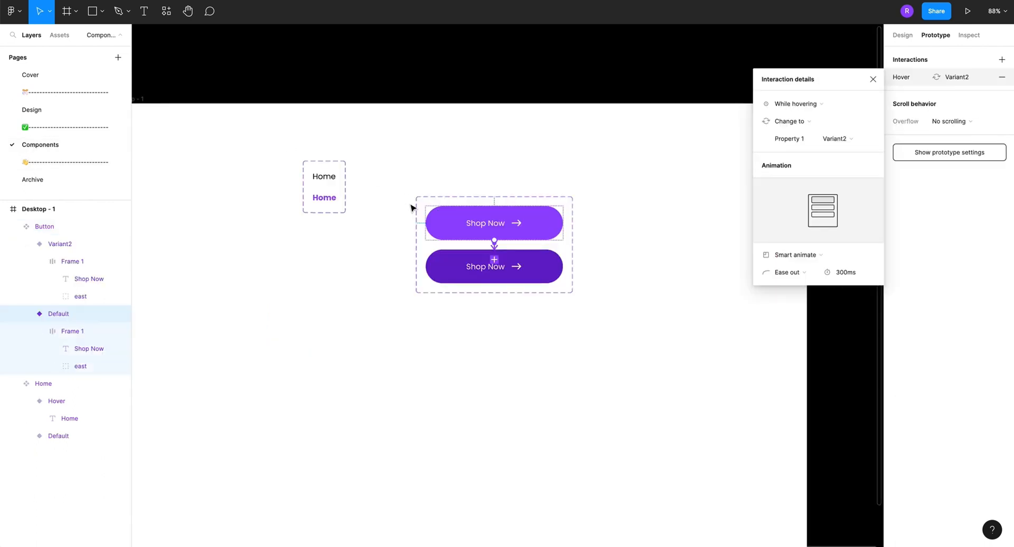
{"action": "left_click", "coordinate": [481, 229]}
{"action": "scroll", "coordinate": [482, 228], "scroll_direction": "up", "scroll_amount": 5}
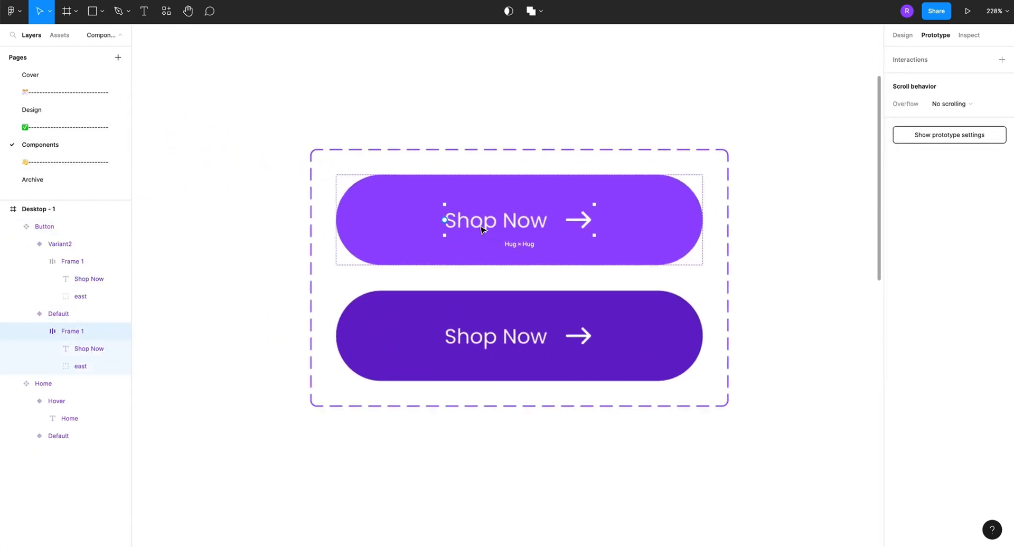
{"action": "left_click", "coordinate": [482, 228]}
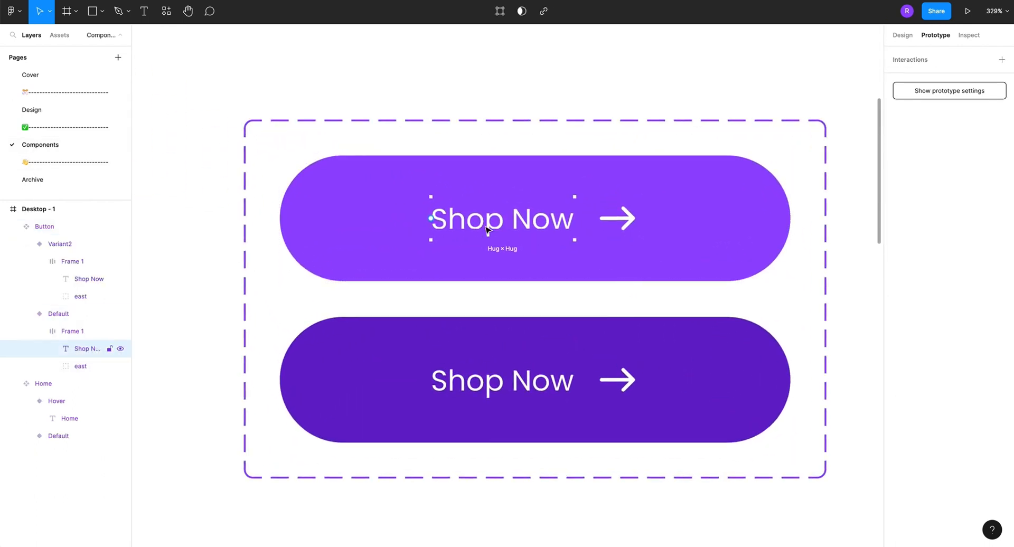
{"action": "left_click", "coordinate": [901, 36]}
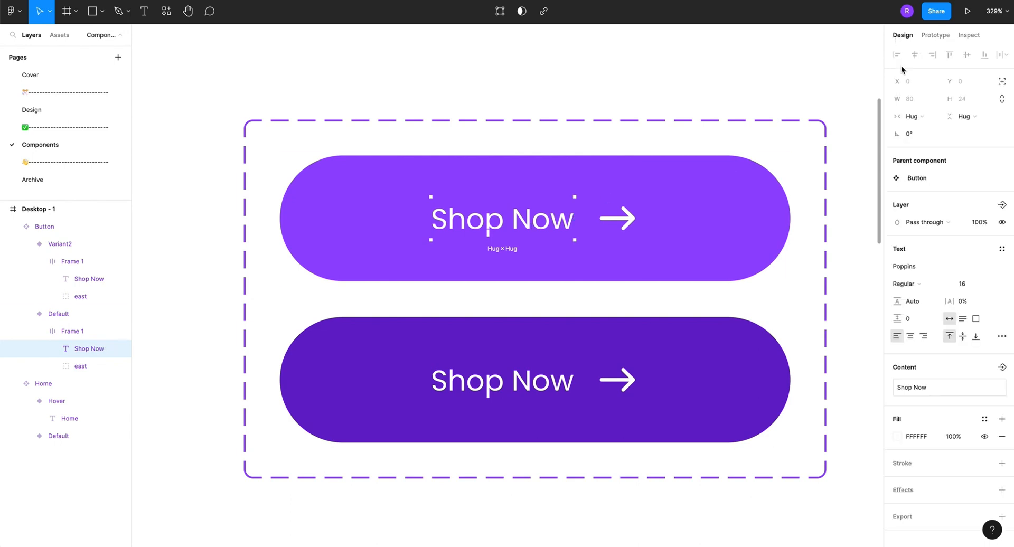
{"action": "left_click", "coordinate": [909, 280]}
{"action": "left_click", "coordinate": [906, 321]}
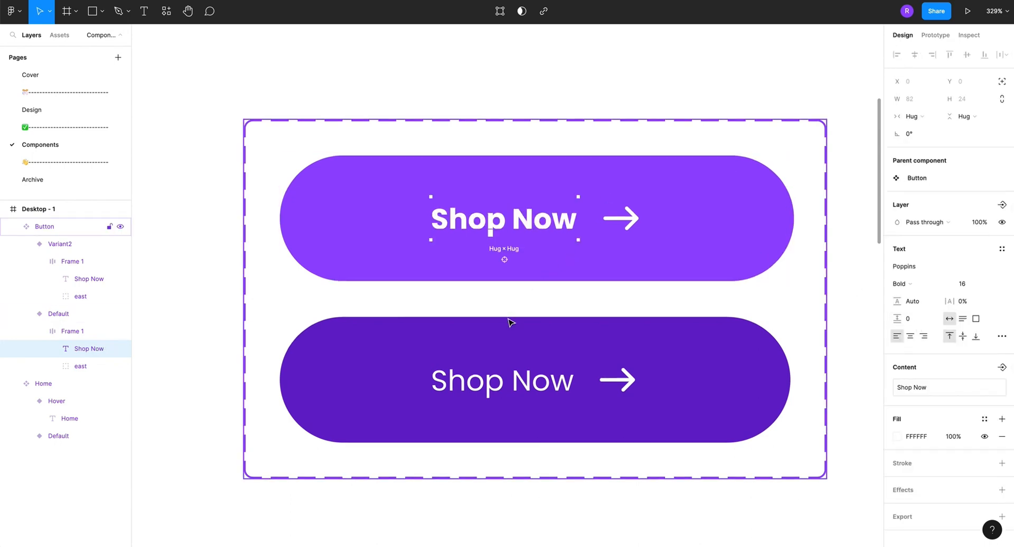
{"action": "left_click", "coordinate": [911, 285]}
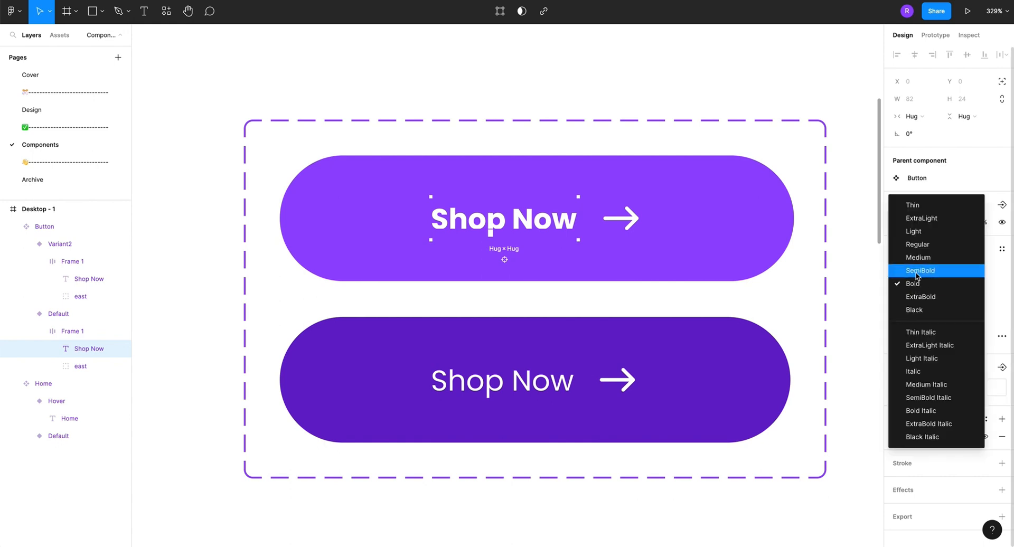
{"action": "left_click", "coordinate": [916, 271]}
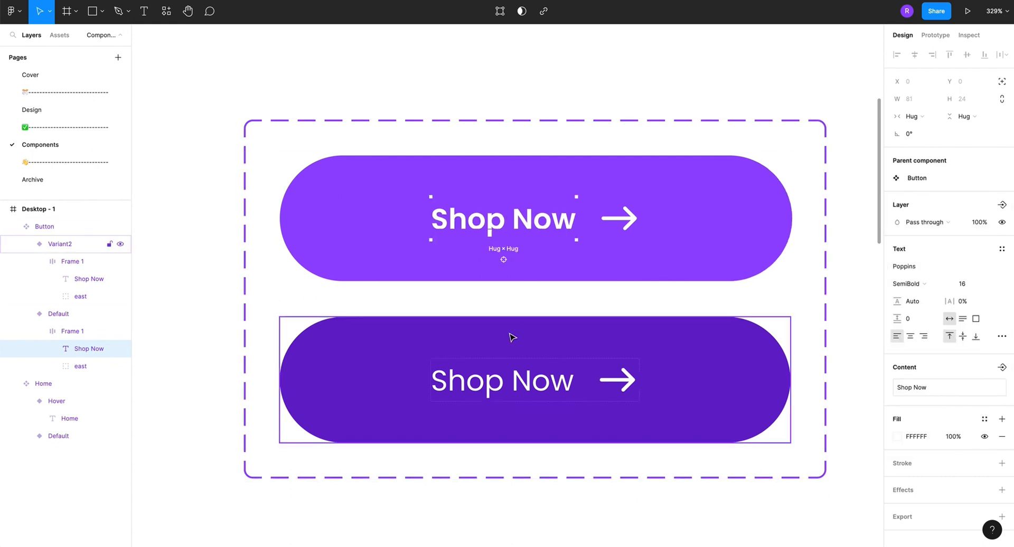
Set the "Shop Now" text in the darker button variant to SemiBold
{"action": "double_click", "coordinate": [495, 386]}
{"action": "double_click", "coordinate": [494, 386]}
{"action": "left_click", "coordinate": [919, 279]}
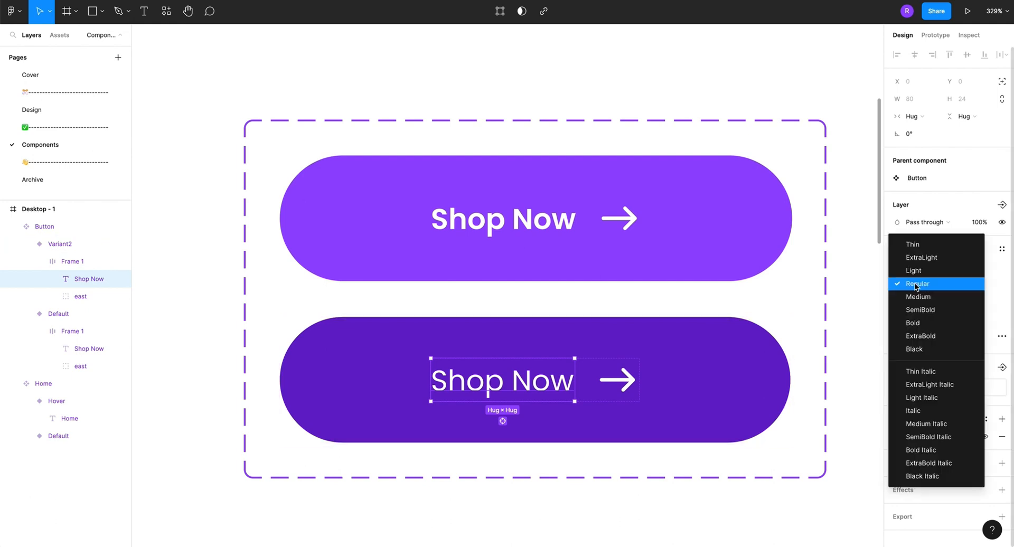
{"action": "left_click", "coordinate": [921, 310]}
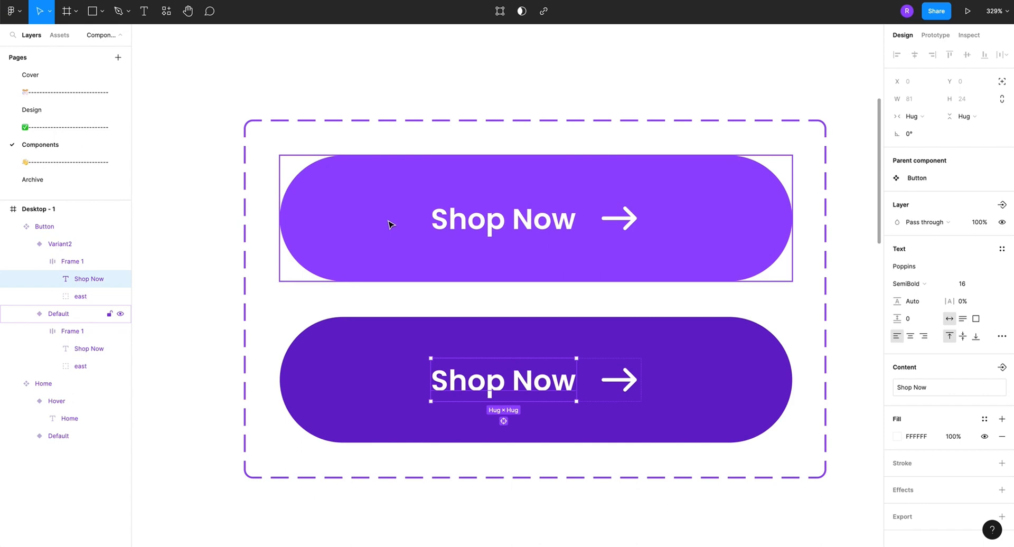
Remove auto layout from both the Default and Variant2 frames of the Button component
{"action": "scroll", "coordinate": [389, 224], "scroll_direction": "down", "scroll_amount": 3}
{"action": "left_click", "coordinate": [390, 224]}
{"action": "scroll", "coordinate": [389, 222], "scroll_direction": "up", "scroll_amount": 4}
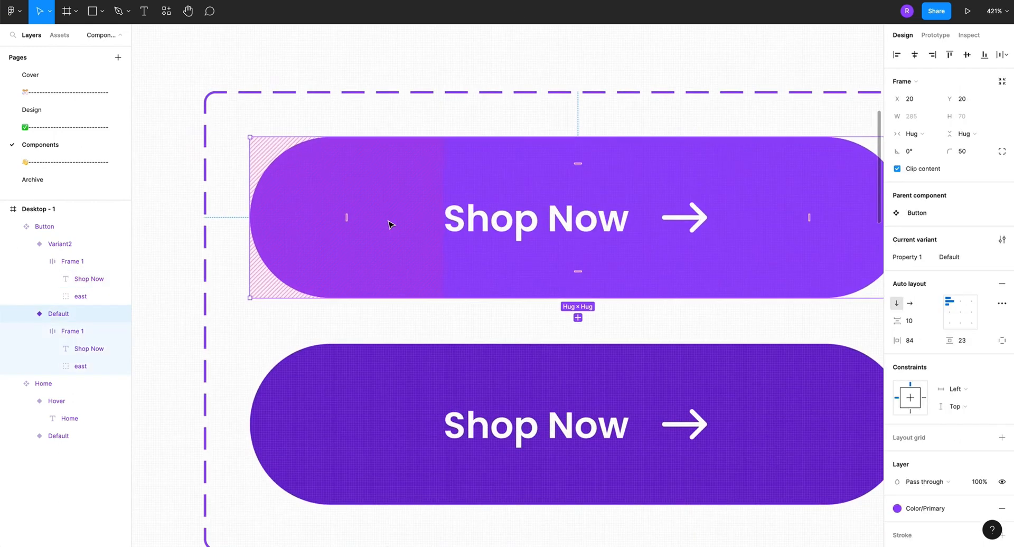
{"action": "scroll", "coordinate": [397, 251], "scroll_direction": "down", "scroll_amount": 3}
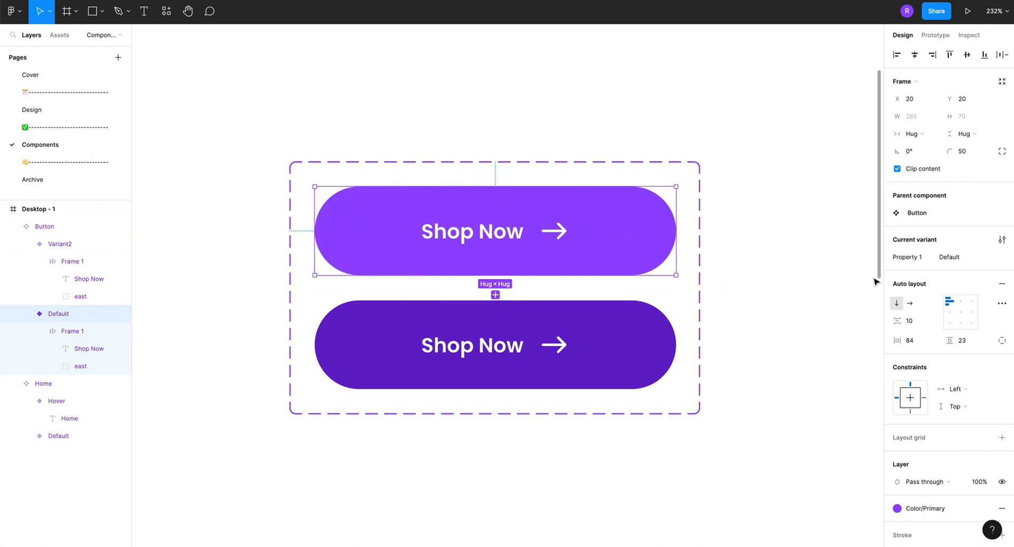
{"action": "left_click", "coordinate": [1003, 285]}
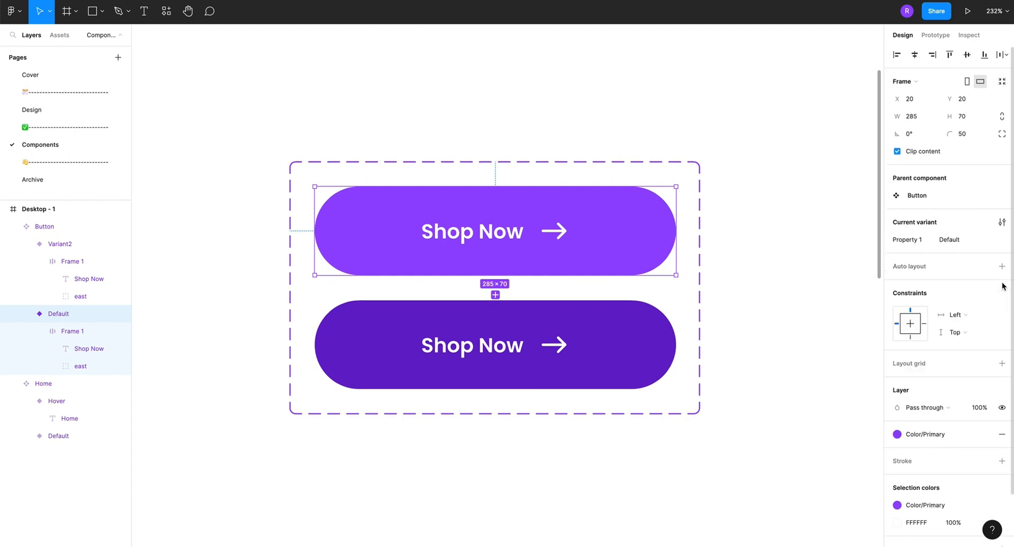
{"action": "left_click", "coordinate": [648, 343]}
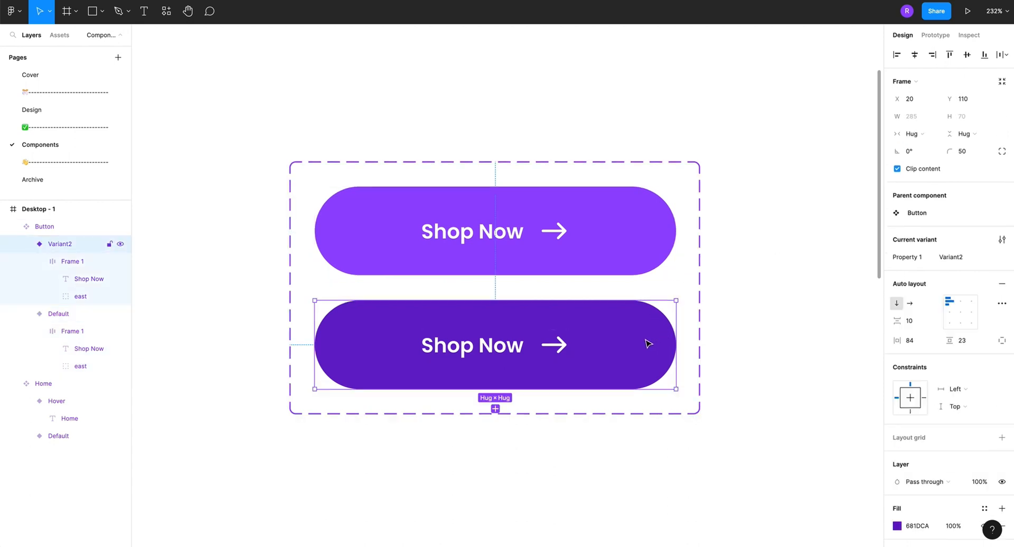
{"action": "left_click", "coordinate": [1003, 287]}
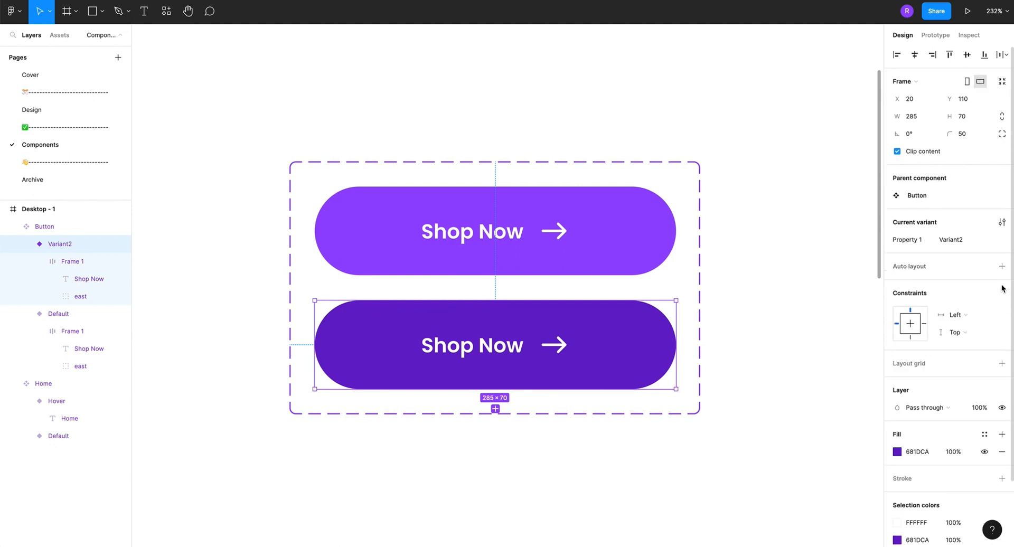
Draw a rectangle about 285 × 71 covering the Default button variant
{"action": "left_click", "coordinate": [530, 270]}
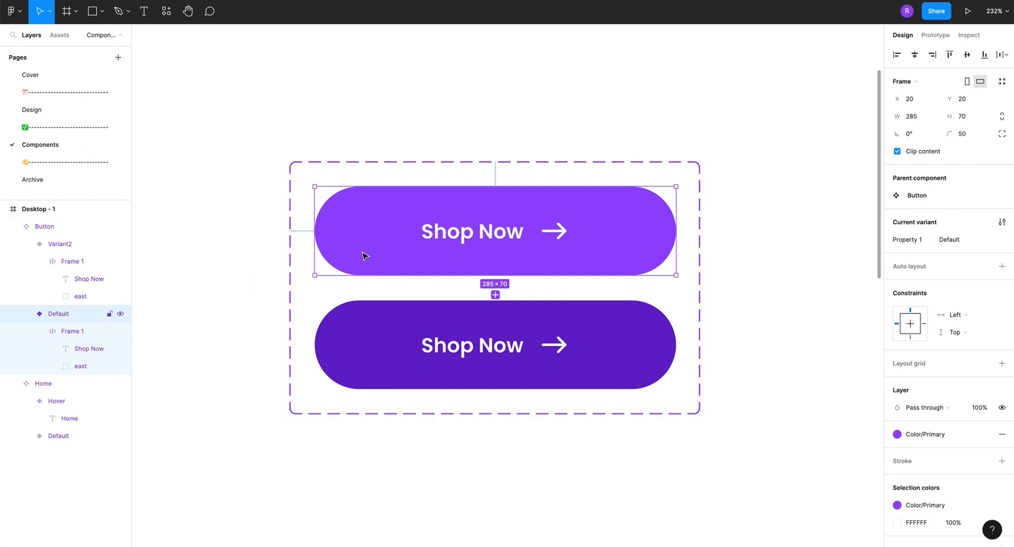
{"action": "key", "text": "r"}
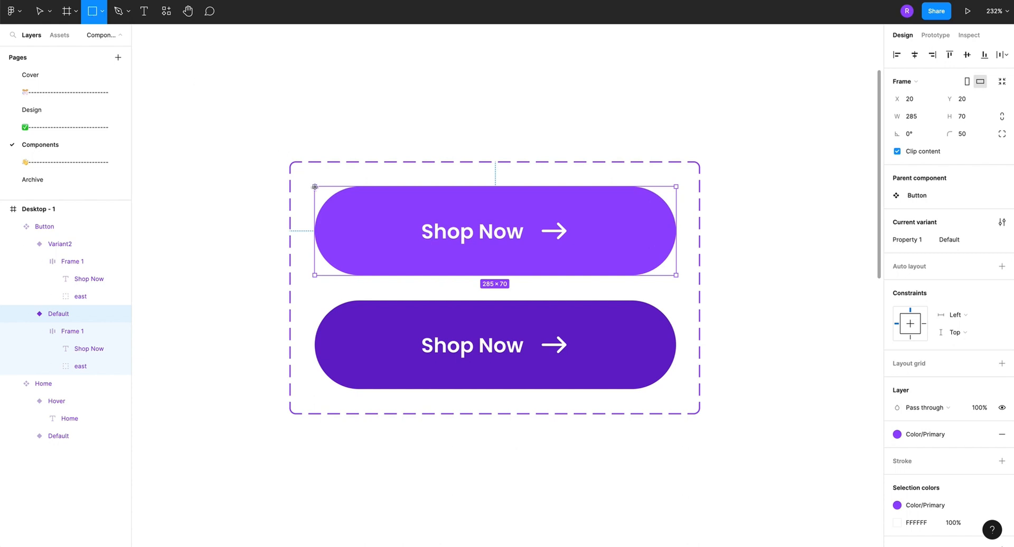
{"action": "left_click_drag", "start_coordinate": [315, 186], "coordinate": [676, 275]}
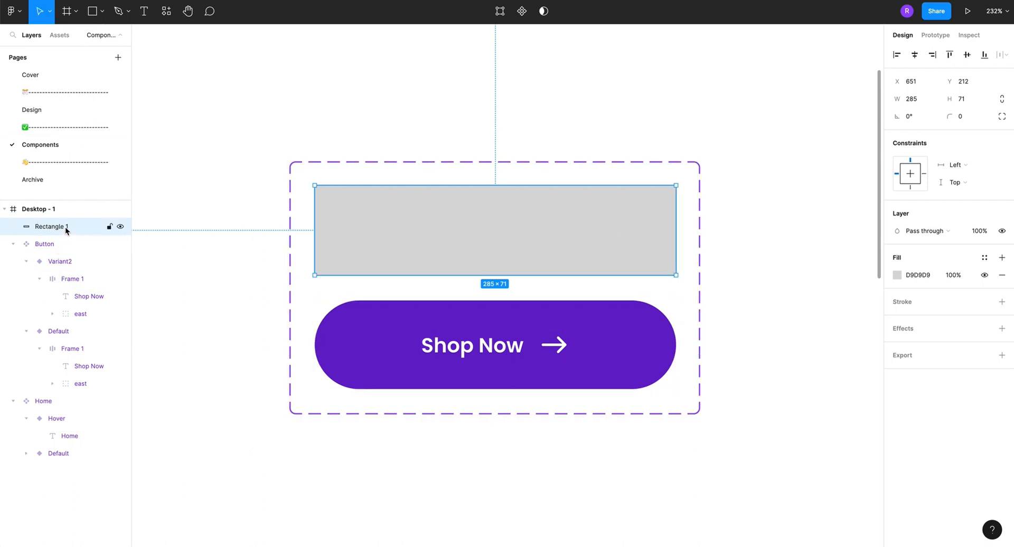
Try to nest the new rectangle layer inside Variant2's Frame 1, and pull it back out over the Default button
{"action": "left_click_drag", "start_coordinate": [66, 229], "coordinate": [76, 303]}
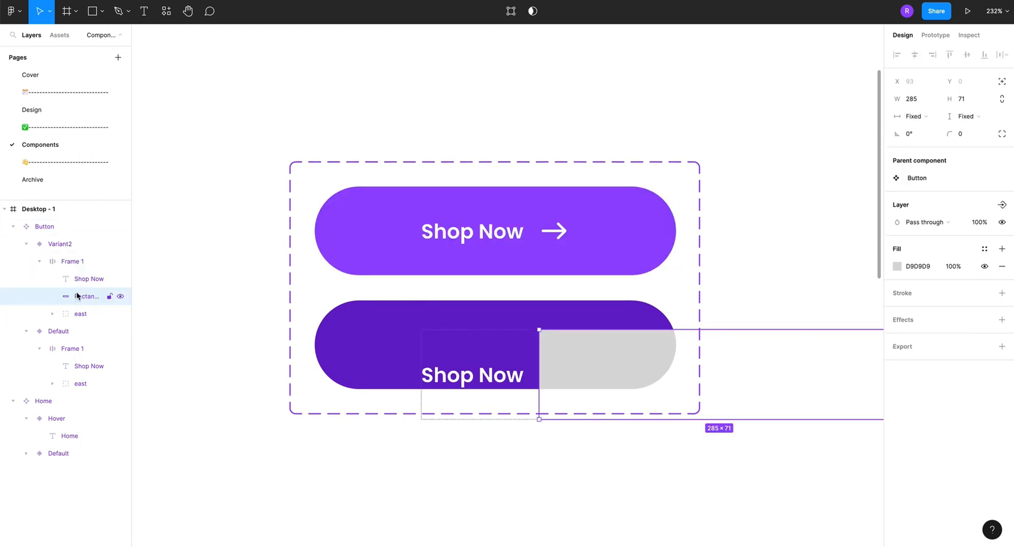
{"action": "left_click_drag", "start_coordinate": [77, 293], "coordinate": [74, 357]}
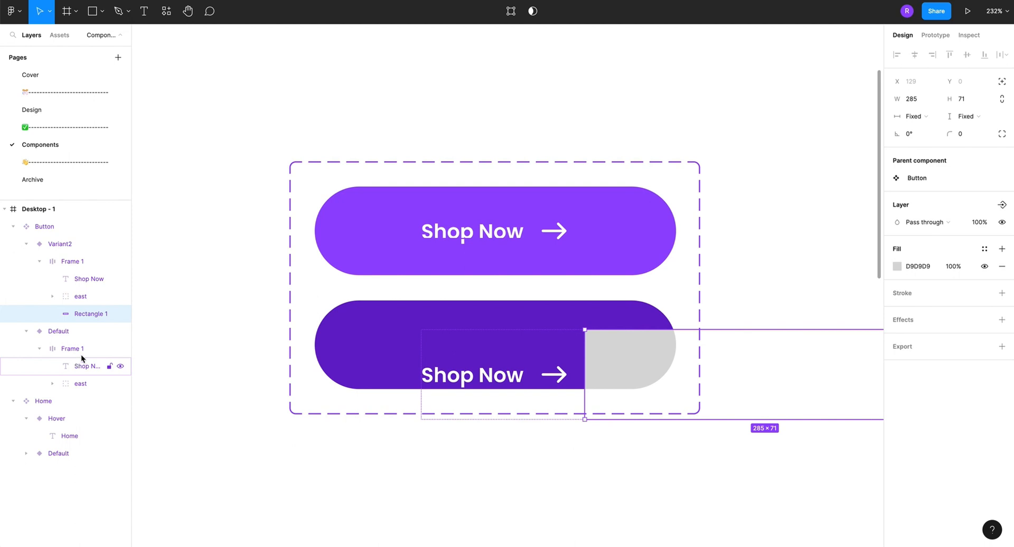
{"action": "left_click_drag", "start_coordinate": [628, 364], "coordinate": [399, 228]}
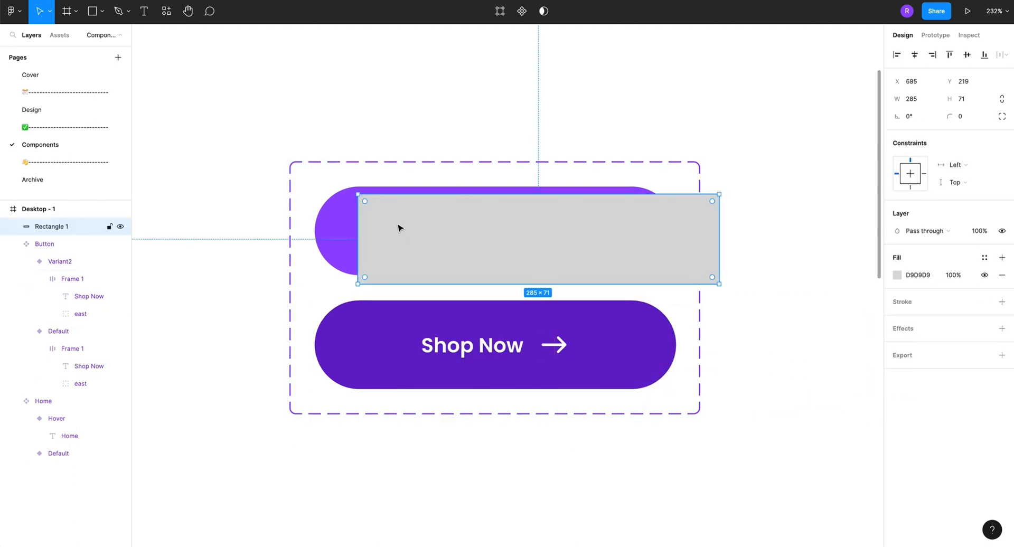
Remove auto layout from Variant2's Frame 1 and move the grey rectangle into the Default variant, flush with its left edge
{"action": "left_click", "coordinate": [59, 279]}
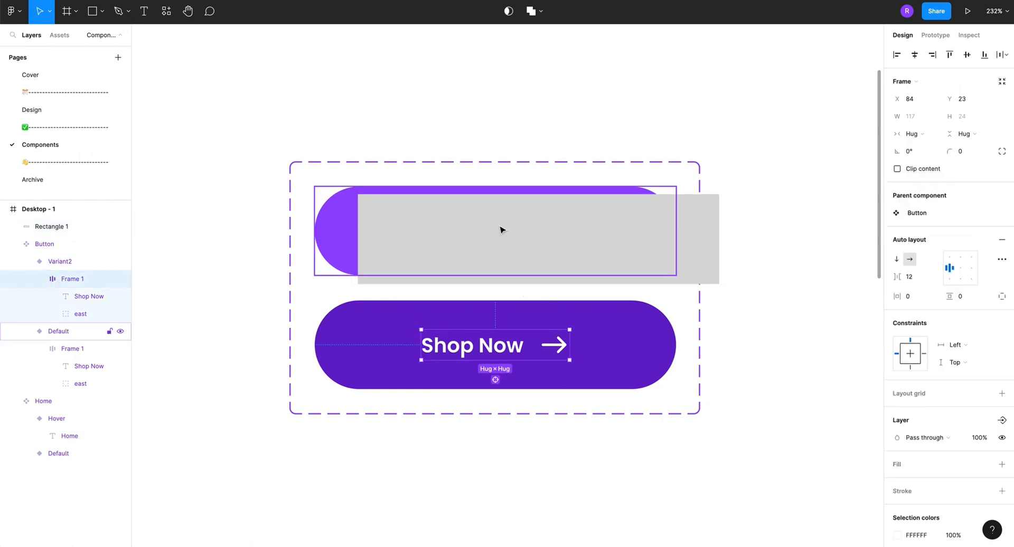
{"action": "left_click", "coordinate": [1003, 239]}
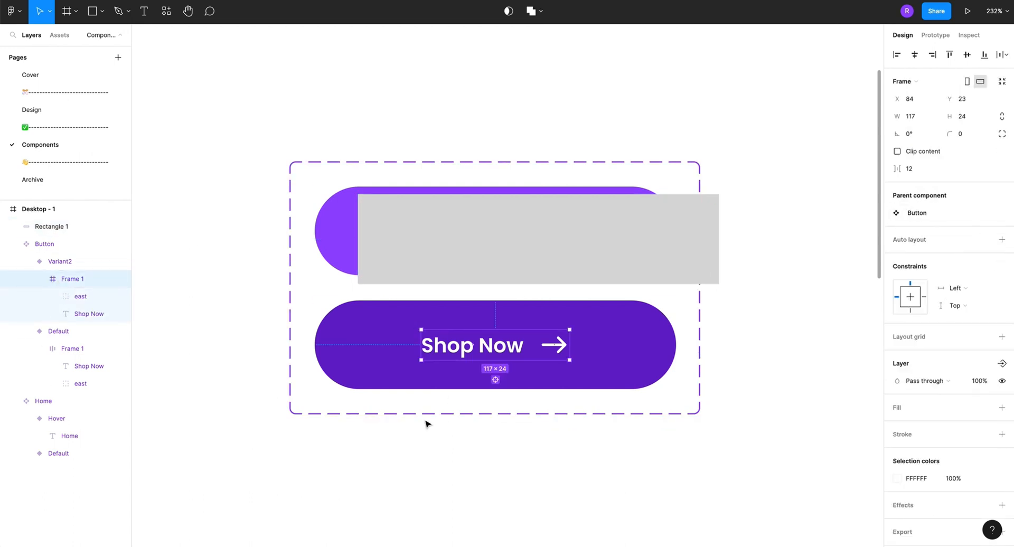
{"action": "left_click", "coordinate": [440, 216]}
{"action": "left_click_drag", "start_coordinate": [414, 229], "coordinate": [393, 227]}
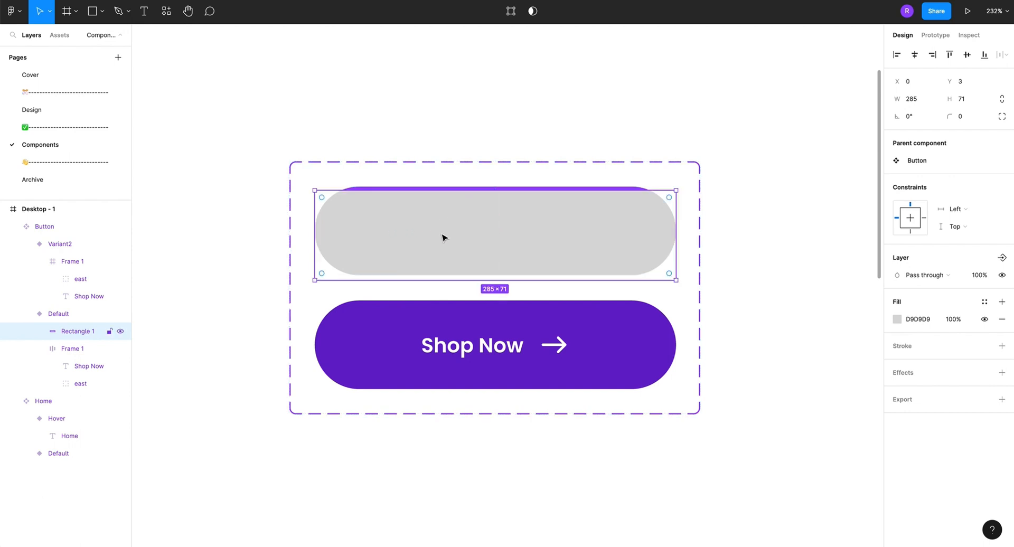
{"action": "left_click", "coordinate": [61, 243]}
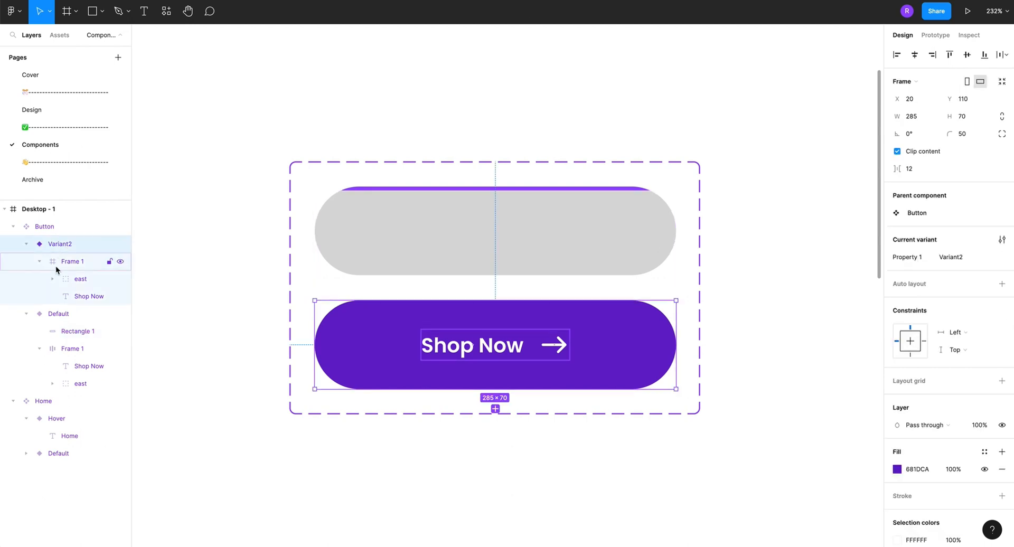
{"action": "left_click", "coordinate": [60, 316]}
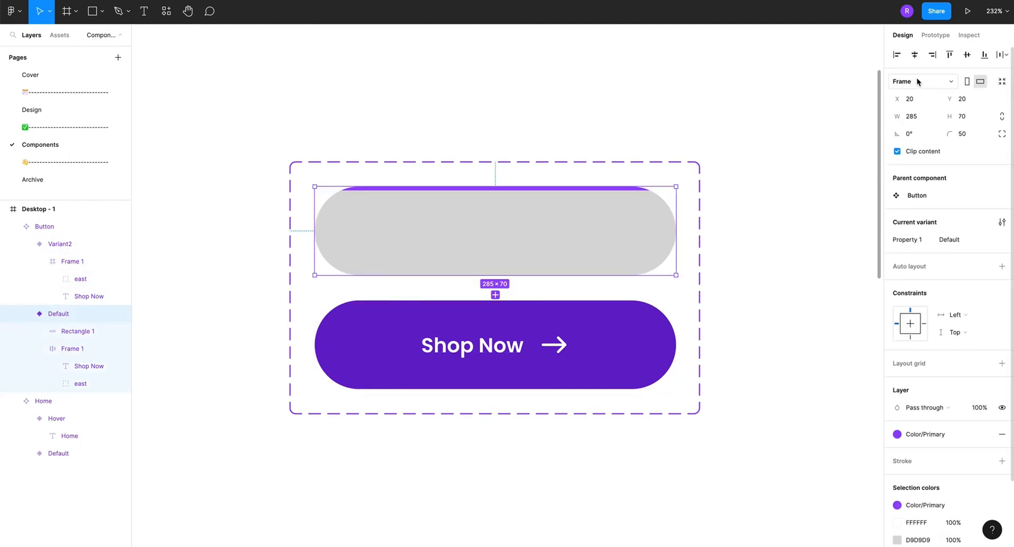
{"action": "left_click", "coordinate": [968, 56]}
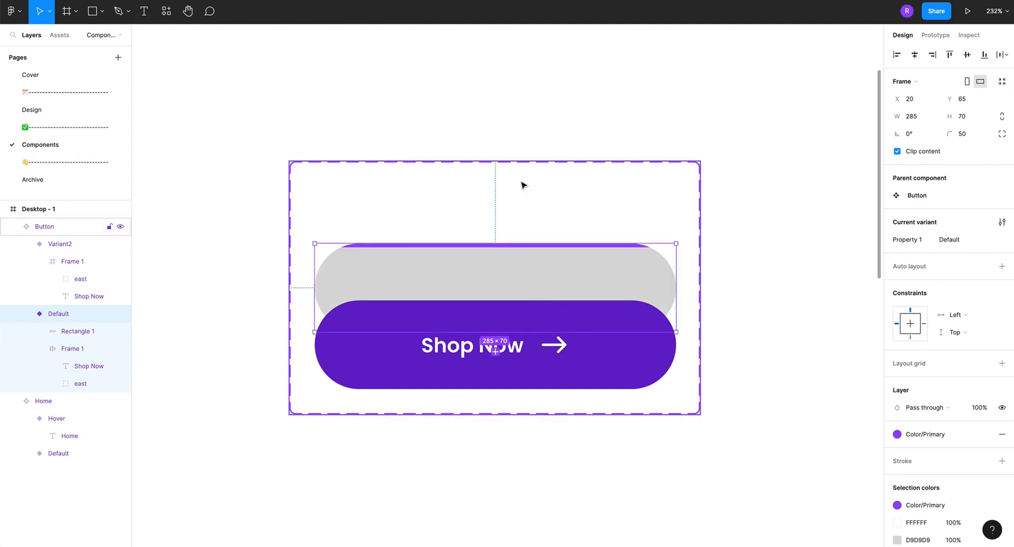
{"action": "key", "text": "ctrl+z"}
Vertically centre the grey rectangle in the Default variant, place it behind Frame 1 and trim its height to 70
{"action": "left_click", "coordinate": [349, 228]}
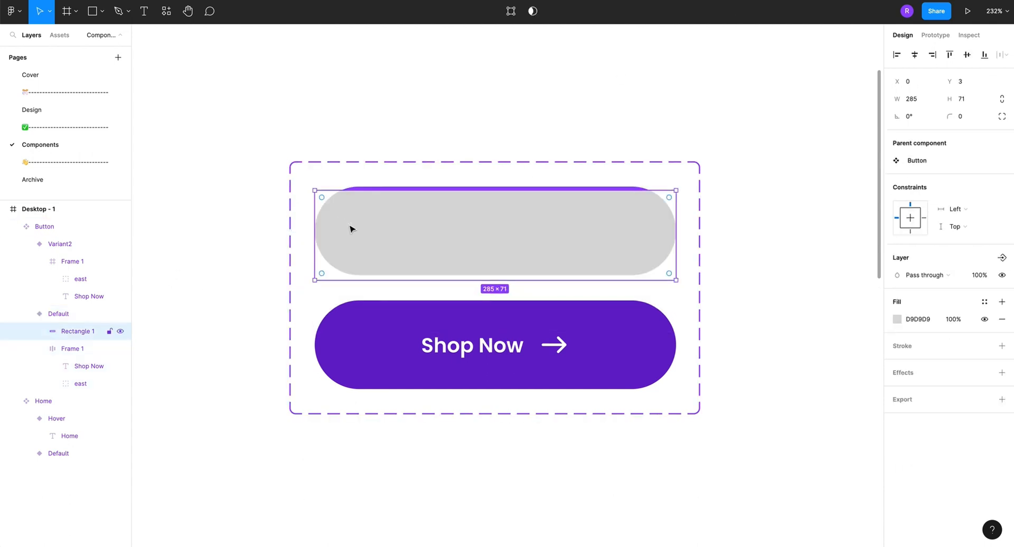
{"action": "left_click", "coordinate": [969, 55]}
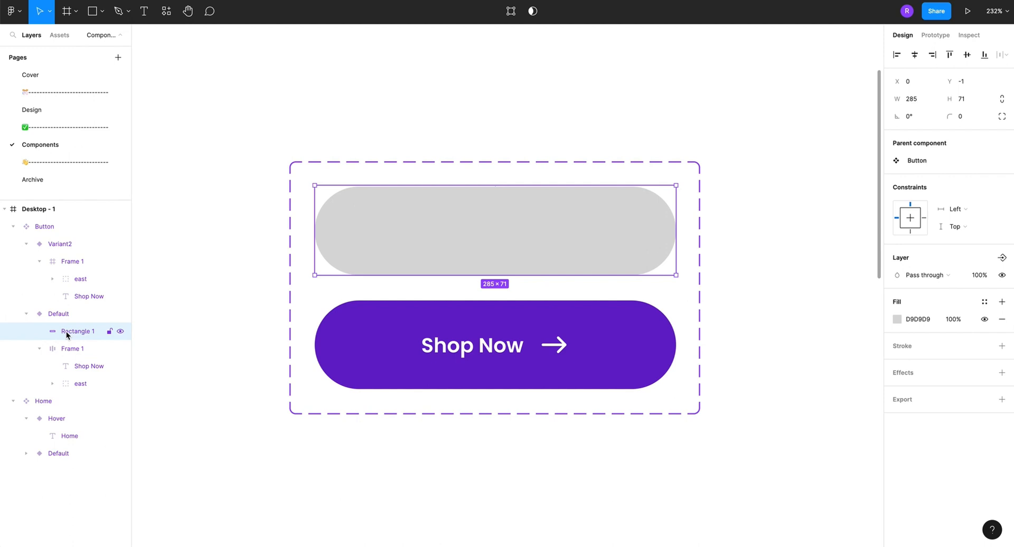
{"action": "left_click", "coordinate": [39, 348]}
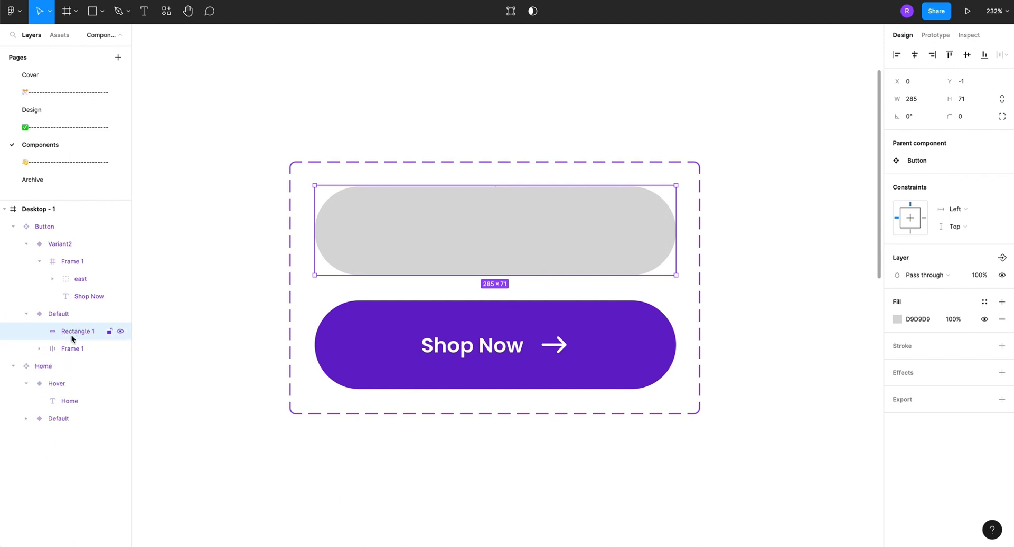
{"action": "left_click_drag", "start_coordinate": [71, 334], "coordinate": [71, 359]}
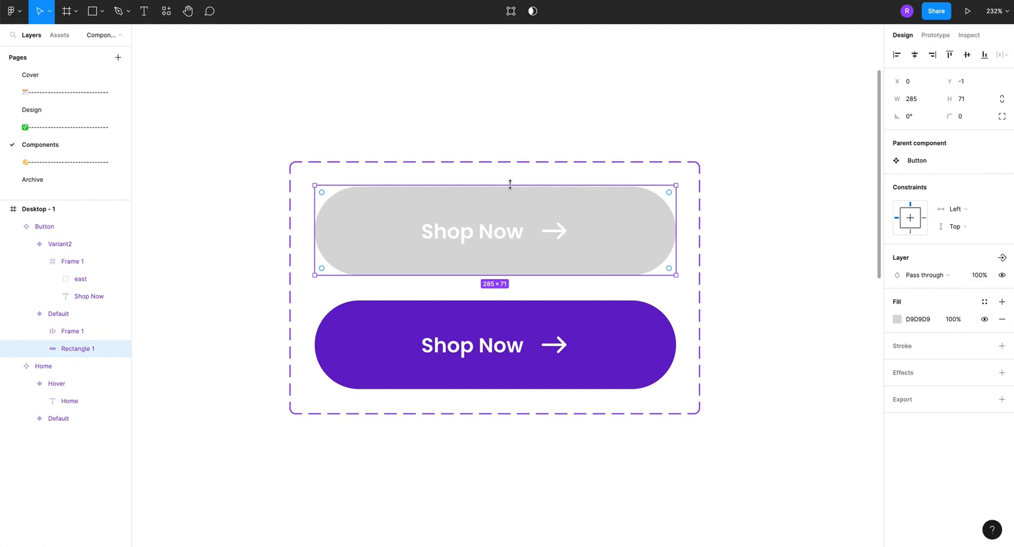
{"action": "left_click_drag", "start_coordinate": [510, 184], "coordinate": [510, 186]}
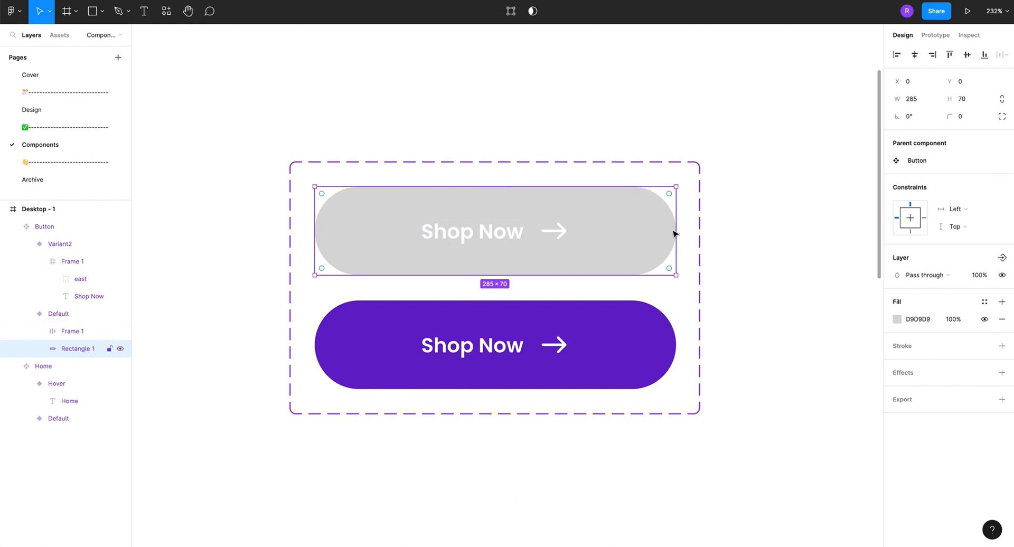
Fill the rectangle with the darker variant's sampled 681DCA purple and narrow it to 6 wide at the button's left edge
{"action": "left_click", "coordinate": [897, 320]}
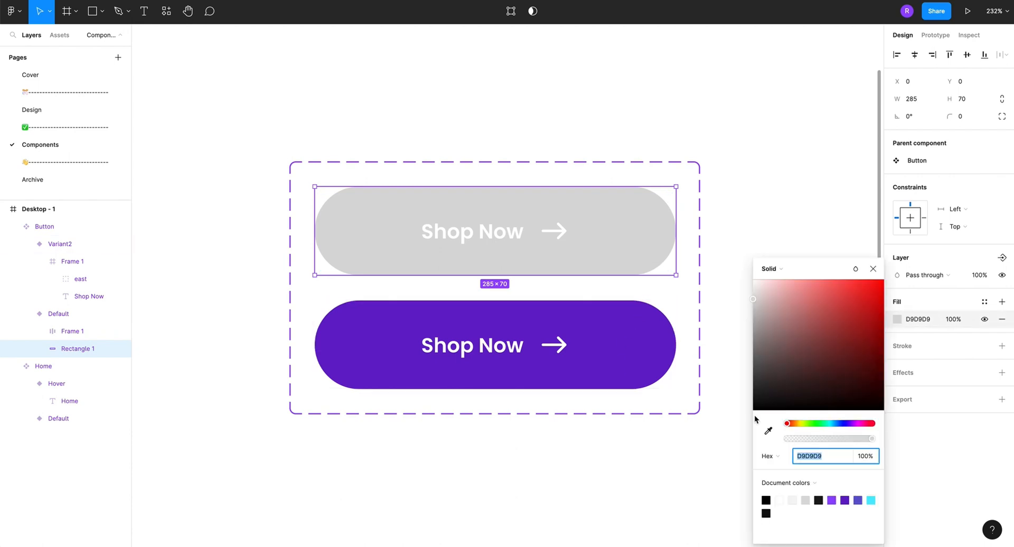
{"action": "left_click", "coordinate": [769, 433]}
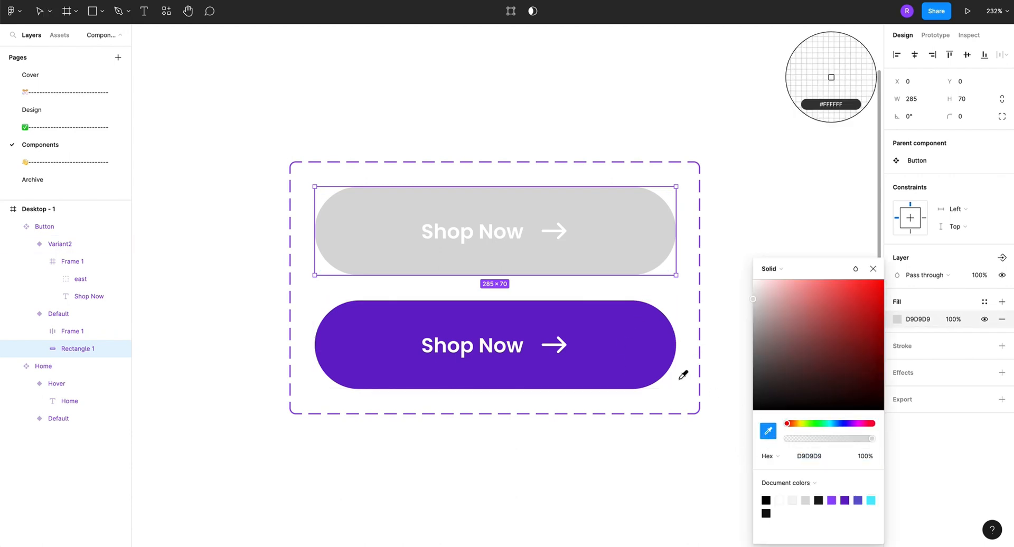
{"action": "left_click", "coordinate": [624, 363]}
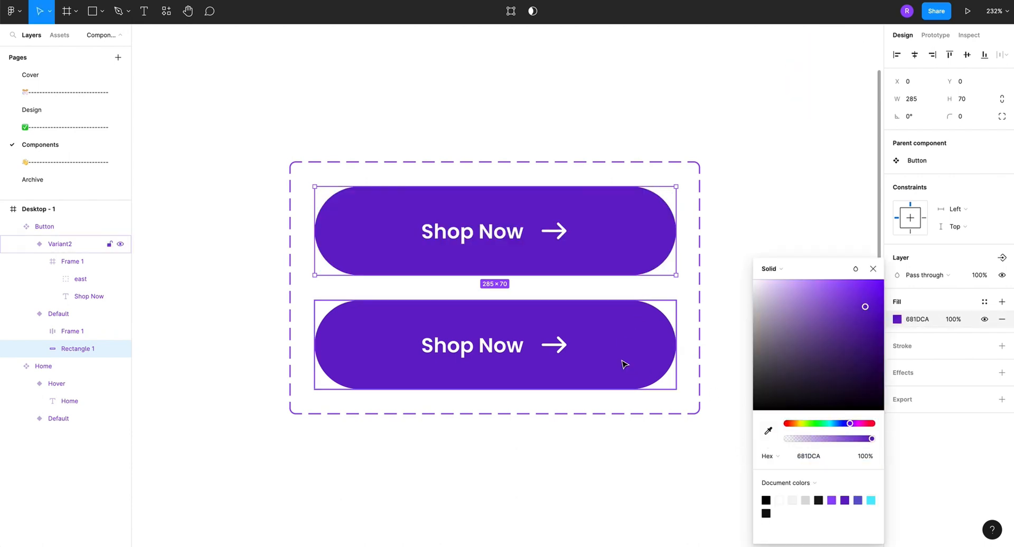
{"action": "left_click", "coordinate": [873, 268]}
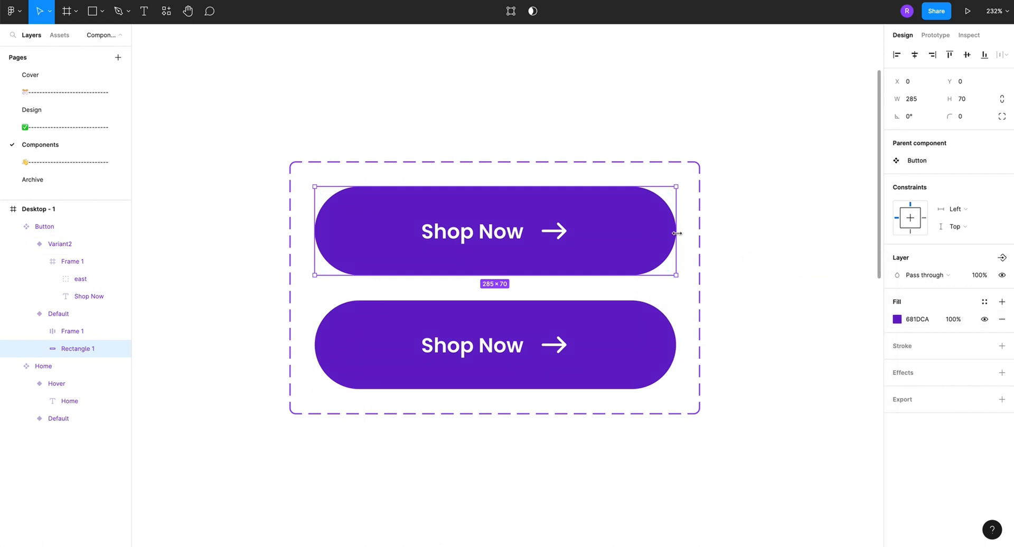
{"action": "left_click_drag", "start_coordinate": [677, 233], "coordinate": [322, 242]}
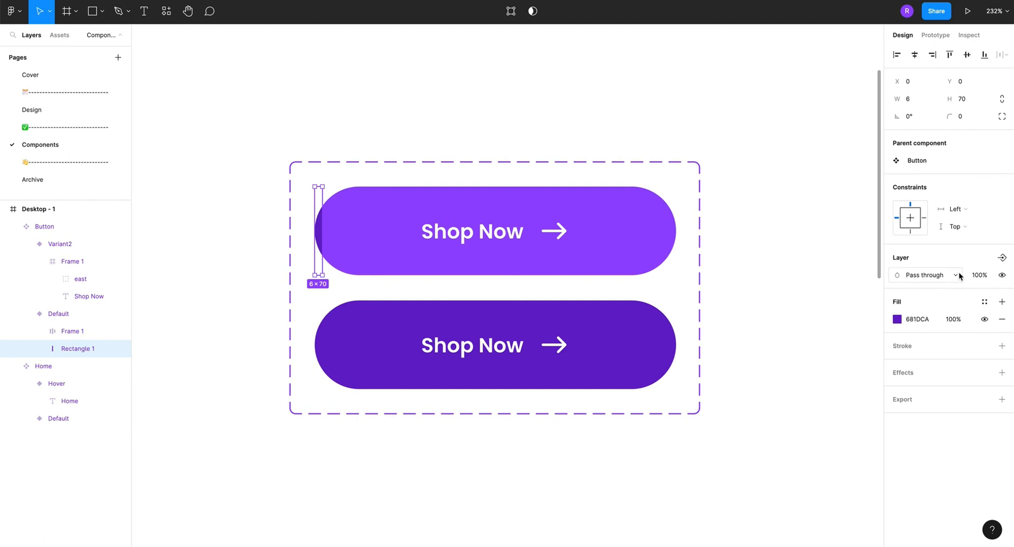
Set the narrow rectangle's fill opacity to 0% and check the Shop Now button in the prototype preview
{"action": "left_click", "coordinate": [953, 319]}
{"action": "type", "text": "0"}
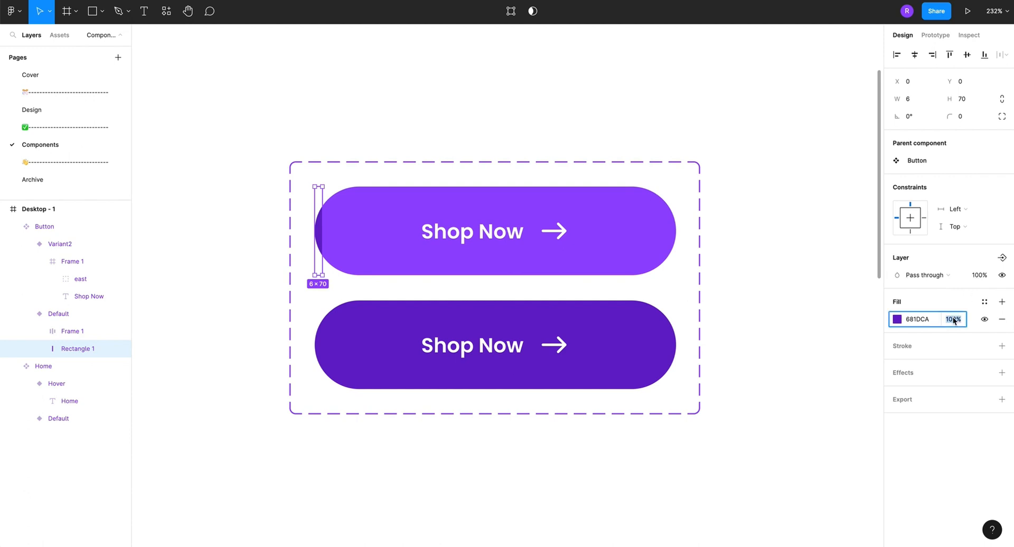
{"action": "key", "text": "Return"}
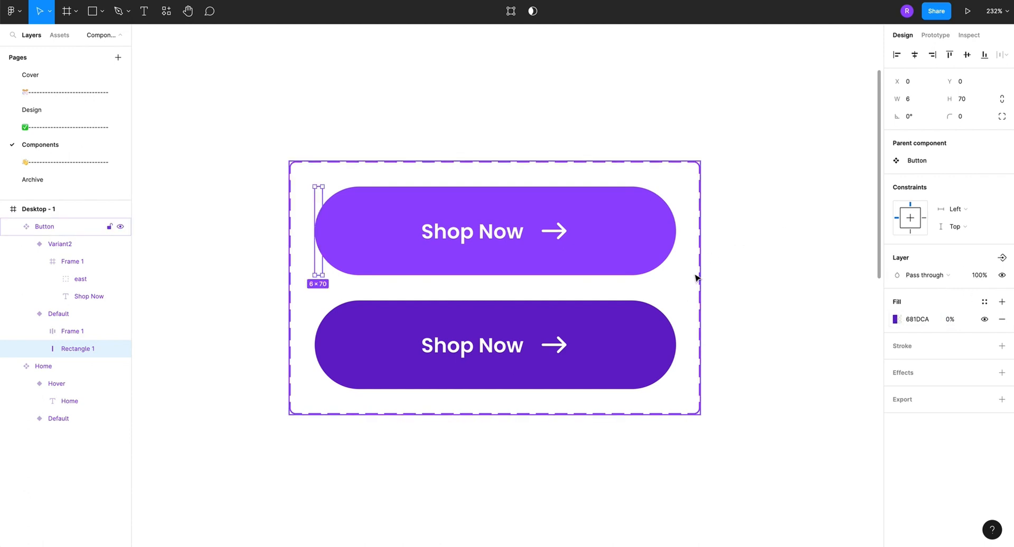
{"action": "left_click", "coordinate": [669, 306]}
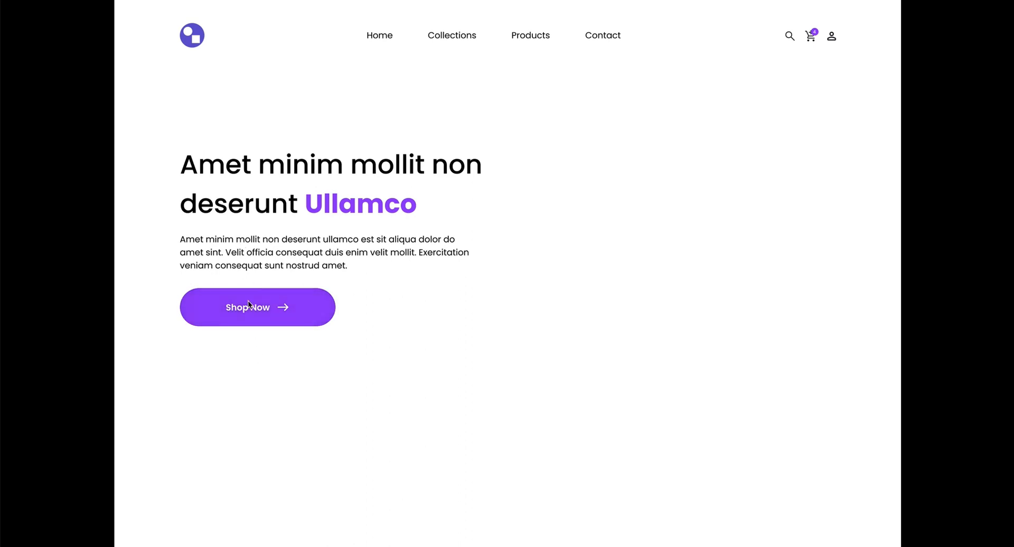
{"action": "mouse_move", "coordinate": [249, 18]}
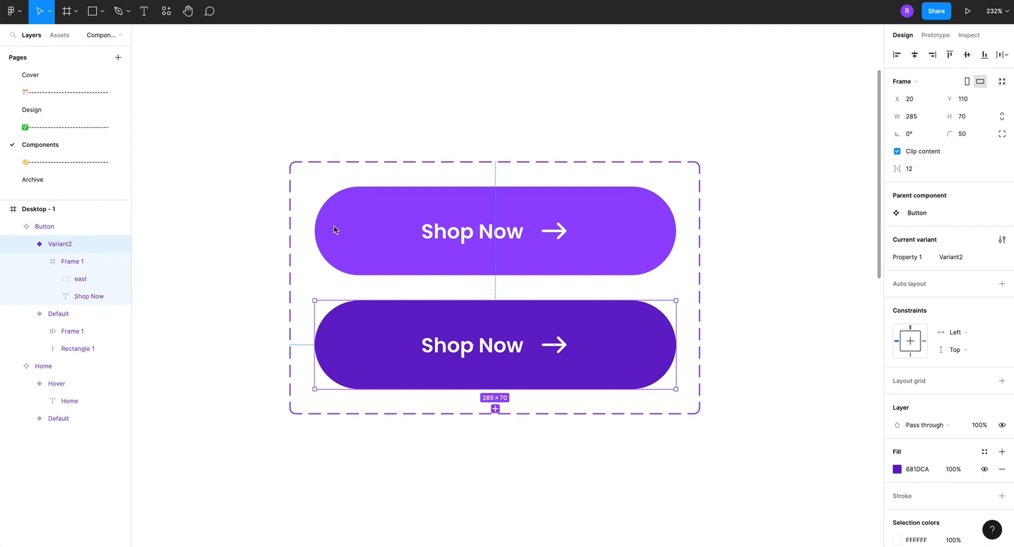
Set the fill opacity of the Default variant's narrow rectangle to 100%
{"action": "left_click", "coordinate": [75, 350]}
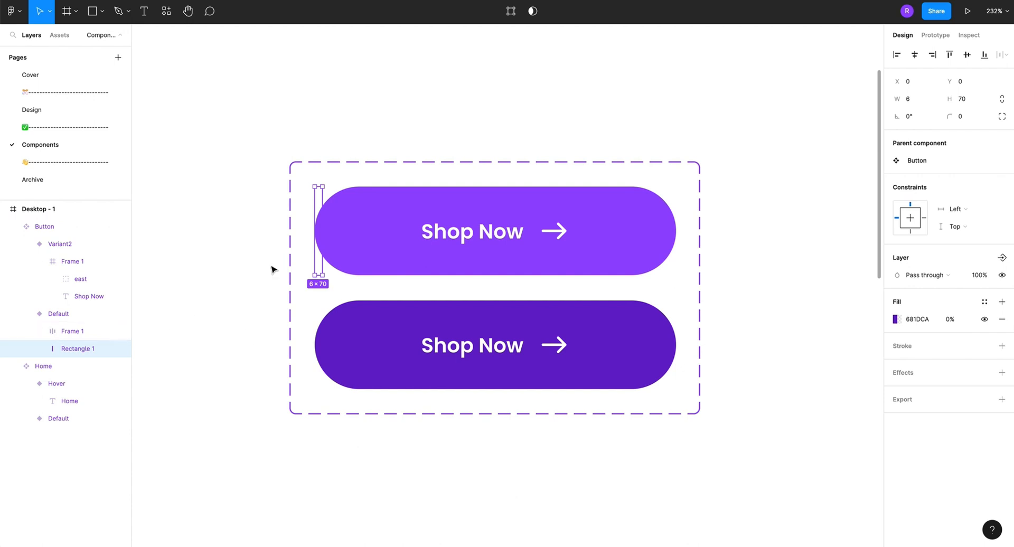
{"action": "left_click", "coordinate": [955, 322]}
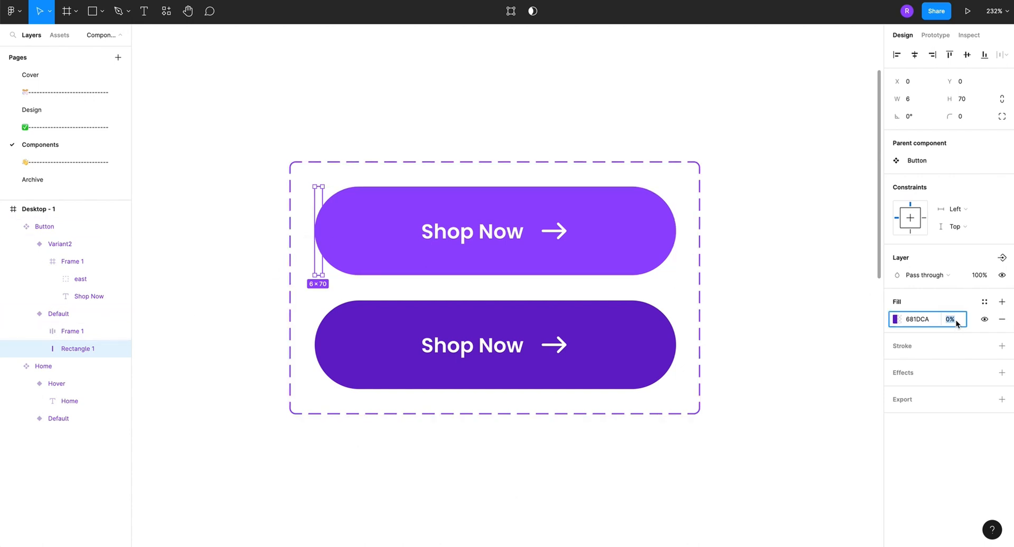
{"action": "type", "text": "100"}
{"action": "key", "text": "Return"}
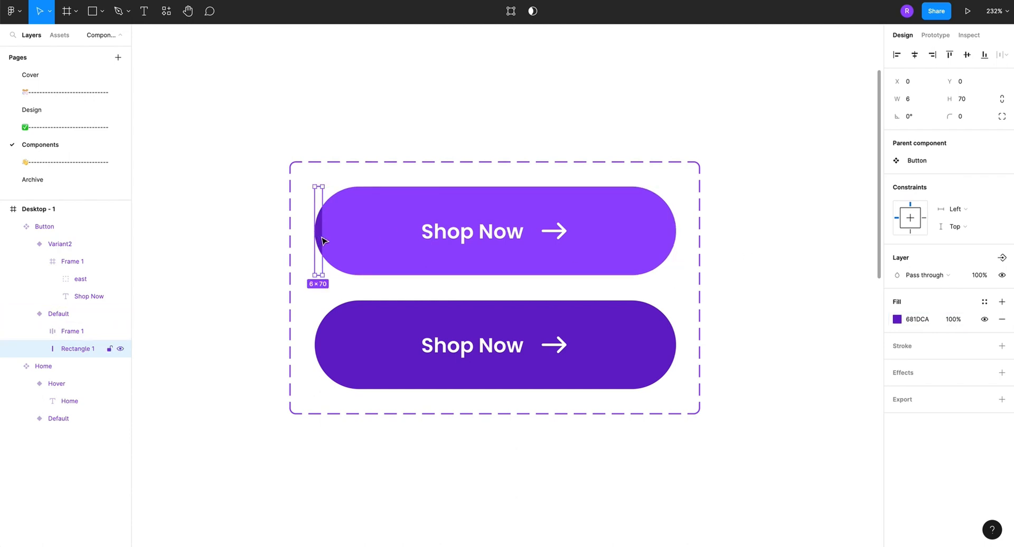
Copy the Default variant's narrow dark purple rectangle and paste it into Variant2
{"action": "right_click", "coordinate": [323, 241]}
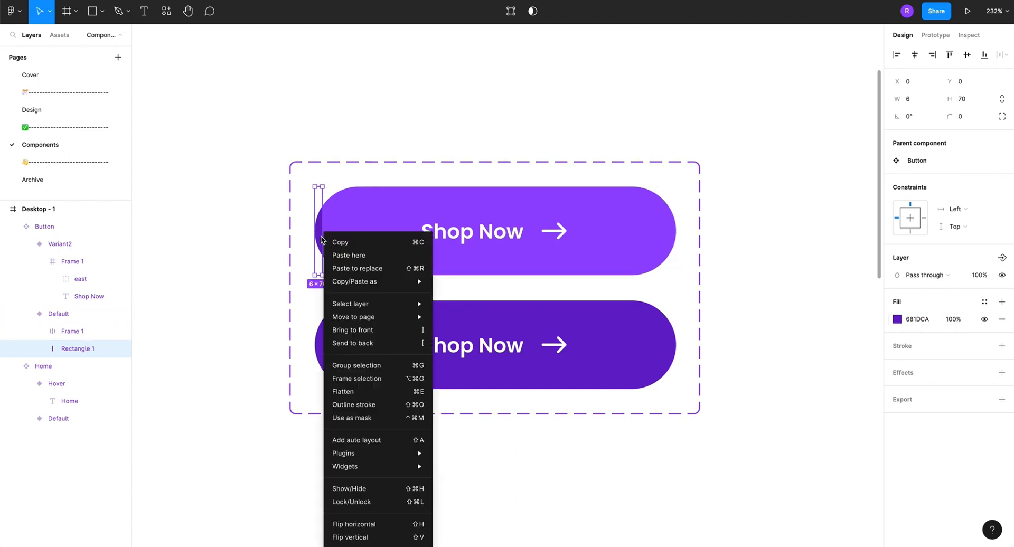
{"action": "left_click", "coordinate": [340, 244]}
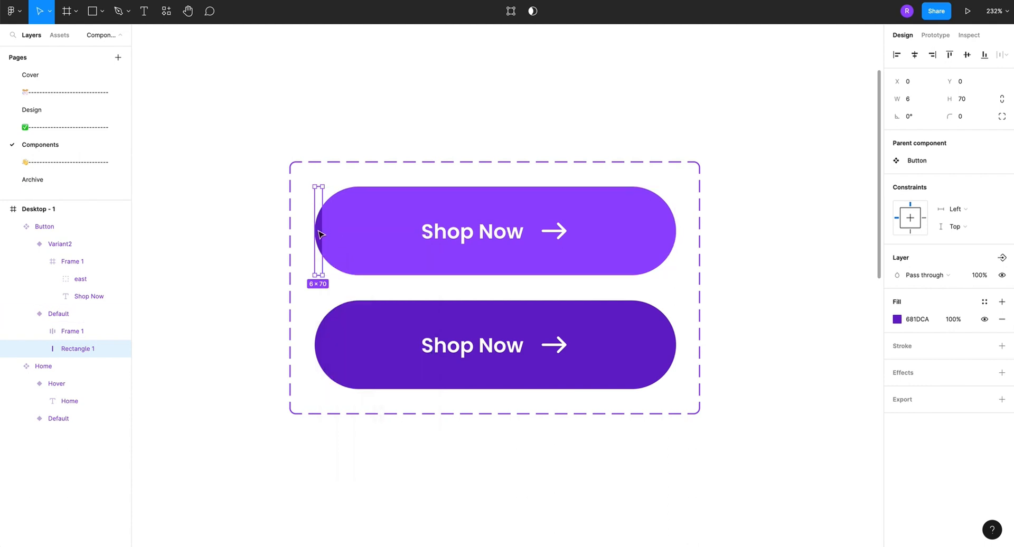
{"action": "left_click", "coordinate": [336, 343]}
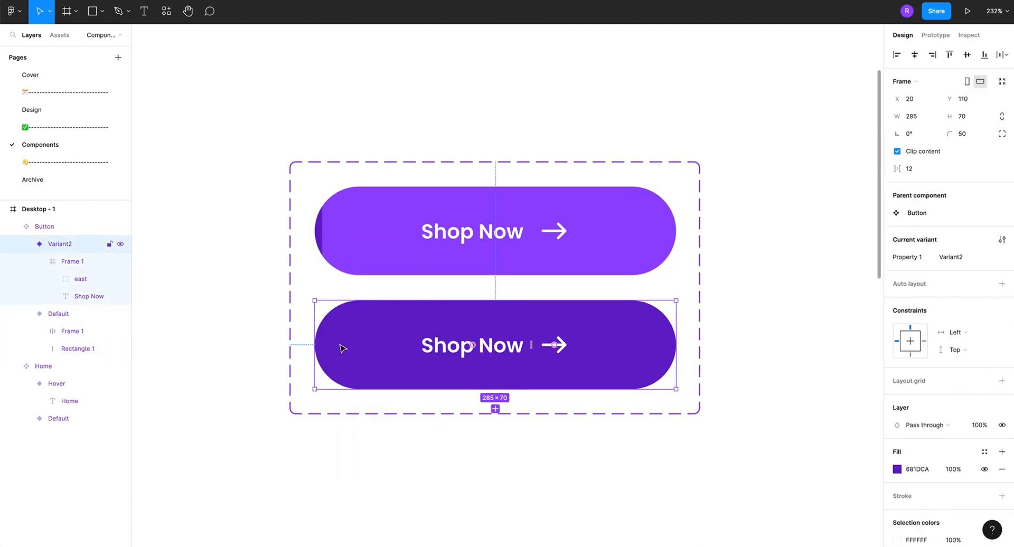
{"action": "key", "text": "ctrl+v"}
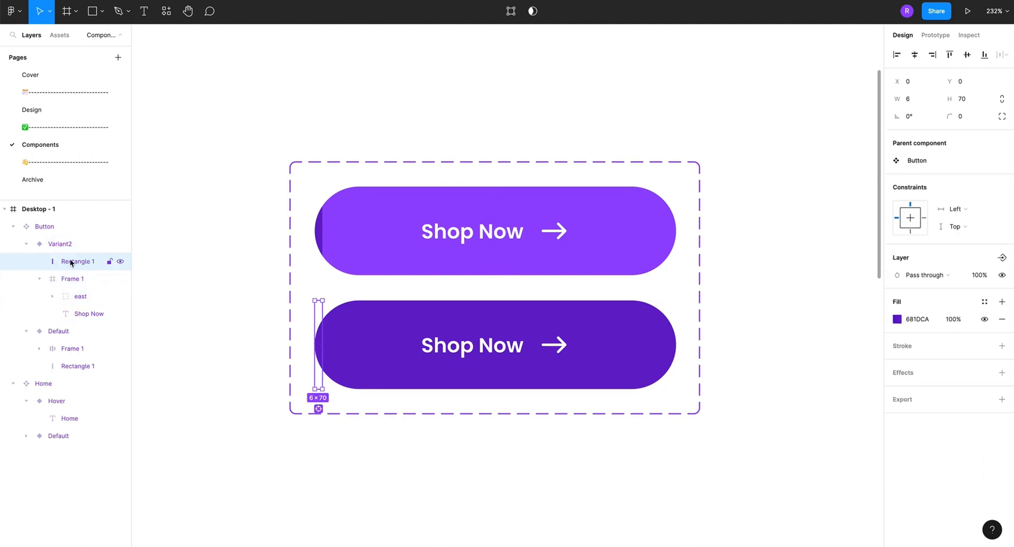
Place Variant2's rectangle behind Frame 1 and widen it to 285 so it spans the whole button
{"action": "left_click", "coordinate": [39, 279]}
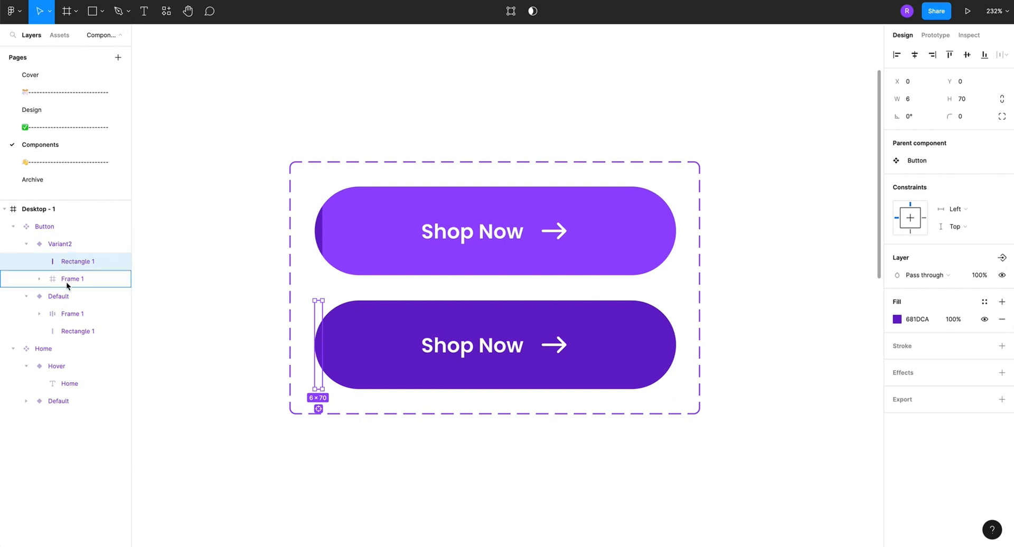
{"action": "key", "text": "ctrl+["}
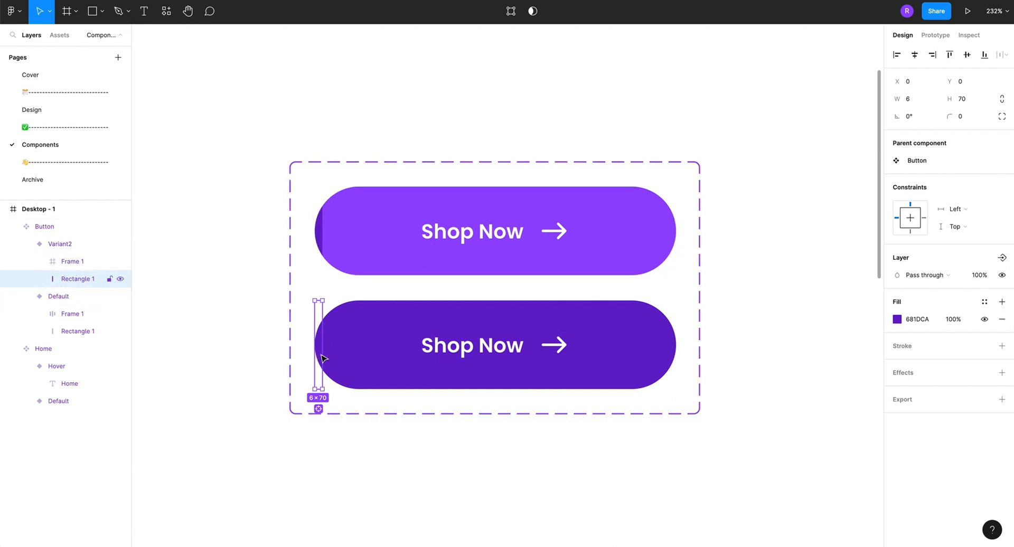
{"action": "left_click_drag", "start_coordinate": [324, 351], "coordinate": [674, 334]}
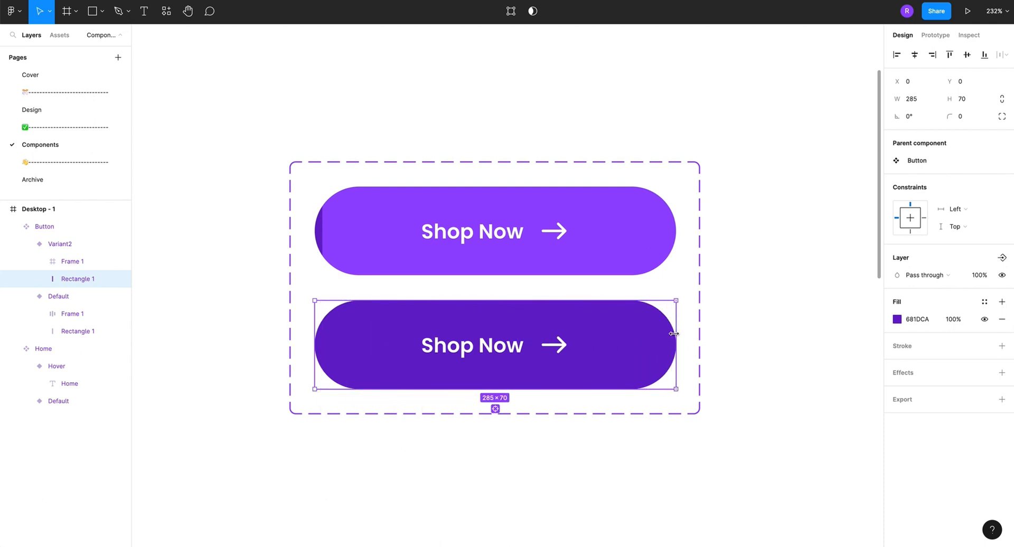
Set the fill opacity of the Default variant's narrow rectangle to 0%
{"action": "left_click", "coordinate": [319, 231]}
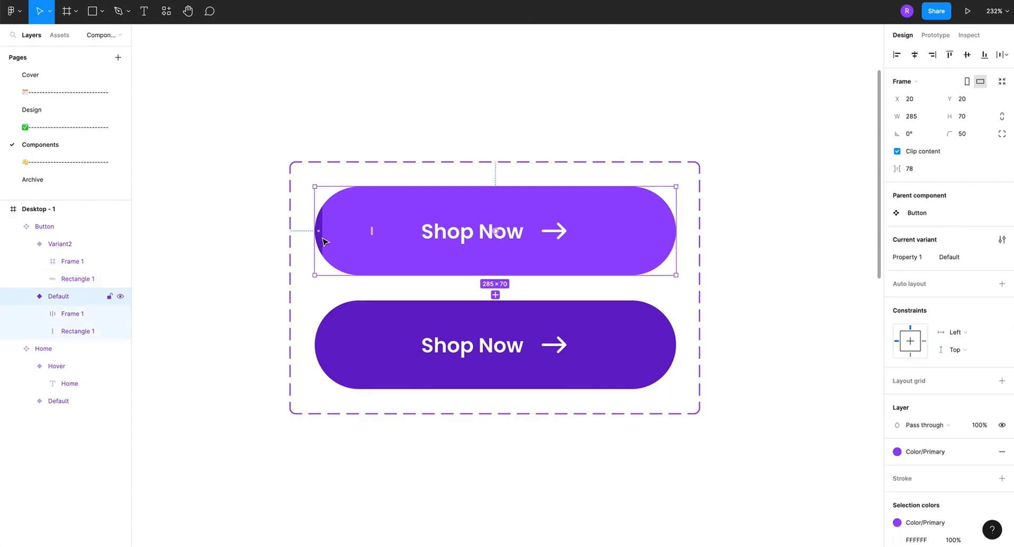
{"action": "left_click", "coordinate": [320, 239]}
{"action": "left_click", "coordinate": [952, 323]}
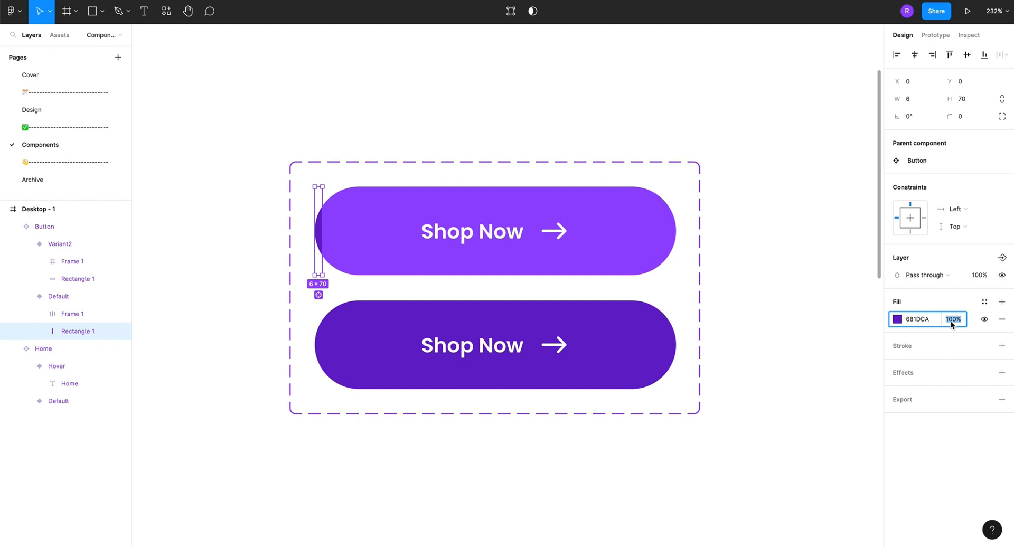
{"action": "type", "text": "0"}
{"action": "key", "text": "Return"}
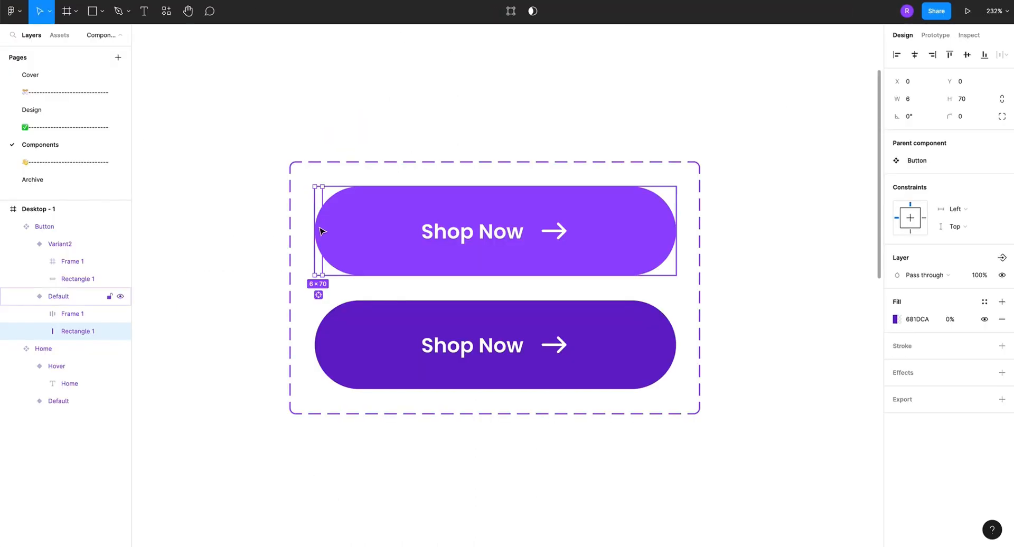
Darken the fill of Variant2's full-width rectangle to the deeper purple 5615AA
{"action": "left_click", "coordinate": [445, 321]}
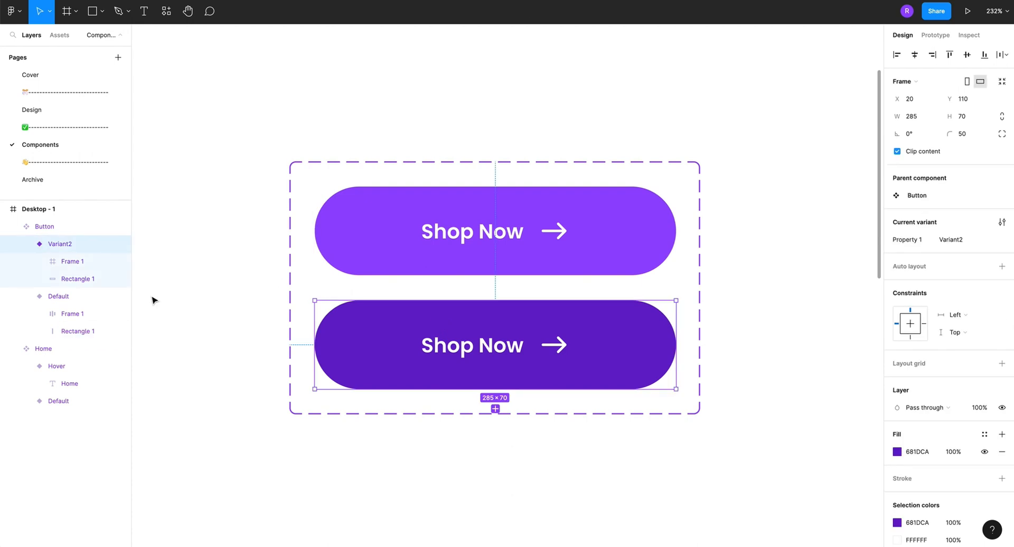
{"action": "left_click", "coordinate": [71, 279]}
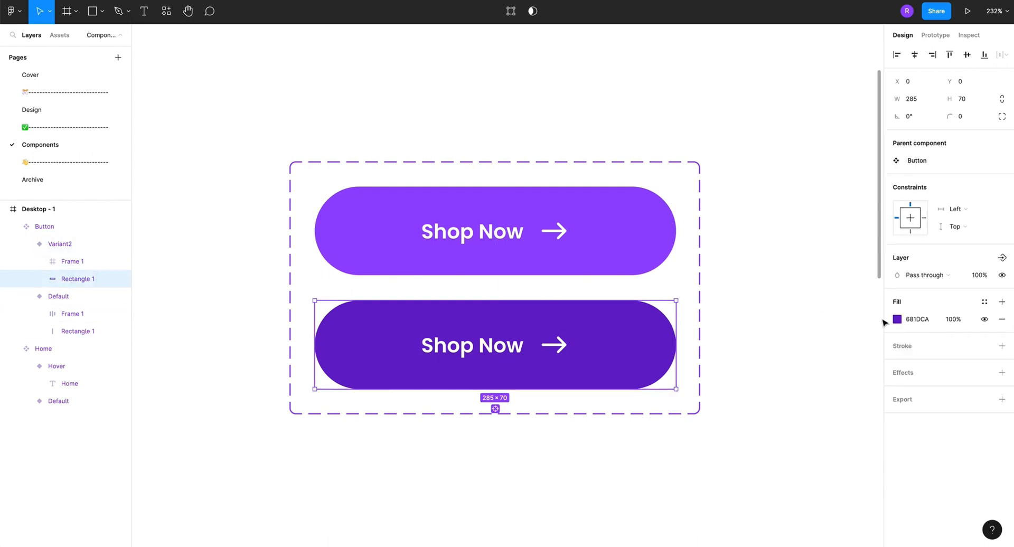
{"action": "left_click", "coordinate": [897, 319]}
{"action": "left_click_drag", "start_coordinate": [865, 305], "coordinate": [868, 323]}
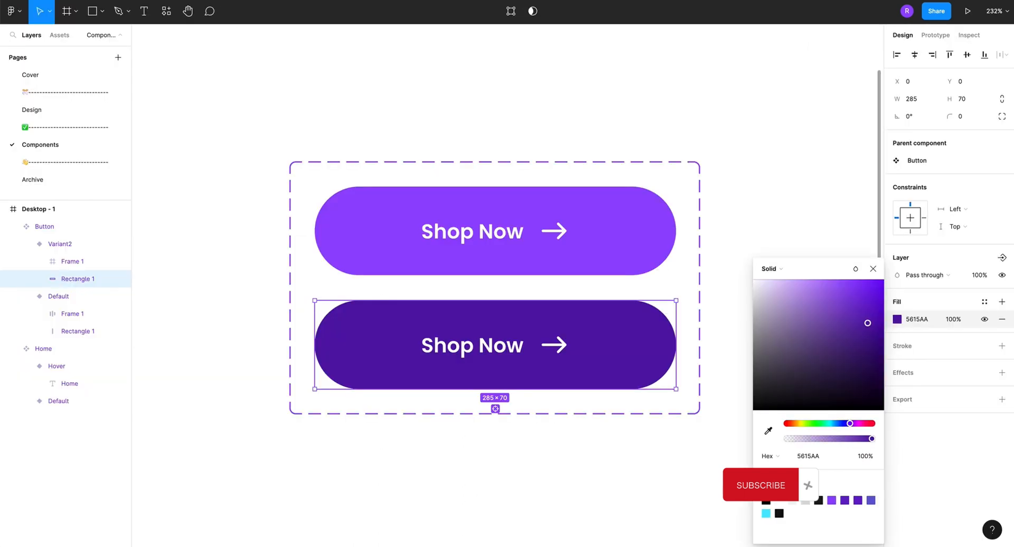
On the Design page, move the hero heading, paragraph and button down slightly and even out their vertical spacing
{"action": "scroll", "coordinate": [331, 192], "scroll_direction": "down", "scroll_amount": 5}
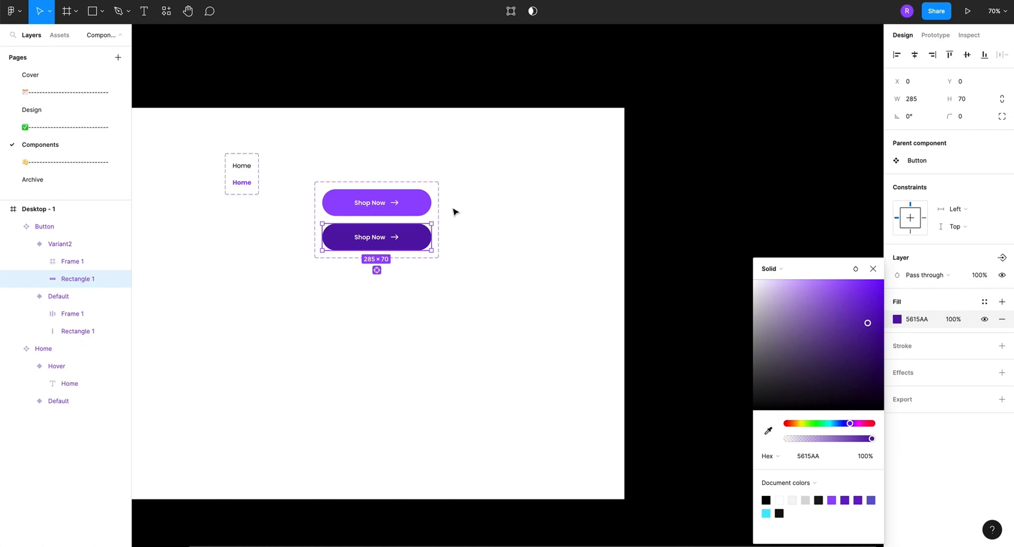
{"action": "scroll", "coordinate": [454, 212], "scroll_direction": "down", "scroll_amount": 3}
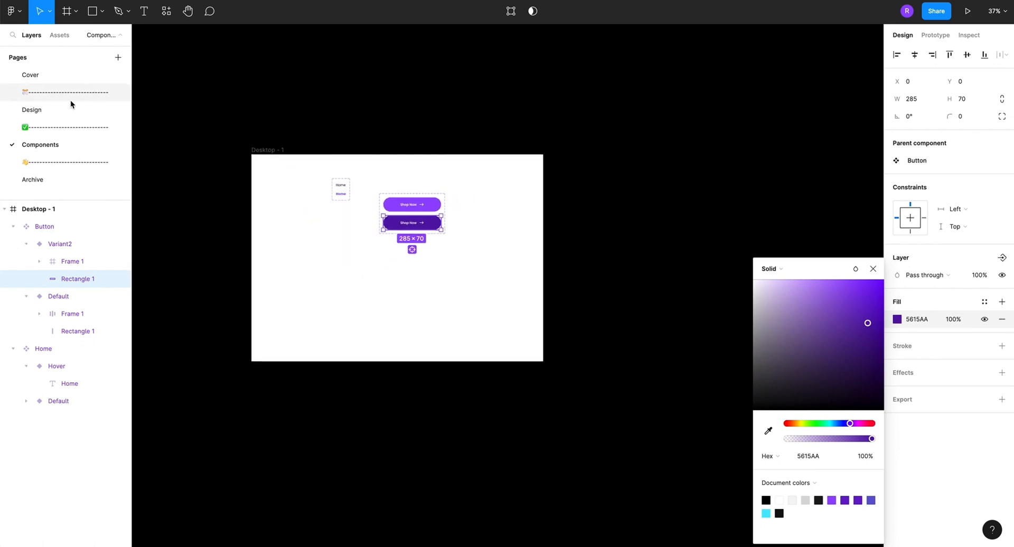
{"action": "left_click", "coordinate": [56, 110]}
{"action": "scroll", "coordinate": [373, 234], "scroll_direction": "down", "scroll_amount": 5}
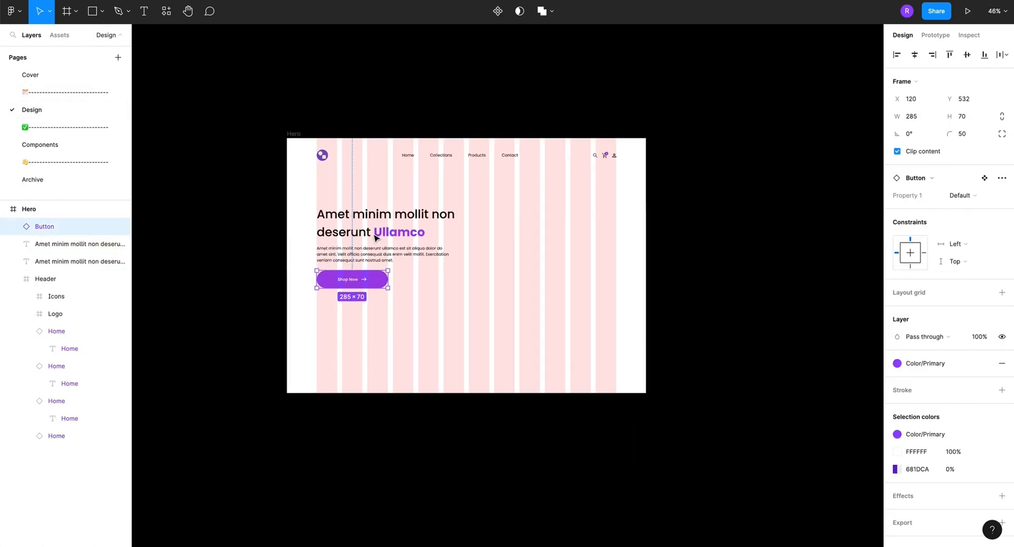
{"action": "left_click", "coordinate": [321, 197]}
{"action": "left_click_drag", "start_coordinate": [319, 194], "coordinate": [352, 298]}
{"action": "left_click_drag", "start_coordinate": [342, 257], "coordinate": [342, 263]}
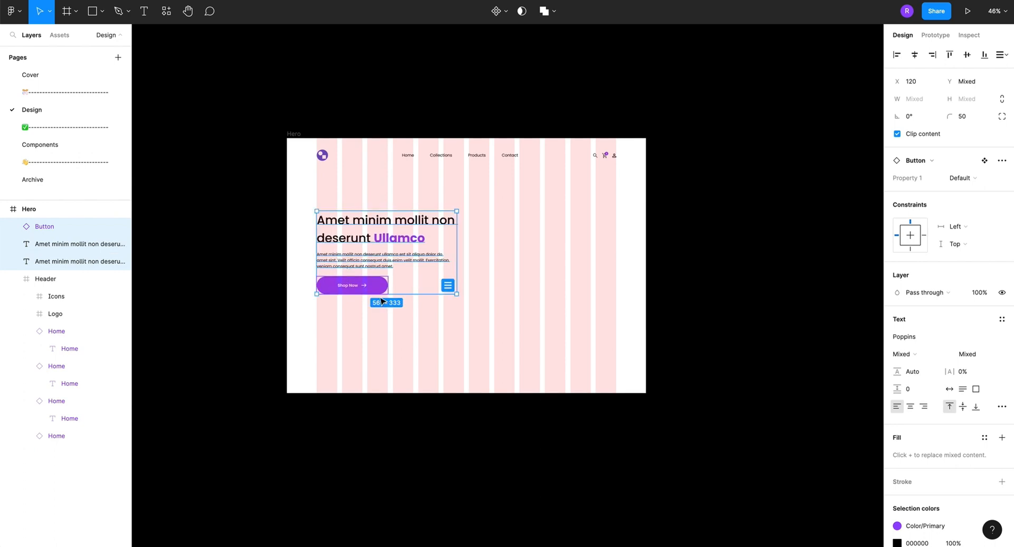
{"action": "left_click", "coordinate": [448, 286]}
Move the hero paragraph up to Y 440, closer beneath the heading
{"action": "left_click", "coordinate": [351, 261]}
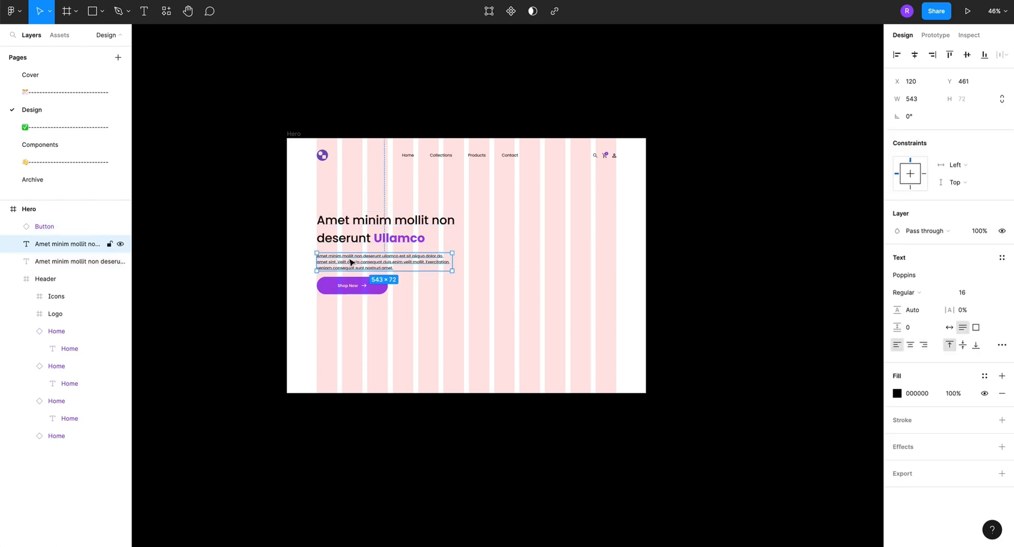
{"action": "left_click_drag", "start_coordinate": [351, 261], "coordinate": [352, 257]}
{"action": "left_click", "coordinate": [351, 286]}
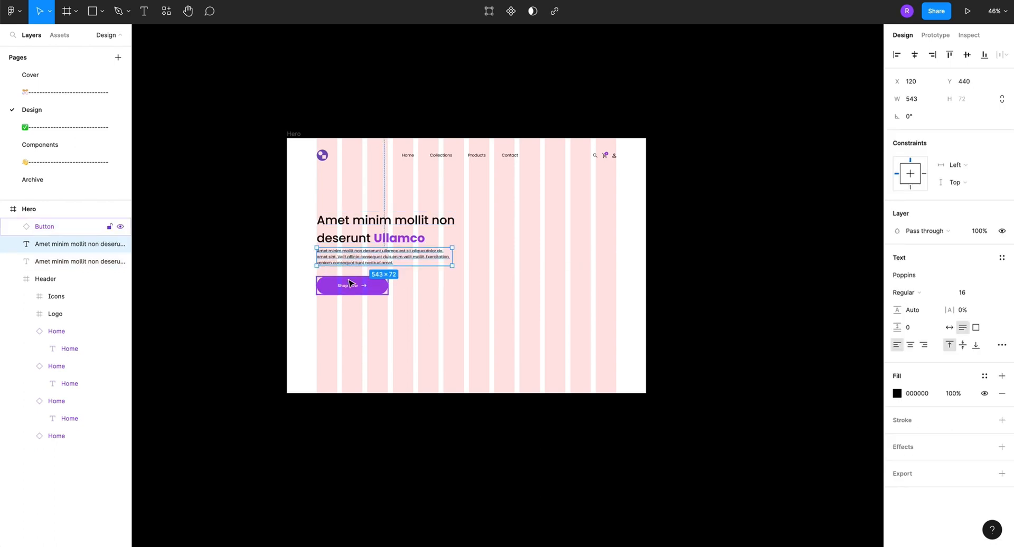
{"action": "left_click", "coordinate": [471, 296]}
{"action": "scroll", "coordinate": [470, 297], "scroll_direction": "right", "scroll_amount": 2}
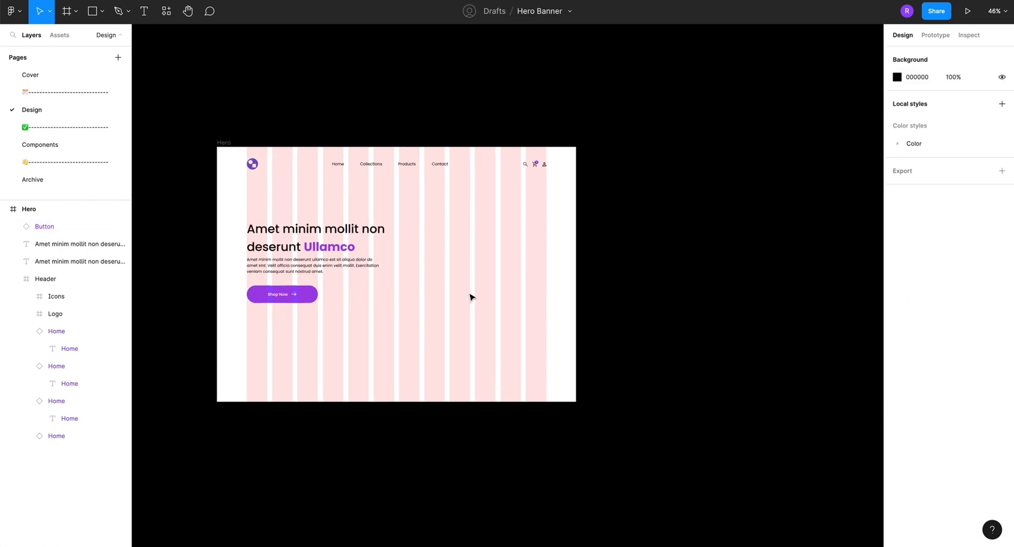
{"action": "scroll", "coordinate": [457, 272], "scroll_direction": "up", "scroll_amount": 2}
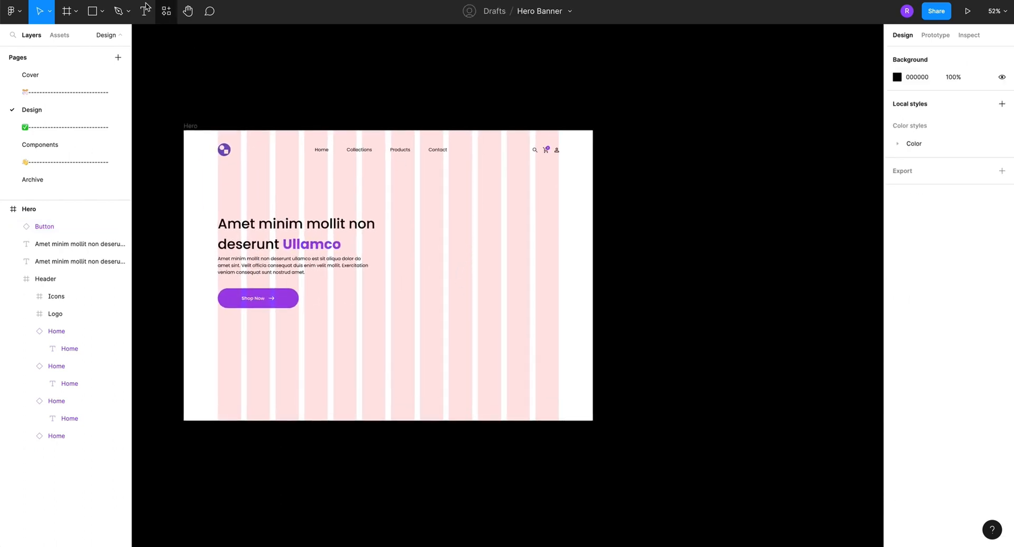
{"action": "left_click", "coordinate": [103, 10]}
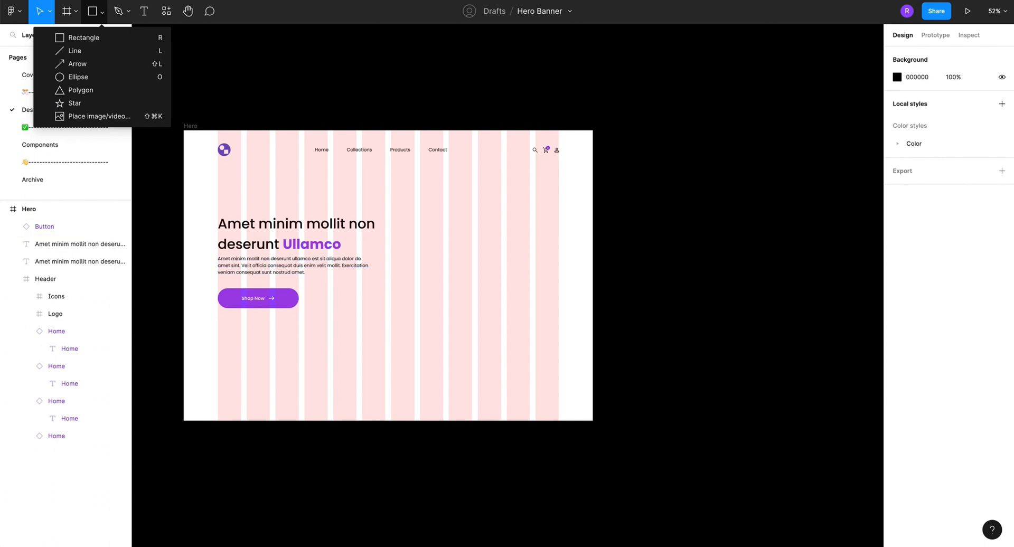
{"action": "key", "text": "Escape"}
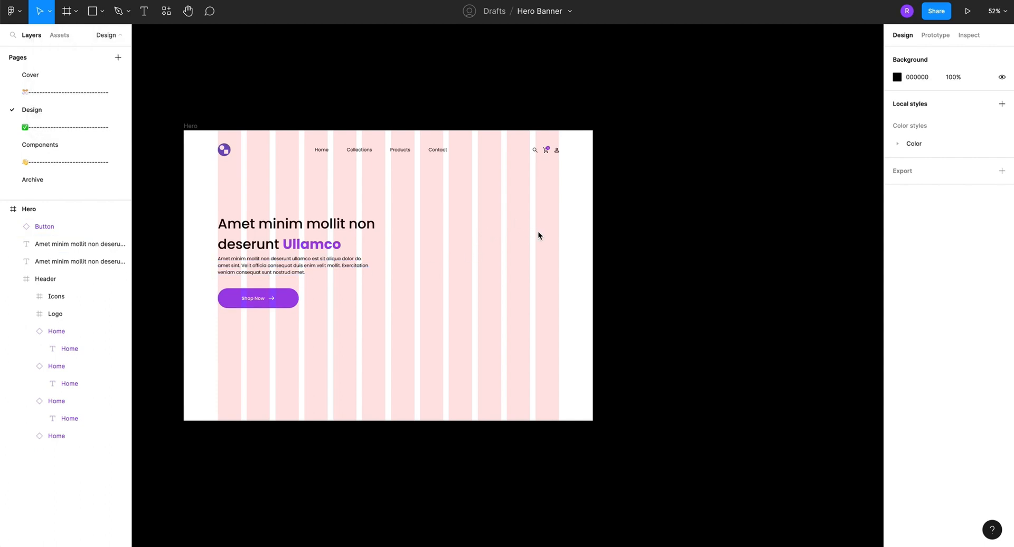
{"action": "scroll", "coordinate": [528, 222], "scroll_direction": "down", "scroll_amount": 1}
{"action": "scroll", "coordinate": [528, 222], "scroll_direction": "left", "scroll_amount": 1}
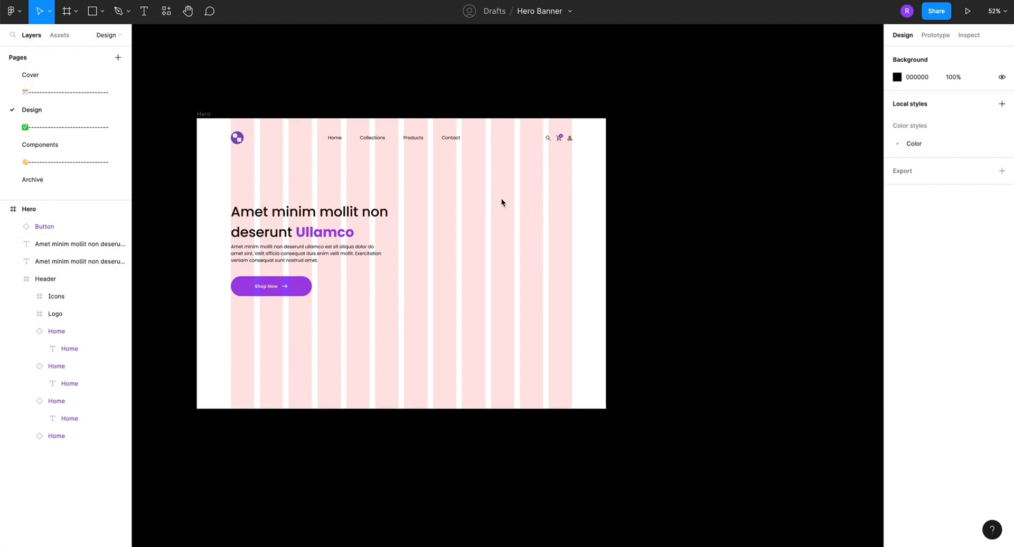
Draw a large circle over the Hero frame's lower-right area and enlarge it to 884 × 884
{"action": "left_click", "coordinate": [103, 14]}
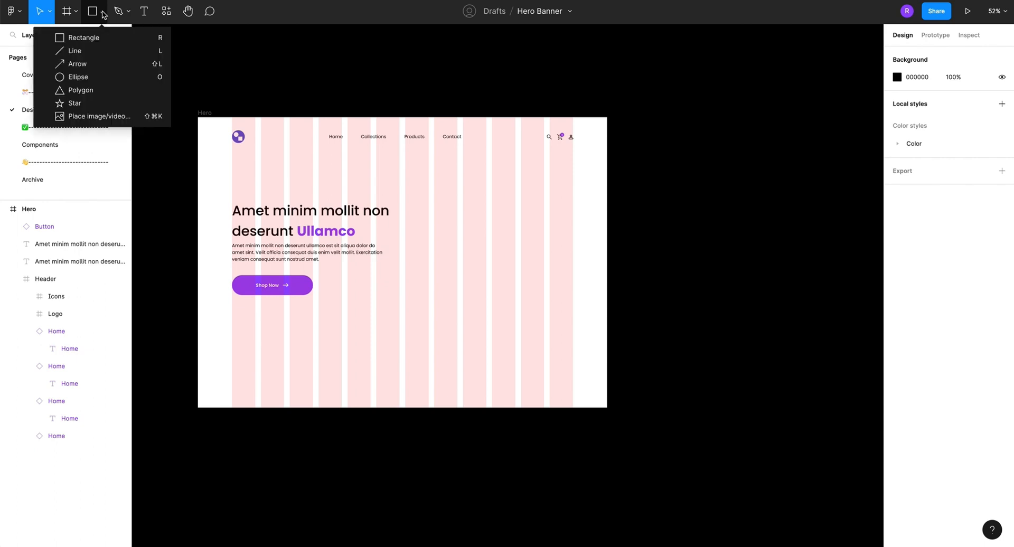
{"action": "left_click", "coordinate": [89, 78]}
{"action": "left_click", "coordinate": [102, 13]}
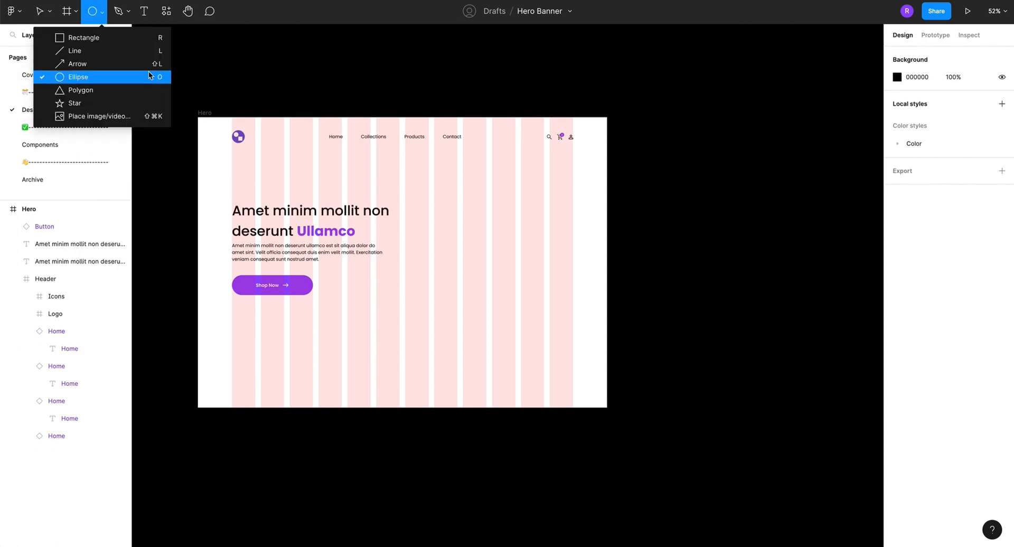
{"action": "left_click", "coordinate": [136, 79]}
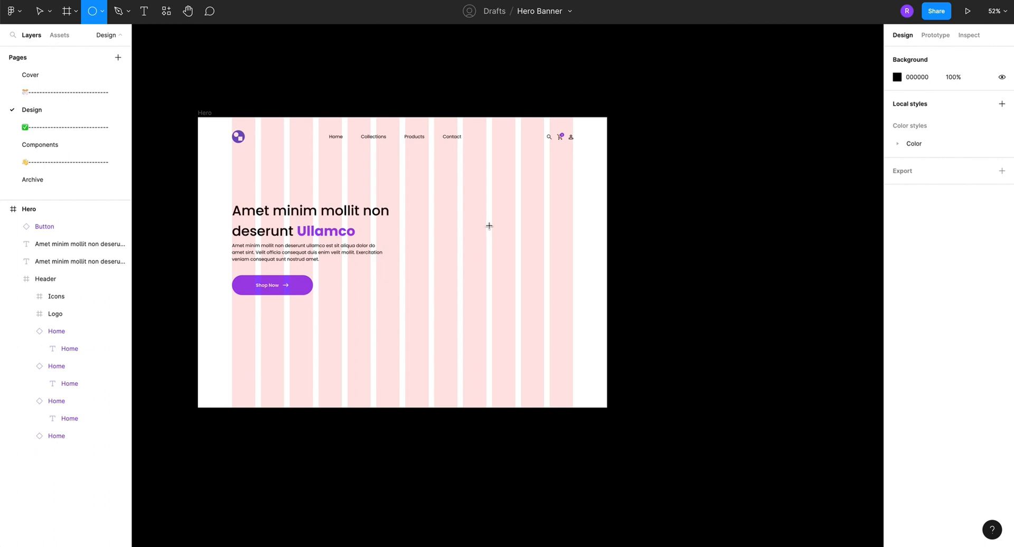
{"action": "left_click_drag", "start_coordinate": [488, 226], "coordinate": [531, 311]}
{"action": "left_click_drag", "start_coordinate": [534, 320], "coordinate": [540, 340]}
{"action": "left_click_drag", "start_coordinate": [473, 240], "coordinate": [495, 294]}
{"action": "left_click_drag", "start_coordinate": [474, 260], "coordinate": [522, 274]}
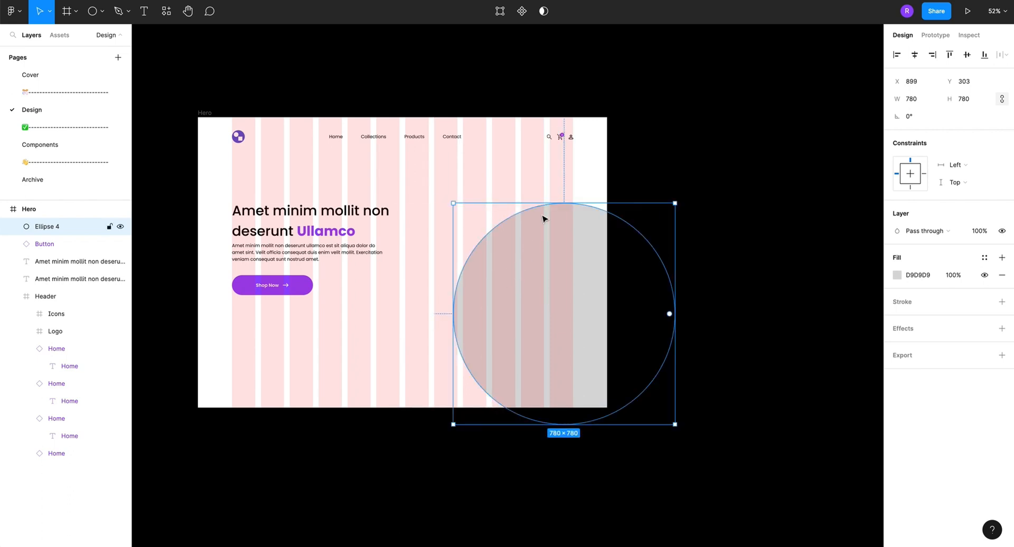
{"action": "left_click_drag", "start_coordinate": [555, 202], "coordinate": [553, 174]}
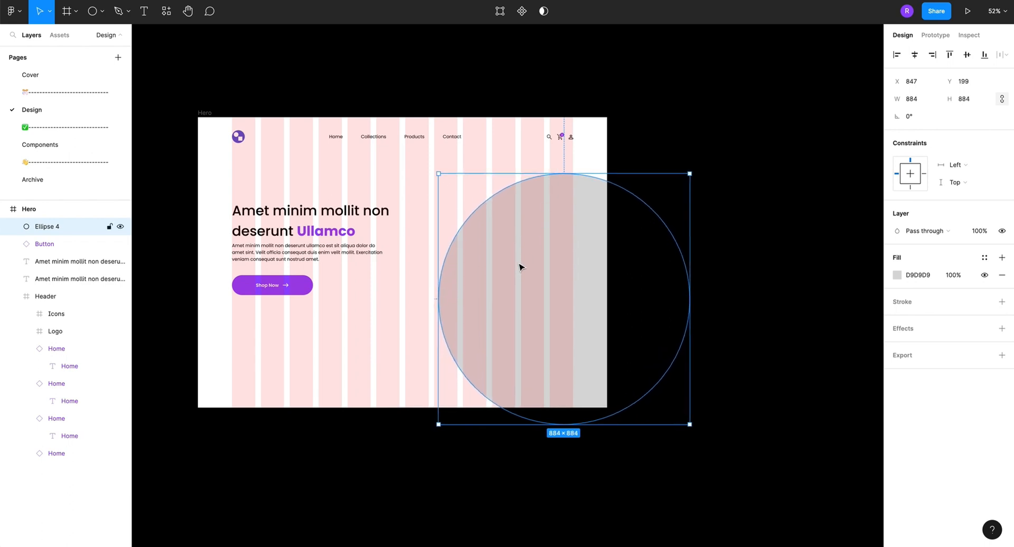
Move the circle to X 933, Y 251, lining up its left edge with the start of a layout grid column
{"action": "mouse_move", "coordinate": [520, 267]}
{"action": "left_mouse_down"}
{"action": "mouse_move", "coordinate": [536, 282]}
{"action": "mouse_move", "coordinate": [505, 272]}
{"action": "left_mouse_up"}
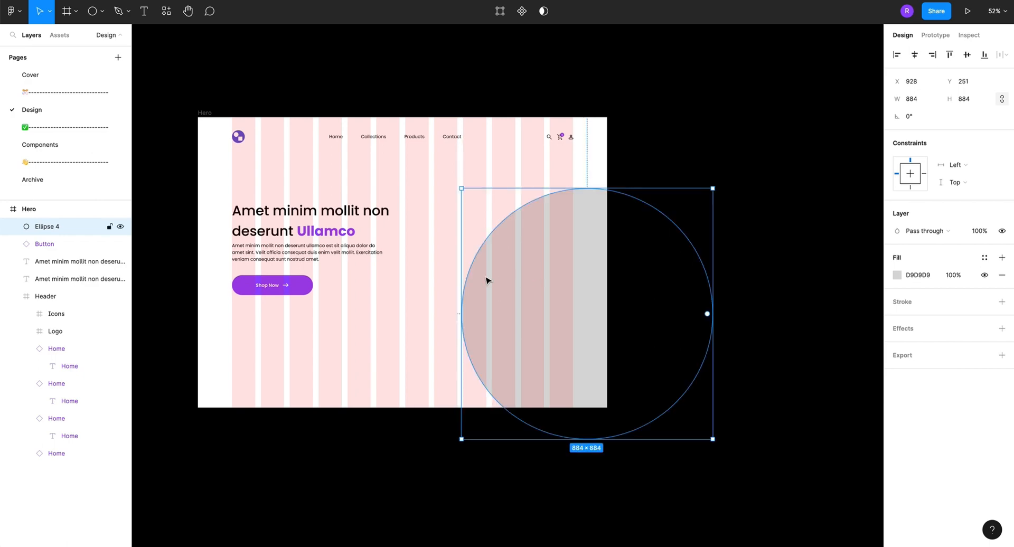
{"action": "scroll", "coordinate": [468, 317], "scroll_direction": "up", "scroll_amount": 10}
{"action": "scroll", "coordinate": [451, 309], "scroll_direction": "up", "scroll_amount": 1}
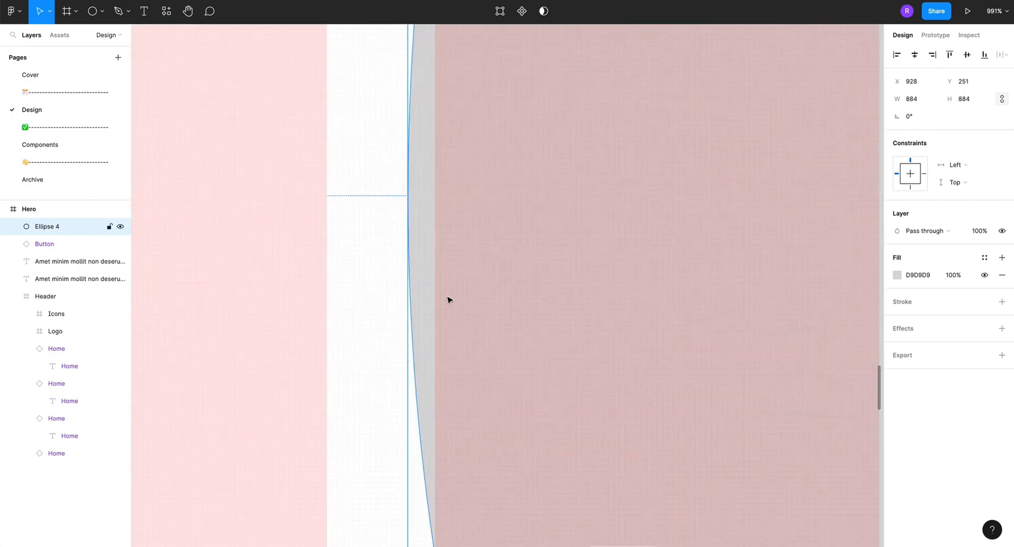
{"action": "key", "text": "Right"}
{"action": "key", "text": "Right"}
{"action": "key", "text": "Right"}
{"action": "key", "text": "Right"}
{"action": "key", "text": "Right"}
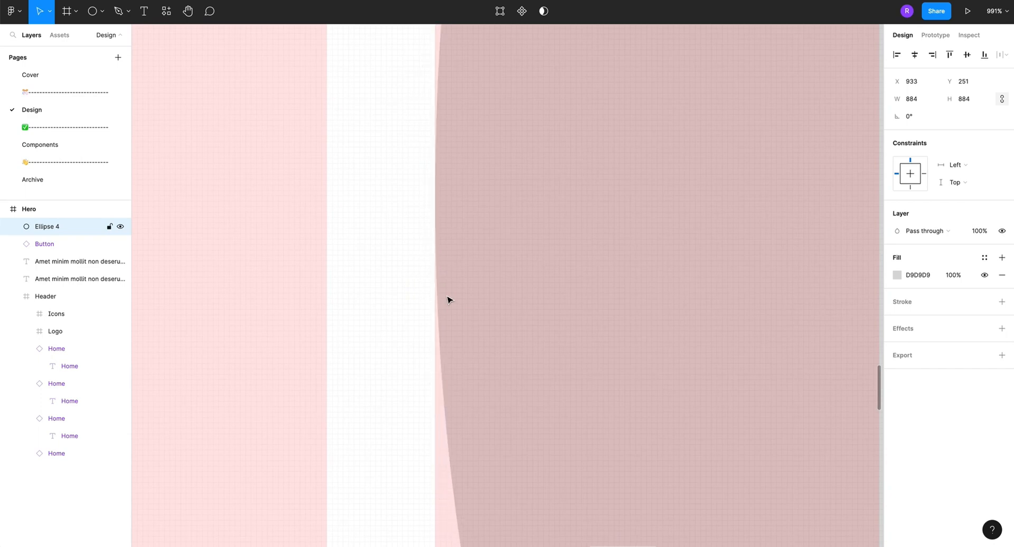
Fill the large circle in the Hero frame with the solid colour FF8C8C
{"action": "scroll", "coordinate": [446, 296], "scroll_direction": "down", "scroll_amount": 5}
{"action": "scroll", "coordinate": [446, 295], "scroll_direction": "down", "scroll_amount": 10}
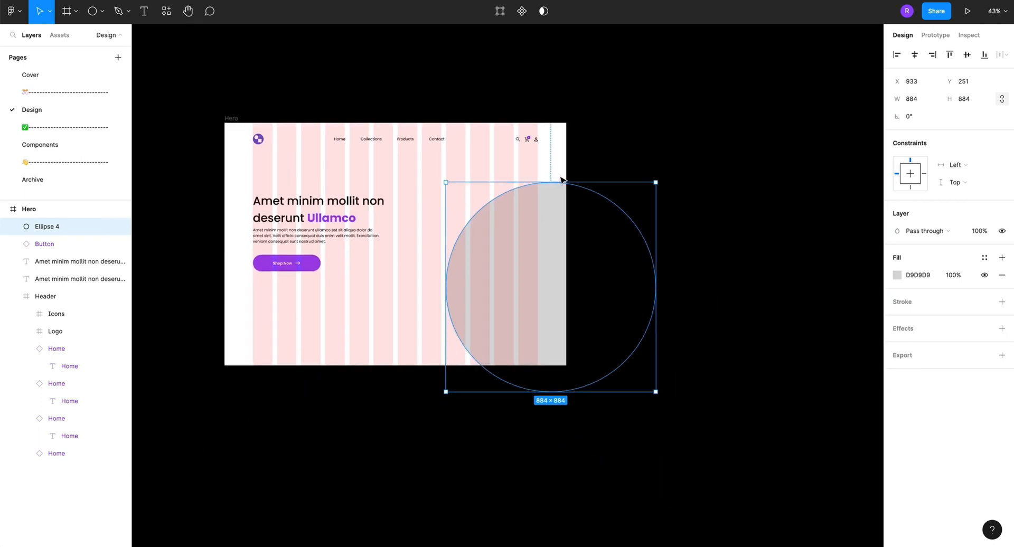
{"action": "left_click", "coordinate": [898, 272]}
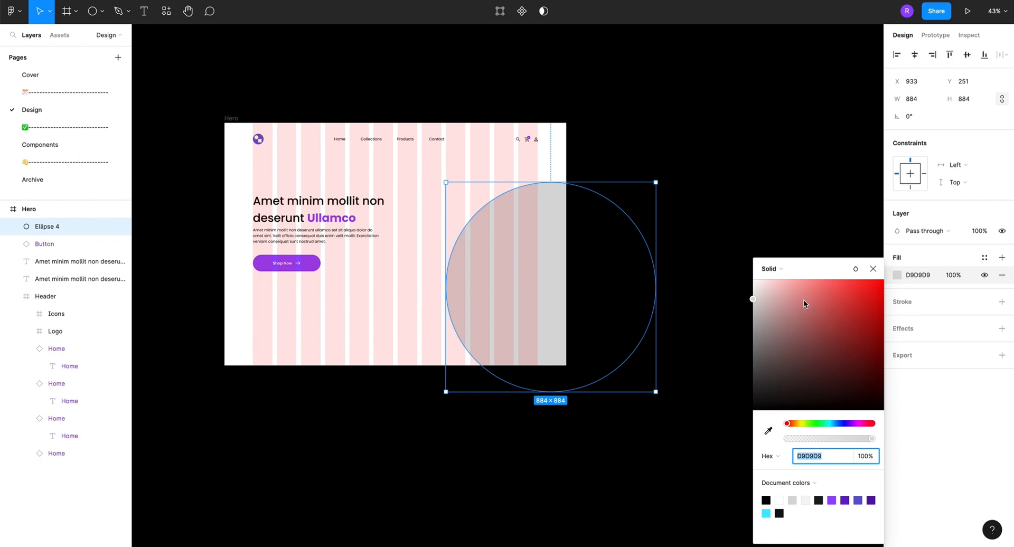
{"action": "left_click_drag", "start_coordinate": [804, 299], "coordinate": [812, 272]}
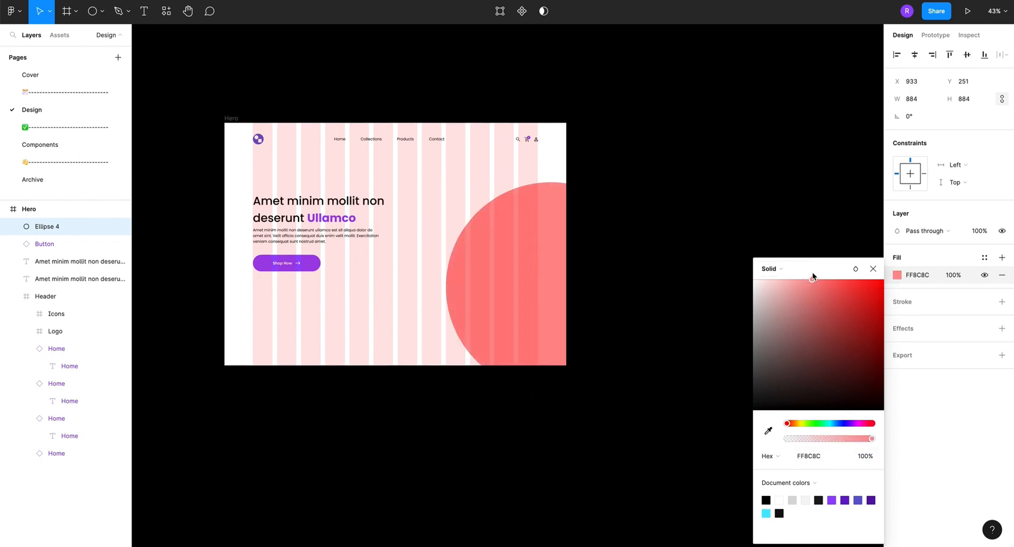
{"action": "left_click", "coordinate": [873, 269]}
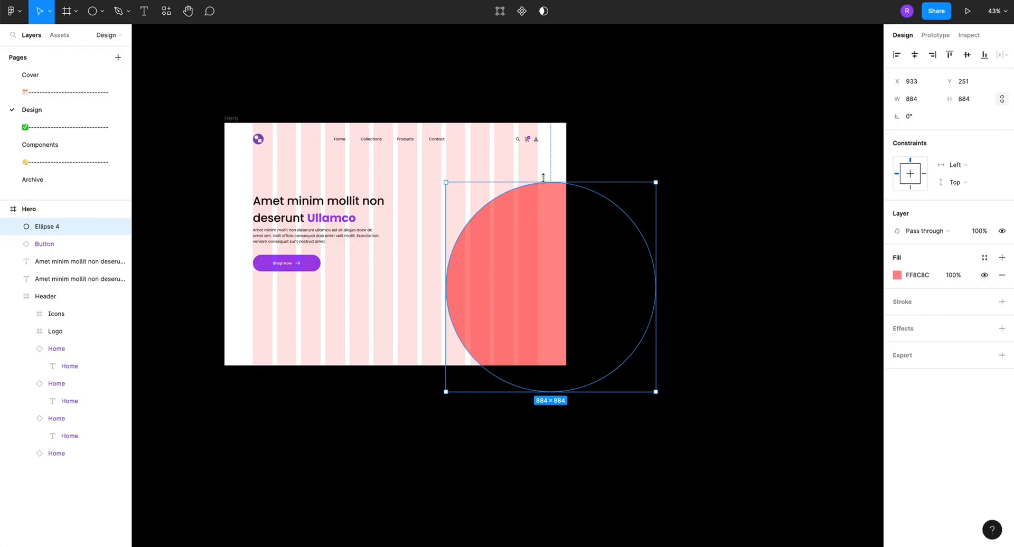
Enlarge the circle to 942 × 942 from its centre axis and shift it slightly right and up within the Hero frame
{"action": "left_click_drag", "start_coordinate": [543, 179], "coordinate": [543, 165]}
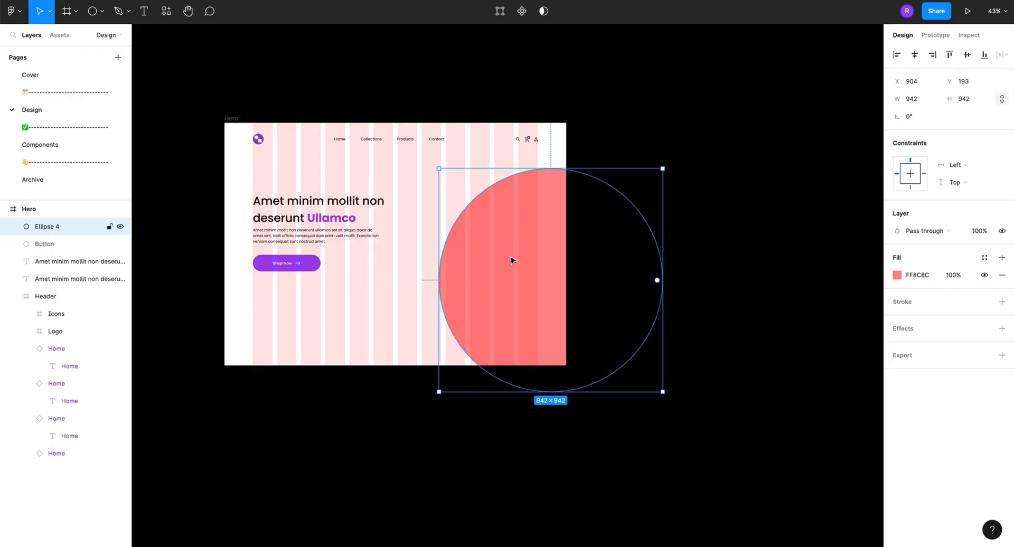
{"action": "left_click_drag", "start_coordinate": [512, 260], "coordinate": [517, 259]}
{"action": "left_click", "coordinate": [404, 328]}
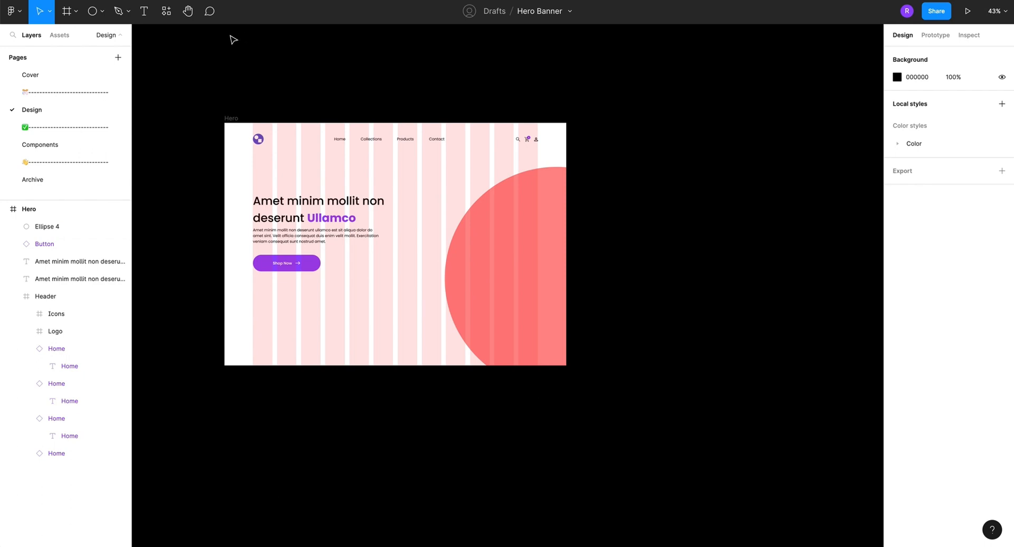
Find the Unsplash plugin by searching for "unspl" and run it
{"action": "scroll", "coordinate": [508, 186], "scroll_direction": "up", "scroll_amount": 1}
{"action": "scroll", "coordinate": [508, 187], "scroll_direction": "right", "scroll_amount": 1}
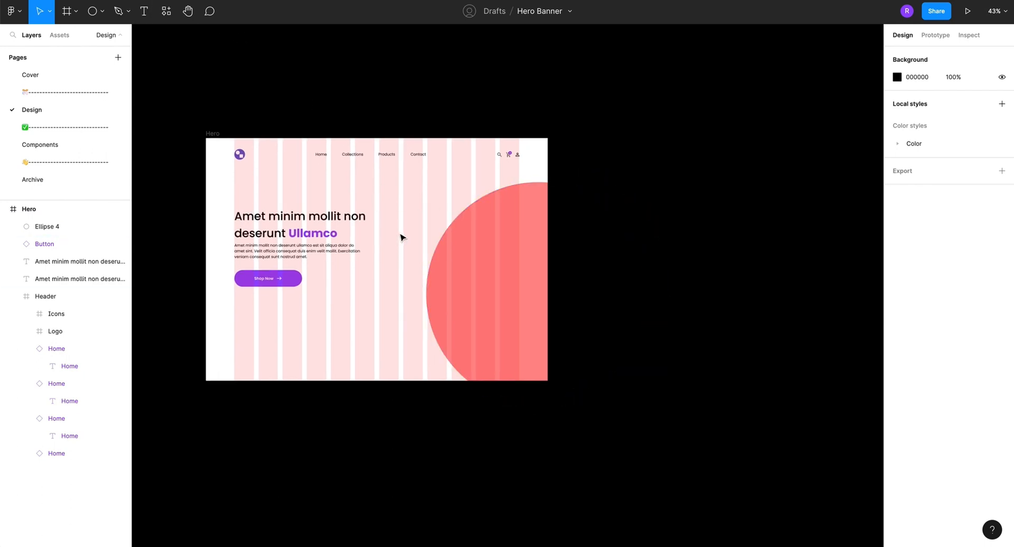
{"action": "scroll", "coordinate": [399, 236], "scroll_direction": "up", "scroll_amount": 1}
{"action": "scroll", "coordinate": [399, 236], "scroll_direction": "left", "scroll_amount": 2}
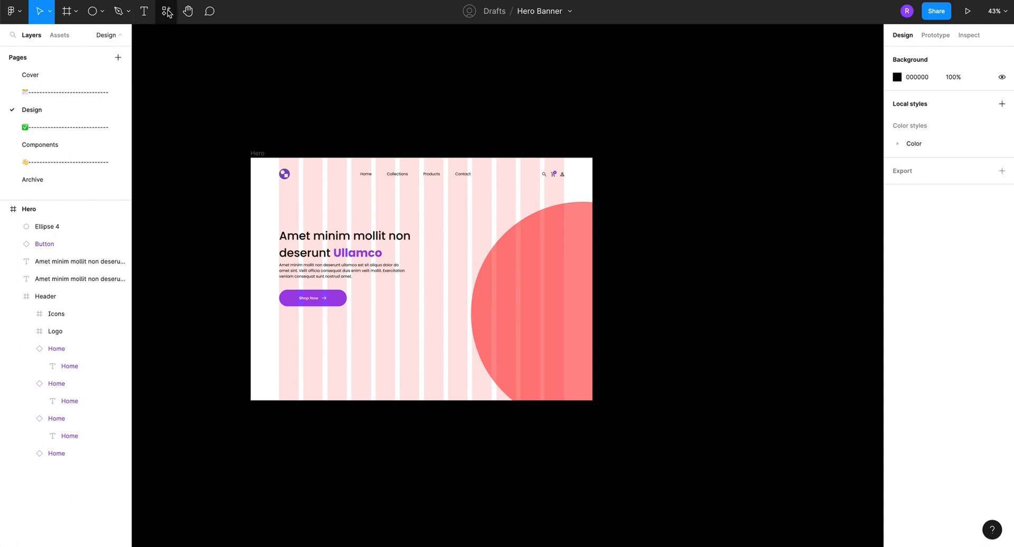
{"action": "left_click", "coordinate": [167, 11]}
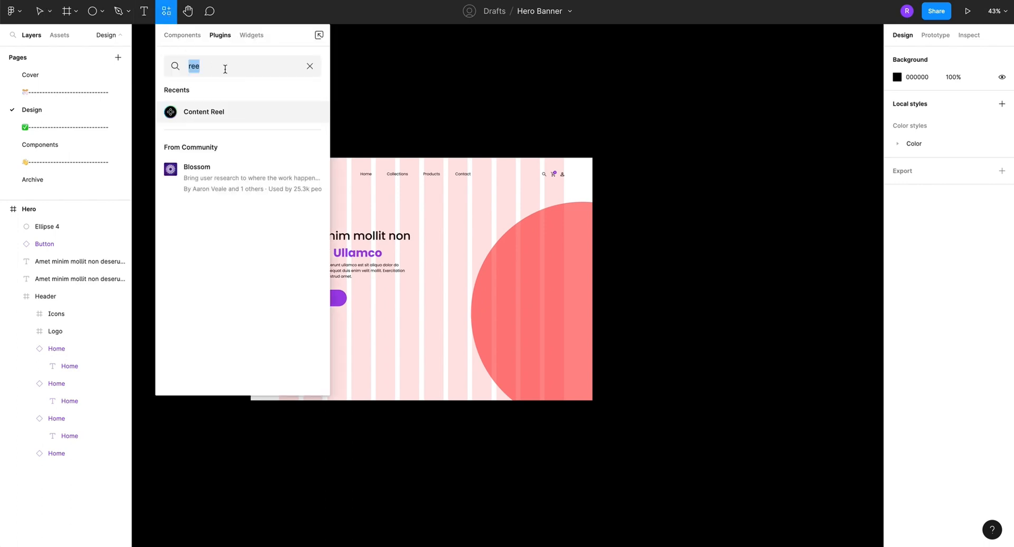
{"action": "type", "text": "unspl"}
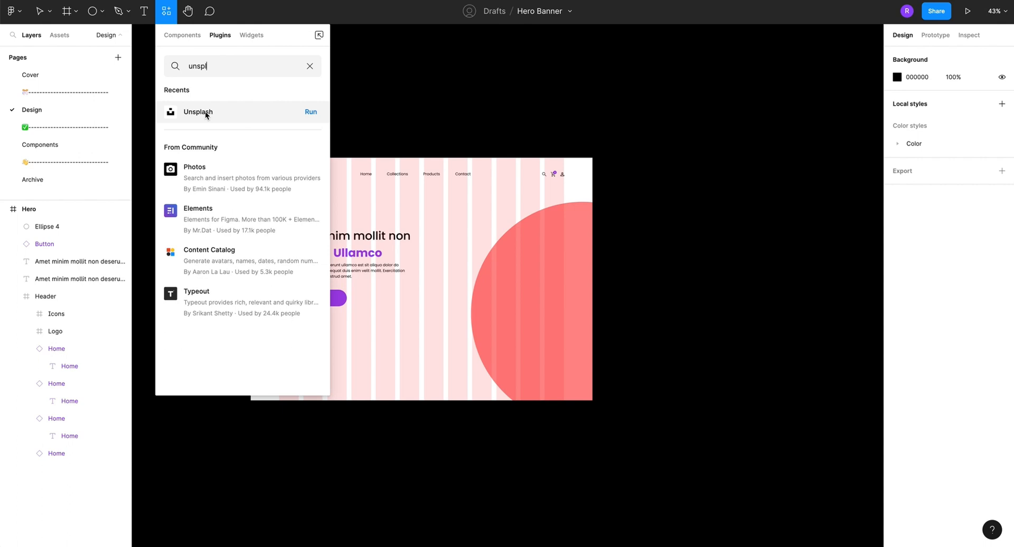
{"action": "left_click", "coordinate": [205, 111]}
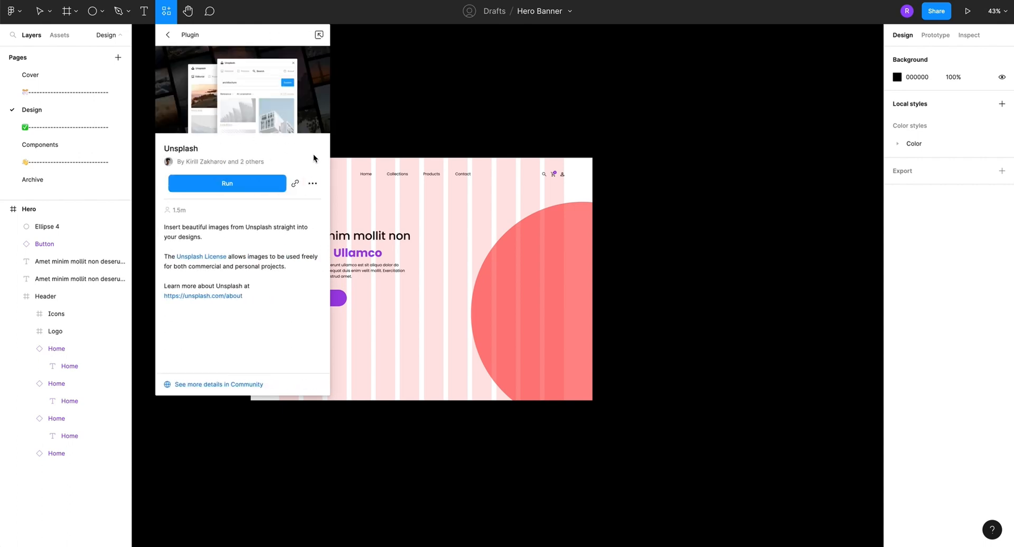
{"action": "left_click", "coordinate": [315, 185]}
{"action": "left_click", "coordinate": [246, 184]}
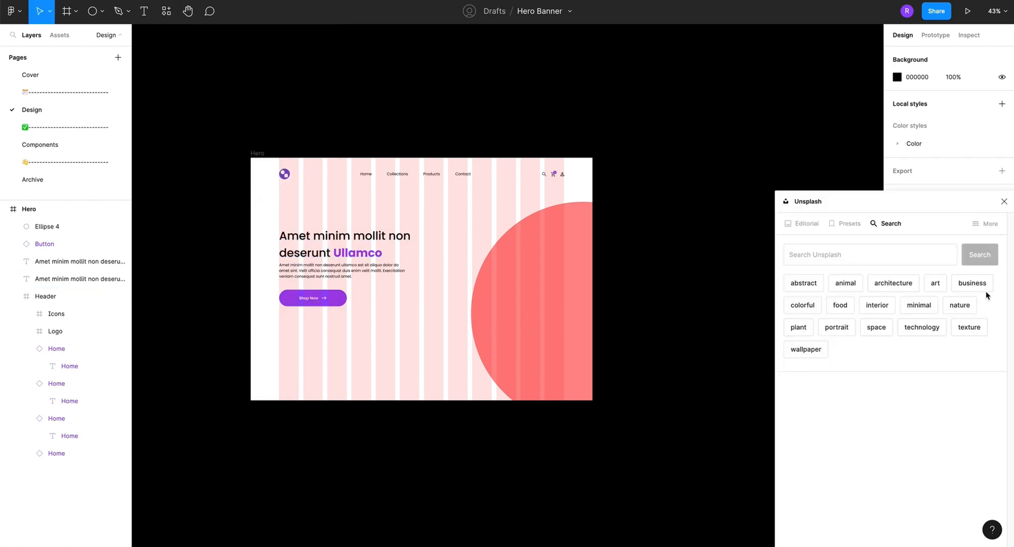
Search Unsplash for "shoes" and reposition the plugin window so that more of the results fit on screen
{"action": "left_click", "coordinate": [824, 253]}
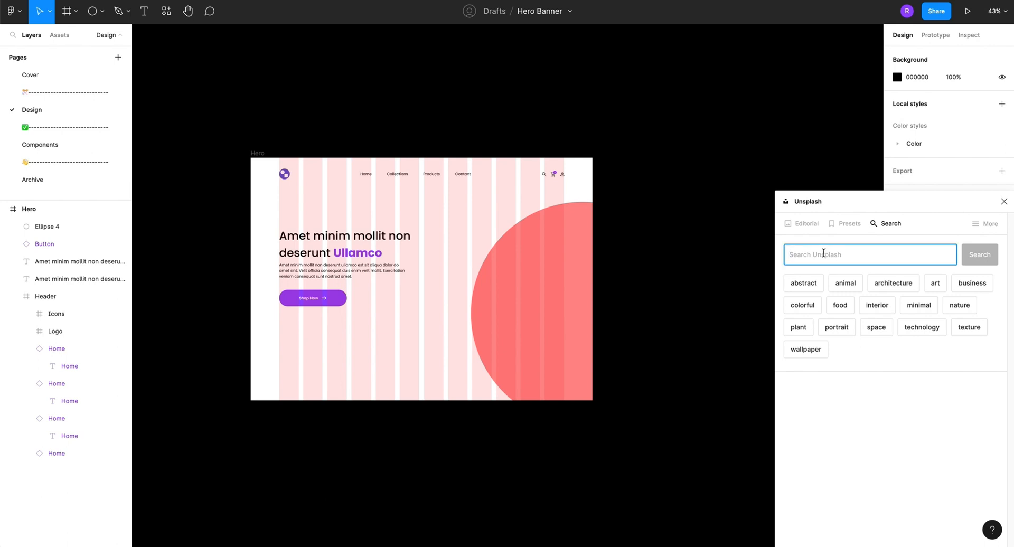
{"action": "type", "text": "shoes"}
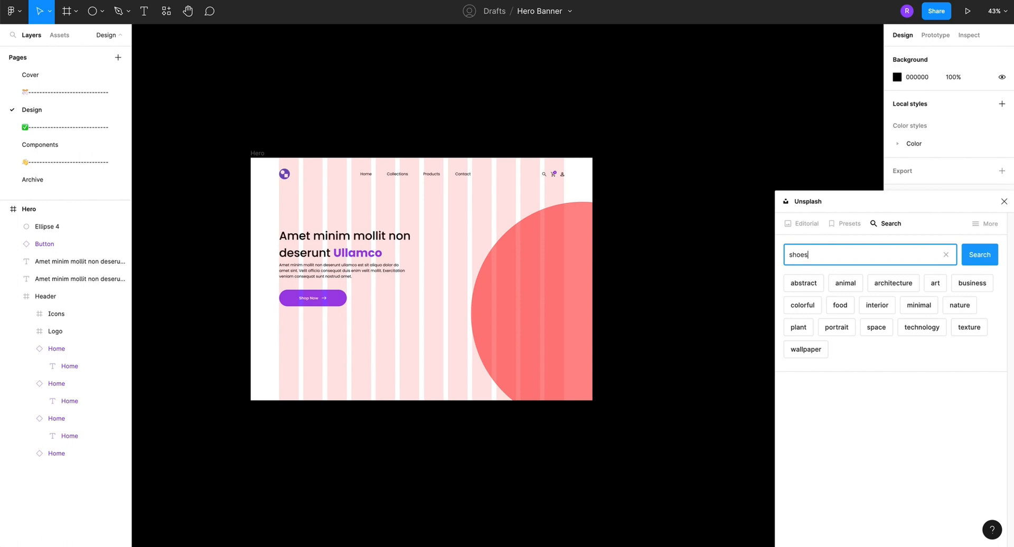
{"action": "key", "text": "Return"}
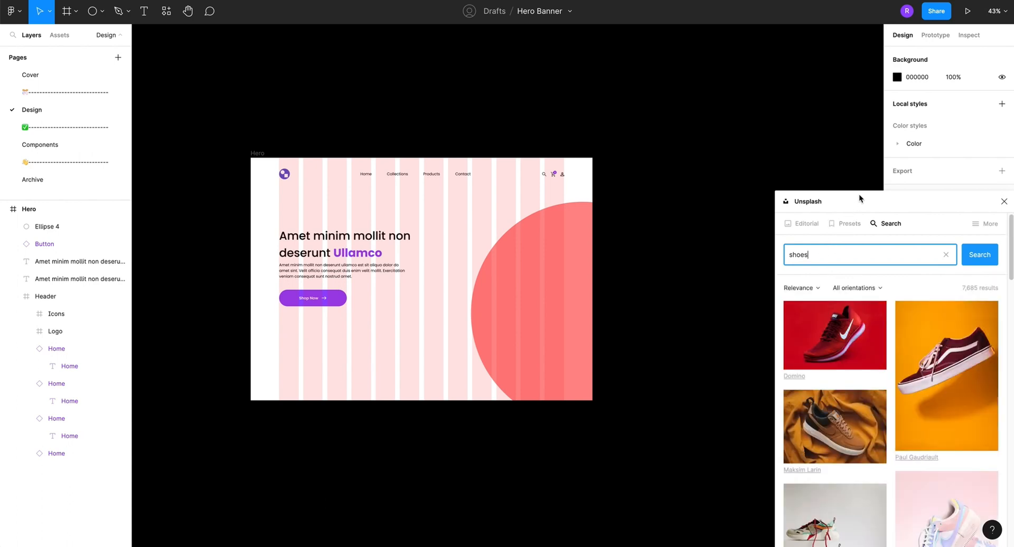
{"action": "left_click_drag", "start_coordinate": [859, 200], "coordinate": [733, 67]}
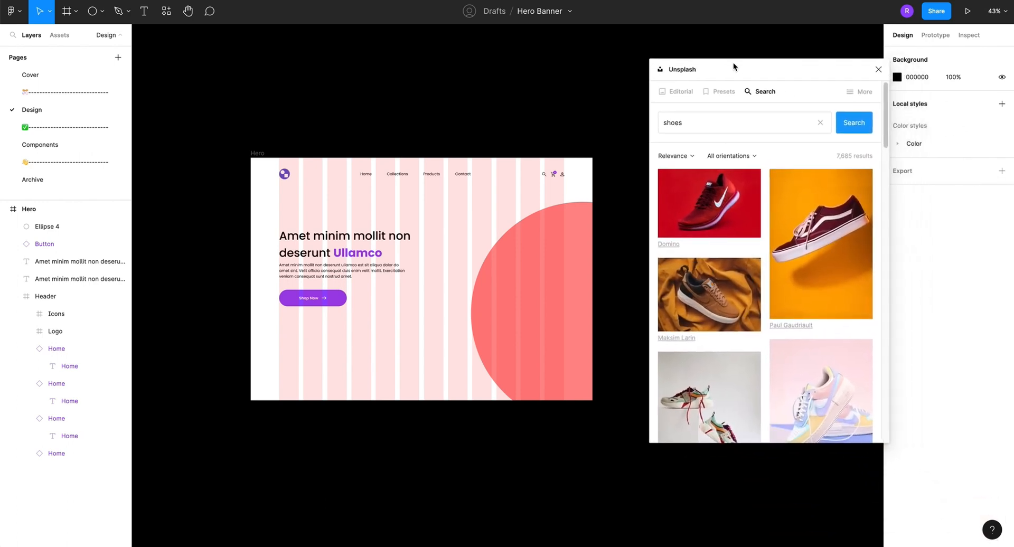
Insert the Unsplash photo of the black sneaker with a flying lace on a white background
{"action": "scroll", "coordinate": [780, 294], "scroll_direction": "down", "scroll_amount": 3}
{"action": "scroll", "coordinate": [777, 269], "scroll_direction": "down", "scroll_amount": 8}
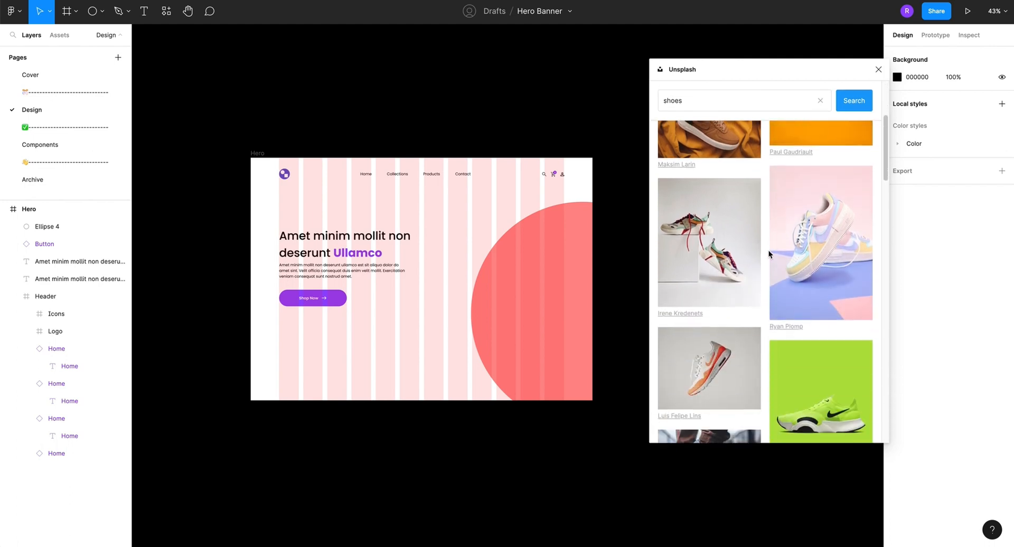
{"action": "scroll", "coordinate": [766, 242], "scroll_direction": "down", "scroll_amount": 2}
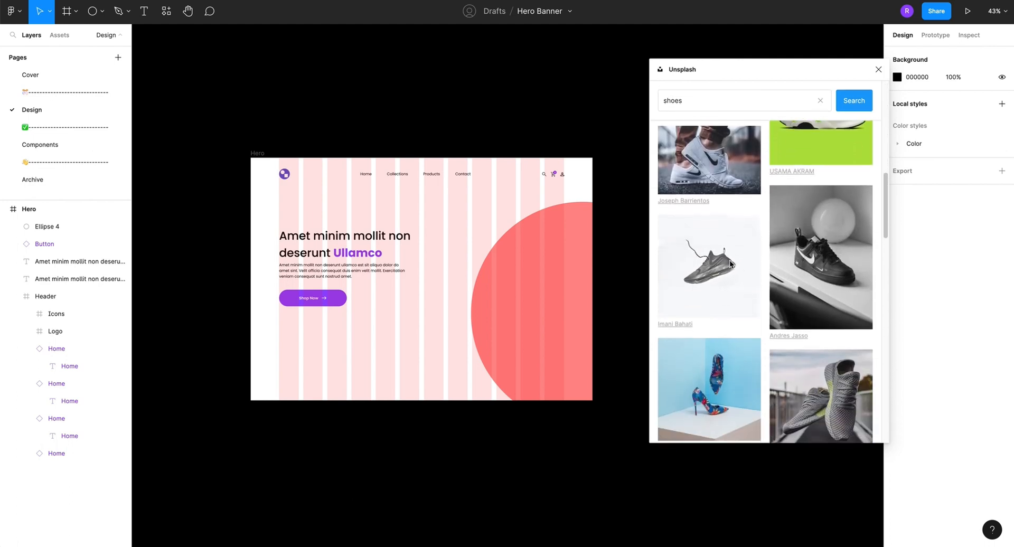
{"action": "scroll", "coordinate": [448, 112], "scroll_direction": "up", "scroll_amount": 5}
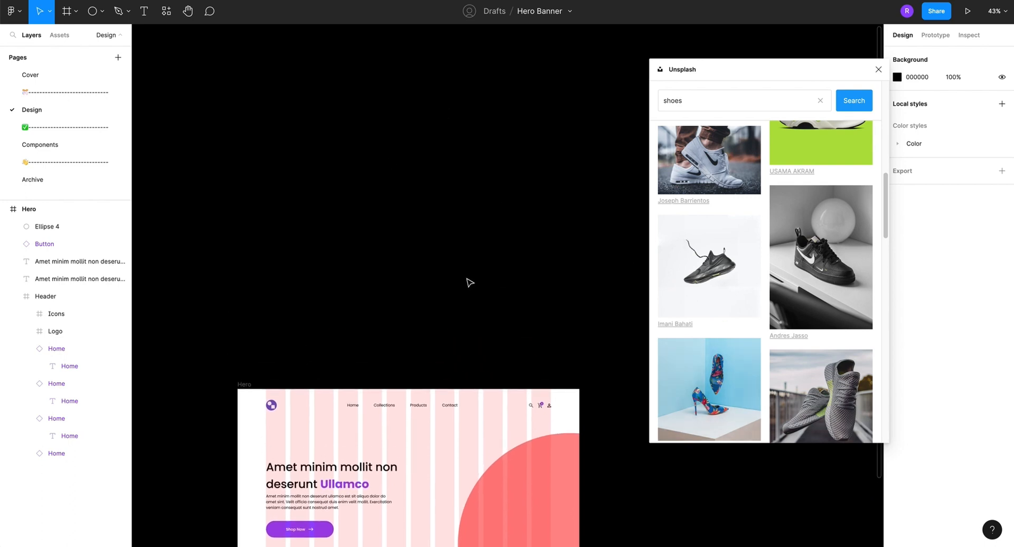
{"action": "left_click", "coordinate": [703, 269]}
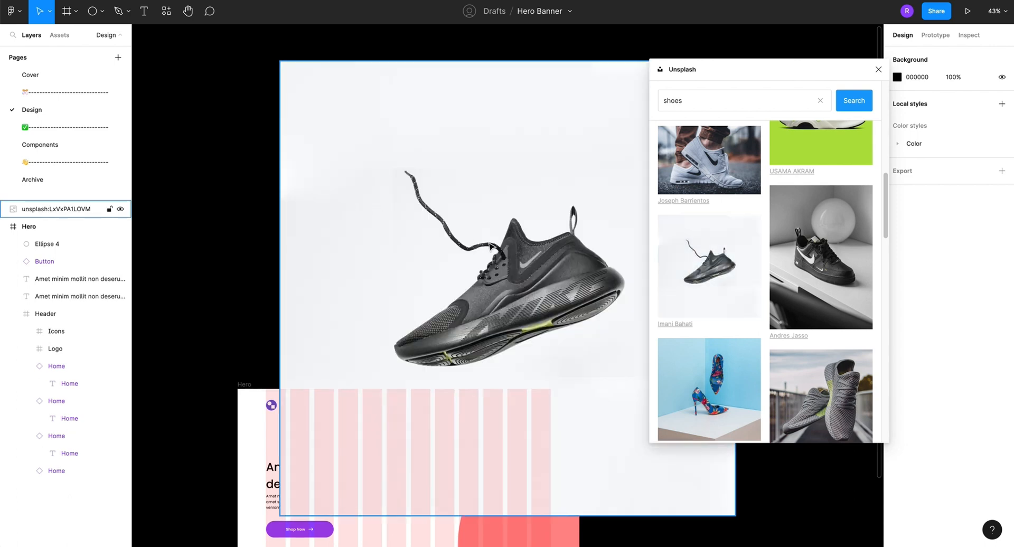
Move the black sneaker photo off the Hero frame to empty canvas above it, at X -2405, Y -3414
{"action": "scroll", "coordinate": [491, 246], "scroll_direction": "down", "scroll_amount": 5}
{"action": "scroll", "coordinate": [492, 248], "scroll_direction": "up", "scroll_amount": 1}
{"action": "left_click", "coordinate": [492, 283]}
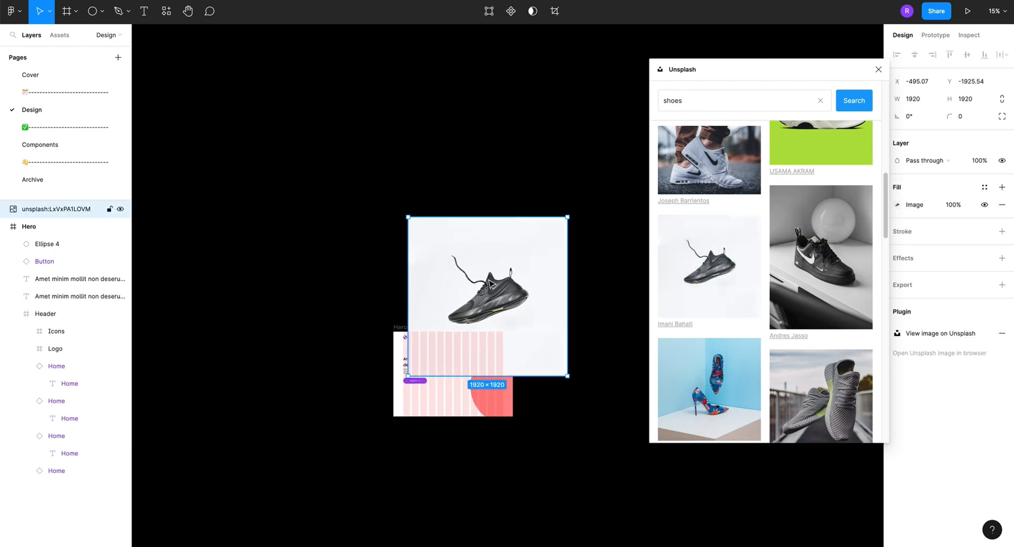
{"action": "left_click_drag", "start_coordinate": [491, 284], "coordinate": [332, 160]}
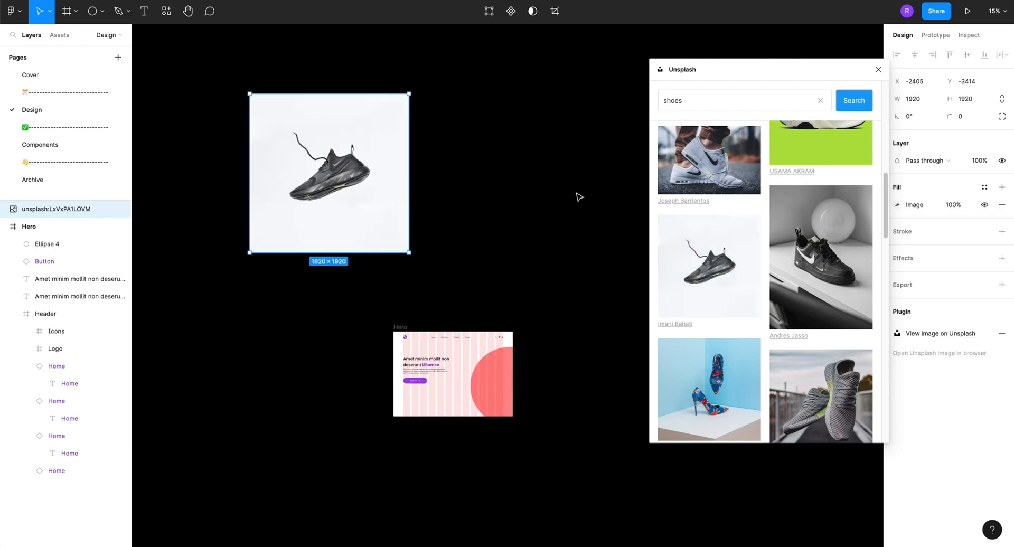
{"action": "left_click", "coordinate": [580, 197]}
Place the red high-top sneaker photo from the shoe results beside the black sneaker photo, at X -111, Y -3172
{"action": "scroll", "coordinate": [750, 270], "scroll_direction": "down", "scroll_amount": 5}
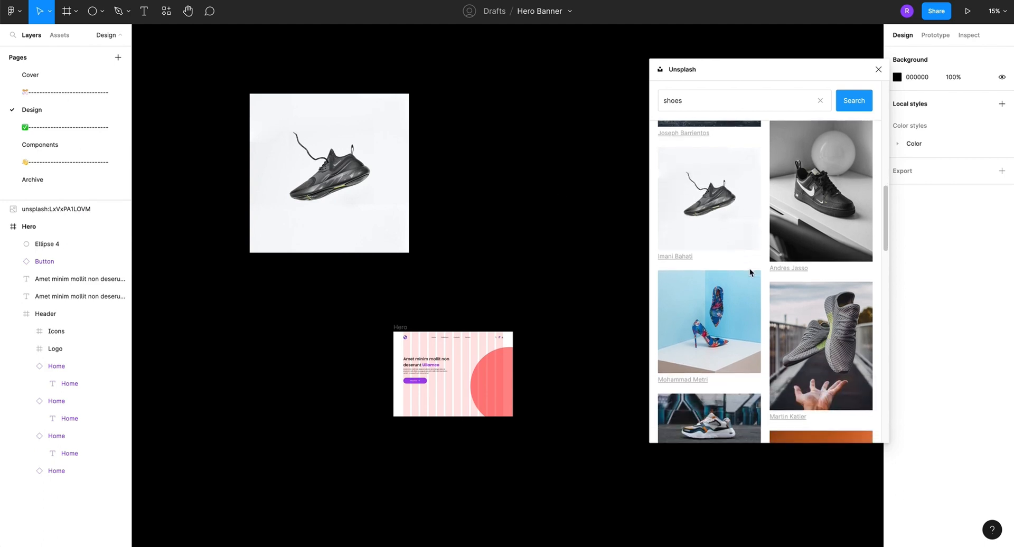
{"action": "scroll", "coordinate": [750, 268], "scroll_direction": "down", "scroll_amount": 3}
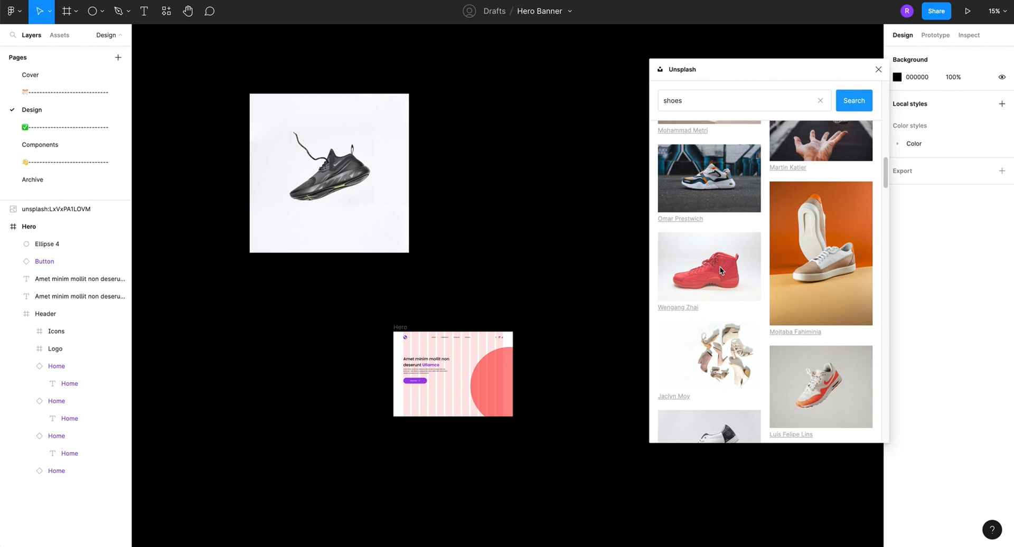
{"action": "left_click_drag", "start_coordinate": [721, 270], "coordinate": [526, 116]}
Place the photo of the white sneaker with a dark heel to the right of the red sneaker photo, at X 2089, Y -3172
{"action": "scroll", "coordinate": [804, 290], "scroll_direction": "down", "scroll_amount": 2}
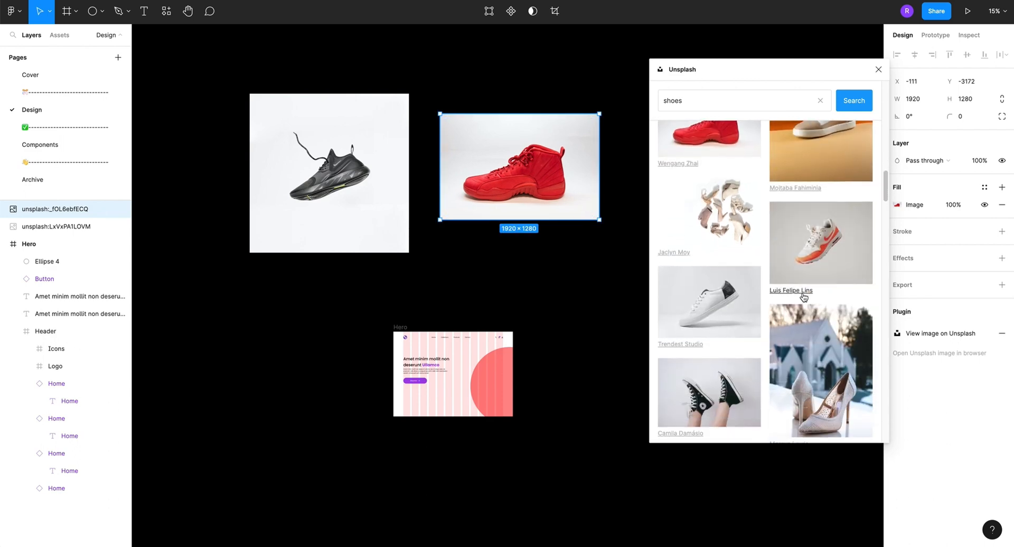
{"action": "scroll", "coordinate": [702, 313], "scroll_direction": "down", "scroll_amount": 2}
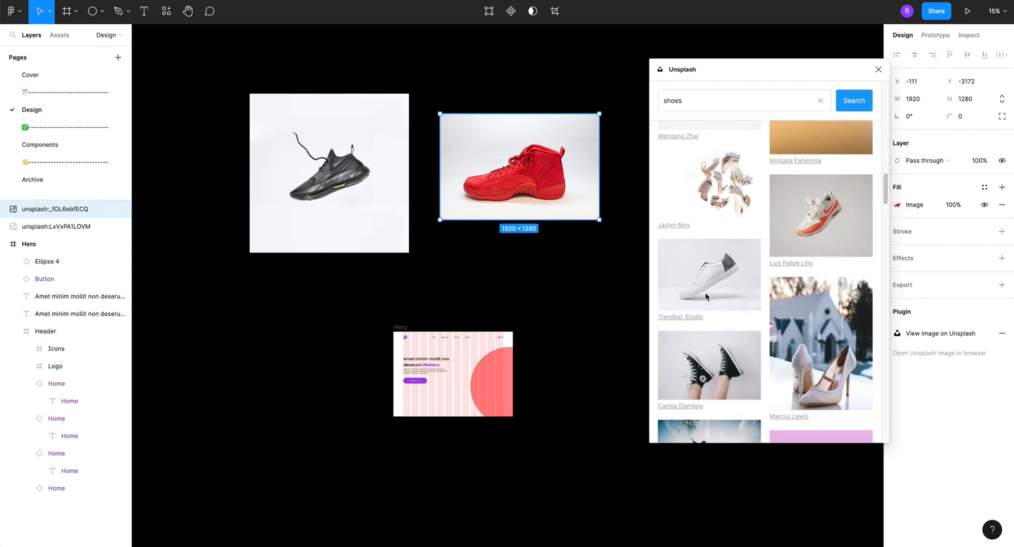
{"action": "left_click", "coordinate": [465, 295]}
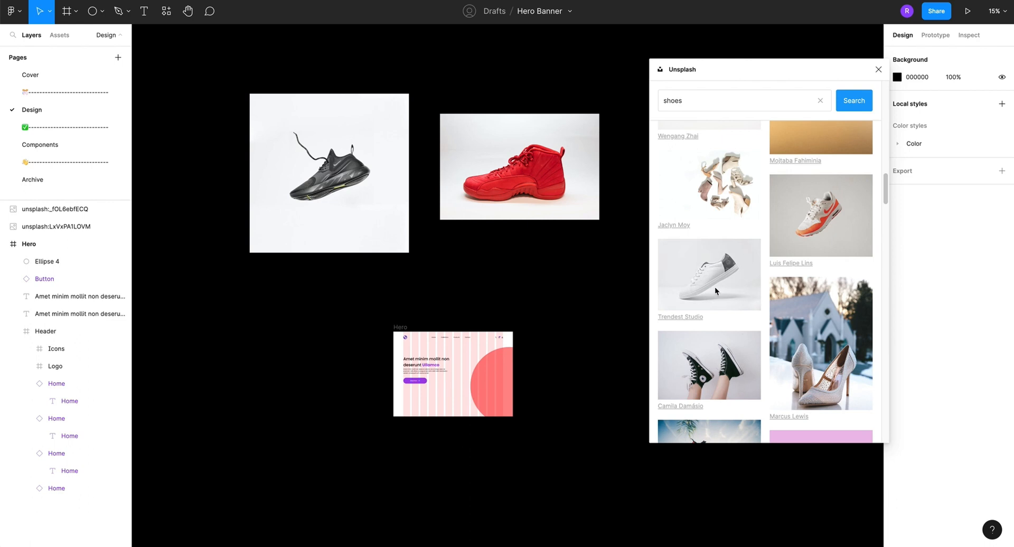
{"action": "scroll", "coordinate": [458, 251], "scroll_direction": "right", "scroll_amount": 5}
{"action": "scroll", "coordinate": [457, 252], "scroll_direction": "down", "scroll_amount": 2}
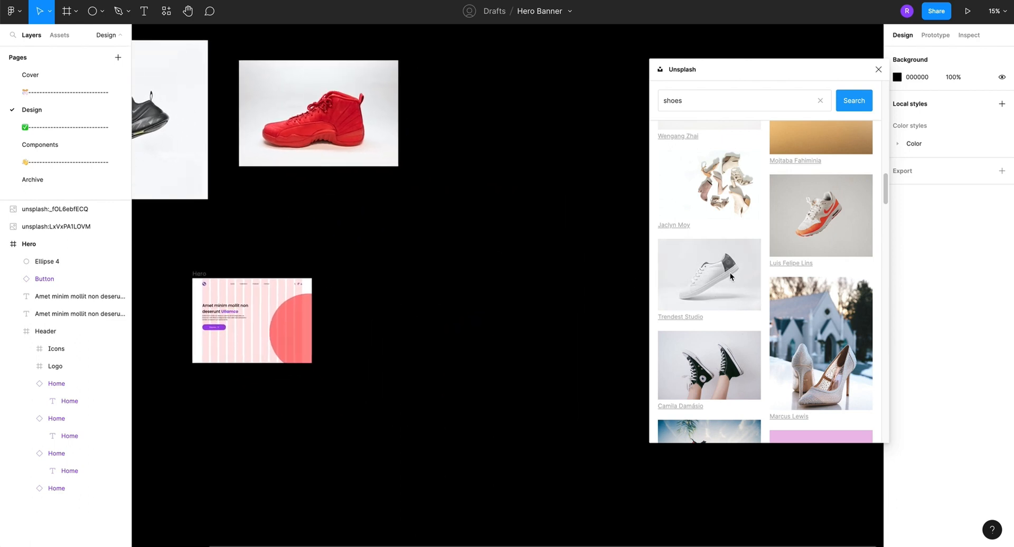
{"action": "left_click_drag", "start_coordinate": [715, 269], "coordinate": [488, 110]}
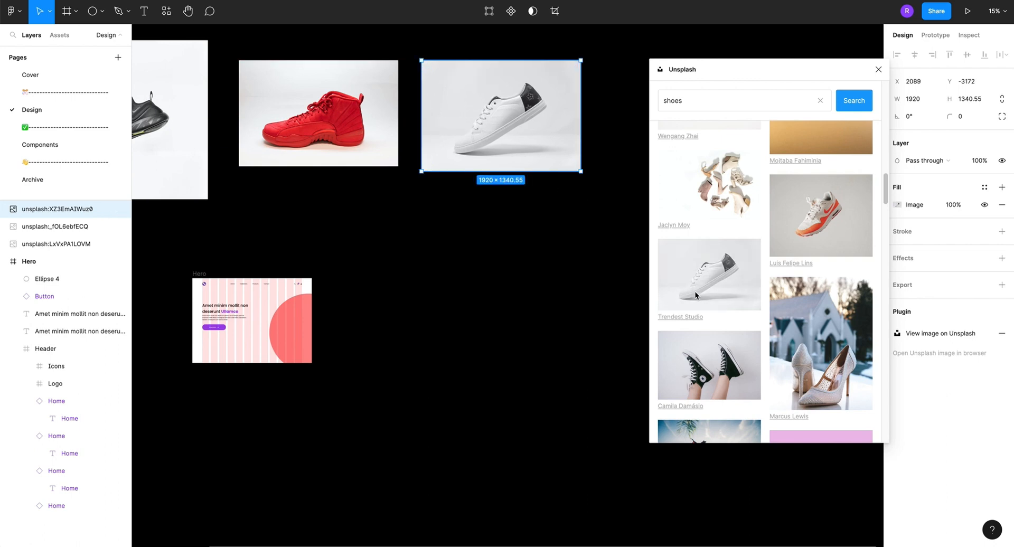
Place the photo of the black and white sneaker on a pink background below the white sneaker photo, at X 1994, Y -1562
{"action": "scroll", "coordinate": [697, 291], "scroll_direction": "down", "scroll_amount": 2}
{"action": "scroll", "coordinate": [698, 296], "scroll_direction": "down", "scroll_amount": 3}
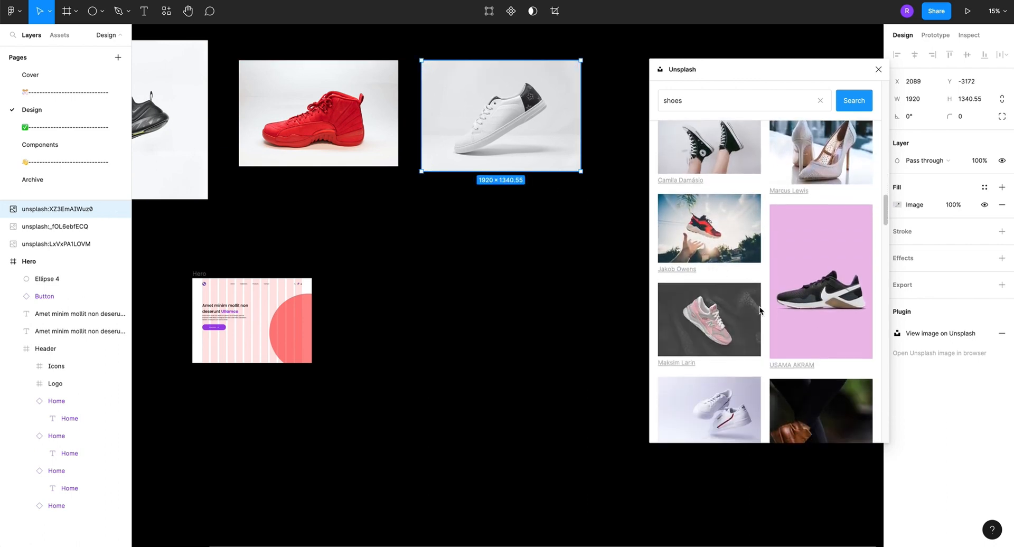
{"action": "left_click", "coordinate": [489, 293]}
{"action": "left_click_drag", "start_coordinate": [801, 277], "coordinate": [444, 276]}
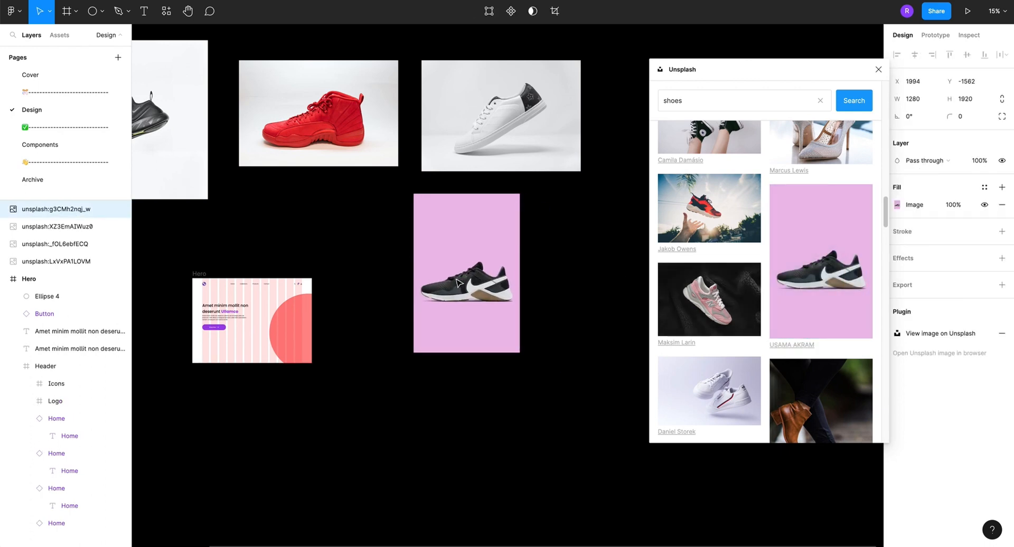
{"action": "left_click", "coordinate": [566, 357]}
Place the photo of the white Nike sneaker on a blue court beside the pink-background sneaker photo, at X 3423, Y -1483
{"action": "scroll", "coordinate": [565, 356], "scroll_direction": "right", "scroll_amount": 5}
{"action": "scroll", "coordinate": [711, 351], "scroll_direction": "down", "scroll_amount": 6}
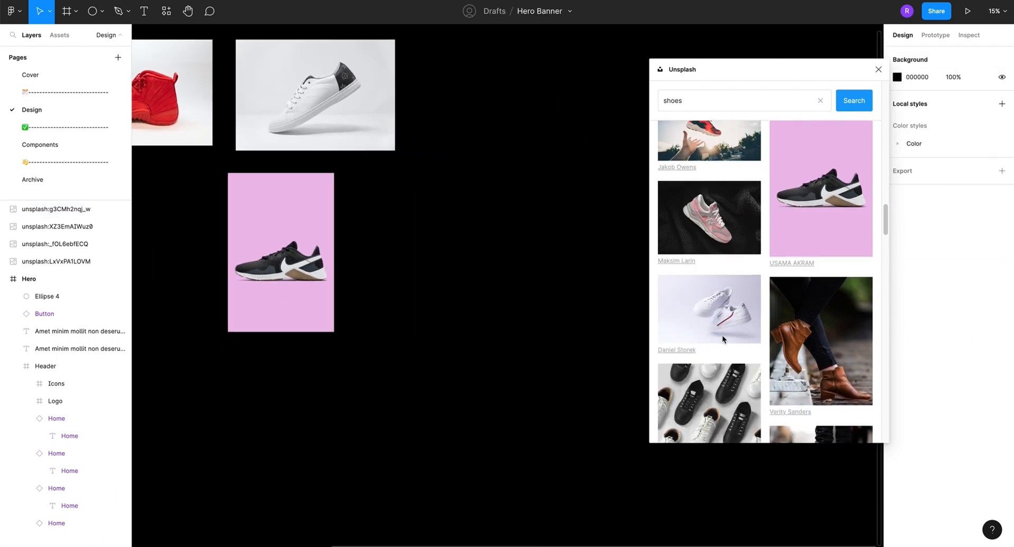
{"action": "scroll", "coordinate": [736, 287], "scroll_direction": "down", "scroll_amount": 12}
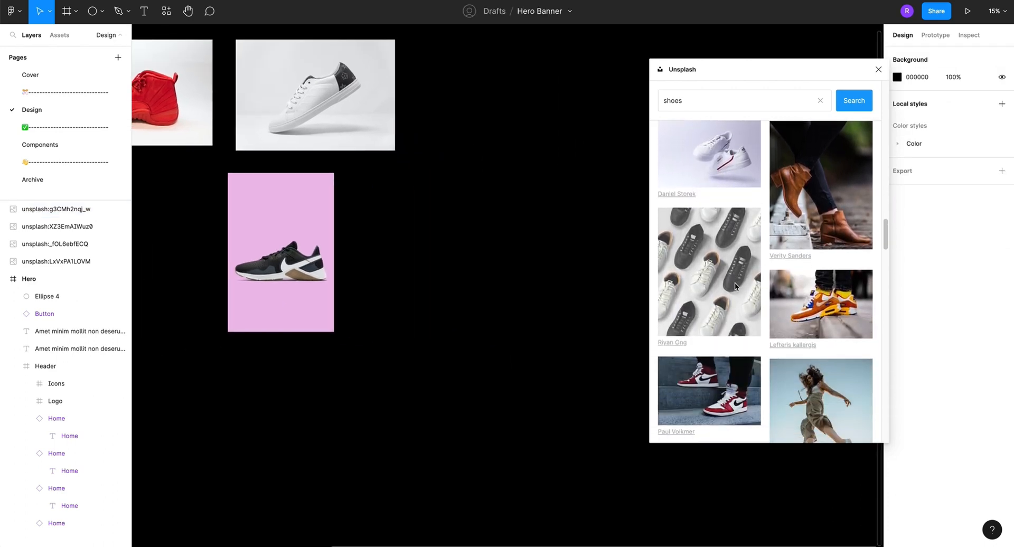
{"action": "scroll", "coordinate": [735, 287], "scroll_direction": "down", "scroll_amount": 12}
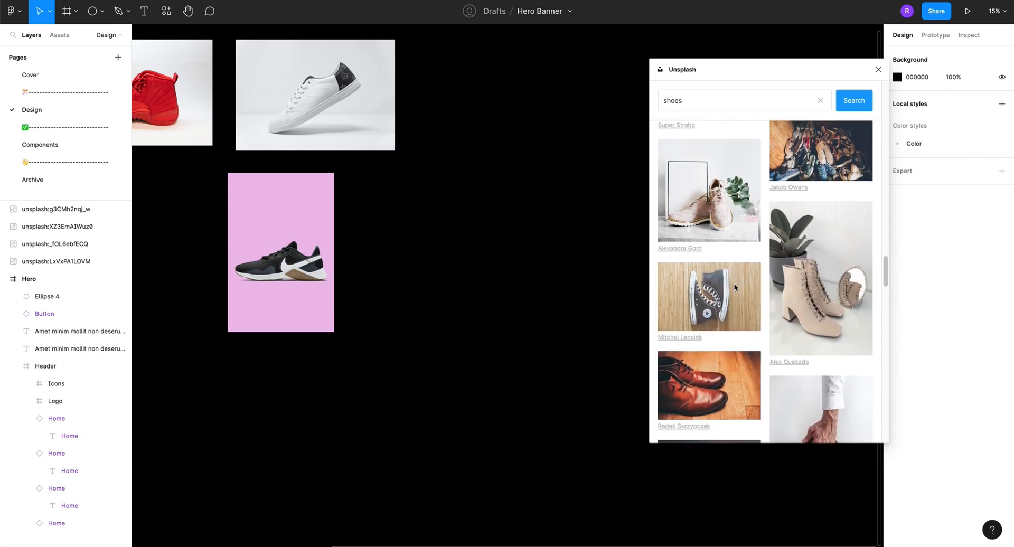
{"action": "scroll", "coordinate": [734, 287], "scroll_direction": "down", "scroll_amount": 12}
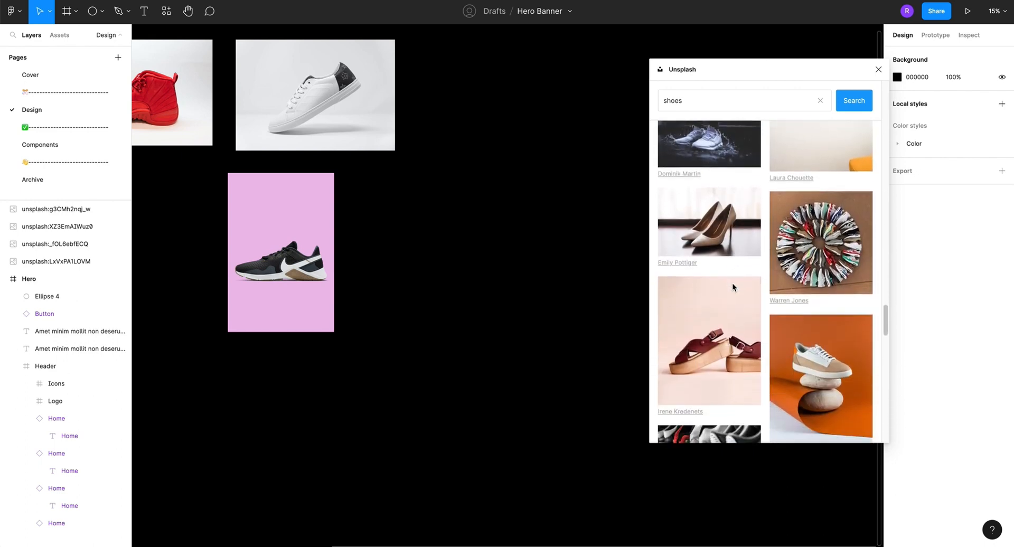
{"action": "scroll", "coordinate": [733, 285], "scroll_direction": "down", "scroll_amount": 2}
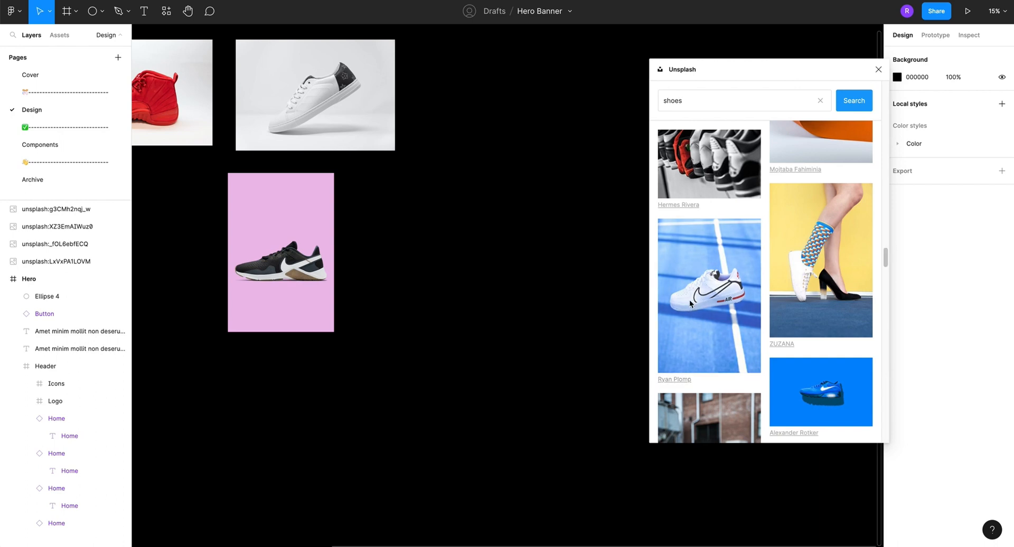
{"action": "left_click_drag", "start_coordinate": [690, 304], "coordinate": [366, 258]}
{"action": "left_click", "coordinate": [474, 286]}
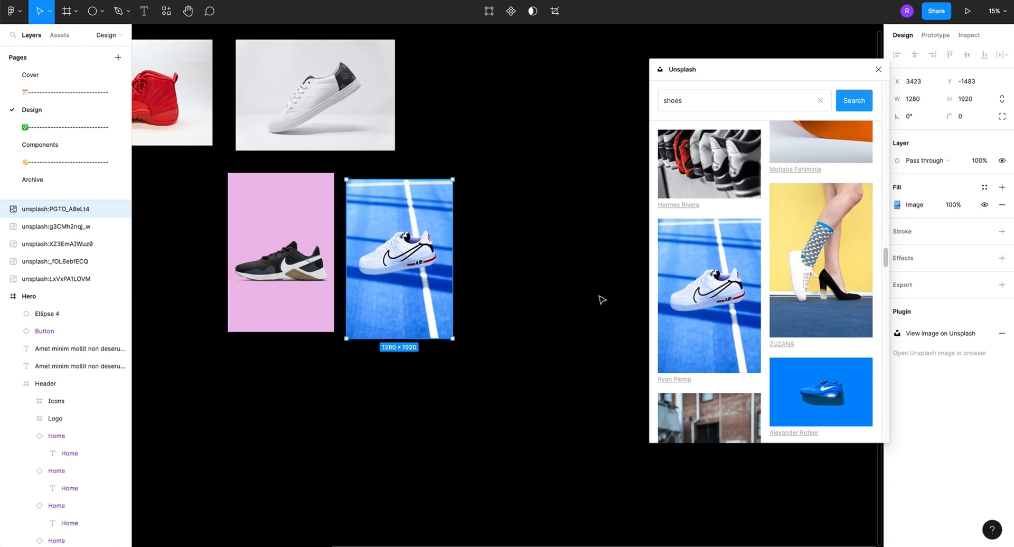
Browse further through the shoe results for more sneaker photos, and close the Unsplash plugin
{"action": "scroll", "coordinate": [778, 310], "scroll_direction": "down", "scroll_amount": 10}
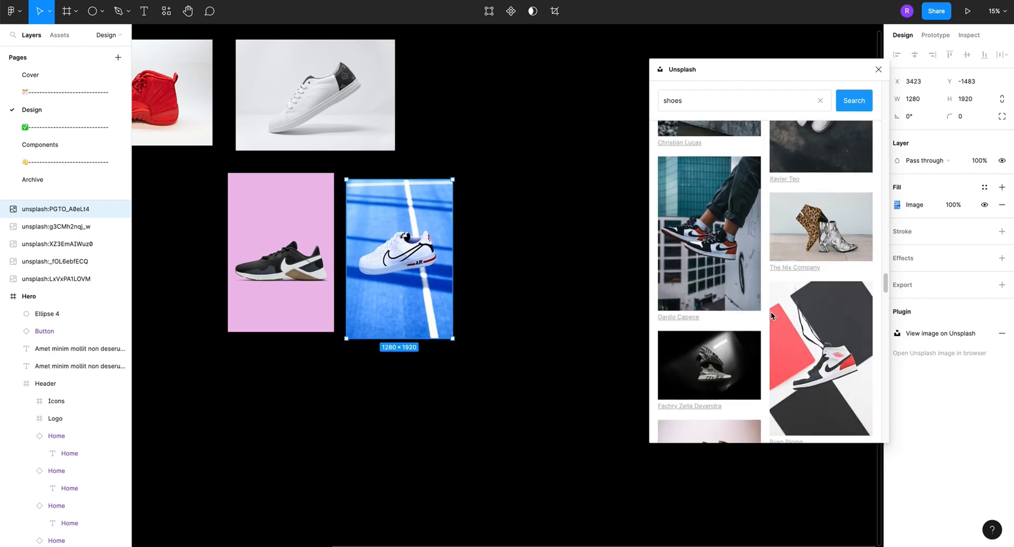
{"action": "scroll", "coordinate": [769, 316], "scroll_direction": "down", "scroll_amount": 6}
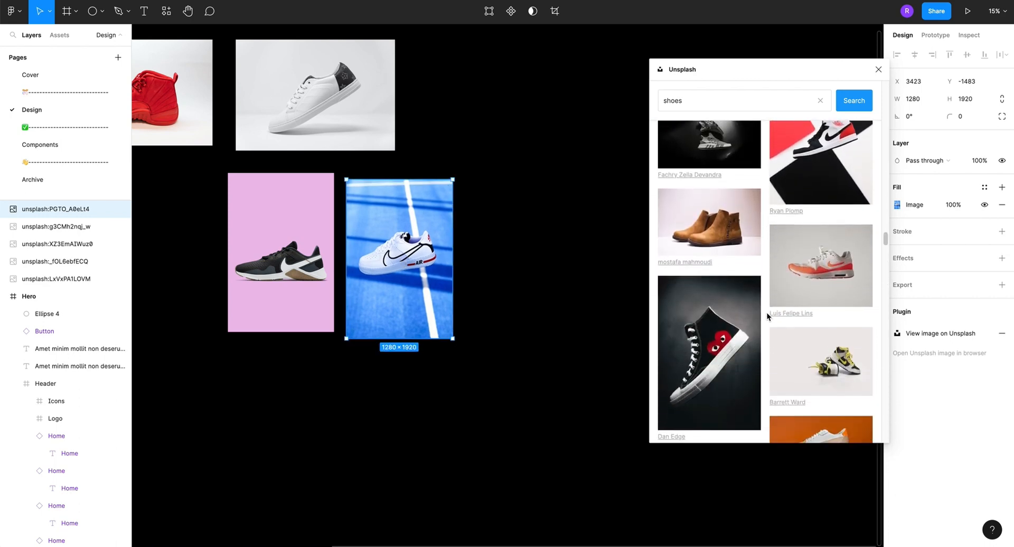
{"action": "scroll", "coordinate": [766, 312], "scroll_direction": "down", "scroll_amount": 4}
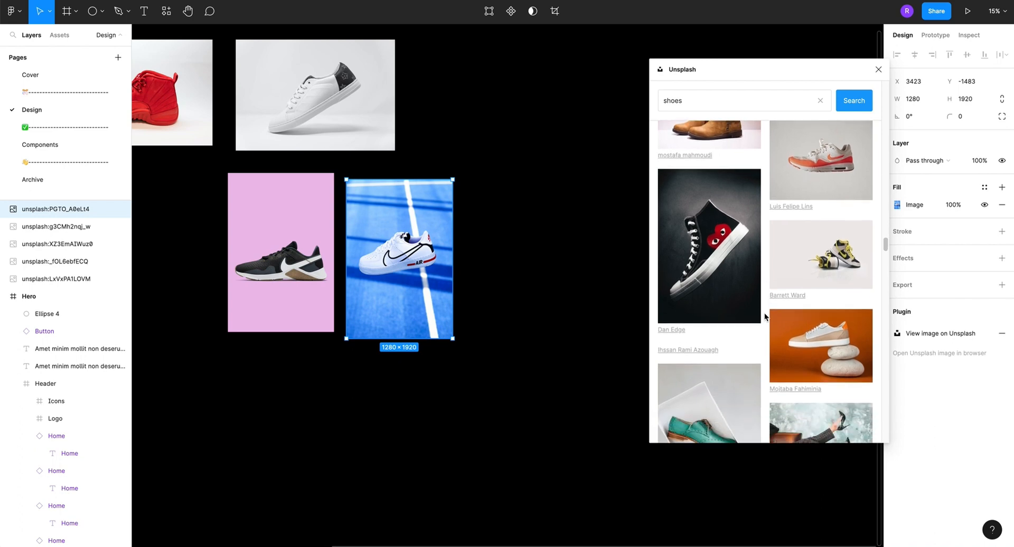
{"action": "scroll", "coordinate": [763, 313], "scroll_direction": "down", "scroll_amount": 8}
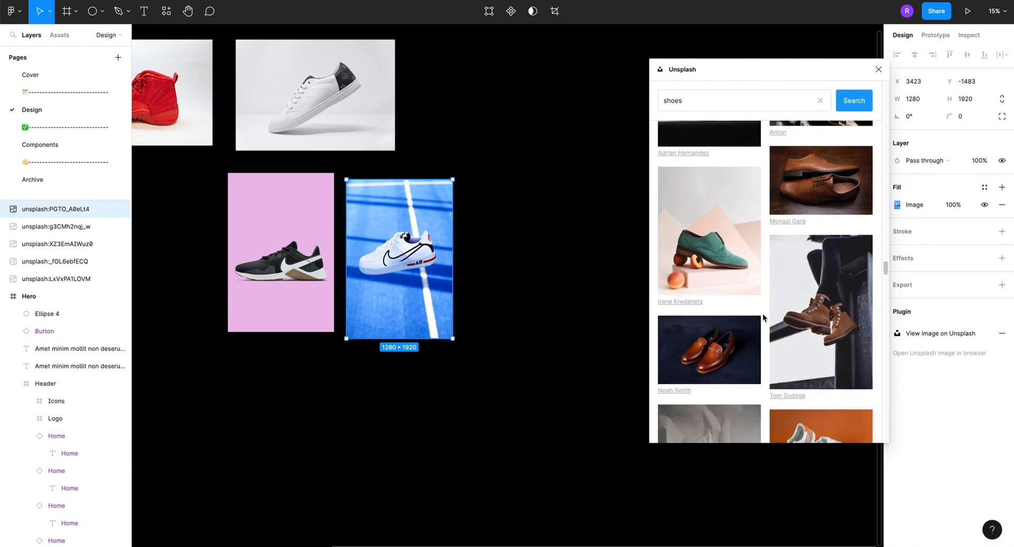
{"action": "scroll", "coordinate": [762, 312], "scroll_direction": "down", "scroll_amount": 10}
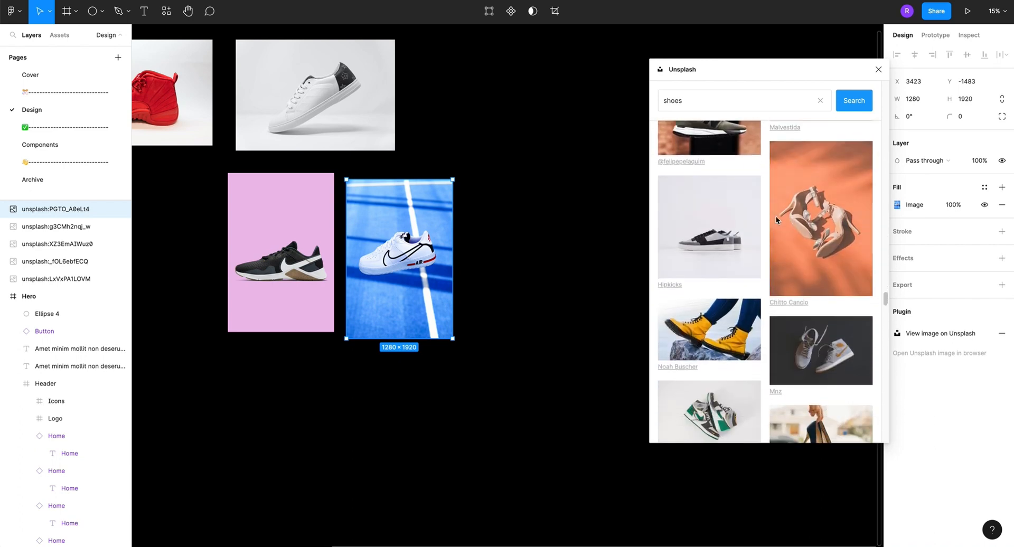
{"action": "scroll", "coordinate": [789, 210], "scroll_direction": "down", "scroll_amount": 2}
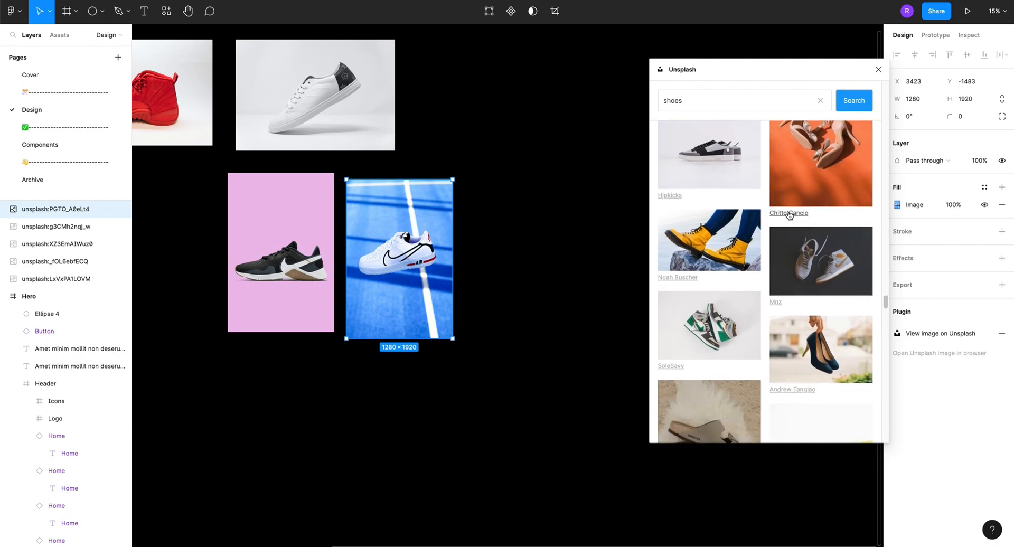
{"action": "left_click", "coordinate": [878, 70]}
Move the pink-background and blue-court sneaker photos together above the row of other photos, with the pink one at X 47, Y -5664
{"action": "scroll", "coordinate": [514, 218], "scroll_direction": "down", "scroll_amount": 5}
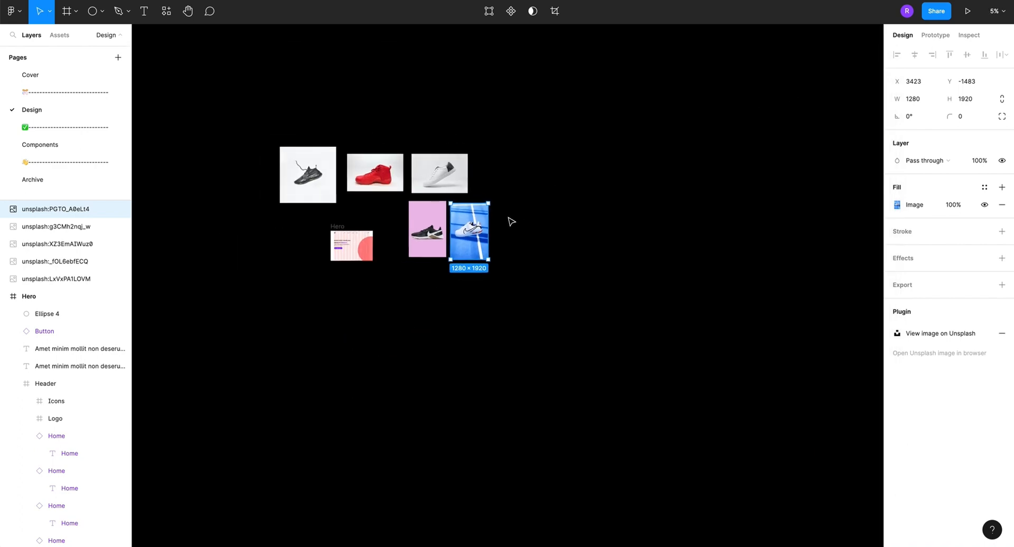
{"action": "scroll", "coordinate": [512, 220], "scroll_direction": "up", "scroll_amount": 2}
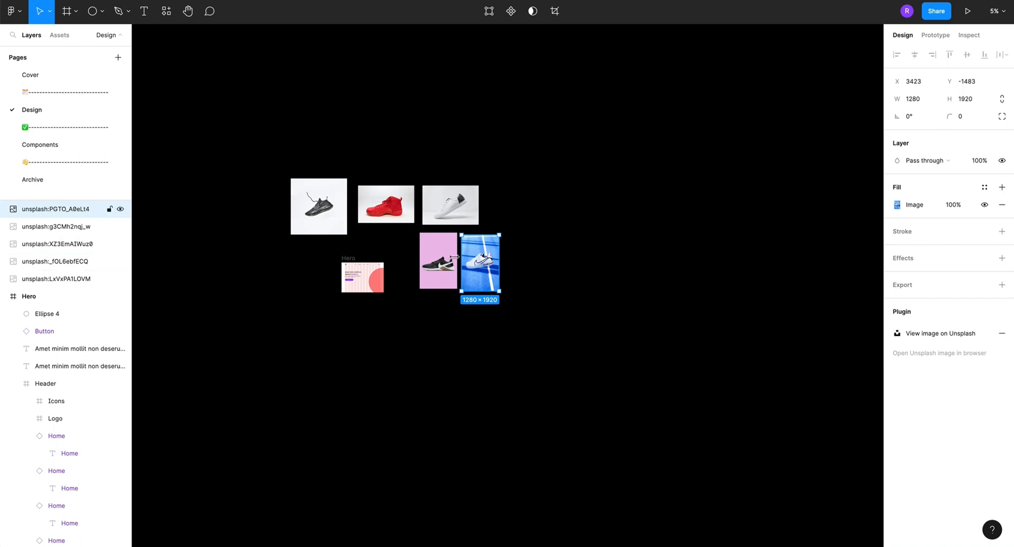
{"action": "left_click", "coordinate": [414, 257]}
{"action": "left_click_drag", "start_coordinate": [413, 257], "coordinate": [514, 290]}
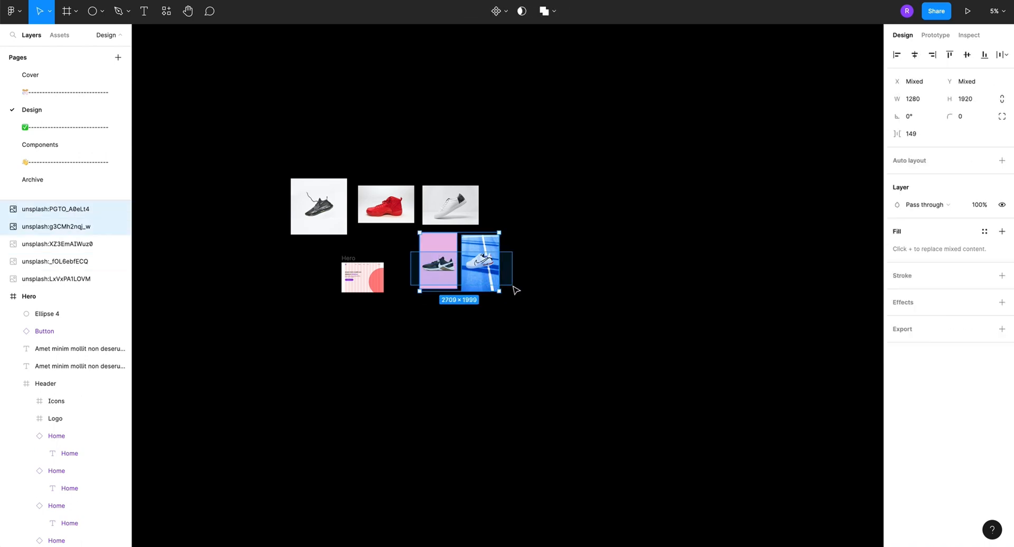
{"action": "left_click_drag", "start_coordinate": [454, 277], "coordinate": [390, 157]}
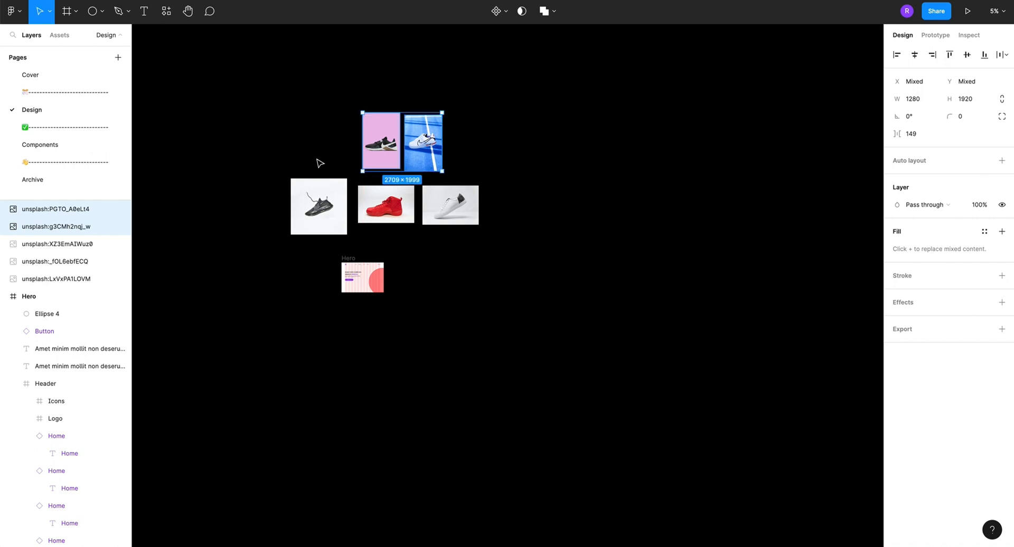
{"action": "left_click", "coordinate": [260, 137]}
Remove the pink background from the black and white sneaker photo with the Icons8 Background Remover plugin
{"action": "left_click", "coordinate": [56, 226]}
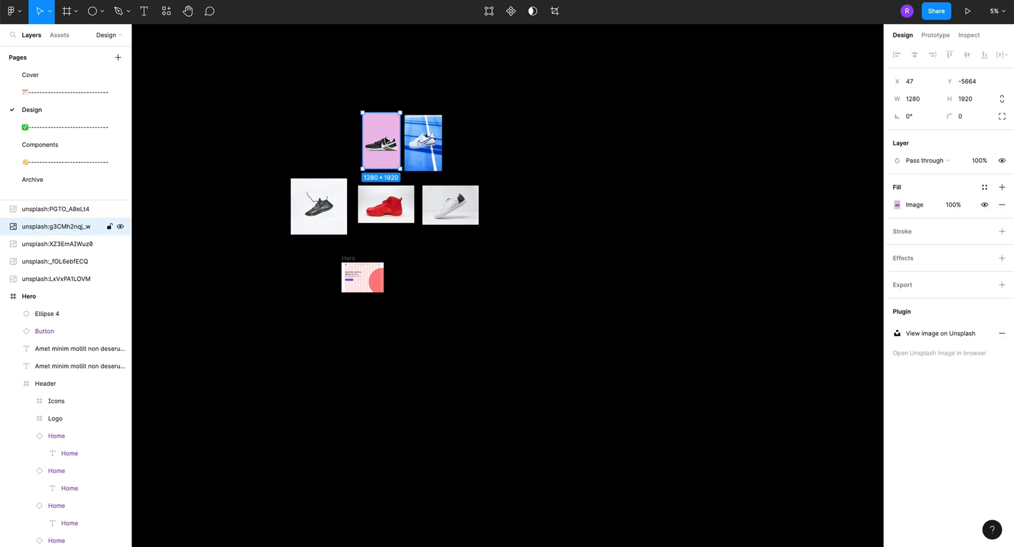
{"action": "scroll", "coordinate": [385, 136], "scroll_direction": "up", "scroll_amount": 10}
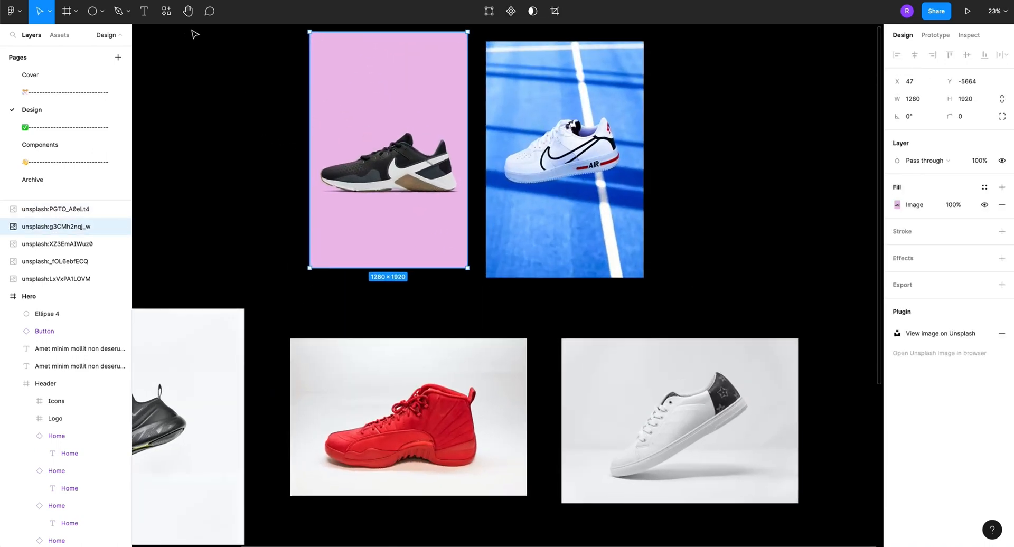
{"action": "left_click", "coordinate": [167, 11]}
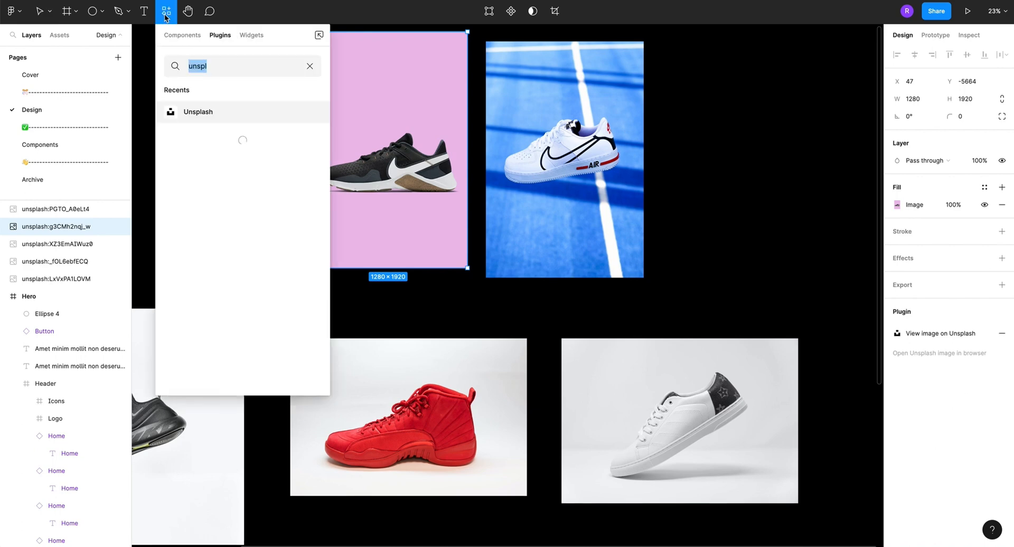
{"action": "left_click", "coordinate": [309, 67]}
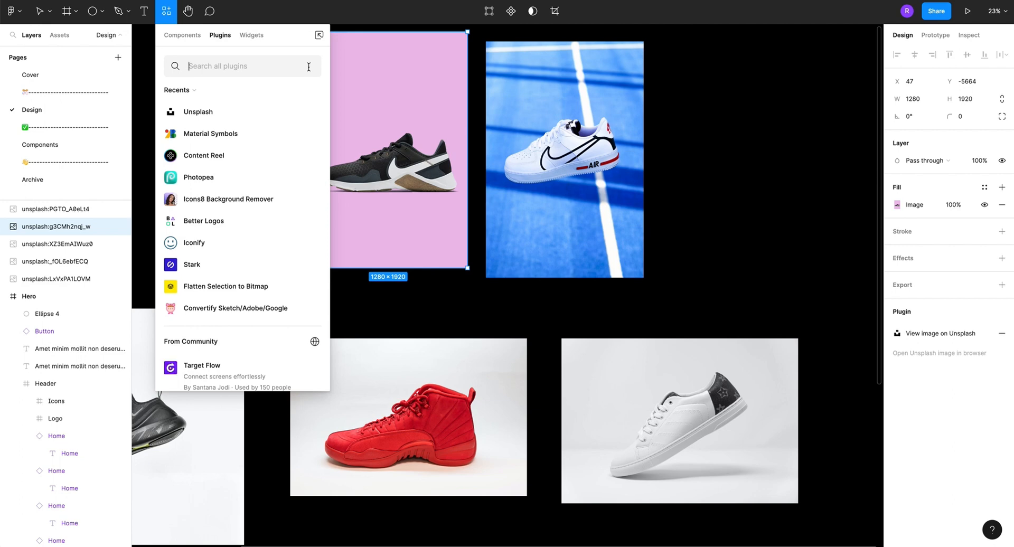
{"action": "type", "text": "remove"}
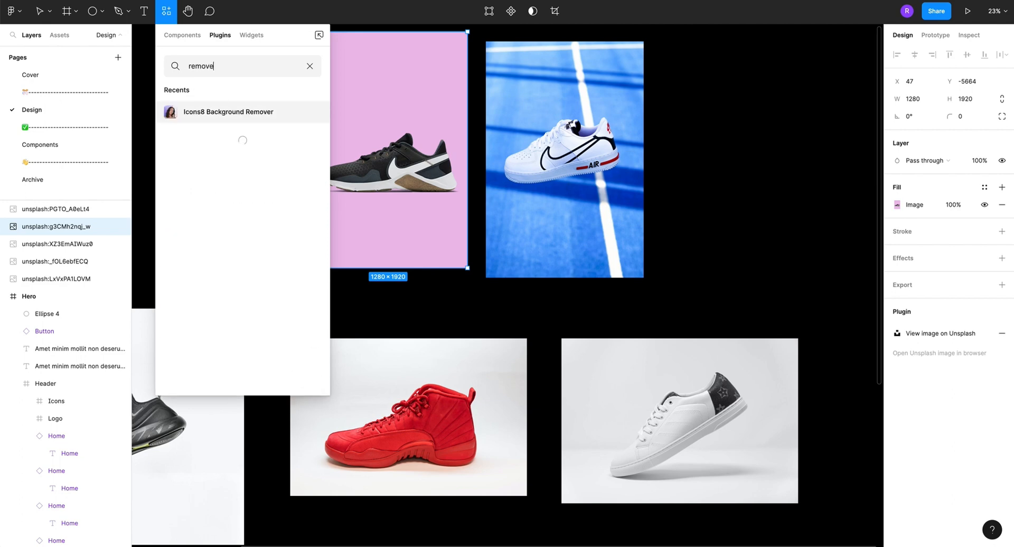
{"action": "mouse_move", "coordinate": [188, 116]}
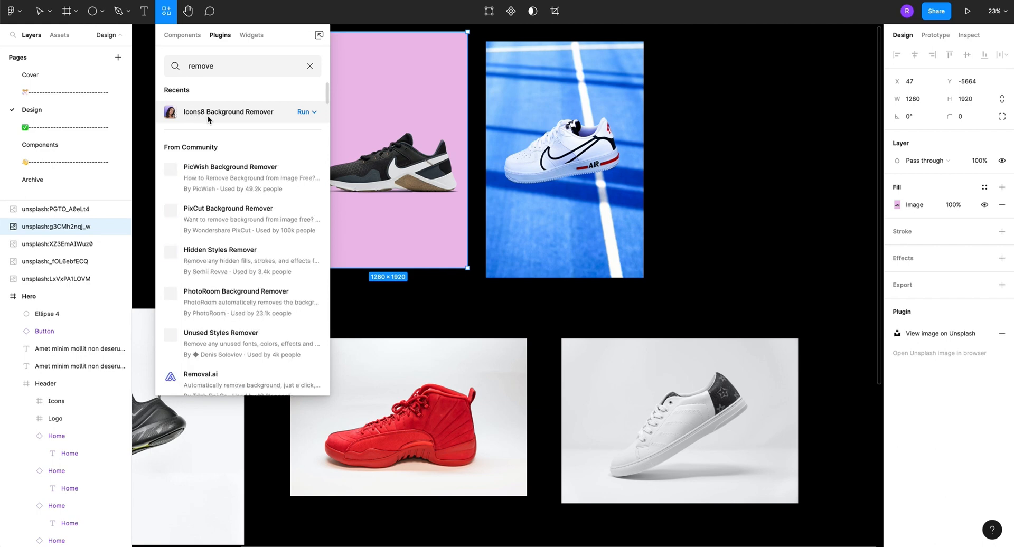
{"action": "left_click", "coordinate": [239, 113]}
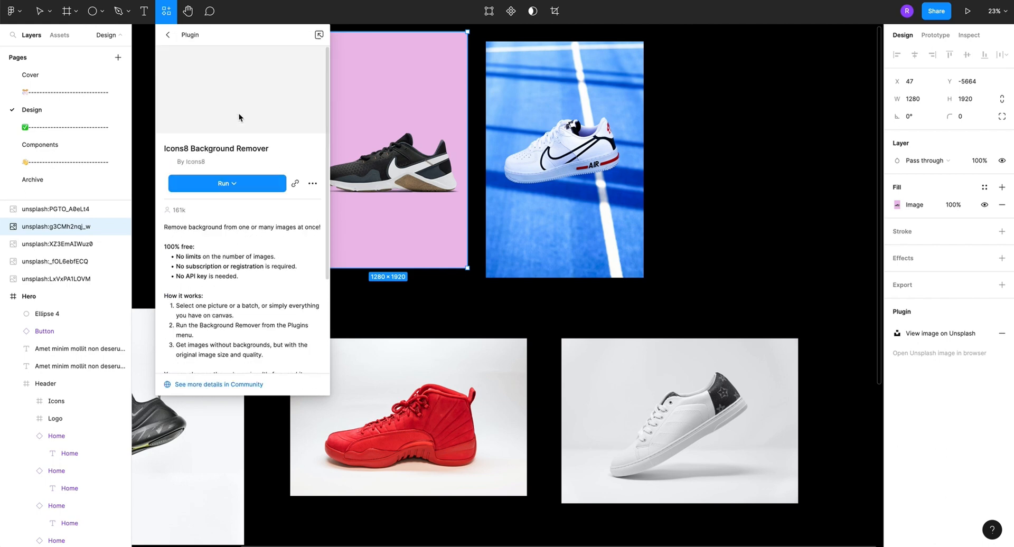
{"action": "left_click", "coordinate": [312, 185]}
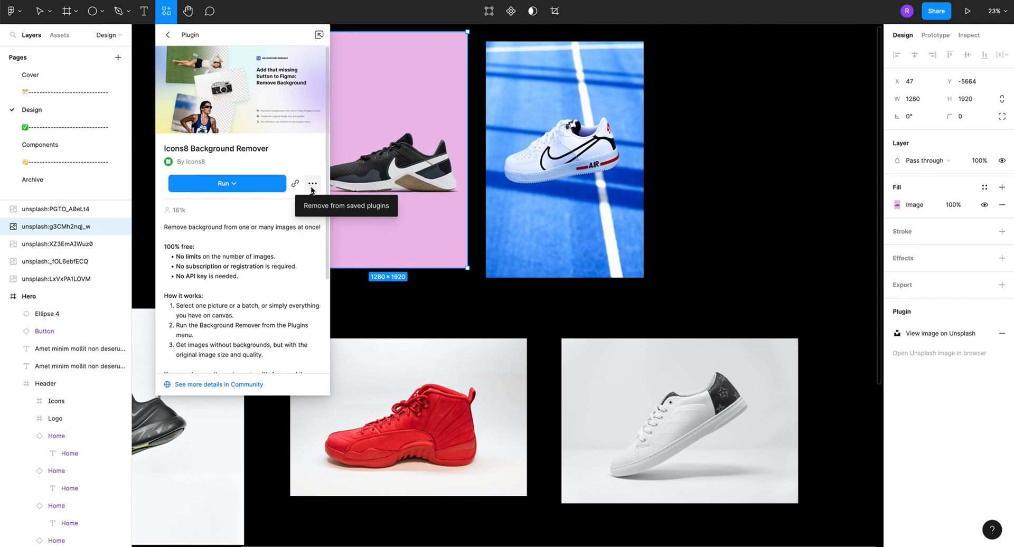
{"action": "left_click", "coordinate": [239, 179]}
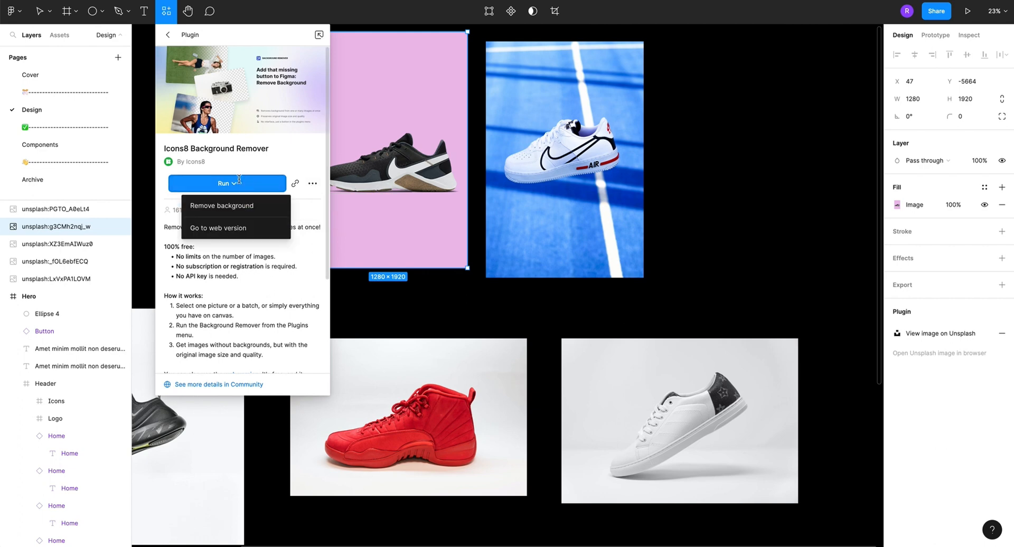
{"action": "left_click", "coordinate": [228, 207]}
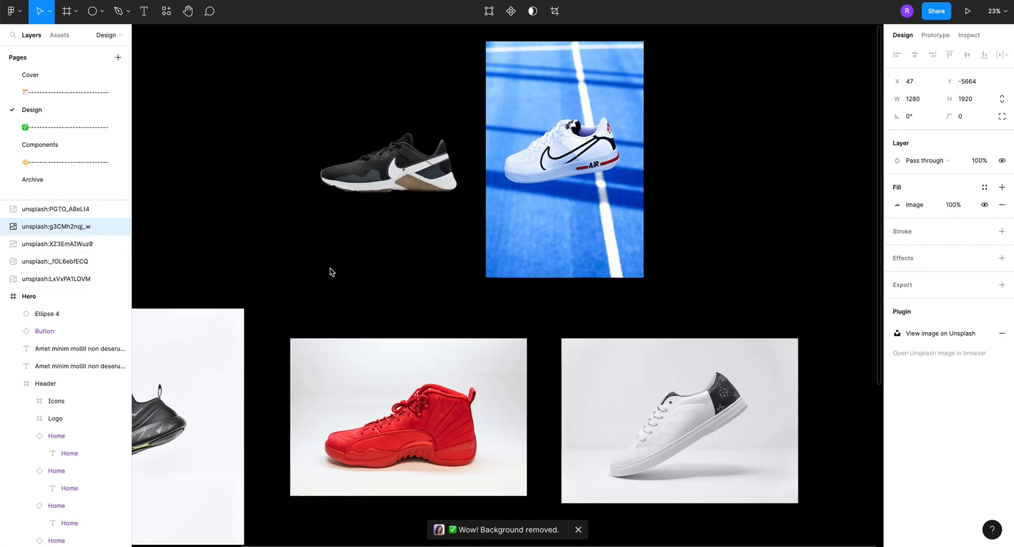
Move the black and white sneaker cutout away from the blue-court photo, to X -1598, Y -6039
{"action": "scroll", "coordinate": [329, 270], "scroll_direction": "up", "scroll_amount": 1}
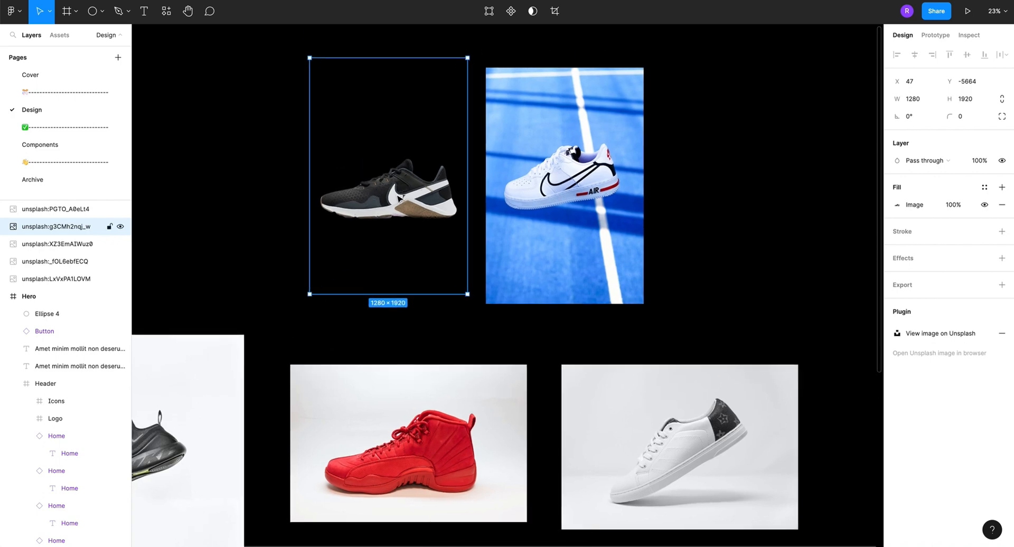
{"action": "left_click_drag", "start_coordinate": [397, 195], "coordinate": [276, 178]}
{"action": "scroll", "coordinate": [319, 191], "scroll_direction": "down", "scroll_amount": 5}
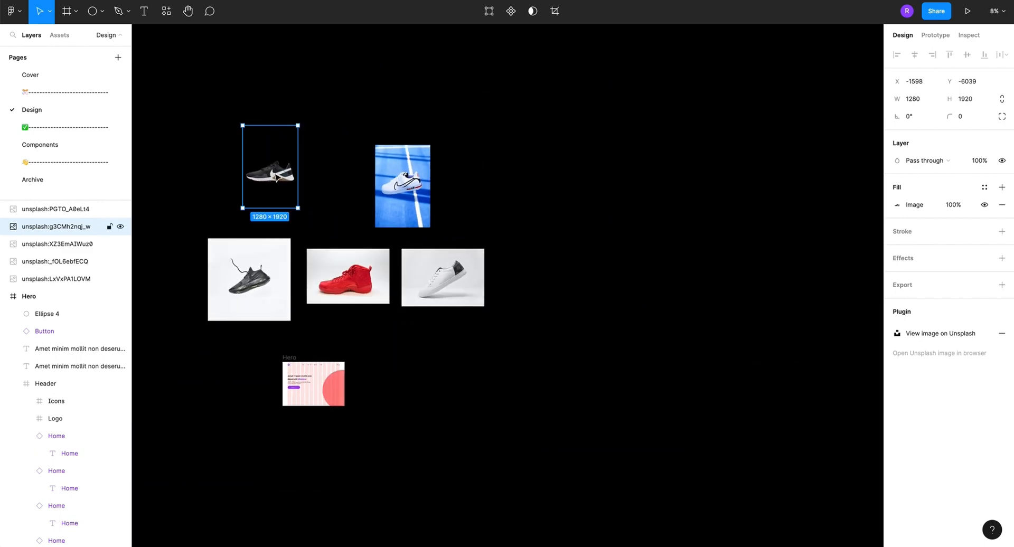
{"action": "left_click", "coordinate": [364, 165]}
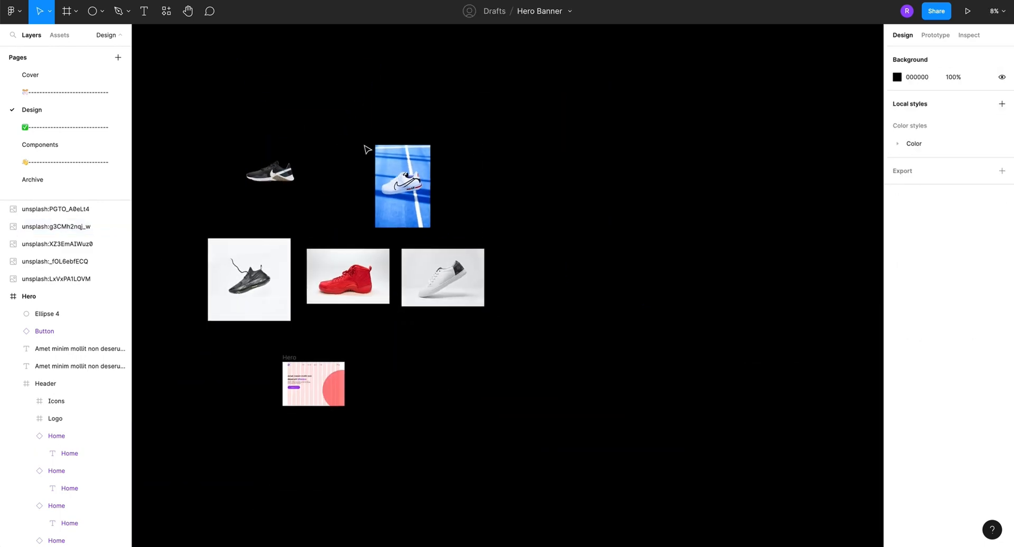
Remove the backgrounds of the black, red, white and blue-court sneaker photos in one batch with Icons8 Background Remover
{"action": "left_click_drag", "start_coordinate": [188, 243], "coordinate": [459, 283]}
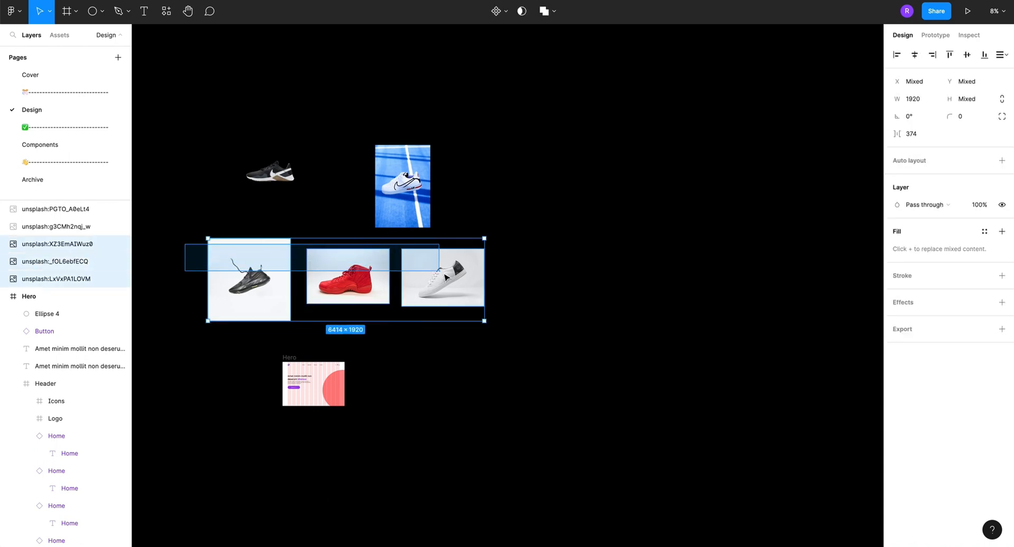
{"action": "left_click", "coordinate": [412, 182], "text": "shift"}
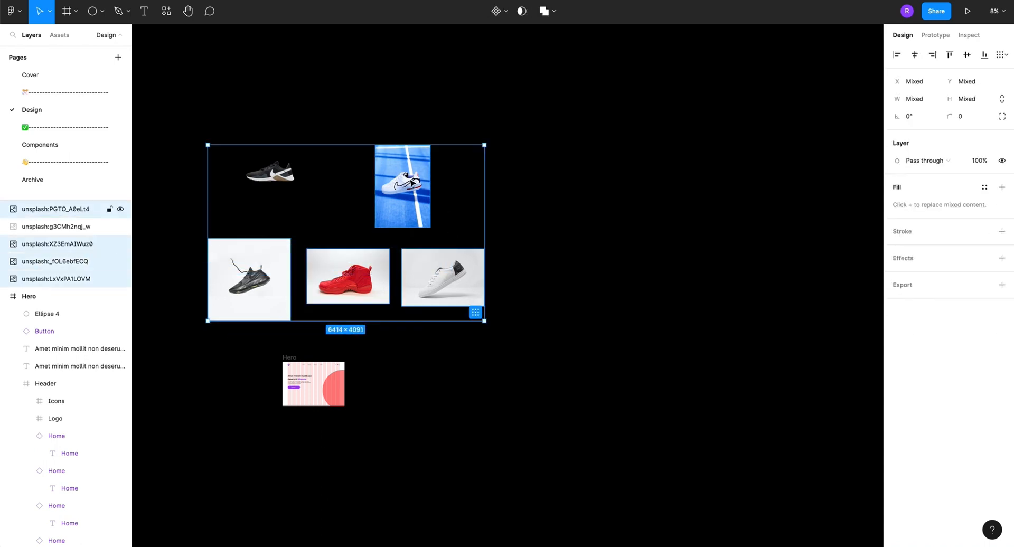
{"action": "left_click", "coordinate": [399, 204]}
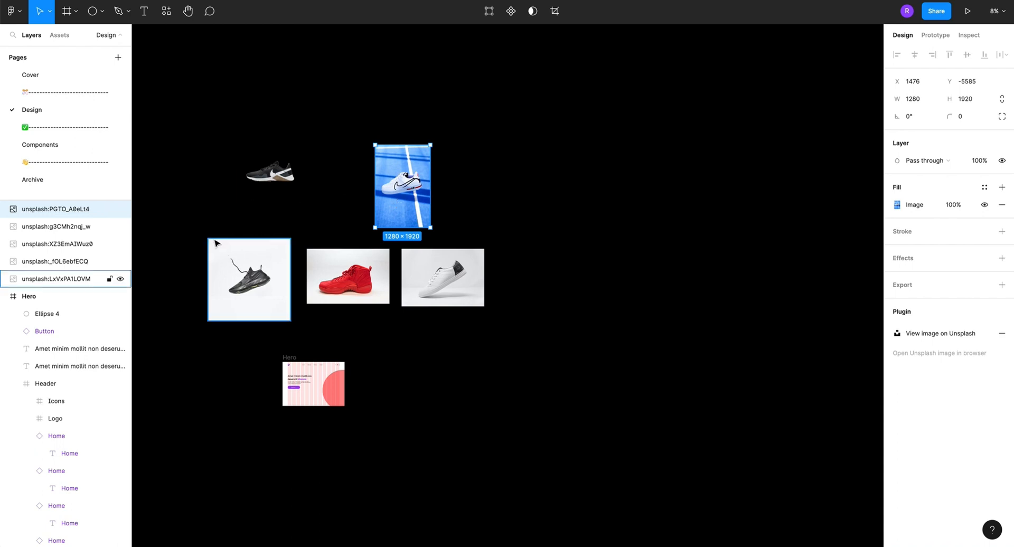
{"action": "key", "text": "ctrl+z"}
{"action": "right_click", "coordinate": [391, 192]}
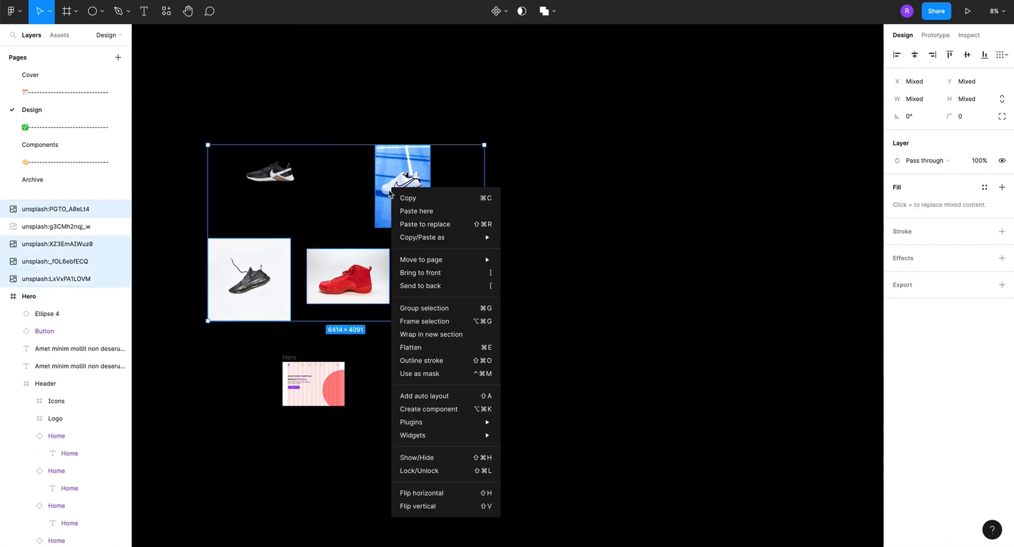
{"action": "mouse_move", "coordinate": [457, 422]}
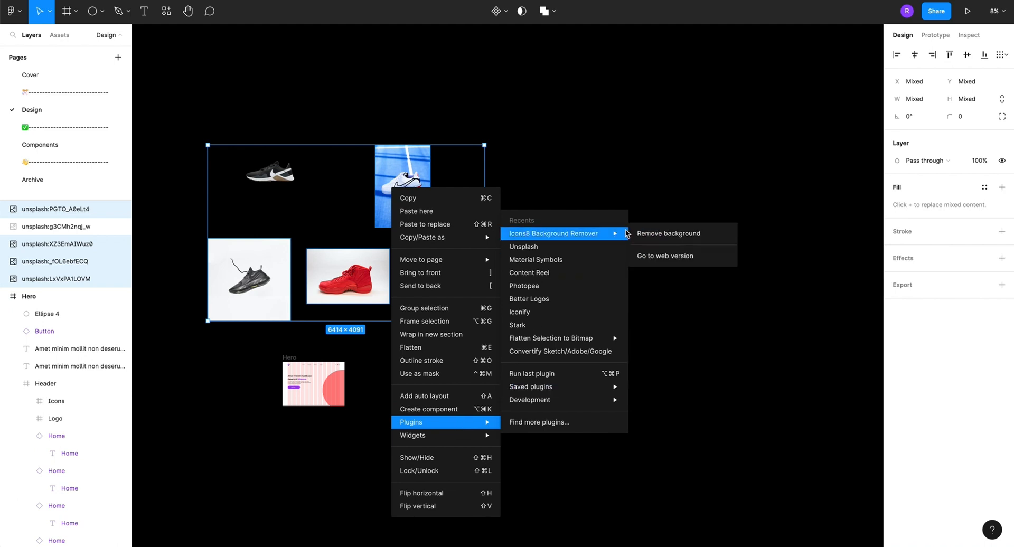
{"action": "left_click", "coordinate": [657, 233]}
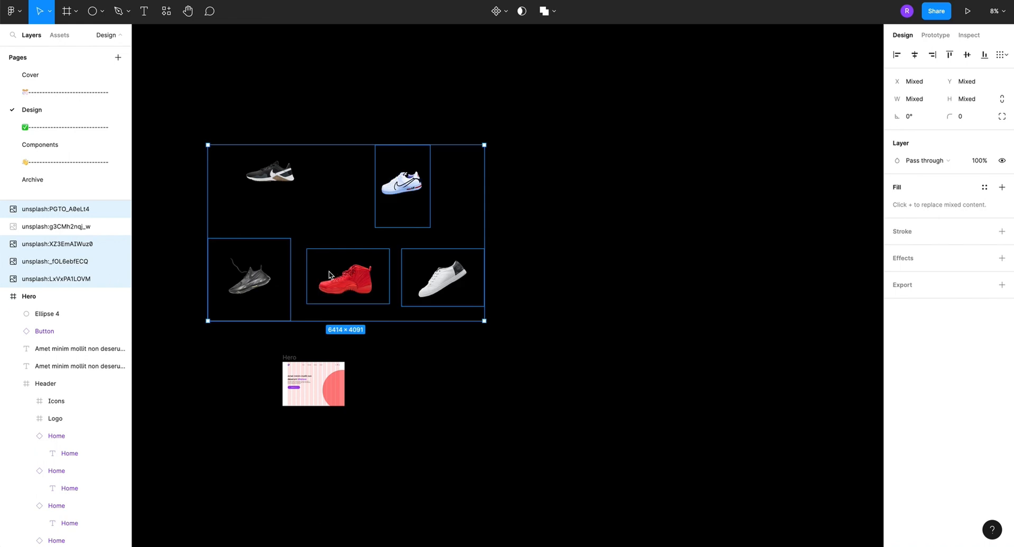
Inspect the edges of the background-removed sneaker cutouts up close, including the red and the black lace-up ones
{"action": "left_click", "coordinate": [340, 216]}
{"action": "scroll", "coordinate": [404, 207], "scroll_direction": "up", "scroll_amount": 5, "text": "ctrl"}
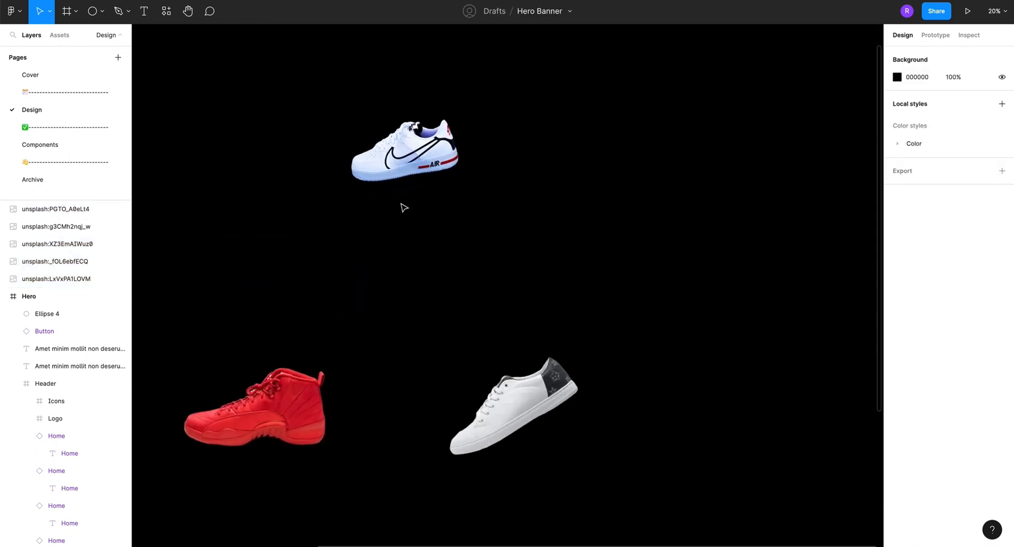
{"action": "scroll", "coordinate": [404, 208], "scroll_direction": "down", "scroll_amount": 3, "text": "ctrl"}
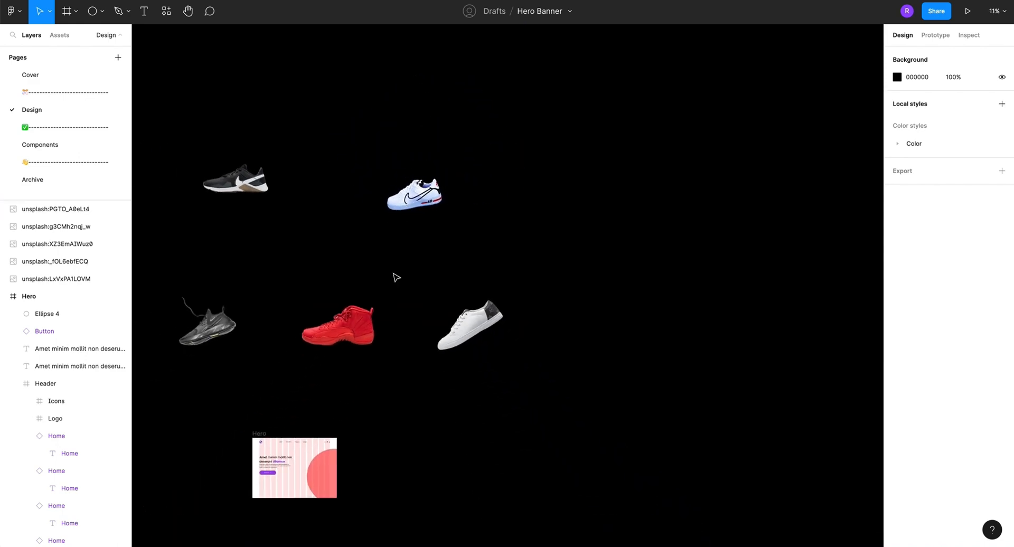
{"action": "scroll", "coordinate": [365, 274], "scroll_direction": "up", "scroll_amount": 5, "text": "ctrl"}
{"action": "scroll", "coordinate": [372, 291], "scroll_direction": "up", "scroll_amount": 2, "text": "ctrl"}
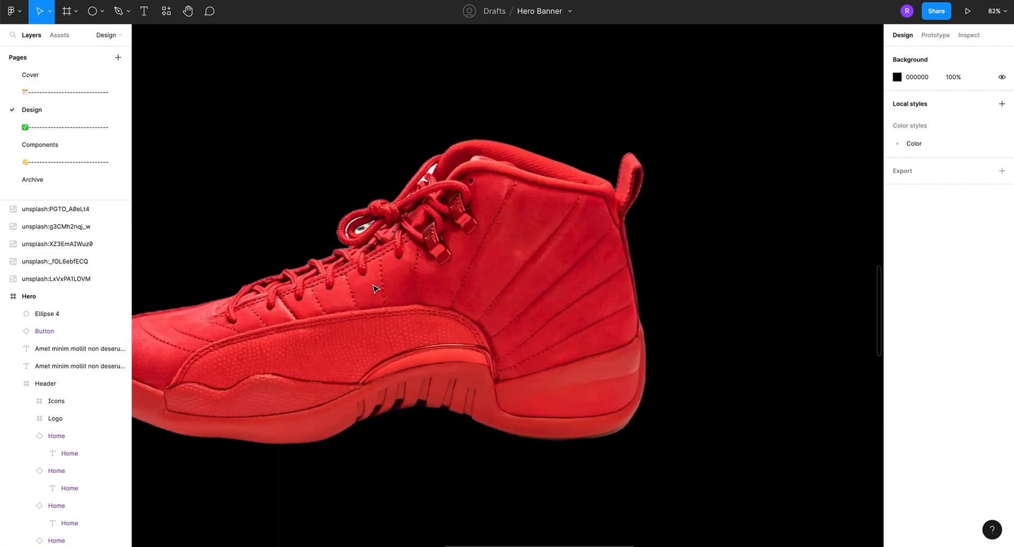
{"action": "scroll", "coordinate": [302, 290], "scroll_direction": "down", "scroll_amount": 5, "text": "ctrl"}
{"action": "scroll", "coordinate": [302, 290], "scroll_direction": "up", "scroll_amount": 5, "text": "ctrl"}
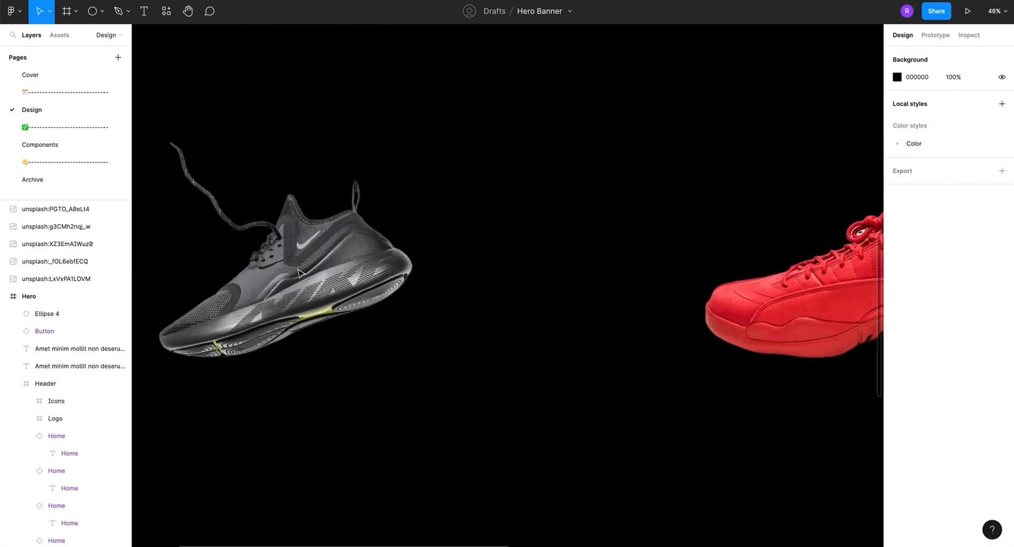
{"action": "scroll", "coordinate": [302, 289], "scroll_direction": "down", "scroll_amount": 5, "text": "ctrl"}
{"action": "scroll", "coordinate": [319, 183], "scroll_direction": "up", "scroll_amount": 3}
{"action": "scroll", "coordinate": [319, 182], "scroll_direction": "down", "scroll_amount": 1, "text": "ctrl"}
{"action": "scroll", "coordinate": [319, 182], "scroll_direction": "down", "scroll_amount": 2, "text": "ctrl"}
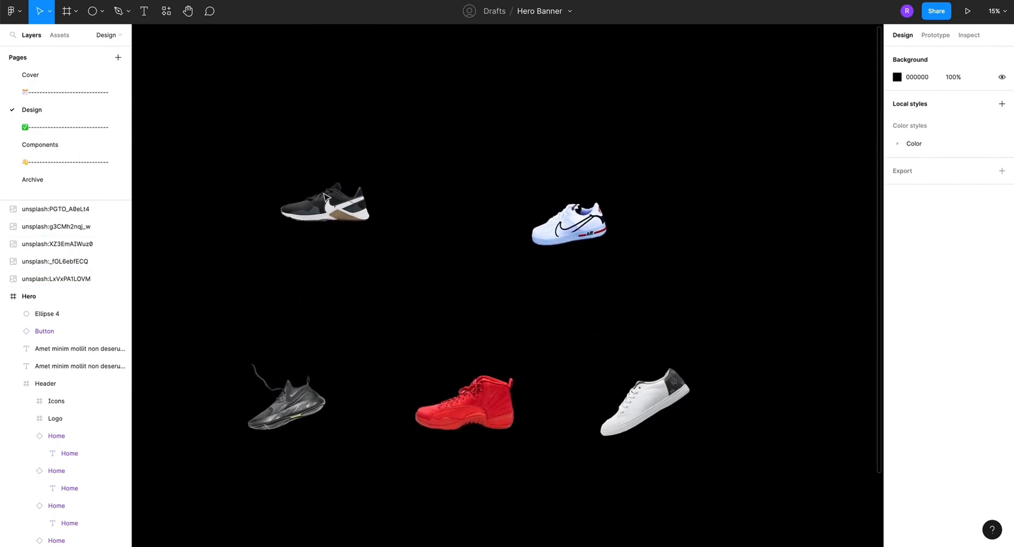
Move the black and white sneaker cutout to X -1520, Y -5233 and the black lace-up one beside the Hero frame, at X -3081, Y -477
{"action": "left_click", "coordinate": [325, 197]}
{"action": "left_click_drag", "start_coordinate": [325, 197], "coordinate": [327, 219]}
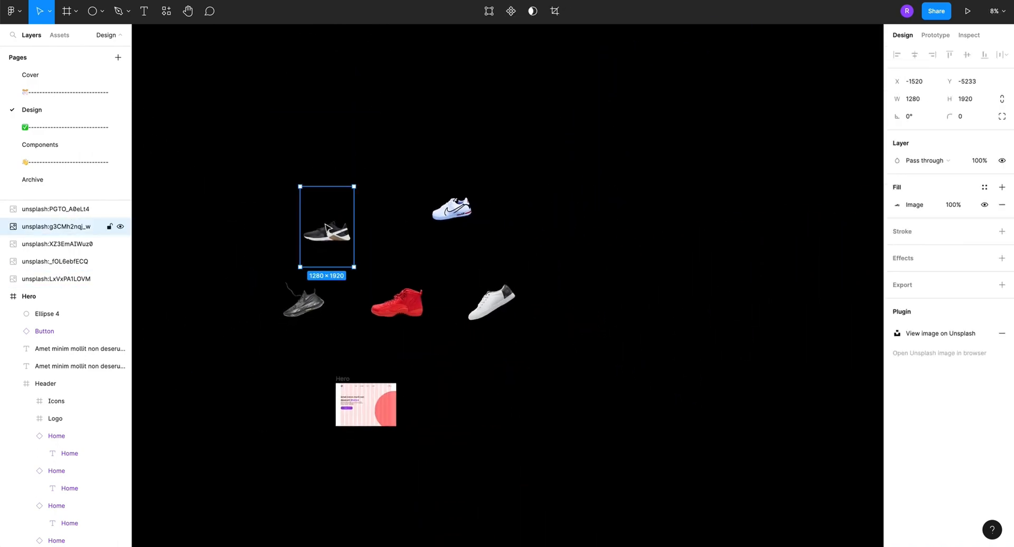
{"action": "scroll", "coordinate": [327, 222], "scroll_direction": "down", "scroll_amount": 3, "text": "ctrl"}
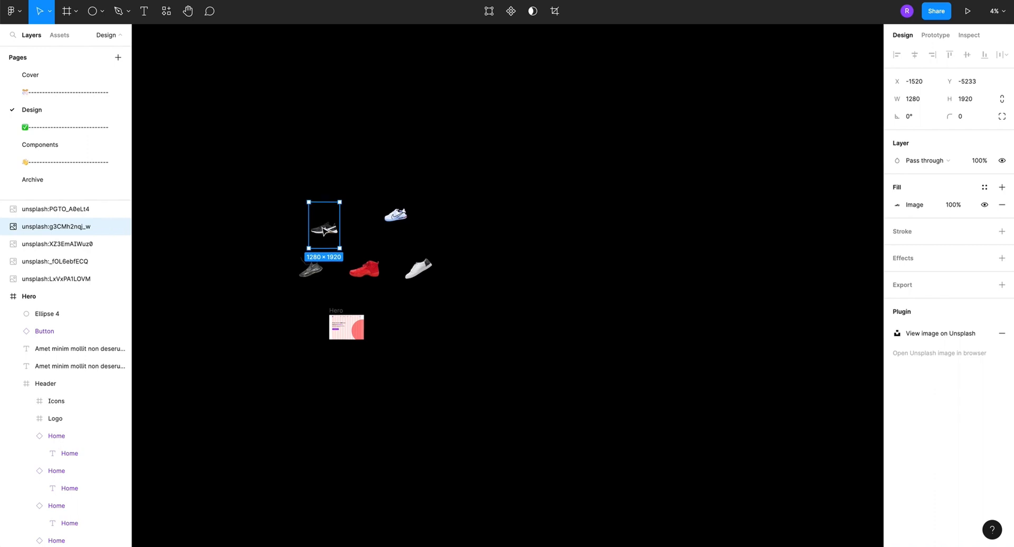
{"action": "left_click", "coordinate": [310, 277]}
{"action": "left_click_drag", "start_coordinate": [306, 286], "coordinate": [293, 348]}
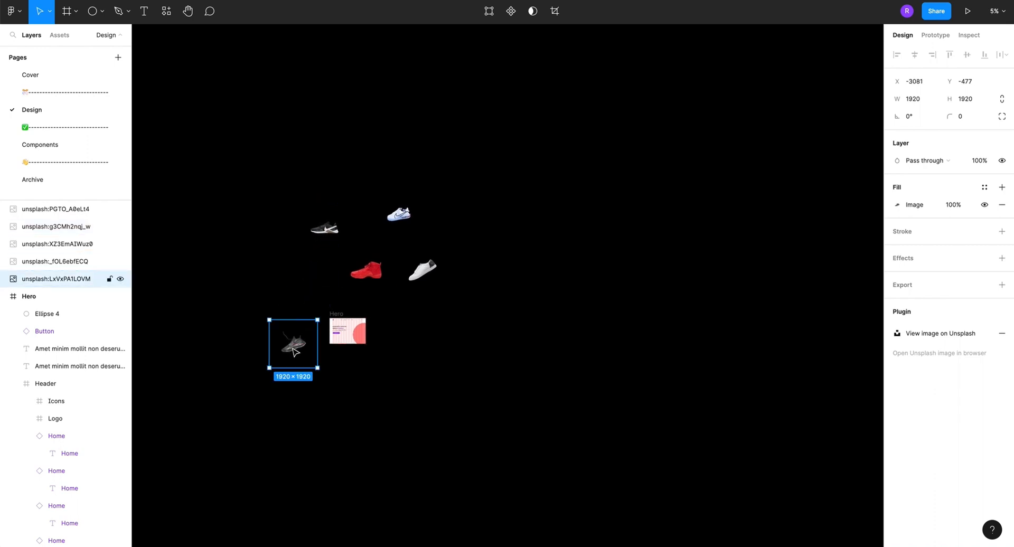
Crop the empty area around the black lace-up sneaker on all four sides, down to 828 × 722
{"action": "scroll", "coordinate": [293, 348], "scroll_direction": "up", "scroll_amount": 5, "text": "ctrl"}
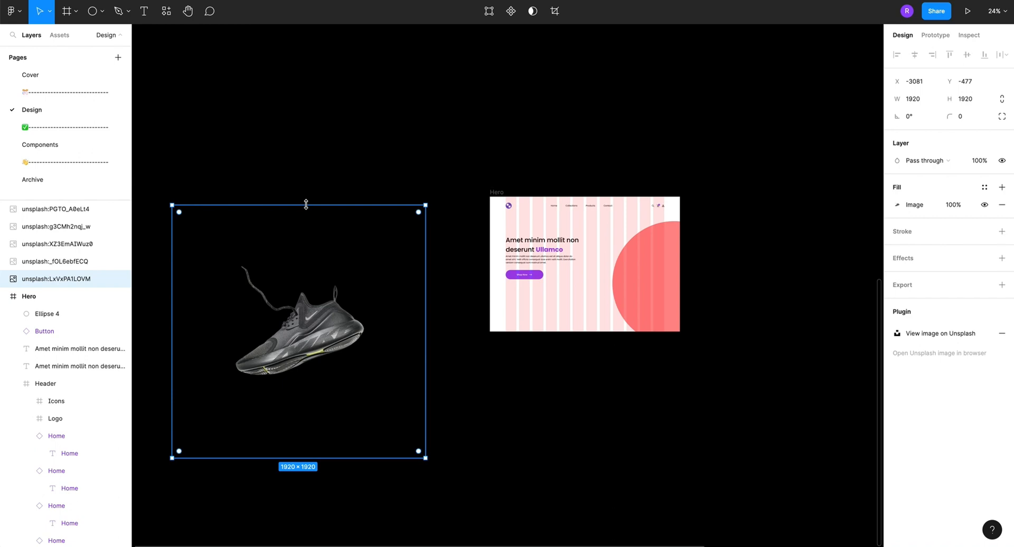
{"action": "left_click_drag", "start_coordinate": [306, 204], "coordinate": [310, 316]}
{"action": "left_click_drag", "start_coordinate": [173, 382], "coordinate": [228, 371]}
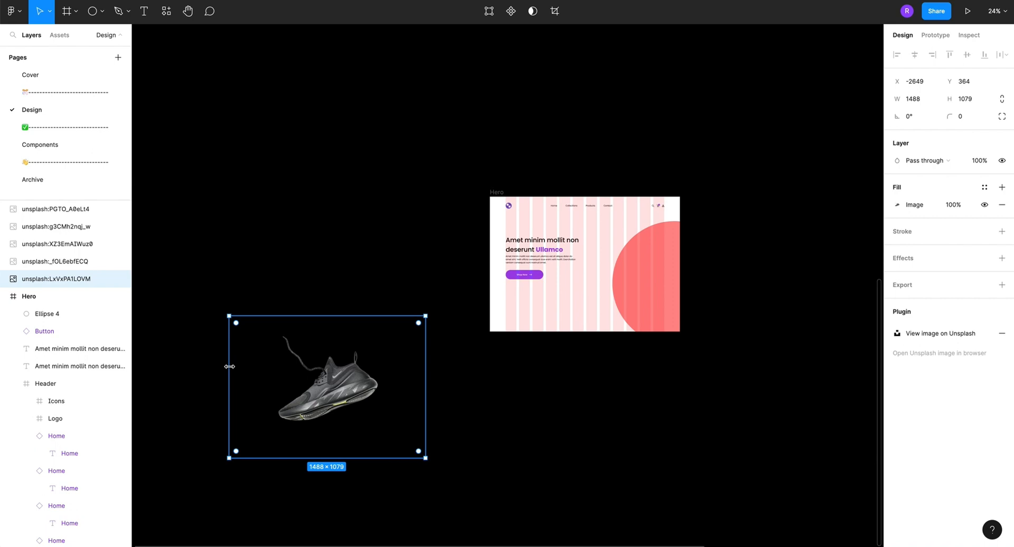
{"action": "left_click_drag", "start_coordinate": [233, 369], "coordinate": [274, 373]}
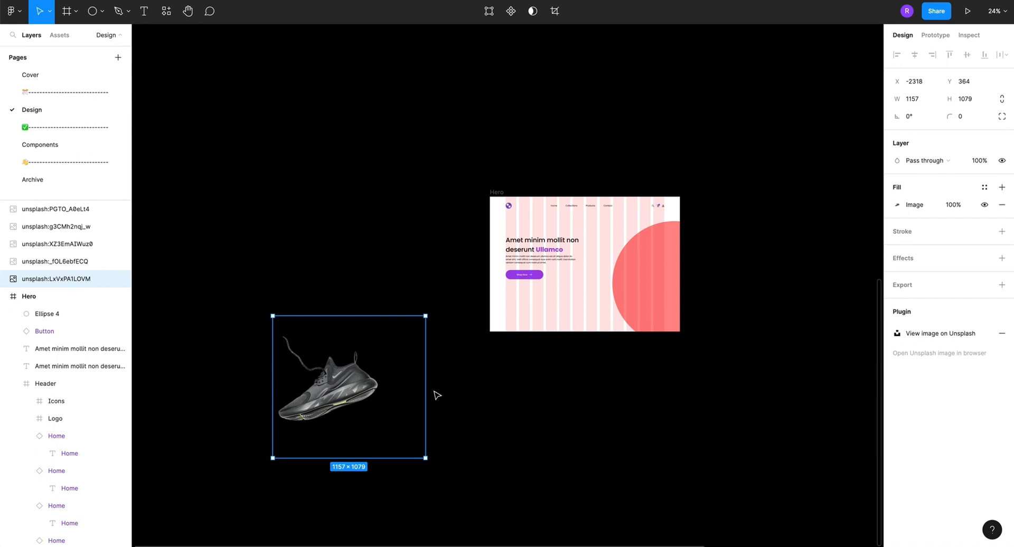
{"action": "left_click_drag", "start_coordinate": [426, 388], "coordinate": [382, 384]}
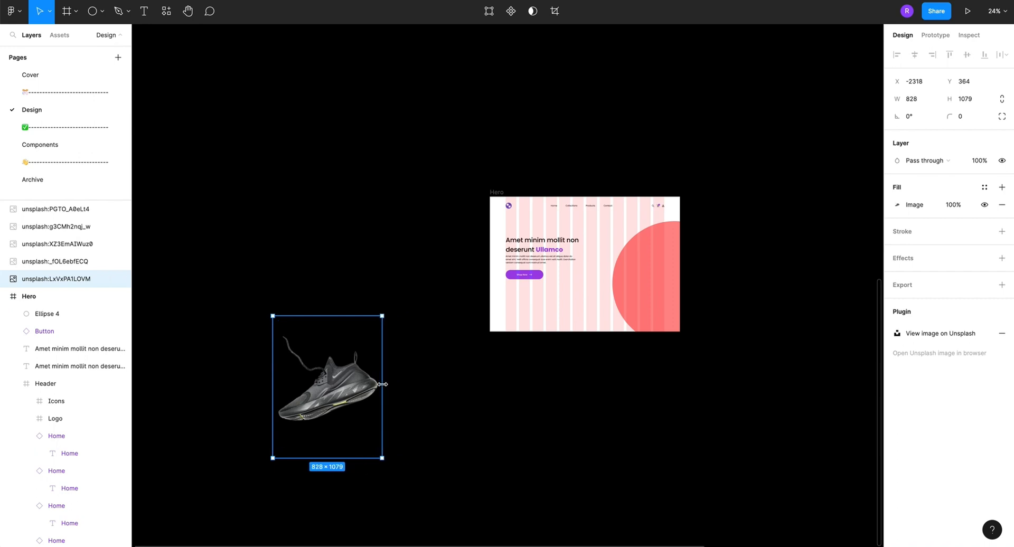
{"action": "left_click_drag", "start_coordinate": [341, 458], "coordinate": [341, 426]}
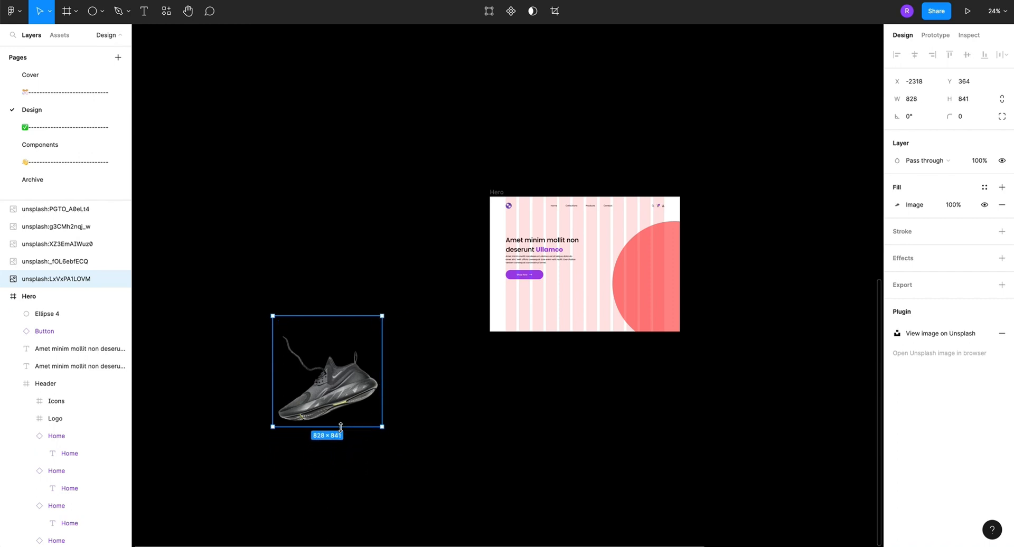
{"action": "left_click_drag", "start_coordinate": [327, 316], "coordinate": [331, 332]}
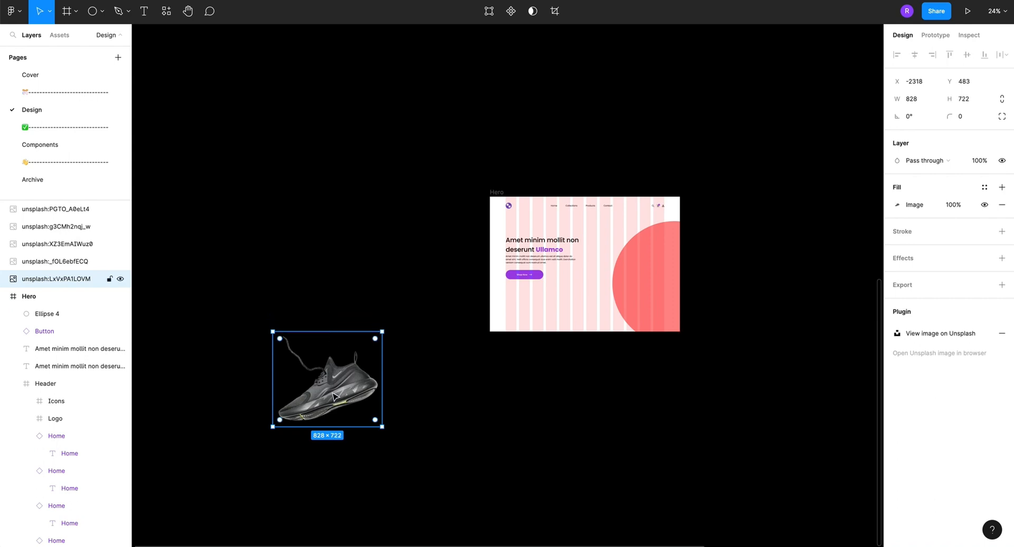
Place the black lace-up sneaker inside the Hero frame and scale it proportionally to 587 × 512
{"action": "left_click_drag", "start_coordinate": [333, 397], "coordinate": [619, 276]}
{"action": "scroll", "coordinate": [619, 277], "scroll_direction": "up", "scroll_amount": 5}
{"action": "scroll", "coordinate": [581, 286], "scroll_direction": "down", "scroll_amount": 3}
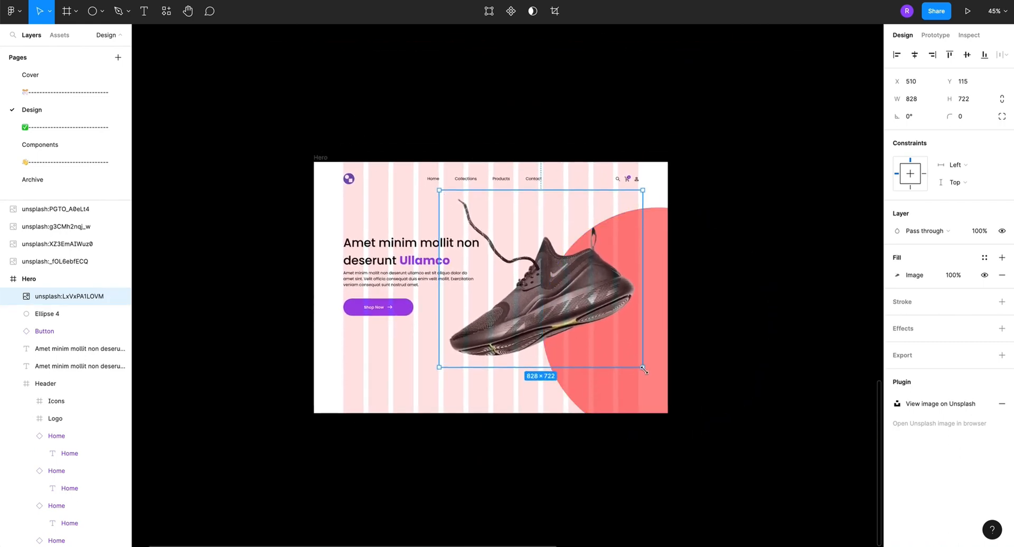
{"action": "left_click_drag", "start_coordinate": [643, 368], "coordinate": [583, 316]}
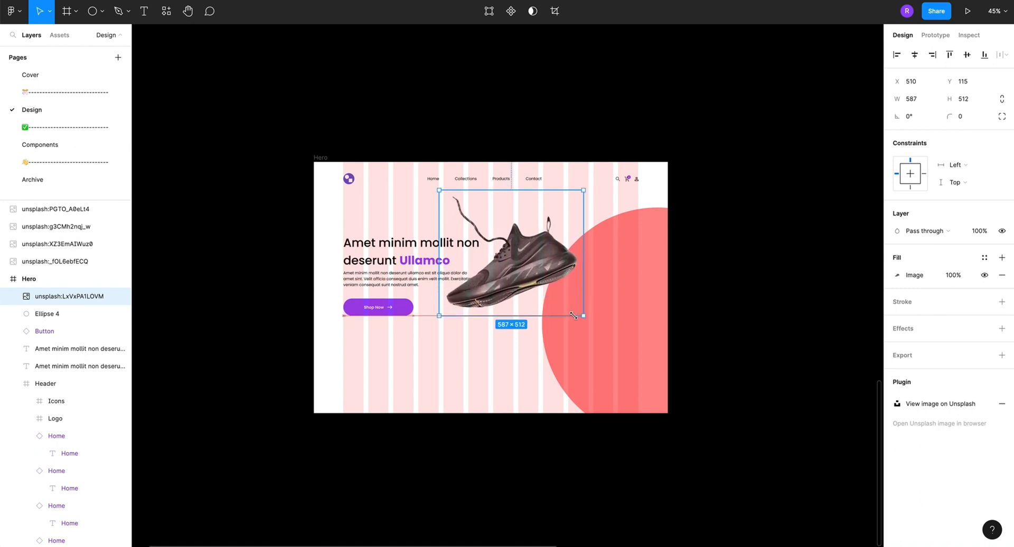
Position the black sneaker beside the hero text, overlapping the coral circle, at X 720, Y 181
{"action": "left_click_drag", "start_coordinate": [524, 269], "coordinate": [570, 288]}
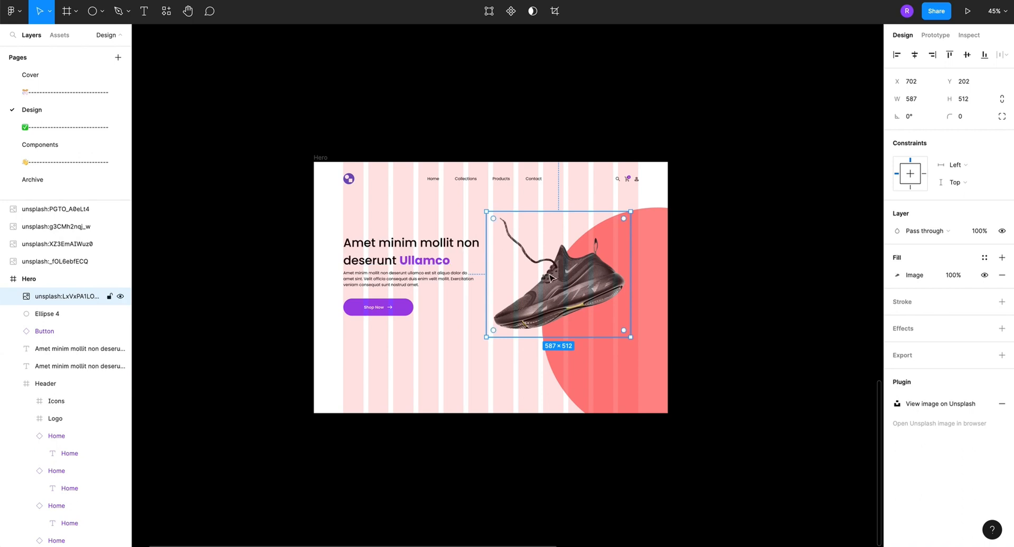
{"action": "left_click_drag", "start_coordinate": [565, 280], "coordinate": [571, 276]}
{"action": "scroll", "coordinate": [586, 288], "scroll_direction": "right", "scroll_amount": 1}
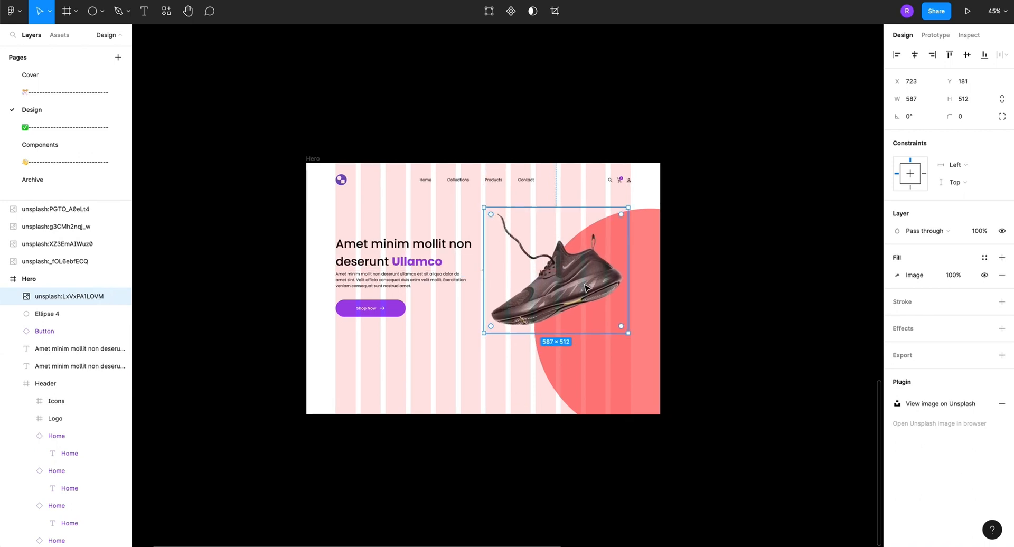
{"action": "left_click_drag", "start_coordinate": [578, 282], "coordinate": [577, 282]}
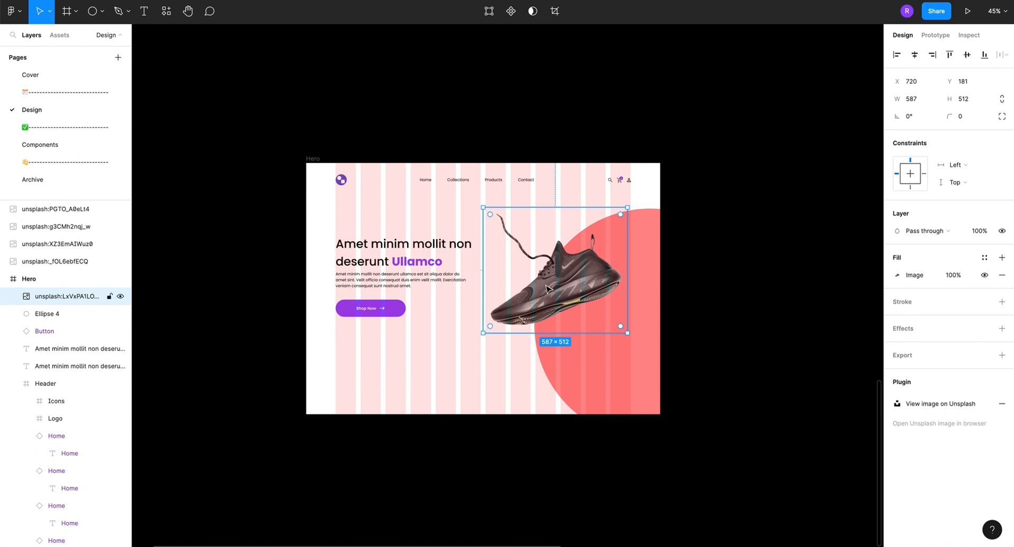
Crop the empty space above and below the black and white sneaker cutout, down to 1280 × 737
{"action": "scroll", "coordinate": [549, 277], "scroll_direction": "up", "scroll_amount": 2}
{"action": "scroll", "coordinate": [528, 233], "scroll_direction": "up", "scroll_amount": 4}
{"action": "scroll", "coordinate": [525, 230], "scroll_direction": "down", "scroll_amount": 4}
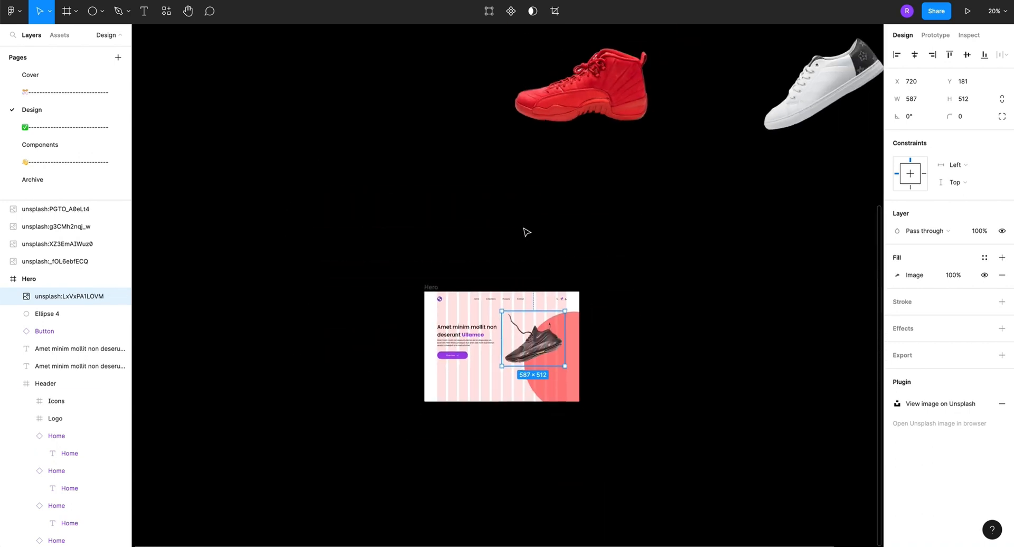
{"action": "scroll", "coordinate": [523, 235], "scroll_direction": "up", "scroll_amount": 7}
{"action": "scroll", "coordinate": [516, 243], "scroll_direction": "down", "scroll_amount": 3}
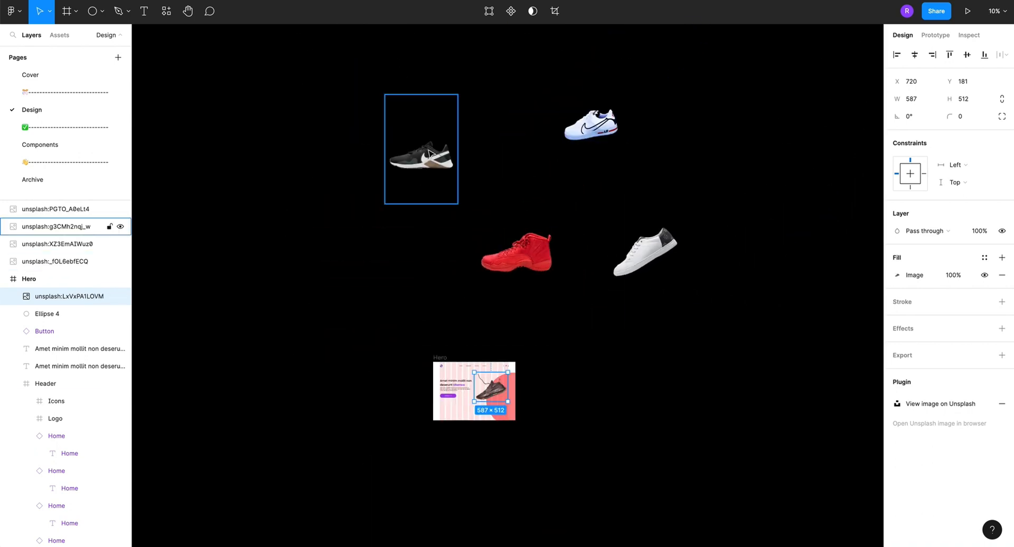
{"action": "left_click", "coordinate": [429, 141]}
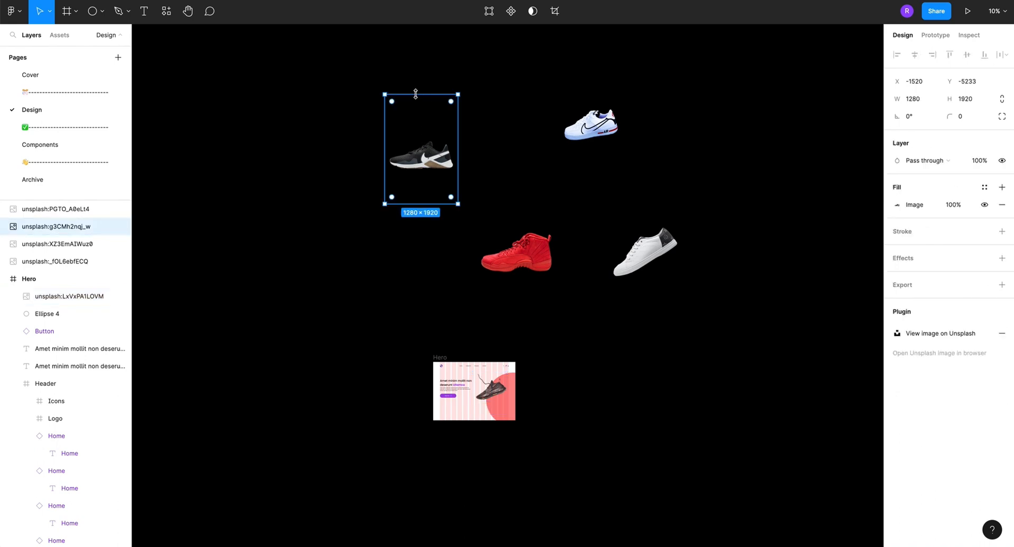
{"action": "left_click_drag", "start_coordinate": [416, 94], "coordinate": [416, 124]}
{"action": "left_click_drag", "start_coordinate": [416, 205], "coordinate": [416, 183]}
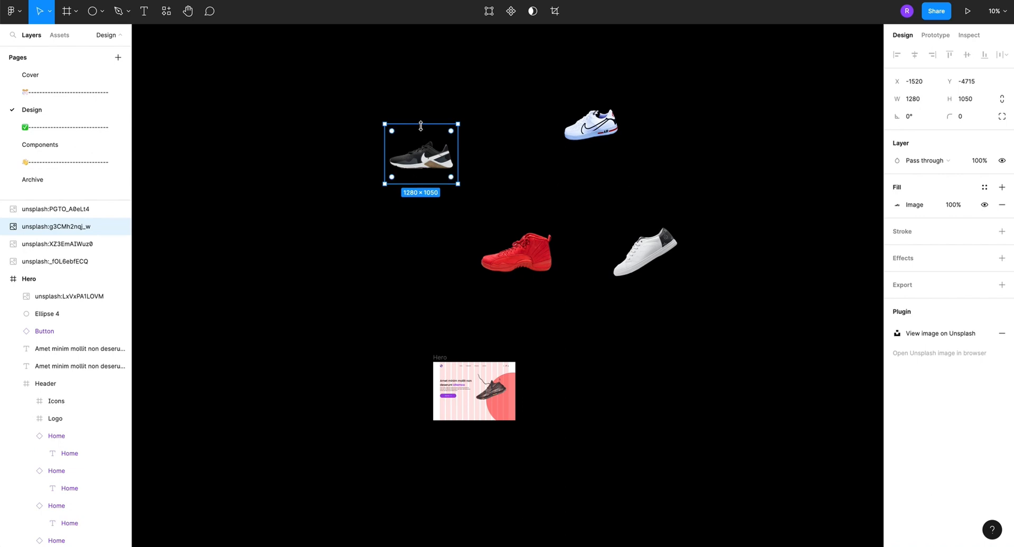
{"action": "left_click_drag", "start_coordinate": [421, 124], "coordinate": [424, 133]}
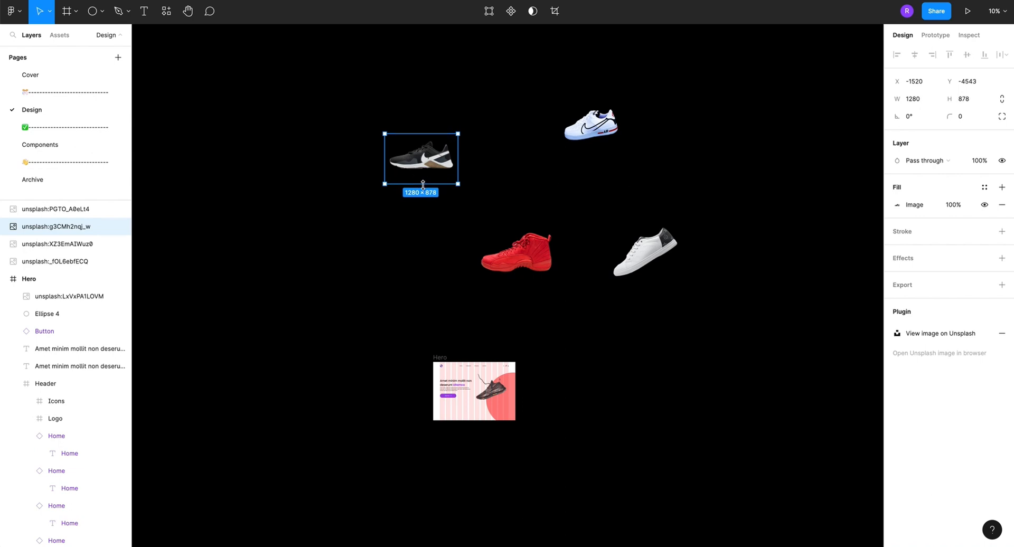
{"action": "left_click_drag", "start_coordinate": [423, 176], "coordinate": [423, 175]}
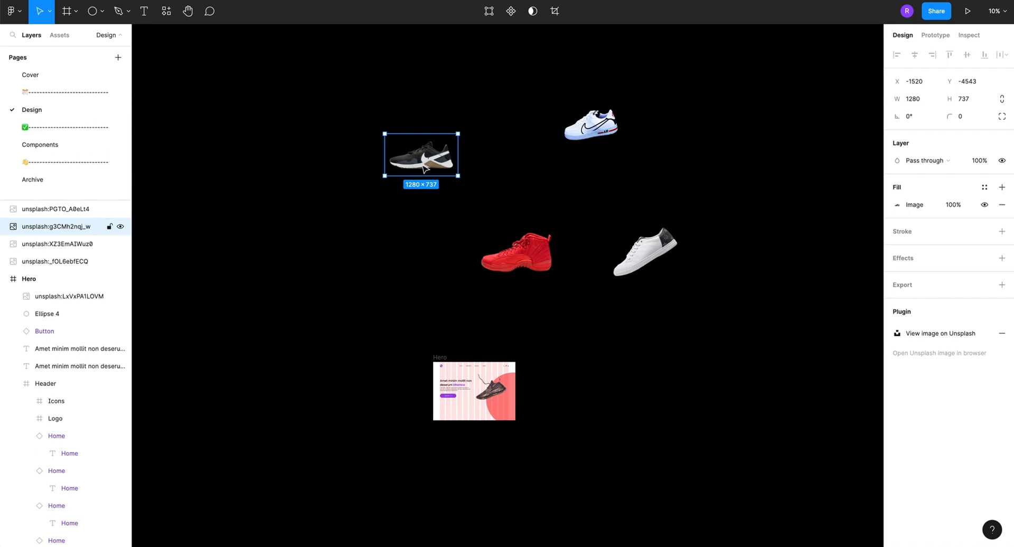
Crop the space above the white Nike sneaker to 1280 × 1528 and the empty area around the plain white sneaker to 1253 × 976
{"action": "left_click", "coordinate": [592, 120]}
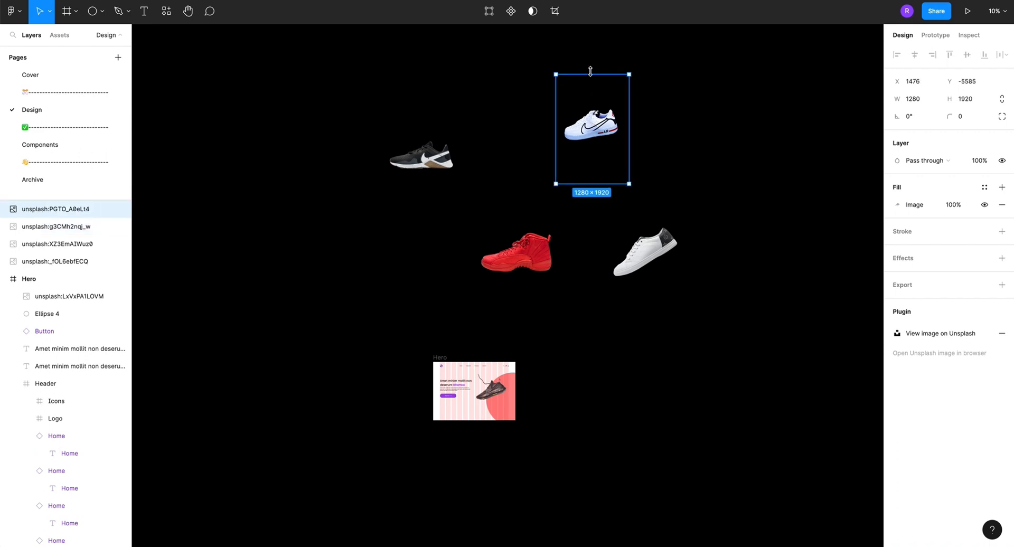
{"action": "left_click_drag", "start_coordinate": [591, 75], "coordinate": [595, 97]}
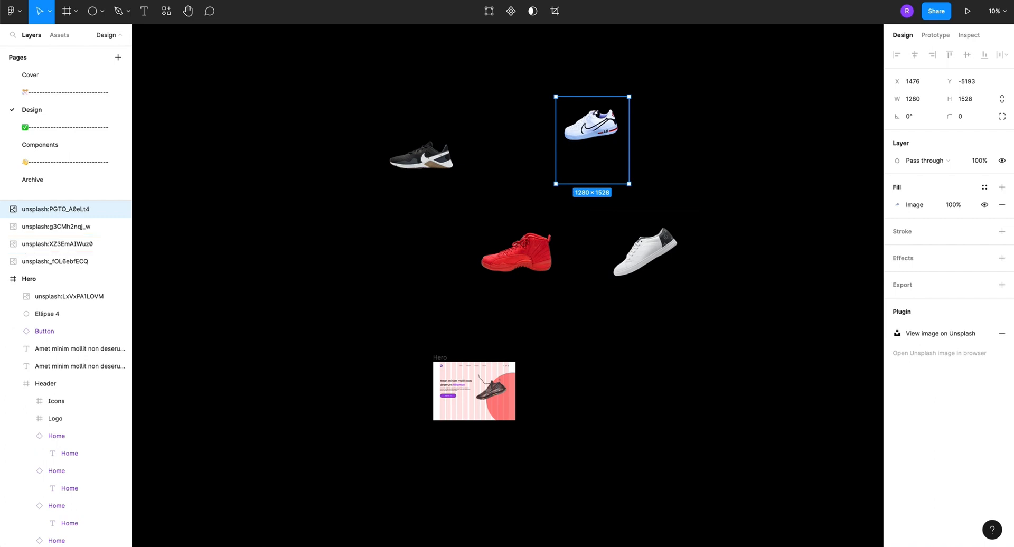
{"action": "left_click", "coordinate": [646, 253]}
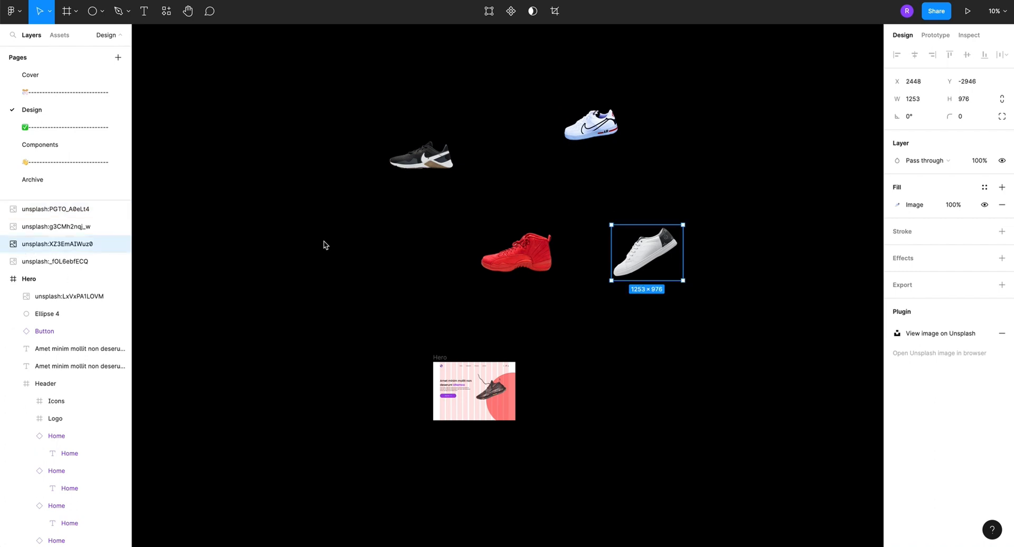
Tidy the four loose shoe images into a two-by-two grid spaced about 421 horizontally and 128 vertically, and scale it to about 2287 × 1389
{"action": "mouse_move", "coordinate": [361, 112]}
{"action": "left_mouse_down"}
{"action": "mouse_move", "coordinate": [686, 283]}
{"action": "mouse_move", "coordinate": [664, 293]}
{"action": "left_mouse_up"}
{"action": "left_click", "coordinate": [677, 273]}
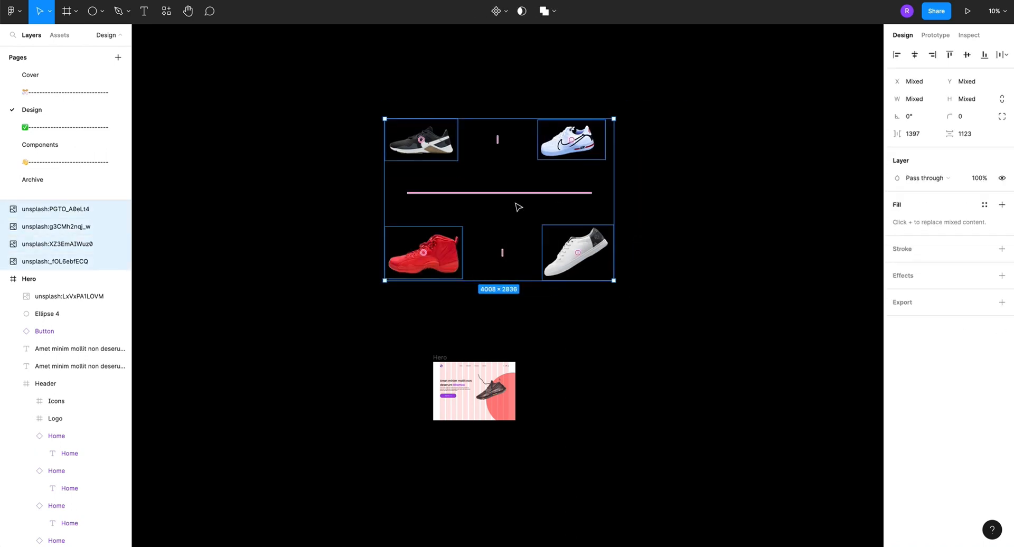
{"action": "left_click_drag", "start_coordinate": [470, 193], "coordinate": [469, 167]}
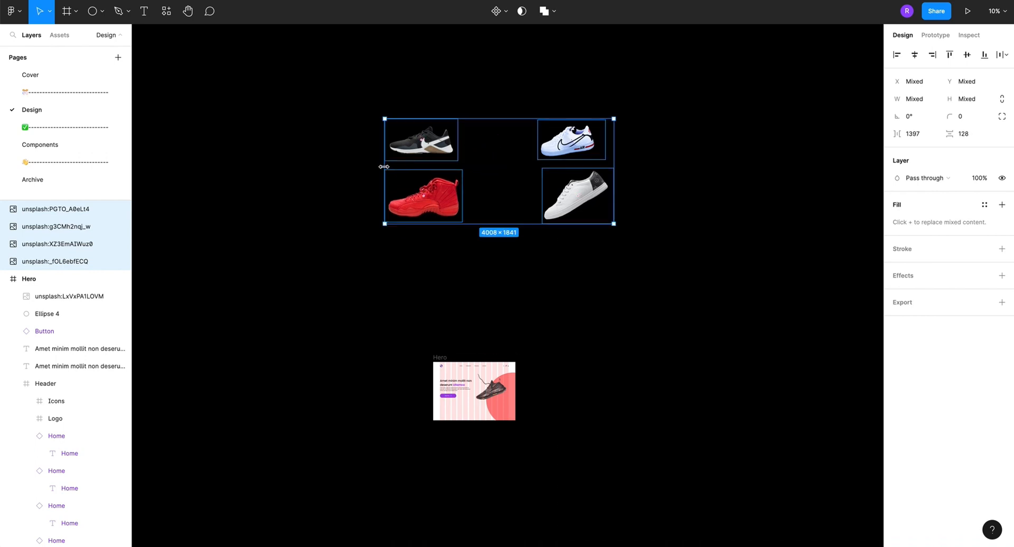
{"action": "left_click_drag", "start_coordinate": [384, 166], "coordinate": [434, 168]}
{"action": "key", "text": "ctrl+z"}
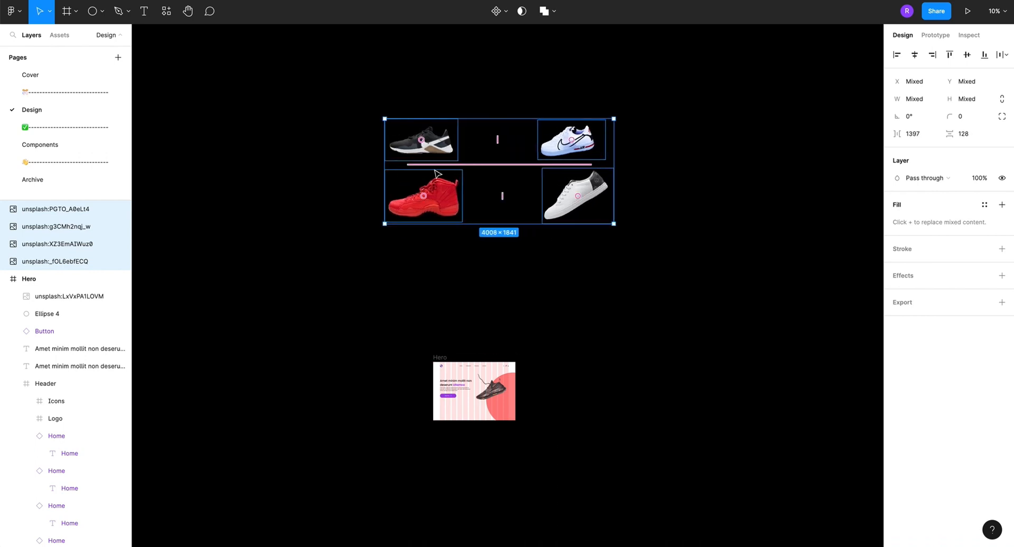
{"action": "left_click_drag", "start_coordinate": [498, 140], "coordinate": [471, 138]}
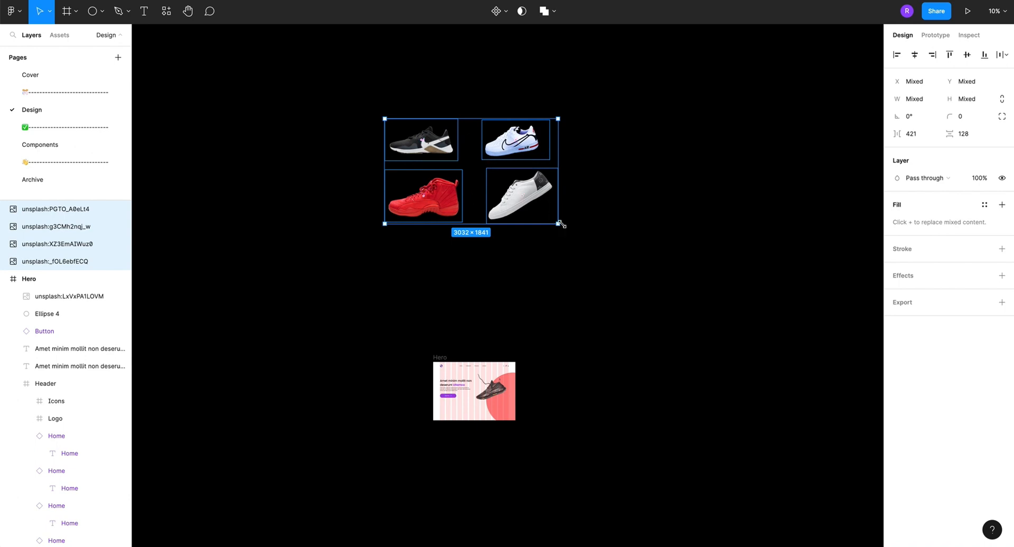
{"action": "left_click_drag", "start_coordinate": [561, 223], "coordinate": [490, 322]}
Move the dark laced shoe image out of the Hero frame onto the empty canvas beside the four-shoe grid
{"action": "scroll", "coordinate": [497, 365], "scroll_direction": "up", "scroll_amount": 5}
{"action": "scroll", "coordinate": [501, 368], "scroll_direction": "down", "scroll_amount": 3}
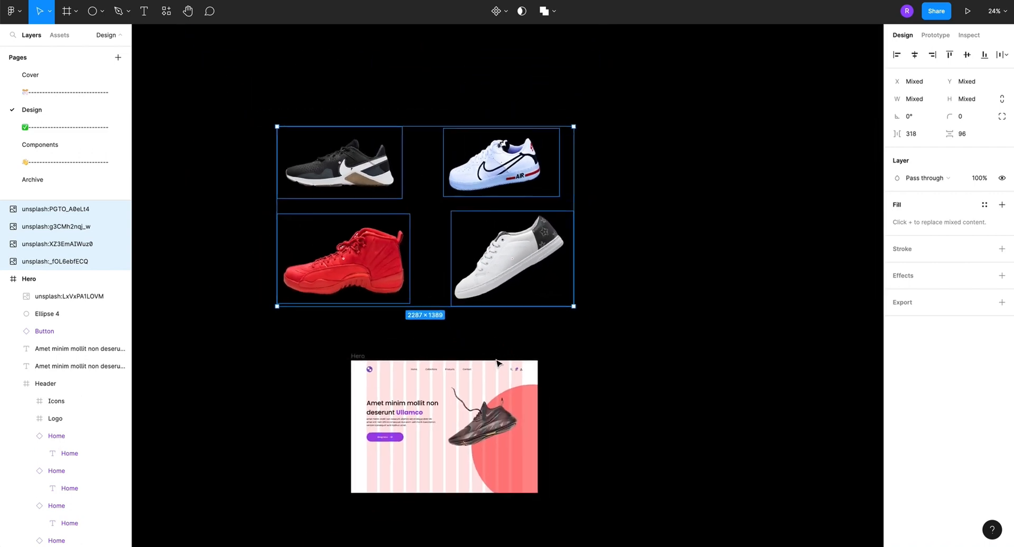
{"action": "scroll", "coordinate": [476, 317], "scroll_direction": "down", "scroll_amount": 3}
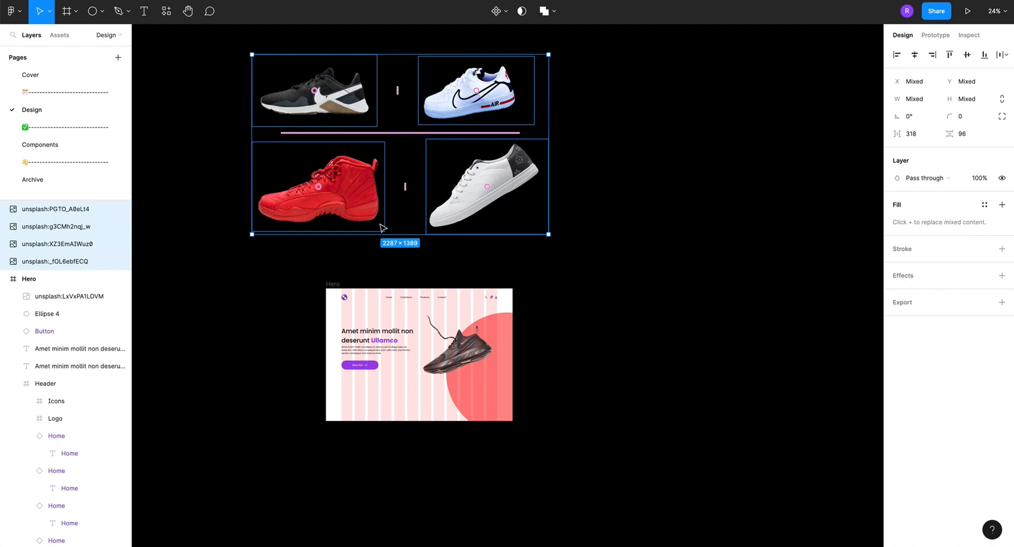
{"action": "scroll", "coordinate": [382, 228], "scroll_direction": "down", "scroll_amount": 2}
{"action": "scroll", "coordinate": [399, 229], "scroll_direction": "down", "scroll_amount": 3}
{"action": "scroll", "coordinate": [393, 290], "scroll_direction": "up", "scroll_amount": 5}
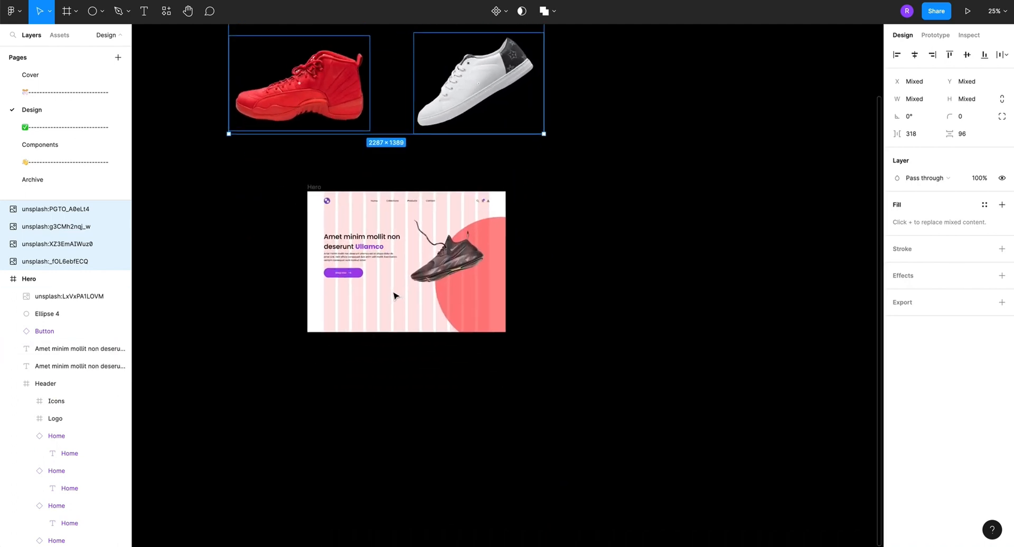
{"action": "left_click", "coordinate": [433, 274]}
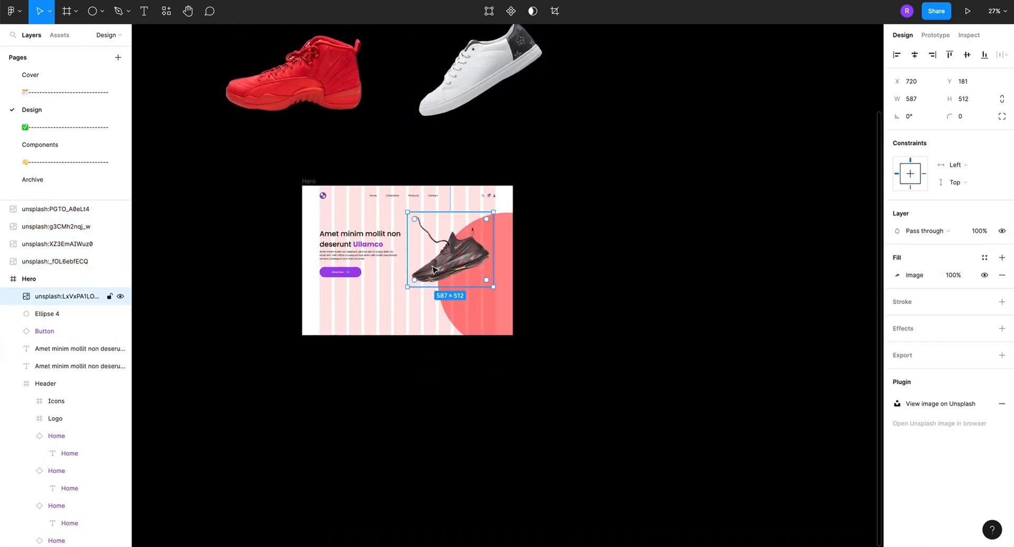
{"action": "scroll", "coordinate": [436, 268], "scroll_direction": "up", "scroll_amount": 2}
{"action": "scroll", "coordinate": [442, 296], "scroll_direction": "down", "scroll_amount": 3}
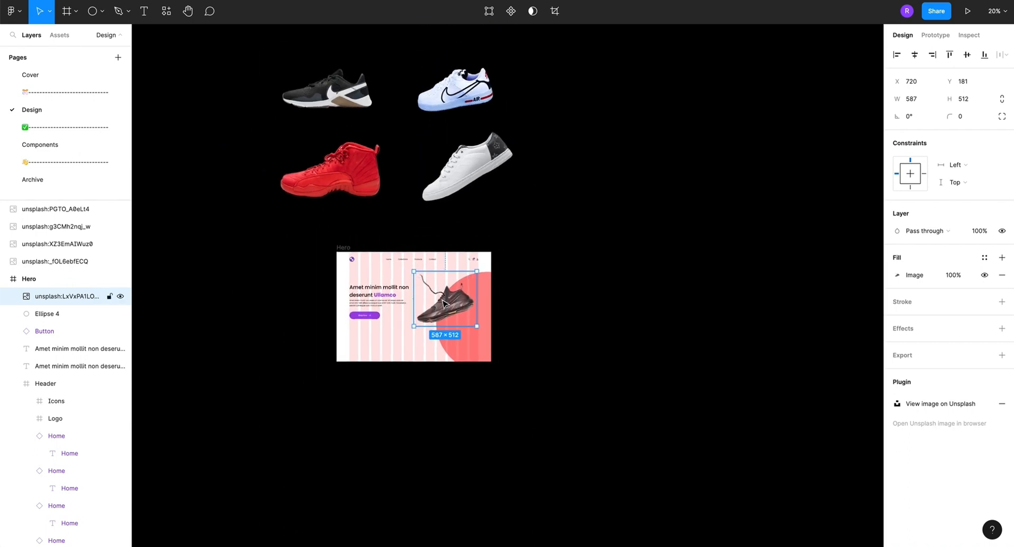
{"action": "left_click_drag", "start_coordinate": [450, 300], "coordinate": [603, 179]}
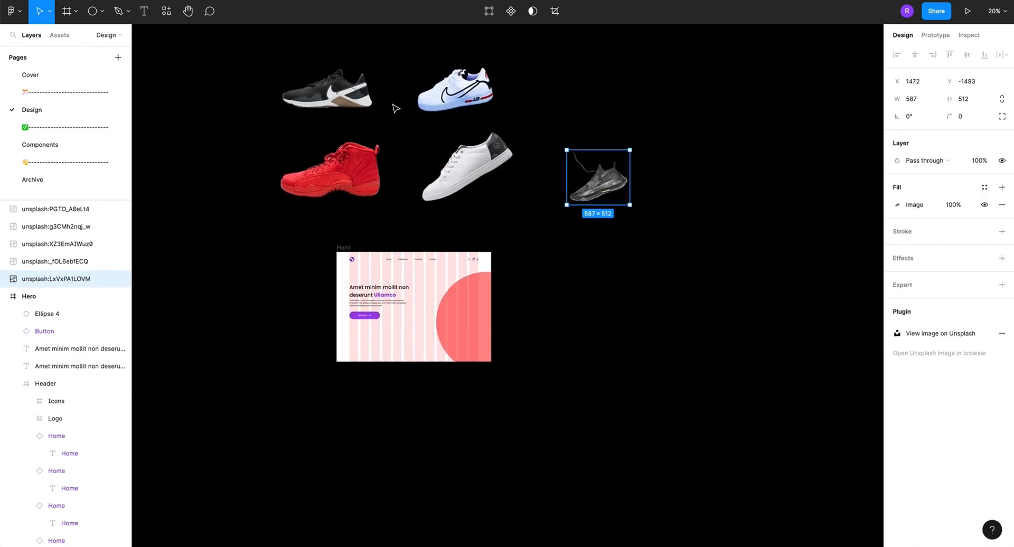
Scale the four-shoe grid down proportionally to about 1344 × 816
{"action": "left_click_drag", "start_coordinate": [252, 56], "coordinate": [541, 234]}
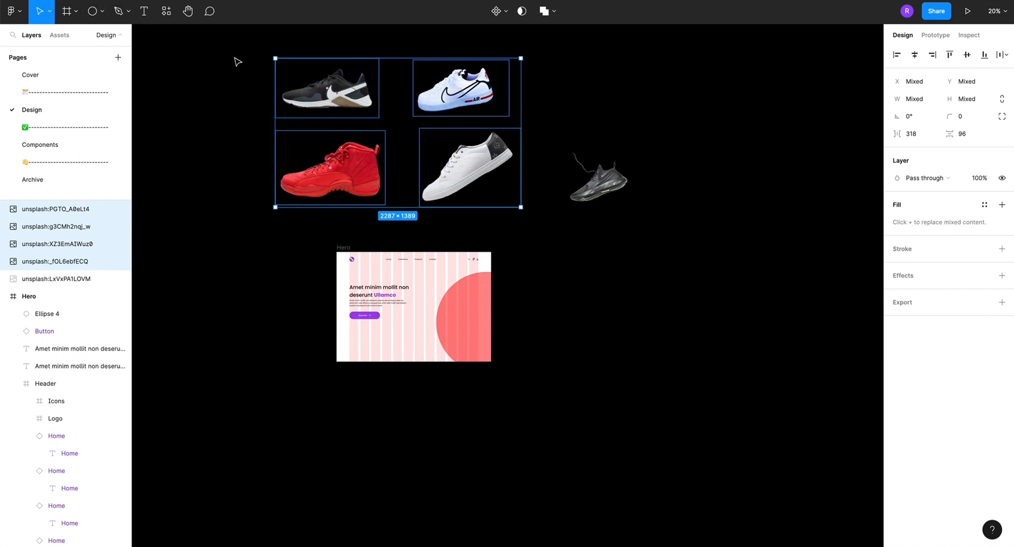
{"action": "left_click_drag", "start_coordinate": [274, 58], "coordinate": [296, 83]}
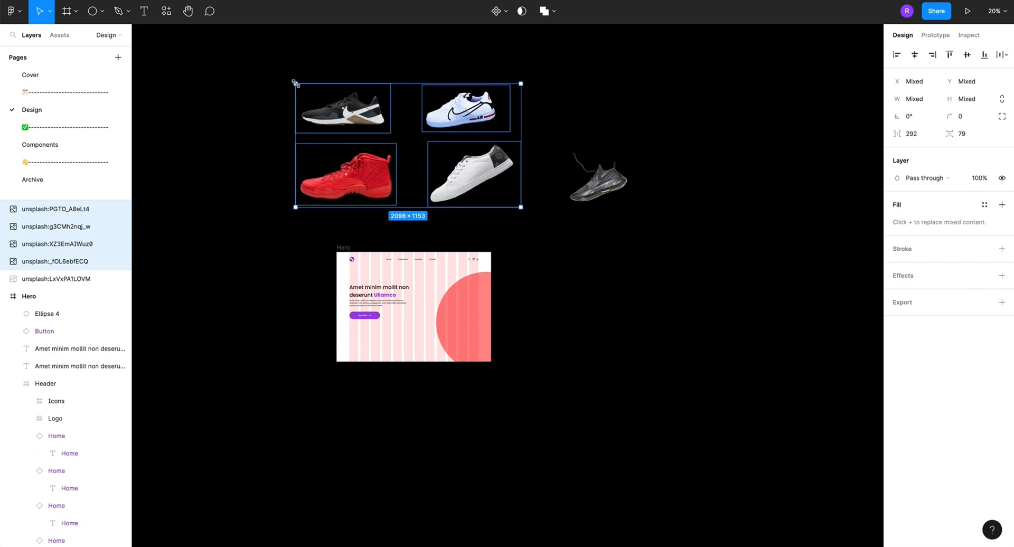
{"action": "key", "text": "ctrl+z"}
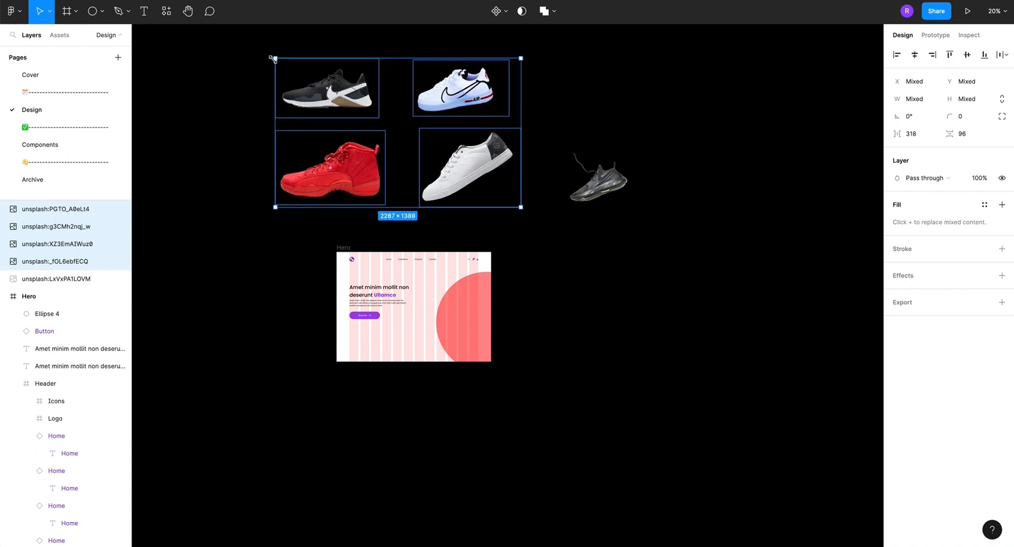
{"action": "left_click_drag", "start_coordinate": [283, 65], "coordinate": [377, 125]}
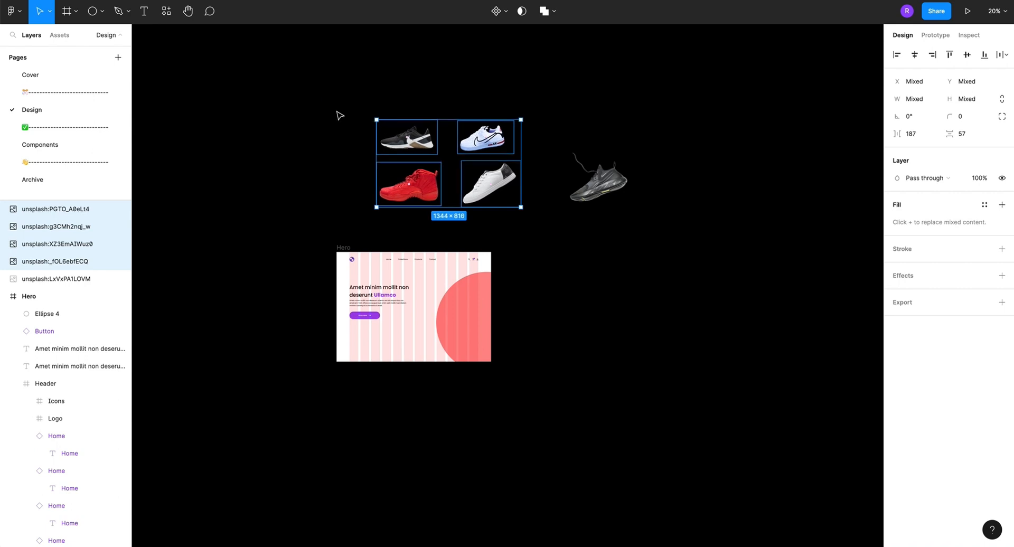
Move the four-shoe grid beside the Hero frame, below the dark laced shoe, and enlarge it to about 1636 × 993
{"action": "left_click_drag", "start_coordinate": [390, 184], "coordinate": [583, 271]}
{"action": "key", "text": "shift+2"}
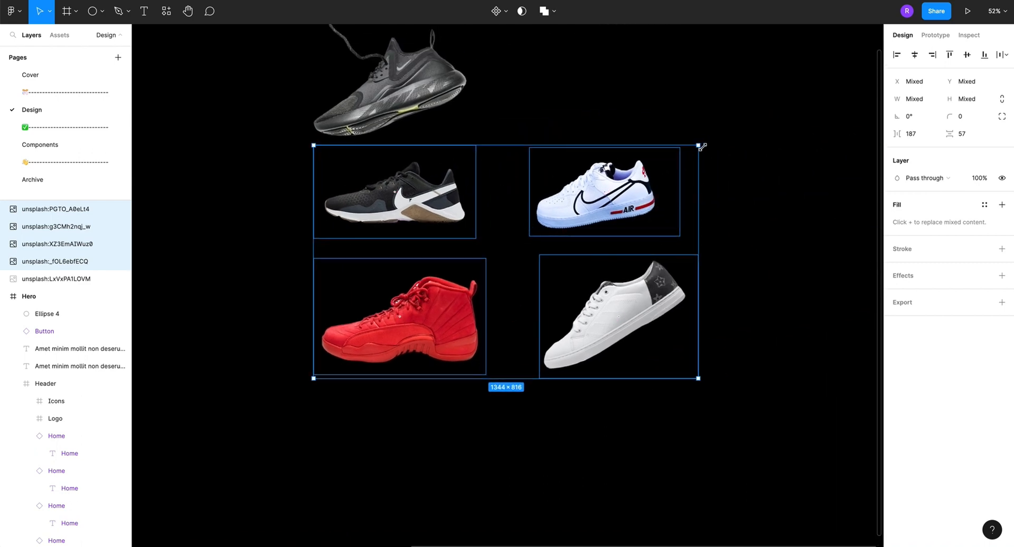
{"action": "left_click_drag", "start_coordinate": [701, 145], "coordinate": [782, 130]}
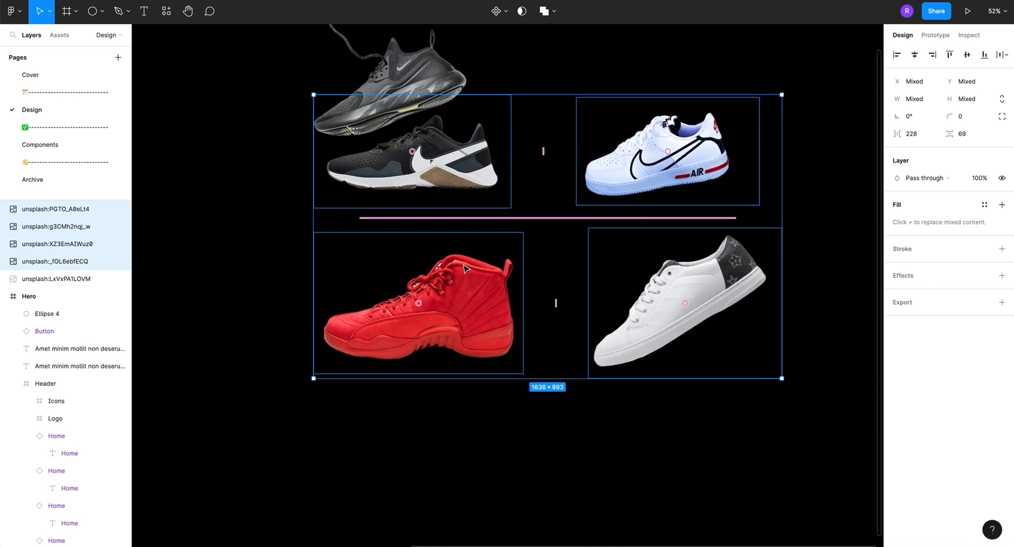
Place the dark laced shoe in the Hero frame at about X 714, Y 202, and move the four-shoe grid above the frame, left-aligned
{"action": "scroll", "coordinate": [465, 270], "scroll_direction": "down", "scroll_amount": 5}
{"action": "left_click", "coordinate": [447, 219]}
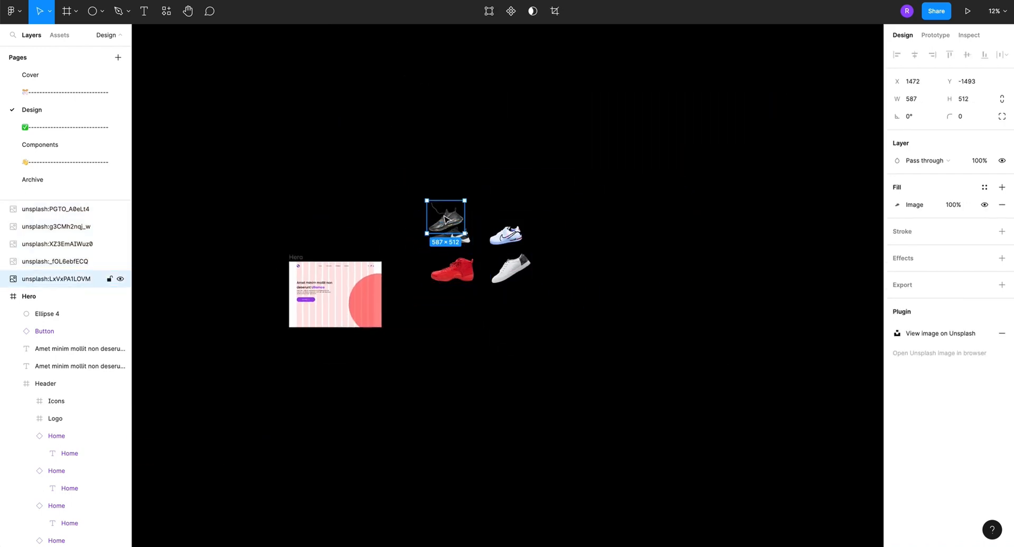
{"action": "left_click_drag", "start_coordinate": [447, 220], "coordinate": [355, 293]}
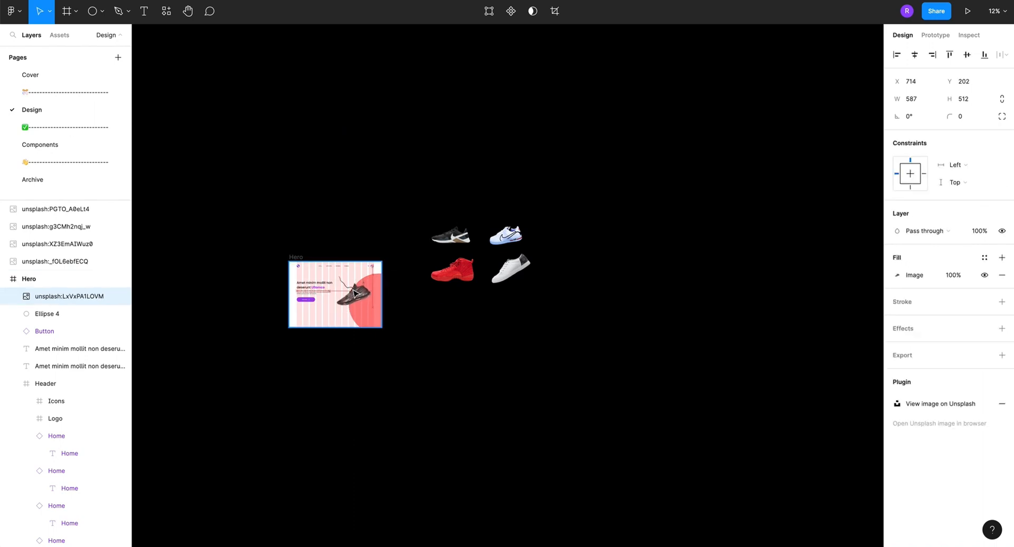
{"action": "left_click_drag", "start_coordinate": [417, 188], "coordinate": [529, 315]}
{"action": "left_click_drag", "start_coordinate": [495, 270], "coordinate": [356, 207]}
Duplicate the Hero frame and replace the copy's shoe with the black-and-white Nike shoe image using Paste to replace
{"action": "left_click", "coordinate": [299, 258]}
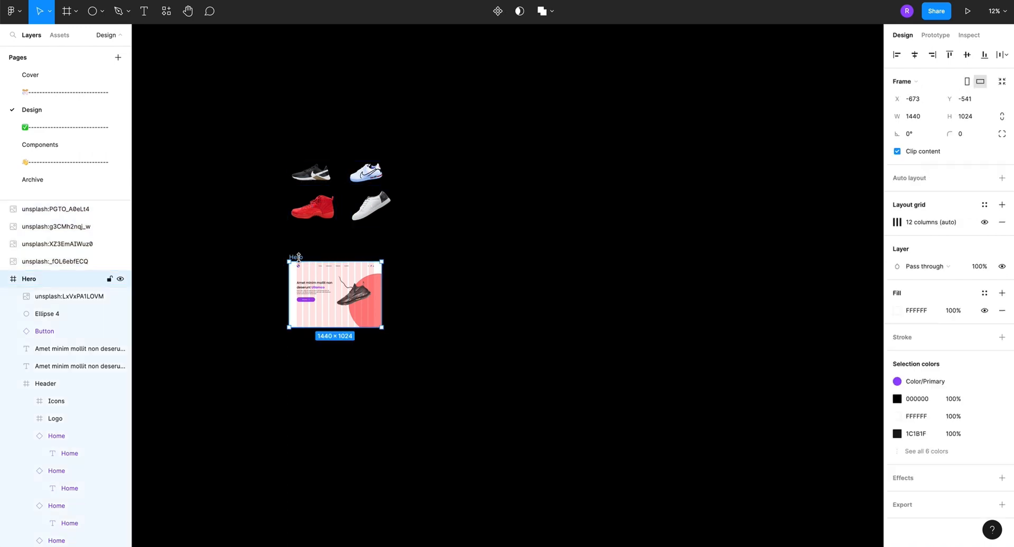
{"action": "key", "text": "ctrl+d"}
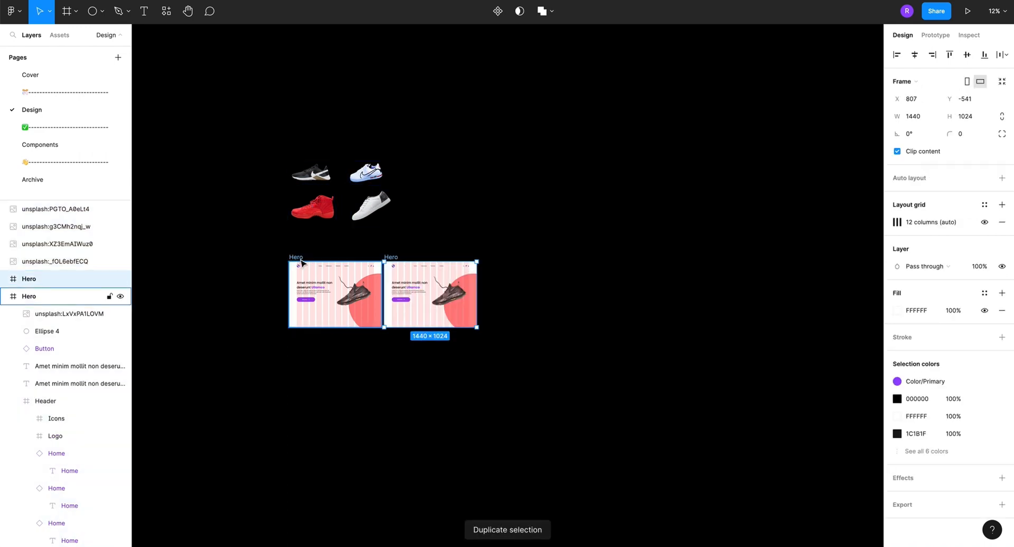
{"action": "left_click", "coordinate": [319, 175]}
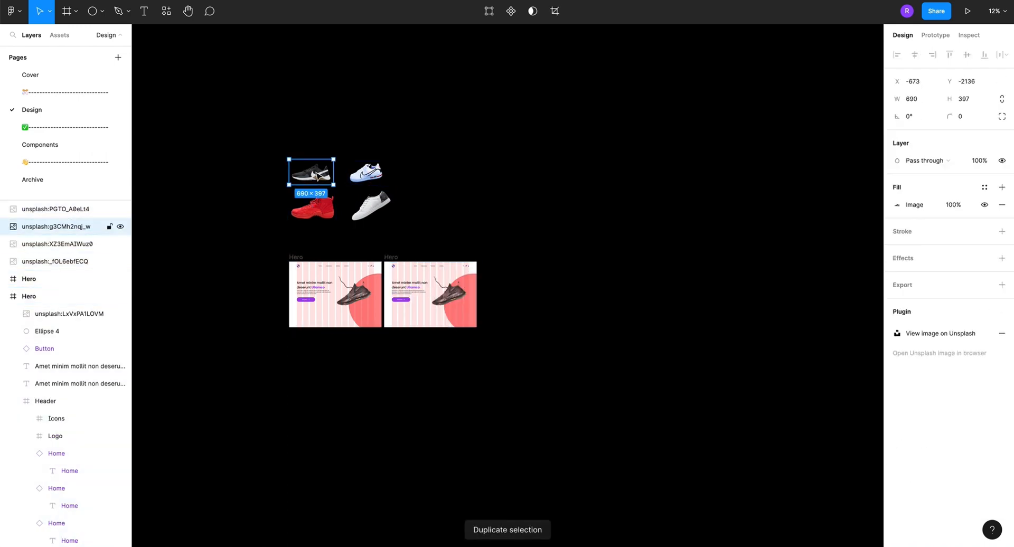
{"action": "scroll", "coordinate": [461, 297], "scroll_direction": "up", "scroll_amount": 5}
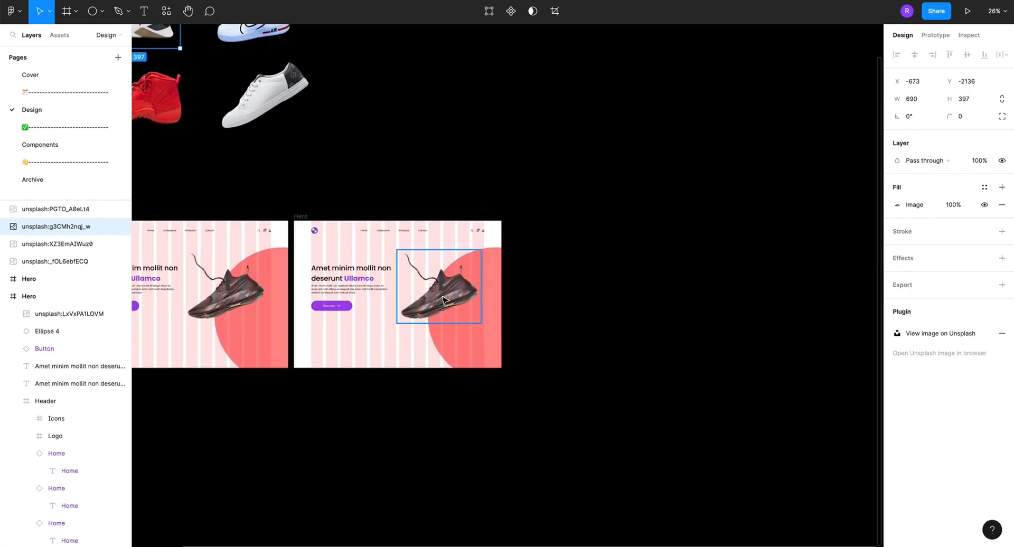
{"action": "left_click", "coordinate": [443, 300]}
{"action": "right_click", "coordinate": [443, 298]}
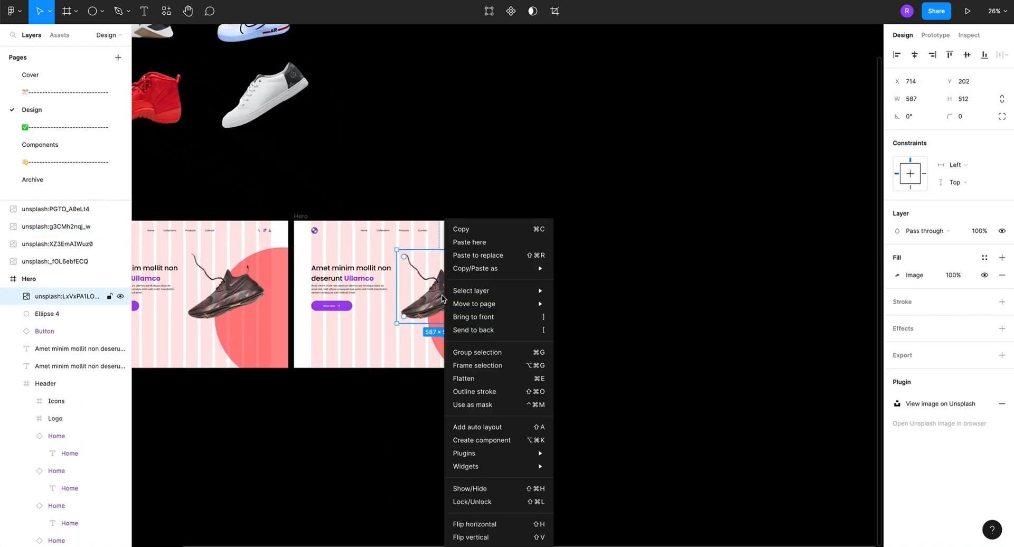
{"action": "left_click", "coordinate": [466, 256]}
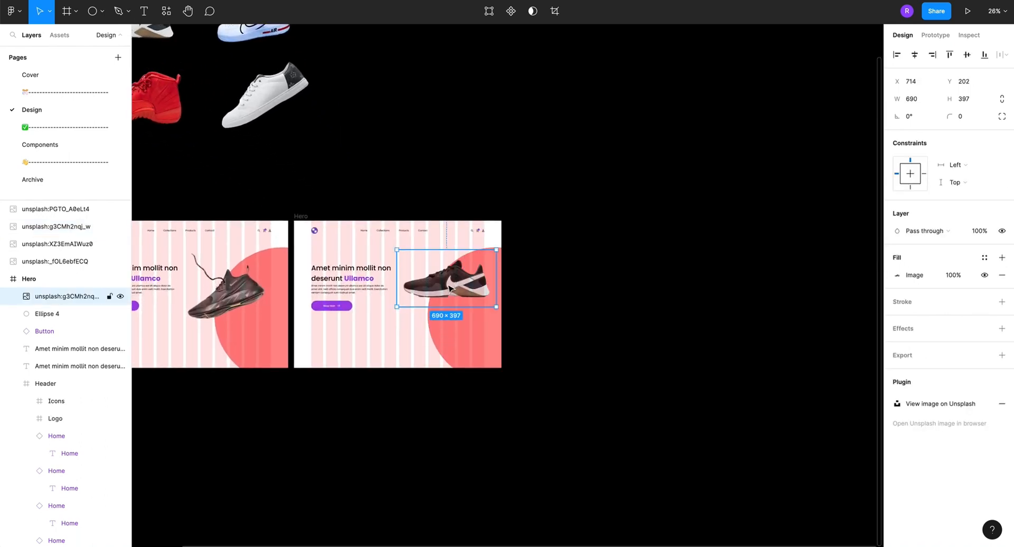
Rotate the black-and-white shoe in the second Hero frame to about 25.37° and position it at about X 614, Y 458
{"action": "left_click_drag", "start_coordinate": [448, 290], "coordinate": [443, 295]}
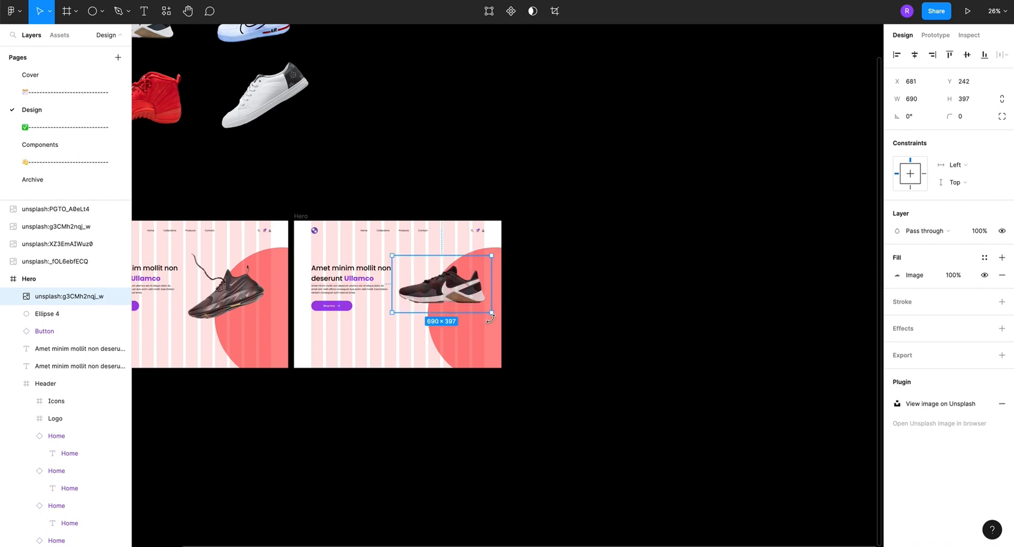
{"action": "scroll", "coordinate": [494, 317], "scroll_direction": "up", "scroll_amount": 5}
{"action": "scroll", "coordinate": [494, 320], "scroll_direction": "down", "scroll_amount": 2}
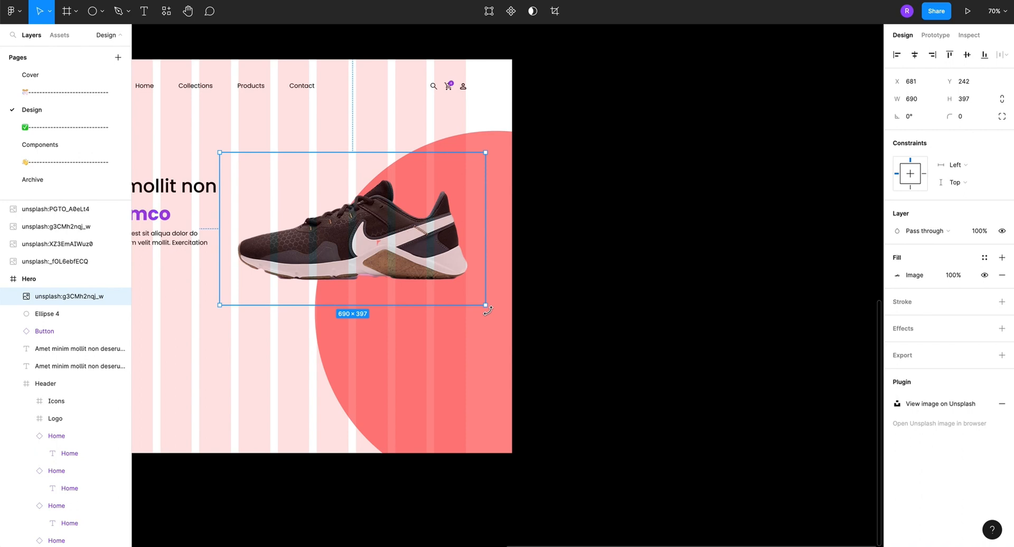
{"action": "left_click_drag", "start_coordinate": [488, 310], "coordinate": [497, 245]}
{"action": "left_click_drag", "start_coordinate": [396, 240], "coordinate": [380, 248]}
Duplicate the second Hero frame to make a third one beside it
{"action": "scroll", "coordinate": [388, 244], "scroll_direction": "down", "scroll_amount": 5}
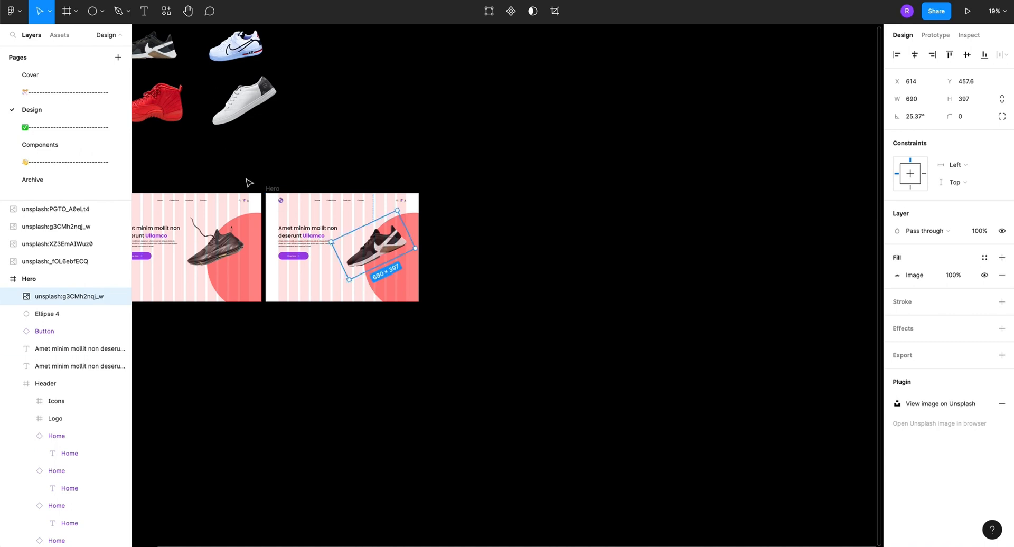
{"action": "left_click", "coordinate": [269, 189]}
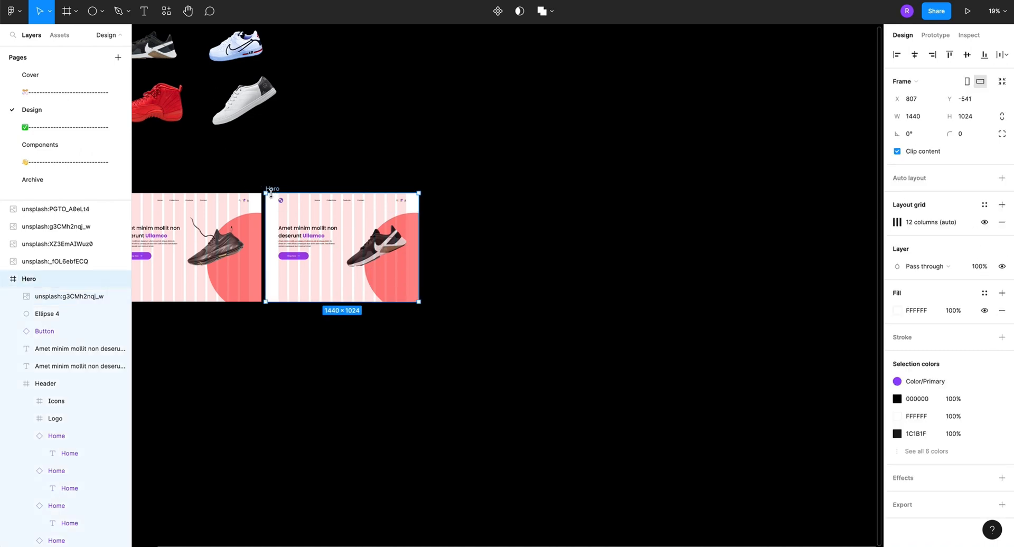
{"action": "key", "text": "ctrl+d"}
{"action": "scroll", "coordinate": [231, 87], "scroll_direction": "up", "scroll_amount": 2}
{"action": "scroll", "coordinate": [231, 86], "scroll_direction": "left", "scroll_amount": 3}
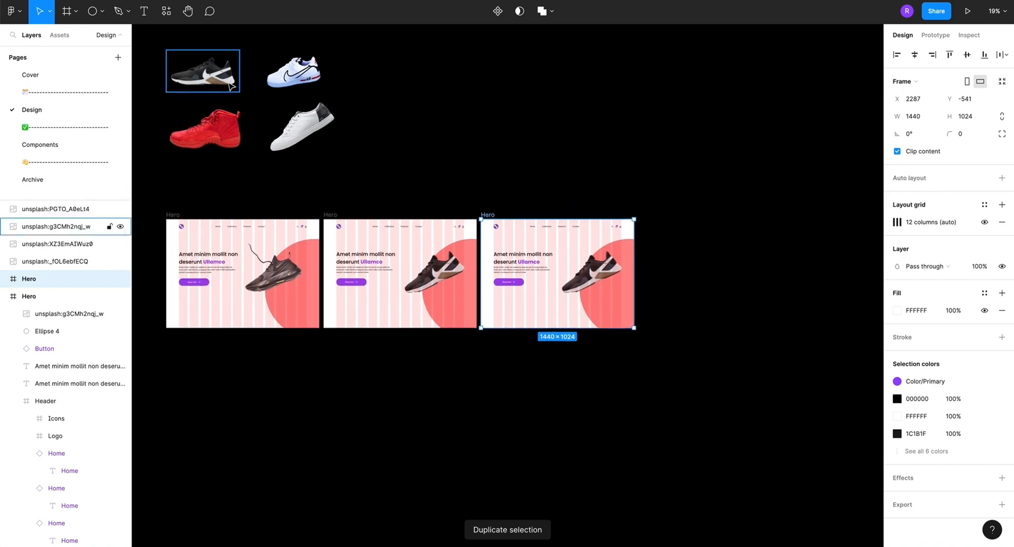
Replace the shoe in the third Hero frame with the red shoe image using Paste to replace
{"action": "scroll", "coordinate": [231, 86], "scroll_direction": "down", "scroll_amount": 1}
{"action": "left_click", "coordinate": [231, 136]}
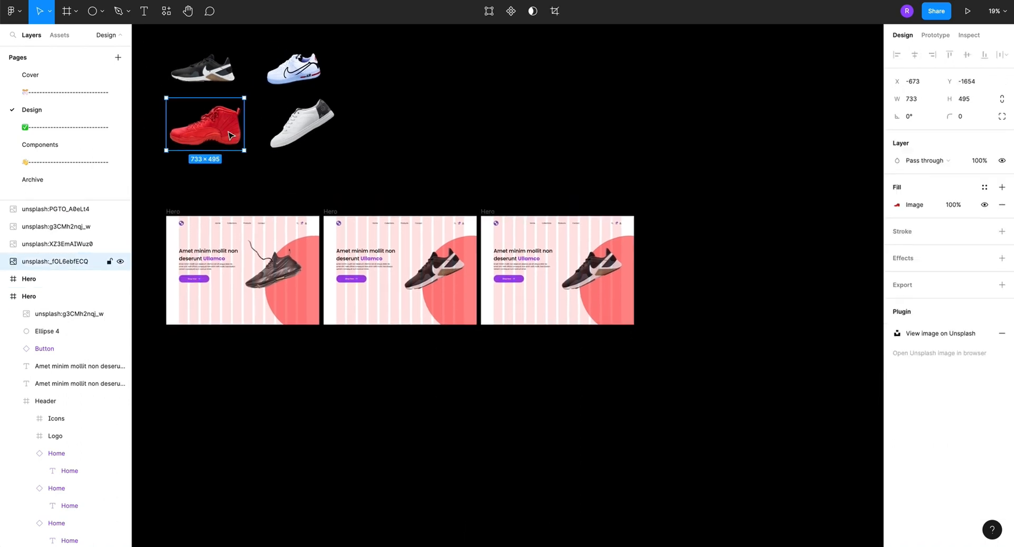
{"action": "left_click", "coordinate": [593, 267]}
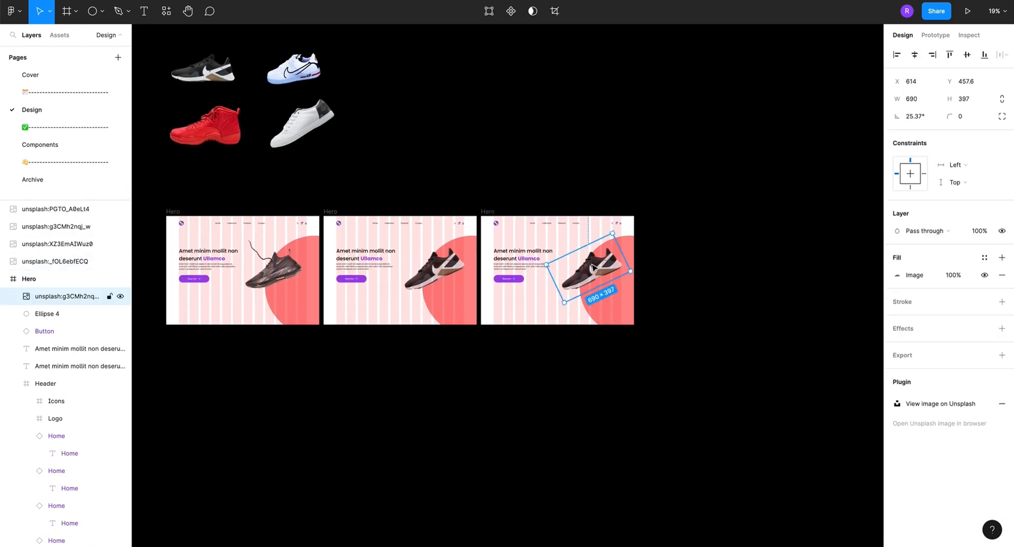
{"action": "right_click", "coordinate": [595, 264]}
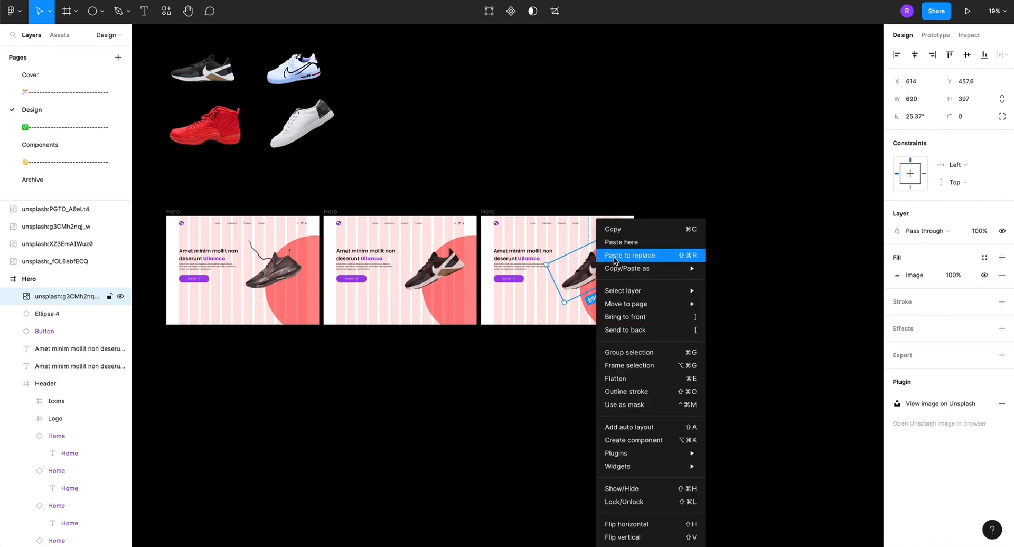
{"action": "left_click", "coordinate": [615, 255]}
Fit the red shoe over the third Hero frame's circle at about 600 × 405, rotated about 22.97°, near X 663, Y 388
{"action": "scroll", "coordinate": [609, 265], "scroll_direction": "up", "scroll_amount": 1}
{"action": "scroll", "coordinate": [610, 267], "scroll_direction": "up", "scroll_amount": 5}
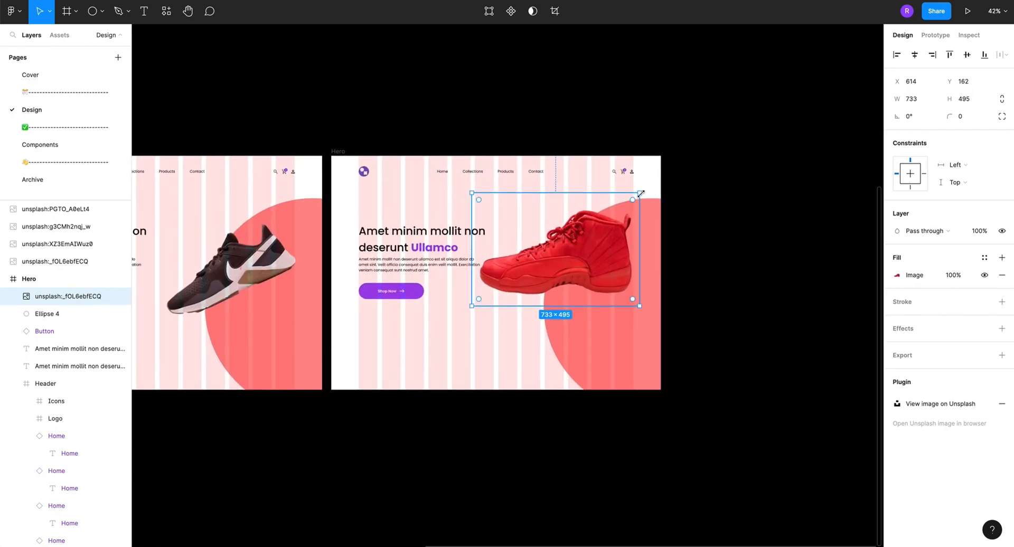
{"action": "left_click_drag", "start_coordinate": [640, 193], "coordinate": [609, 213]}
{"action": "left_click_drag", "start_coordinate": [613, 308], "coordinate": [623, 274]}
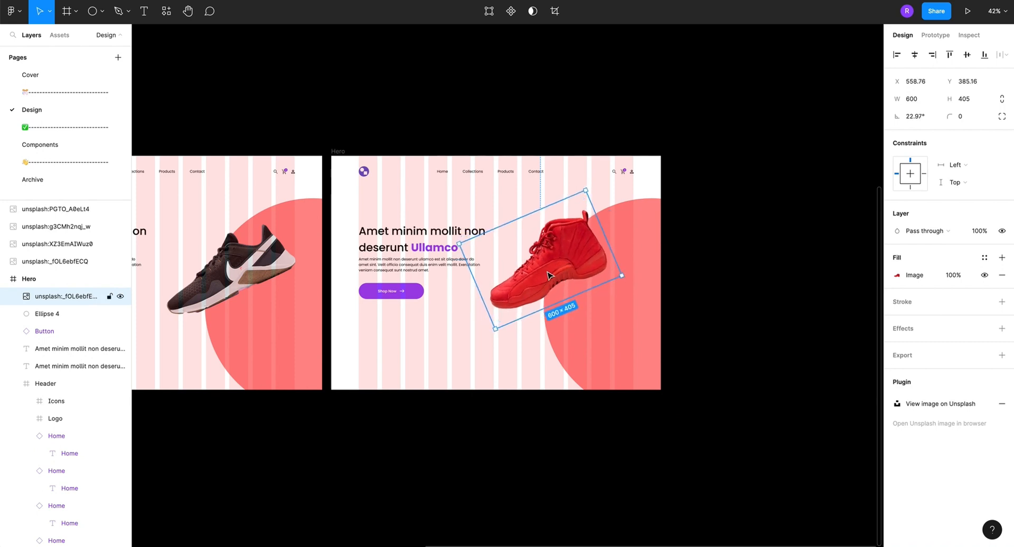
{"action": "left_click_drag", "start_coordinate": [553, 275], "coordinate": [571, 278]}
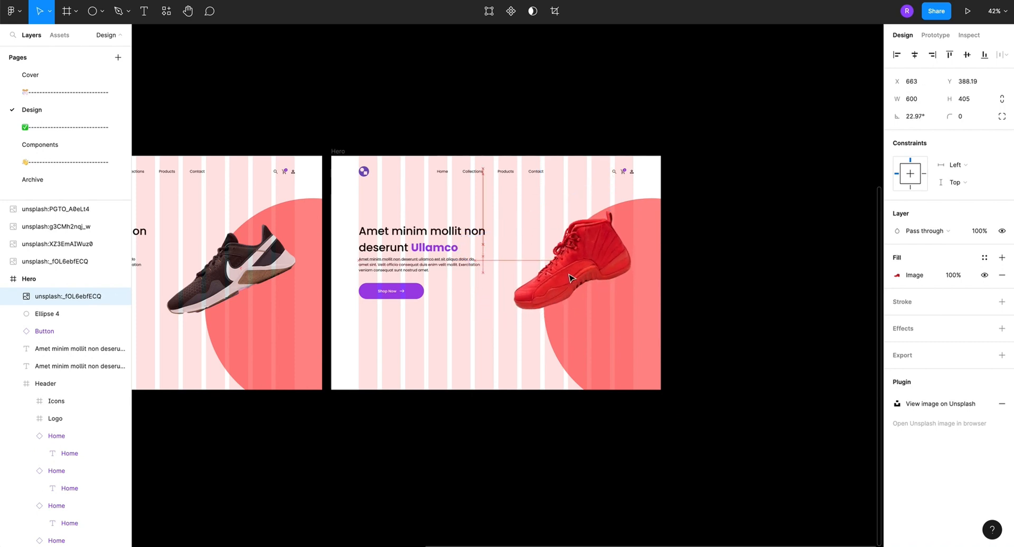
Copy the blue-and-white shoe image and duplicate the third Hero frame to make a fourth one beside it
{"action": "scroll", "coordinate": [569, 280], "scroll_direction": "down", "scroll_amount": 5}
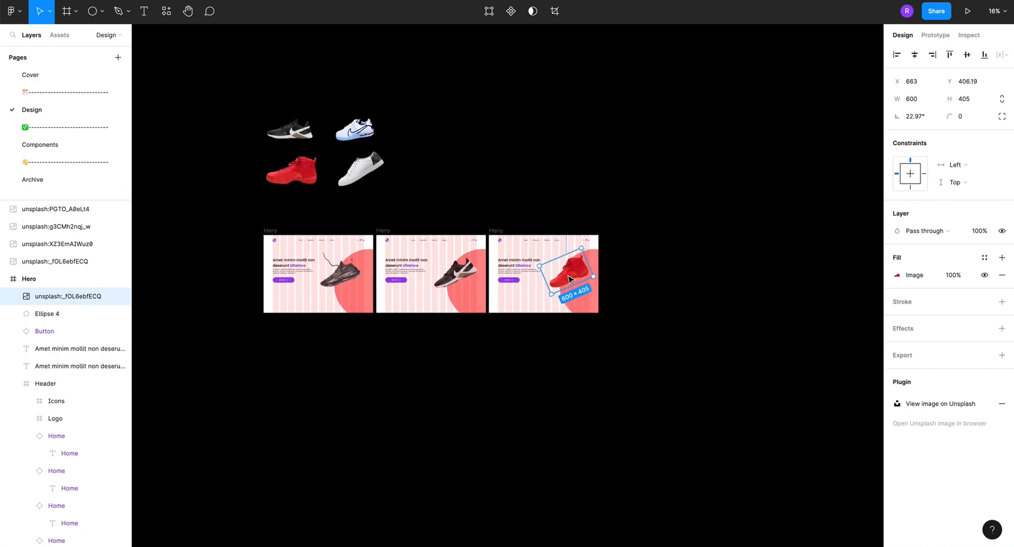
{"action": "left_click", "coordinate": [415, 176]}
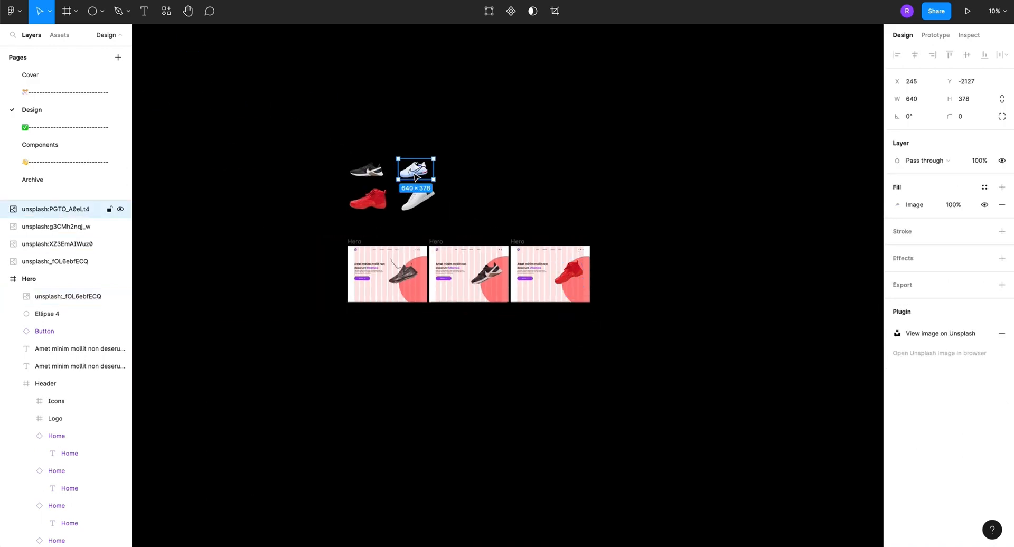
{"action": "left_click", "coordinate": [517, 242]}
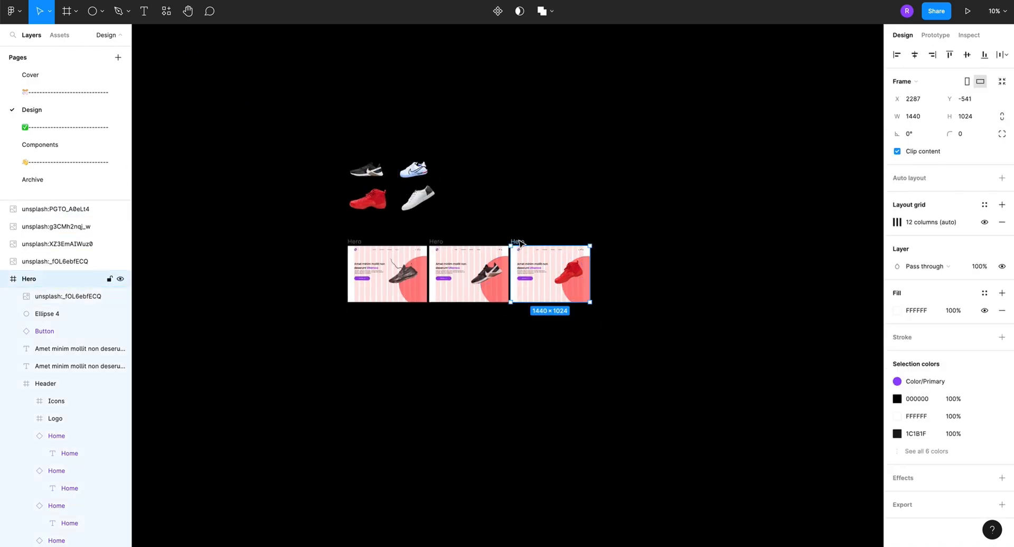
{"action": "key", "text": "ctrl+d"}
Replace the red shoe in the fourth Hero frame with the copied blue-and-white shoe using Paste to replace
{"action": "scroll", "coordinate": [636, 278], "scroll_direction": "up", "scroll_amount": 10}
{"action": "left_click", "coordinate": [661, 278]}
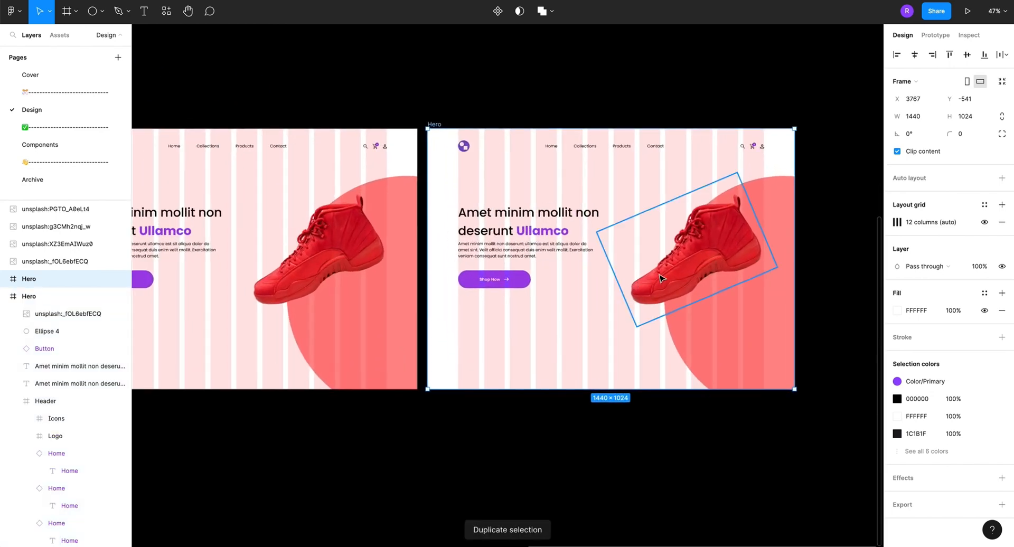
{"action": "scroll", "coordinate": [660, 278], "scroll_direction": "right", "scroll_amount": 3}
{"action": "right_click", "coordinate": [636, 264]}
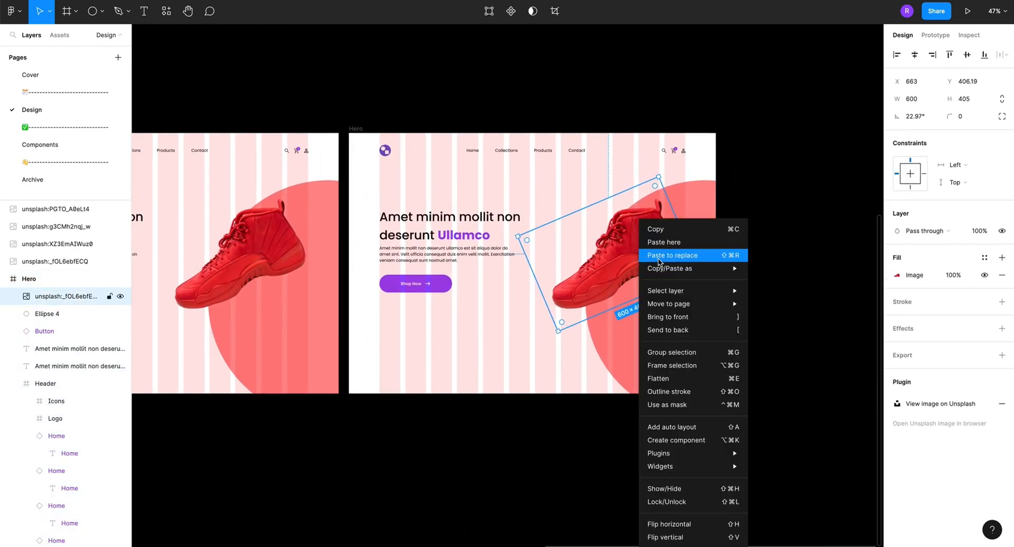
{"action": "left_click", "coordinate": [627, 267]}
Rotate the blue-and-white shoe in the fourth Hero frame to about 23.83° and position it near X 690, Y 415
{"action": "left_click_drag", "start_coordinate": [604, 244], "coordinate": [617, 272]}
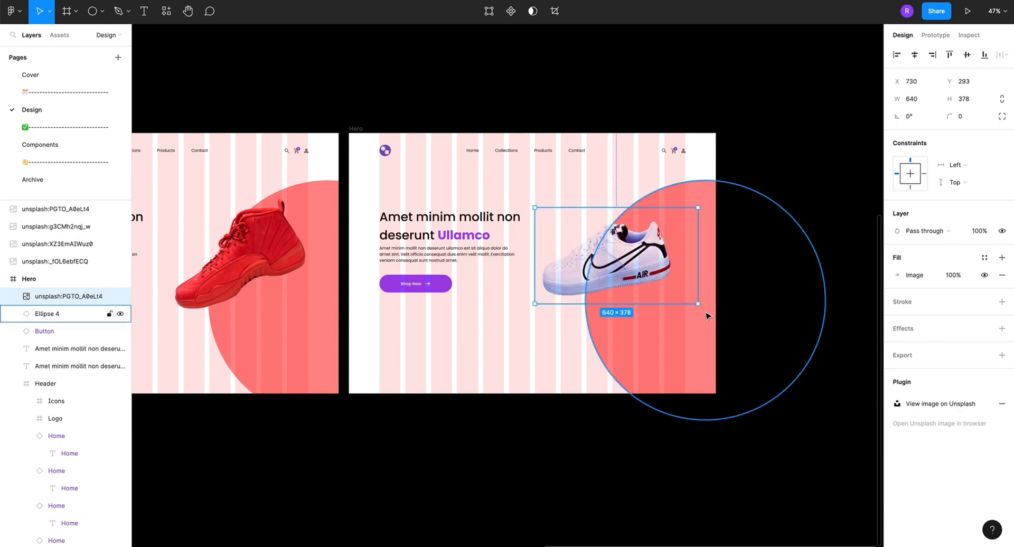
{"action": "left_click_drag", "start_coordinate": [700, 311], "coordinate": [714, 272]}
{"action": "left_click_drag", "start_coordinate": [586, 275], "coordinate": [588, 274]}
Delete the four loose shoe images above the row of Hero frames
{"action": "scroll", "coordinate": [558, 255], "scroll_direction": "down", "scroll_amount": 10}
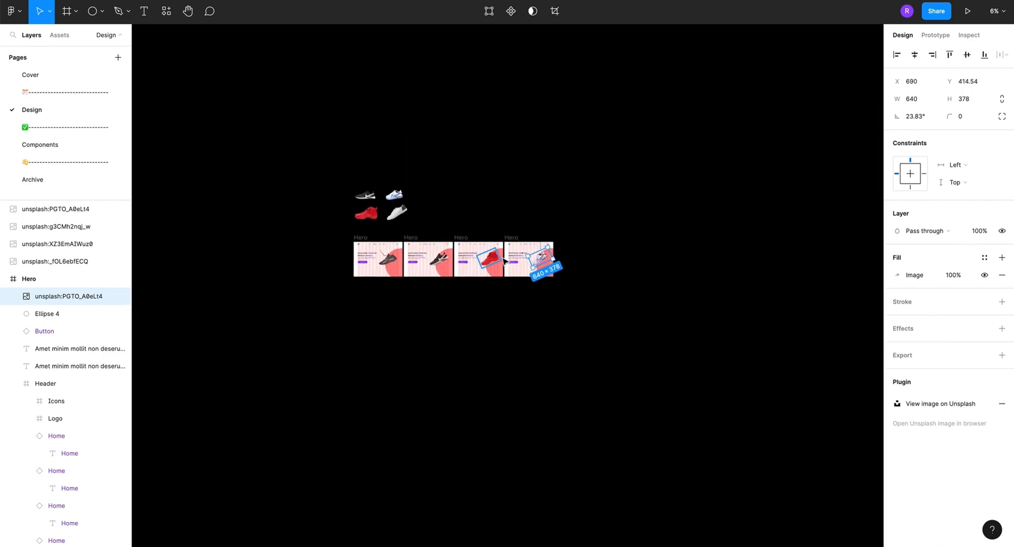
{"action": "scroll", "coordinate": [506, 256], "scroll_direction": "up", "scroll_amount": 3}
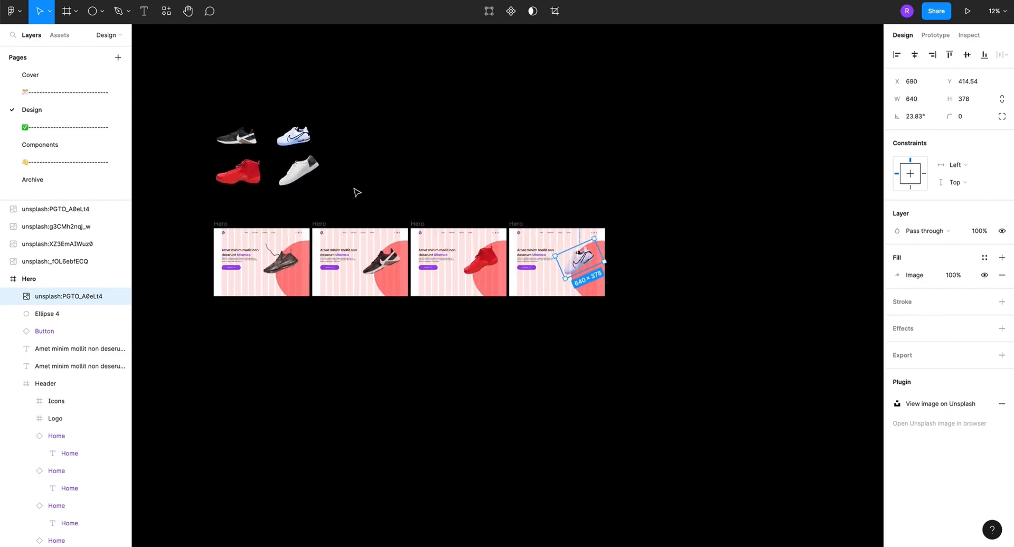
{"action": "left_click", "coordinate": [197, 123]}
{"action": "left_click_drag", "start_coordinate": [197, 123], "coordinate": [325, 204]}
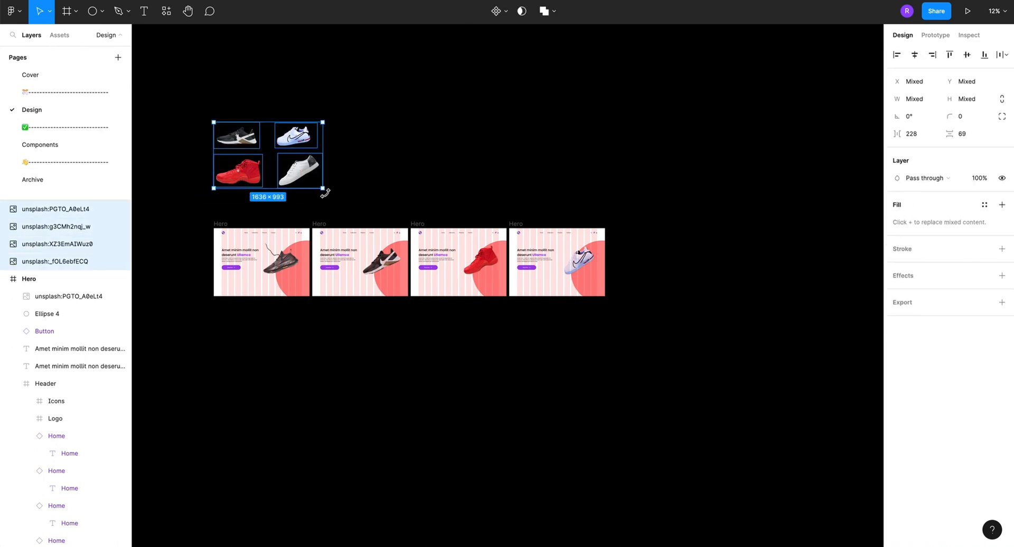
{"action": "key", "text": "Delete"}
Fill the circle in the first Hero frame with the grey 6F7072 sampled from its shoe
{"action": "scroll", "coordinate": [350, 235], "scroll_direction": "up", "scroll_amount": 5}
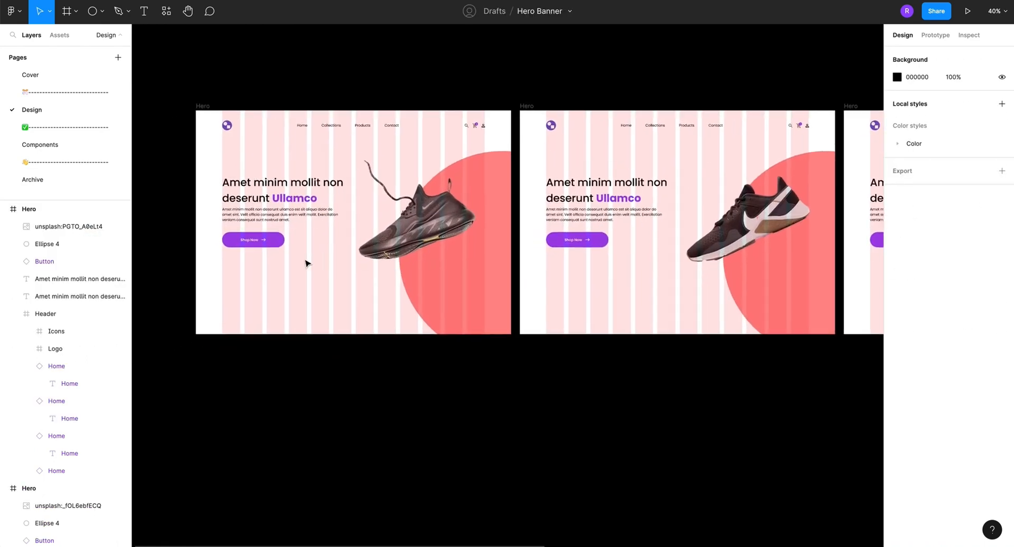
{"action": "scroll", "coordinate": [345, 247], "scroll_direction": "up", "scroll_amount": 2}
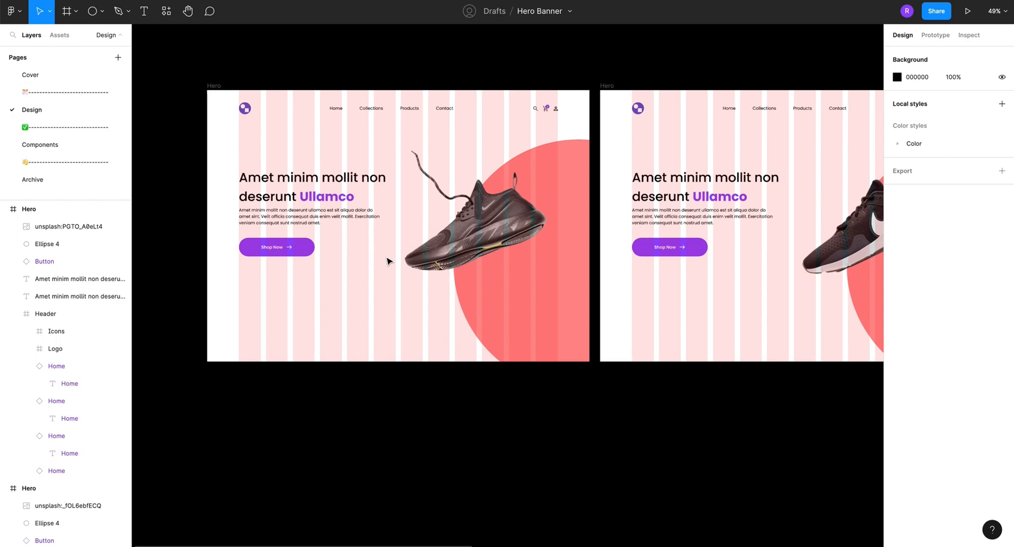
{"action": "left_click", "coordinate": [523, 228]}
{"action": "left_click", "coordinate": [562, 230]}
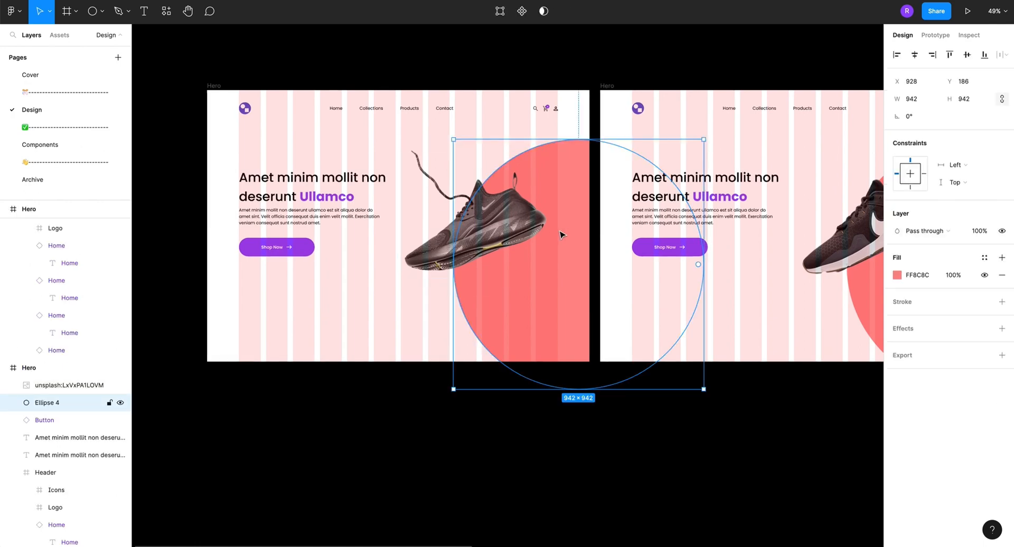
{"action": "scroll", "coordinate": [516, 259], "scroll_direction": "up", "scroll_amount": 5}
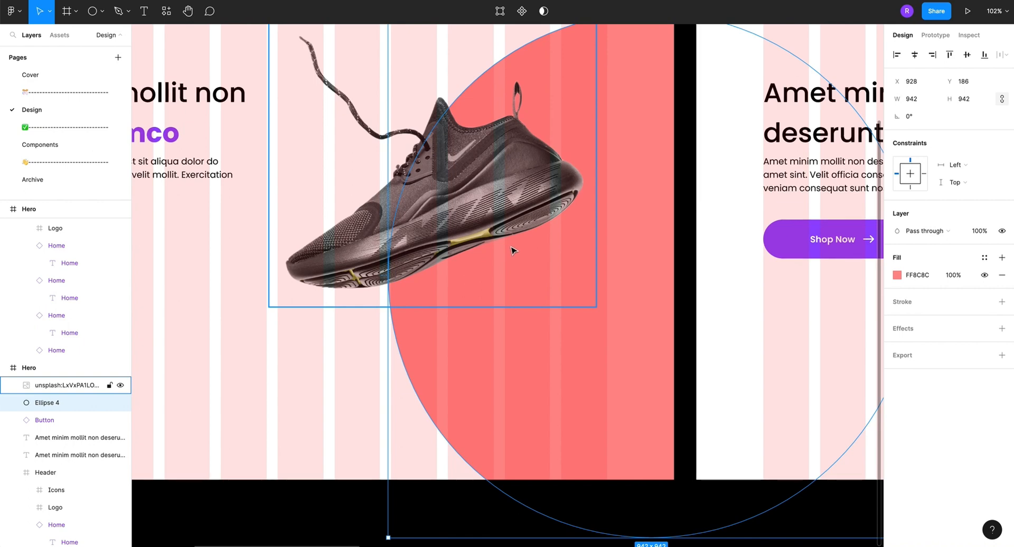
{"action": "left_click", "coordinate": [896, 275]}
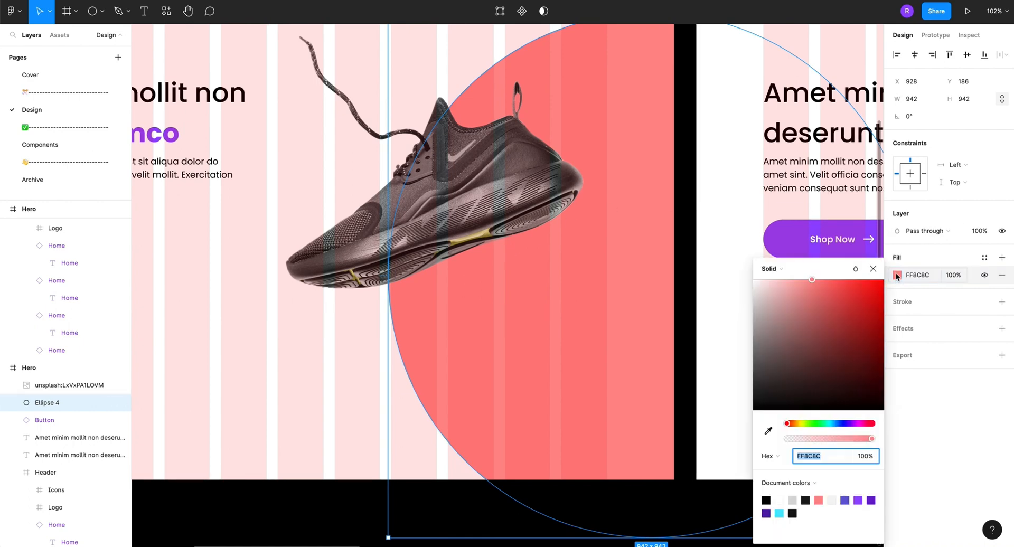
{"action": "left_click", "coordinate": [769, 432]}
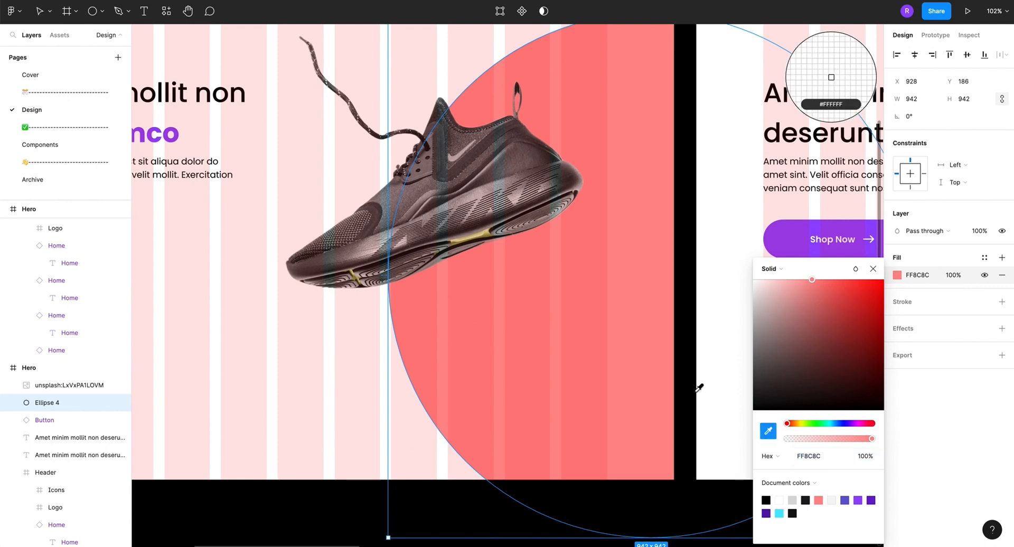
{"action": "left_click", "coordinate": [429, 194]}
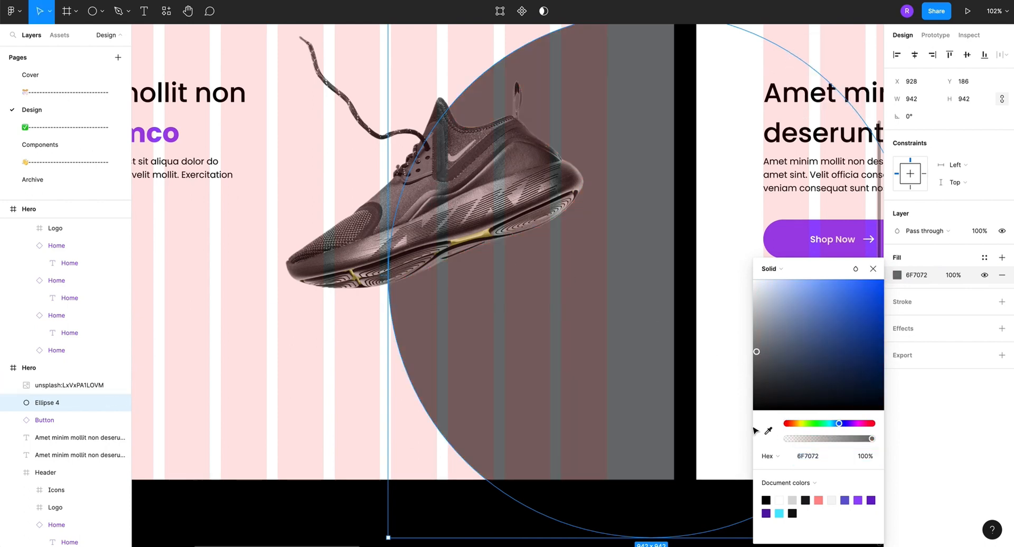
Refill the first Hero frame's circle with the olive 9EA45A sampled from the yellow accent on the shoe's sole
{"action": "left_click", "coordinate": [769, 433]}
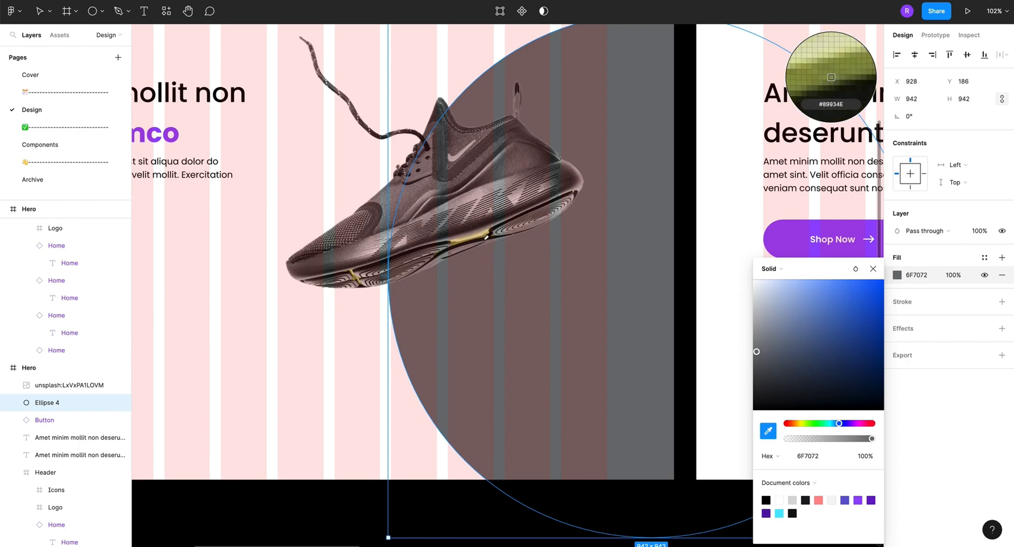
{"action": "scroll", "coordinate": [485, 232], "scroll_direction": "up", "scroll_amount": 10}
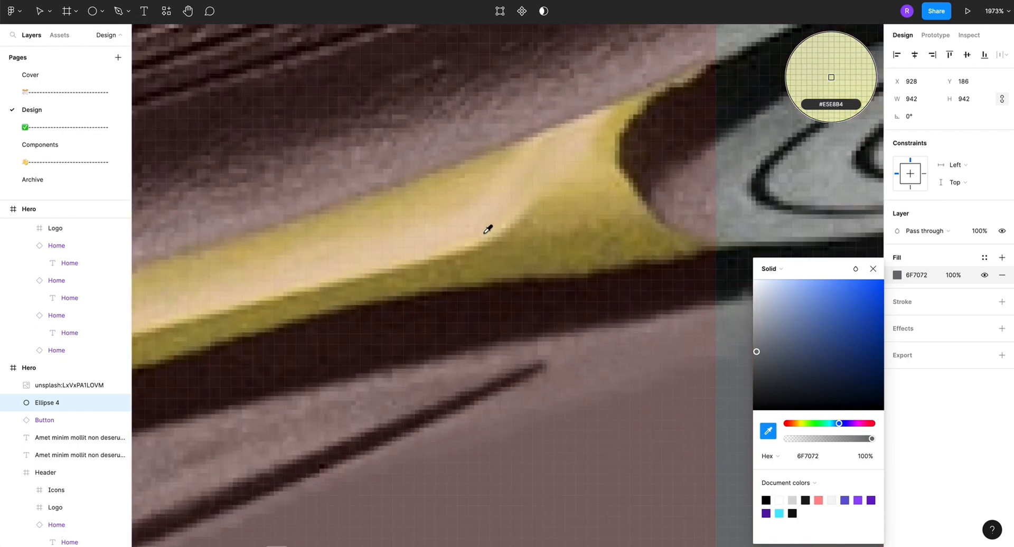
{"action": "scroll", "coordinate": [490, 218], "scroll_direction": "down", "scroll_amount": 7}
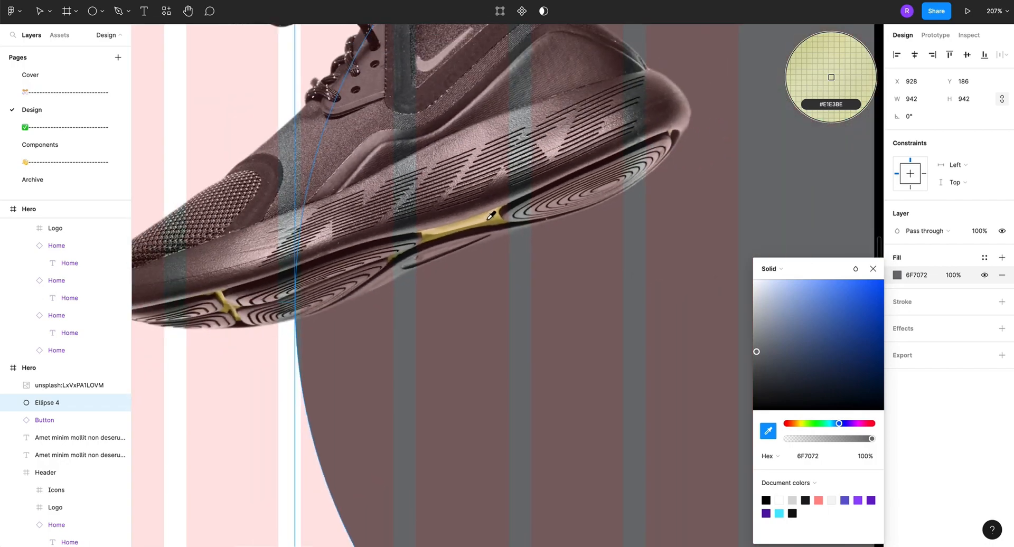
{"action": "left_click", "coordinate": [491, 224]}
{"action": "scroll", "coordinate": [491, 224], "scroll_direction": "down", "scroll_amount": 5}
{"action": "scroll", "coordinate": [489, 229], "scroll_direction": "up", "scroll_amount": 7}
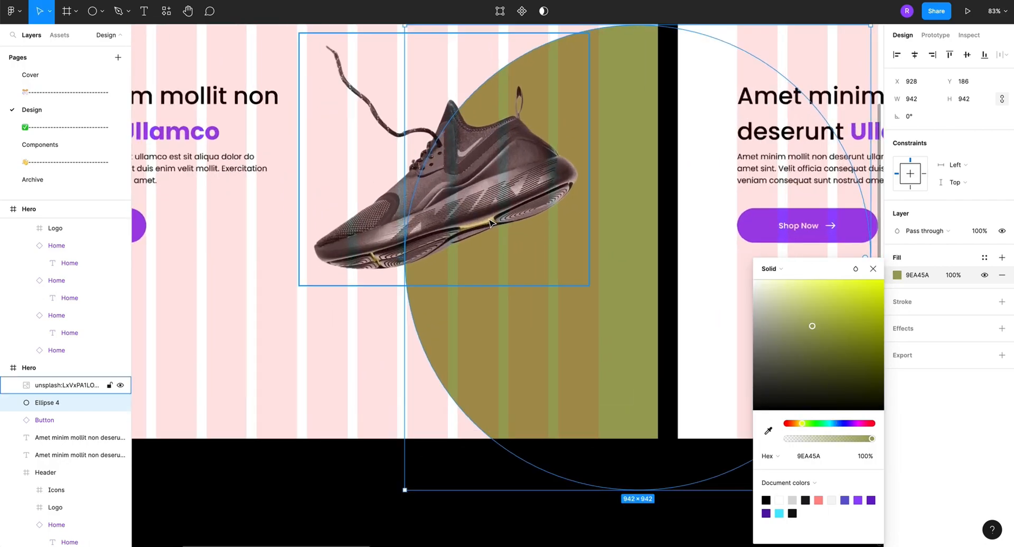
{"action": "scroll", "coordinate": [487, 233], "scroll_direction": "up", "scroll_amount": 5}
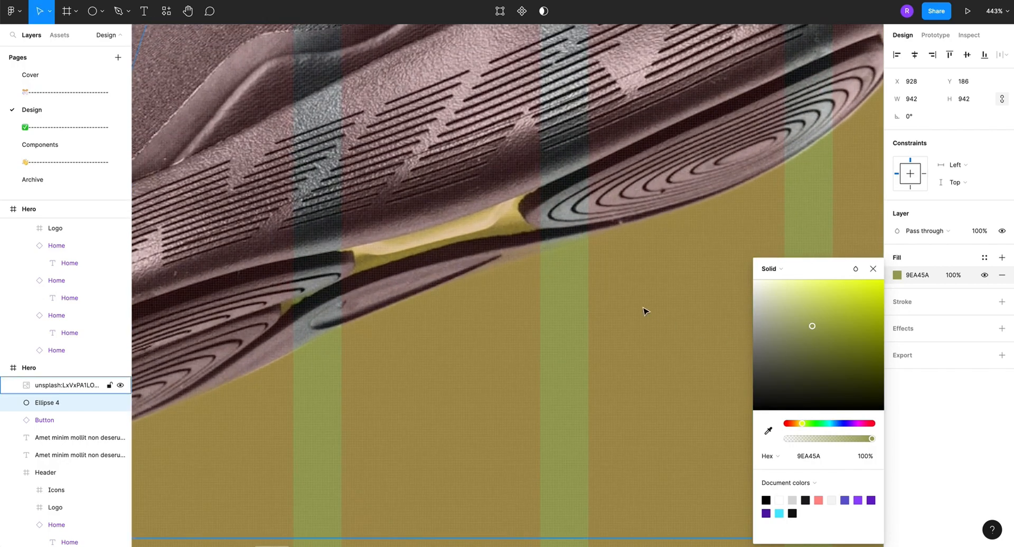
Brighten the first Hero frame's circle fill to the yellow E8F367 and preview the frame in presentation mode
{"action": "scroll", "coordinate": [616, 294], "scroll_direction": "down", "scroll_amount": 10}
{"action": "scroll", "coordinate": [614, 295], "scroll_direction": "right", "scroll_amount": 2}
{"action": "scroll", "coordinate": [613, 295], "scroll_direction": "down", "scroll_amount": 1}
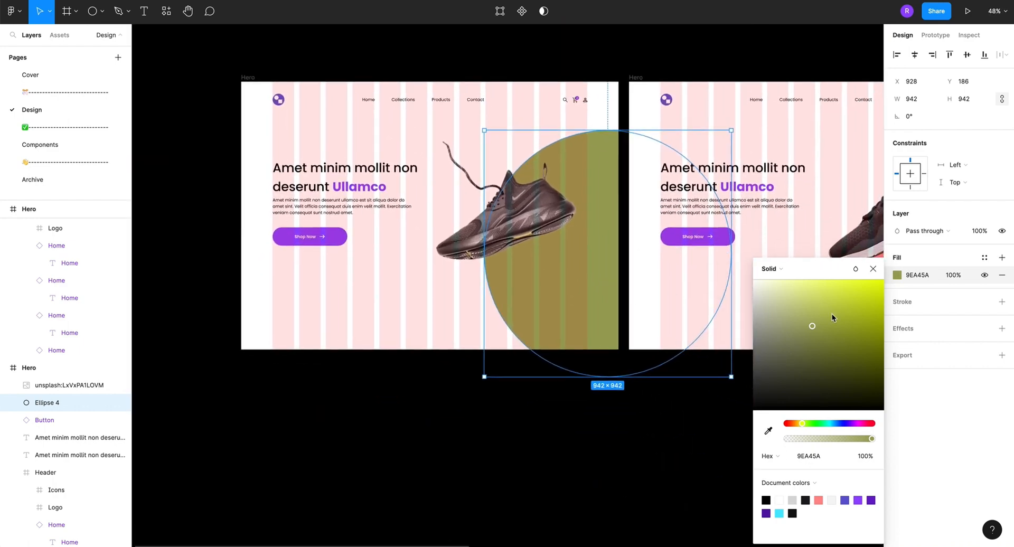
{"action": "left_click_drag", "start_coordinate": [832, 316], "coordinate": [829, 288]}
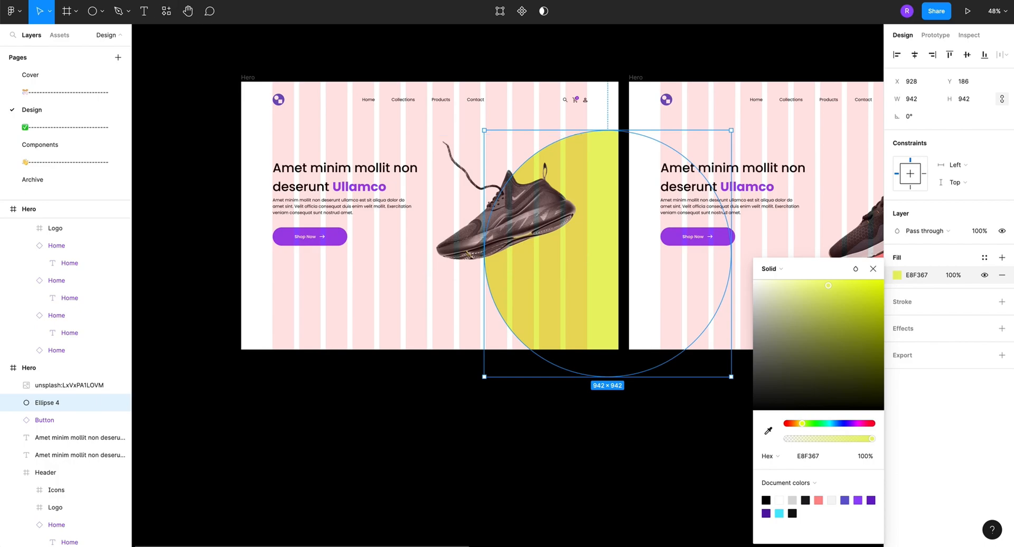
{"action": "left_click", "coordinate": [968, 11]}
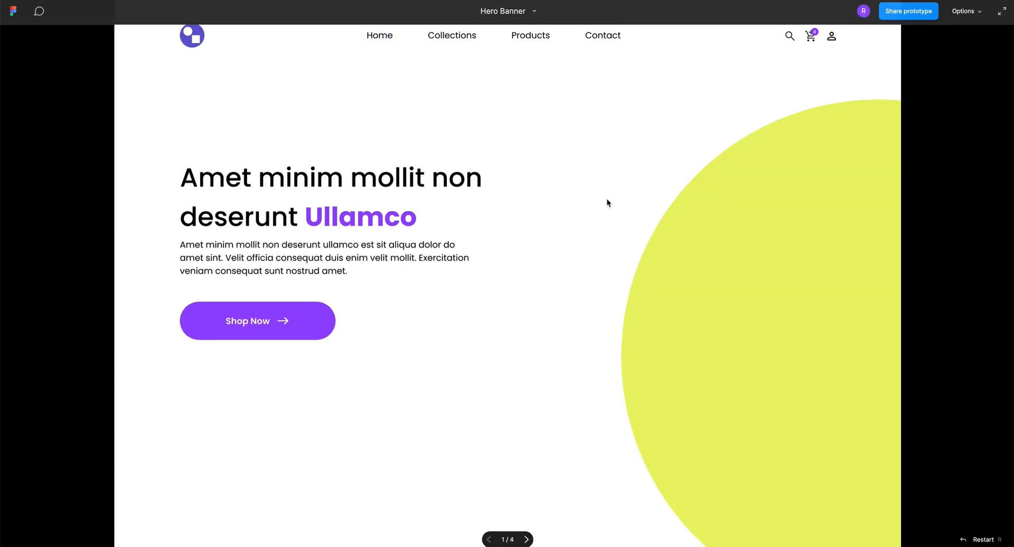
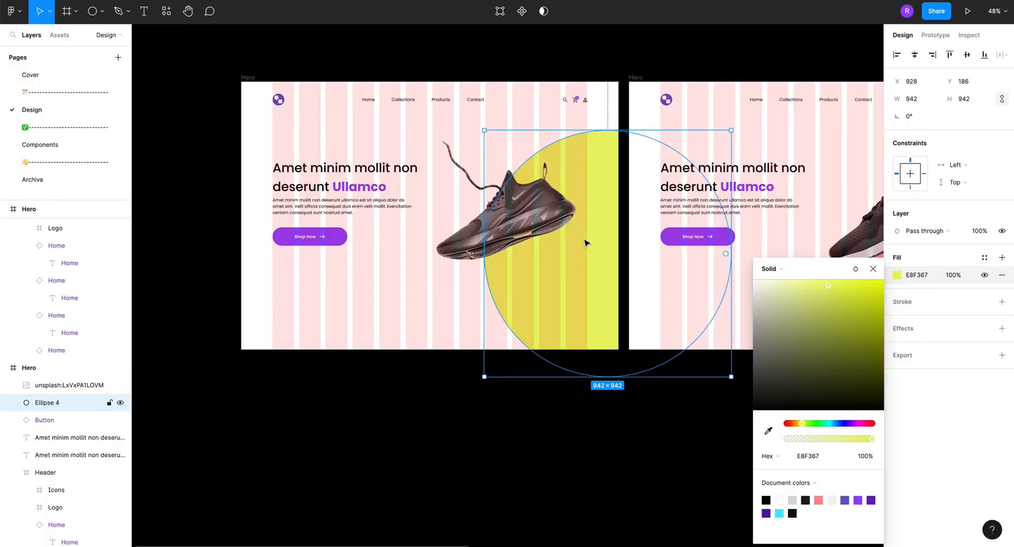
Fill the circle in the second Hero frame with the brown 947B5D sampled from its shoe's sole
{"action": "scroll", "coordinate": [576, 235], "scroll_direction": "down", "scroll_amount": 5}
{"action": "scroll", "coordinate": [518, 233], "scroll_direction": "right", "scroll_amount": 5}
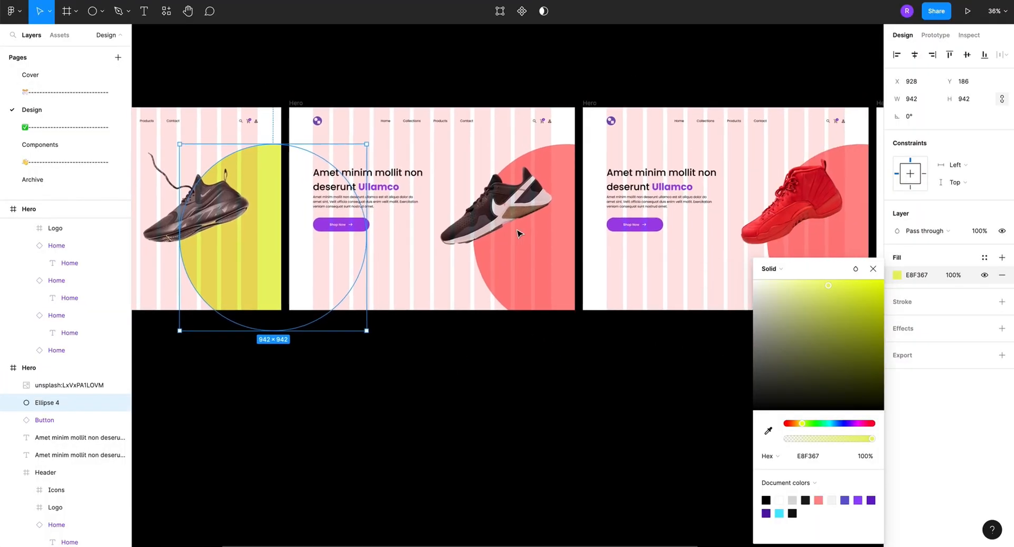
{"action": "scroll", "coordinate": [516, 231], "scroll_direction": "up", "scroll_amount": 10}
{"action": "left_click", "coordinate": [502, 197]}
{"action": "left_click", "coordinate": [641, 256]}
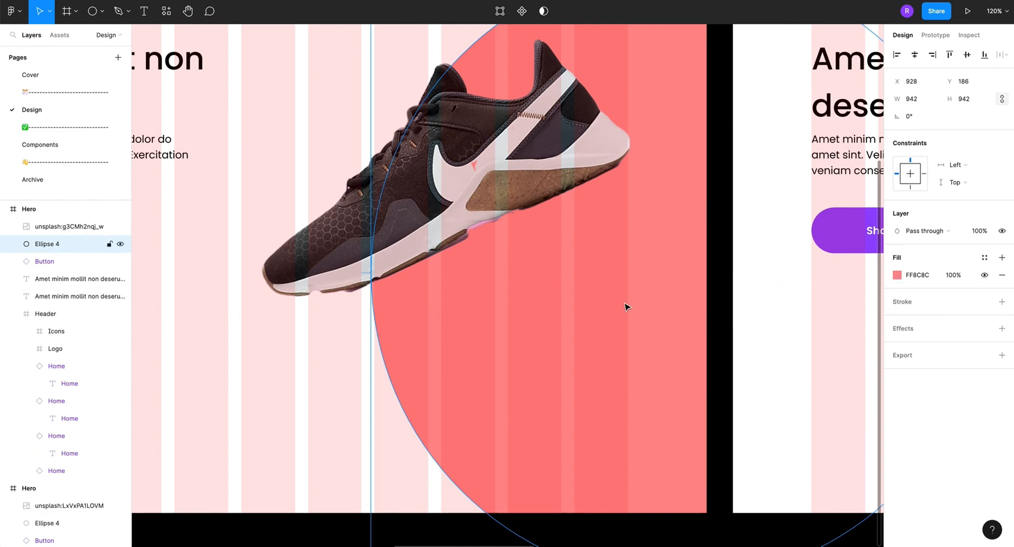
{"action": "key", "text": "i"}
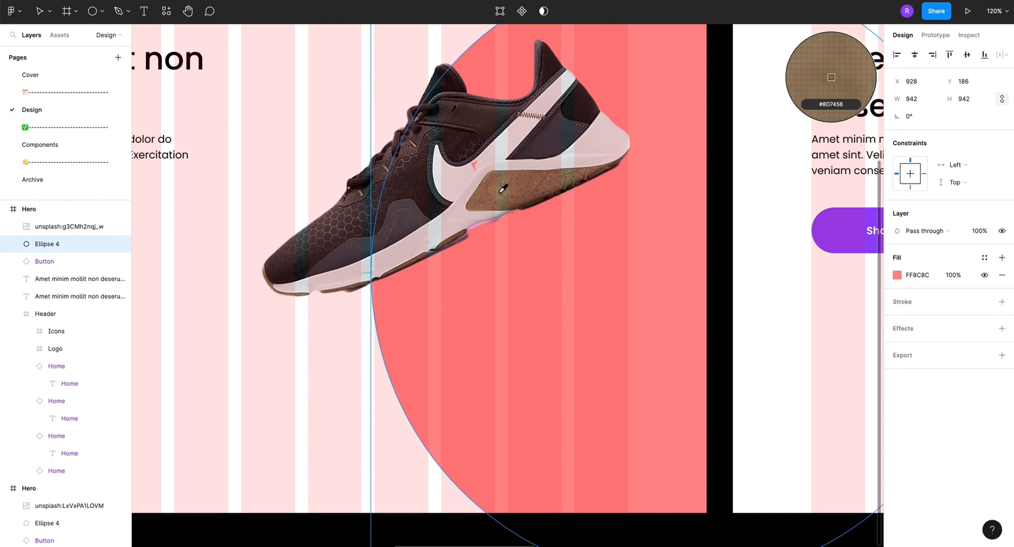
{"action": "left_click", "coordinate": [501, 196]}
{"action": "scroll", "coordinate": [533, 155], "scroll_direction": "down", "scroll_amount": 5}
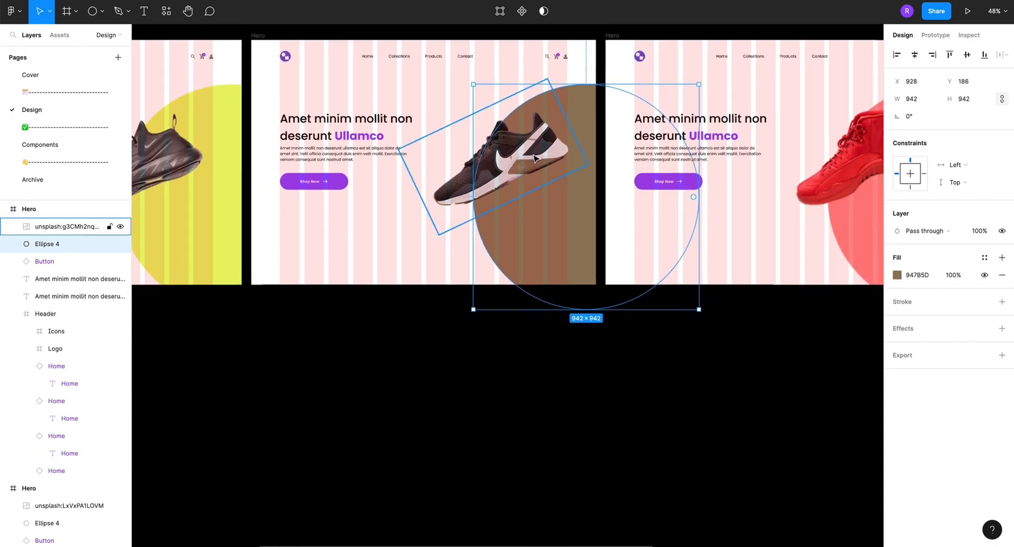
Try shoe-sampled fills 38424B, 9C8565 and E1E2E4 on the second Hero frame's circle
{"action": "scroll", "coordinate": [533, 158], "scroll_direction": "up", "scroll_amount": 6}
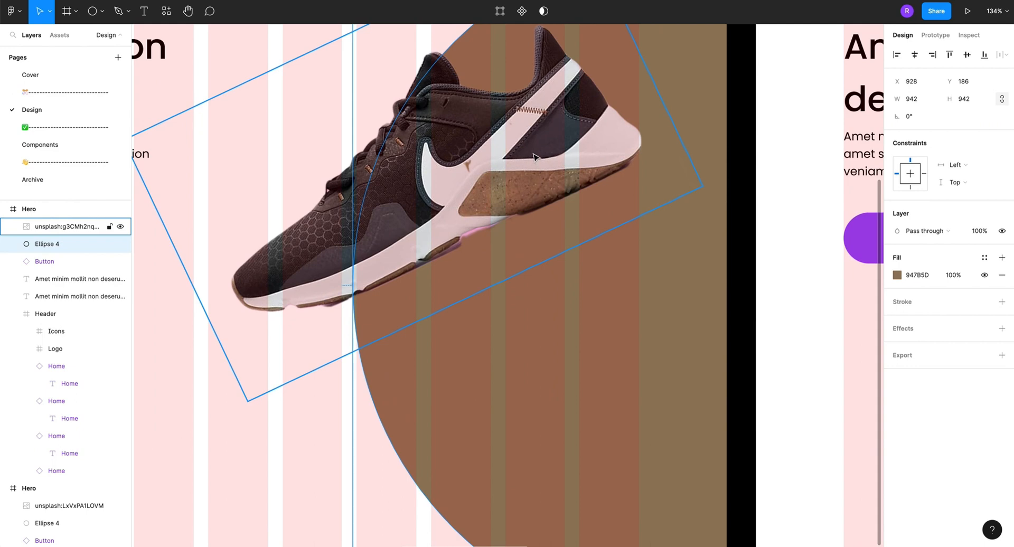
{"action": "key", "text": "i"}
{"action": "left_click", "coordinate": [565, 141]}
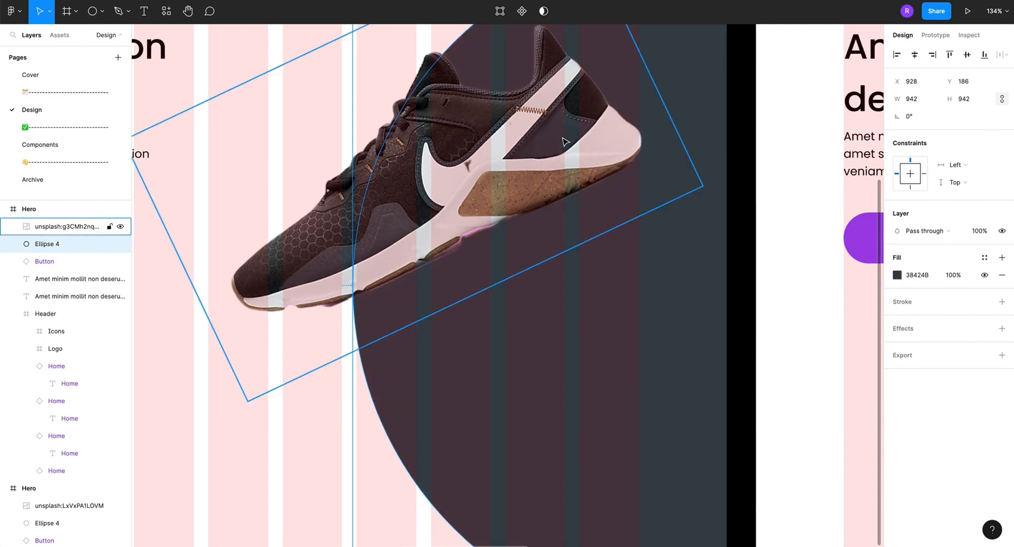
{"action": "key", "text": "i"}
{"action": "left_click", "coordinate": [510, 196]}
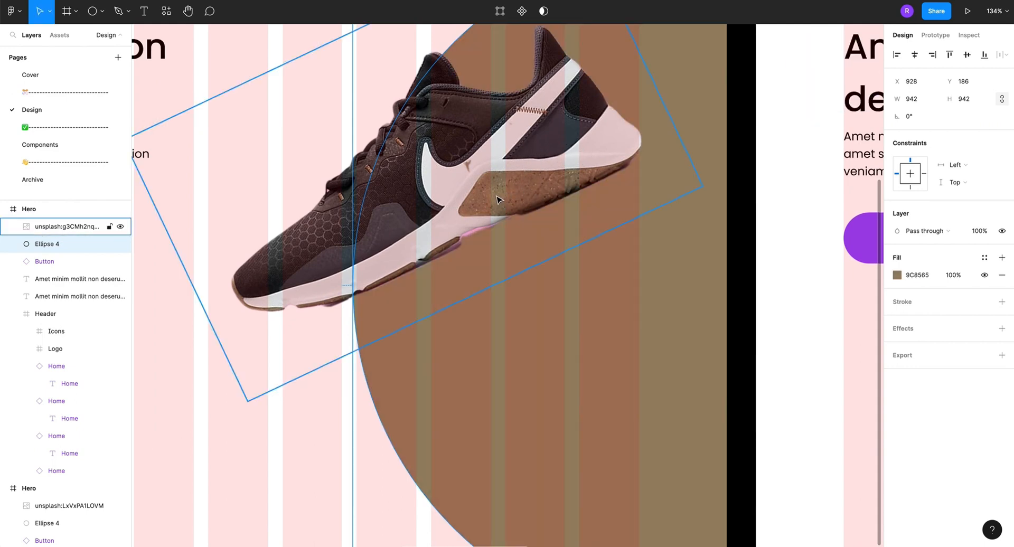
{"action": "key", "text": "i"}
{"action": "left_click", "coordinate": [458, 172]}
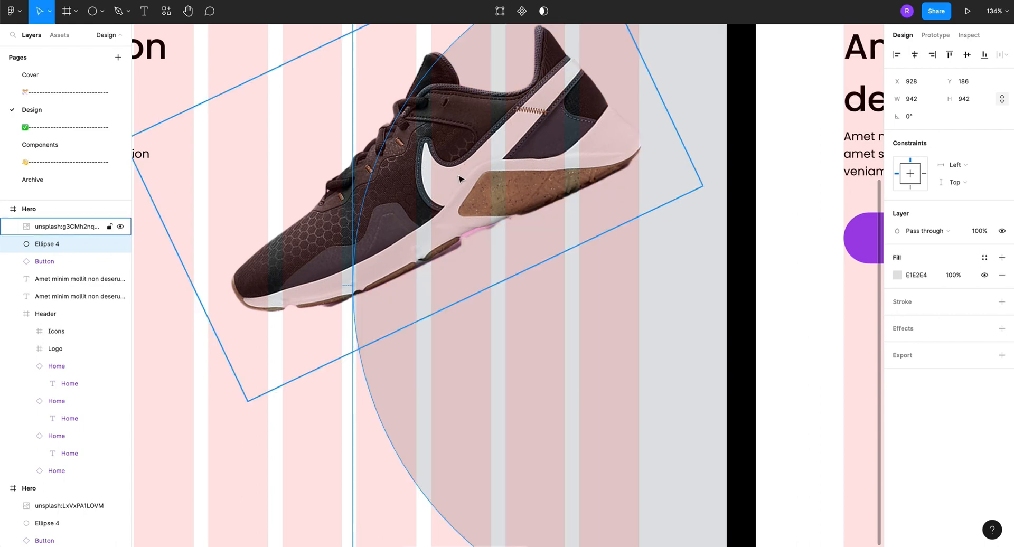
Fill the second Hero frame's circle with the near-black 151618 sampled from the shoe's dark upper
{"action": "key", "text": "i"}
{"action": "left_click", "coordinate": [454, 143]}
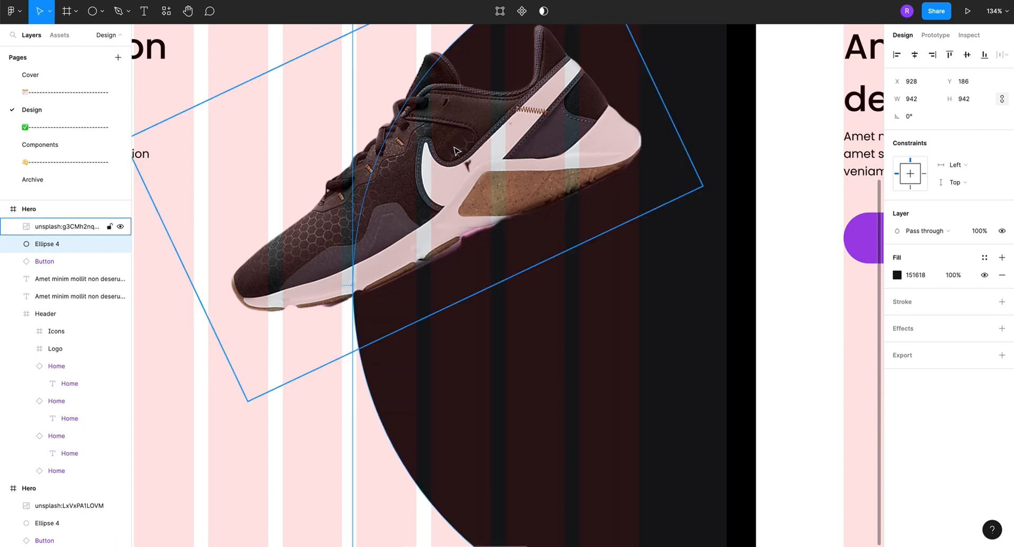
{"action": "scroll", "coordinate": [480, 172], "scroll_direction": "down", "scroll_amount": 10}
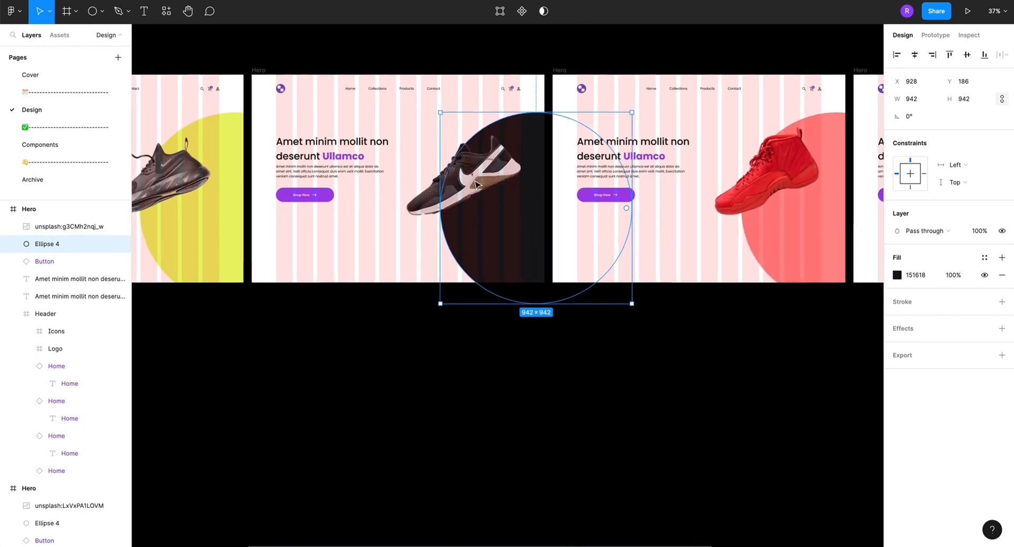
{"action": "left_click", "coordinate": [389, 245]}
{"action": "left_click", "coordinate": [480, 178]}
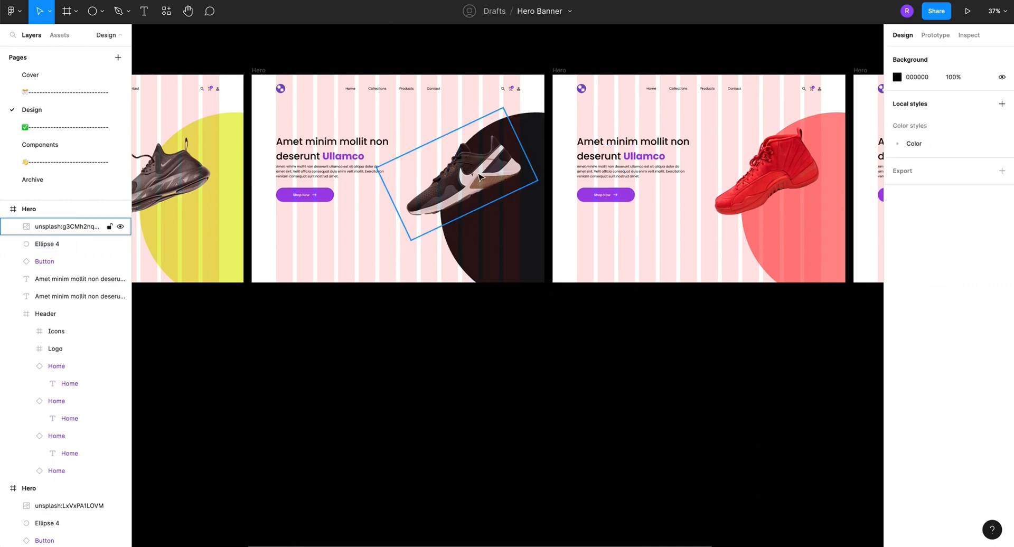
{"action": "scroll", "coordinate": [479, 179], "scroll_direction": "up", "scroll_amount": 5}
{"action": "key", "text": "Escape"}
{"action": "key", "text": "i"}
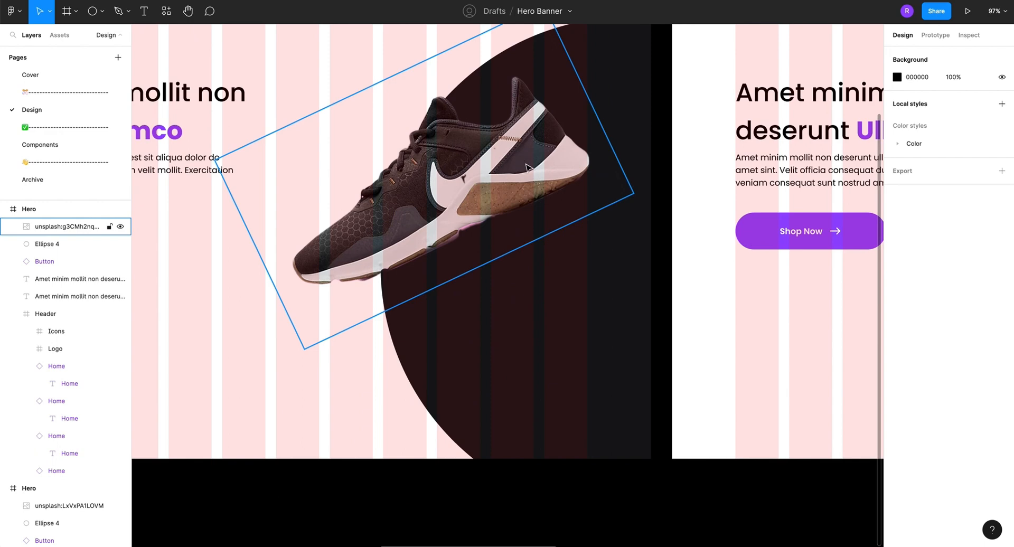
{"action": "key", "text": "i"}
{"action": "key", "text": "Escape"}
{"action": "key", "text": "i"}
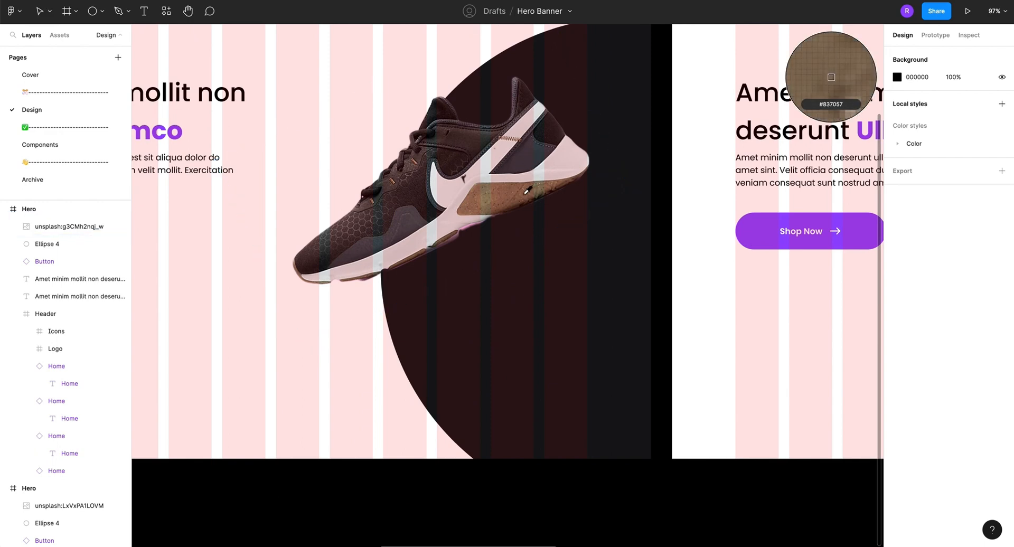
{"action": "key", "text": "Escape"}
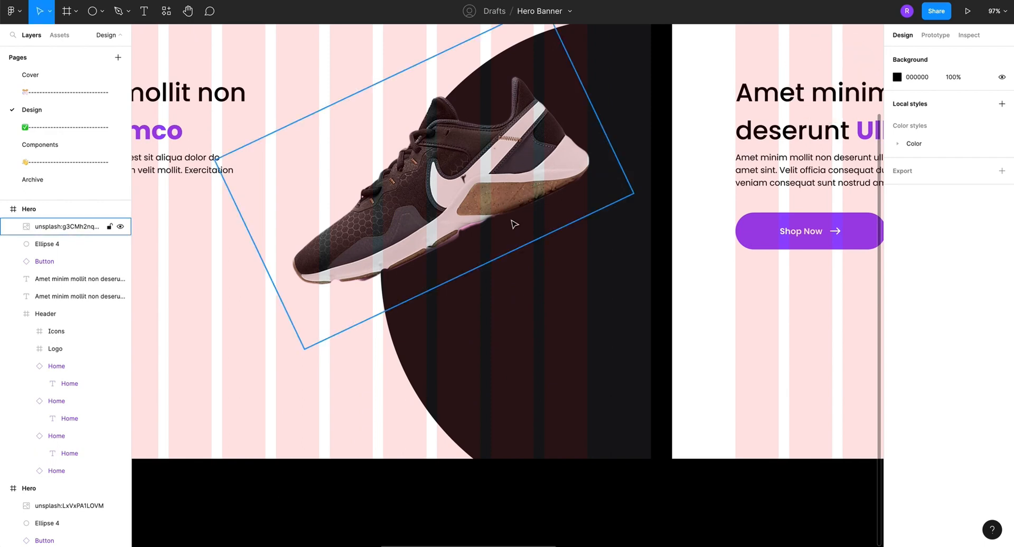
Fill the circle in the second Hero frame with the dark slate 333D46 sampled from its shoe's heel area
{"action": "left_click", "coordinate": [560, 306]}
{"action": "key", "text": "i"}
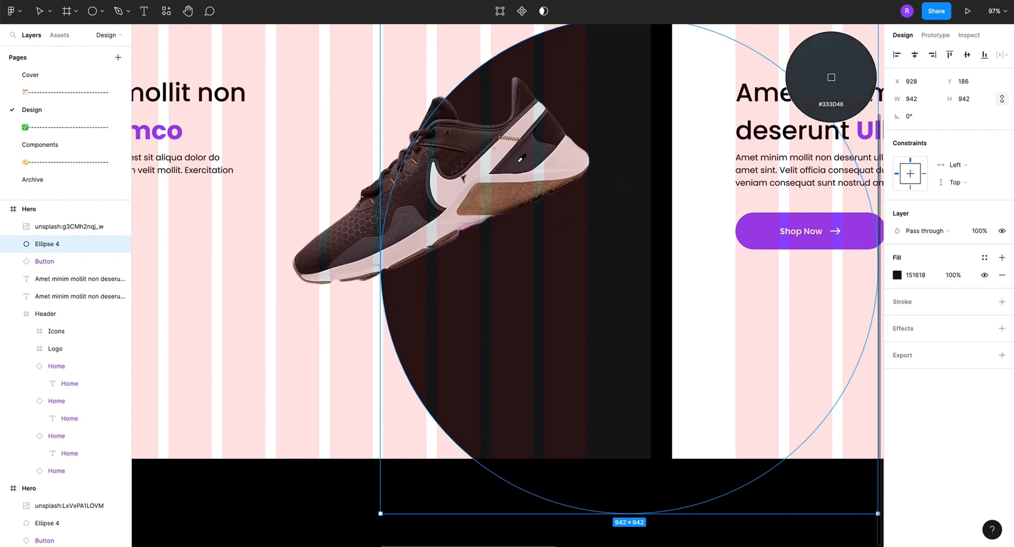
{"action": "left_click", "coordinate": [831, 77]}
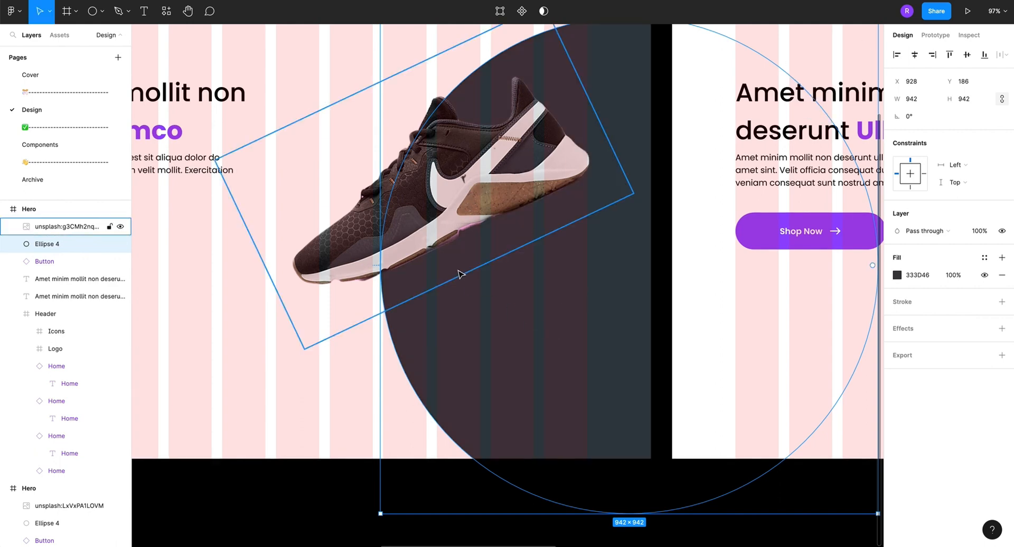
Fill the circle in the third Hero frame with the red E0272D sampled from its red shoe
{"action": "scroll", "coordinate": [387, 276], "scroll_direction": "down", "scroll_amount": 10}
{"action": "scroll", "coordinate": [631, 275], "scroll_direction": "right", "scroll_amount": 2}
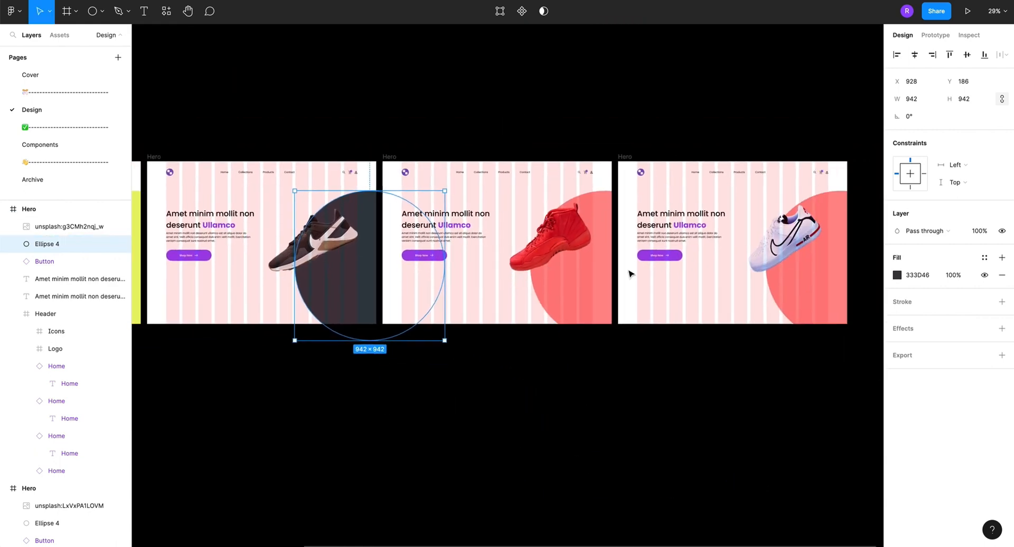
{"action": "scroll", "coordinate": [537, 269], "scroll_direction": "up", "scroll_amount": 10}
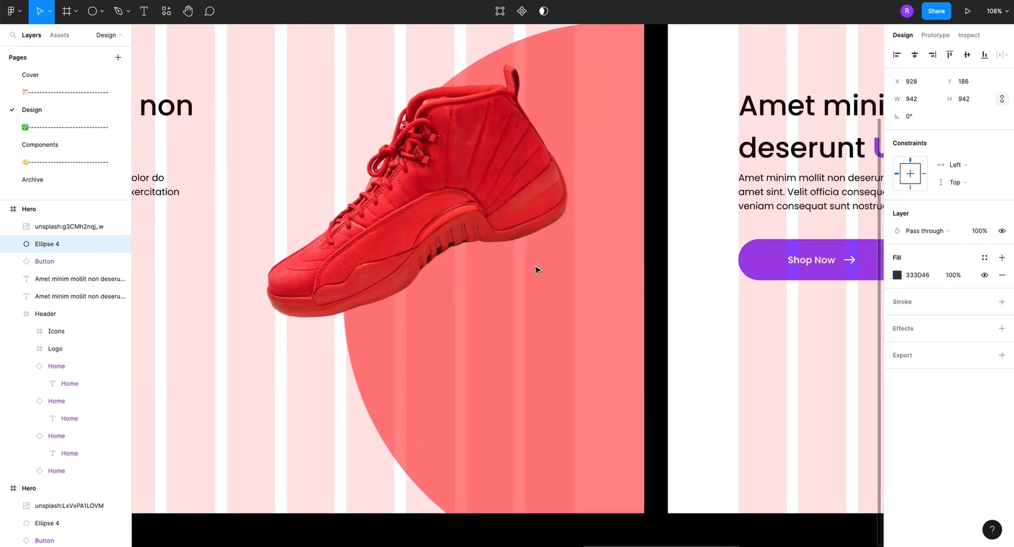
{"action": "left_click", "coordinate": [536, 270]}
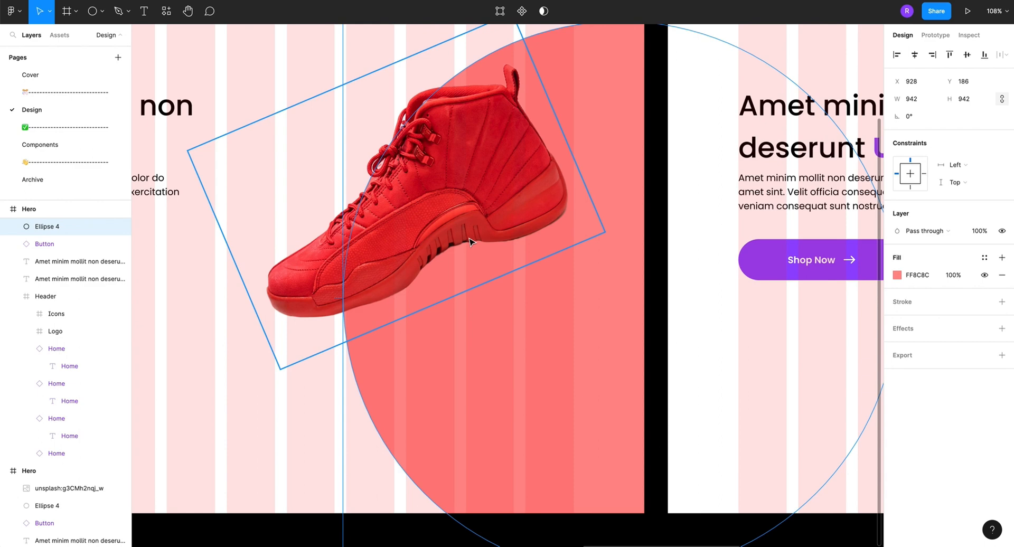
{"action": "left_click", "coordinate": [398, 225]}
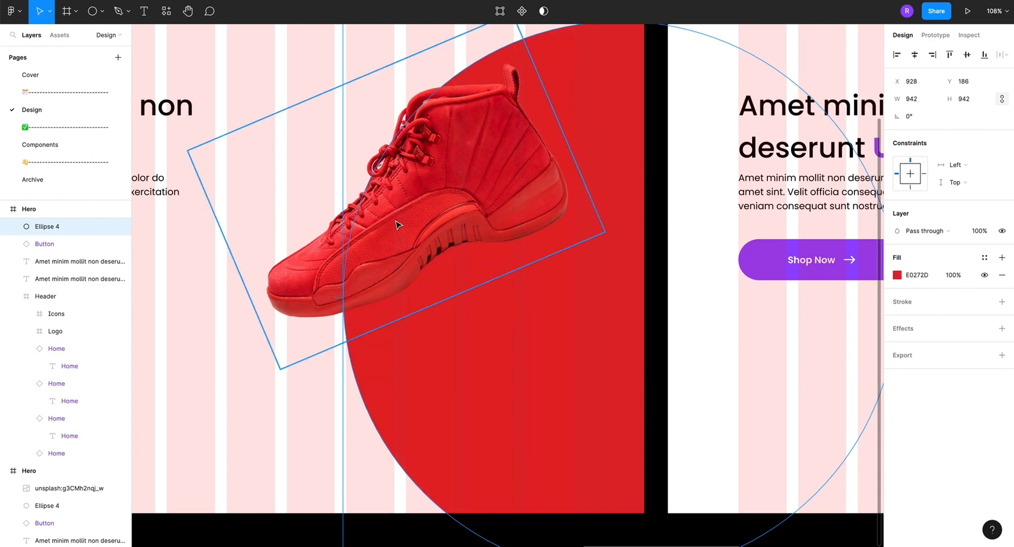
Lighten the third Hero frame's circle fill to the coral red FA464C
{"action": "scroll", "coordinate": [400, 227], "scroll_direction": "down", "scroll_amount": 6}
{"action": "scroll", "coordinate": [401, 238], "scroll_direction": "up", "scroll_amount": 4}
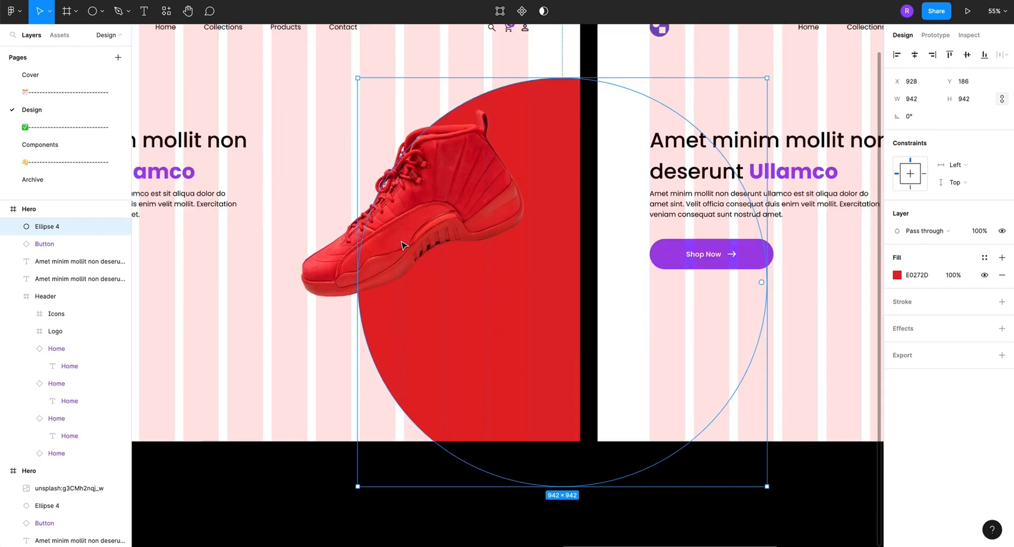
{"action": "scroll", "coordinate": [403, 246], "scroll_direction": "down", "scroll_amount": 1}
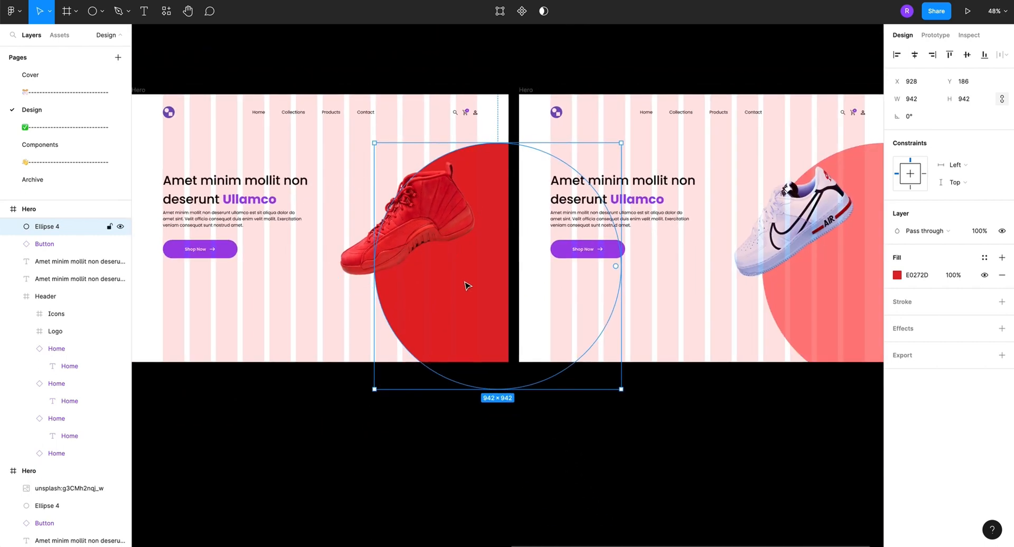
{"action": "left_click", "coordinate": [896, 275]}
{"action": "left_click_drag", "start_coordinate": [821, 305], "coordinate": [848, 286]}
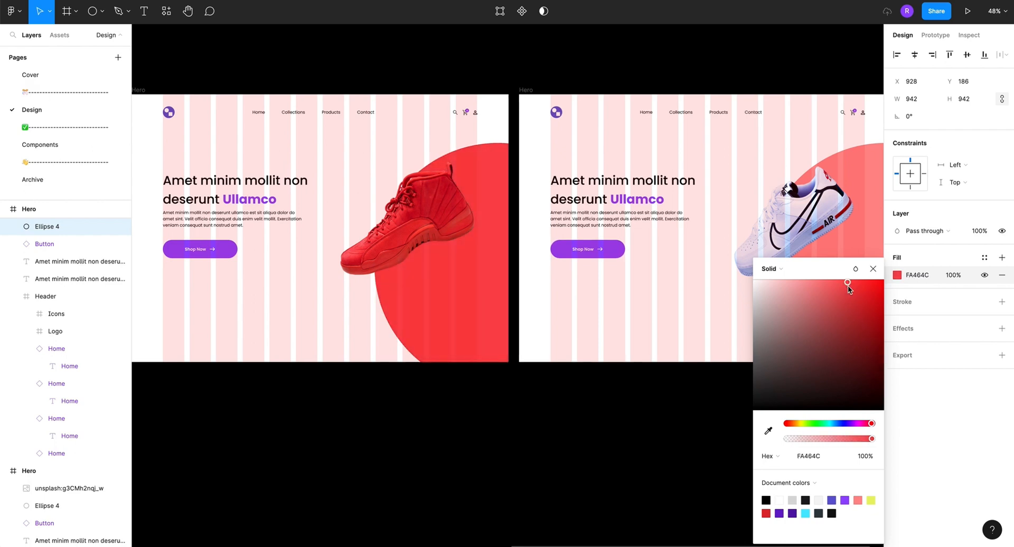
Fill the circle in the fourth Hero frame with the blue 525BAE sampled from its shoe's inner lining
{"action": "scroll", "coordinate": [446, 253], "scroll_direction": "down", "scroll_amount": 5}
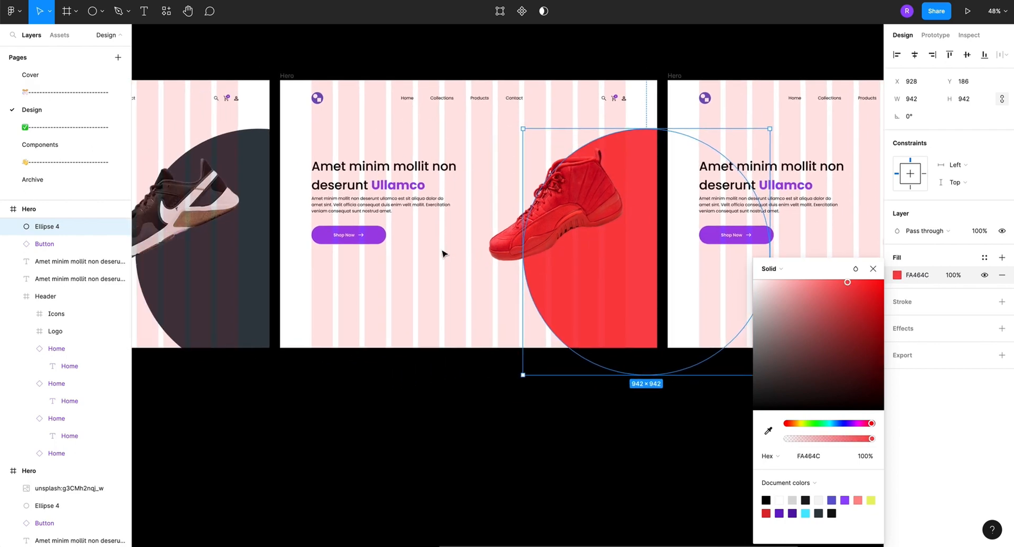
{"action": "scroll", "coordinate": [445, 253], "scroll_direction": "right", "scroll_amount": 3}
{"action": "scroll", "coordinate": [486, 236], "scroll_direction": "up", "scroll_amount": 10}
{"action": "left_click", "coordinate": [486, 237]}
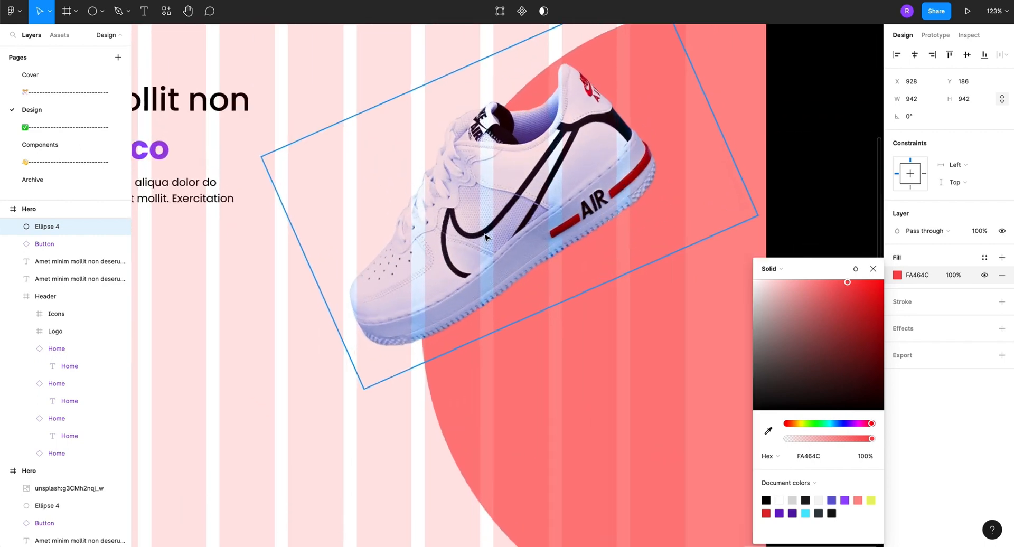
{"action": "left_click", "coordinate": [691, 353]}
{"action": "key", "text": "i"}
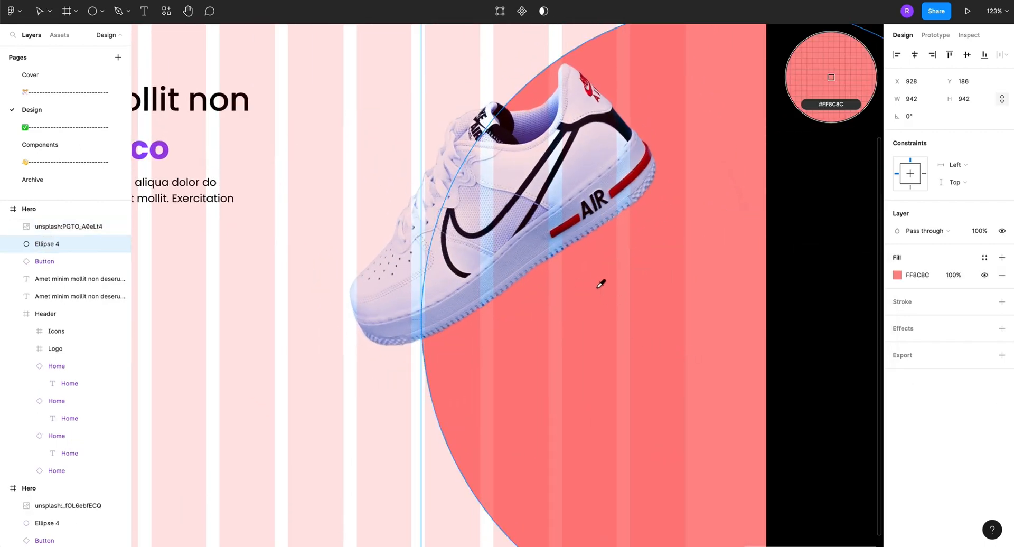
{"action": "left_click", "coordinate": [528, 133]}
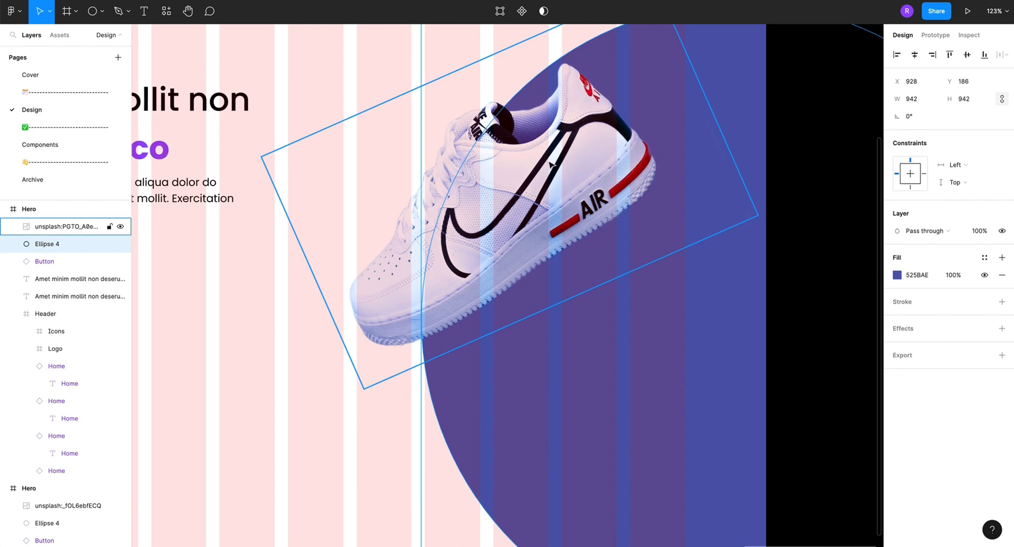
Fill the fourth Hero frame's circle with the dark red 8D0002 sampled from the red stripe on the shoe's sole
{"action": "key", "text": "i"}
{"action": "left_click", "coordinate": [577, 221]}
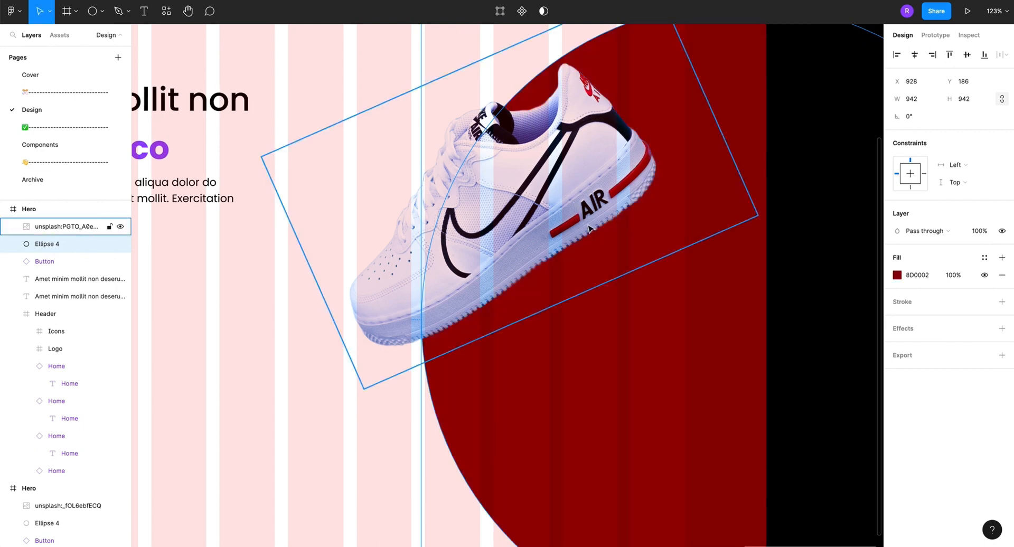
{"action": "scroll", "coordinate": [654, 324], "scroll_direction": "down", "scroll_amount": 10}
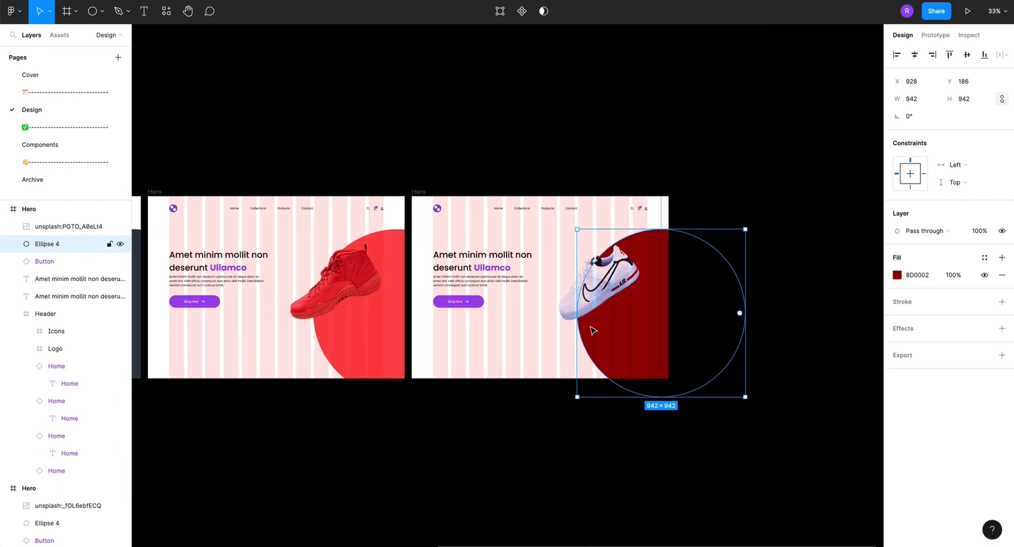
{"action": "left_click", "coordinate": [552, 339]}
Try the dark red 732B2D, the teals 2B736E and 16D0C5, and the blue 1916D0 as fills on the third Hero frame's circle
{"action": "left_click", "coordinate": [349, 272]}
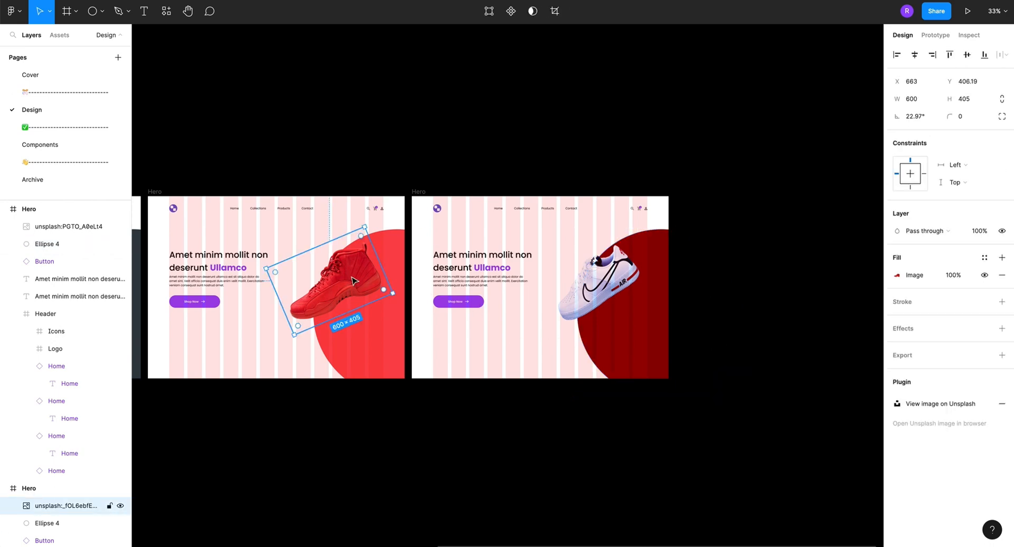
{"action": "scroll", "coordinate": [374, 322], "scroll_direction": "up", "scroll_amount": 5}
{"action": "left_click", "coordinate": [384, 331]}
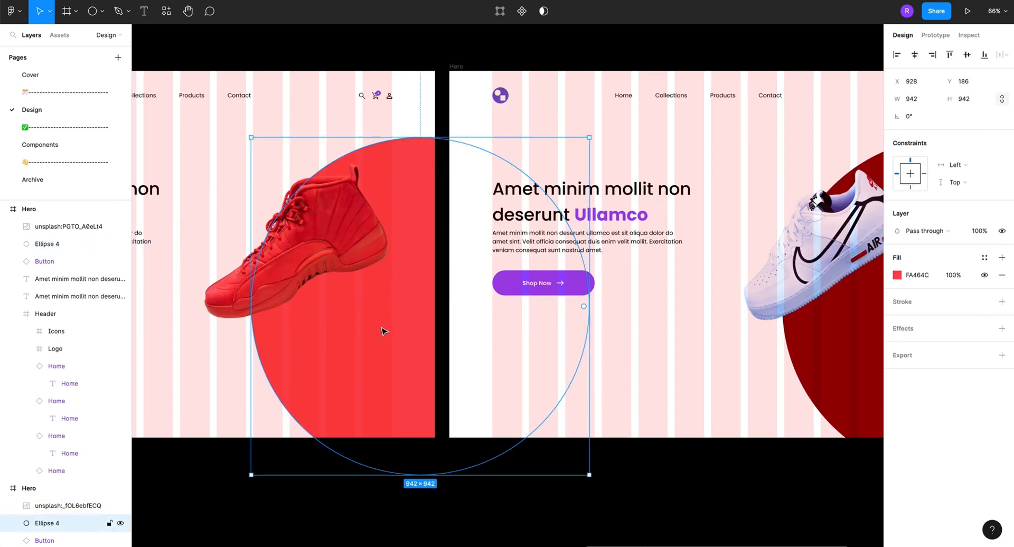
{"action": "left_click", "coordinate": [897, 276]}
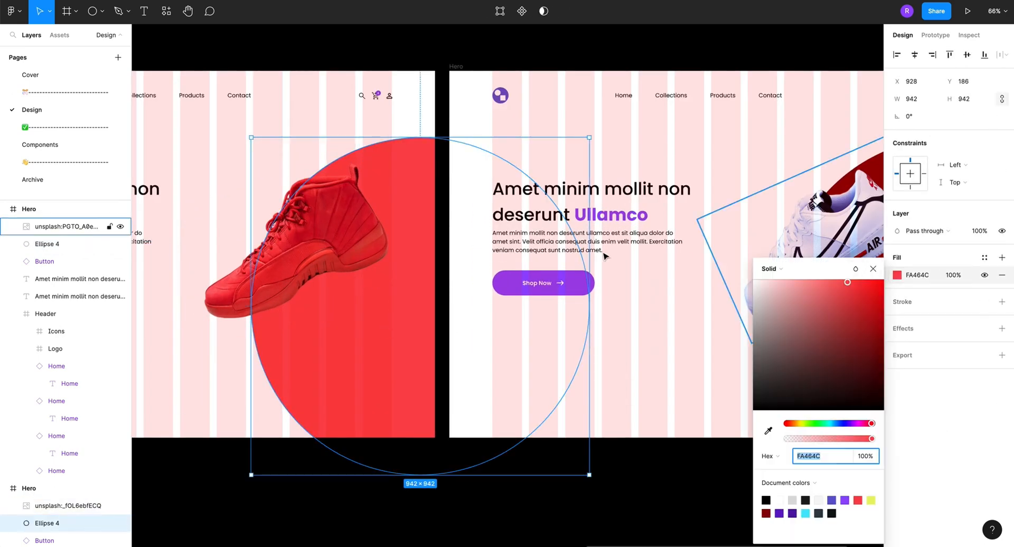
{"action": "left_click", "coordinate": [769, 431]}
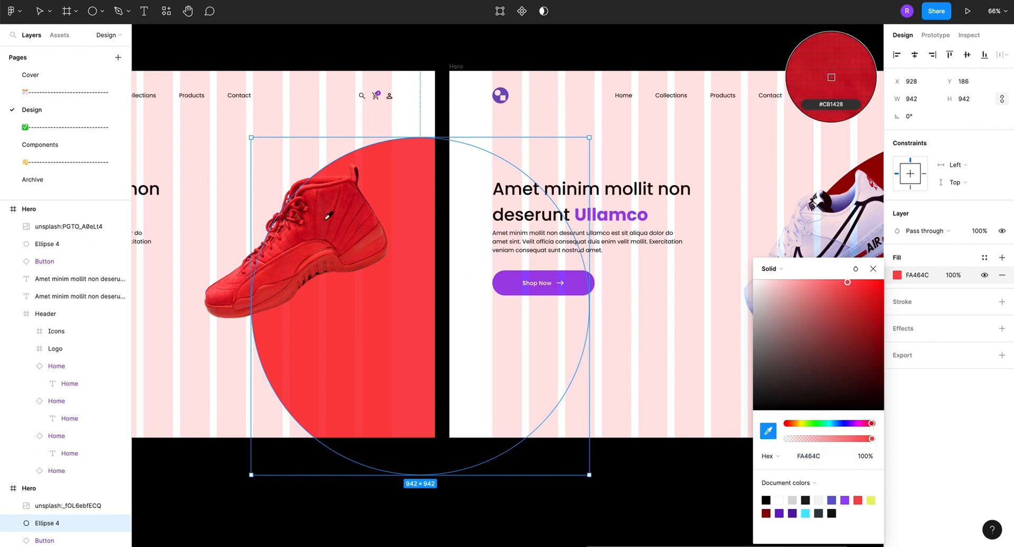
{"action": "left_click_drag", "start_coordinate": [818, 345], "coordinate": [727, 266]}
{"action": "left_click_drag", "start_coordinate": [771, 391], "coordinate": [836, 359]}
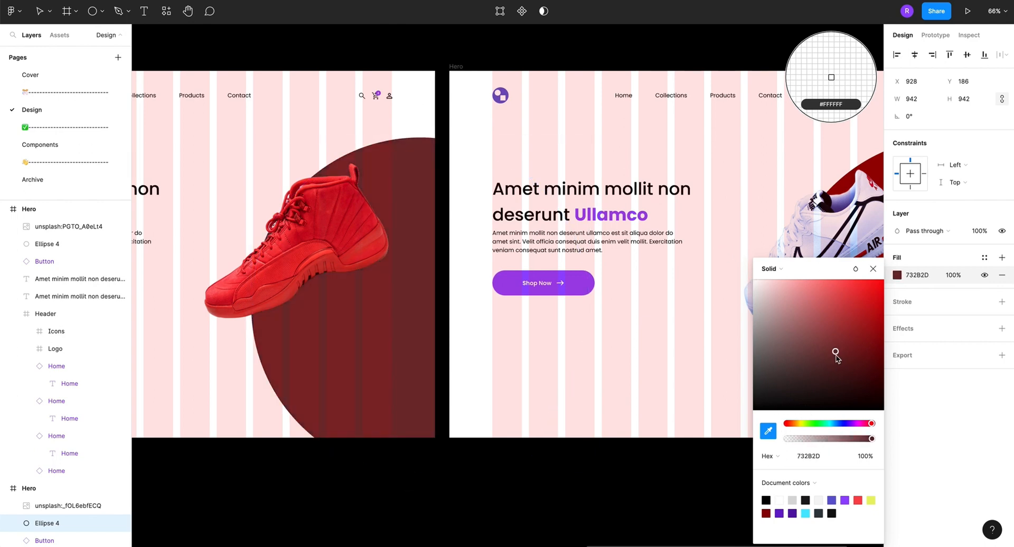
{"action": "left_click", "coordinate": [836, 423]}
{"action": "left_click", "coordinate": [829, 424]}
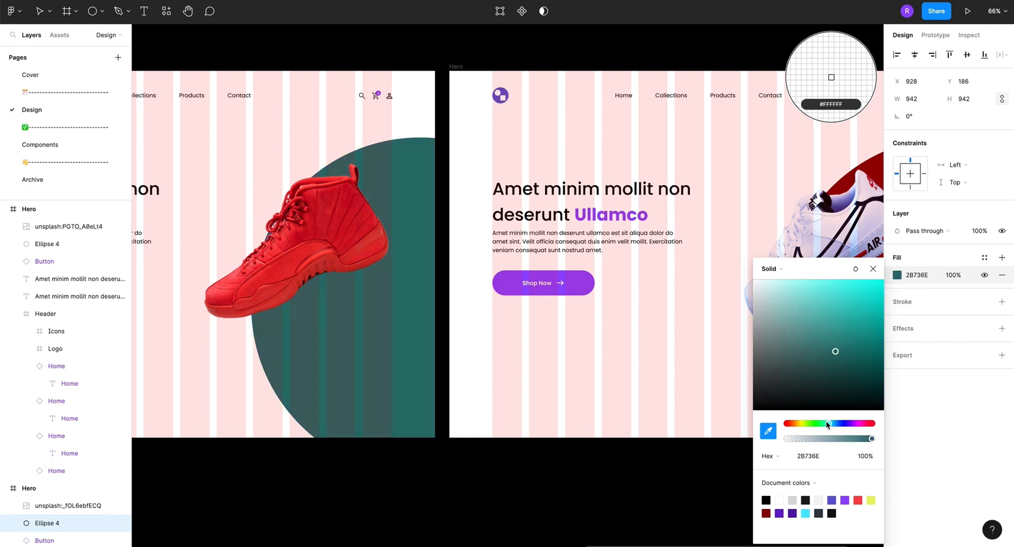
{"action": "left_click_drag", "start_coordinate": [823, 347], "coordinate": [869, 312]}
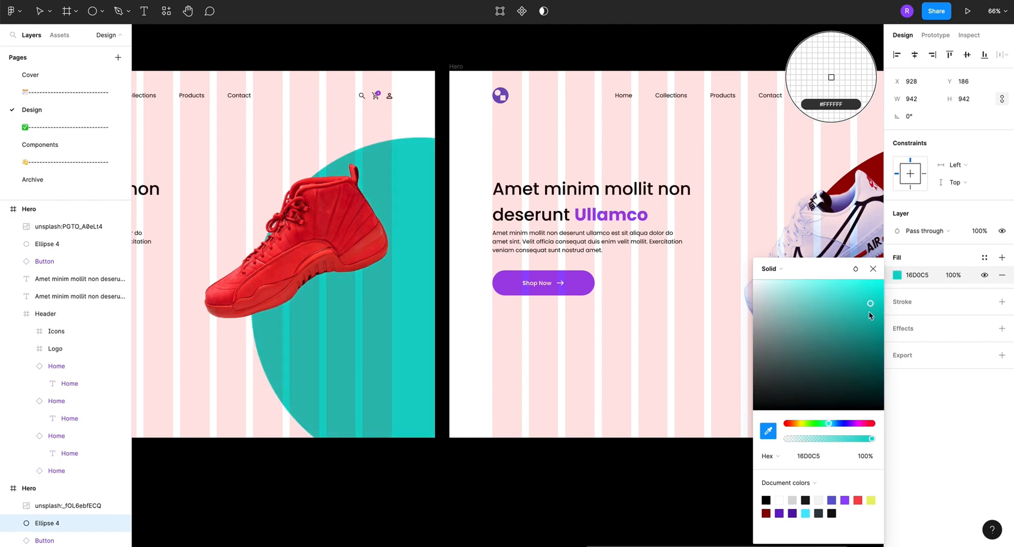
{"action": "left_click", "coordinate": [845, 424]}
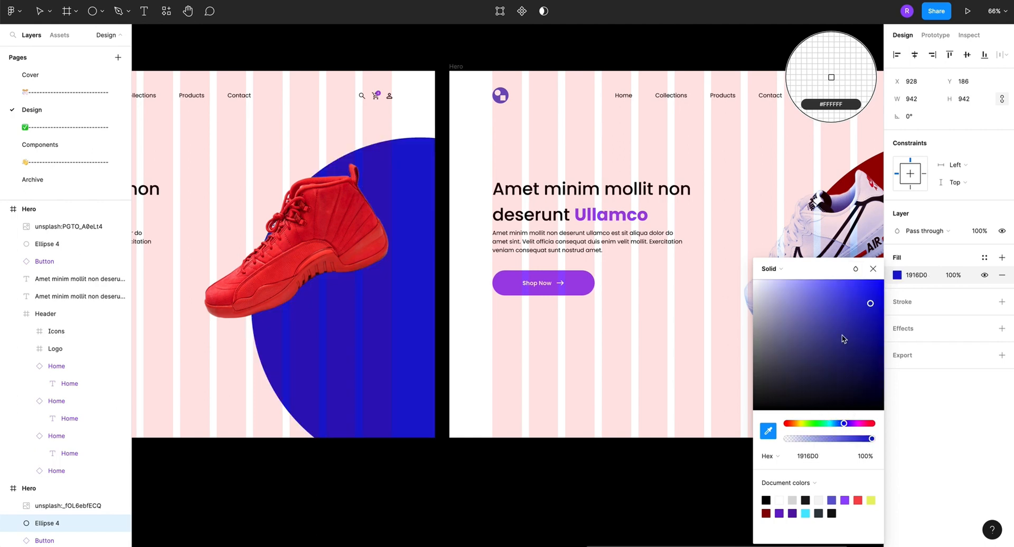
Set the third Hero frame's circle fill to the saturated red E80000
{"action": "left_click", "coordinate": [854, 424]}
{"action": "left_click", "coordinate": [864, 423]}
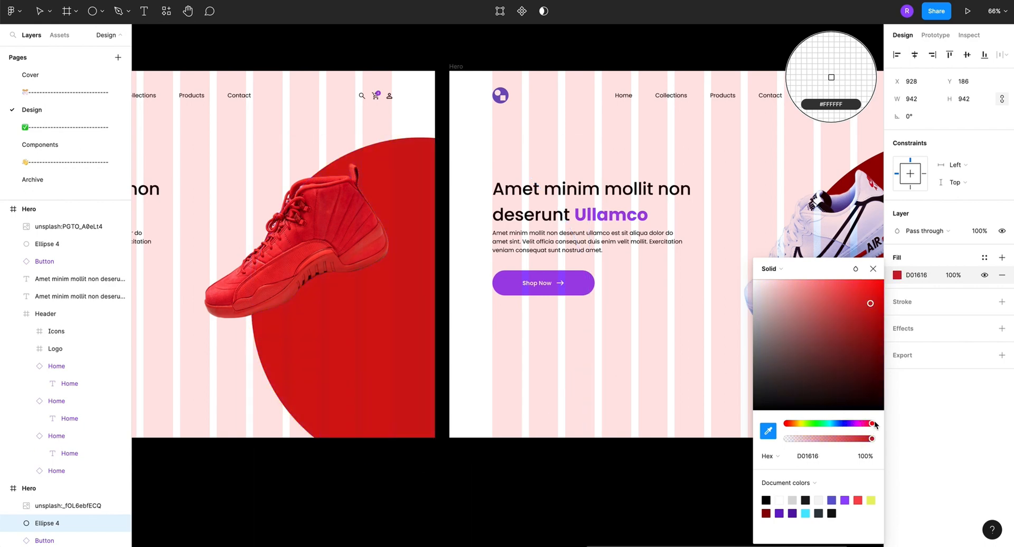
{"action": "left_click_drag", "start_coordinate": [870, 303], "coordinate": [889, 293]}
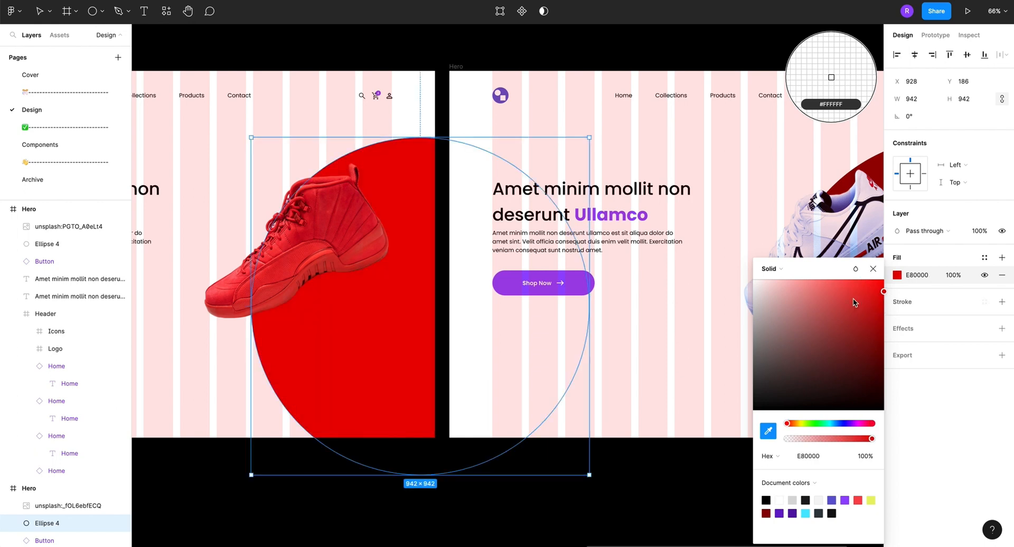
{"action": "scroll", "coordinate": [328, 316], "scroll_direction": "down", "scroll_amount": 10}
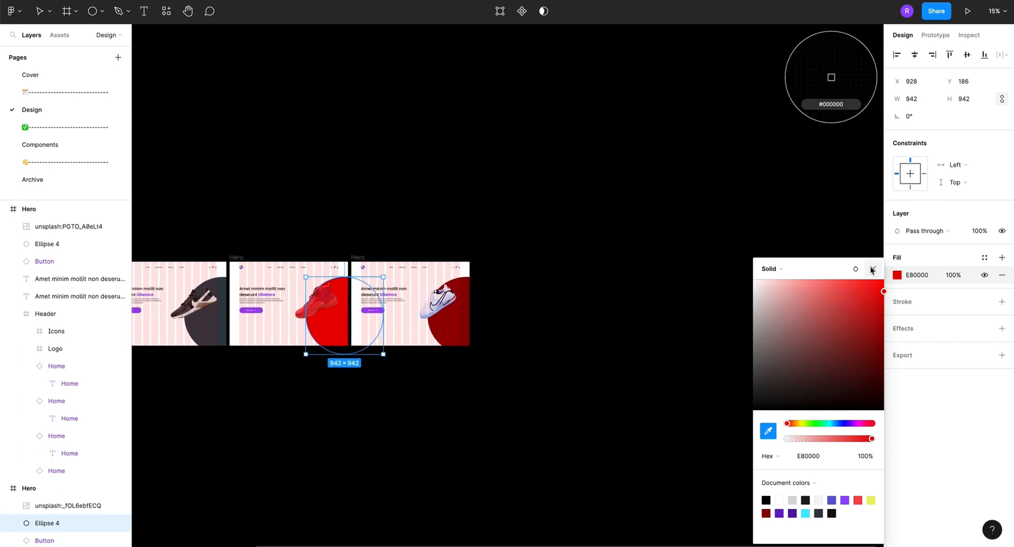
{"action": "left_click", "coordinate": [872, 270]}
{"action": "key", "text": "Escape"}
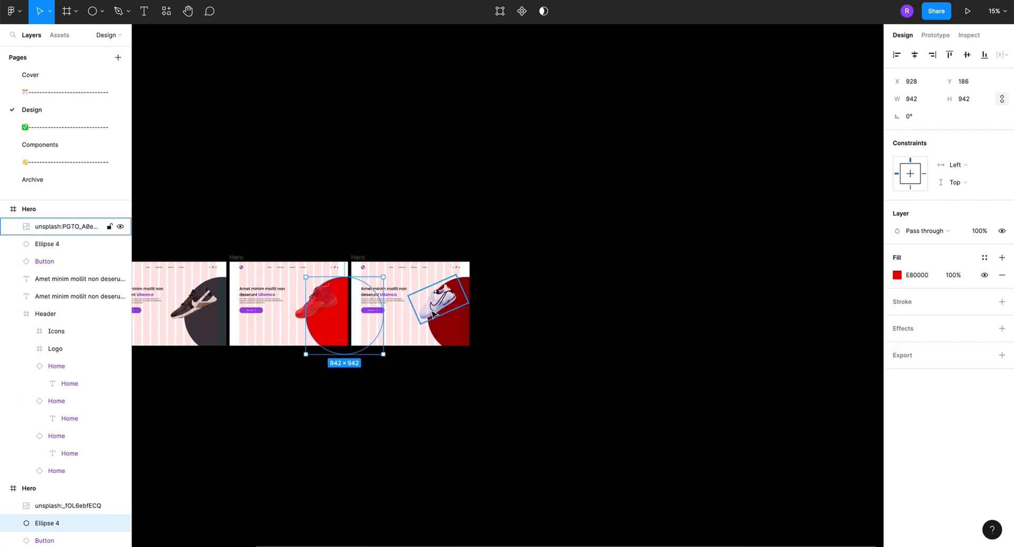
Try a drop shadow effect on the shoe image in the first Hero frame
{"action": "scroll", "coordinate": [432, 314], "scroll_direction": "left", "scroll_amount": 5}
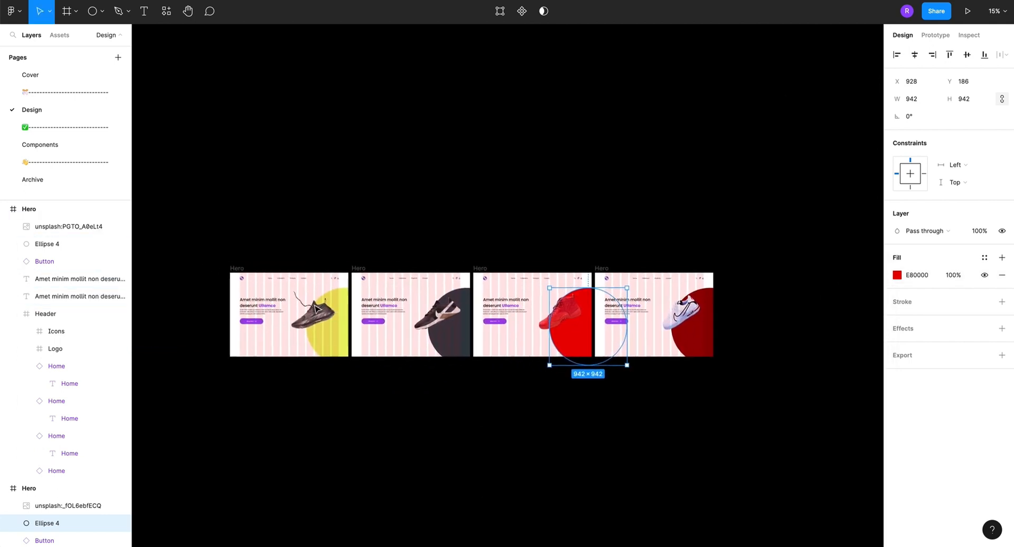
{"action": "scroll", "coordinate": [316, 309], "scroll_direction": "up", "scroll_amount": 5}
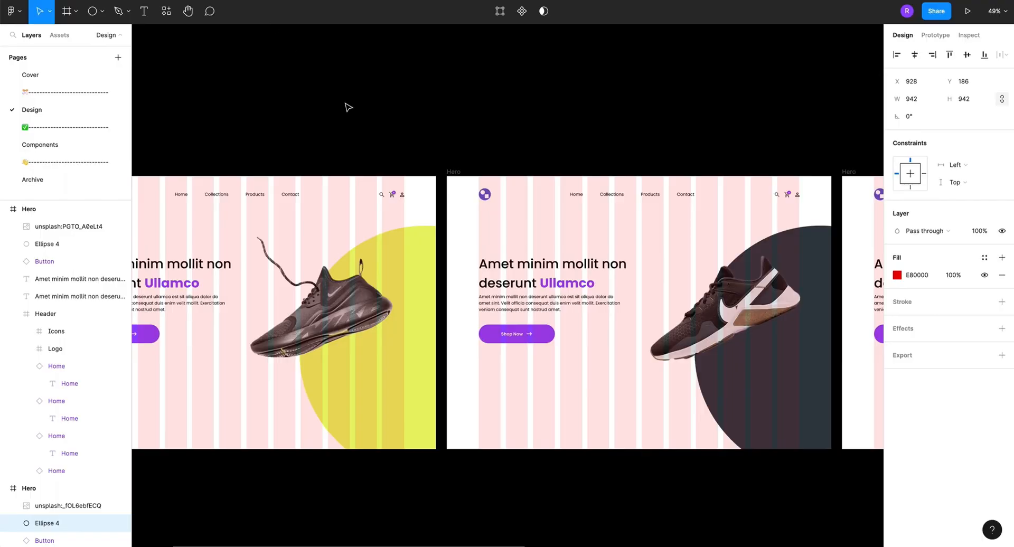
{"action": "scroll", "coordinate": [332, 300], "scroll_direction": "up", "scroll_amount": 5}
{"action": "left_click", "coordinate": [332, 300]}
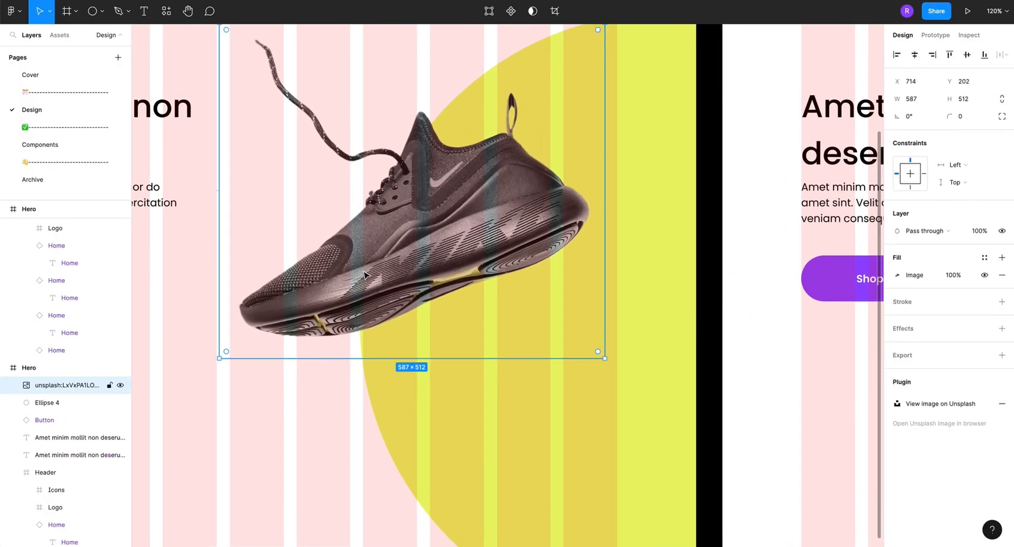
{"action": "scroll", "coordinate": [423, 185], "scroll_direction": "up", "scroll_amount": 1}
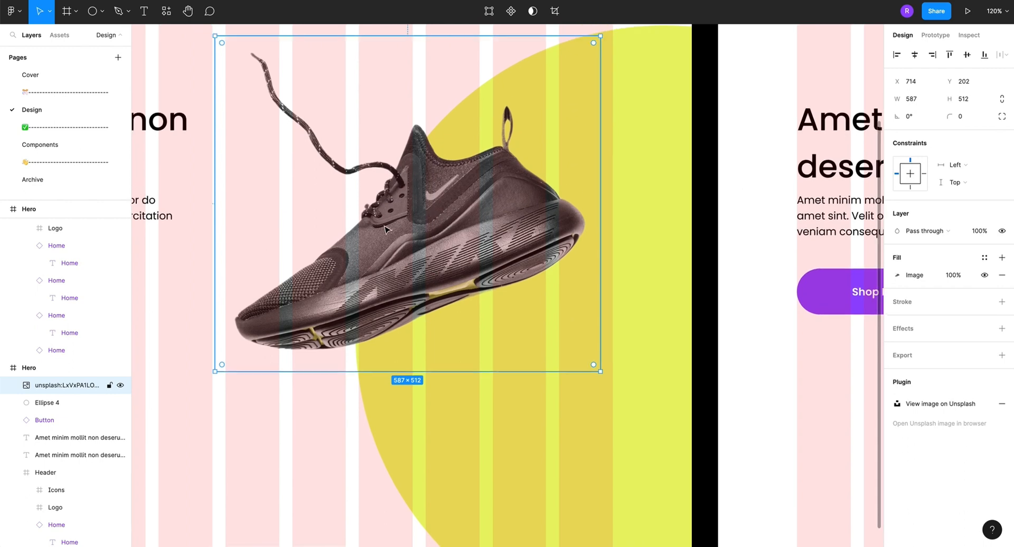
{"action": "left_click", "coordinate": [1002, 329]}
{"action": "scroll", "coordinate": [269, 99], "scroll_direction": "up", "scroll_amount": 5}
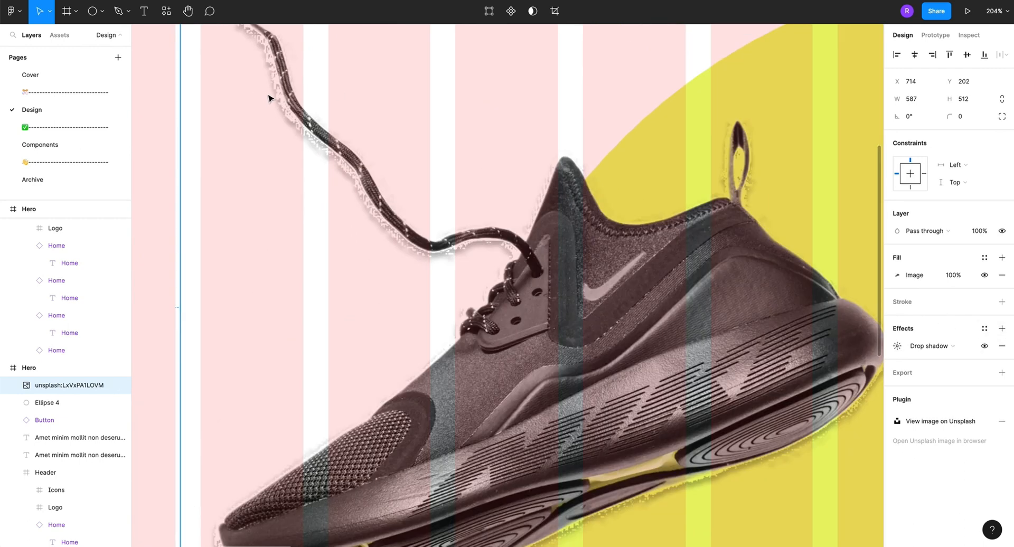
{"action": "scroll", "coordinate": [270, 98], "scroll_direction": "up", "scroll_amount": 5}
{"action": "scroll", "coordinate": [355, 174], "scroll_direction": "down", "scroll_amount": 15}
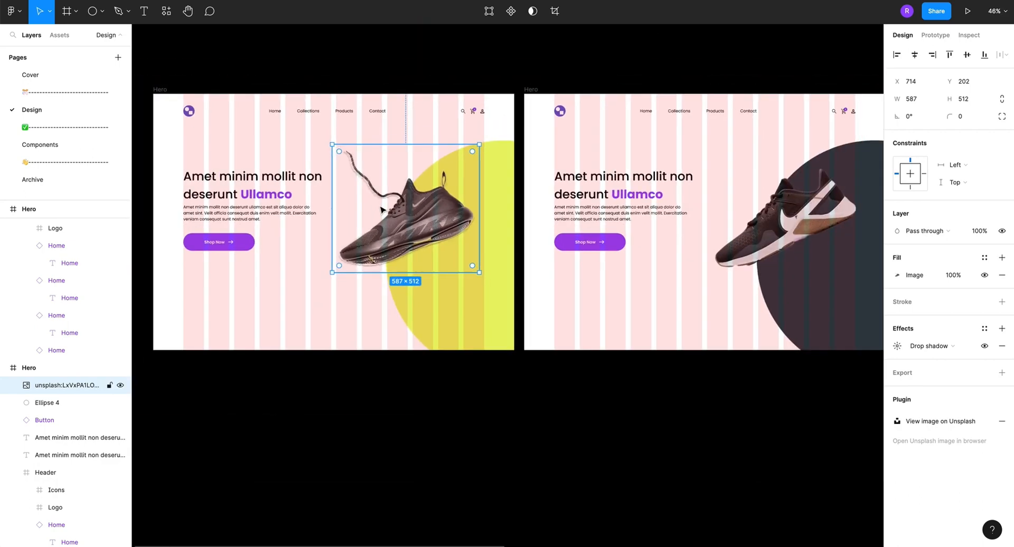
{"action": "scroll", "coordinate": [381, 210], "scroll_direction": "up", "scroll_amount": 5}
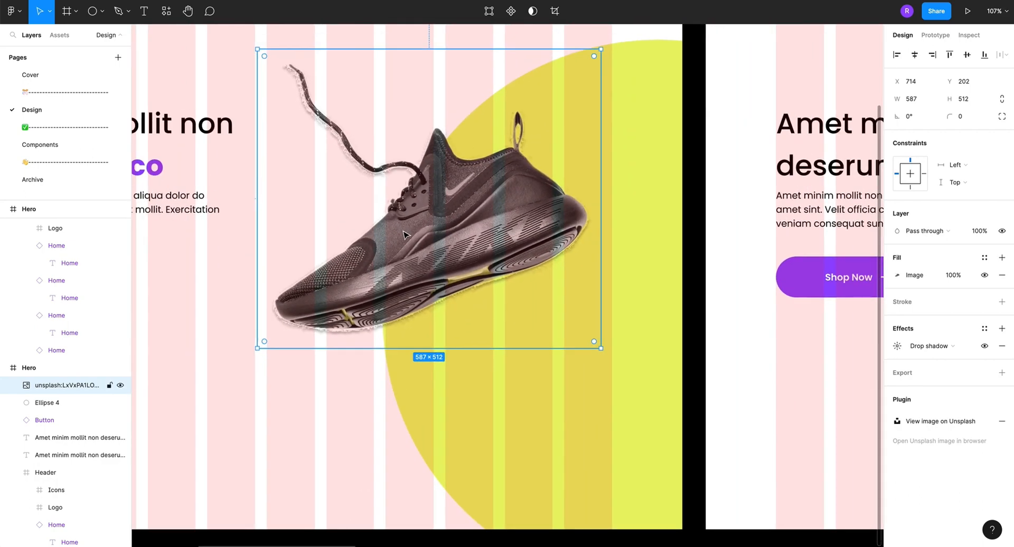
{"action": "key", "text": "ctrl+z"}
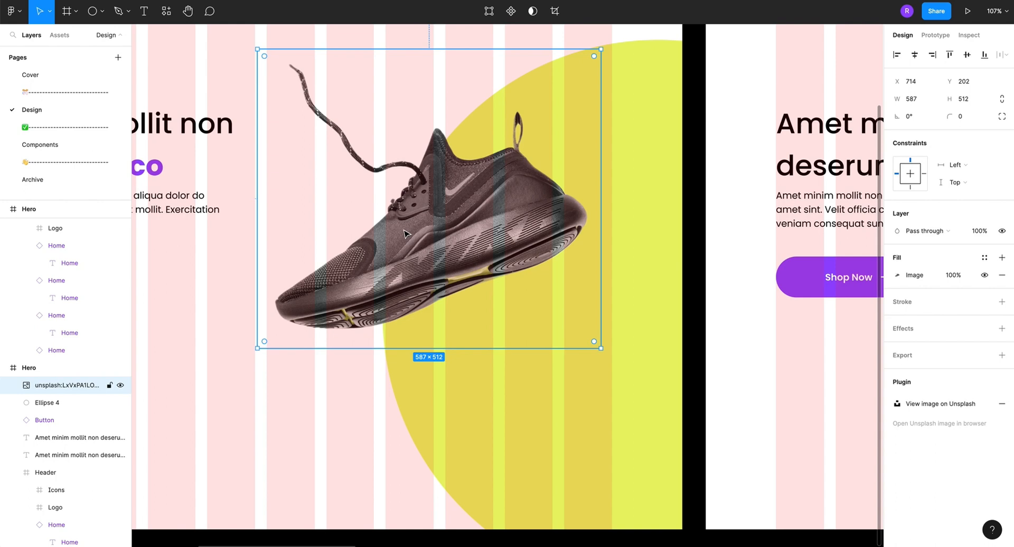
Draw a flat ellipse about 503 × 39, tilted about 18.5° along the first shoe's sole, and layer it behind the shoe image
{"action": "left_click", "coordinate": [97, 17]}
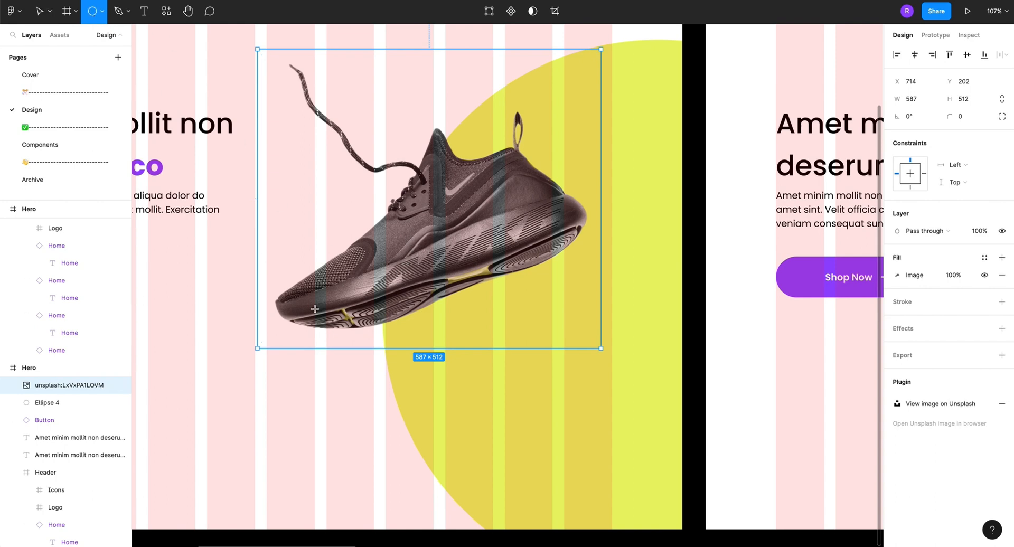
{"action": "left_click_drag", "start_coordinate": [321, 324], "coordinate": [602, 251]}
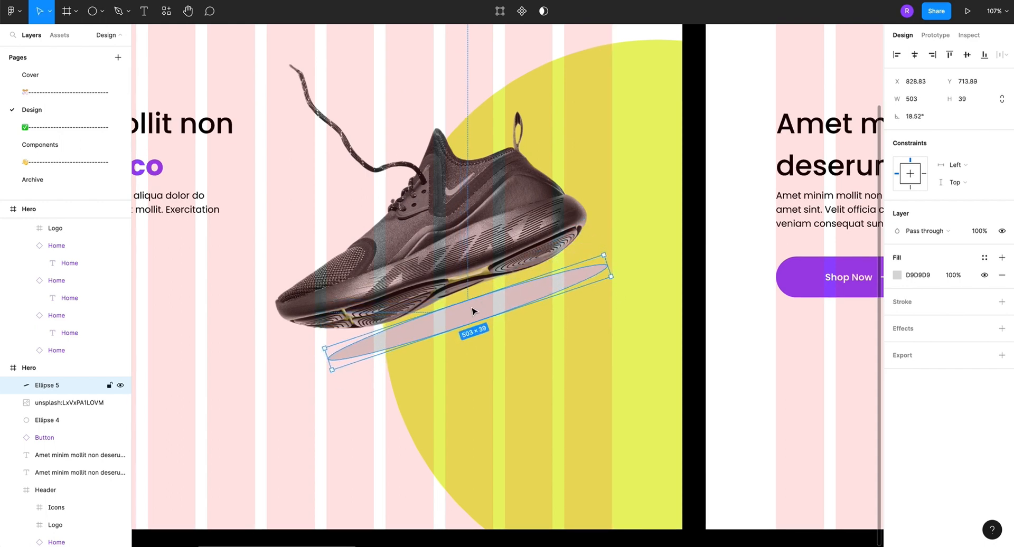
{"action": "left_click_drag", "start_coordinate": [473, 312], "coordinate": [451, 285]}
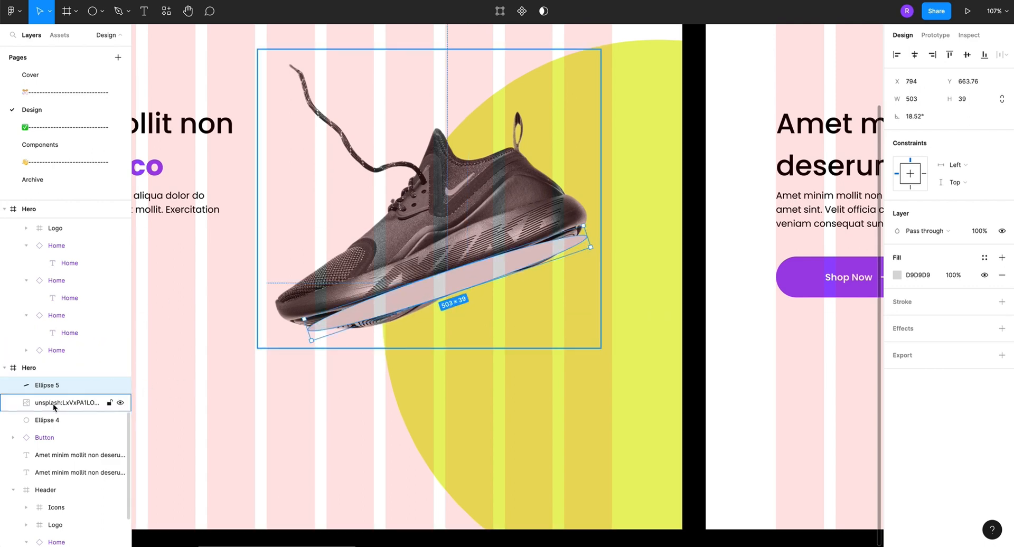
{"action": "left_click_drag", "start_coordinate": [49, 385], "coordinate": [52, 417]}
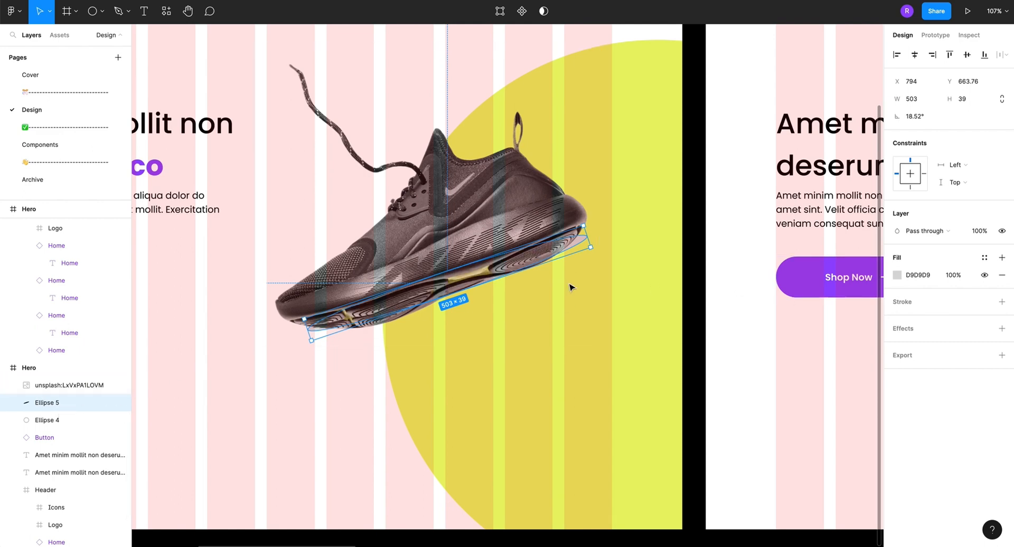
{"action": "left_click_drag", "start_coordinate": [446, 298], "coordinate": [442, 306]}
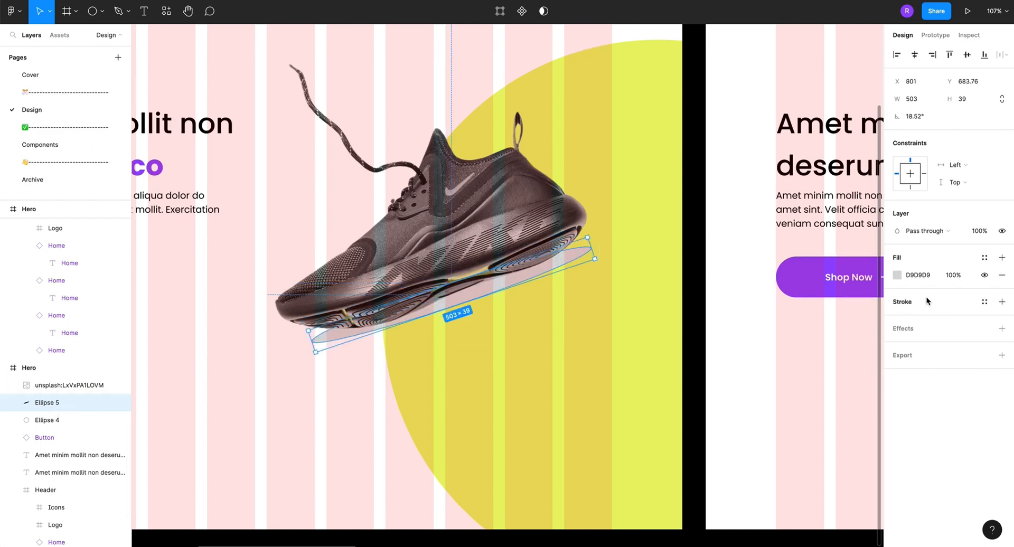
Fill the ellipse under the first shoe with black 000000 and give it a layer blur of 80
{"action": "left_click", "coordinate": [898, 275]}
{"action": "left_click_drag", "start_coordinate": [812, 317], "coordinate": [747, 437]}
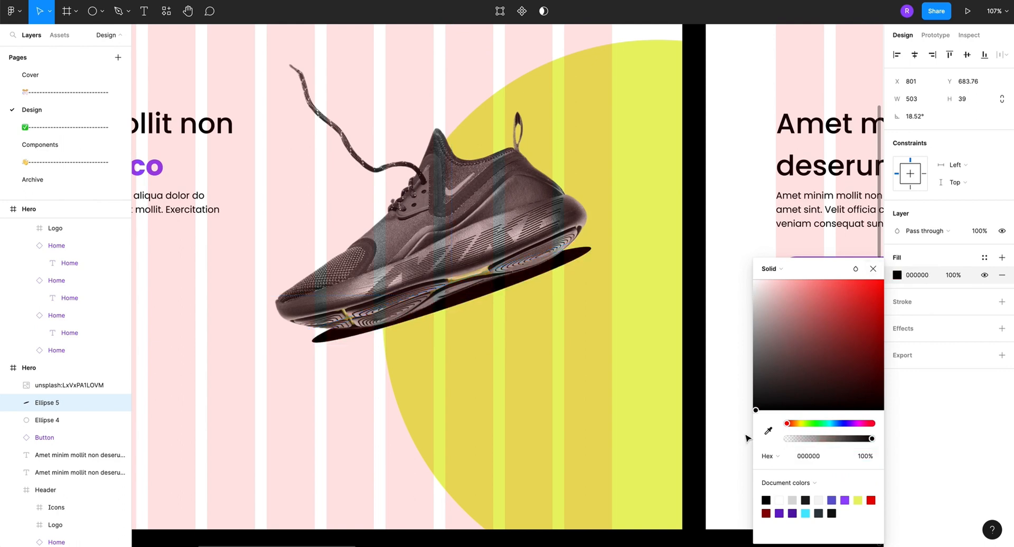
{"action": "left_click", "coordinate": [1002, 329]}
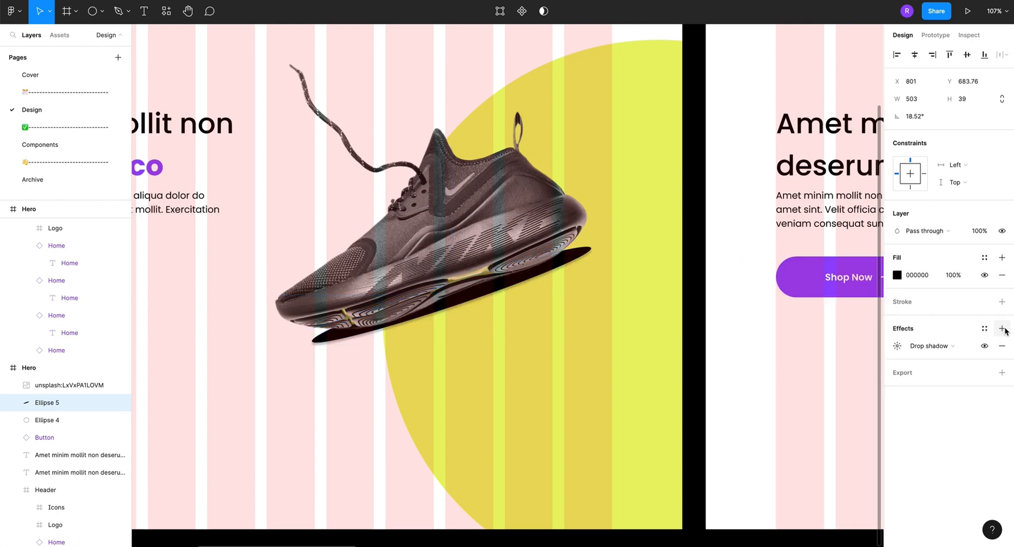
{"action": "left_click", "coordinate": [934, 348]}
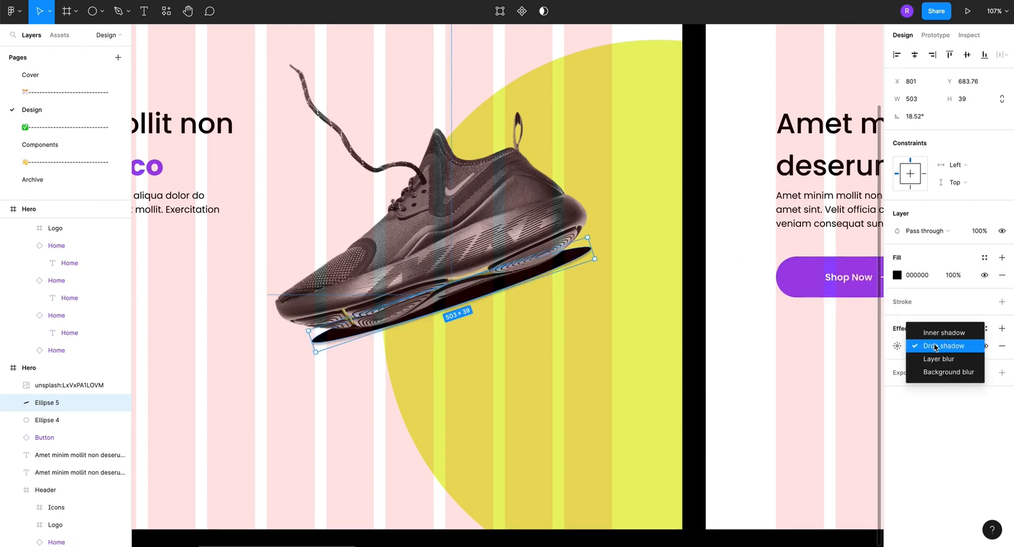
{"action": "left_click", "coordinate": [938, 359]}
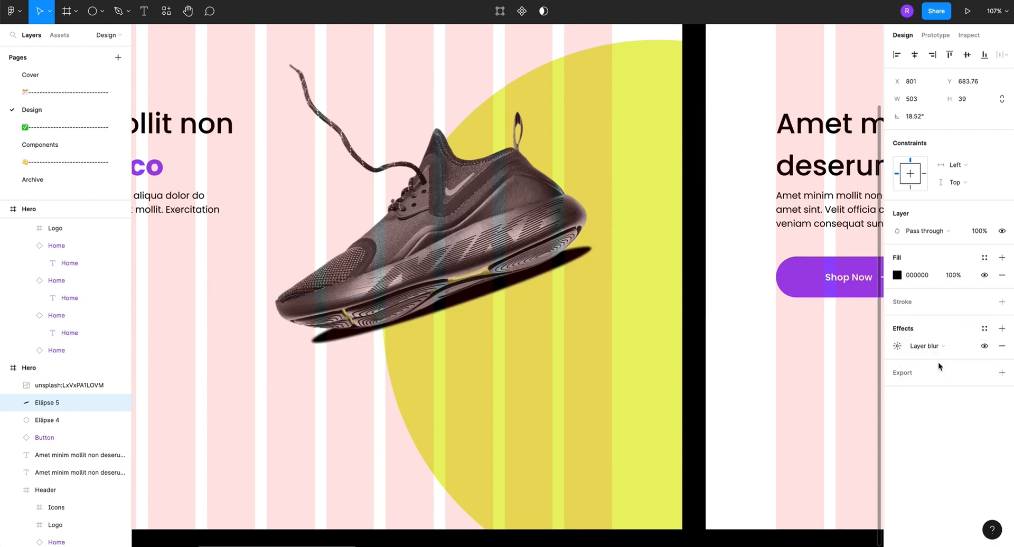
{"action": "left_click", "coordinate": [897, 346]}
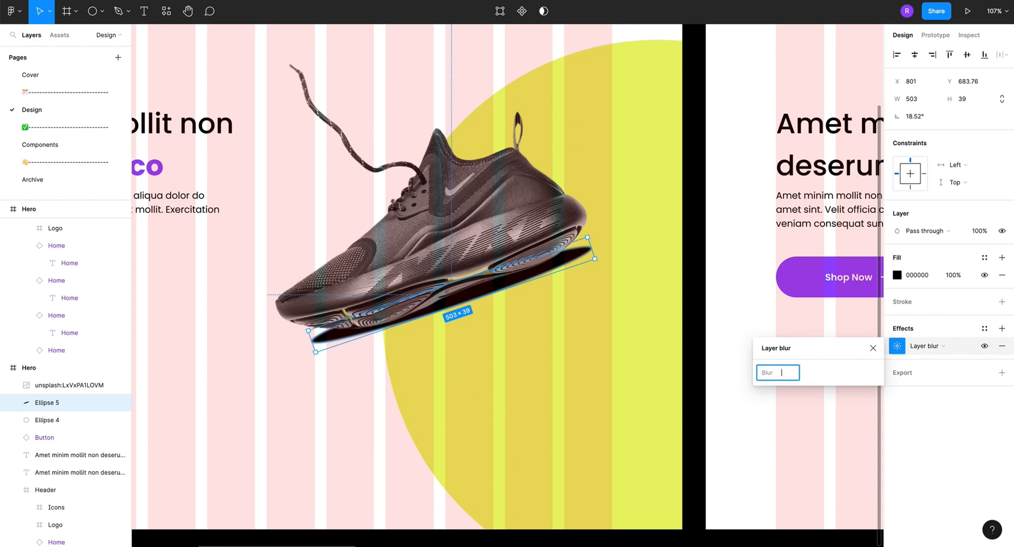
{"action": "type", "text": "80"}
{"action": "key", "text": "Return"}
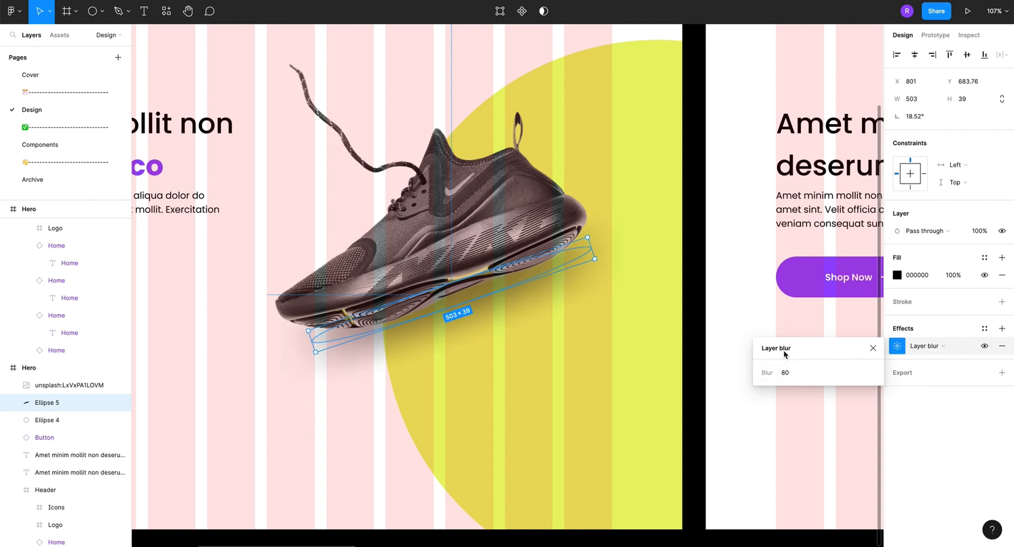
Move the blurred ellipse closer to the first shoe's sole, at about X 788, Y 667
{"action": "left_click_drag", "start_coordinate": [483, 292], "coordinate": [474, 283]}
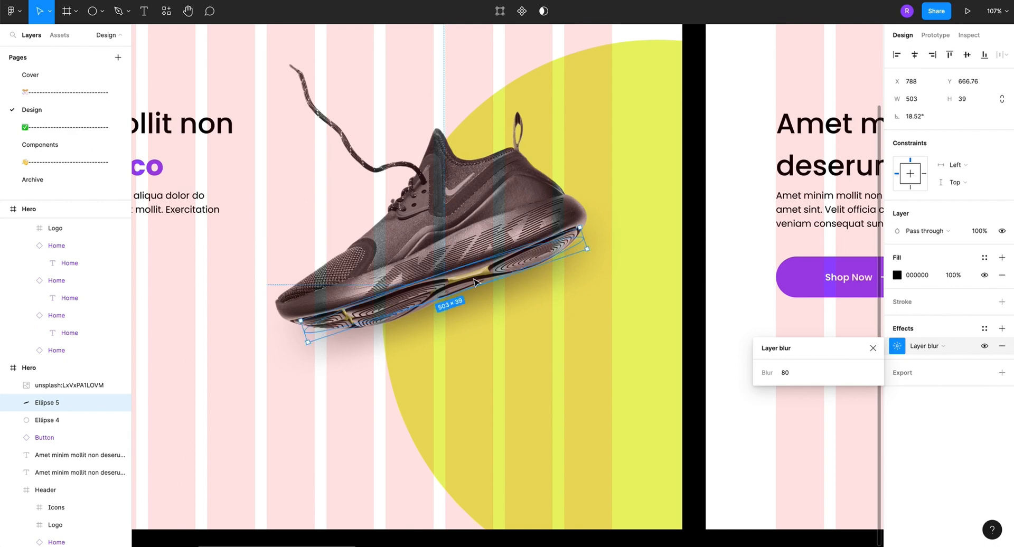
{"action": "left_click", "coordinate": [642, 320]}
{"action": "key", "text": "minus"}
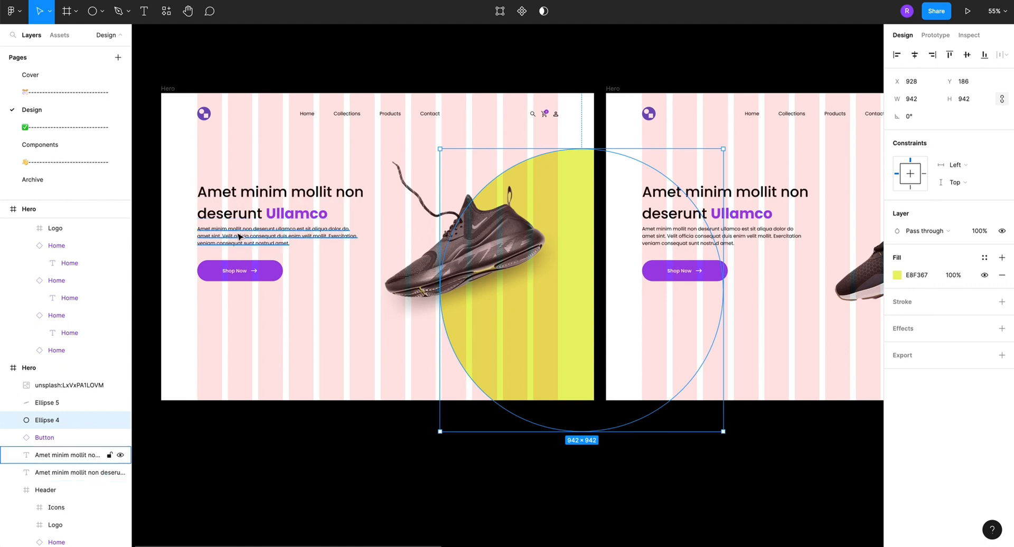
Wrap the first shoe image and its shadow ellipse in a frame and name it "Black shoe"
{"action": "left_click", "coordinate": [62, 402]}
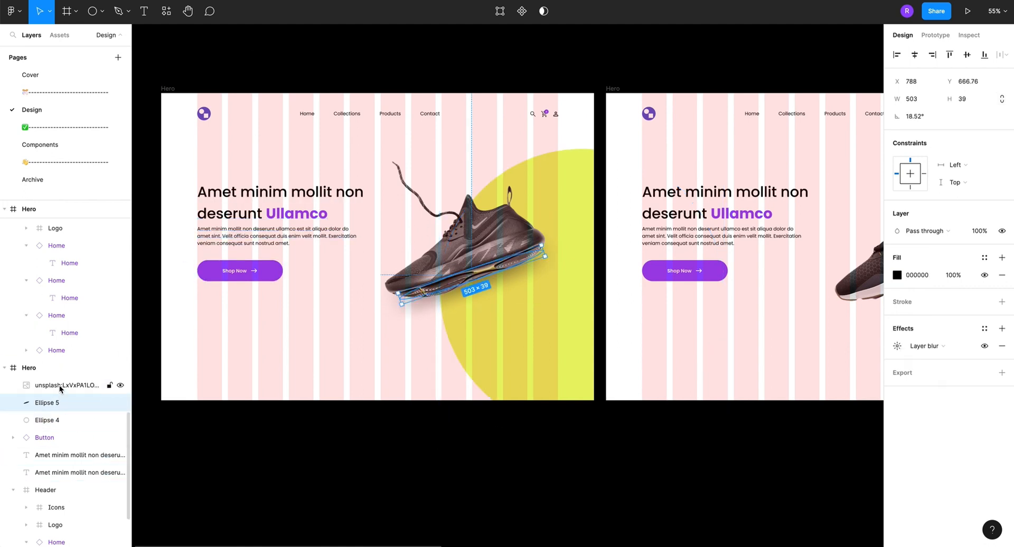
{"action": "left_click", "coordinate": [60, 385], "text": "shift"}
{"action": "key", "text": "ctrl+alt+g"}
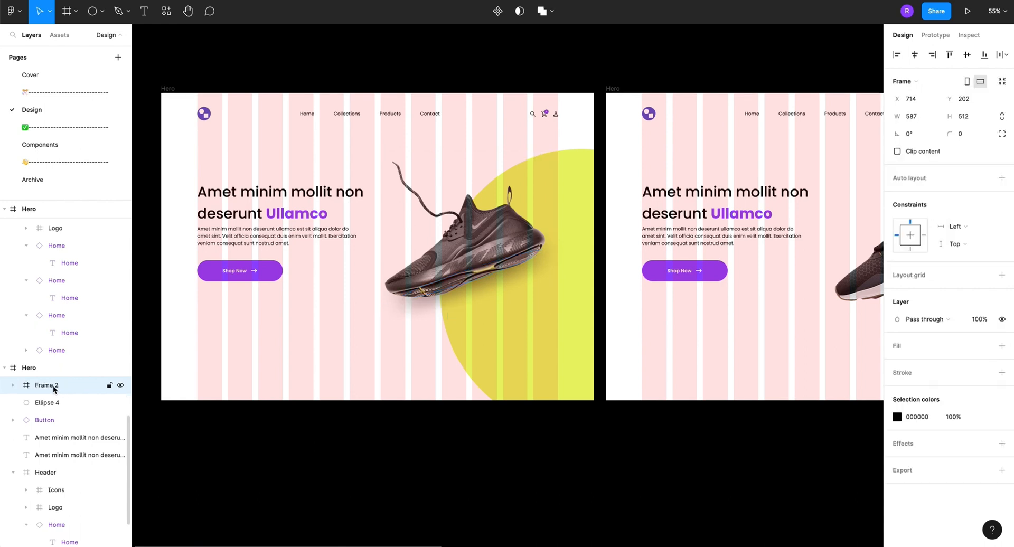
{"action": "double_click", "coordinate": [51, 384]}
{"action": "type", "text": "Black shoe"}
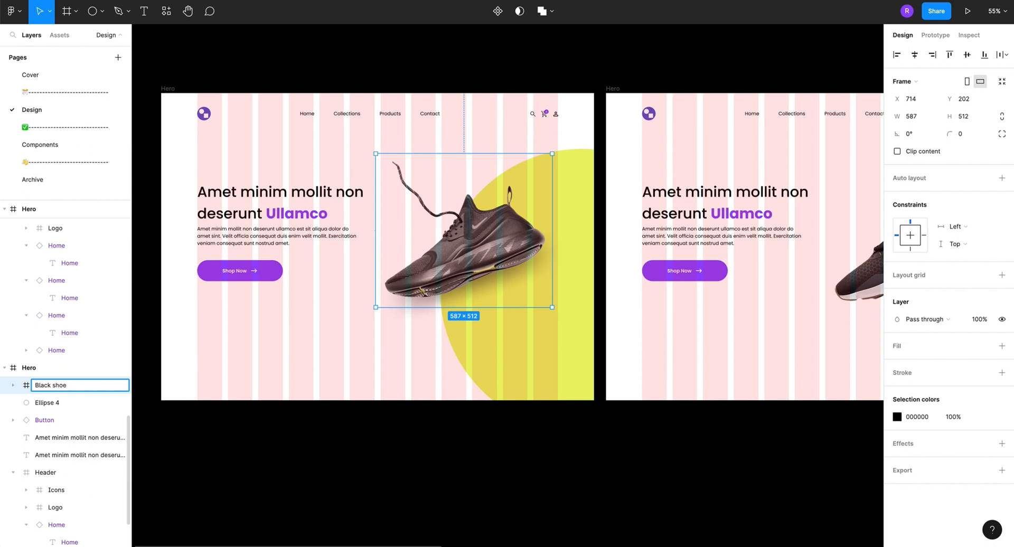
{"action": "key", "text": "Return"}
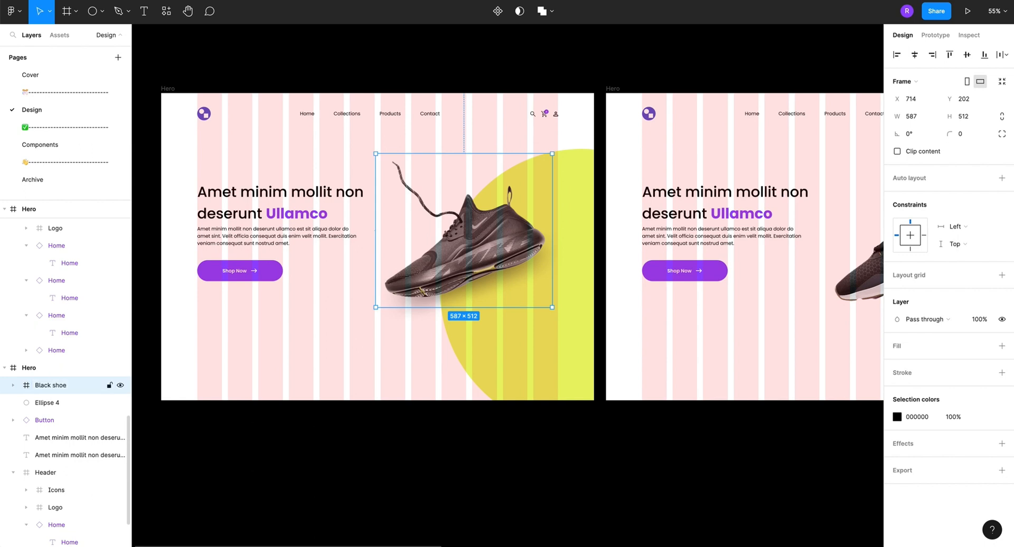
Copy the shadow ellipse into the second Hero frame, layered behind the shoe image under its sole at about X 820, Y 657
{"action": "left_click", "coordinate": [13, 386]}
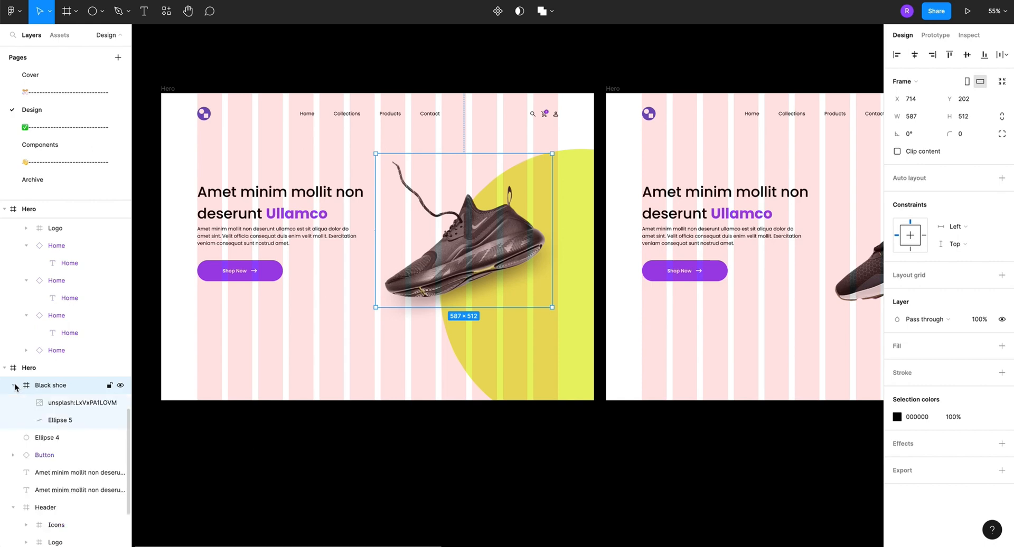
{"action": "left_click", "coordinate": [50, 420]}
{"action": "left_click", "coordinate": [53, 385]}
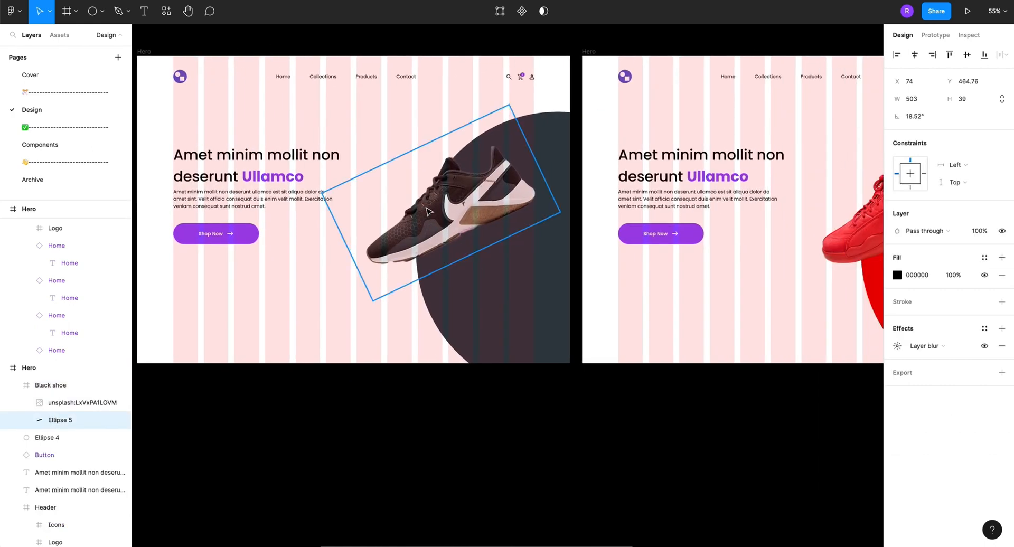
{"action": "left_click", "coordinate": [429, 211]}
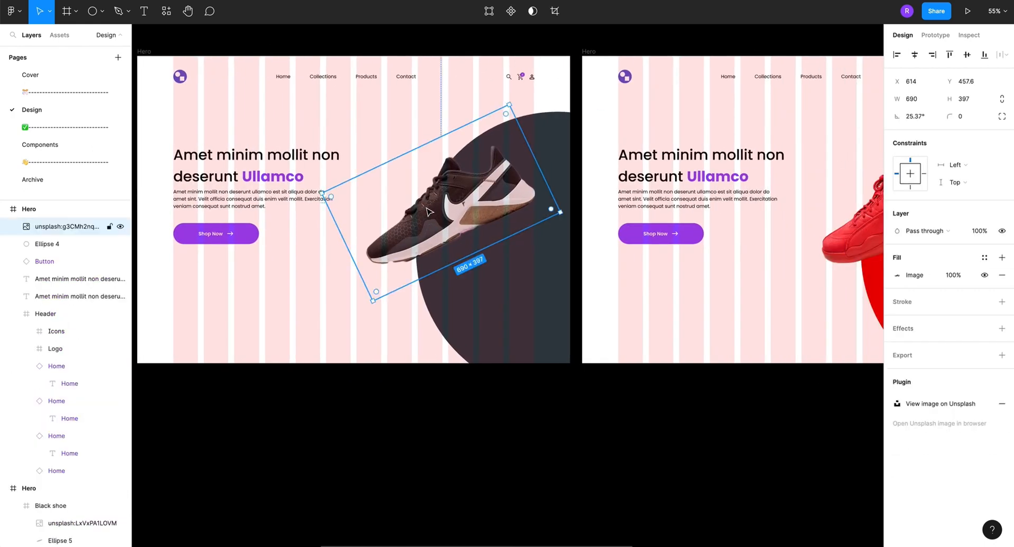
{"action": "key", "text": "ctrl+v"}
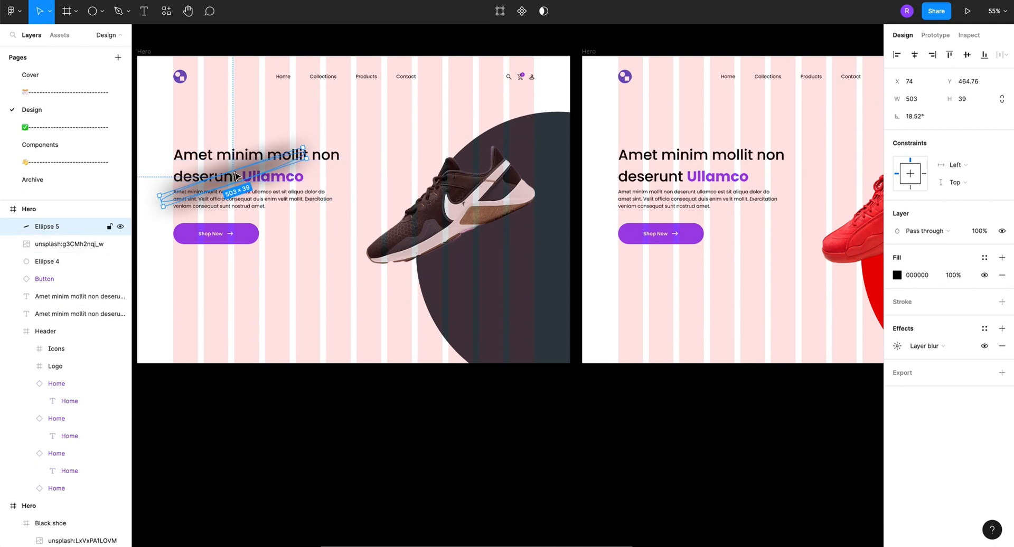
{"action": "left_click_drag", "start_coordinate": [237, 179], "coordinate": [409, 241]}
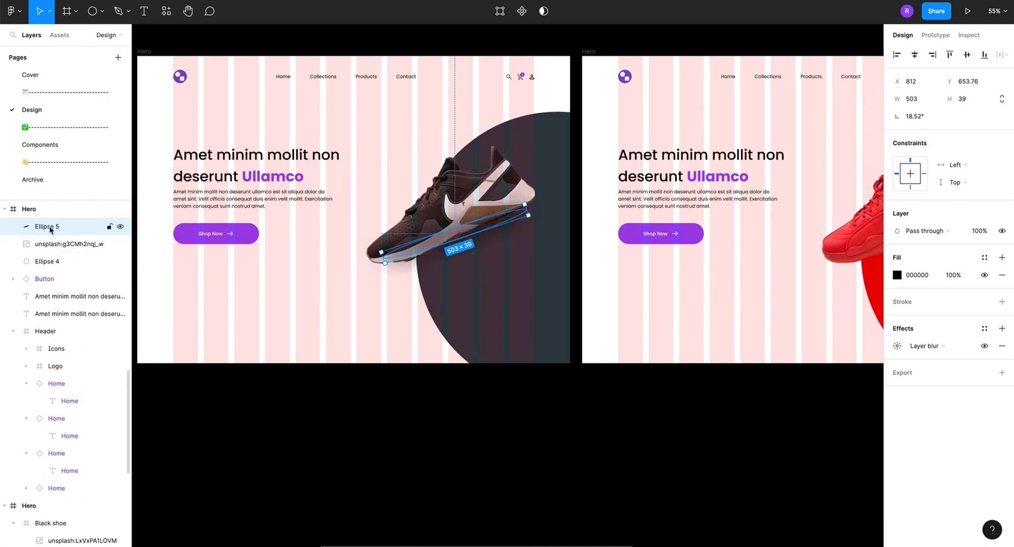
{"action": "left_click_drag", "start_coordinate": [48, 227], "coordinate": [52, 252]}
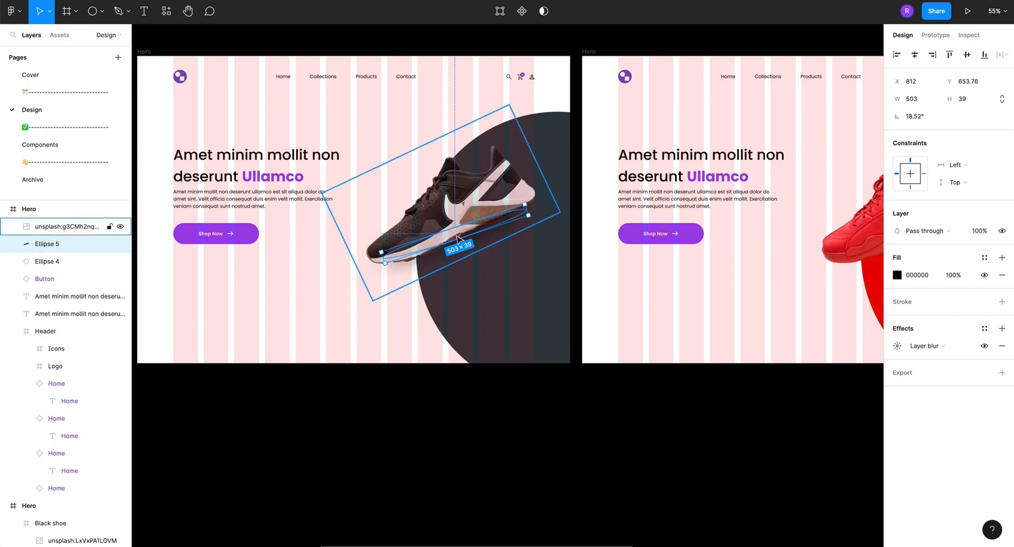
{"action": "scroll", "coordinate": [458, 239], "scroll_direction": "up", "scroll_amount": 5}
{"action": "scroll", "coordinate": [459, 237], "scroll_direction": "up", "scroll_amount": 1}
{"action": "mouse_move", "coordinate": [505, 215]}
{"action": "left_mouse_down"}
{"action": "mouse_move", "coordinate": [509, 204]}
{"action": "mouse_move", "coordinate": [514, 221]}
{"action": "left_mouse_up"}
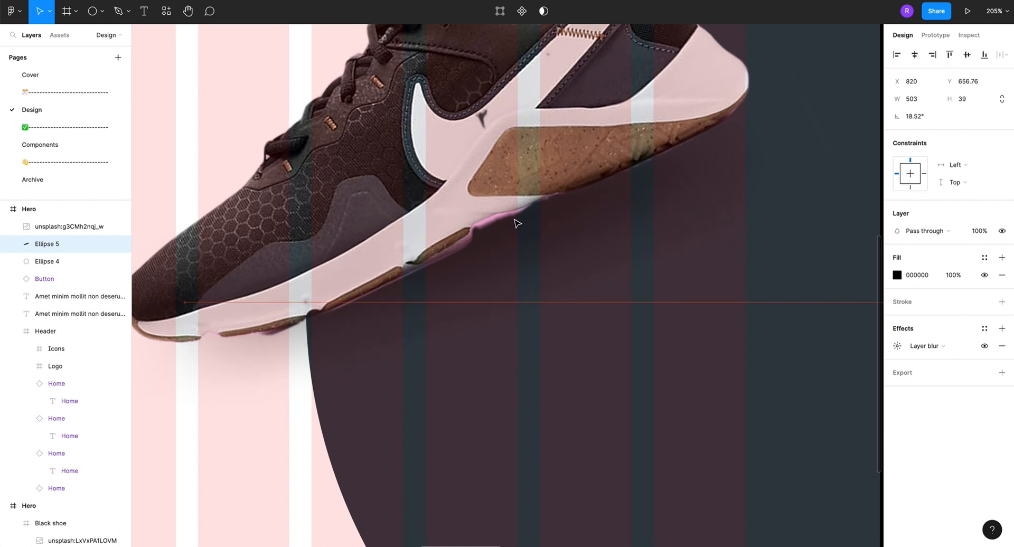
Set the second shoe's shadow ellipse to a layer blur of 50 and rotate it to about 21.9°
{"action": "left_click", "coordinate": [898, 346]}
{"action": "left_click", "coordinate": [786, 373]}
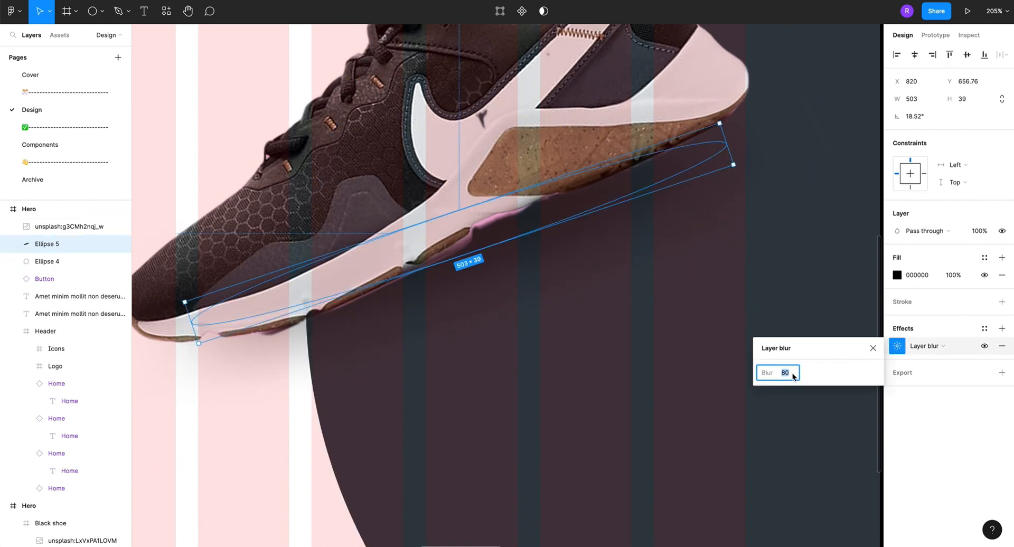
{"action": "type", "text": "50"}
{"action": "key", "text": "Return"}
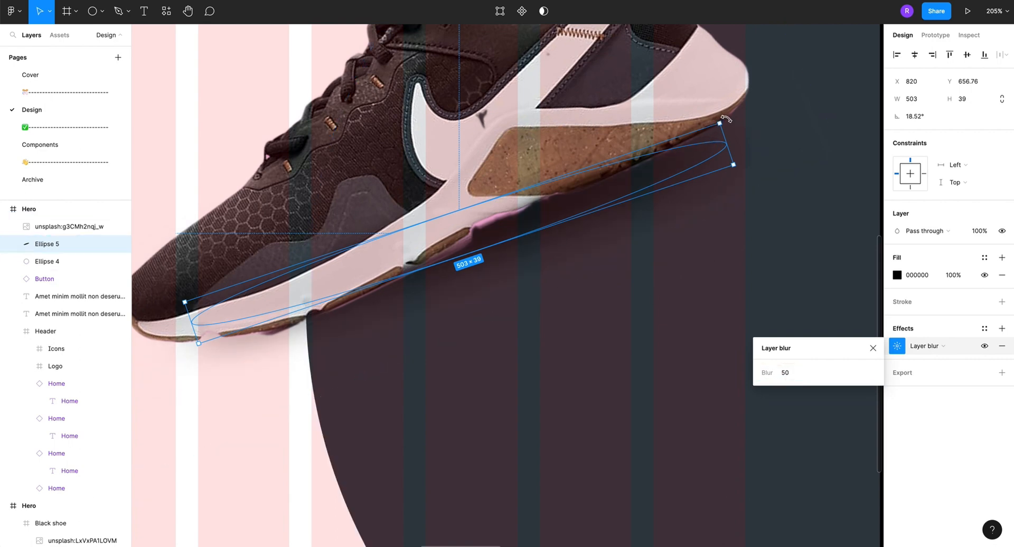
{"action": "left_click_drag", "start_coordinate": [726, 119], "coordinate": [719, 104]}
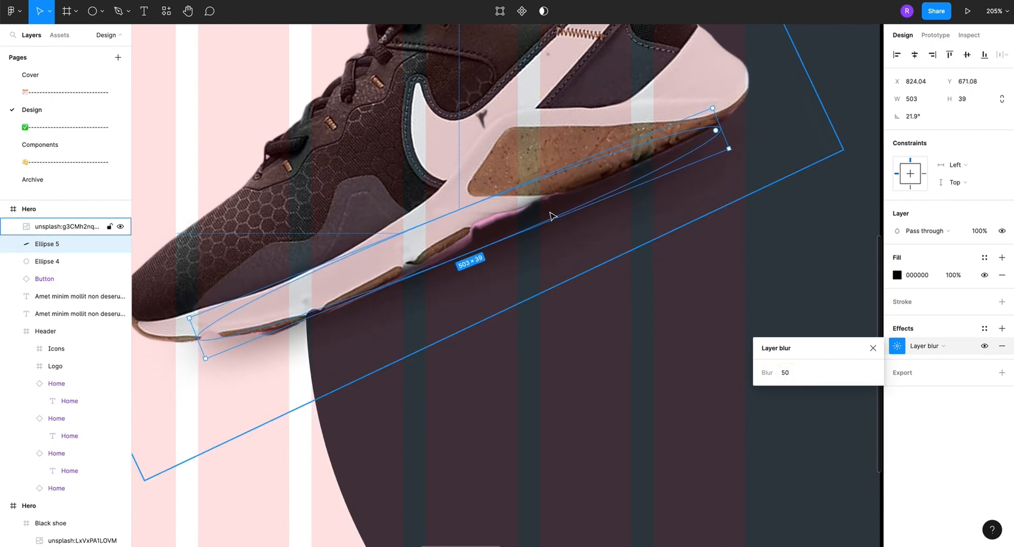
Nudge the second shoe's shadow ellipse closer under its sole, to X 835, Y 666.6
{"action": "key", "text": "shift+Right"}
{"action": "key", "text": "Up"}
{"action": "key", "text": "Up"}
{"action": "key", "text": "Up"}
{"action": "scroll", "coordinate": [547, 341], "scroll_direction": "down", "scroll_amount": 6}
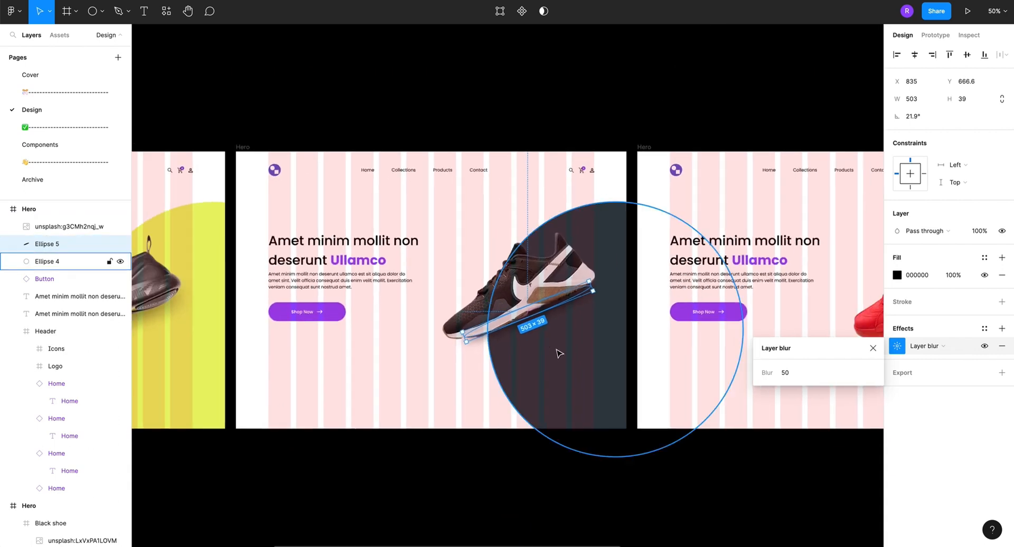
{"action": "left_click", "coordinate": [557, 351]}
{"action": "scroll", "coordinate": [550, 351], "scroll_direction": "up", "scroll_amount": 4}
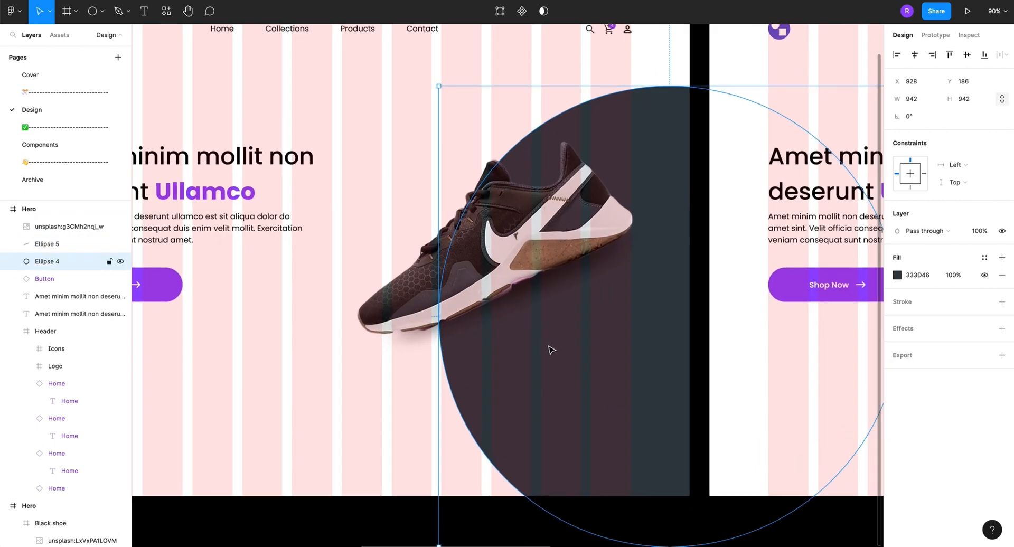
{"action": "scroll", "coordinate": [520, 274], "scroll_direction": "down", "scroll_amount": 5}
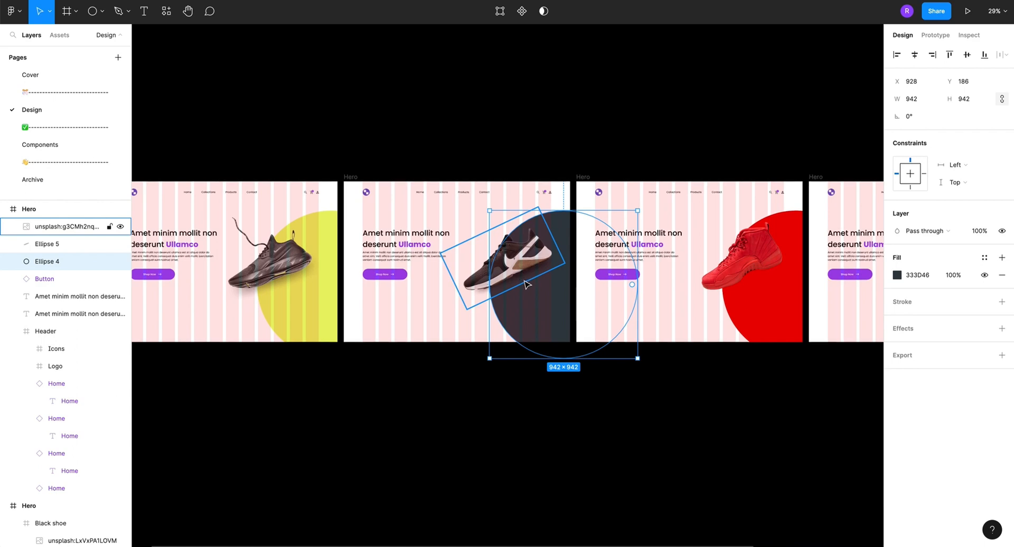
Paste the blurred shadow ellipse into the third Hero frame at about X 831, Y 653.76, layered behind the red shoe image
{"action": "scroll", "coordinate": [581, 295], "scroll_direction": "right", "scroll_amount": 5}
{"action": "scroll", "coordinate": [531, 248], "scroll_direction": "up", "scroll_amount": 4}
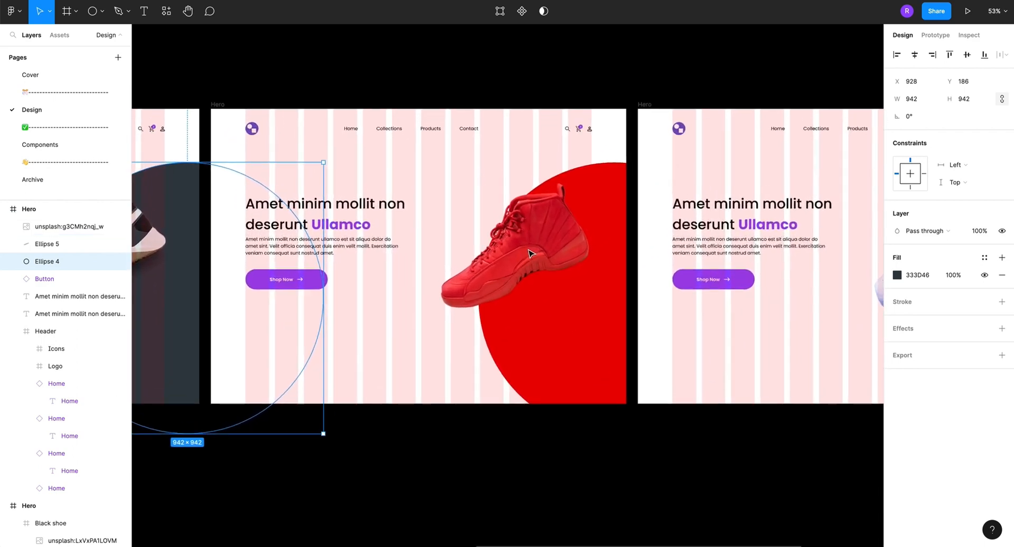
{"action": "left_click", "coordinate": [530, 254]}
{"action": "key", "text": "ctrl+v"}
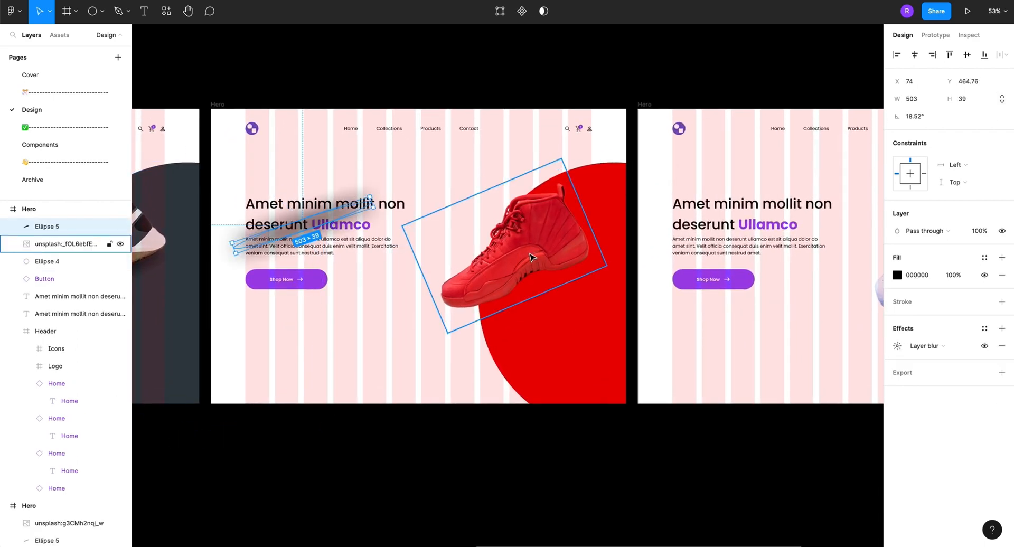
{"action": "left_click_drag", "start_coordinate": [374, 207], "coordinate": [591, 258]}
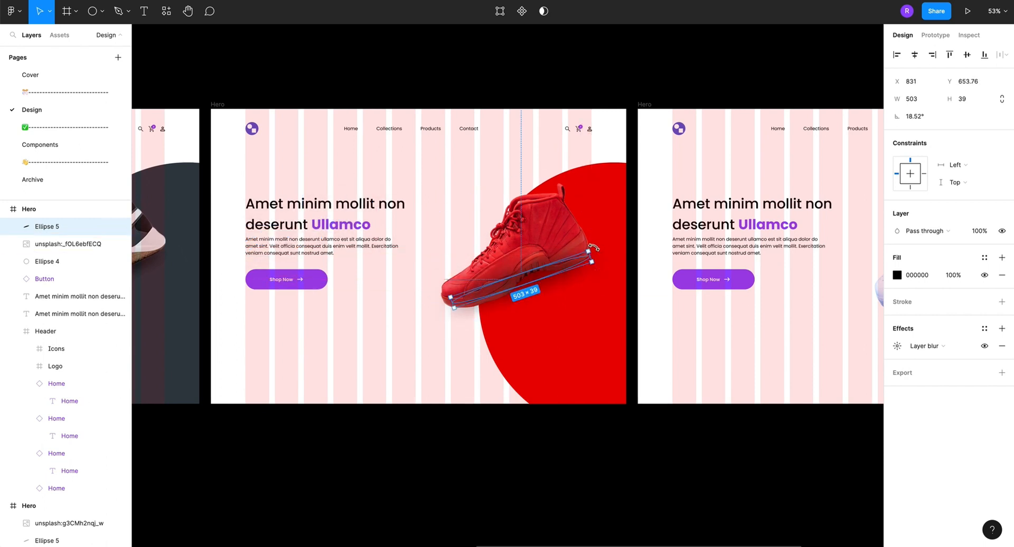
{"action": "left_click_drag", "start_coordinate": [65, 231], "coordinate": [68, 253]}
Rotate the red shoe's shadow ellipse to about 21.51° so it follows the sole
{"action": "scroll", "coordinate": [597, 257], "scroll_direction": "up", "scroll_amount": 5}
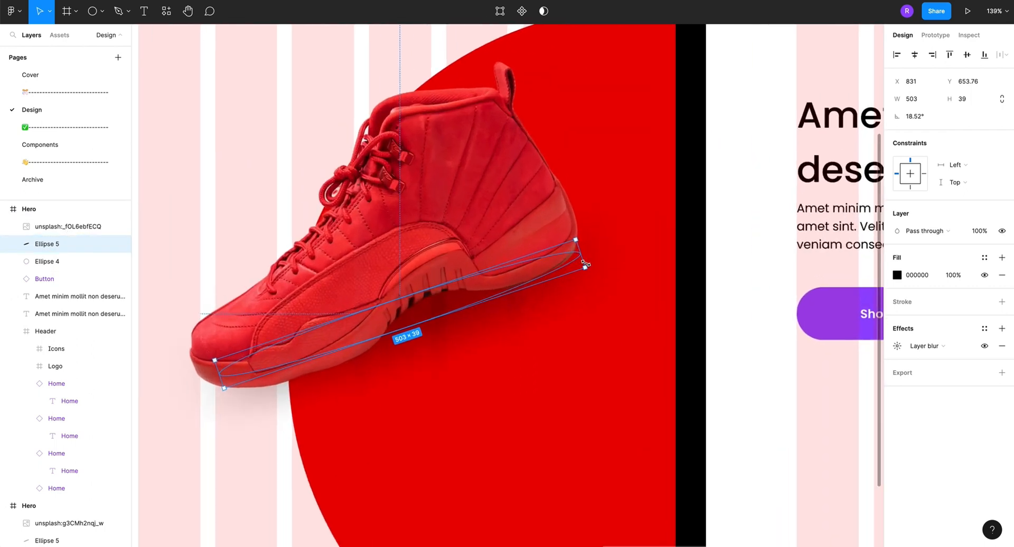
{"action": "left_click_drag", "start_coordinate": [581, 237], "coordinate": [570, 230]}
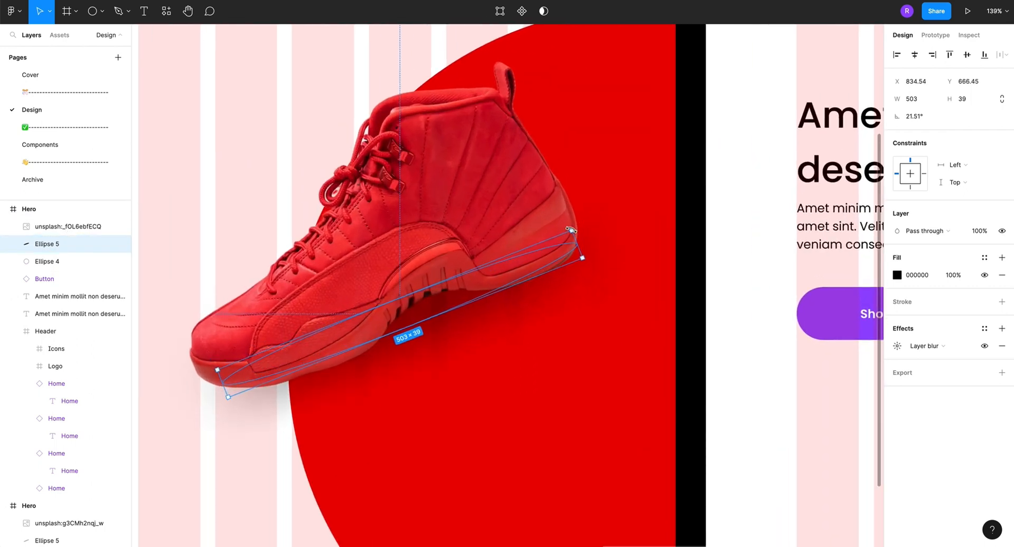
{"action": "left_click", "coordinate": [483, 351]}
{"action": "scroll", "coordinate": [487, 358], "scroll_direction": "down", "scroll_amount": 10}
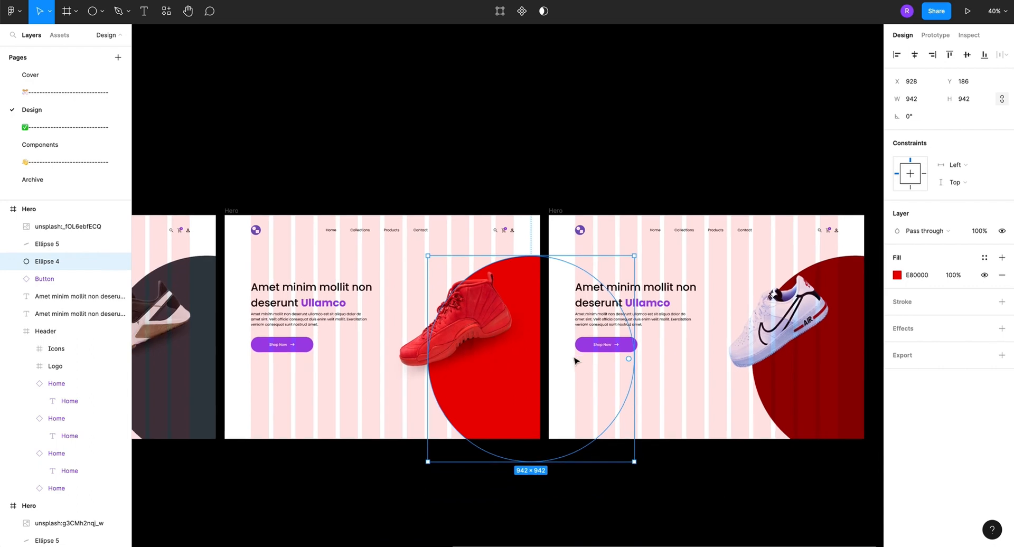
Paste the blurred shadow ellipse into the fourth Hero frame under the white shoe, at about X 862, Y 653.76
{"action": "scroll", "coordinate": [575, 358], "scroll_direction": "right", "scroll_amount": 3}
{"action": "scroll", "coordinate": [576, 359], "scroll_direction": "right", "scroll_amount": 5}
{"action": "left_click", "coordinate": [575, 312]}
{"action": "scroll", "coordinate": [576, 312], "scroll_direction": "up", "scroll_amount": 5}
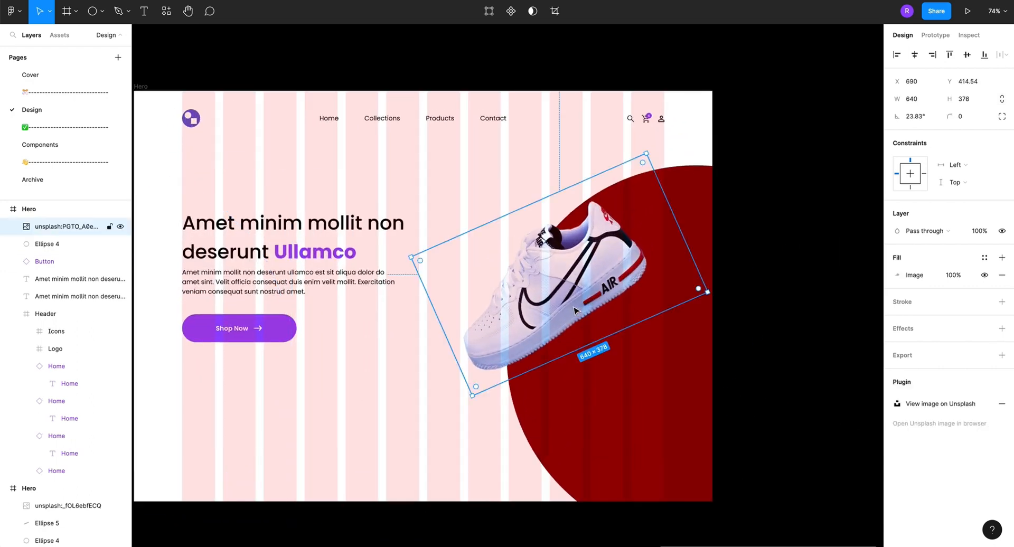
{"action": "key", "text": "ctrl+v"}
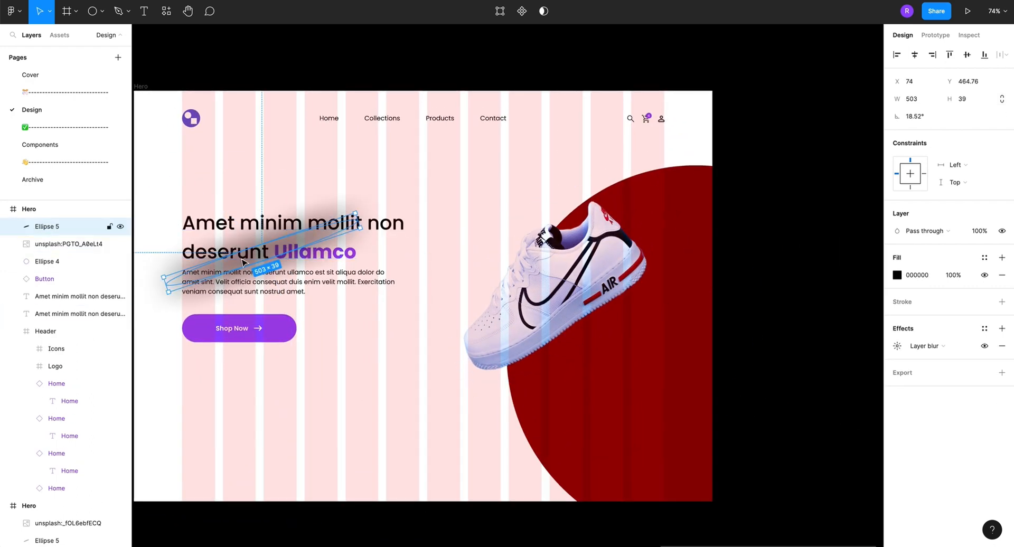
{"action": "left_click_drag", "start_coordinate": [242, 260], "coordinate": [594, 349]}
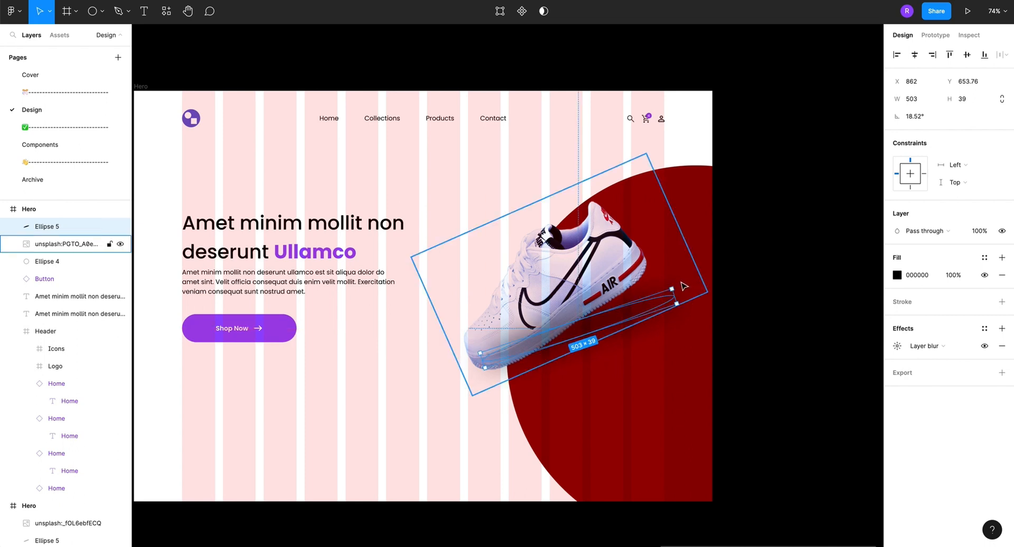
Rotate the white shoe's shadow to about 33.35° and place it behind the shoe image at about X 859, Y 694.52
{"action": "left_click_drag", "start_coordinate": [676, 285], "coordinate": [662, 263]}
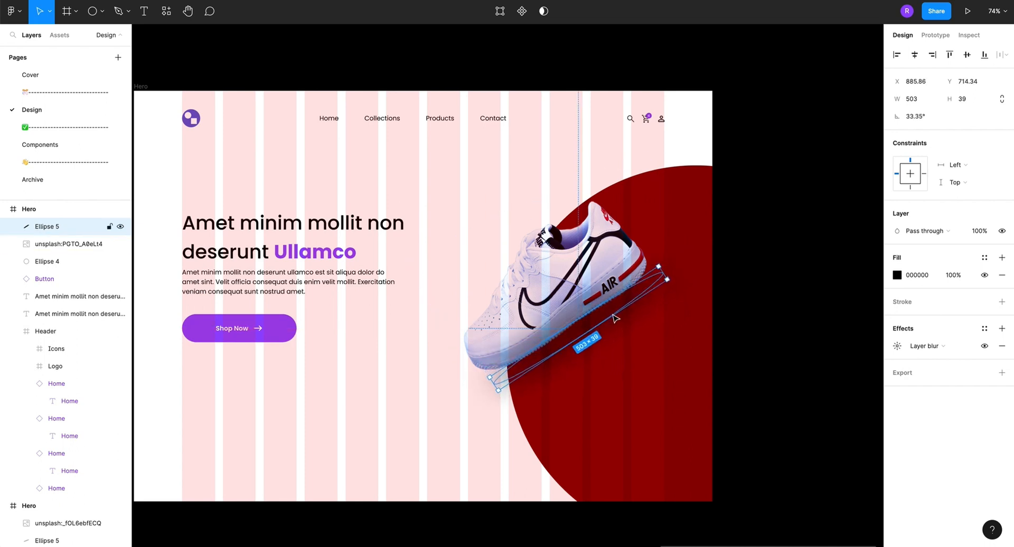
{"action": "left_click_drag", "start_coordinate": [599, 310], "coordinate": [588, 303]}
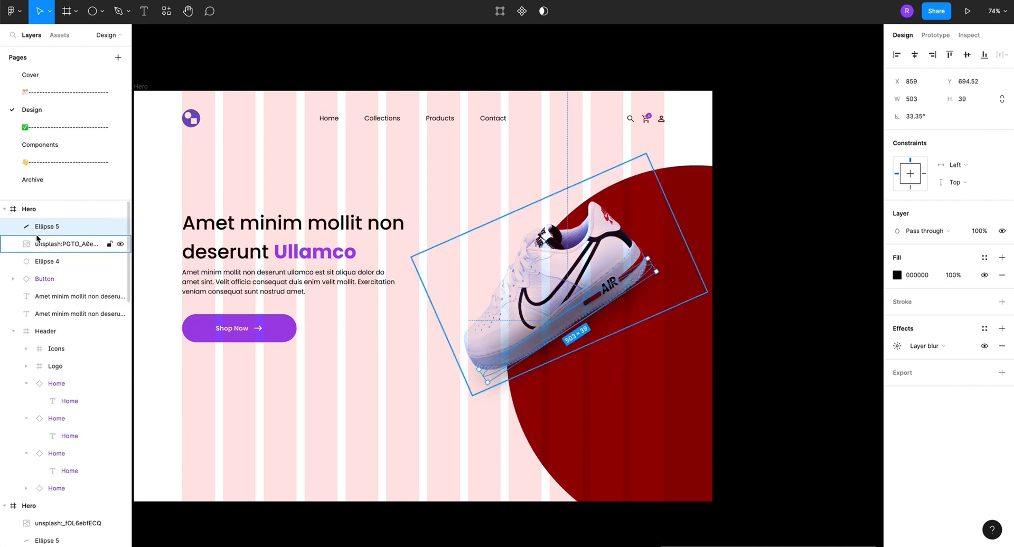
{"action": "left_click_drag", "start_coordinate": [48, 228], "coordinate": [50, 251]}
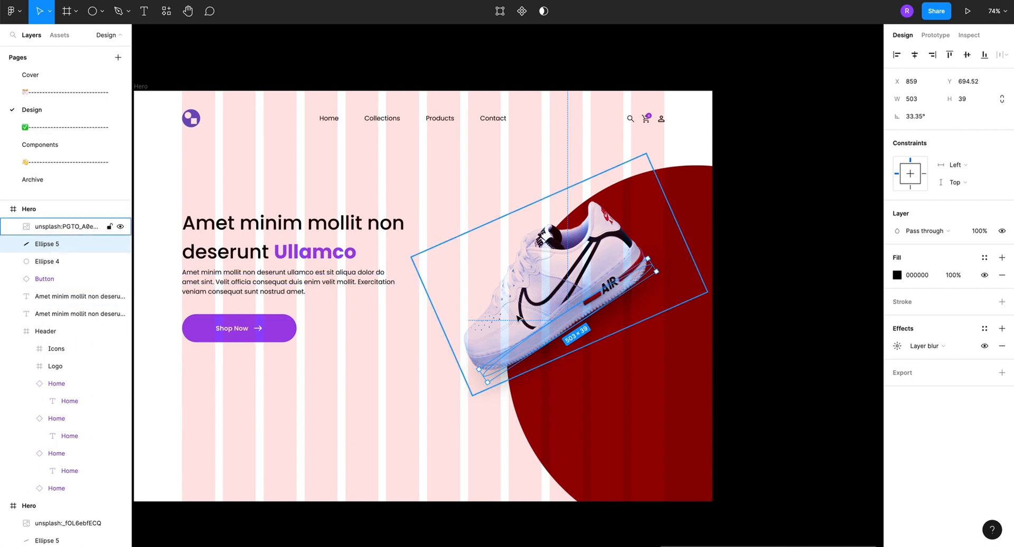
{"action": "left_click", "coordinate": [624, 374]}
{"action": "scroll", "coordinate": [619, 365], "scroll_direction": "down", "scroll_amount": 10}
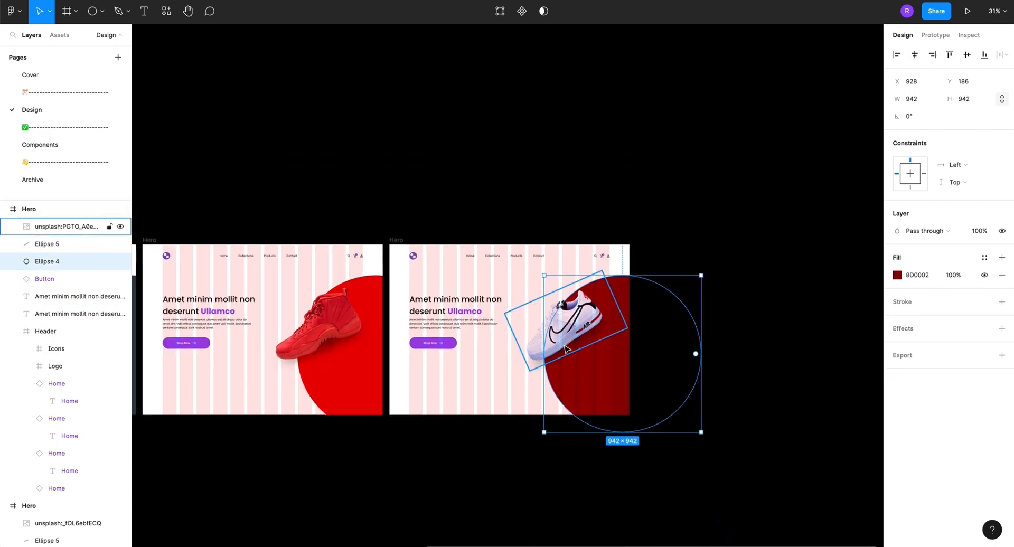
Review the shadows across the Hero frames and examine how the shoe thumbnails switch slides in the reference prototype
{"action": "scroll", "coordinate": [618, 331], "scroll_direction": "up", "scroll_amount": 10}
{"action": "scroll", "coordinate": [417, 382], "scroll_direction": "down", "scroll_amount": 5}
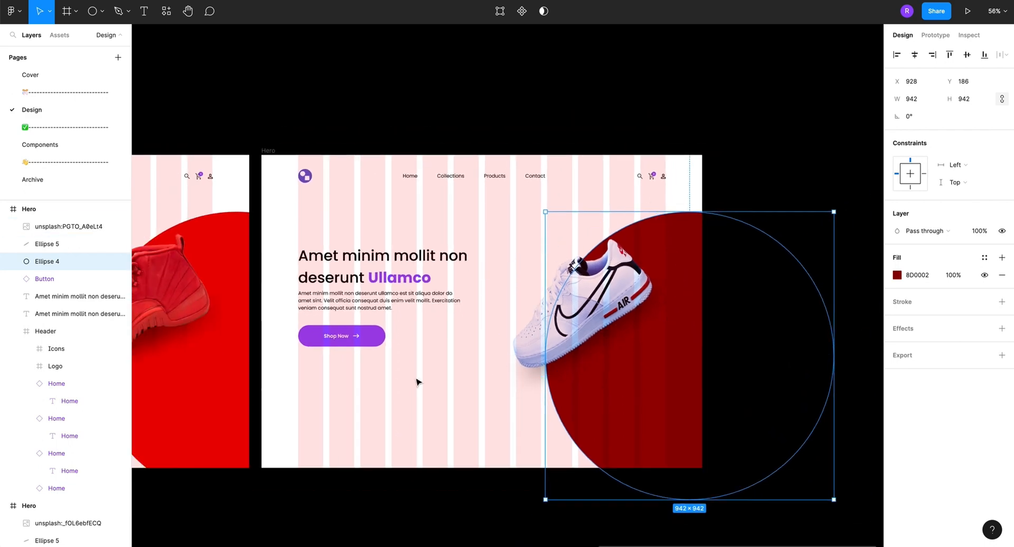
{"action": "scroll", "coordinate": [368, 388], "scroll_direction": "left", "scroll_amount": 3}
{"action": "scroll", "coordinate": [366, 410], "scroll_direction": "down", "scroll_amount": 5}
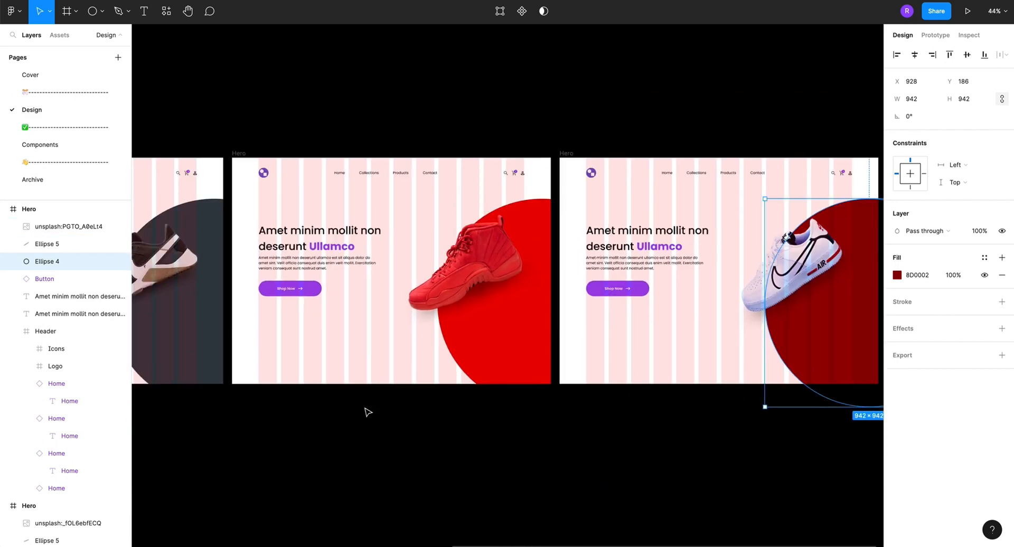
{"action": "scroll", "coordinate": [349, 401], "scroll_direction": "left", "scroll_amount": 3}
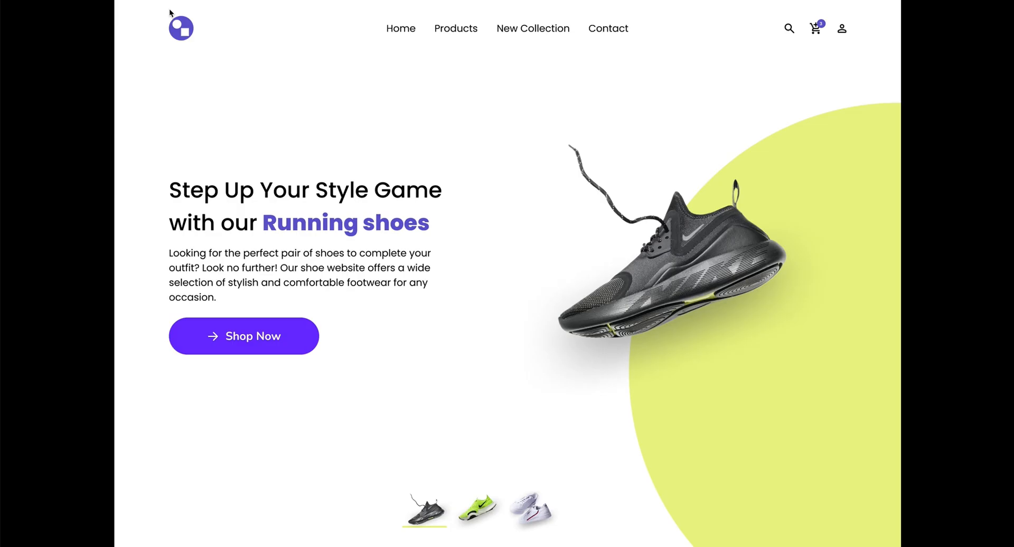
{"action": "left_click", "coordinate": [468, 518]}
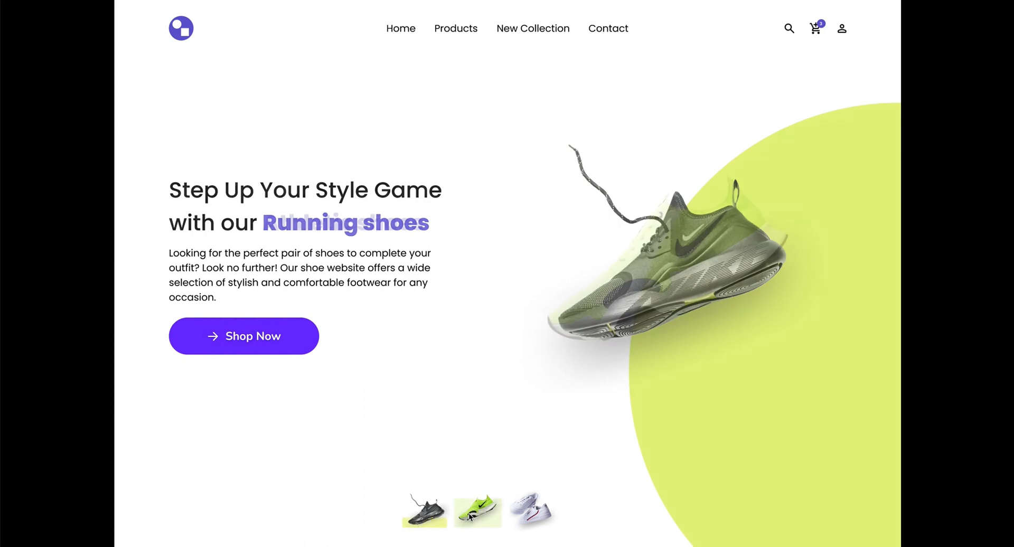
{"action": "left_click", "coordinate": [536, 513]}
{"action": "left_click", "coordinate": [474, 511]}
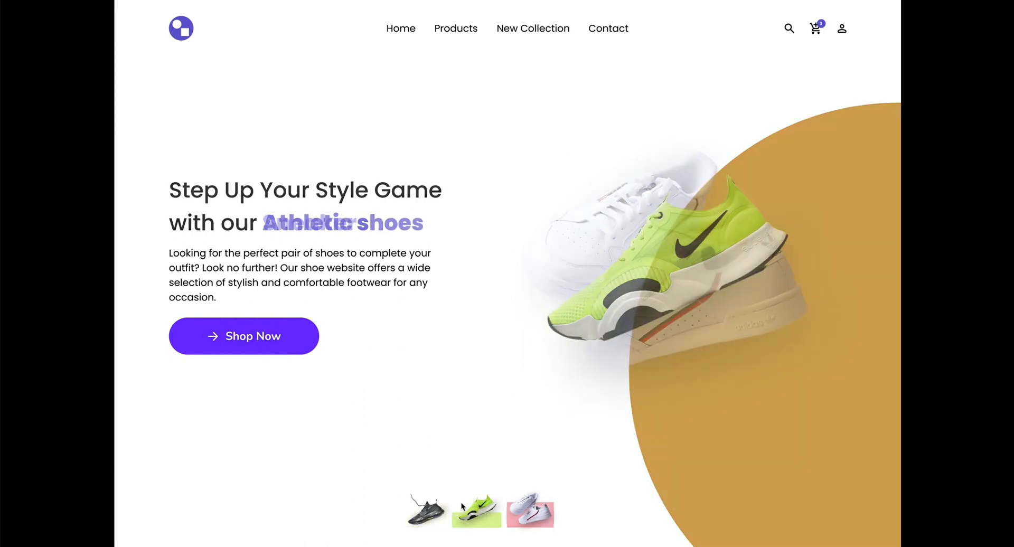
{"action": "left_click", "coordinate": [433, 512]}
{"action": "left_click", "coordinate": [479, 511]}
{"action": "left_click", "coordinate": [531, 510]}
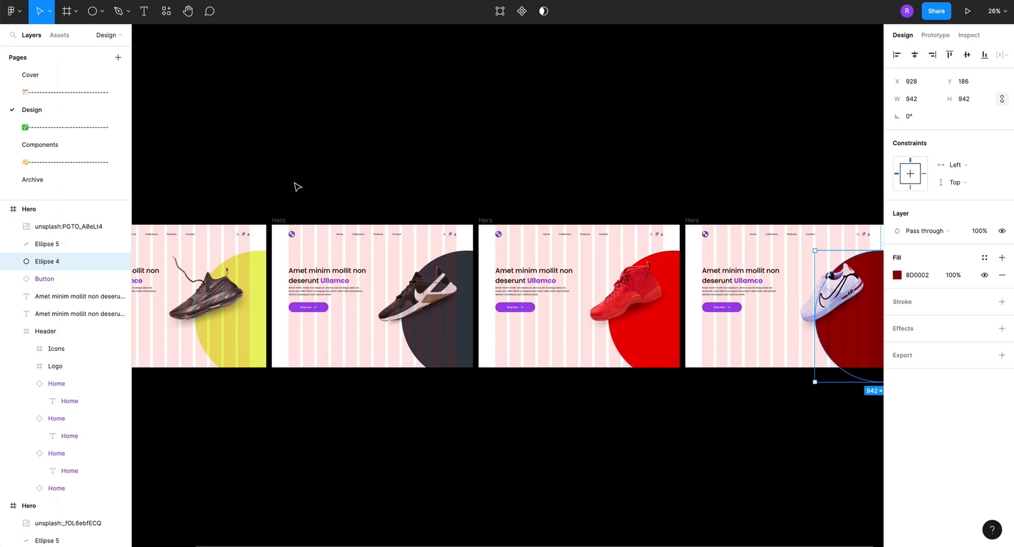
Copy the Black shoe frame and the other three shoe images from the Hero frames and paste them on the canvas above
{"action": "key", "text": "minus"}
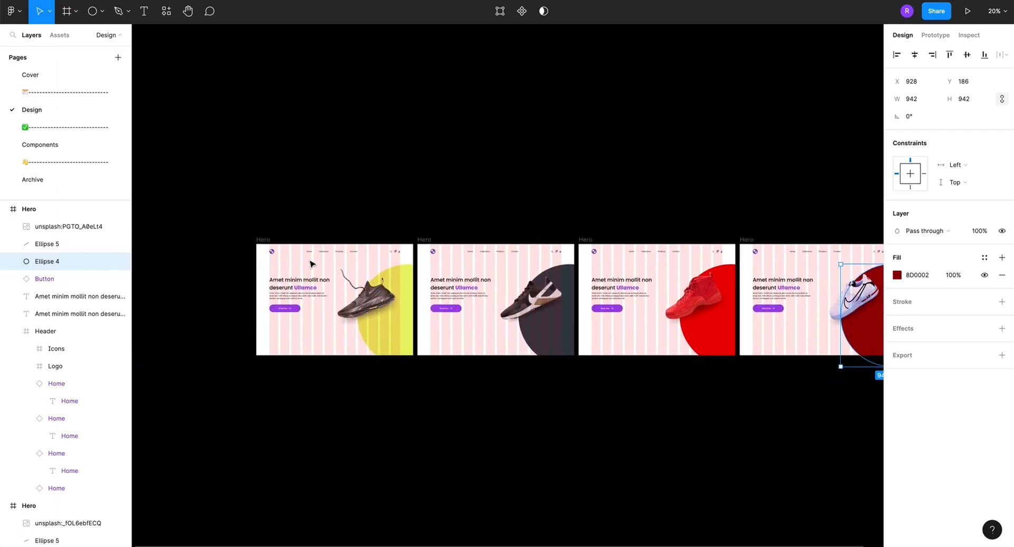
{"action": "left_click", "coordinate": [356, 288]}
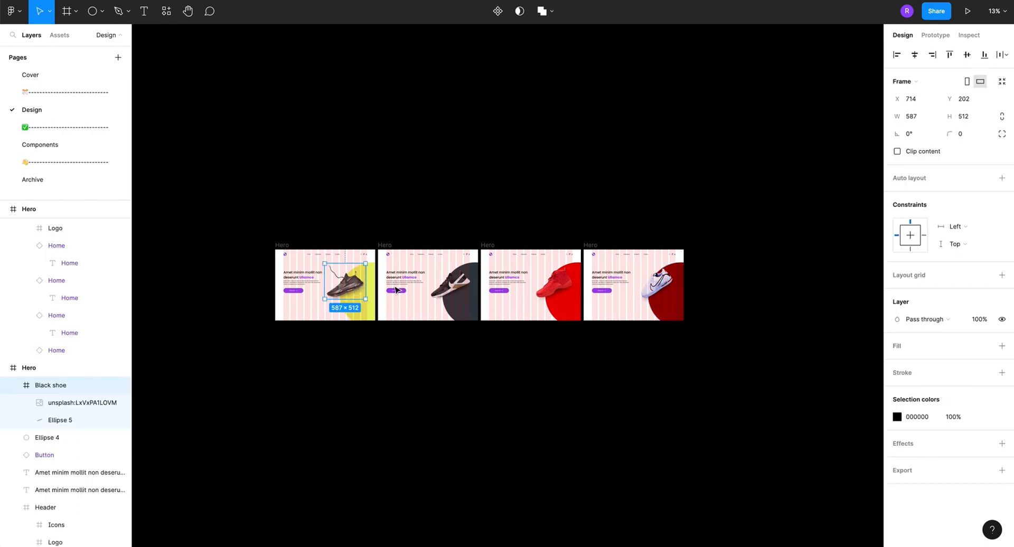
{"action": "left_click", "coordinate": [464, 289], "text": "shift"}
{"action": "left_click", "coordinate": [551, 286], "text": "shift"}
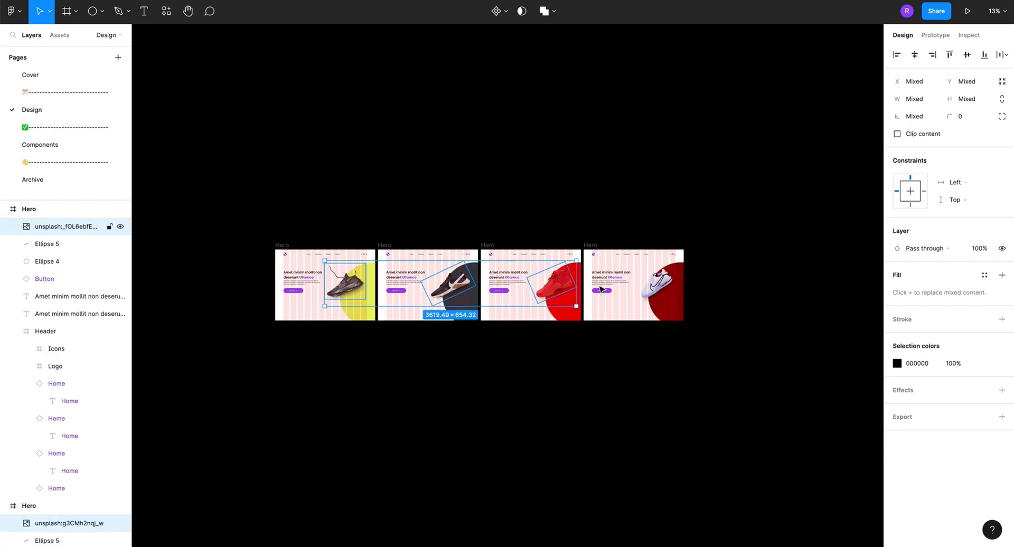
{"action": "left_click", "coordinate": [654, 284], "text": "shift"}
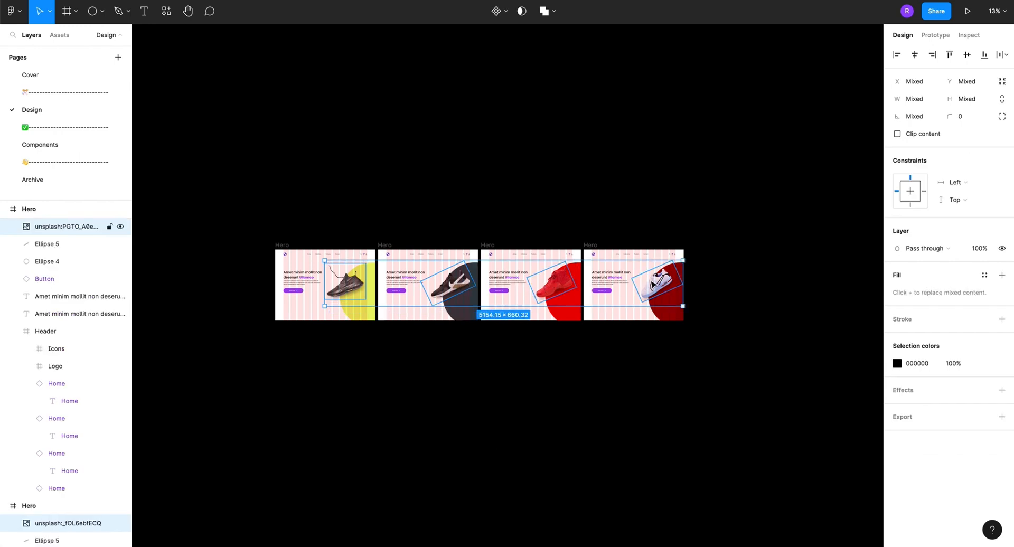
{"action": "right_click", "coordinate": [541, 294]}
{"action": "left_click", "coordinate": [607, 213]}
{"action": "left_click", "coordinate": [394, 182]}
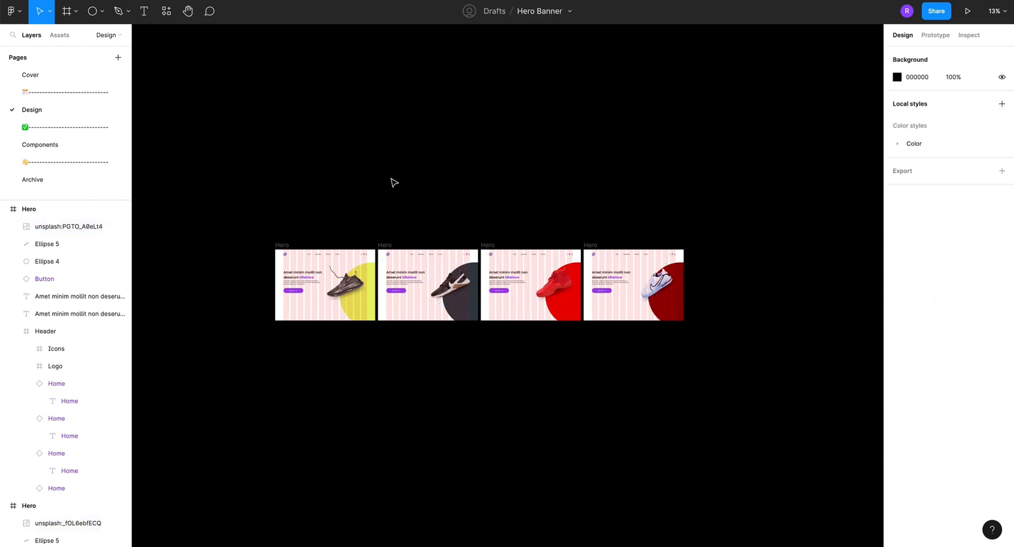
{"action": "right_click", "coordinate": [373, 154]}
{"action": "left_click", "coordinate": [391, 162]}
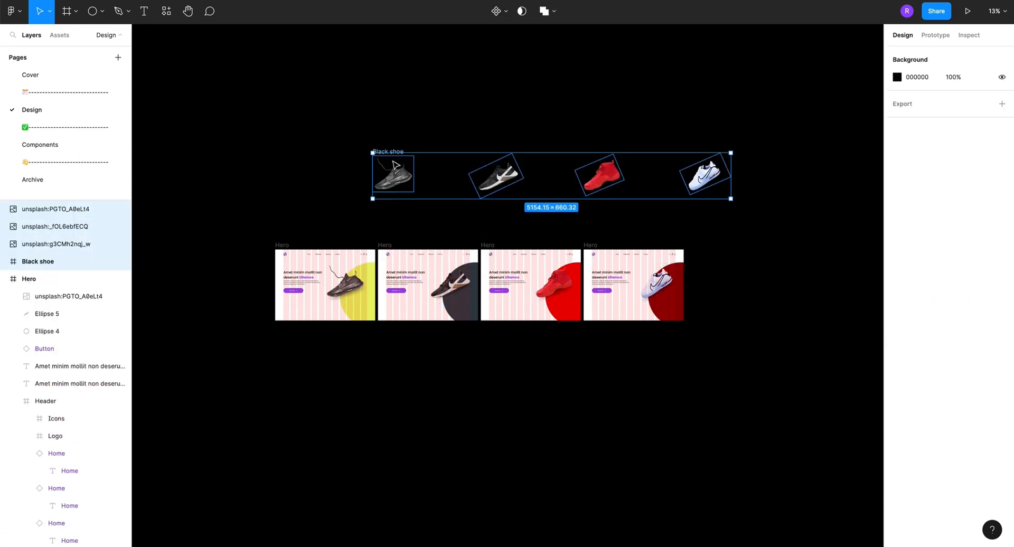
Center the four pasted shoes above the Hero frames and tidy them into a row with 0 spacing
{"action": "left_click_drag", "start_coordinate": [492, 180], "coordinate": [452, 168]}
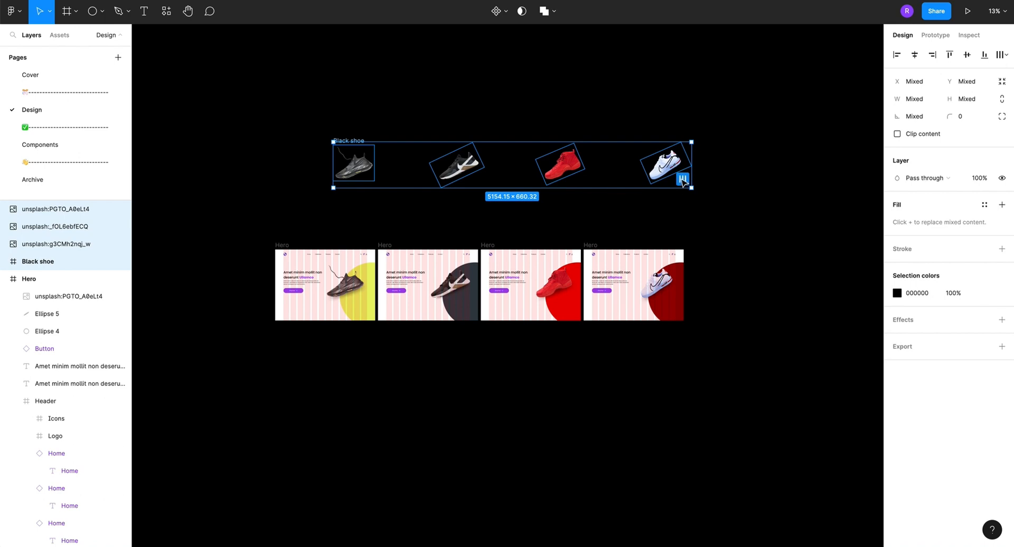
{"action": "left_click", "coordinate": [682, 179]}
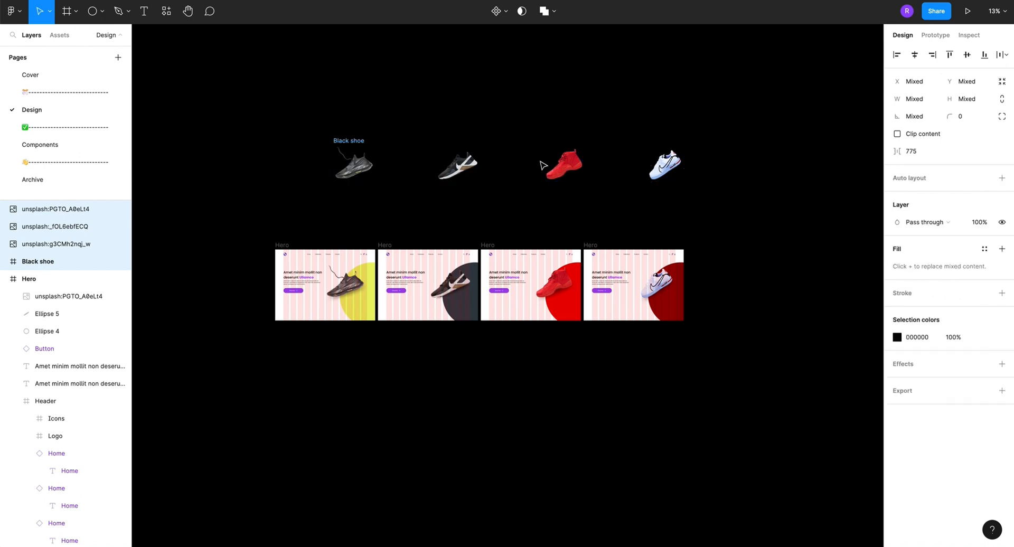
{"action": "left_click_drag", "start_coordinate": [612, 167], "coordinate": [479, 170]}
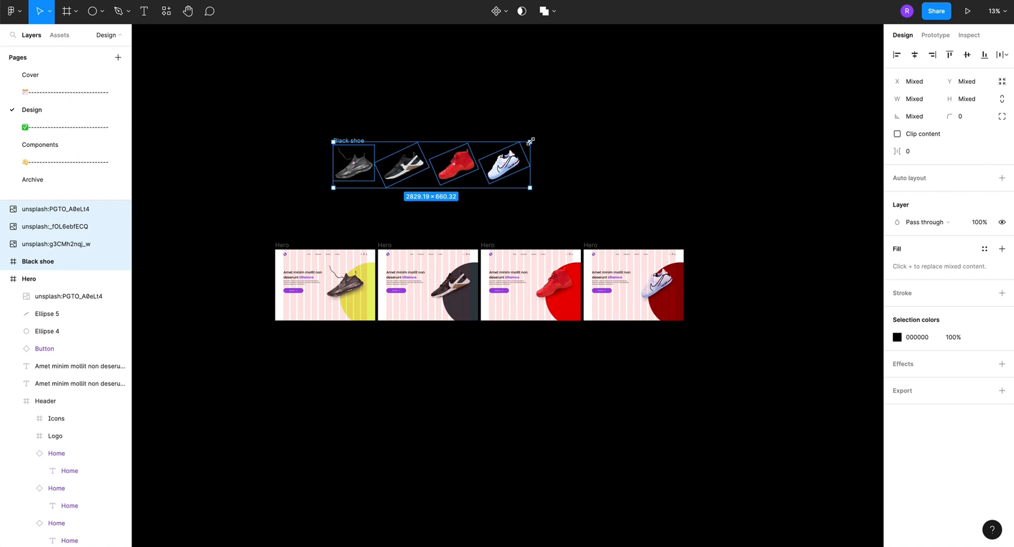
Try to scale the row of four shoes down to about 1832 × 427.58
{"action": "left_click_drag", "start_coordinate": [531, 141], "coordinate": [461, 177]}
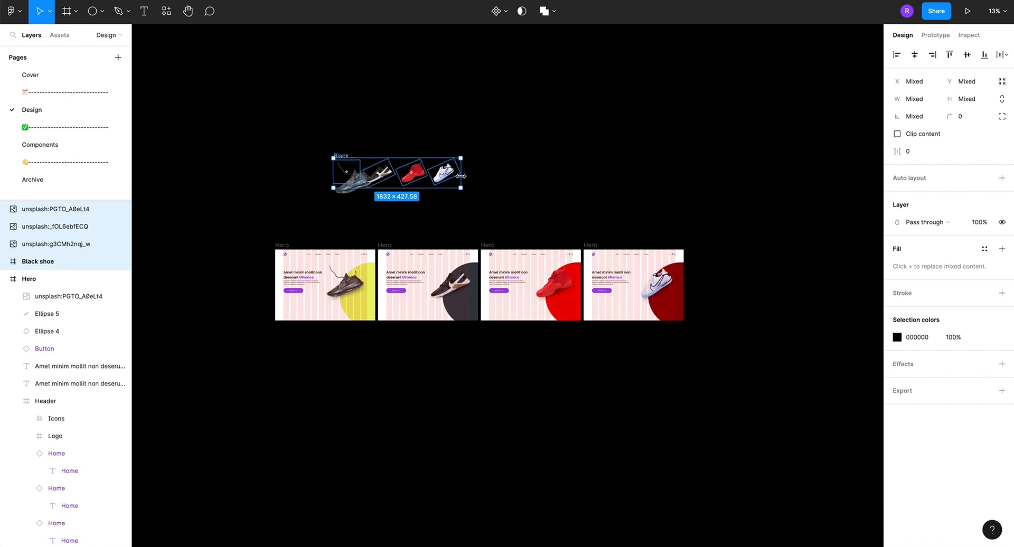
{"action": "key", "text": "ctrl+z"}
Ungroup the copied Black shoe frame above the Hero frames
{"action": "left_click", "coordinate": [348, 174]}
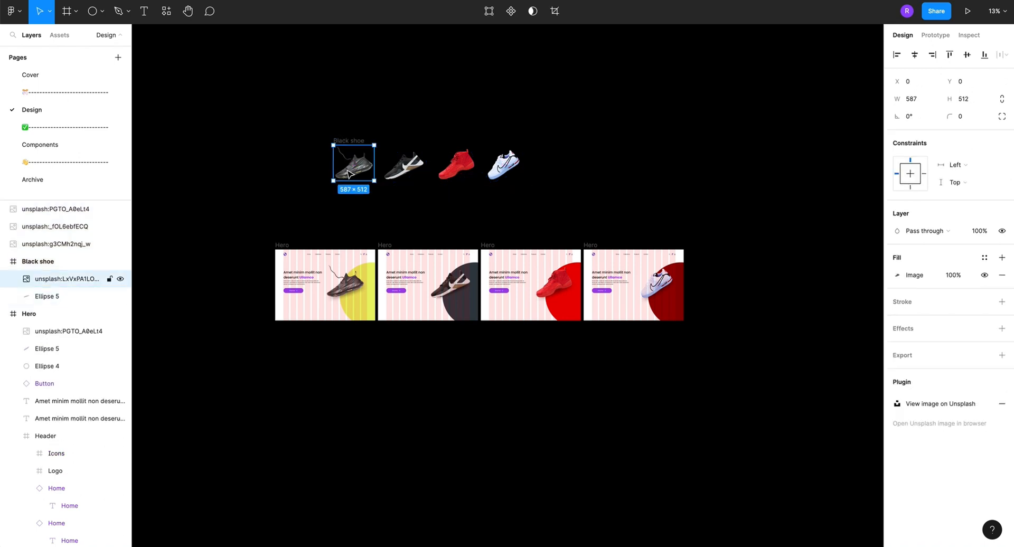
{"action": "left_click", "coordinate": [340, 141]}
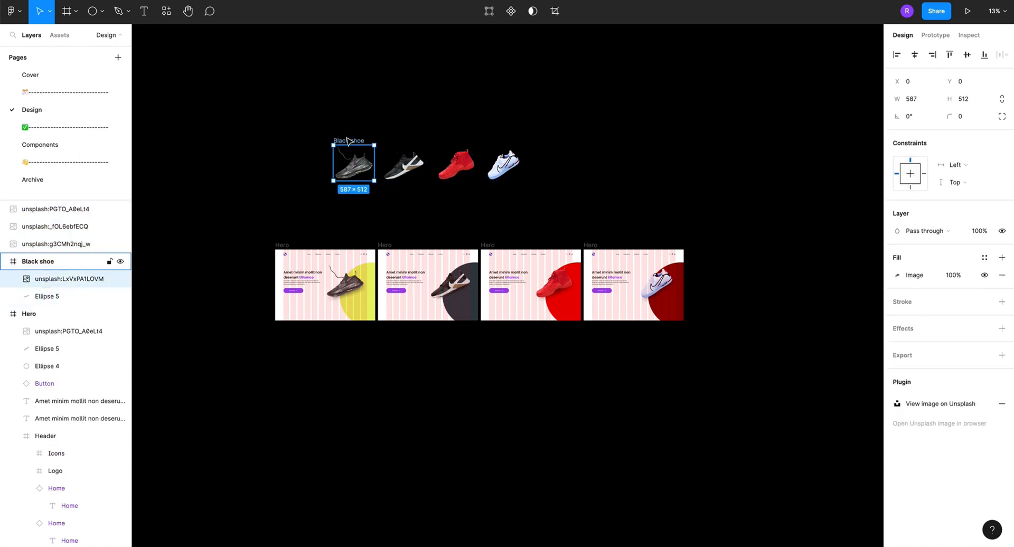
{"action": "right_click", "coordinate": [348, 138]}
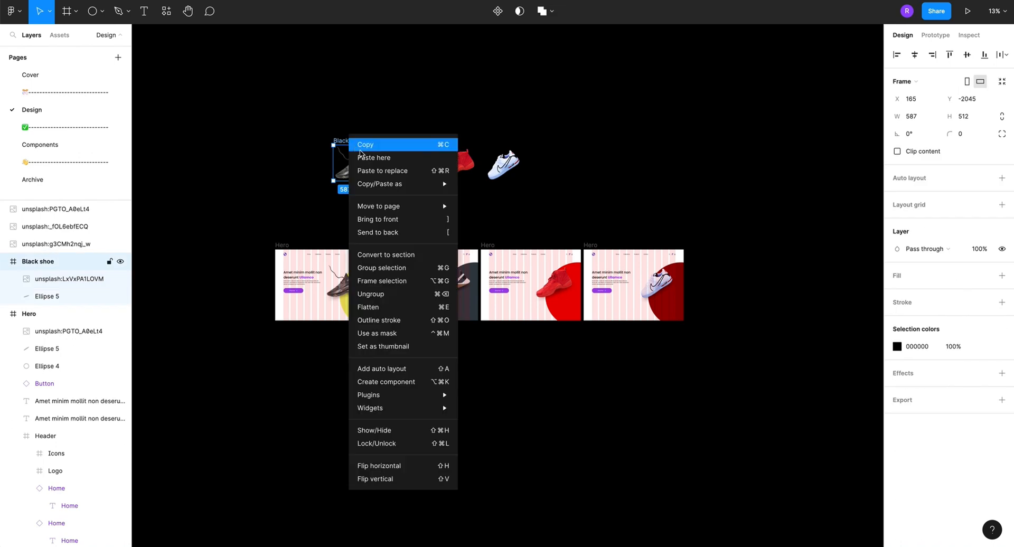
{"action": "left_click", "coordinate": [396, 292]}
Scale the four shoes with their shadow down to about 779 × 182 and move them to the bottom of the first Hero frame
{"action": "left_click_drag", "start_coordinate": [300, 112], "coordinate": [555, 192]}
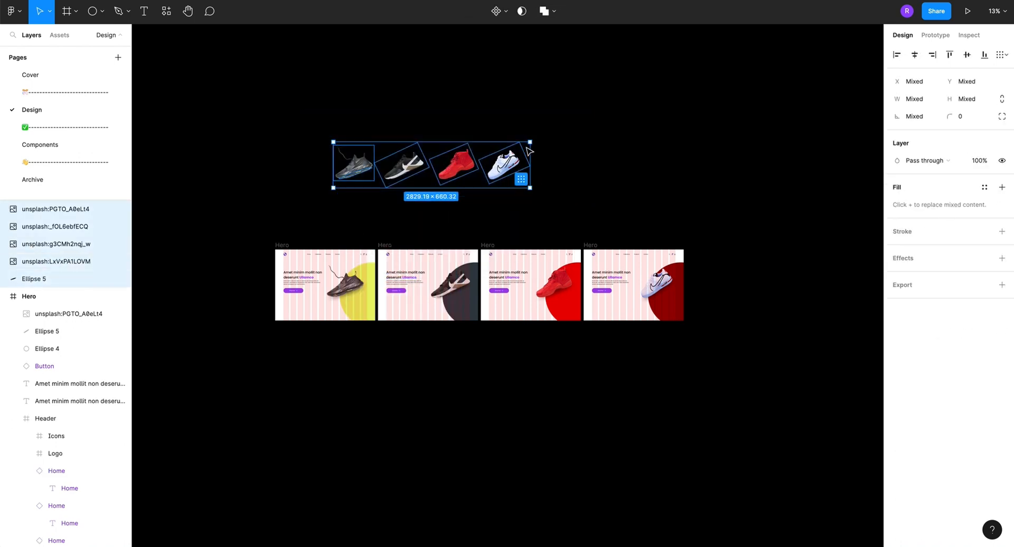
{"action": "left_click_drag", "start_coordinate": [529, 142], "coordinate": [388, 182]}
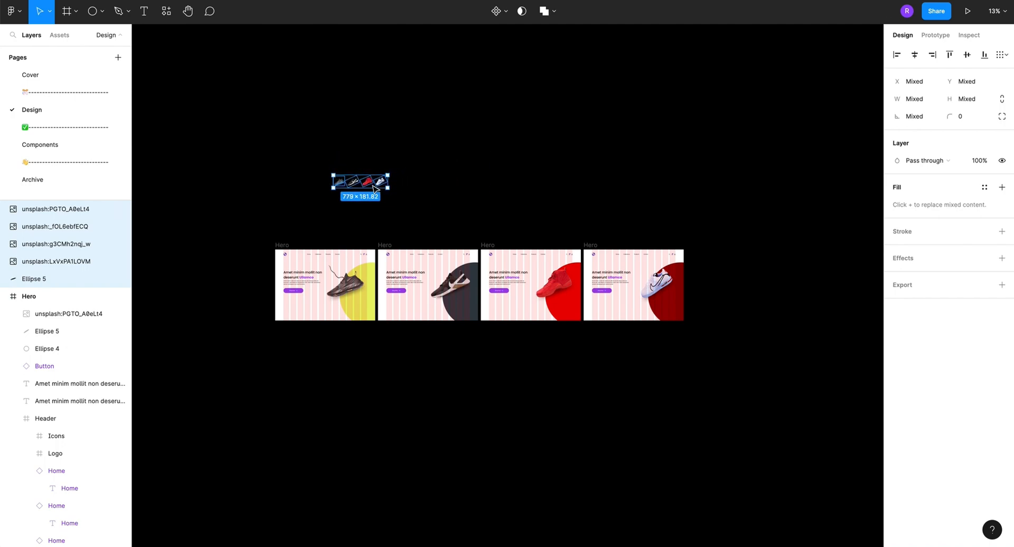
{"action": "key", "text": "shift+2"}
{"action": "scroll", "coordinate": [361, 191], "scroll_direction": "down", "scroll_amount": 10}
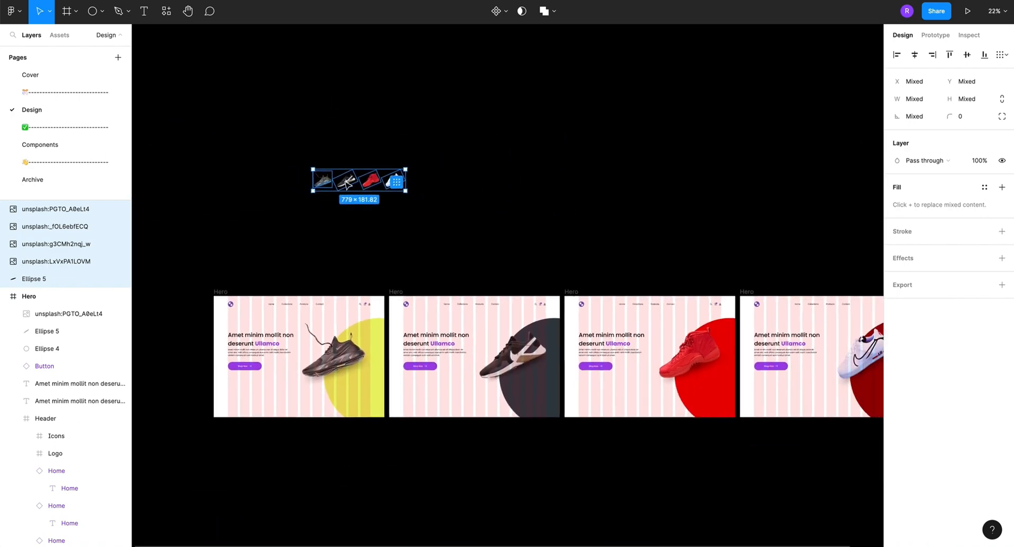
{"action": "left_click_drag", "start_coordinate": [347, 182], "coordinate": [268, 409]}
{"action": "scroll", "coordinate": [268, 408], "scroll_direction": "up", "scroll_amount": 6}
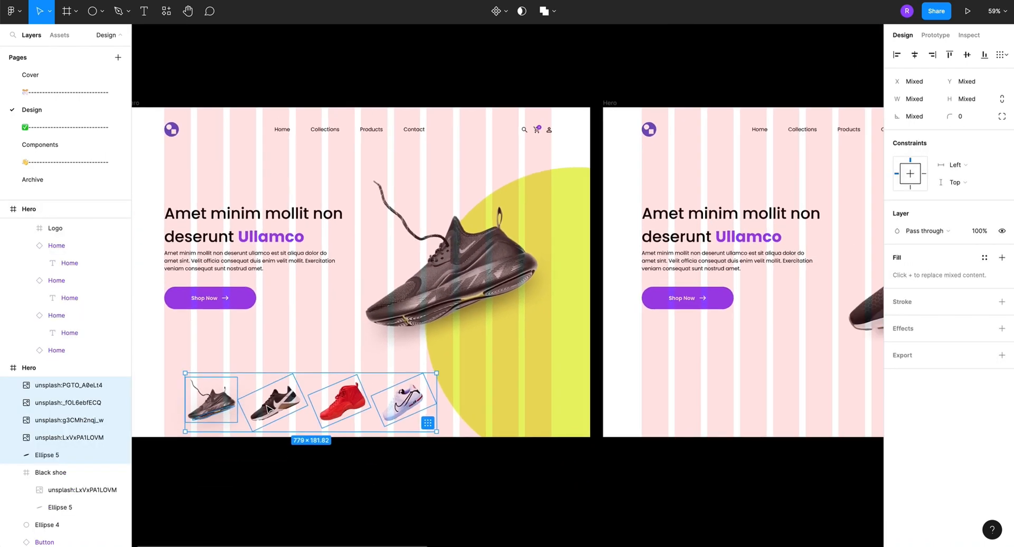
Shrink the shoe row to thumbnails of about 406 × 95 overall and place it near the bottom middle of the first Hero frame
{"action": "scroll", "coordinate": [541, 335], "scroll_direction": "down", "scroll_amount": 2}
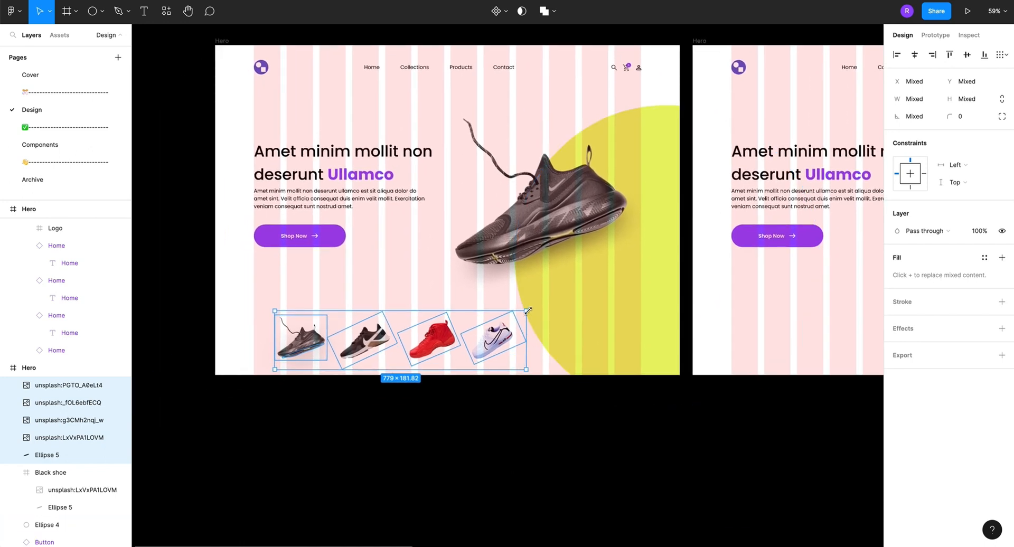
{"action": "left_click_drag", "start_coordinate": [527, 311], "coordinate": [455, 350]}
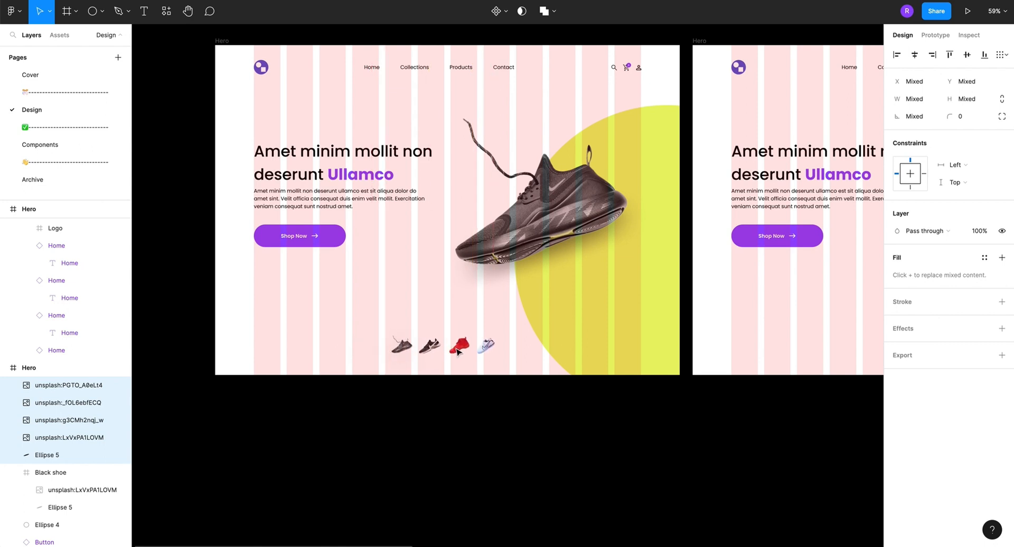
{"action": "scroll", "coordinate": [465, 346], "scroll_direction": "up", "scroll_amount": 5}
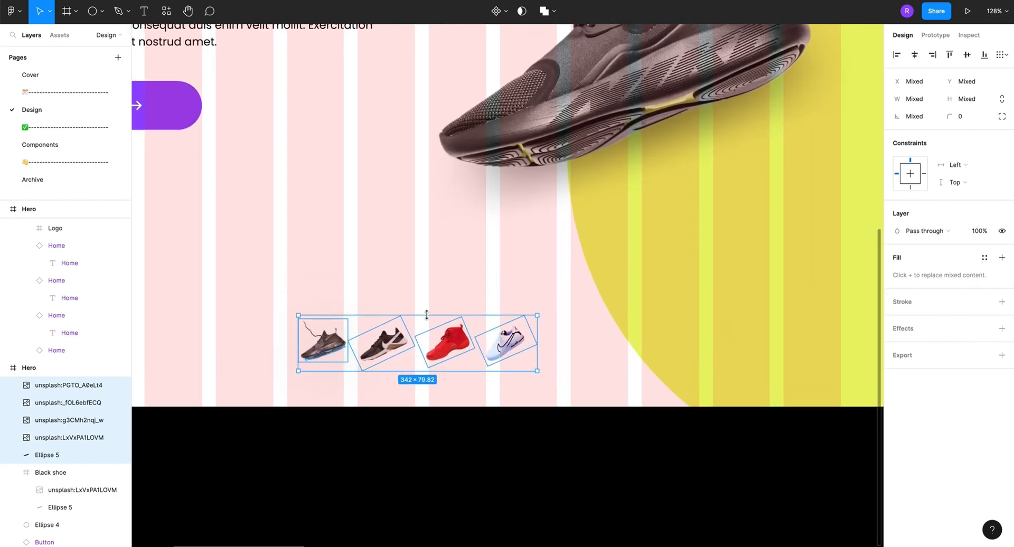
{"action": "left_click_drag", "start_coordinate": [426, 312], "coordinate": [430, 305]}
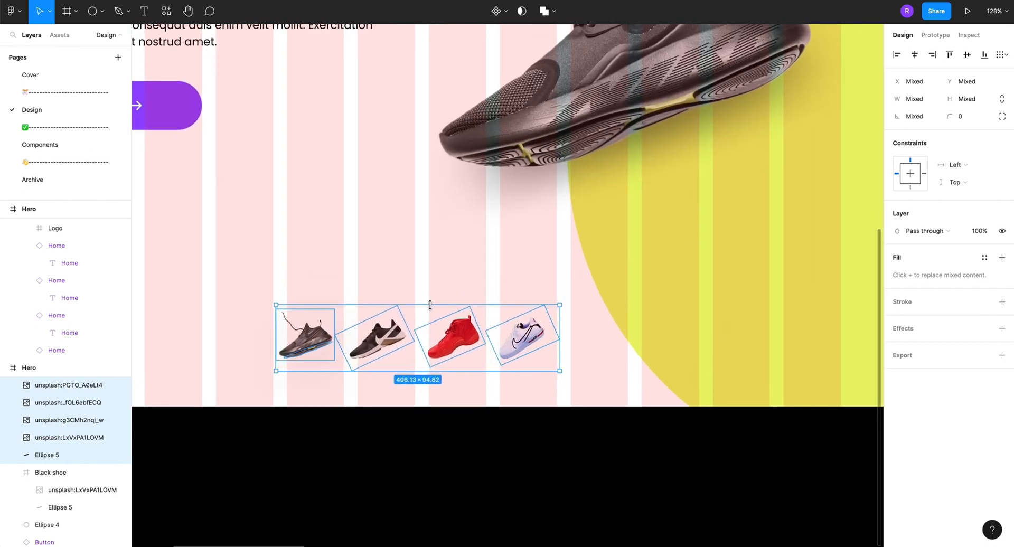
{"action": "left_click_drag", "start_coordinate": [435, 343], "coordinate": [435, 349]}
{"action": "scroll", "coordinate": [435, 350], "scroll_direction": "down", "scroll_amount": 5}
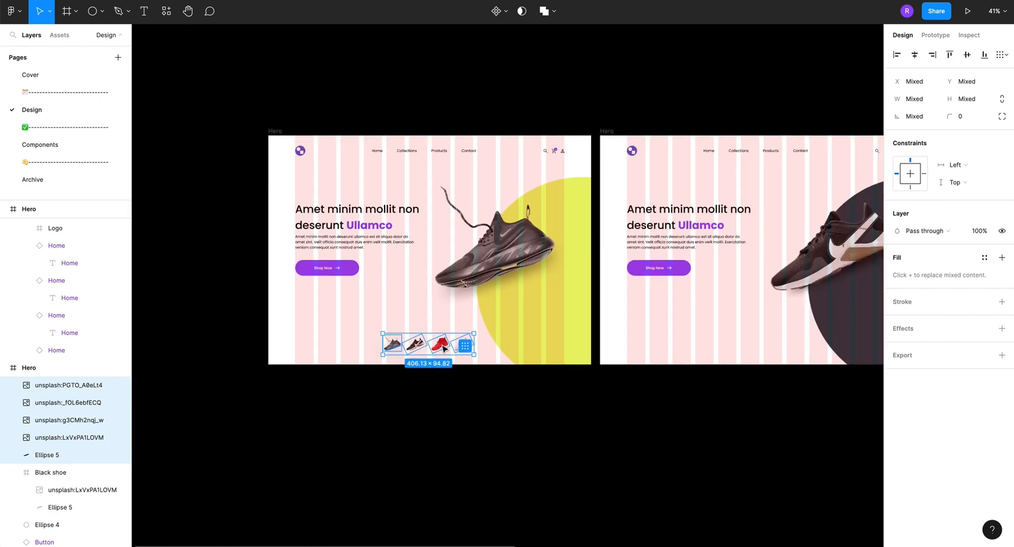
{"action": "scroll", "coordinate": [438, 349], "scroll_direction": "up", "scroll_amount": 4}
{"action": "scroll", "coordinate": [424, 290], "scroll_direction": "up", "scroll_amount": 1}
{"action": "left_click", "coordinate": [408, 283]}
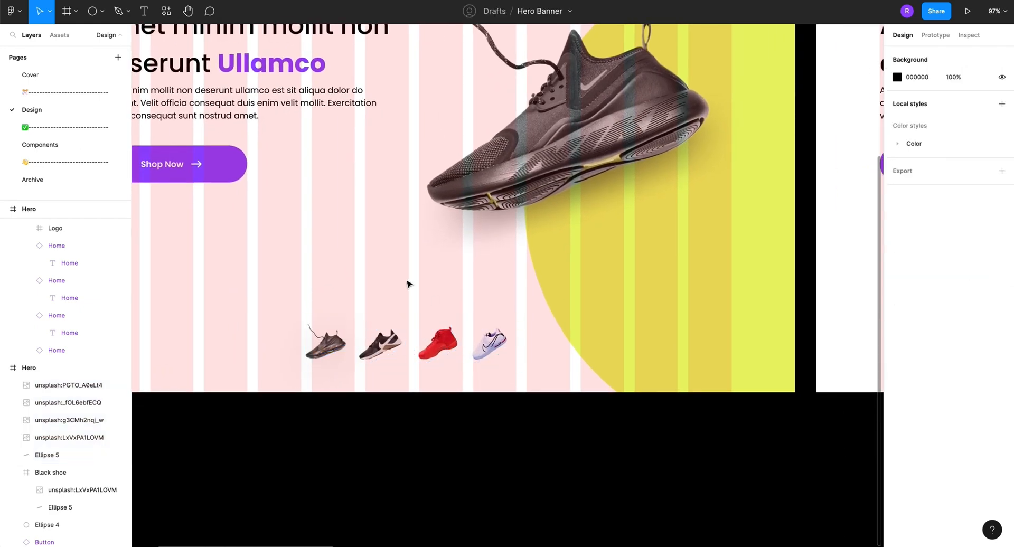
Delete the Ellipse 5 shadow beneath the small black shoe thumbnail in the first Hero frame
{"action": "left_click", "coordinate": [343, 350]}
{"action": "scroll", "coordinate": [351, 343], "scroll_direction": "up", "scroll_amount": 5}
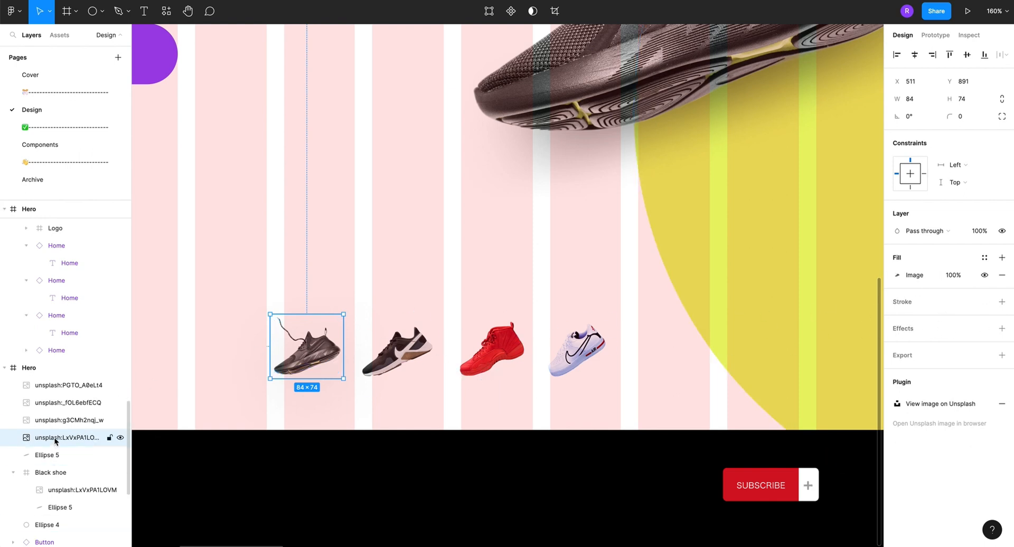
{"action": "left_click", "coordinate": [67, 458]}
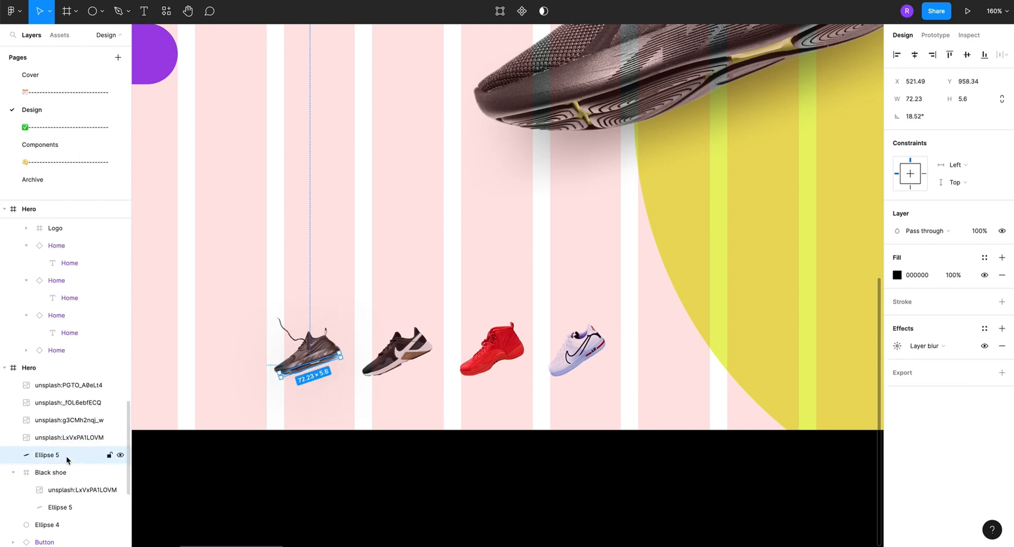
{"action": "scroll", "coordinate": [306, 380], "scroll_direction": "up", "scroll_amount": 8}
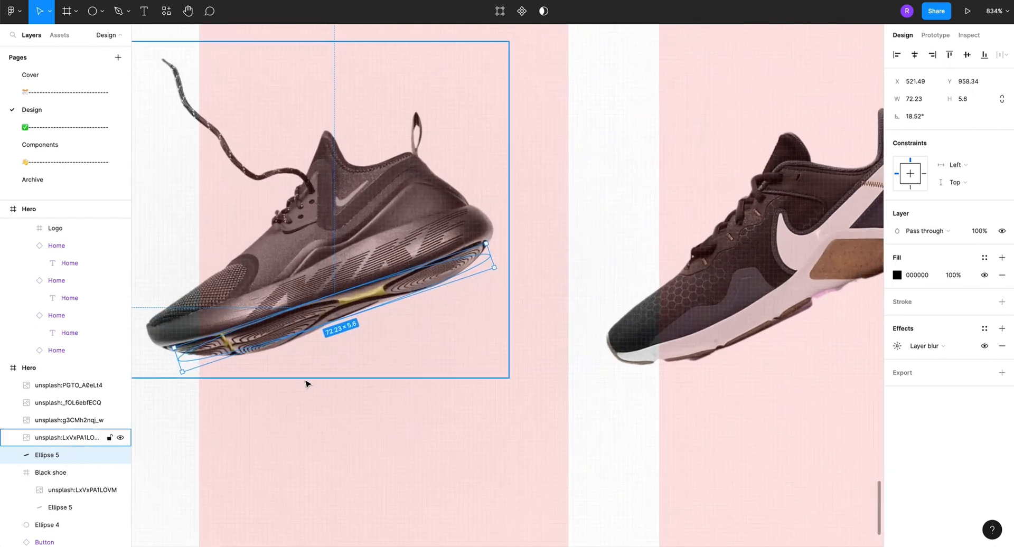
{"action": "scroll", "coordinate": [253, 392], "scroll_direction": "down", "scroll_amount": 4}
{"action": "key", "text": "Delete"}
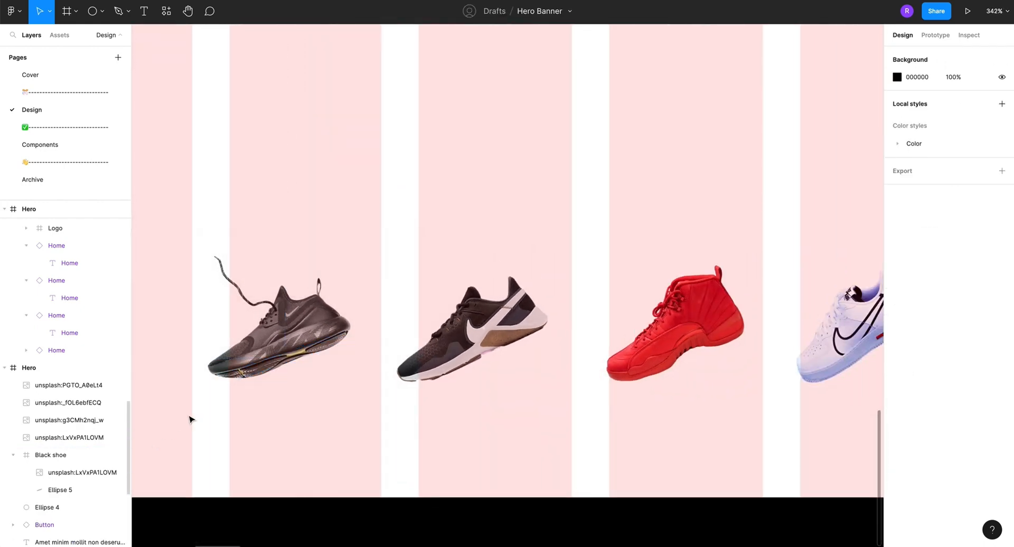
Switch to the reference prototype and examine how its three shoe thumbnails change the slide and their highlight
{"action": "left_click", "coordinate": [244, 351]}
{"action": "right_click", "coordinate": [249, 344]}
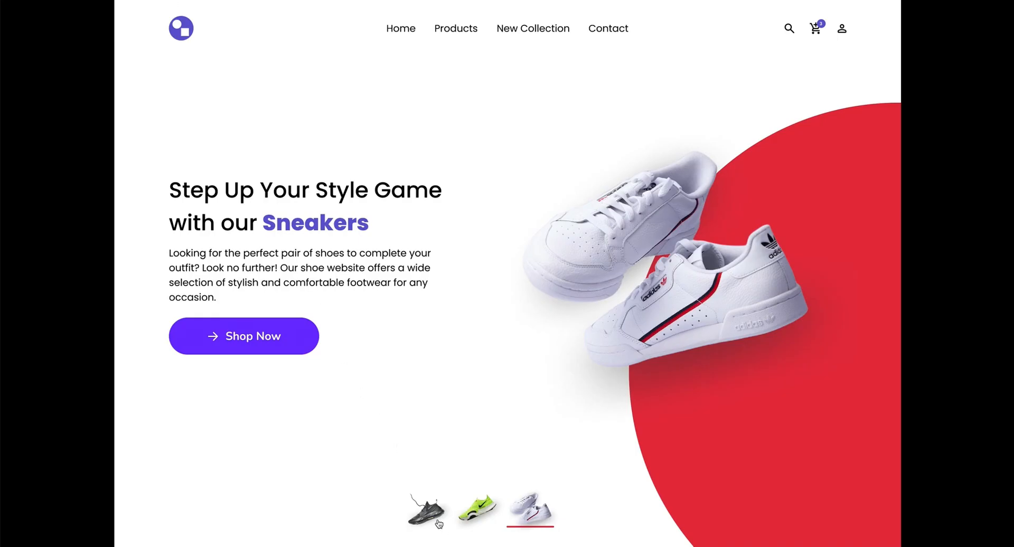
{"action": "left_click", "coordinate": [437, 522]}
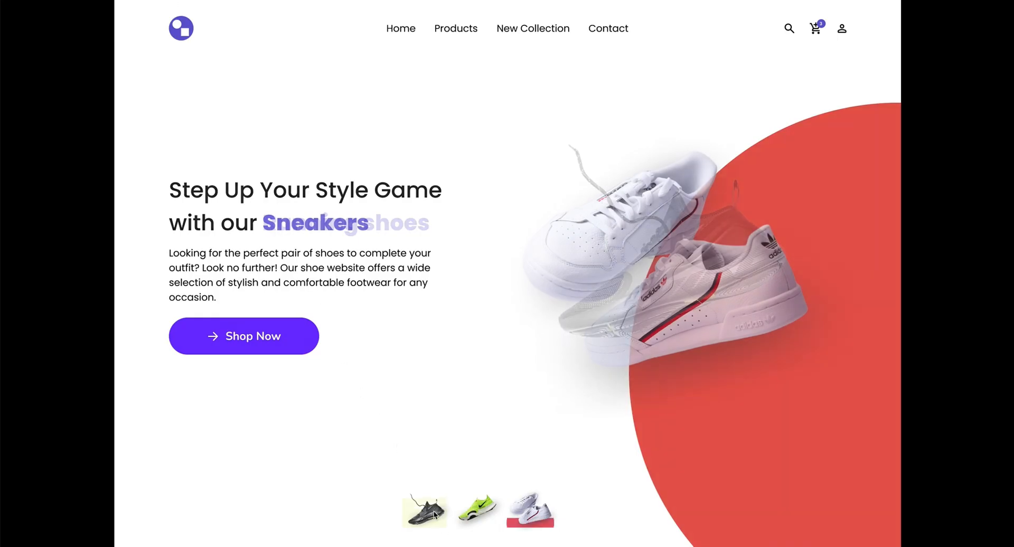
{"action": "left_click", "coordinate": [477, 510]}
{"action": "left_click", "coordinate": [527, 507]}
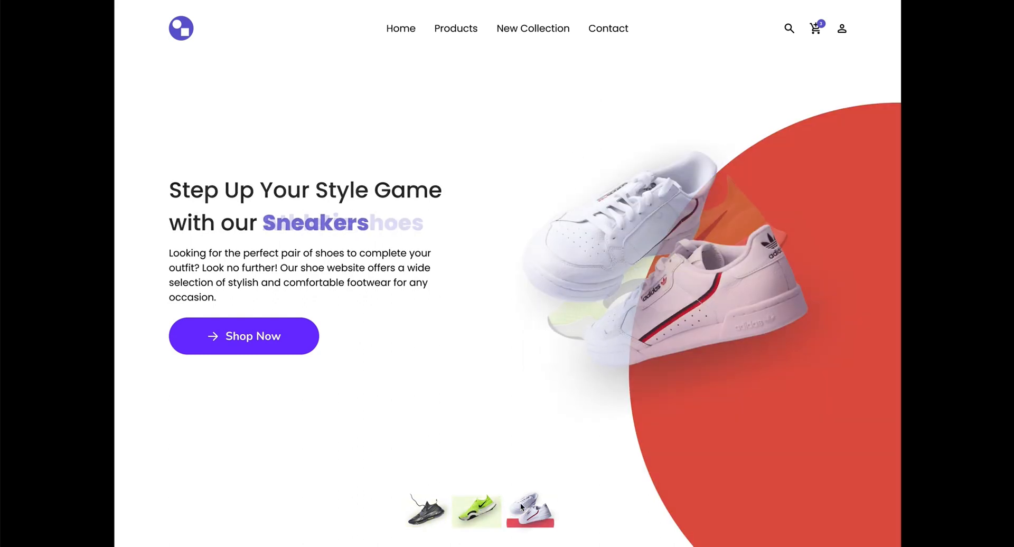
{"action": "left_click", "coordinate": [483, 509]}
{"action": "left_click", "coordinate": [431, 510]}
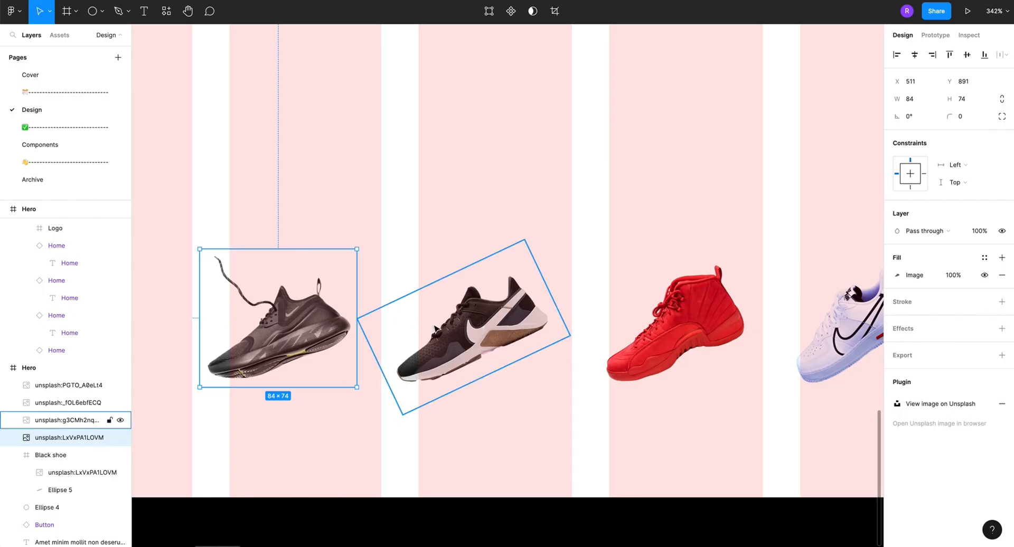
Wrap the first shoe thumbnail in its own frame and name it Black shoe
{"action": "right_click", "coordinate": [289, 303]}
{"action": "mouse_move", "coordinate": [333, 471]}
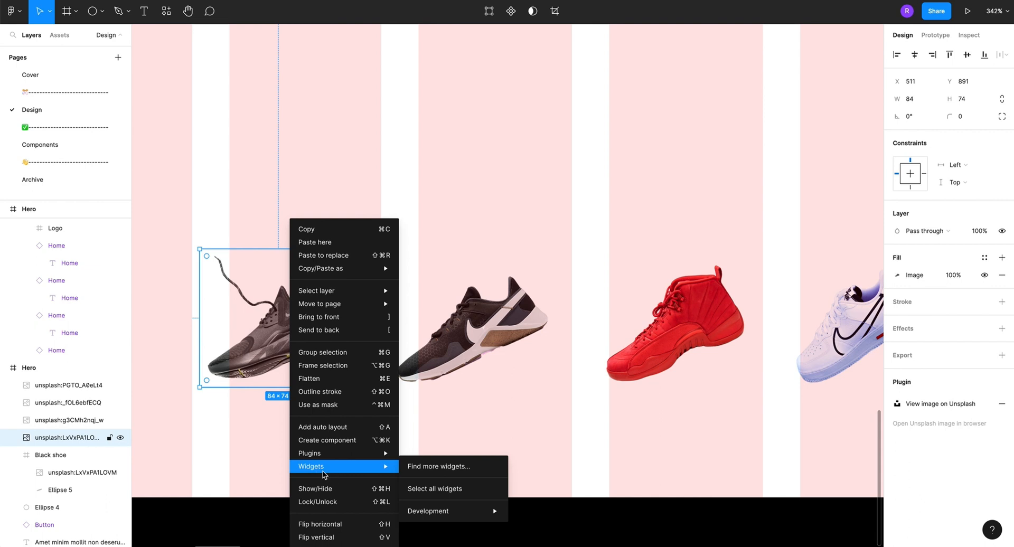
{"action": "left_click", "coordinate": [324, 366]}
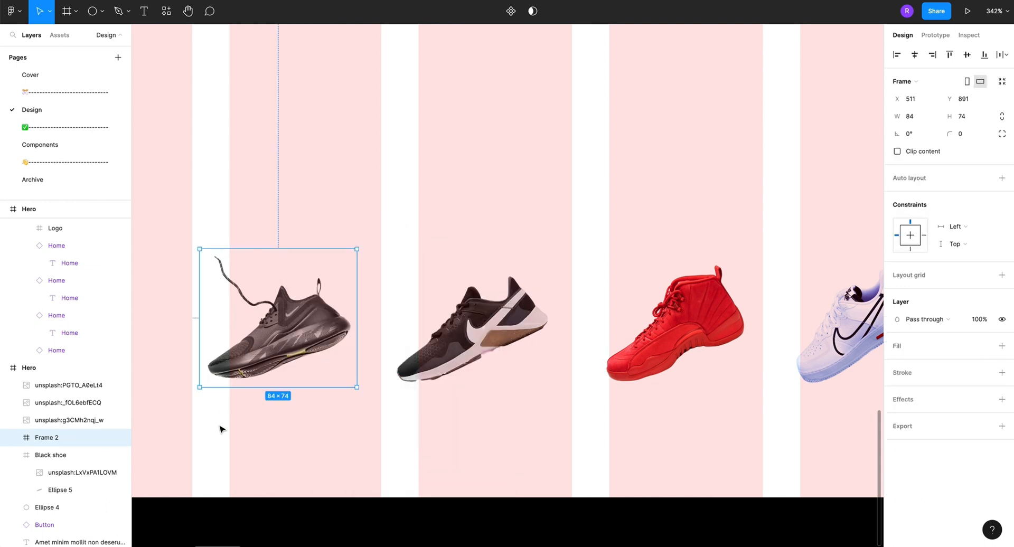
{"action": "double_click", "coordinate": [42, 440]}
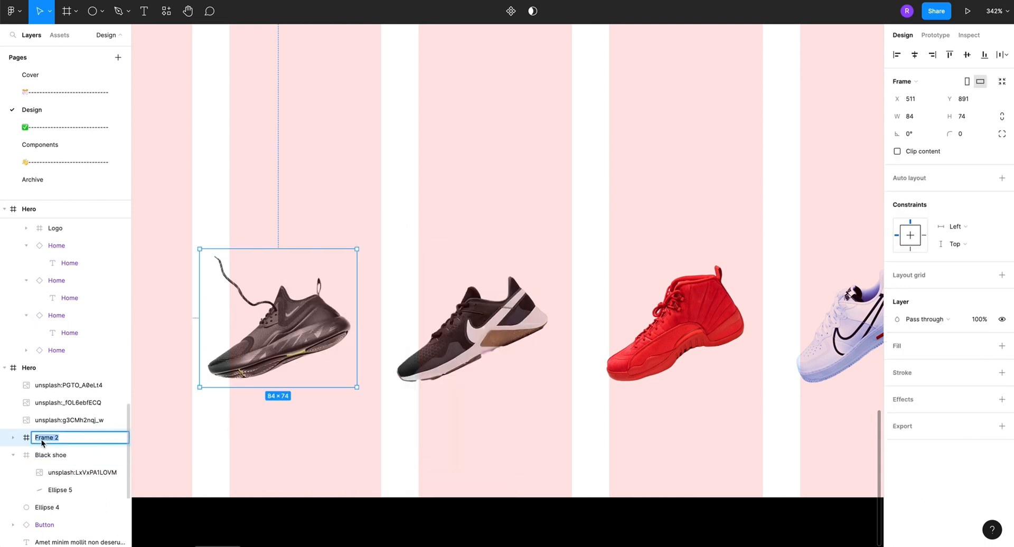
{"action": "type", "text": "Black shoe"}
{"action": "key", "text": "Return"}
Wrap the black-and-white shoe thumbnail in a frame and name it White black
{"action": "left_click", "coordinate": [80, 420]}
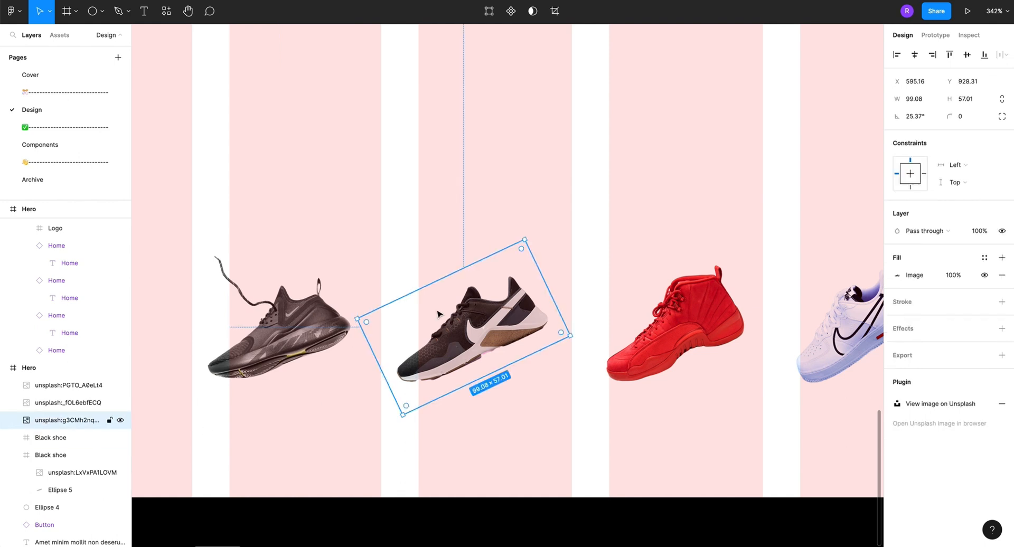
{"action": "right_click", "coordinate": [453, 339]}
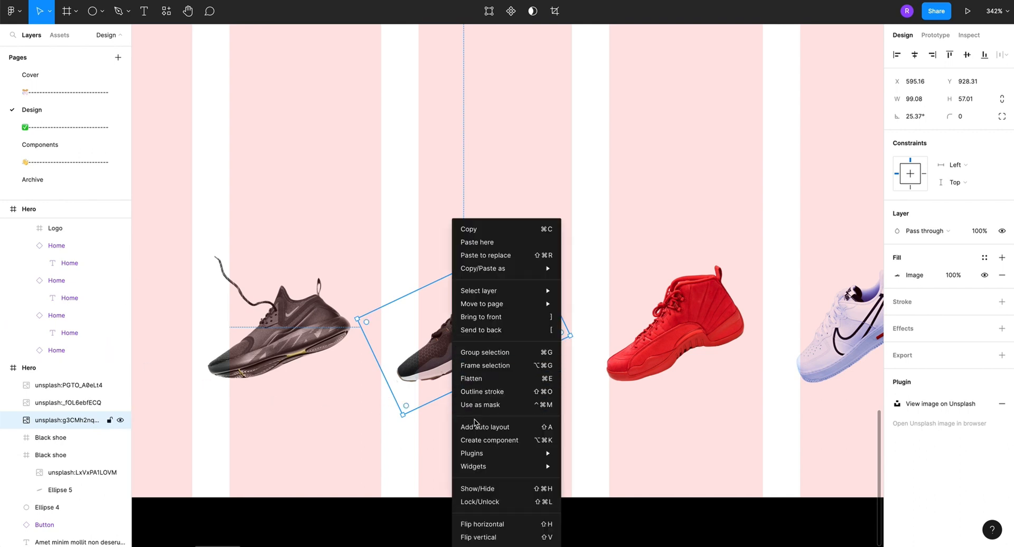
{"action": "left_click", "coordinate": [480, 369]}
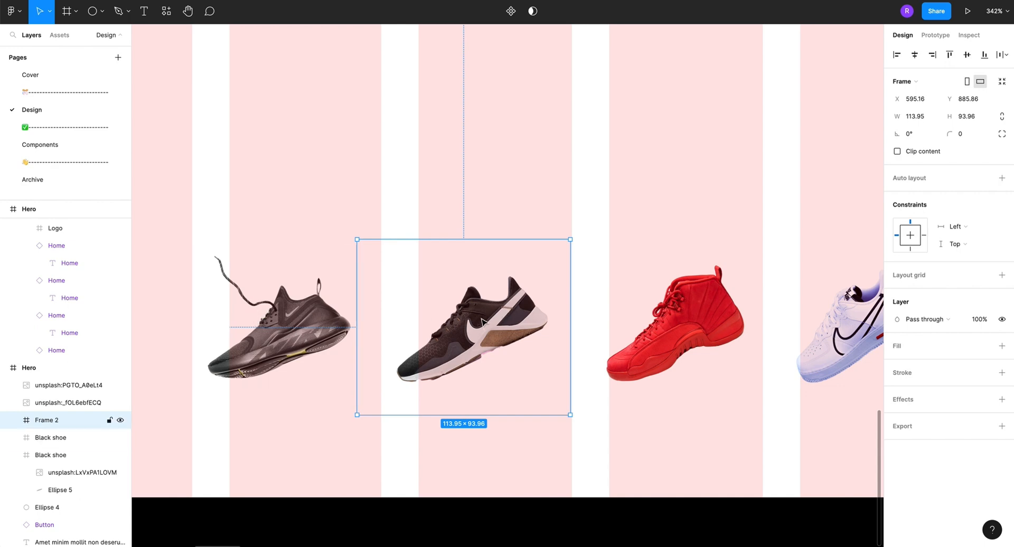
{"action": "double_click", "coordinate": [45, 420]}
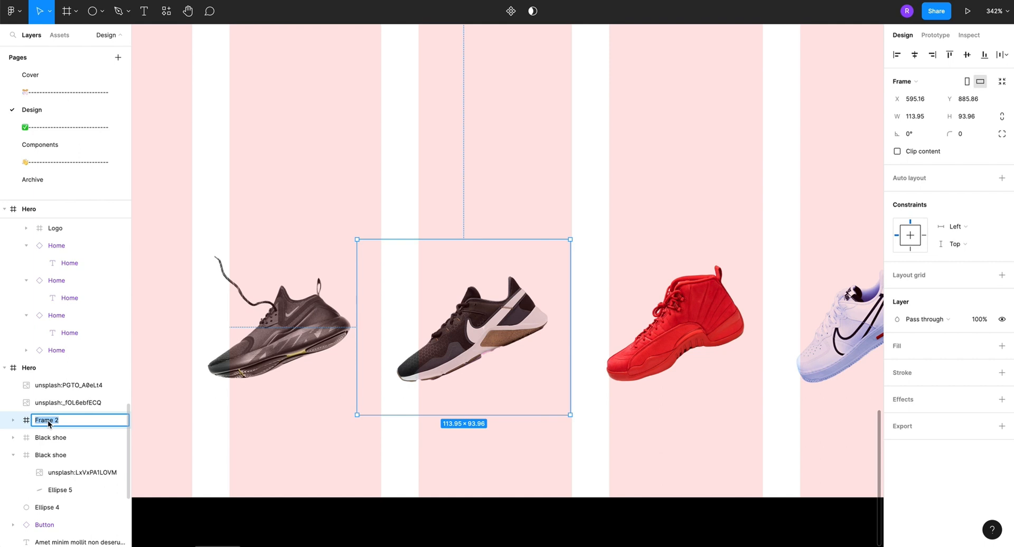
{"action": "type", "text": "White black"}
{"action": "key", "text": "Return"}
Wrap the red shoe thumbnail in a frame and name it Red
{"action": "left_click", "coordinate": [63, 402]}
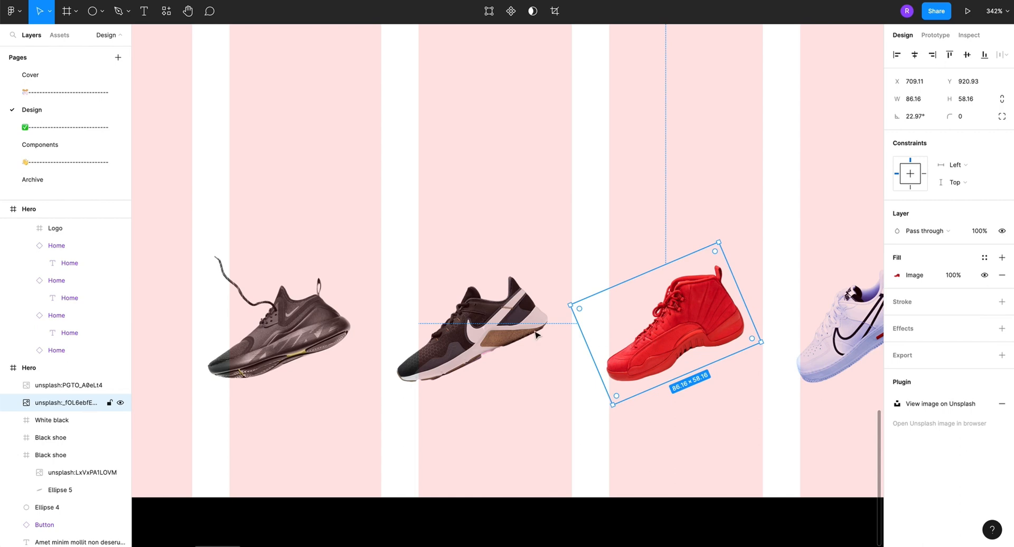
{"action": "right_click", "coordinate": [613, 323]}
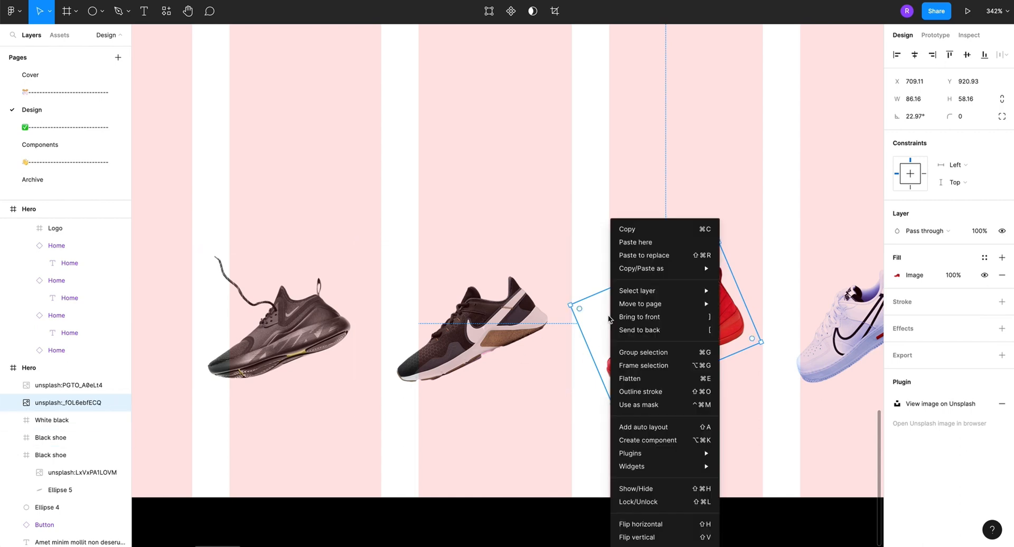
{"action": "left_click", "coordinate": [634, 366]}
{"action": "double_click", "coordinate": [41, 404]}
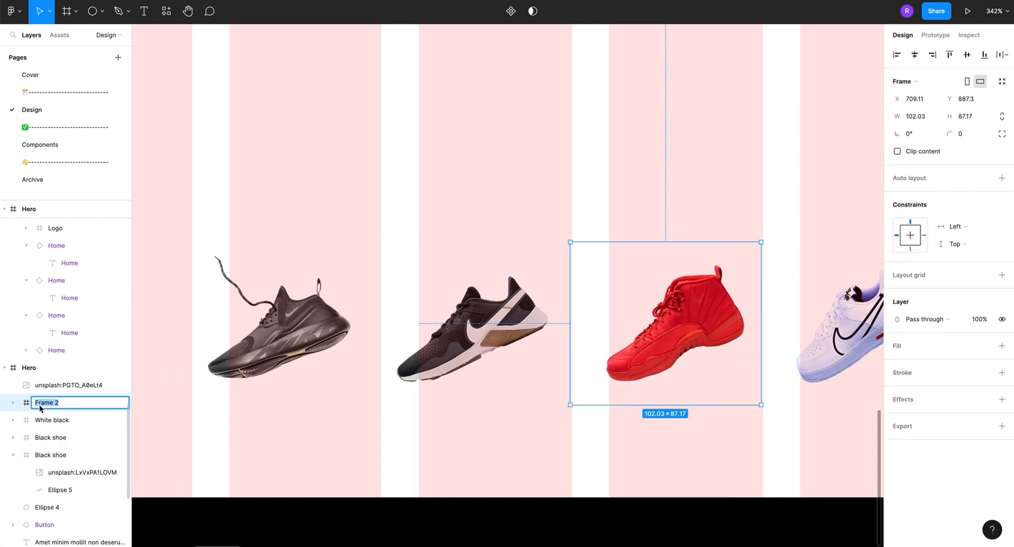
{"action": "type", "text": "Red"}
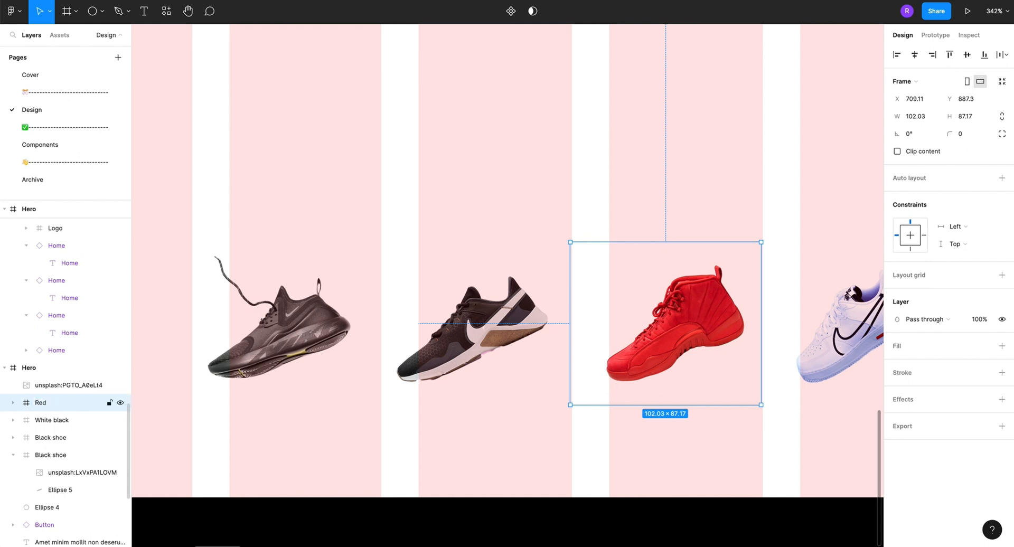
{"action": "key", "text": "Return"}
Wrap the white shoe thumbnail in its own frame and name it White
{"action": "left_click", "coordinate": [829, 374]}
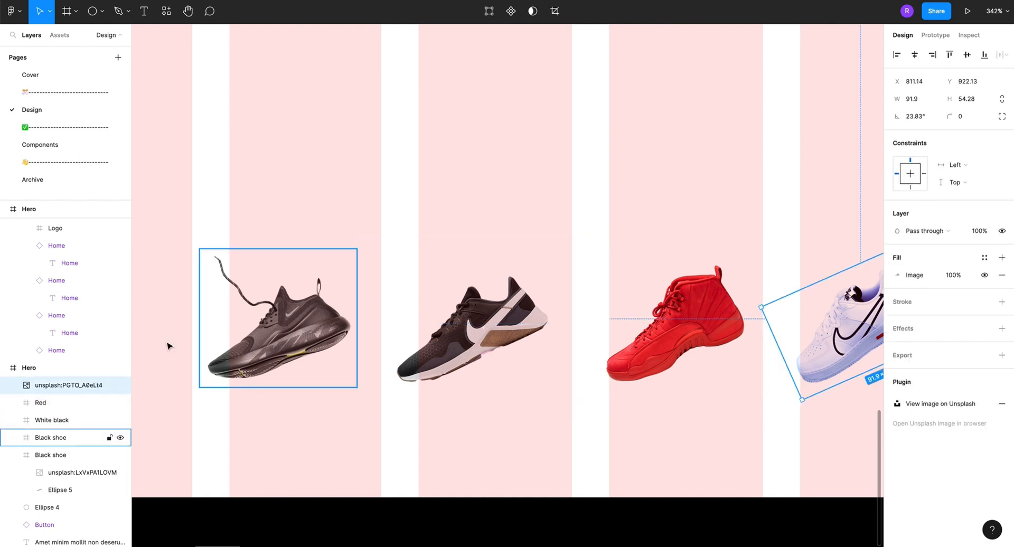
{"action": "right_click", "coordinate": [824, 307]}
{"action": "left_click", "coordinate": [844, 365]}
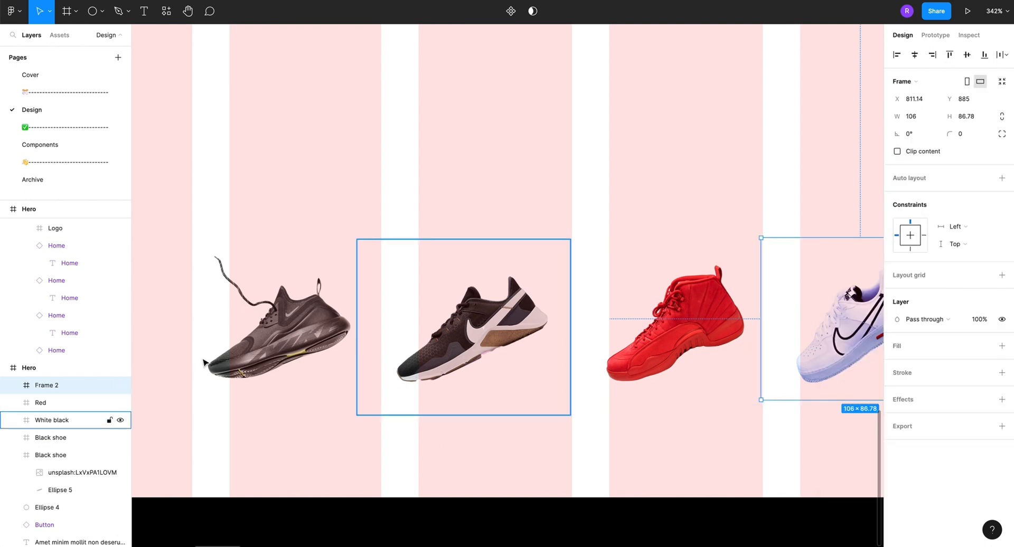
{"action": "double_click", "coordinate": [46, 385]}
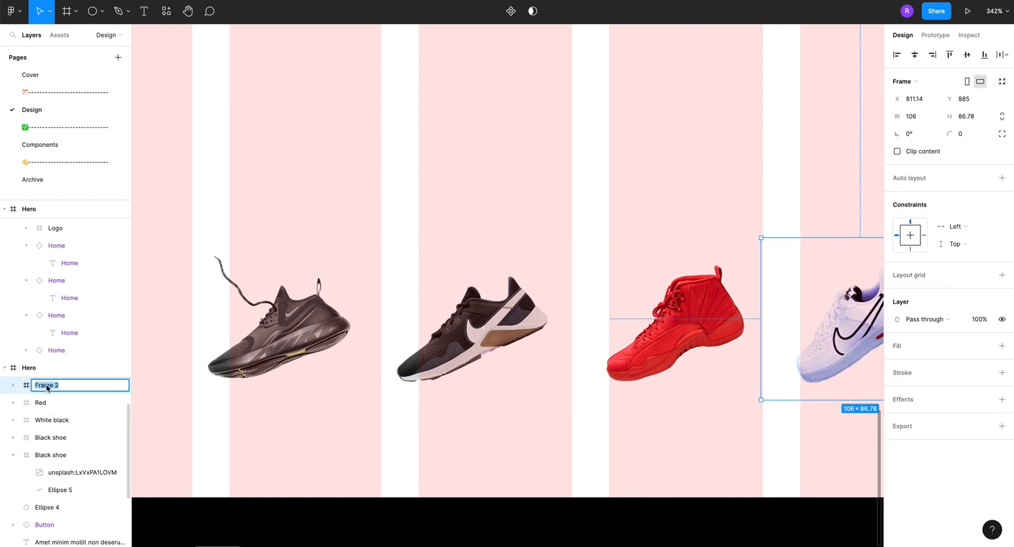
{"action": "type", "text": "White"}
{"action": "key", "text": "Return"}
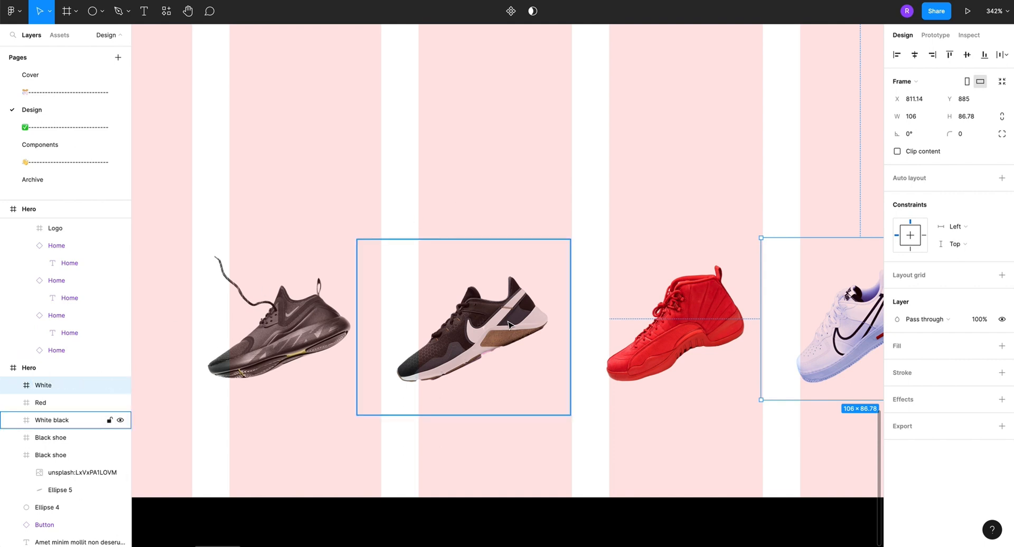
Enlarge the Black shoe thumbnail frame at its upper, lower and left edges to about 98 × 94
{"action": "left_click", "coordinate": [300, 320]}
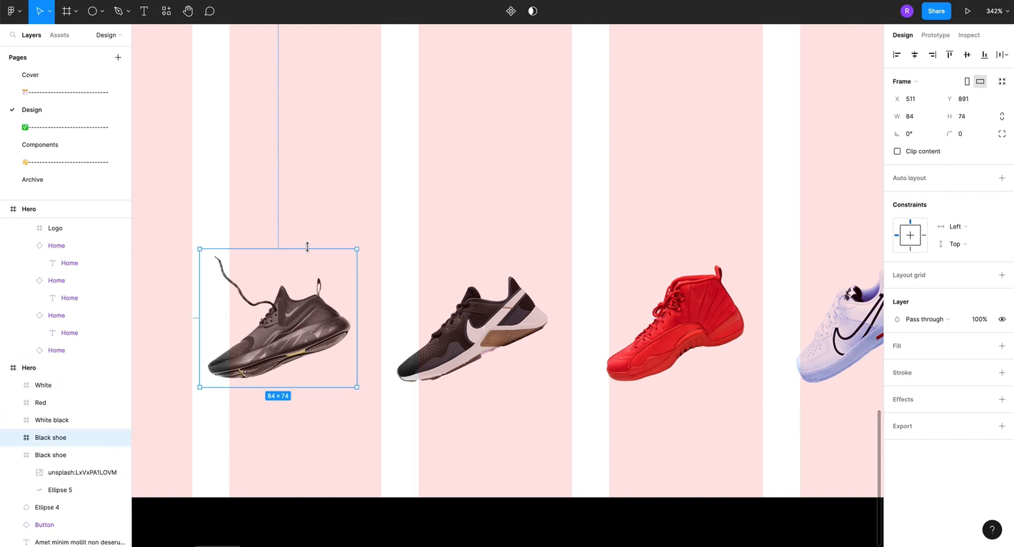
{"action": "mouse_move", "coordinate": [307, 247]}
{"action": "left_mouse_down"}
{"action": "mouse_move", "coordinate": [312, 230]}
{"action": "mouse_move", "coordinate": [319, 244]}
{"action": "left_mouse_up"}
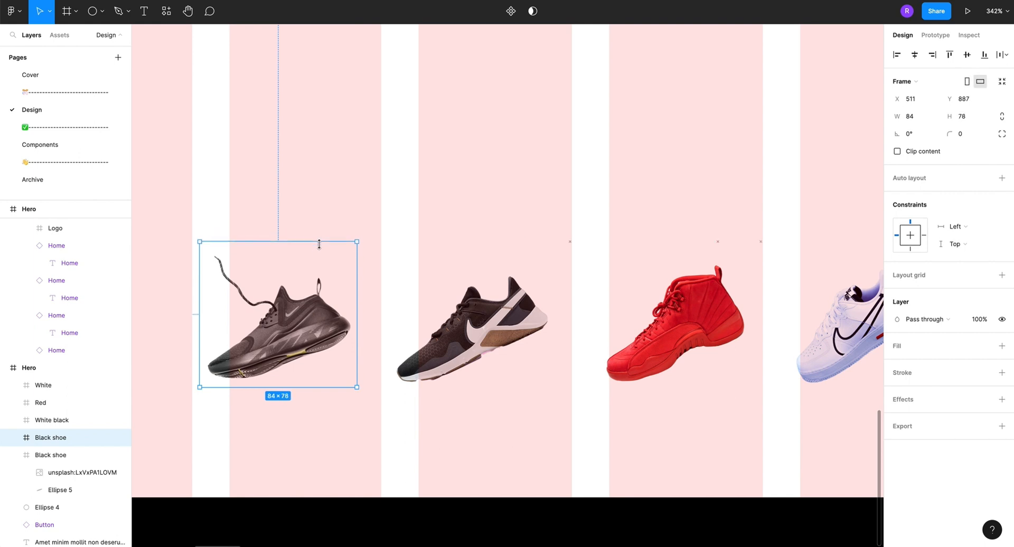
{"action": "left_click_drag", "start_coordinate": [315, 387], "coordinate": [316, 416]}
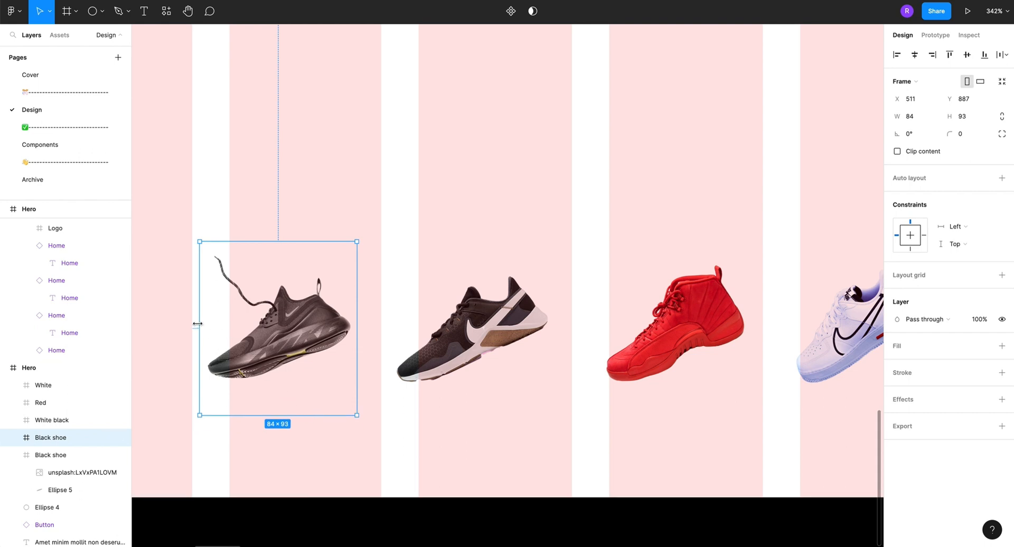
{"action": "left_click_drag", "start_coordinate": [199, 324], "coordinate": [179, 316]}
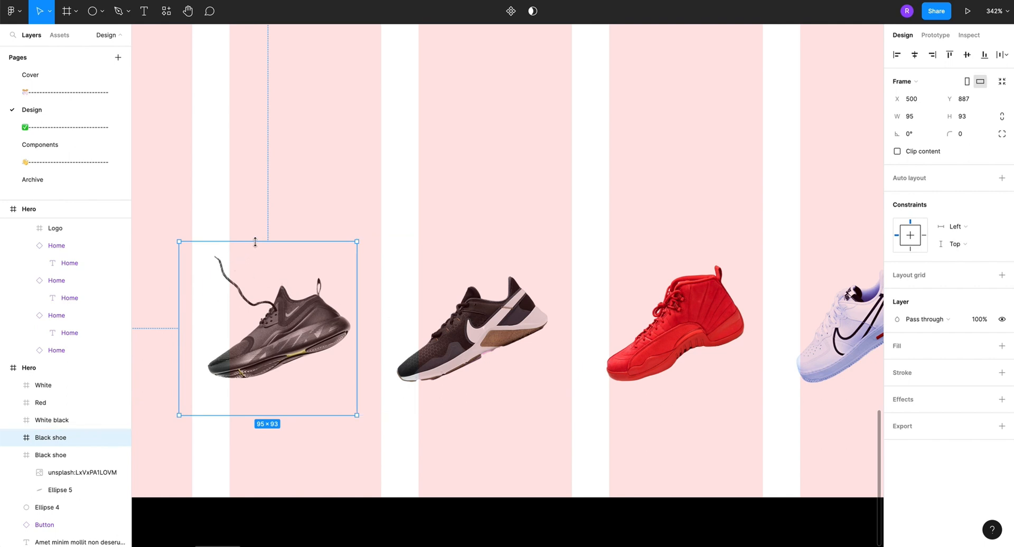
{"action": "left_click_drag", "start_coordinate": [255, 242], "coordinate": [256, 239]}
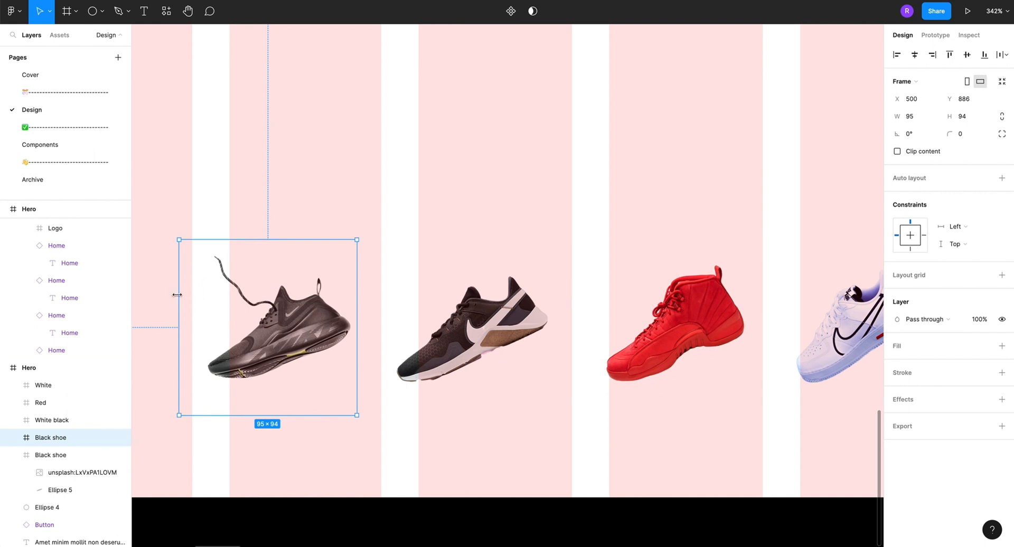
{"action": "left_click_drag", "start_coordinate": [178, 294], "coordinate": [173, 294]}
Extend the Red thumbnail frame downward to about 102 × 93 and the White one to about 106 × 95
{"action": "left_click", "coordinate": [480, 316]}
{"action": "scroll", "coordinate": [481, 316], "scroll_direction": "right", "scroll_amount": 5}
{"action": "scroll", "coordinate": [481, 316], "scroll_direction": "down", "scroll_amount": 1}
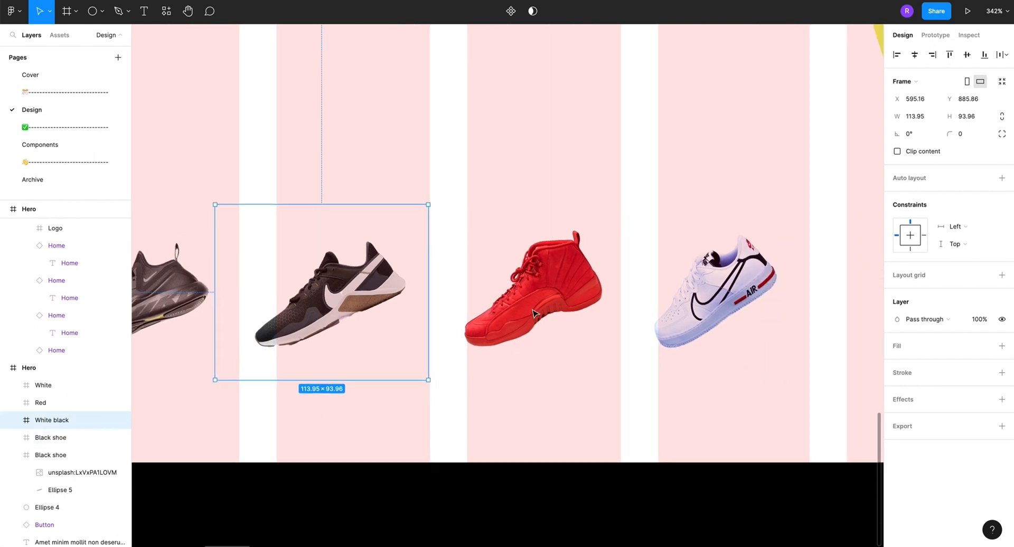
{"action": "left_click", "coordinate": [482, 277]}
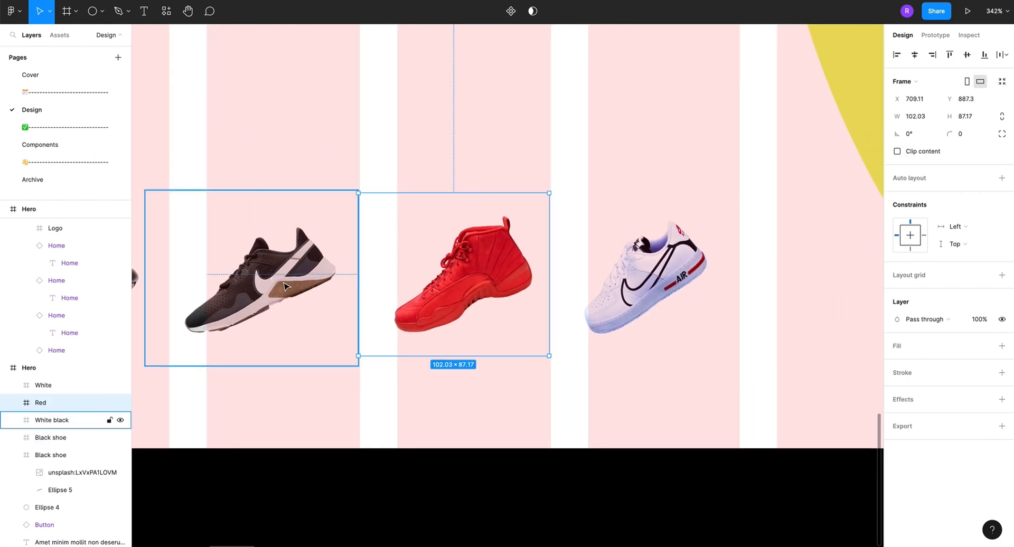
{"action": "left_click_drag", "start_coordinate": [412, 356], "coordinate": [412, 362]}
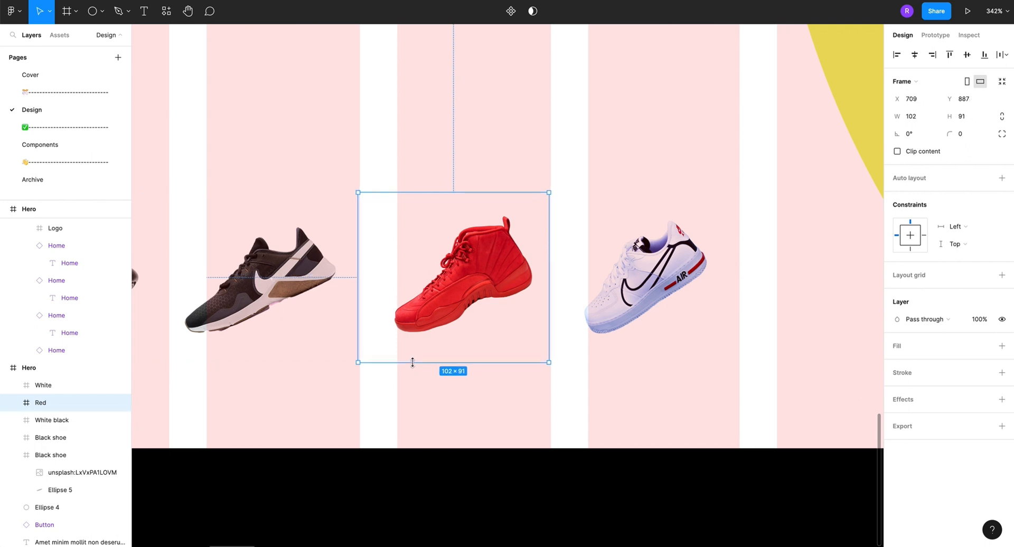
{"action": "left_click", "coordinate": [634, 287]}
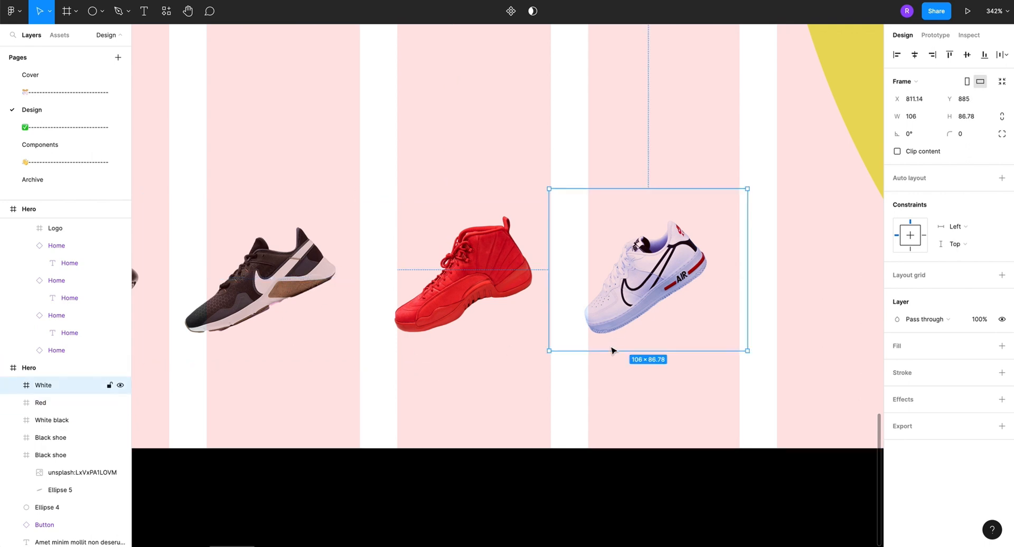
{"action": "left_click_drag", "start_coordinate": [608, 352], "coordinate": [608, 367]}
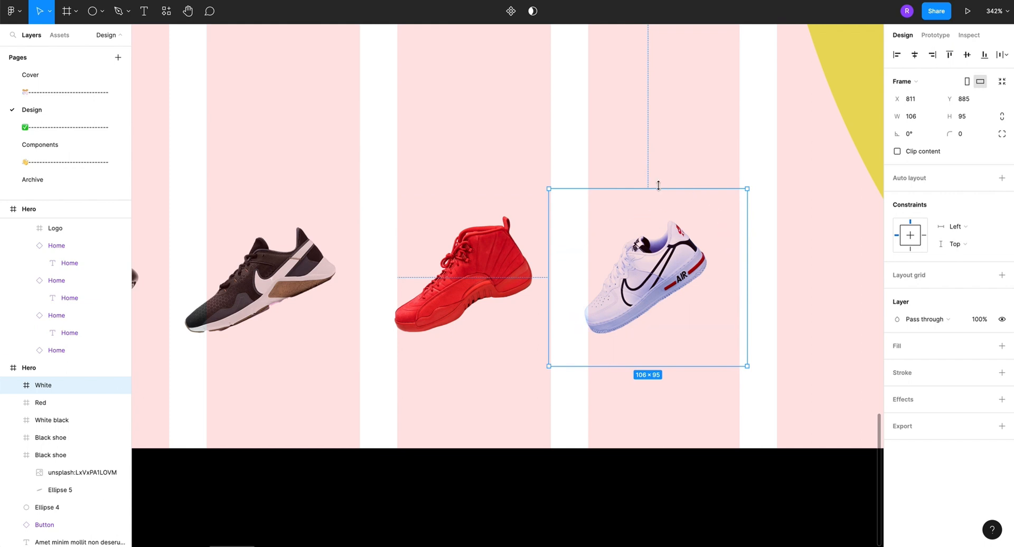
{"action": "left_click", "coordinate": [478, 273]}
{"action": "scroll", "coordinate": [478, 273], "scroll_direction": "down", "scroll_amount": 3}
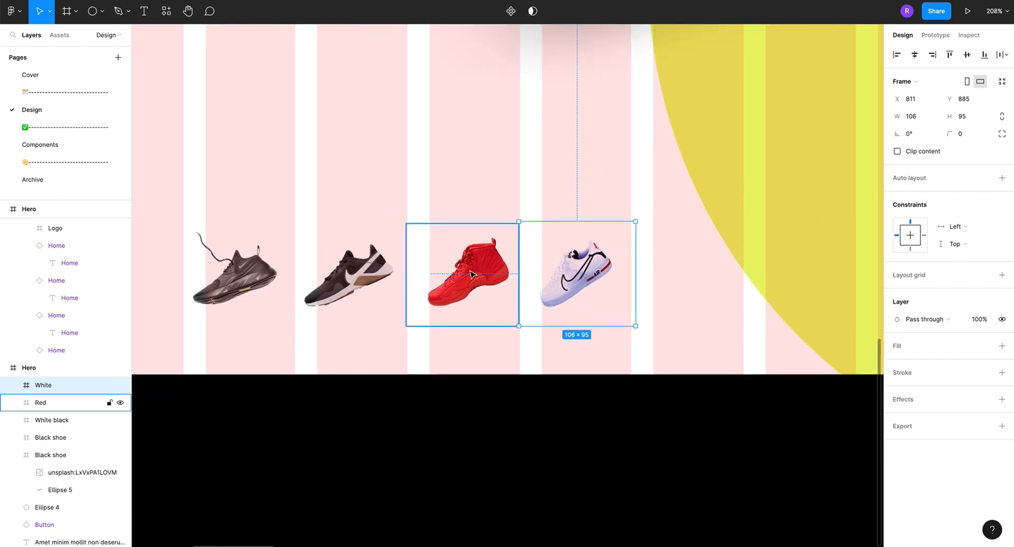
Fill the Black shoe thumbnail frame with the yellow E8F367 sampled from the large background circle
{"action": "left_click", "coordinate": [277, 289]}
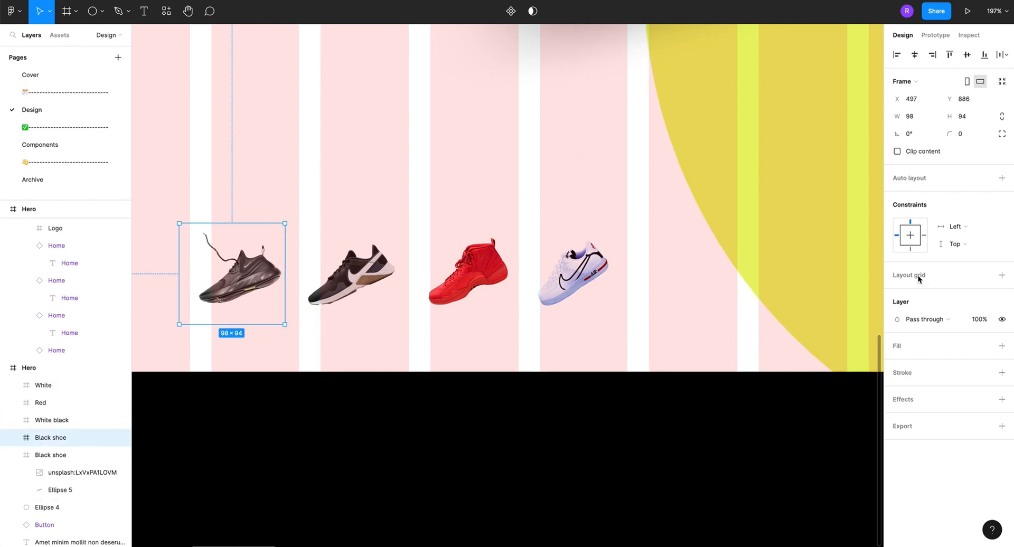
{"action": "left_click", "coordinate": [1001, 347]}
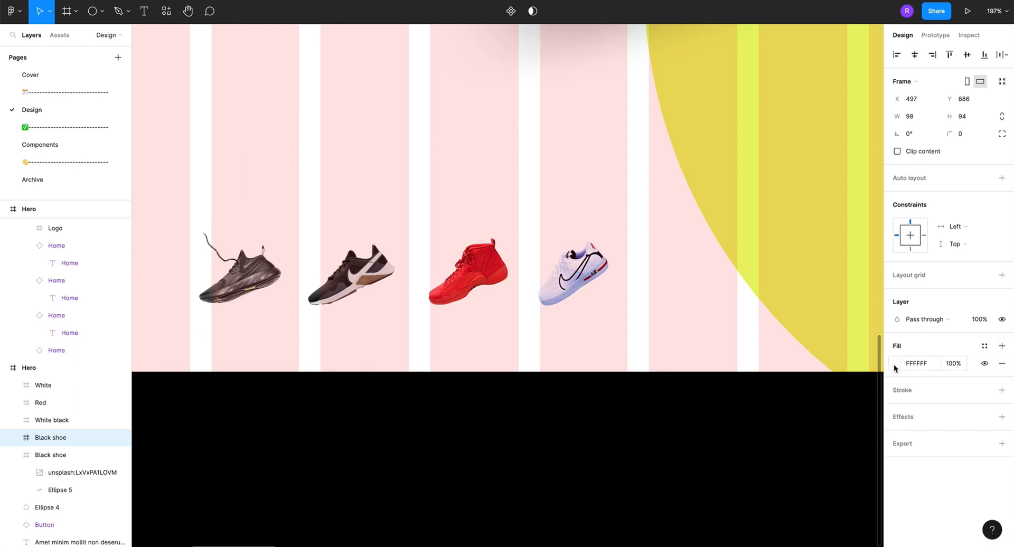
{"action": "left_click", "coordinate": [897, 363]}
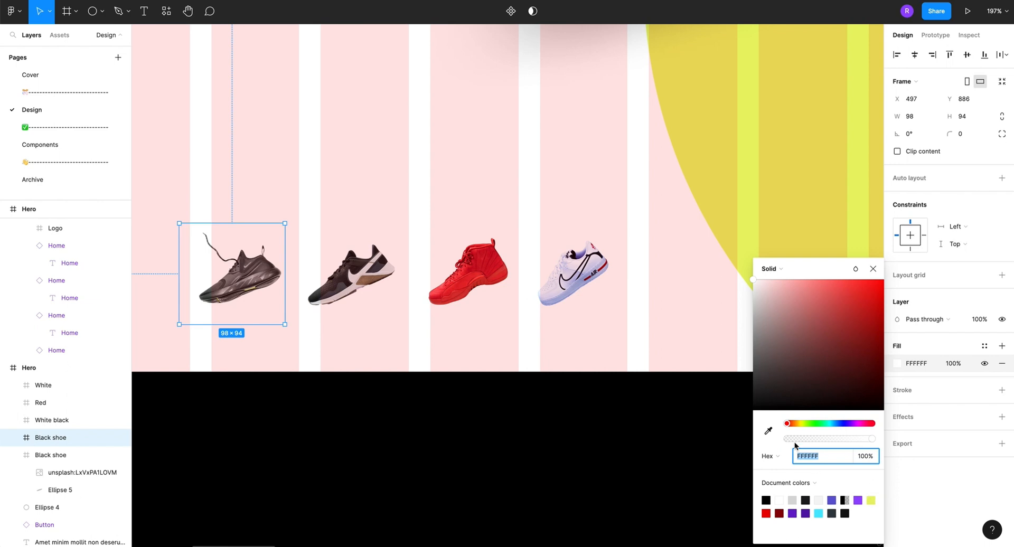
{"action": "left_click", "coordinate": [770, 431]}
{"action": "left_click", "coordinate": [747, 168]}
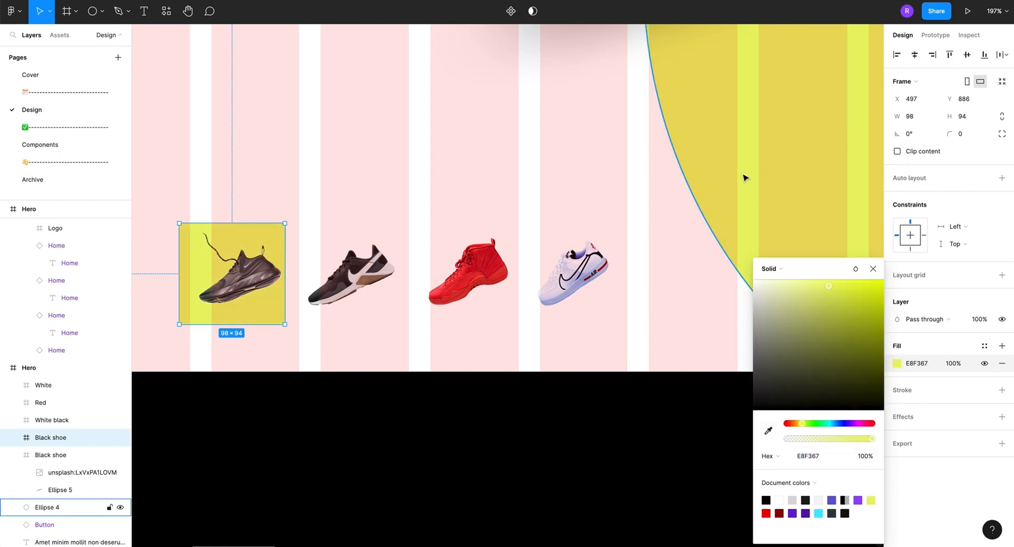
{"action": "left_click", "coordinate": [873, 268]}
Fill the White black thumbnail frame with the dark 333D46 sampled from the second Hero's circle
{"action": "left_click", "coordinate": [368, 278]}
{"action": "scroll", "coordinate": [368, 279], "scroll_direction": "down", "scroll_amount": 5}
{"action": "scroll", "coordinate": [675, 211], "scroll_direction": "right", "scroll_amount": 3}
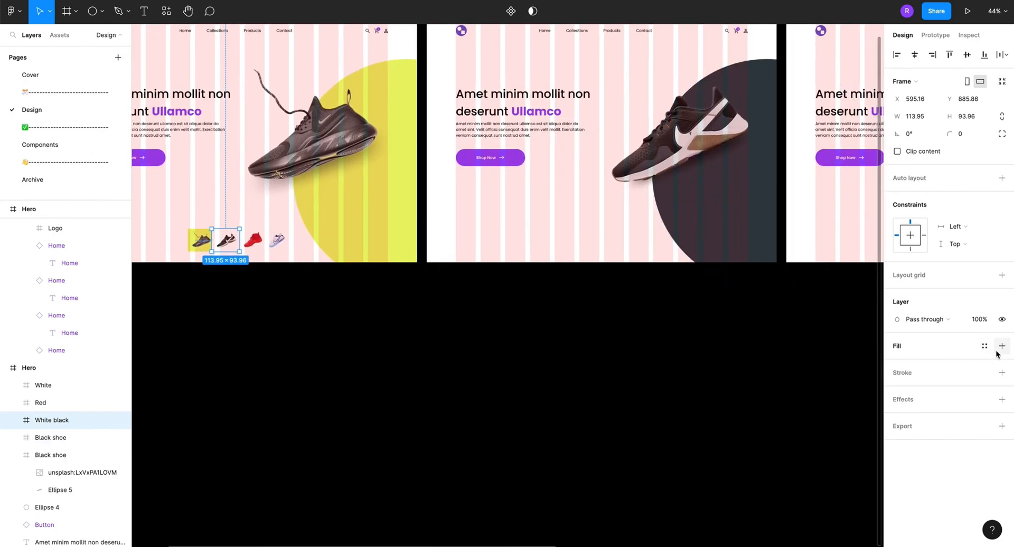
{"action": "key", "text": "i"}
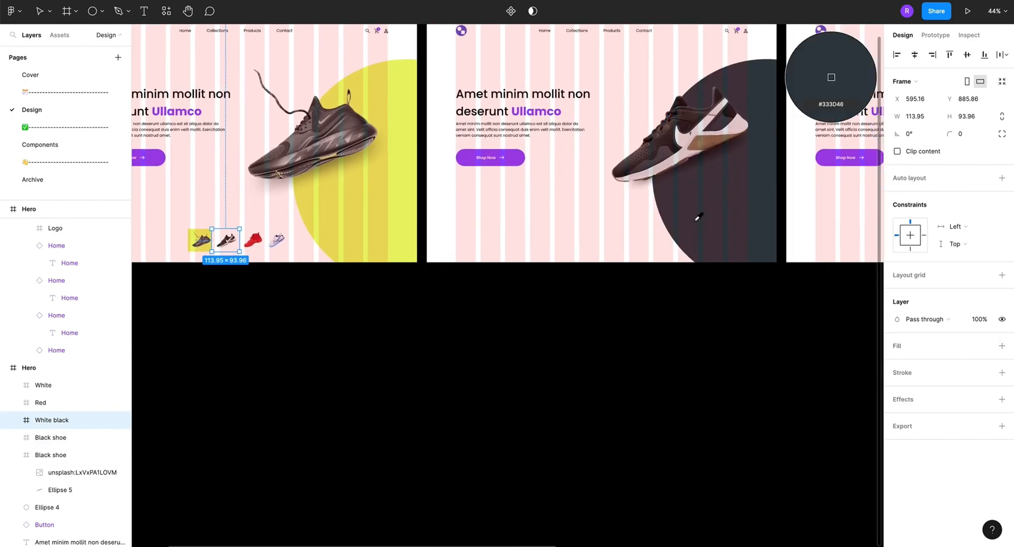
{"action": "left_click", "coordinate": [696, 218]}
Fill the Red thumbnail frame with the red E80000 sampled from the third Hero's circle
{"action": "left_click", "coordinate": [253, 240]}
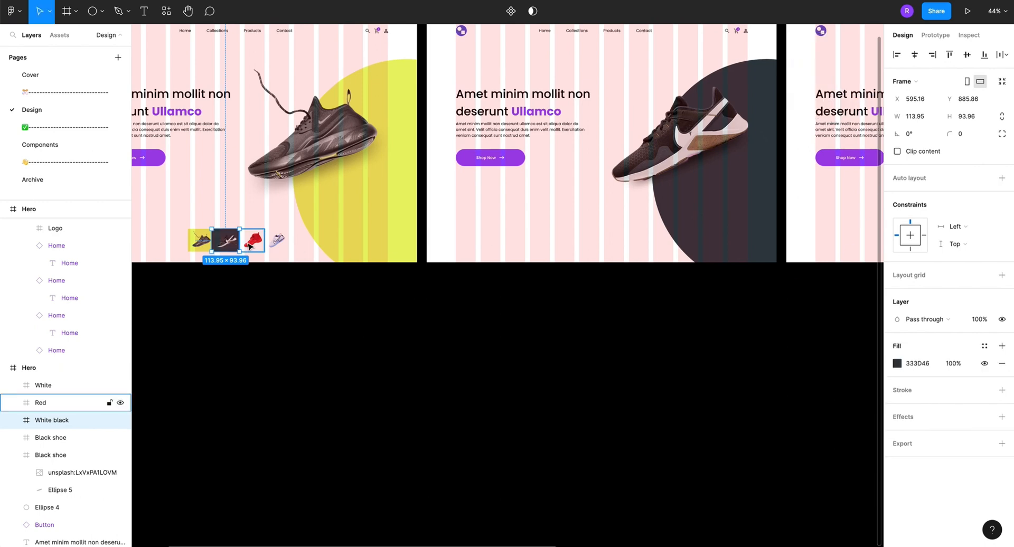
{"action": "key", "text": "i"}
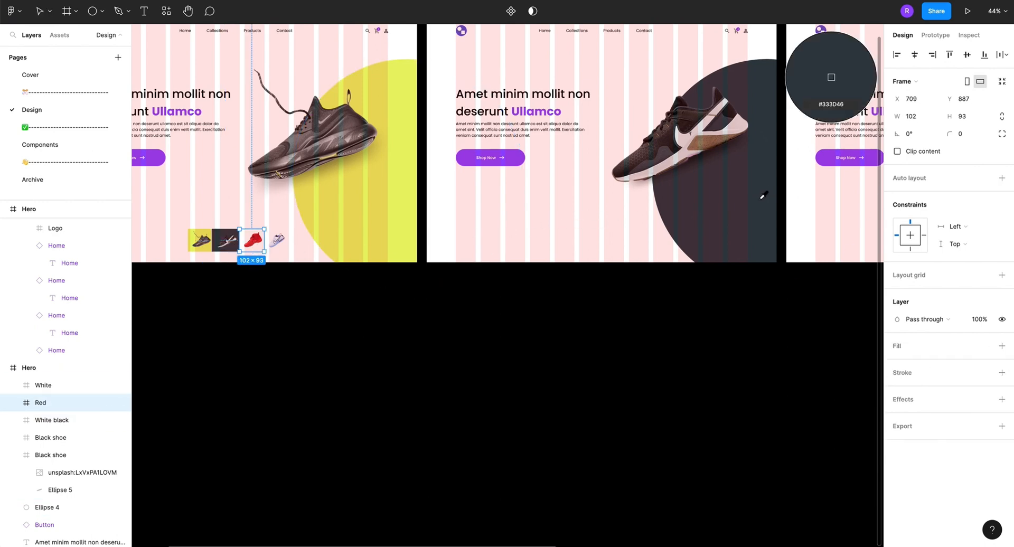
{"action": "scroll", "coordinate": [761, 197], "scroll_direction": "right", "scroll_amount": 3}
{"action": "scroll", "coordinate": [761, 197], "scroll_direction": "down", "scroll_amount": 5}
{"action": "left_click", "coordinate": [809, 203]}
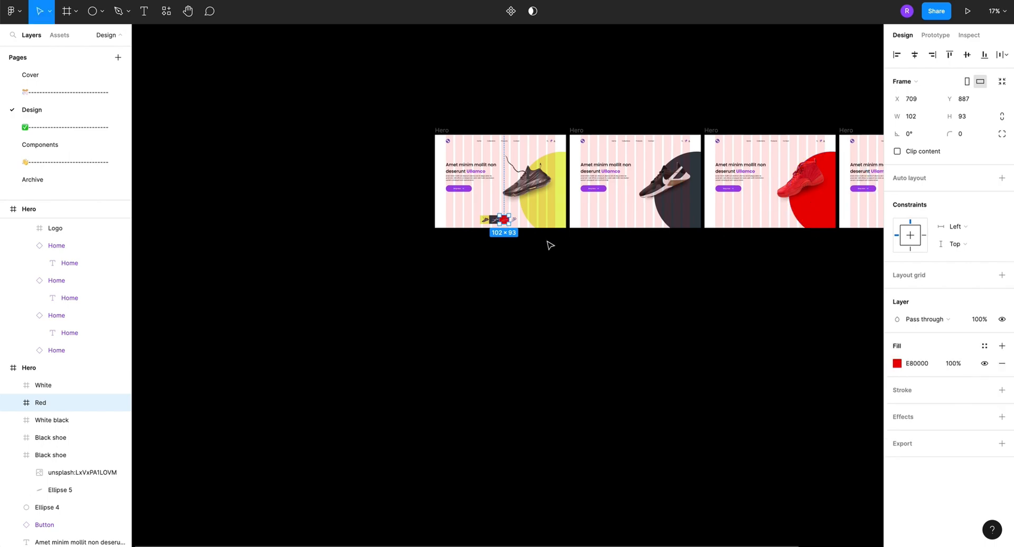
Fill the White thumbnail frame with the dark red 8D0002 sampled from the fourth Hero's circle
{"action": "left_click", "coordinate": [516, 220]}
{"action": "scroll", "coordinate": [515, 221], "scroll_direction": "up", "scroll_amount": 5}
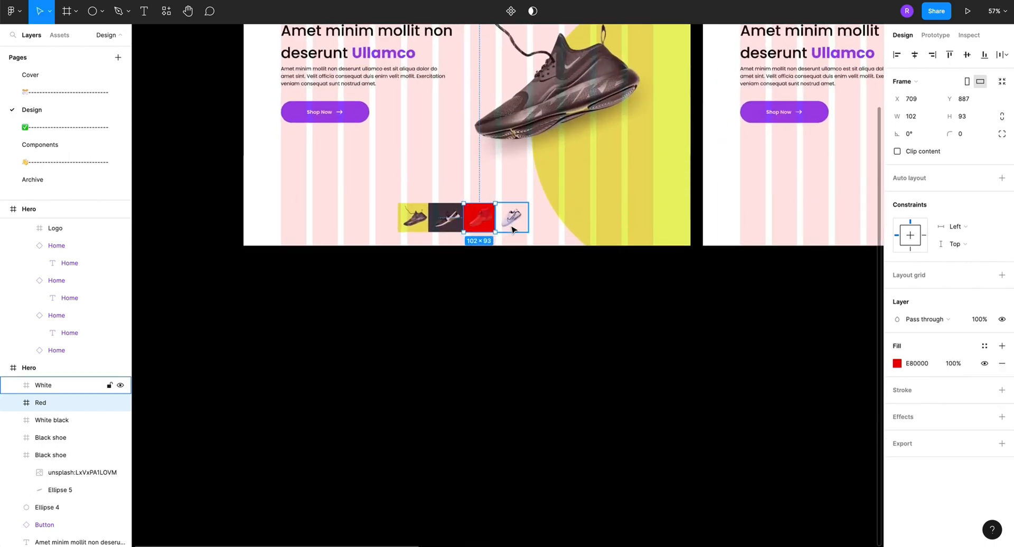
{"action": "scroll", "coordinate": [511, 228], "scroll_direction": "down", "scroll_amount": 5}
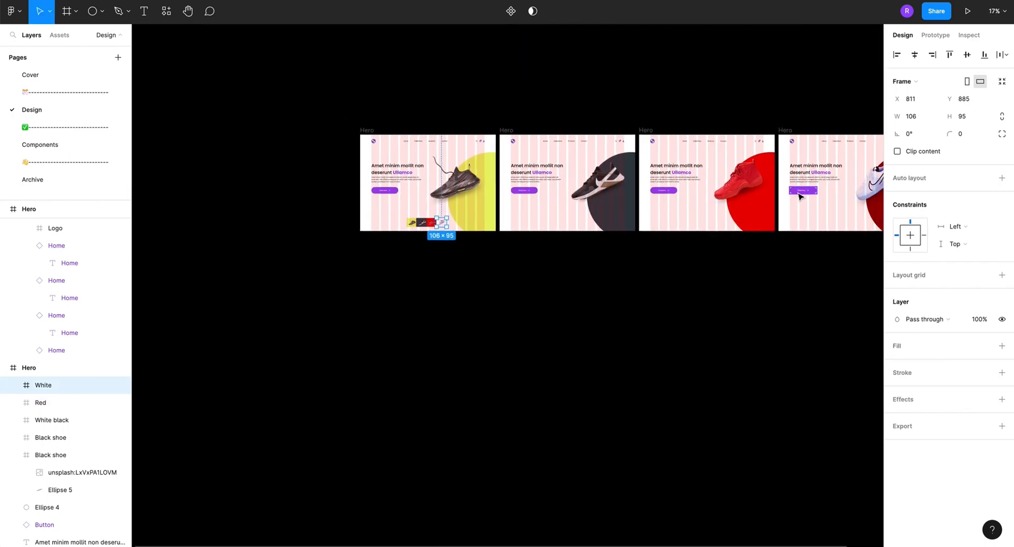
{"action": "scroll", "coordinate": [818, 215], "scroll_direction": "right", "scroll_amount": 5}
{"action": "key", "text": "i"}
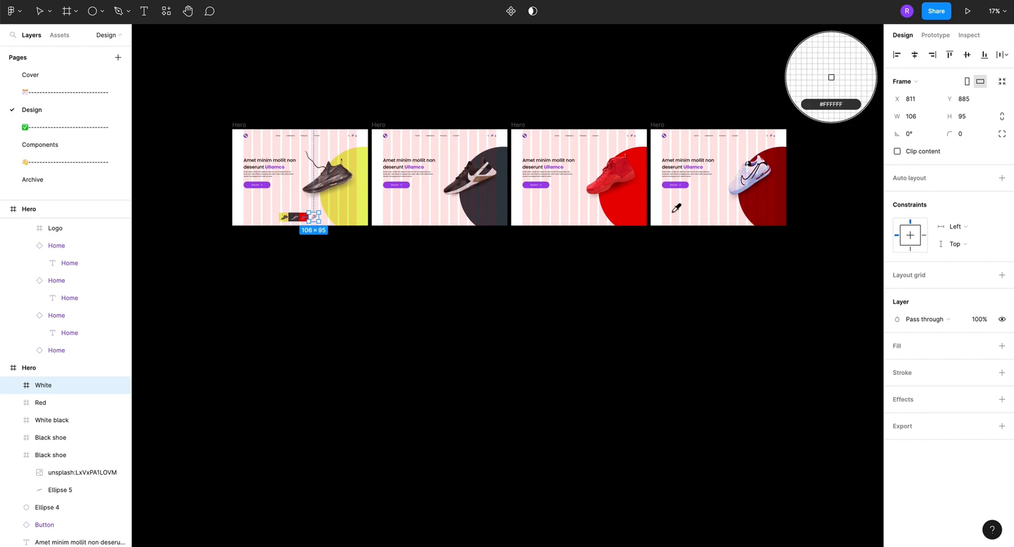
{"action": "left_click", "coordinate": [770, 198]}
{"action": "scroll", "coordinate": [312, 219], "scroll_direction": "up", "scroll_amount": 10}
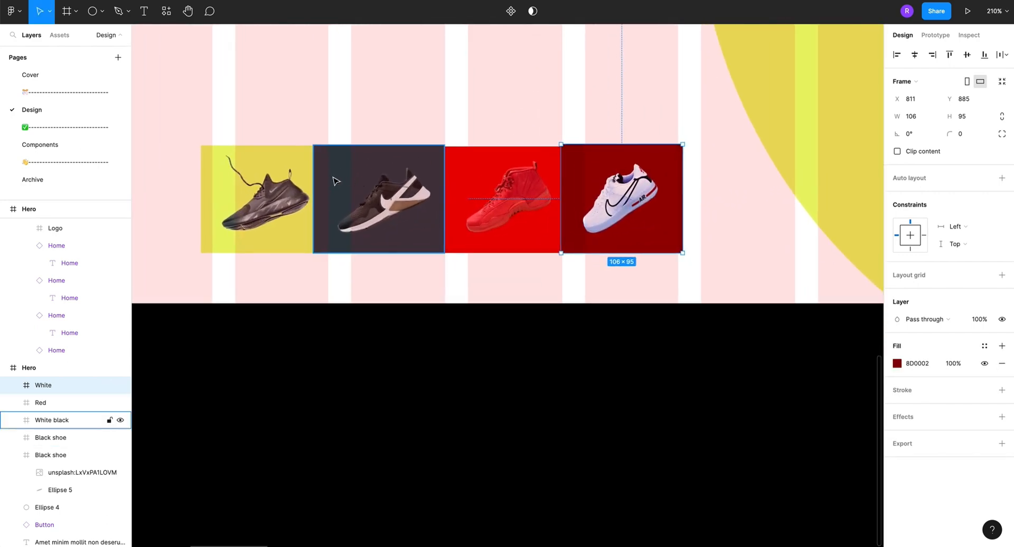
Undo the background fills on the White, Red and White black thumbnail frames
{"action": "scroll", "coordinate": [328, 128], "scroll_direction": "down", "scroll_amount": 3}
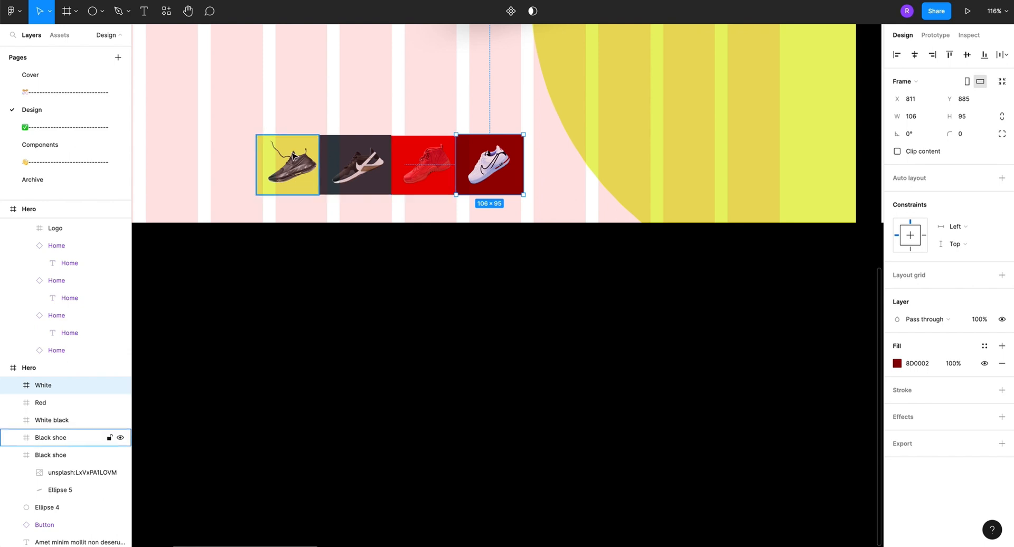
{"action": "left_click", "coordinate": [346, 164]}
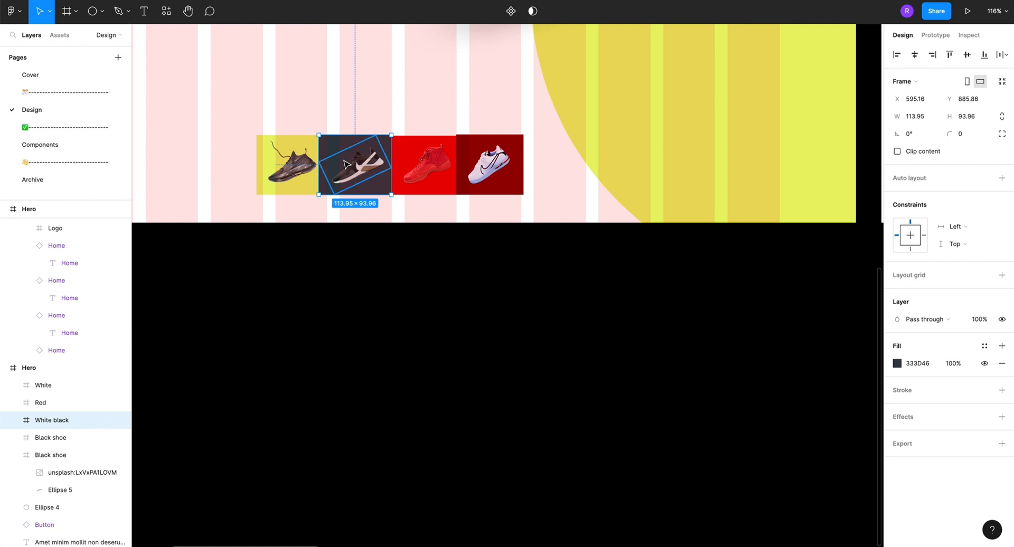
{"action": "key", "text": "ctrl+z"}
{"action": "key", "text": "ctrl+z"}
{"action": "key", "text": "ctrl+z"}
{"action": "key", "text": "ctrl+z"}
{"action": "key", "text": "ctrl+z"}
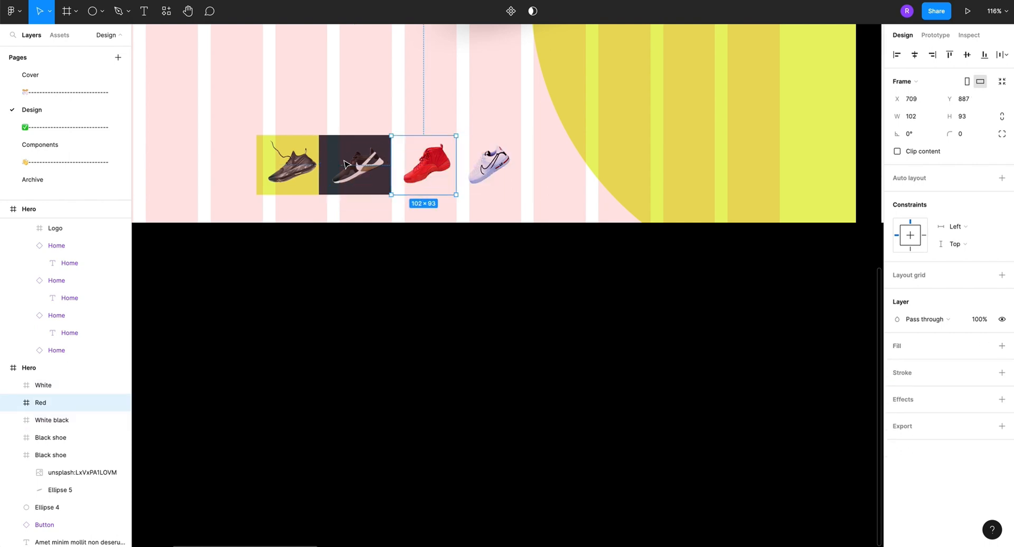
{"action": "key", "text": "ctrl+z"}
{"action": "scroll", "coordinate": [273, 141], "scroll_direction": "up", "scroll_amount": 5}
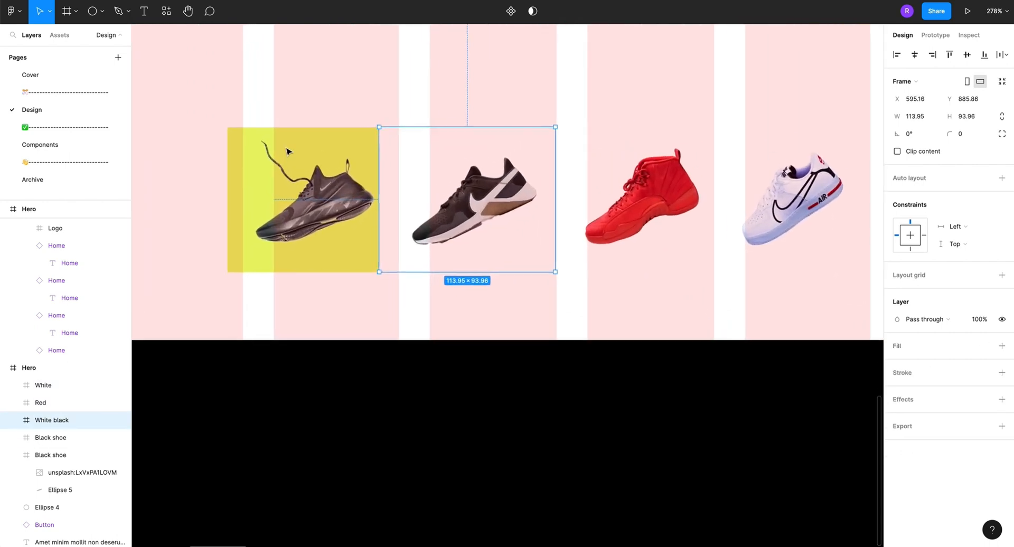
Shrink the yellow Black shoe frame from its upper edge to a strip about 98 × 4 beneath the shoe
{"action": "left_click", "coordinate": [282, 150]}
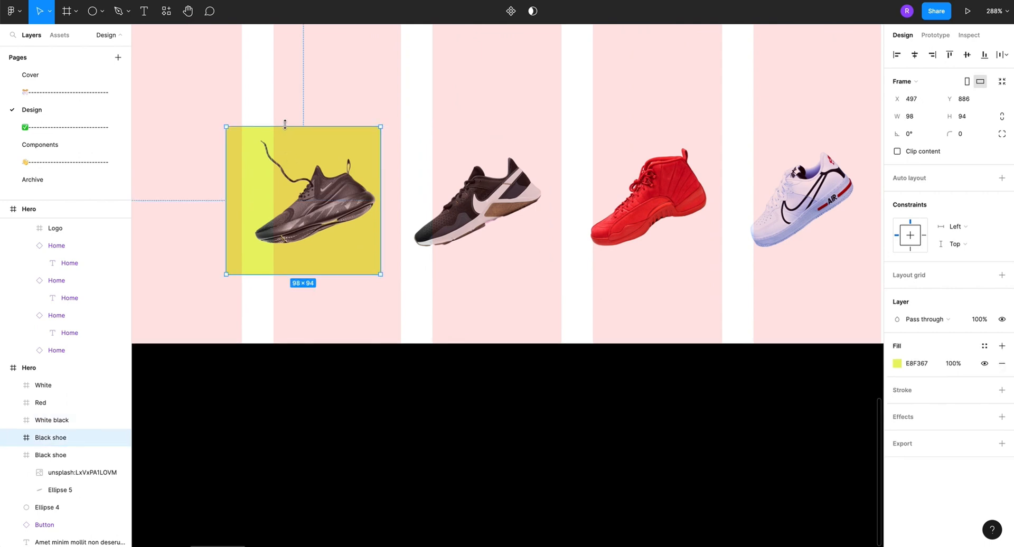
{"action": "left_click_drag", "start_coordinate": [284, 124], "coordinate": [271, 267]}
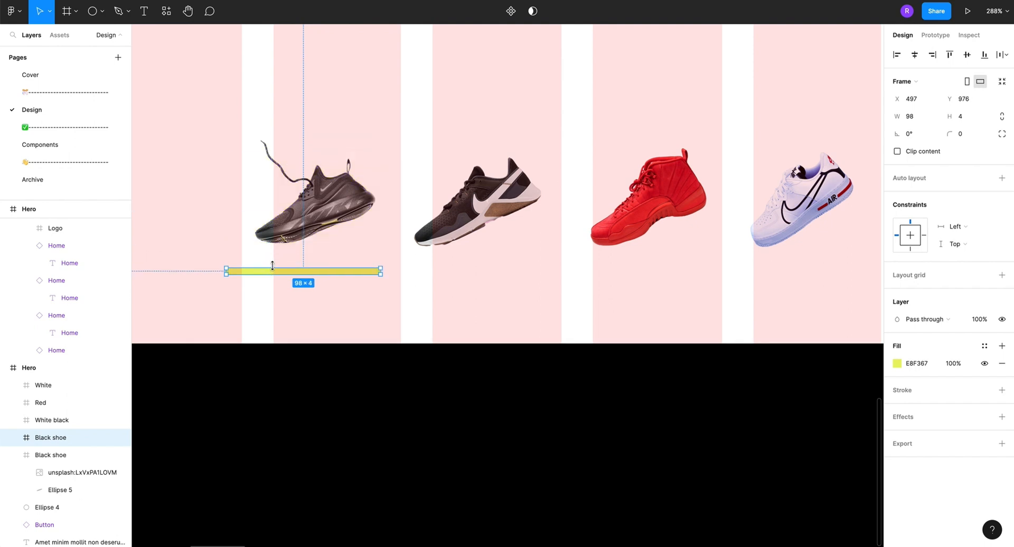
{"action": "scroll", "coordinate": [272, 265], "scroll_direction": "down", "scroll_amount": 5, "text": "ctrl"}
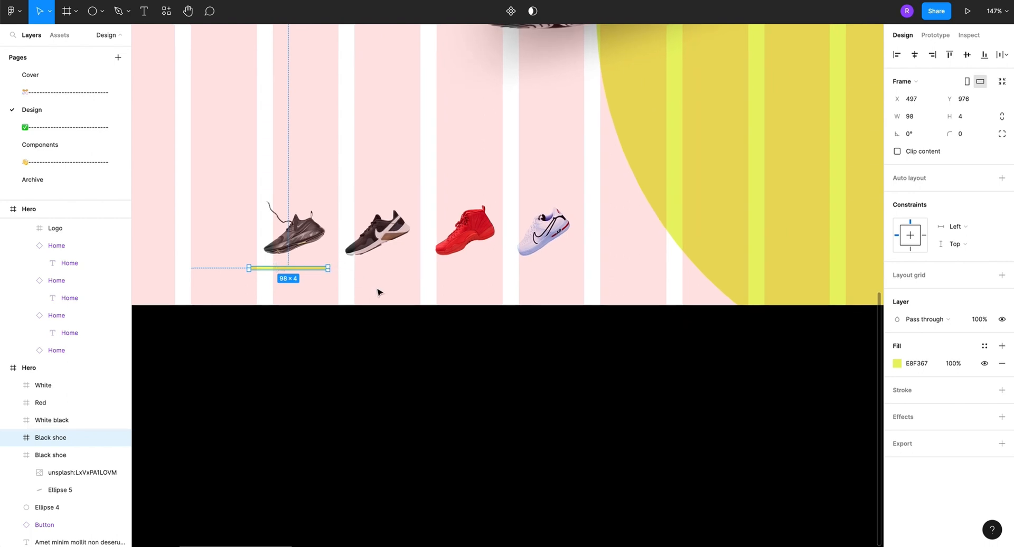
Wrap the four shoe thumbnail frames in the first Hero in one new frame and rename it Categories
{"action": "key", "text": "Escape"}
{"action": "left_click_drag", "start_coordinate": [215, 193], "coordinate": [558, 281]}
{"action": "right_click", "coordinate": [343, 227]}
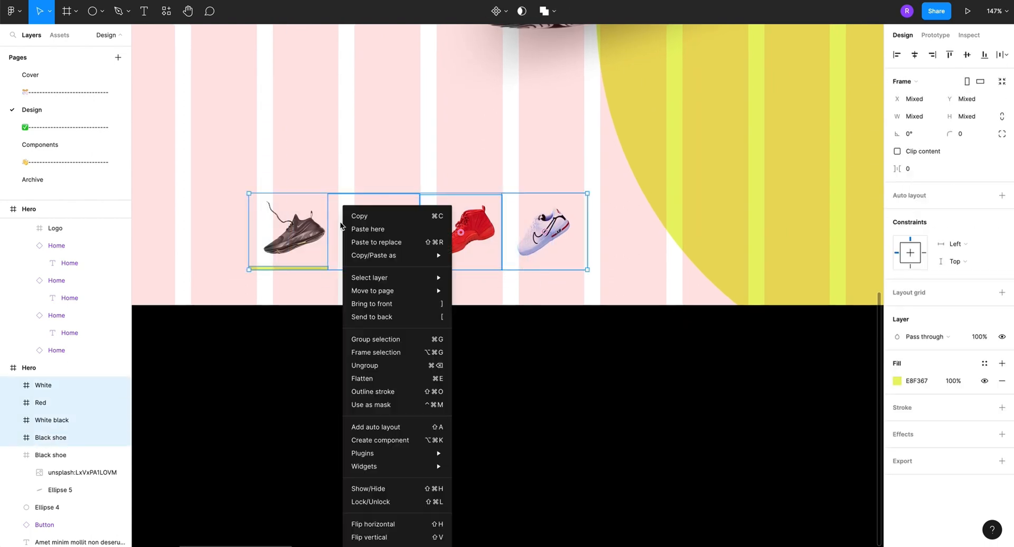
{"action": "left_click", "coordinate": [377, 357]}
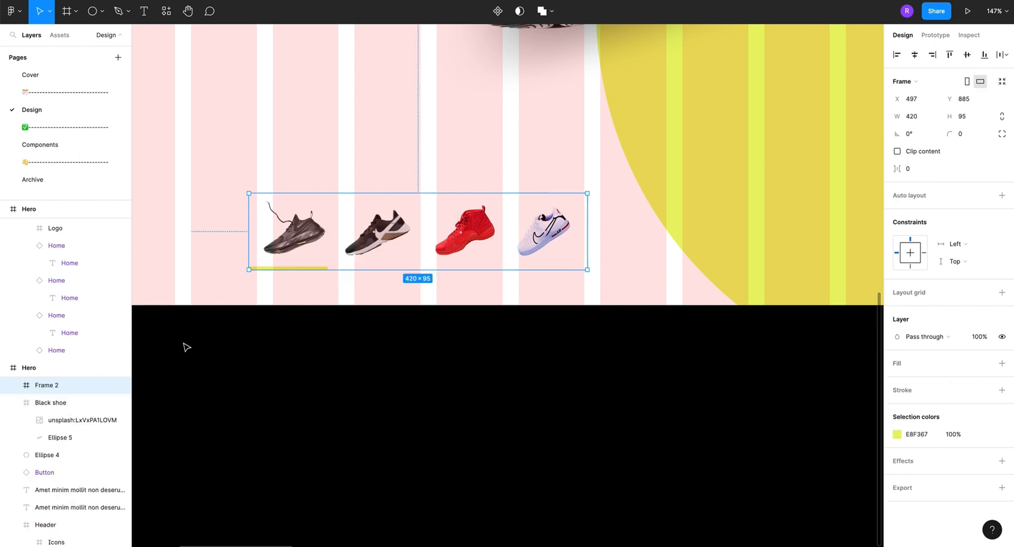
{"action": "double_click", "coordinate": [47, 385]}
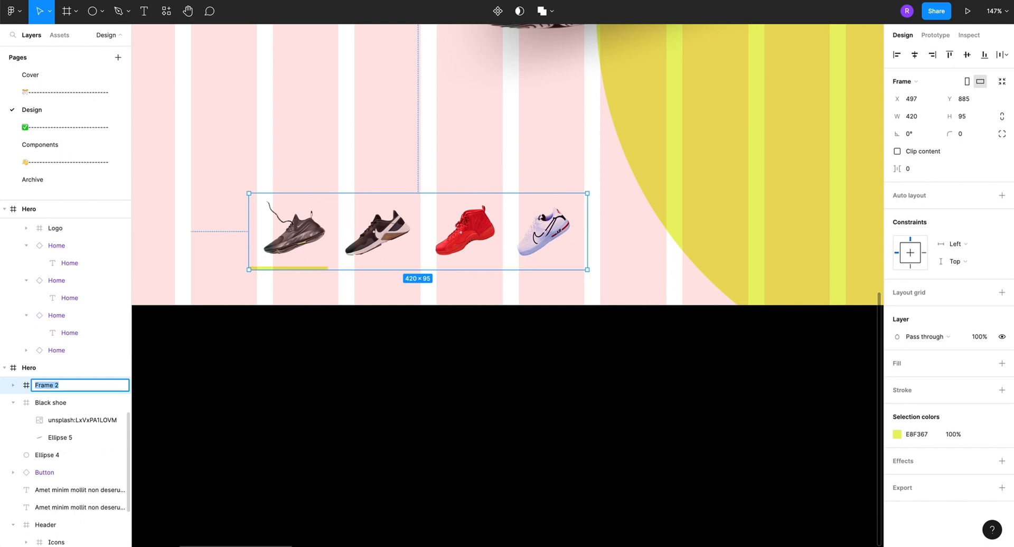
{"action": "type", "text": "Categories"}
{"action": "left_click", "coordinate": [216, 223]}
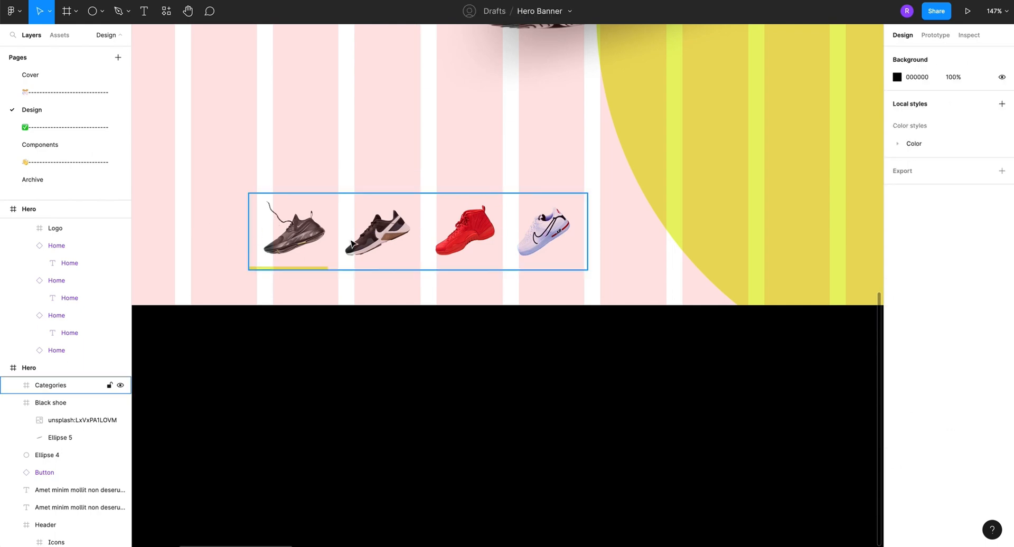
Copy the Categories frame from the first Hero and paste it into the second Hero
{"action": "left_click", "coordinate": [351, 244]}
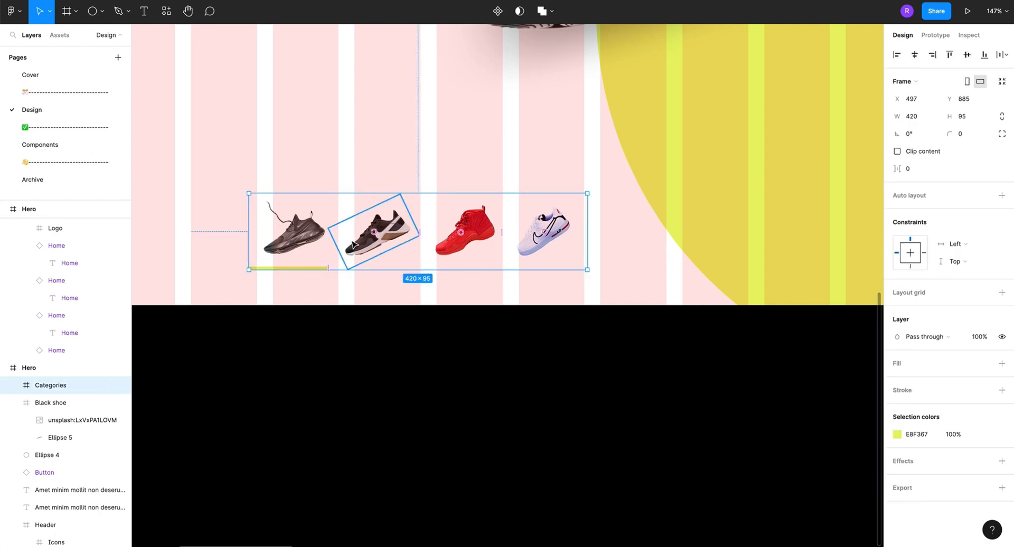
{"action": "right_click", "coordinate": [355, 193]}
{"action": "left_click", "coordinate": [386, 203]}
{"action": "scroll", "coordinate": [406, 211], "scroll_direction": "down", "scroll_amount": 5}
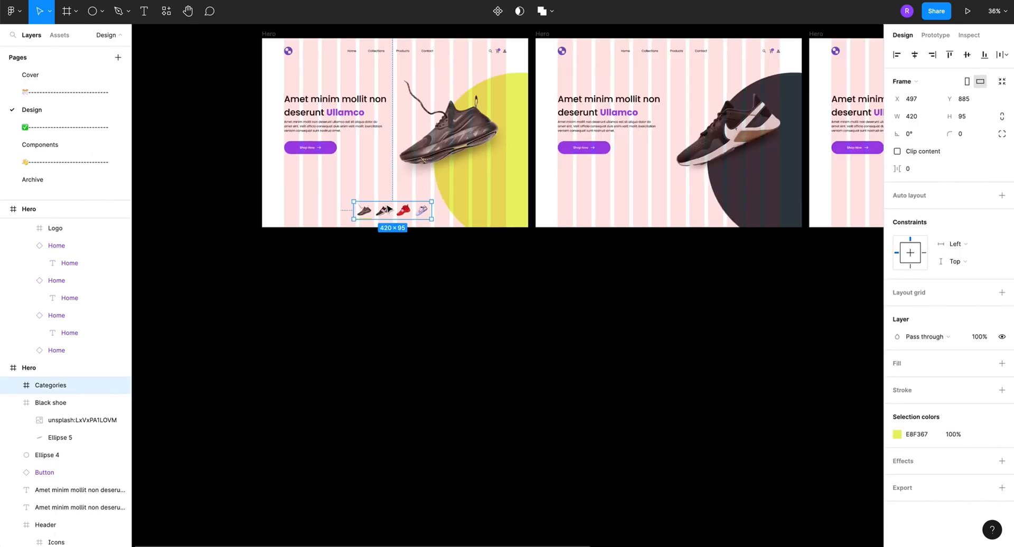
{"action": "left_click", "coordinate": [352, 95]}
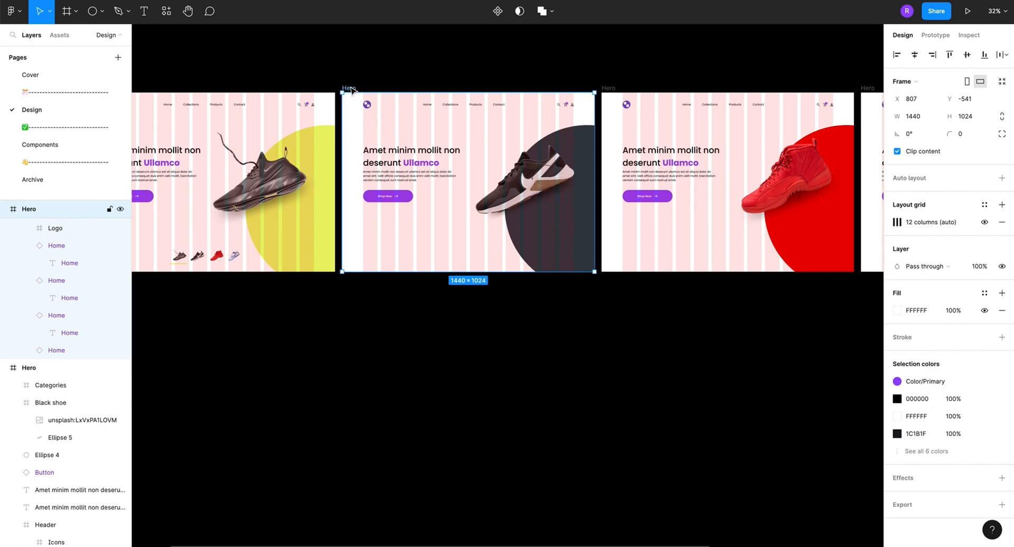
{"action": "key", "text": "ctrl+v"}
Hide the yellow fill of the Black shoe strip in the second Hero's Categories frame
{"action": "scroll", "coordinate": [475, 262], "scroll_direction": "up", "scroll_amount": 8}
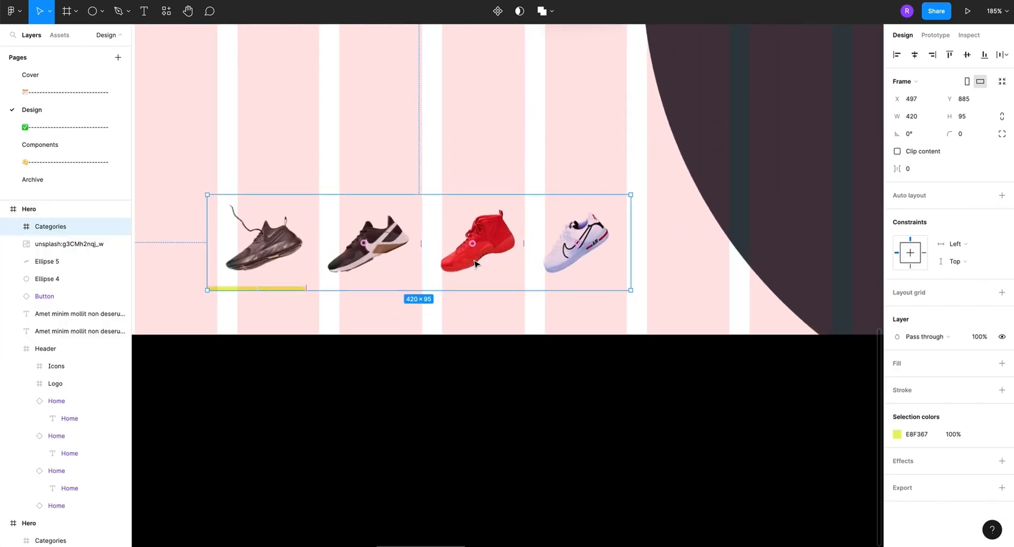
{"action": "scroll", "coordinate": [474, 263], "scroll_direction": "up", "scroll_amount": 2}
{"action": "scroll", "coordinate": [243, 267], "scroll_direction": "down", "scroll_amount": 4}
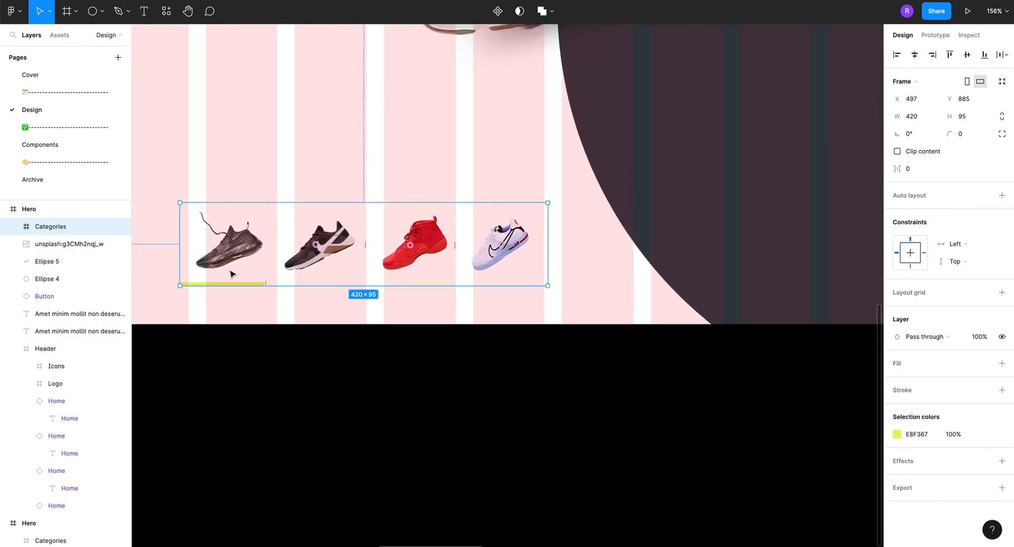
{"action": "scroll", "coordinate": [231, 274], "scroll_direction": "up", "scroll_amount": 5}
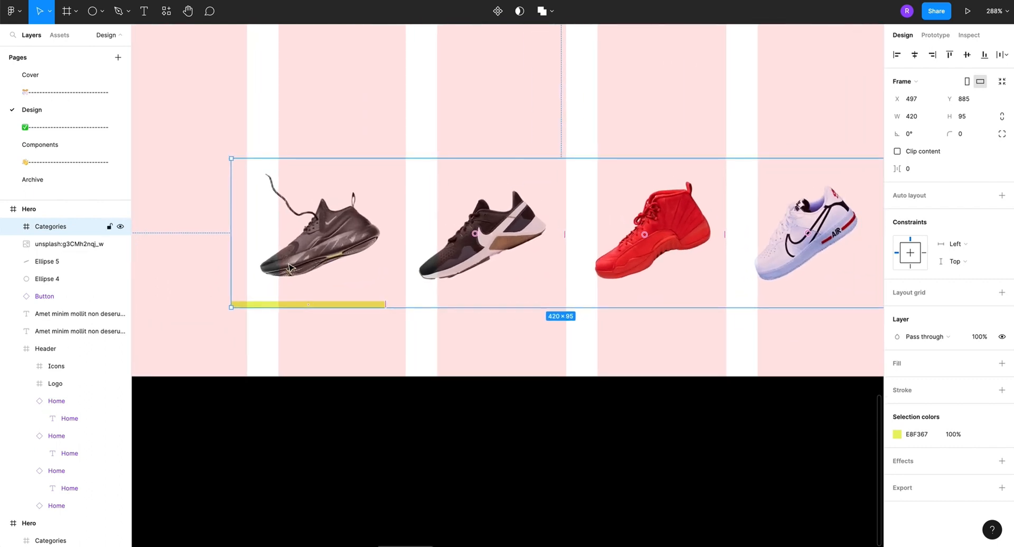
{"action": "left_click", "coordinate": [290, 269], "text": "super"}
{"action": "left_click", "coordinate": [310, 303]}
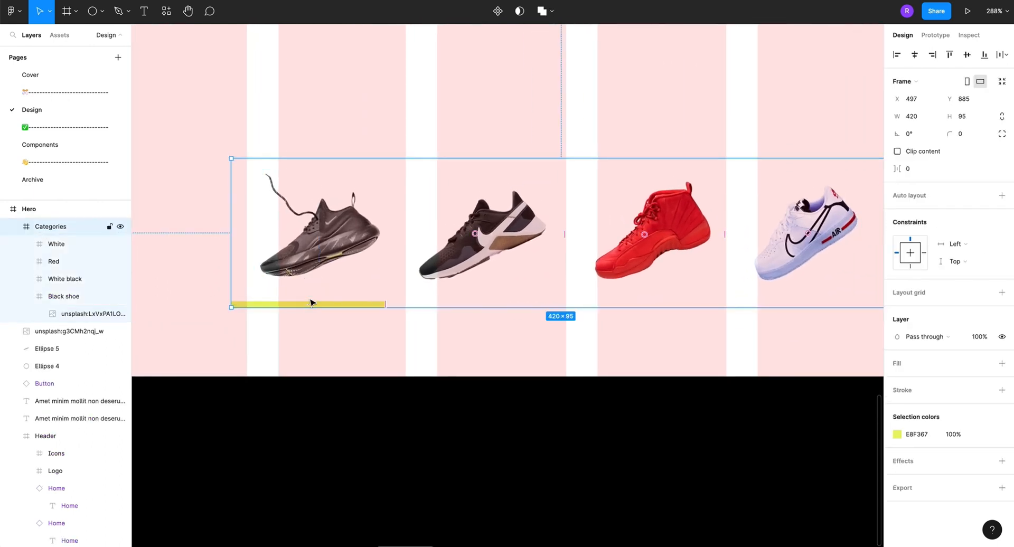
{"action": "left_click", "coordinate": [487, 260]}
{"action": "scroll", "coordinate": [645, 173], "scroll_direction": "down", "scroll_amount": 5}
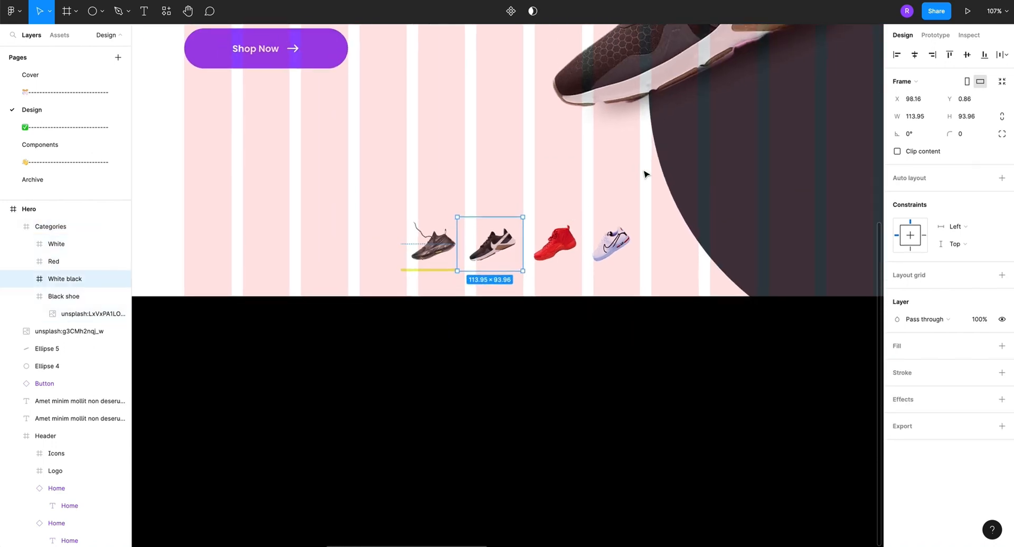
{"action": "scroll", "coordinate": [401, 226], "scroll_direction": "up", "scroll_amount": 5}
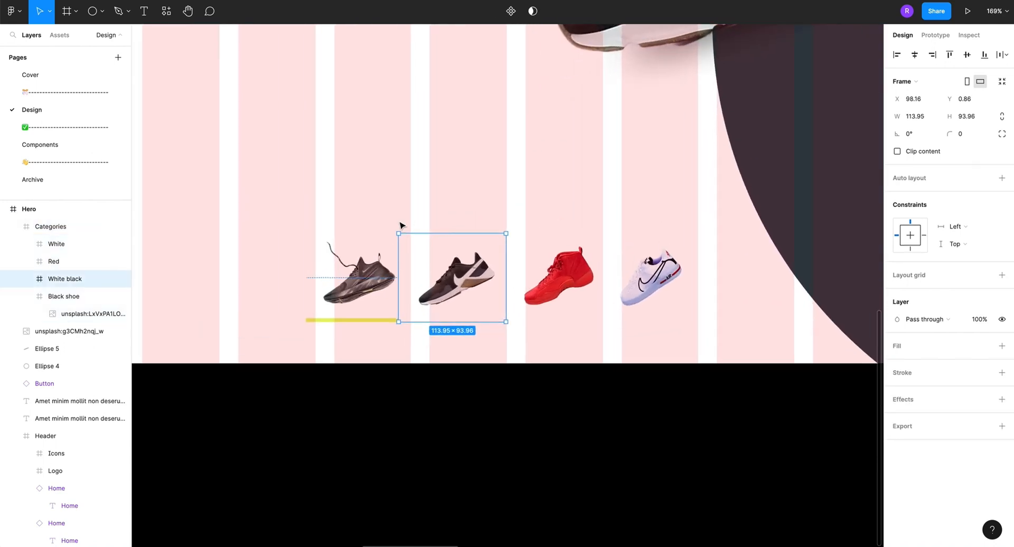
{"action": "left_click", "coordinate": [341, 324]}
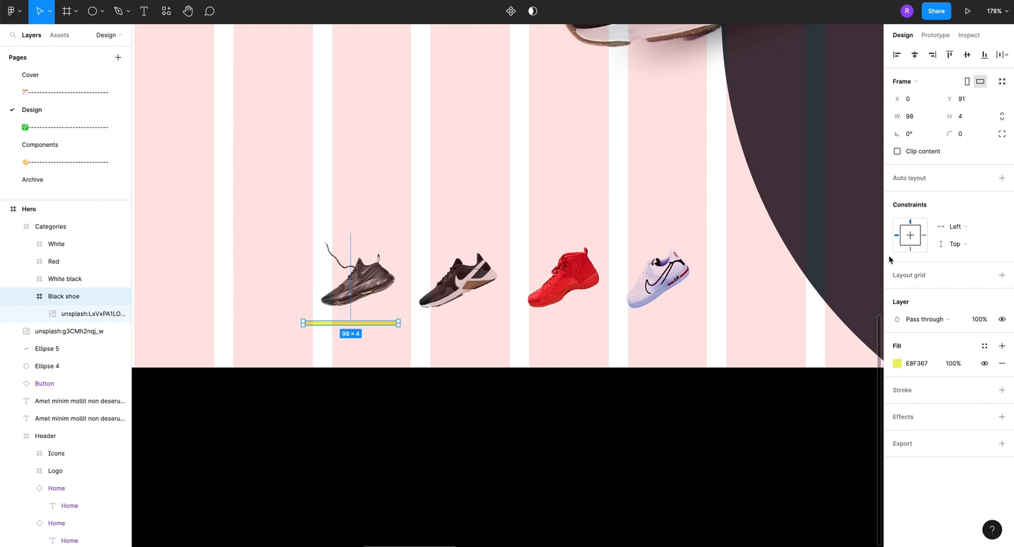
{"action": "left_click", "coordinate": [985, 364]}
Fill the White black thumbnail frame with 333D46 sampled from the second Hero's dark circle and shrink it from its upper edge to about 114 × 6
{"action": "left_click", "coordinate": [473, 296]}
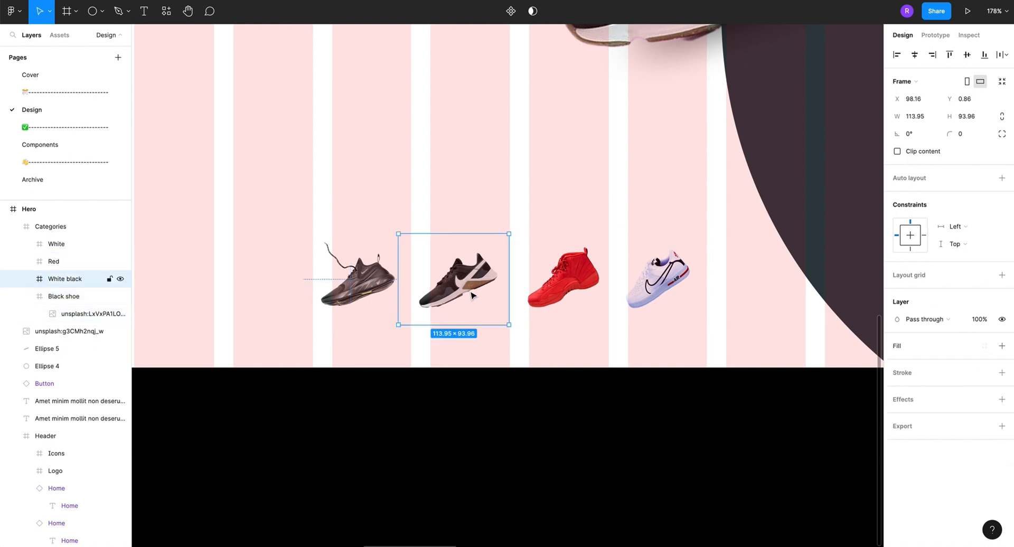
{"action": "left_click", "coordinate": [1002, 346]}
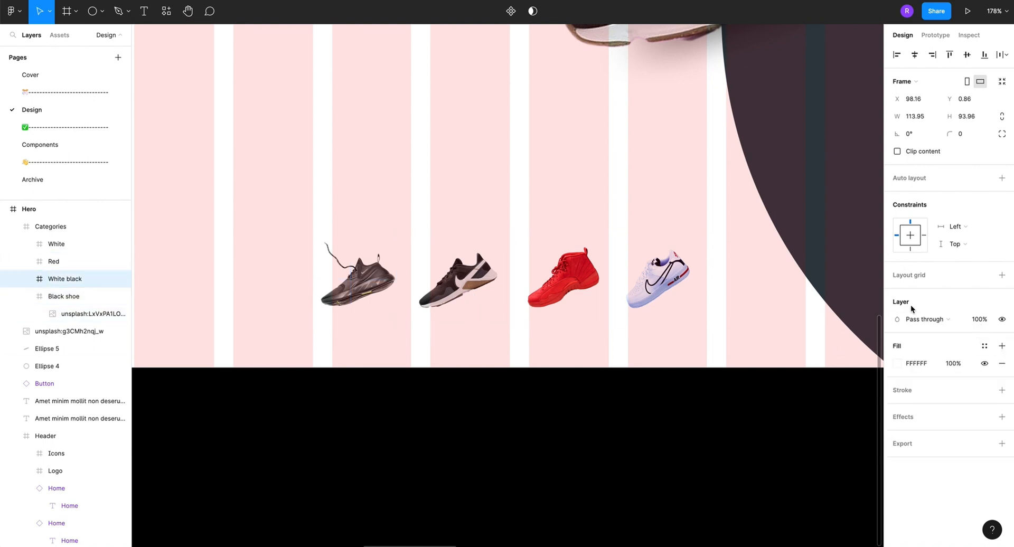
{"action": "key", "text": "i"}
{"action": "left_click", "coordinate": [802, 216]}
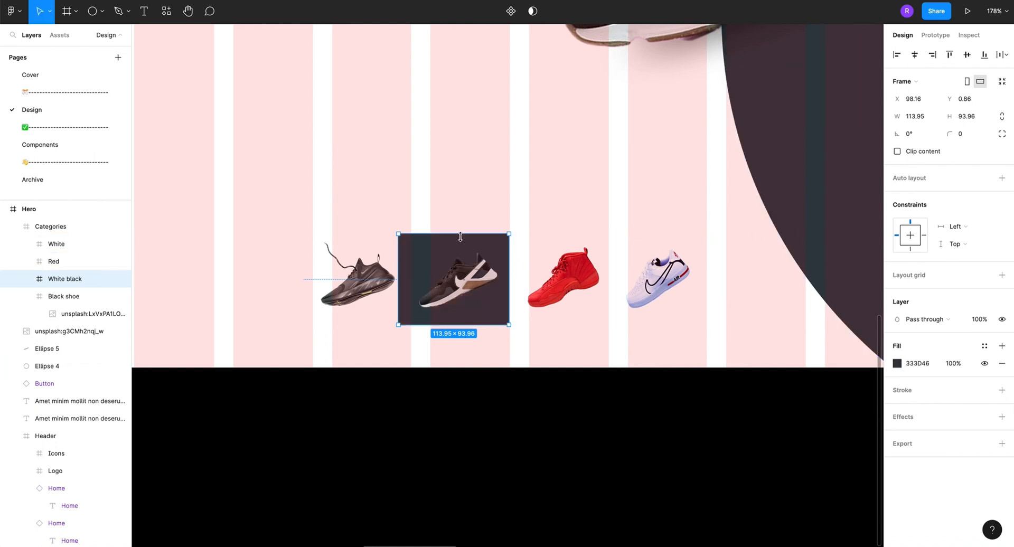
{"action": "left_click_drag", "start_coordinate": [462, 234], "coordinate": [463, 319]}
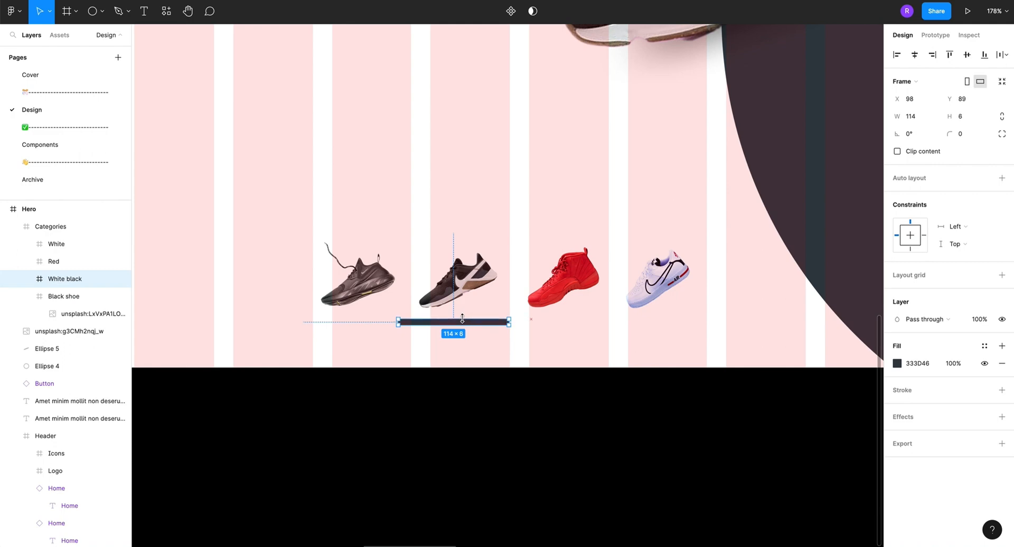
Compare the height of the first Hero's yellow Black shoe strip with the dark White black strip in the second Hero
{"action": "scroll", "coordinate": [482, 286], "scroll_direction": "down", "scroll_amount": 6}
{"action": "scroll", "coordinate": [482, 286], "scroll_direction": "left", "scroll_amount": 10}
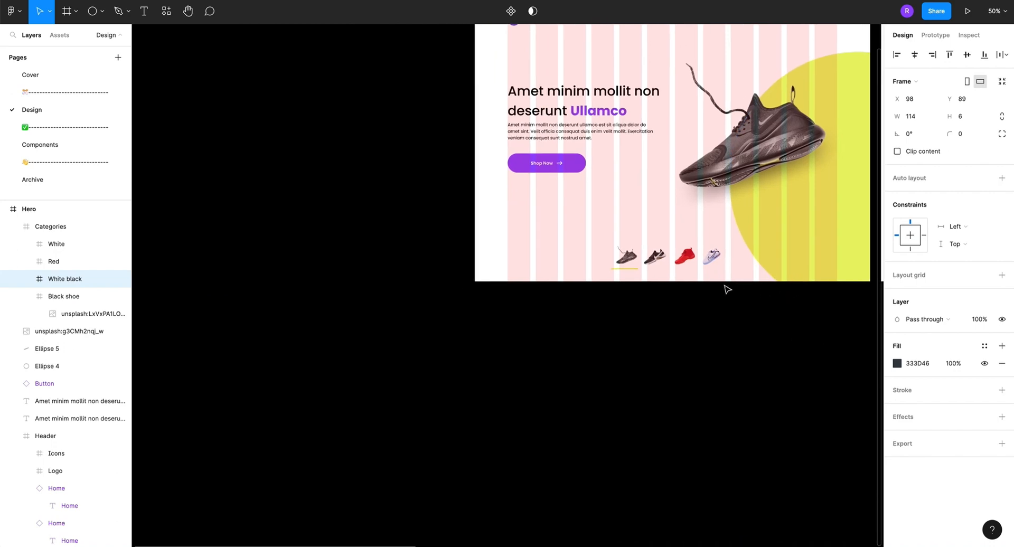
{"action": "scroll", "coordinate": [616, 272], "scroll_direction": "up", "scroll_amount": 10}
{"action": "left_click", "coordinate": [719, 249]}
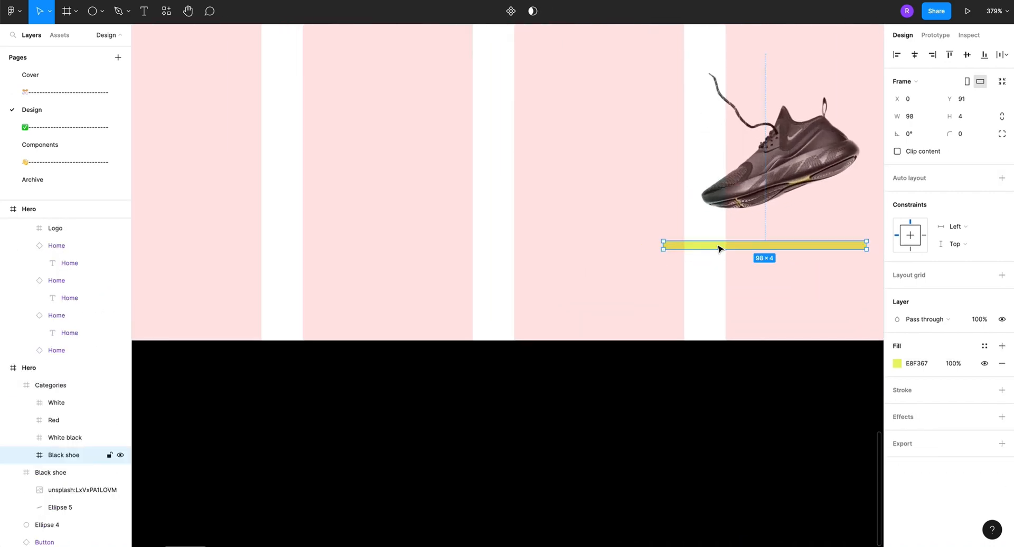
{"action": "scroll", "coordinate": [719, 248], "scroll_direction": "right", "scroll_amount": 4}
{"action": "scroll", "coordinate": [719, 248], "scroll_direction": "up", "scroll_amount": 2}
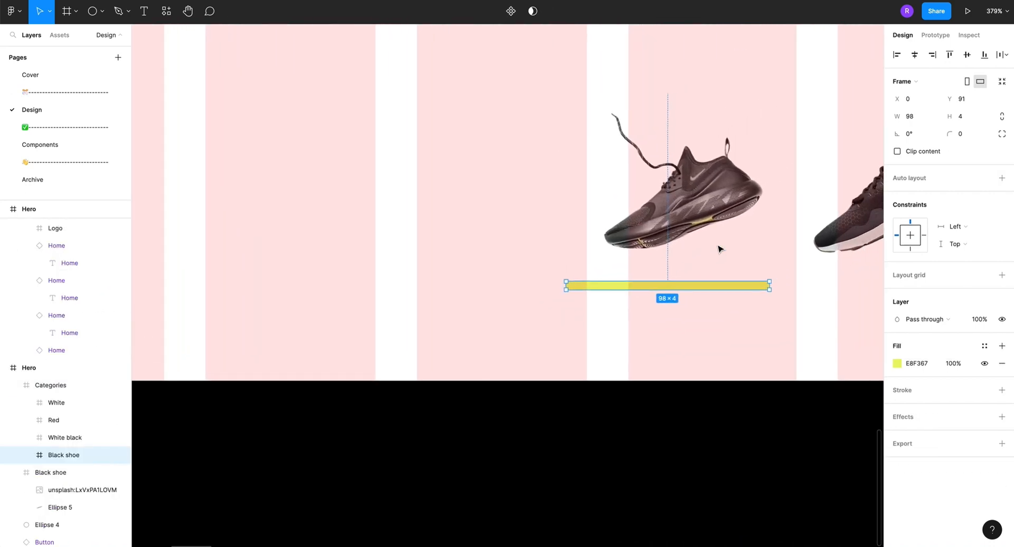
{"action": "scroll", "coordinate": [718, 249], "scroll_direction": "right", "scroll_amount": 3}
{"action": "scroll", "coordinate": [718, 249], "scroll_direction": "up", "scroll_amount": 1}
{"action": "scroll", "coordinate": [719, 249], "scroll_direction": "down", "scroll_amount": 10}
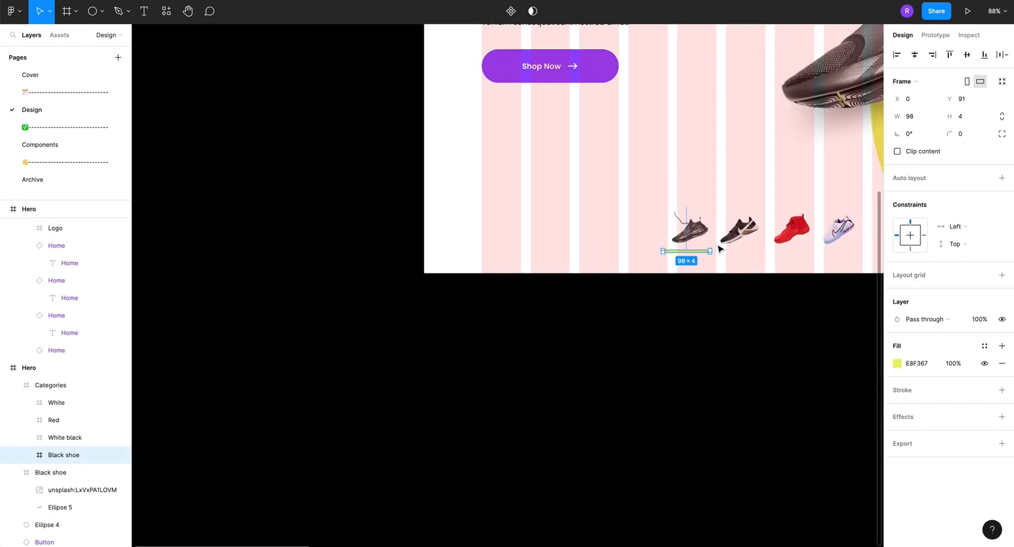
{"action": "scroll", "coordinate": [720, 248], "scroll_direction": "down", "scroll_amount": 2}
{"action": "scroll", "coordinate": [719, 248], "scroll_direction": "right", "scroll_amount": 3}
{"action": "scroll", "coordinate": [673, 209], "scroll_direction": "up", "scroll_amount": 2}
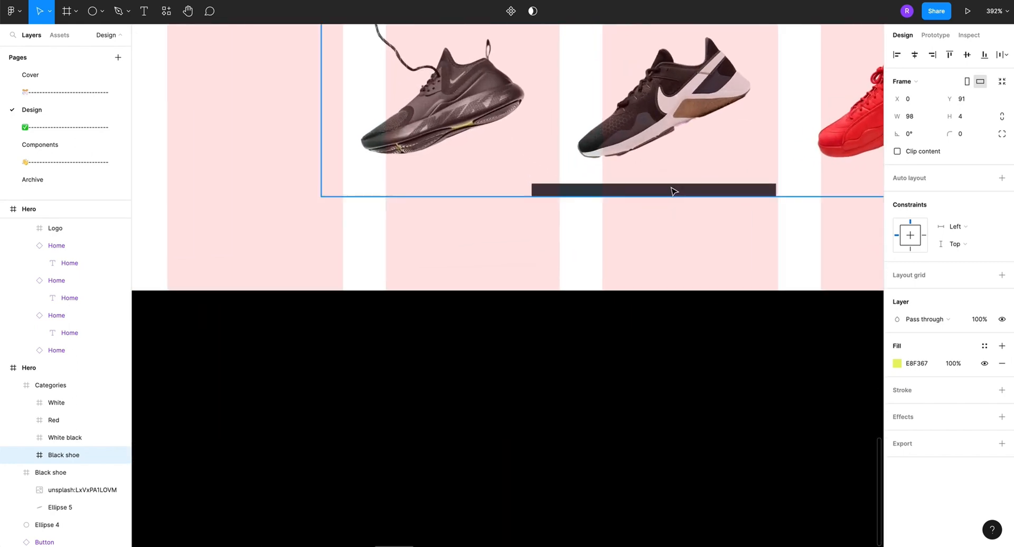
{"action": "left_click", "coordinate": [673, 190]}
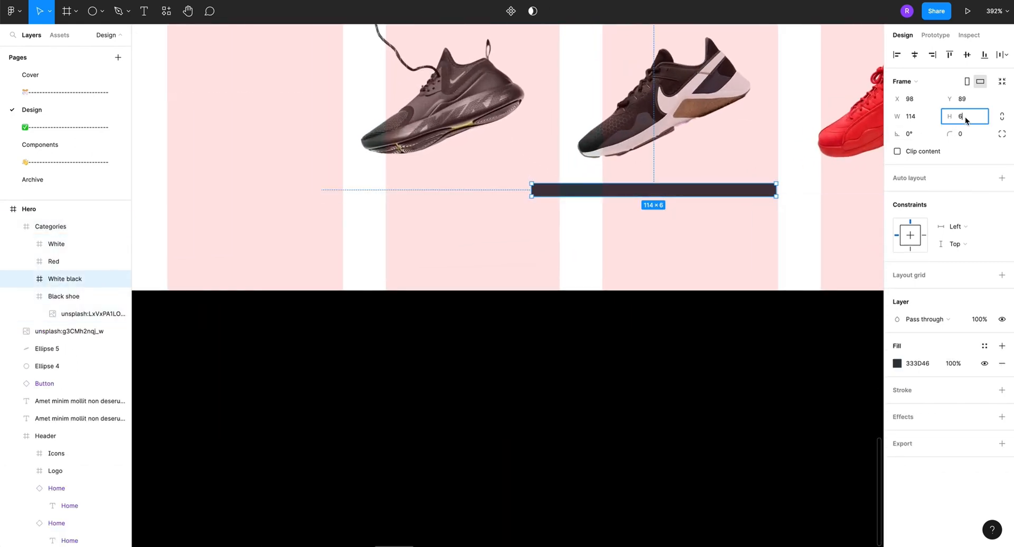
{"action": "type", "text": "4"}
{"action": "key", "text": "Return"}
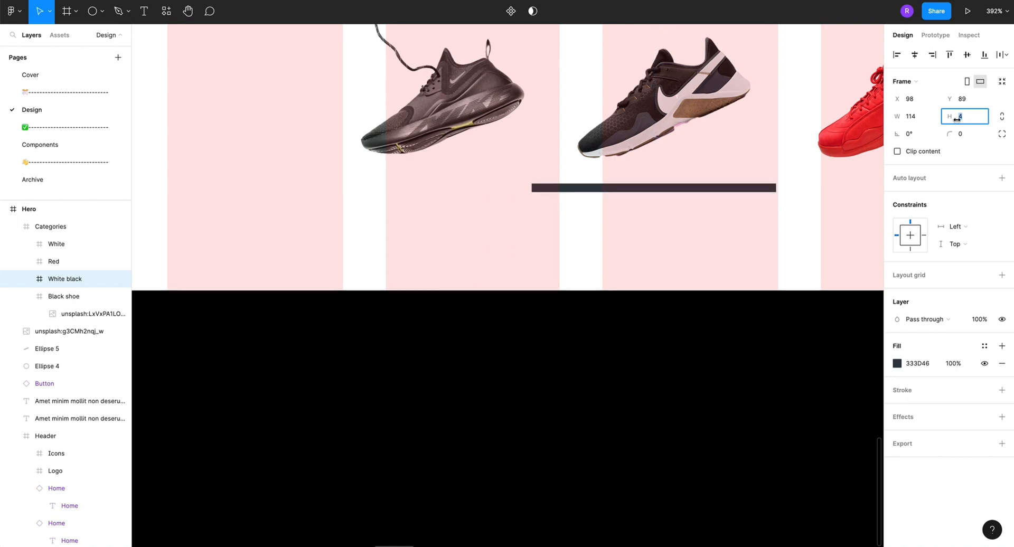
{"action": "type", "text": "6"}
{"action": "key", "text": "Return"}
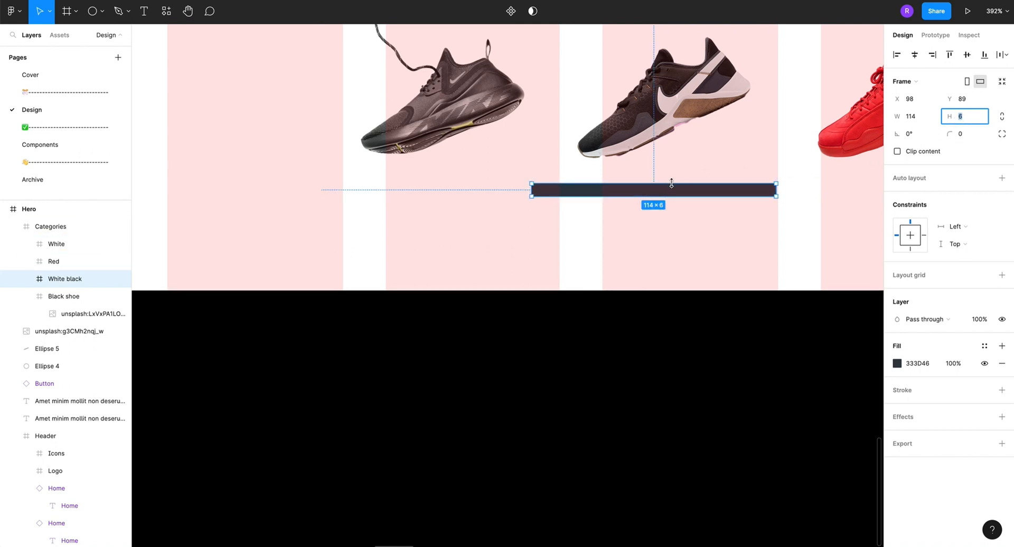
{"action": "left_click_drag", "start_coordinate": [671, 186], "coordinate": [670, 188]}
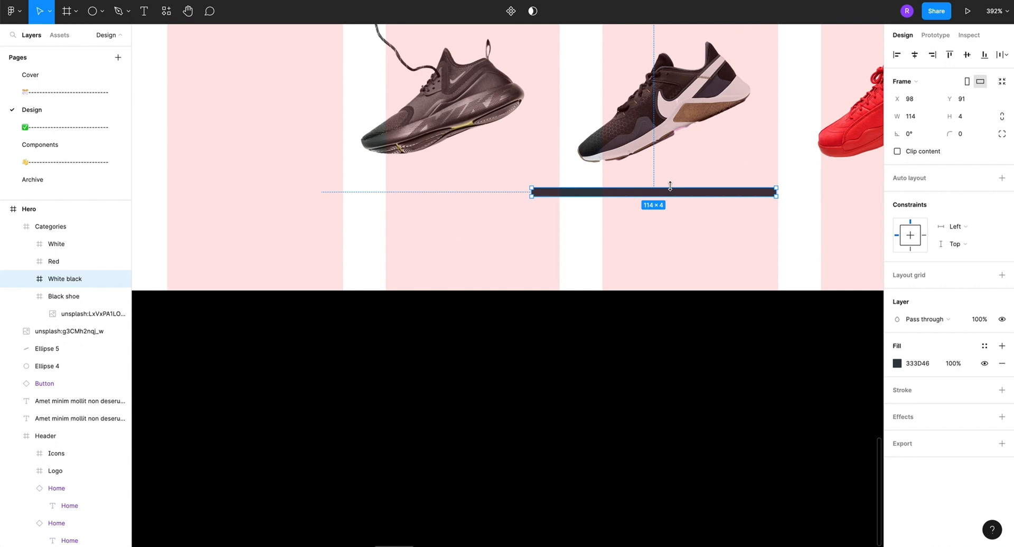
{"action": "key", "text": "ctrl+z"}
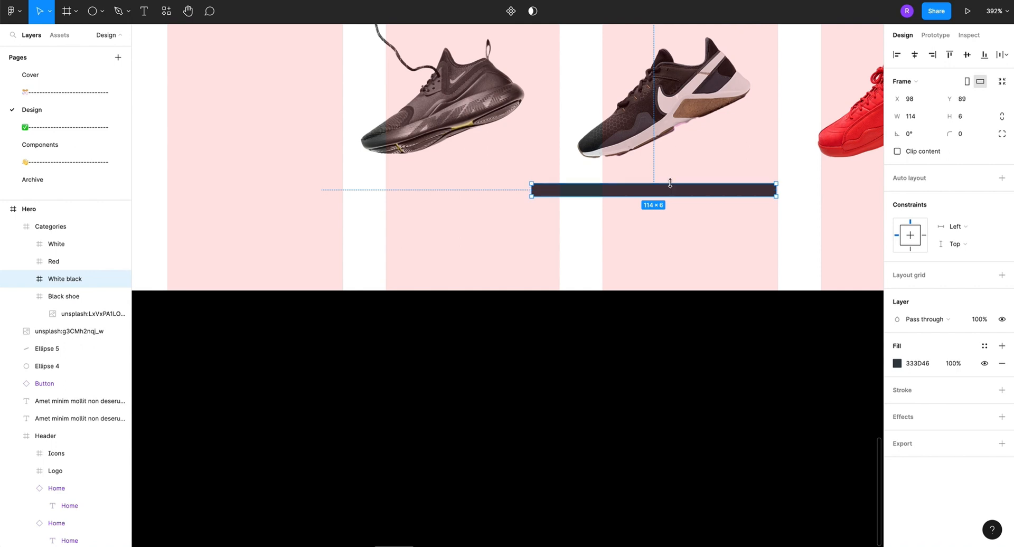
Shrink the second Hero's dark White black strip from its upper edge to a height of 4
{"action": "left_click_drag", "start_coordinate": [671, 182], "coordinate": [670, 186]}
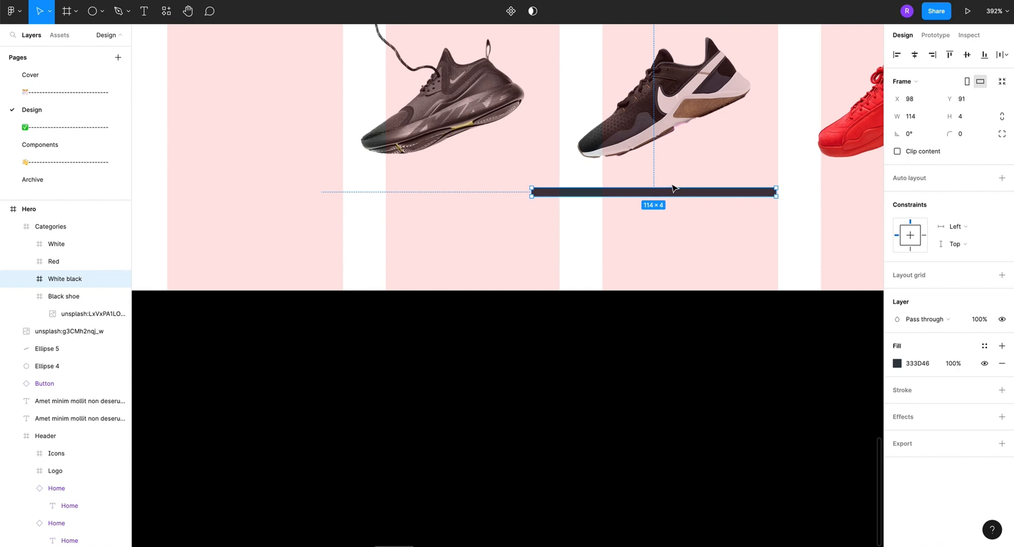
{"action": "scroll", "coordinate": [672, 187], "scroll_direction": "down", "scroll_amount": 10}
{"action": "scroll", "coordinate": [654, 173], "scroll_direction": "down", "scroll_amount": 3}
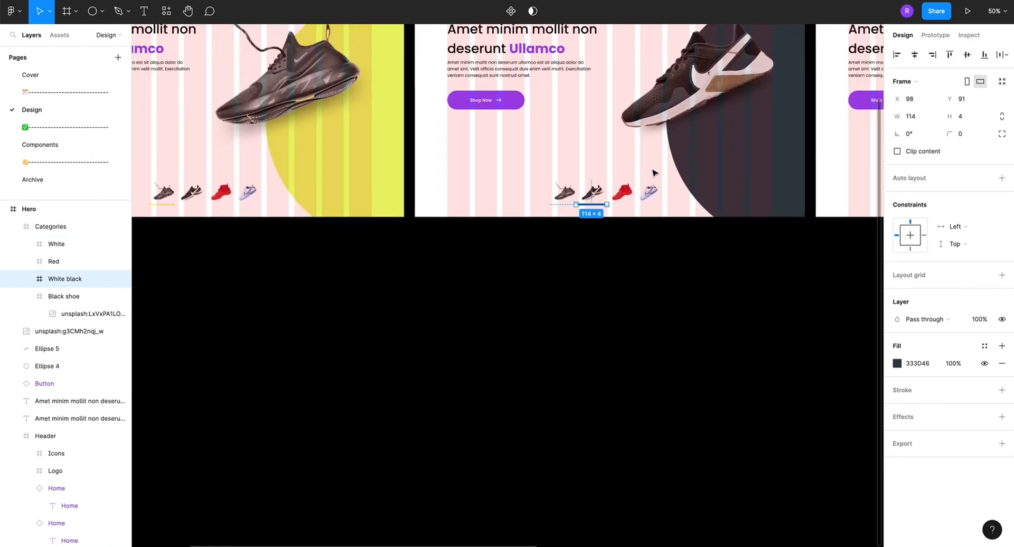
{"action": "key", "text": "Escape"}
Paste the copied Categories frame into the third Hero with the red shoe
{"action": "scroll", "coordinate": [654, 173], "scroll_direction": "down", "scroll_amount": 4}
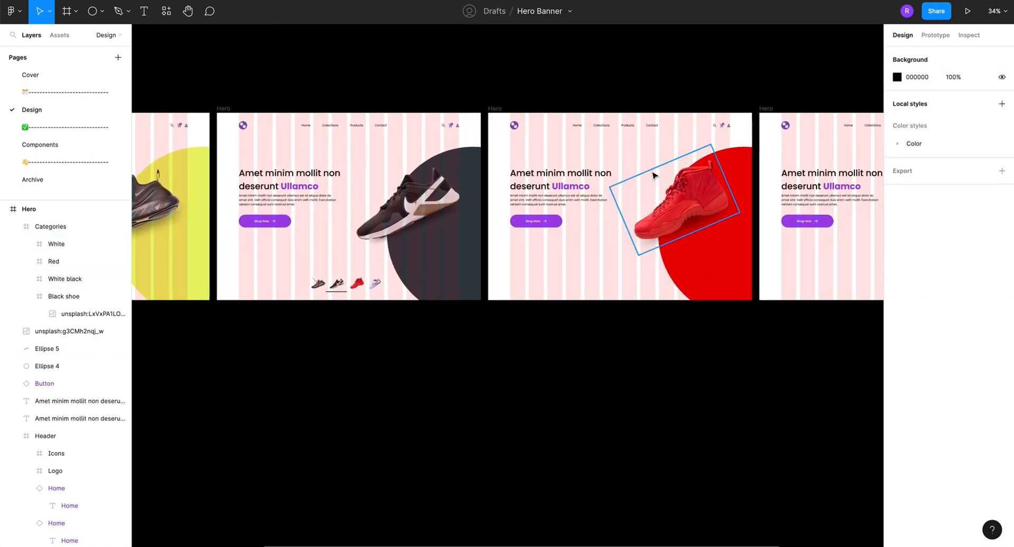
{"action": "left_click", "coordinate": [493, 109]}
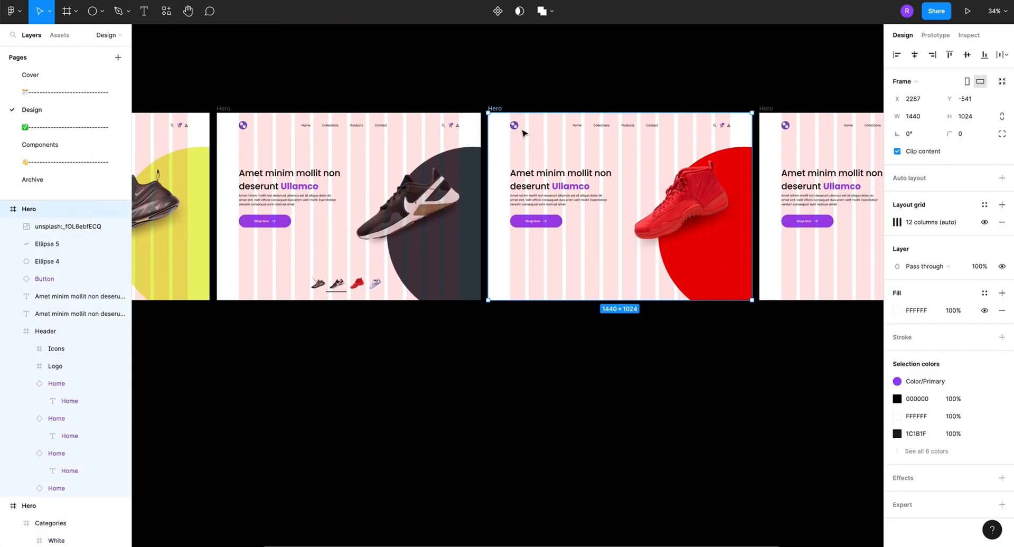
{"action": "key", "text": "ctrl+v"}
Remove the yellow fill from the Black shoe strip in the third Hero's Categories row
{"action": "scroll", "coordinate": [614, 296], "scroll_direction": "up", "scroll_amount": 2}
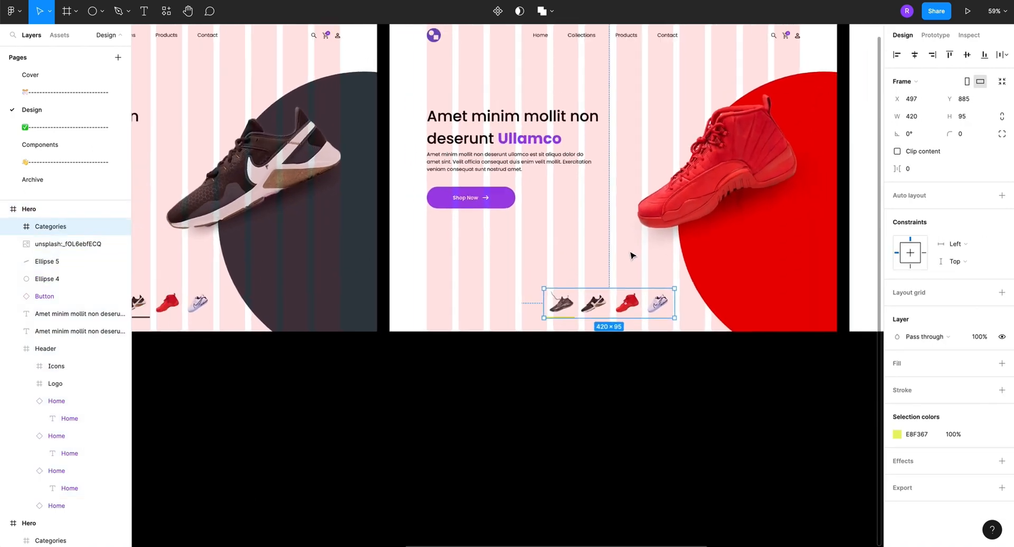
{"action": "scroll", "coordinate": [614, 296], "scroll_direction": "up", "scroll_amount": 10}
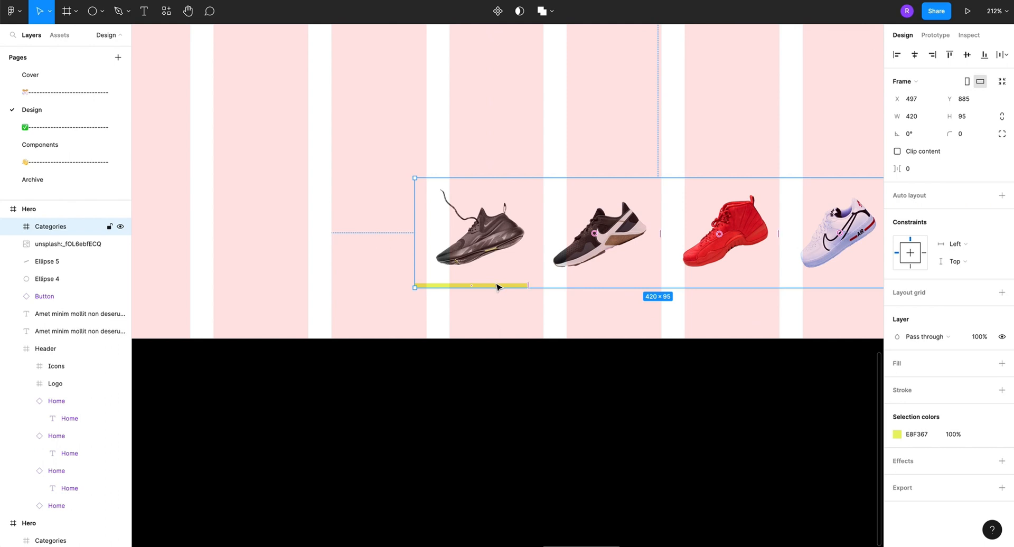
{"action": "left_click", "coordinate": [496, 286]}
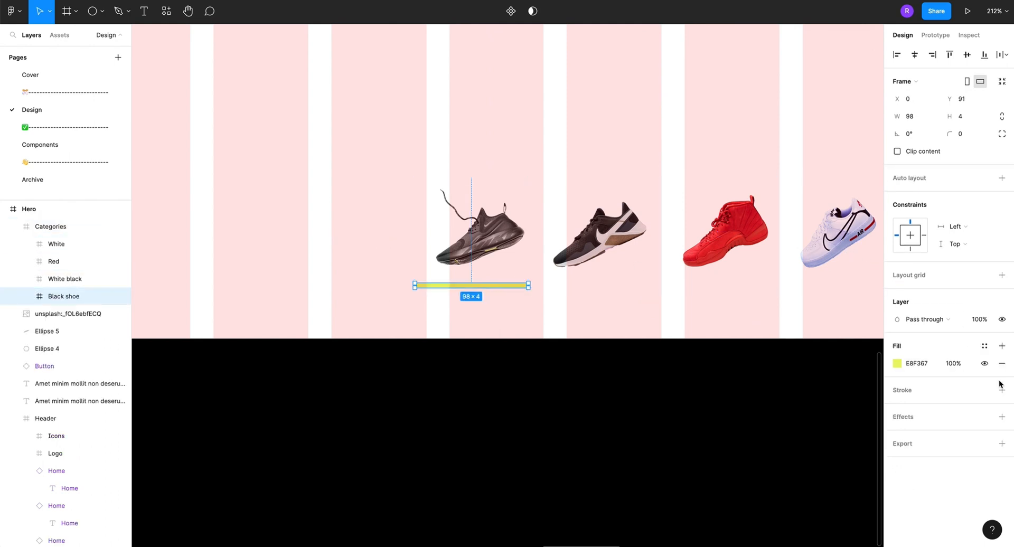
{"action": "left_click", "coordinate": [1005, 365]}
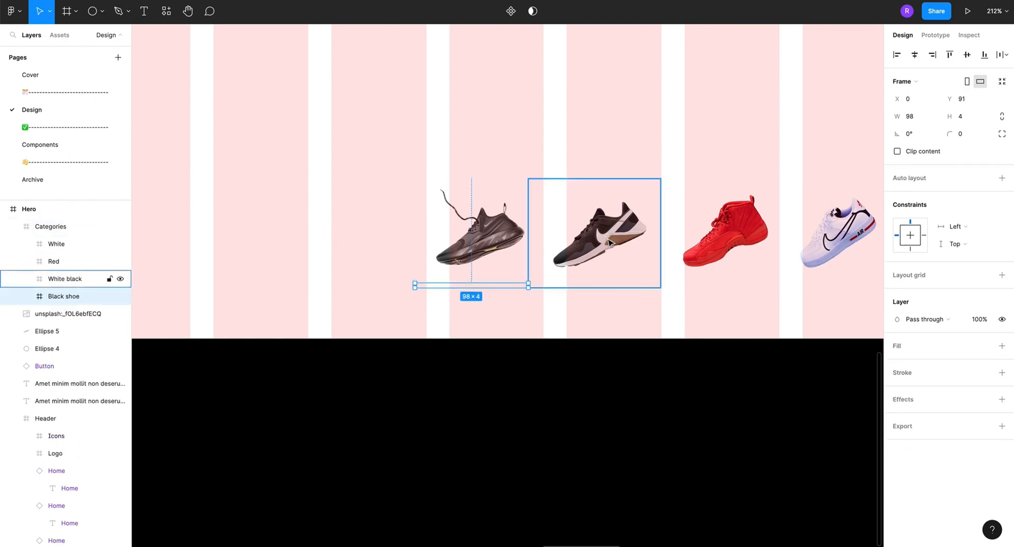
Fill the third Hero's Red thumbnail frame with E80000 sampled from the red circle and shrink it from its upper edge to a height of 4
{"action": "left_click", "coordinate": [608, 242]}
{"action": "left_click", "coordinate": [705, 241]}
{"action": "scroll", "coordinate": [705, 241], "scroll_direction": "down", "scroll_amount": 5}
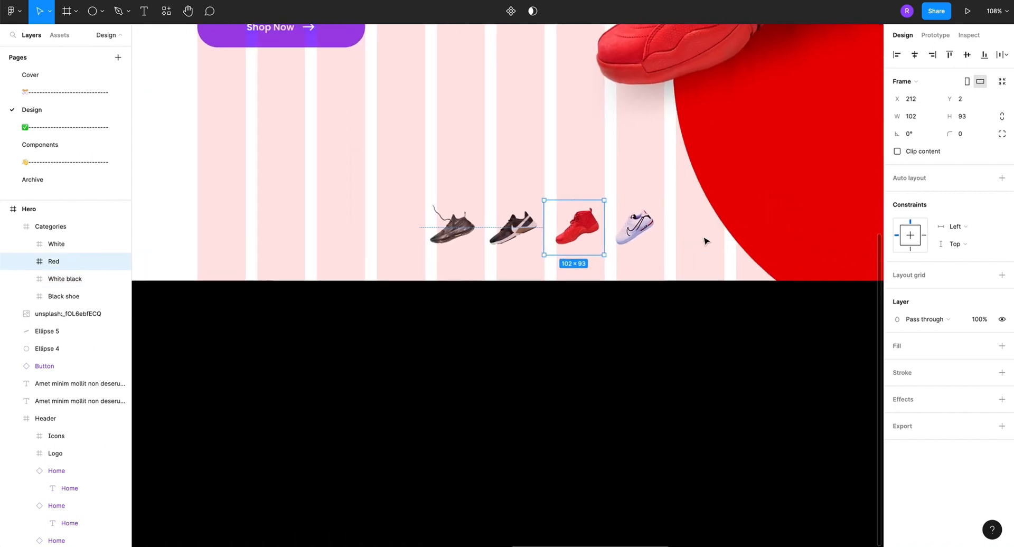
{"action": "key", "text": "i"}
{"action": "left_click", "coordinate": [739, 205]}
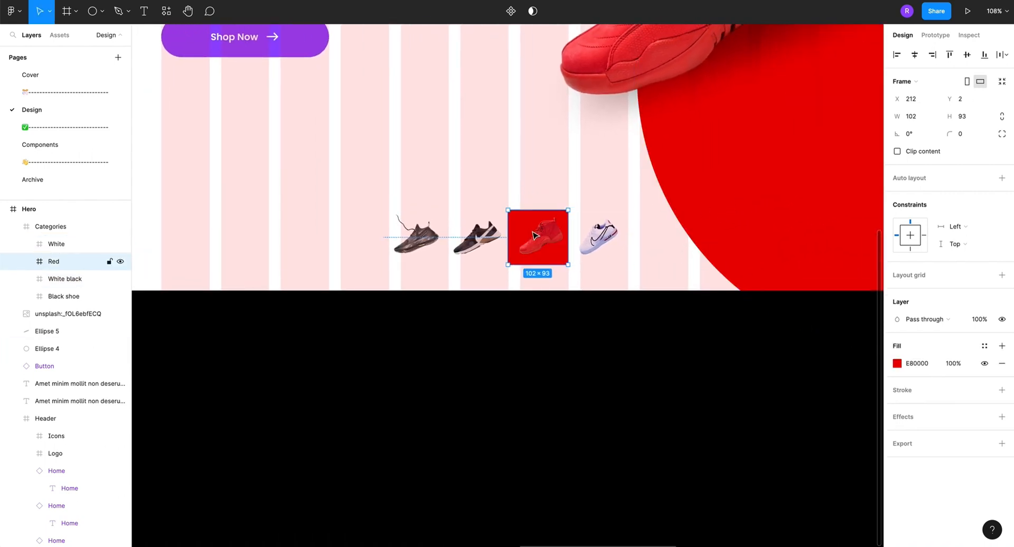
{"action": "left_click_drag", "start_coordinate": [533, 211], "coordinate": [537, 262]}
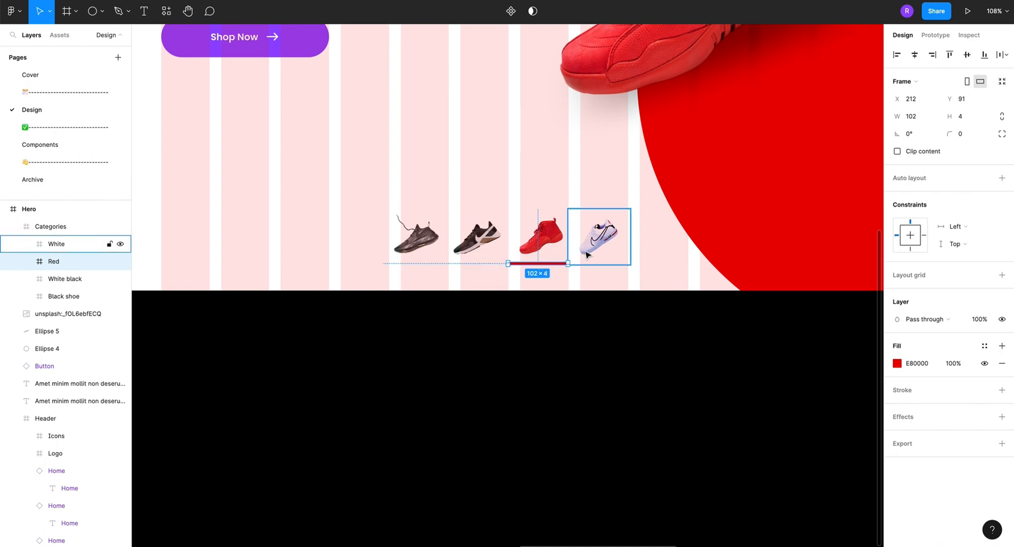
Paste the copied Categories frame into the fourth Hero with the white shoe
{"action": "scroll", "coordinate": [586, 250], "scroll_direction": "down", "scroll_amount": 5}
{"action": "scroll", "coordinate": [587, 245], "scroll_direction": "right", "scroll_amount": 10}
{"action": "scroll", "coordinate": [313, 49], "scroll_direction": "up", "scroll_amount": 3}
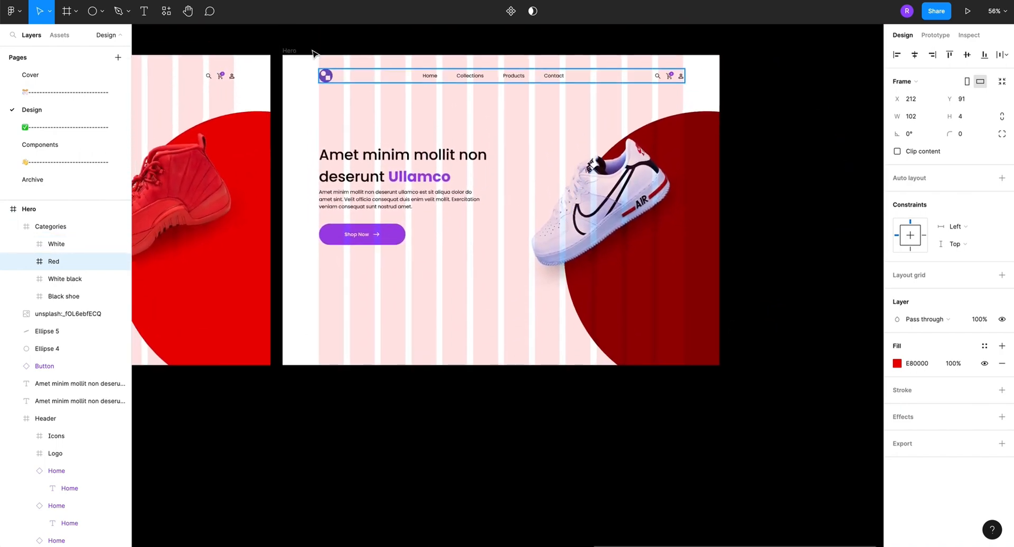
{"action": "left_click", "coordinate": [292, 74]}
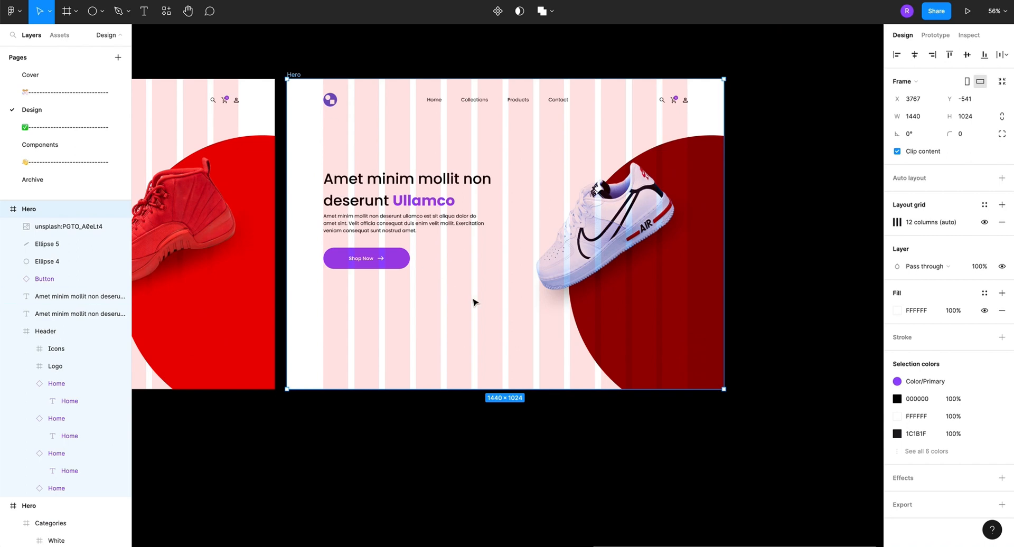
{"action": "key", "text": "ctrl+v"}
Remove the yellow fill from the Black shoe strip in the fourth Hero's Categories row
{"action": "scroll", "coordinate": [516, 332], "scroll_direction": "up", "scroll_amount": 8}
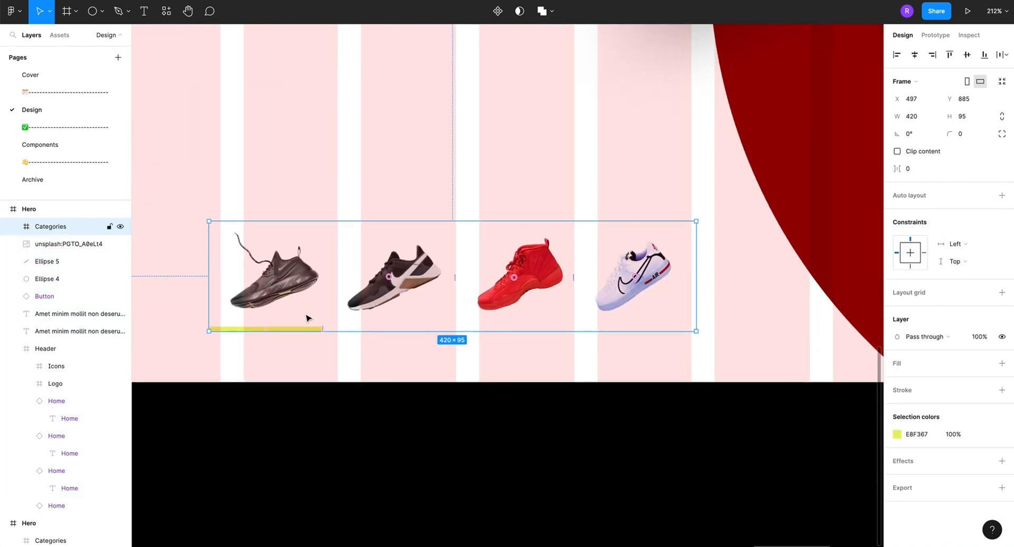
{"action": "left_click", "coordinate": [307, 314], "text": "ctrl"}
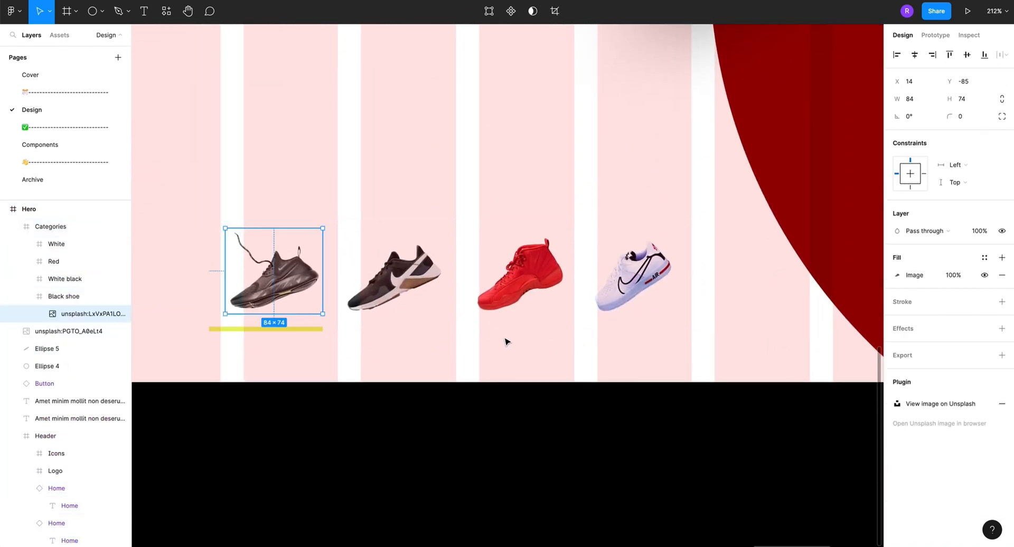
{"action": "left_click", "coordinate": [288, 330]}
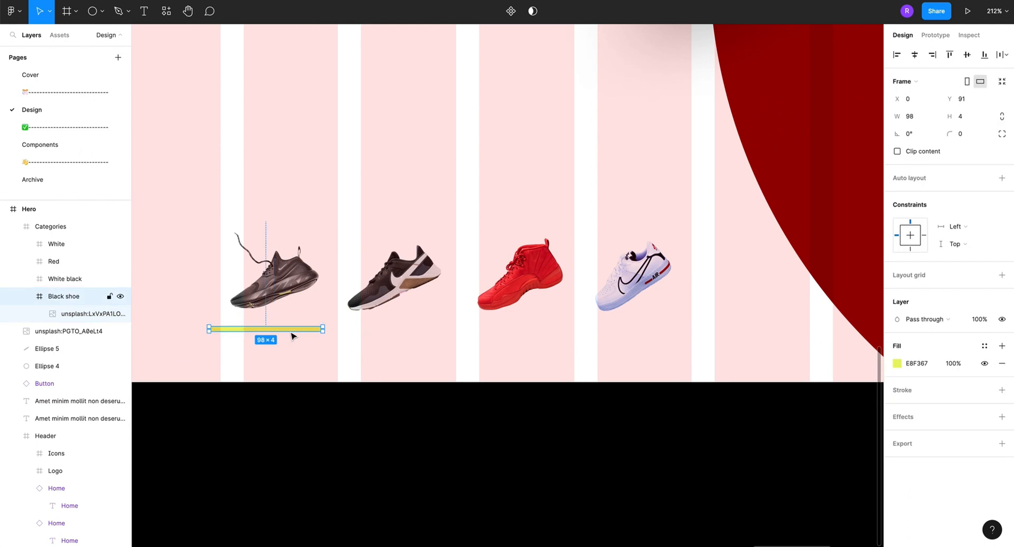
{"action": "left_click", "coordinate": [1002, 363]}
Fill the fourth Hero's White thumbnail frame with 8D0002 sampled from the dark red circle and shrink it from its upper edge to 106 × 4
{"action": "left_click", "coordinate": [403, 305]}
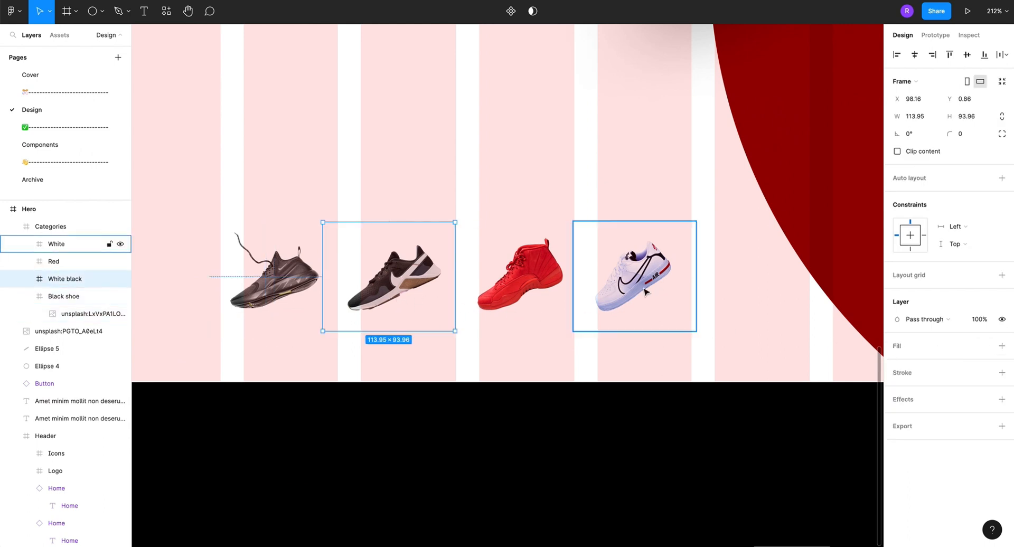
{"action": "left_click", "coordinate": [642, 291]}
{"action": "left_click", "coordinate": [808, 154]}
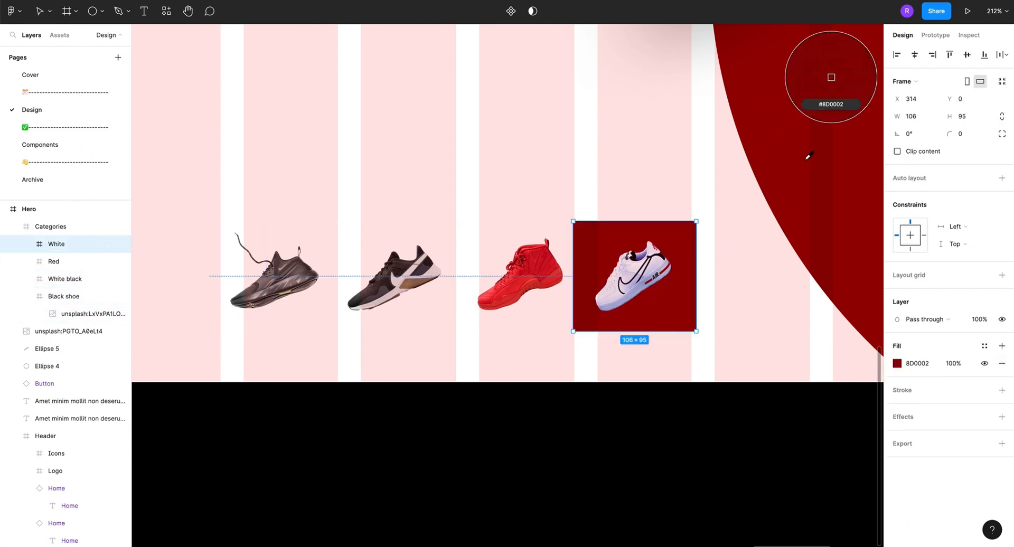
{"action": "left_click_drag", "start_coordinate": [633, 222], "coordinate": [635, 326]}
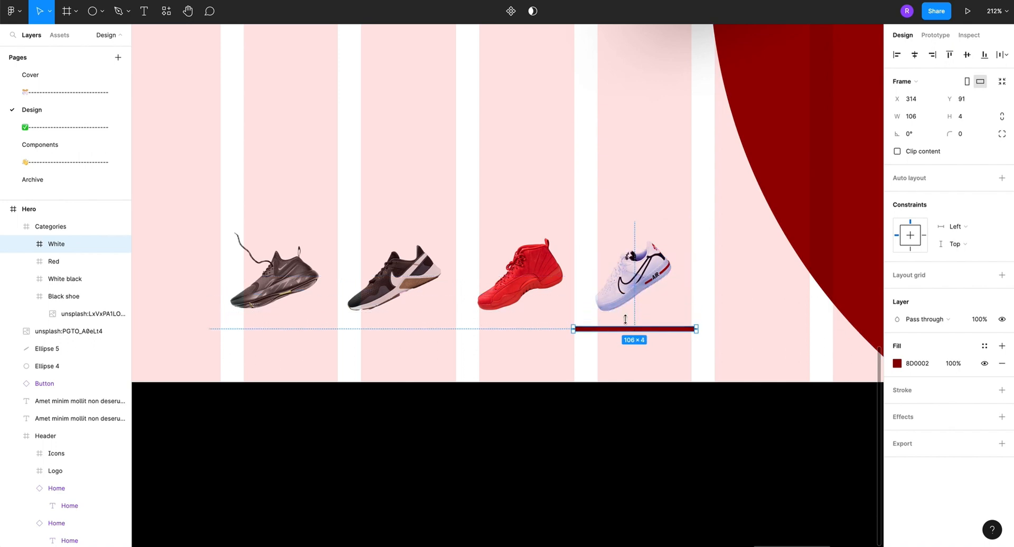
Review the Categories rows across the four Heroes and inspect the first Hero's yellow Black shoe strip
{"action": "scroll", "coordinate": [589, 235], "scroll_direction": "down", "scroll_amount": 10}
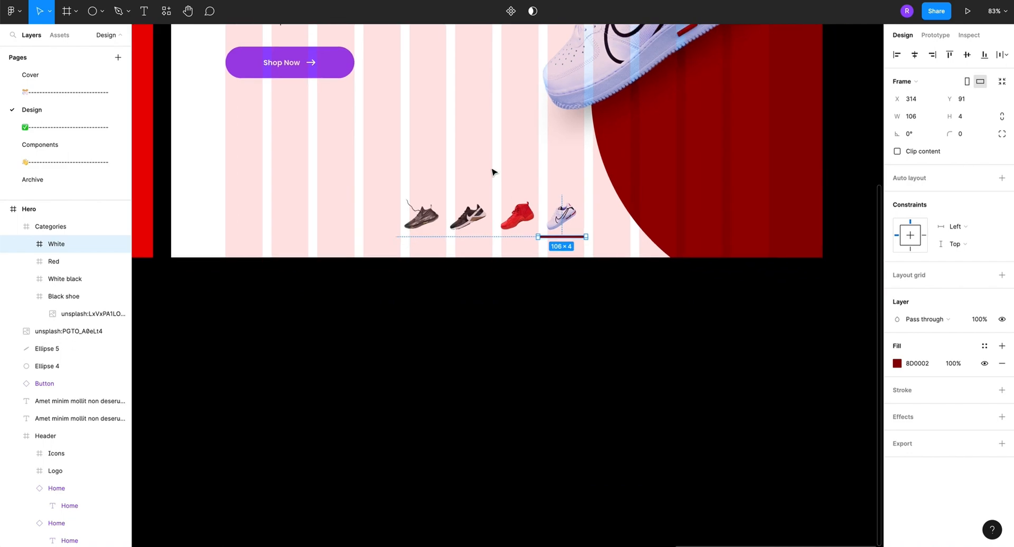
{"action": "scroll", "coordinate": [492, 172], "scroll_direction": "down", "scroll_amount": 5}
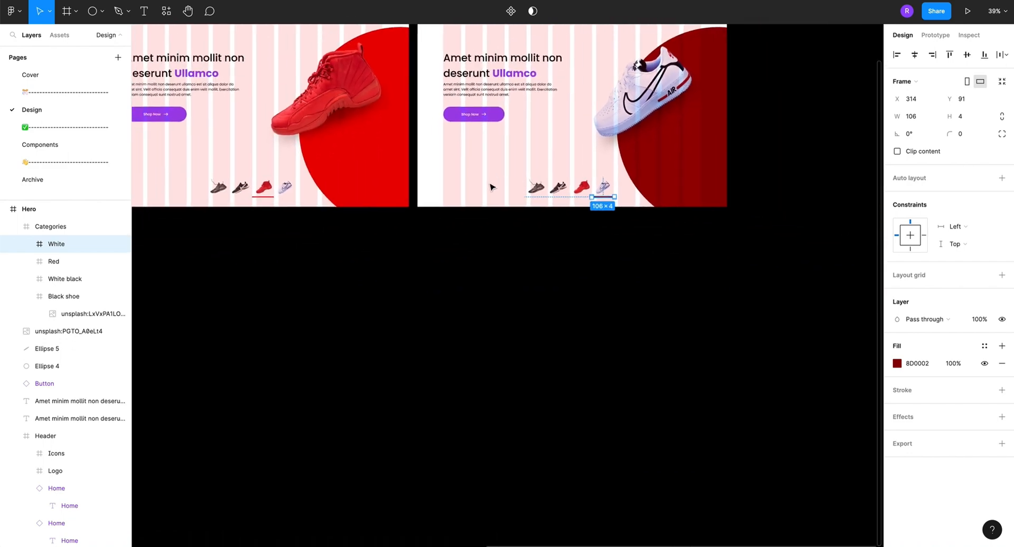
{"action": "scroll", "coordinate": [491, 187], "scroll_direction": "down", "scroll_amount": 6}
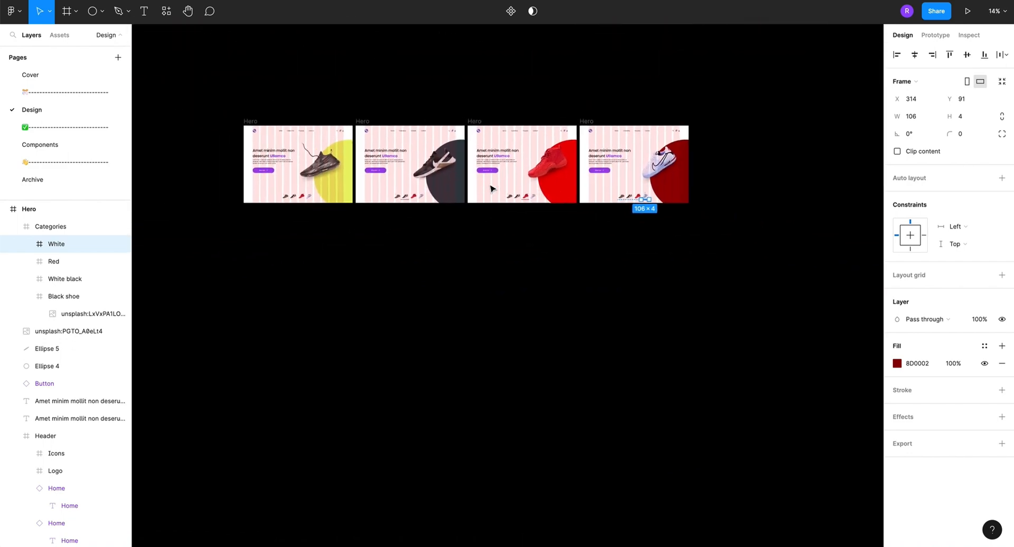
{"action": "scroll", "coordinate": [426, 190], "scroll_direction": "up", "scroll_amount": 4}
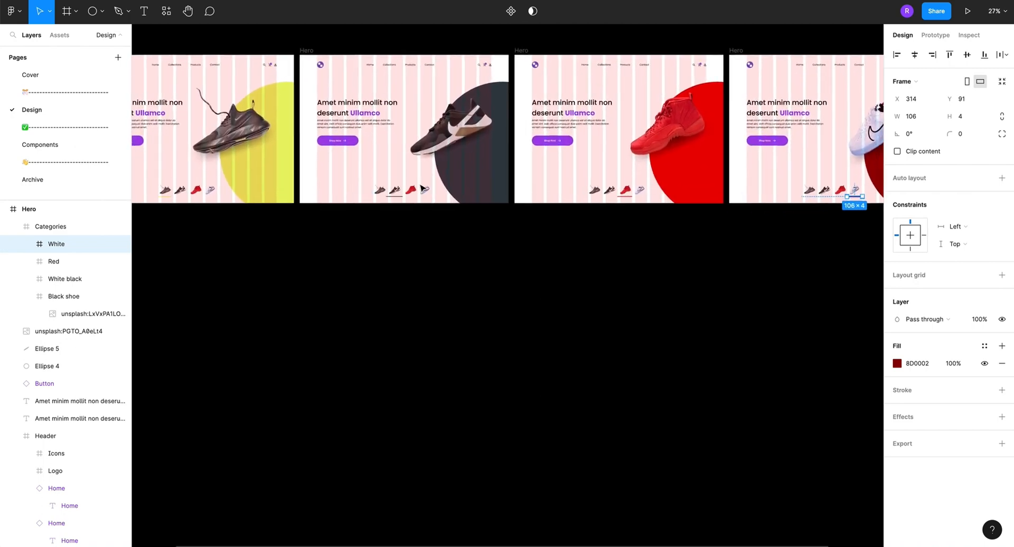
{"action": "scroll", "coordinate": [167, 193], "scroll_direction": "up", "scroll_amount": 5}
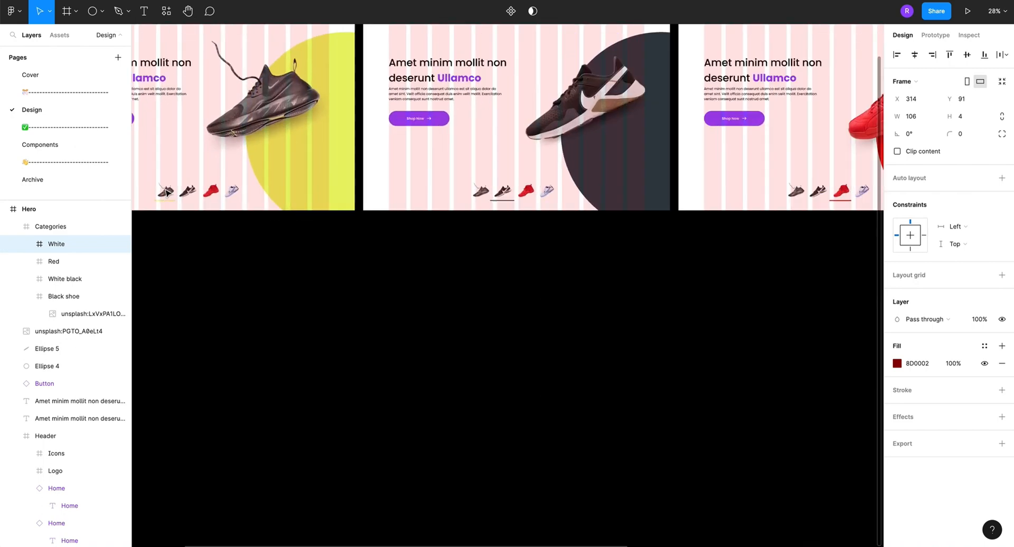
{"action": "left_click", "coordinate": [171, 201]}
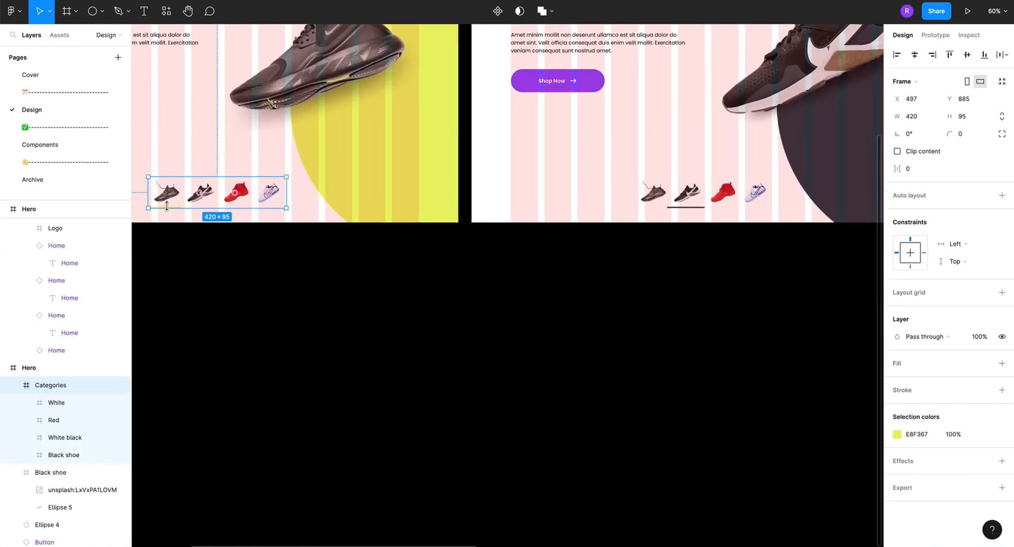
{"action": "scroll", "coordinate": [167, 207], "scroll_direction": "up", "scroll_amount": 5}
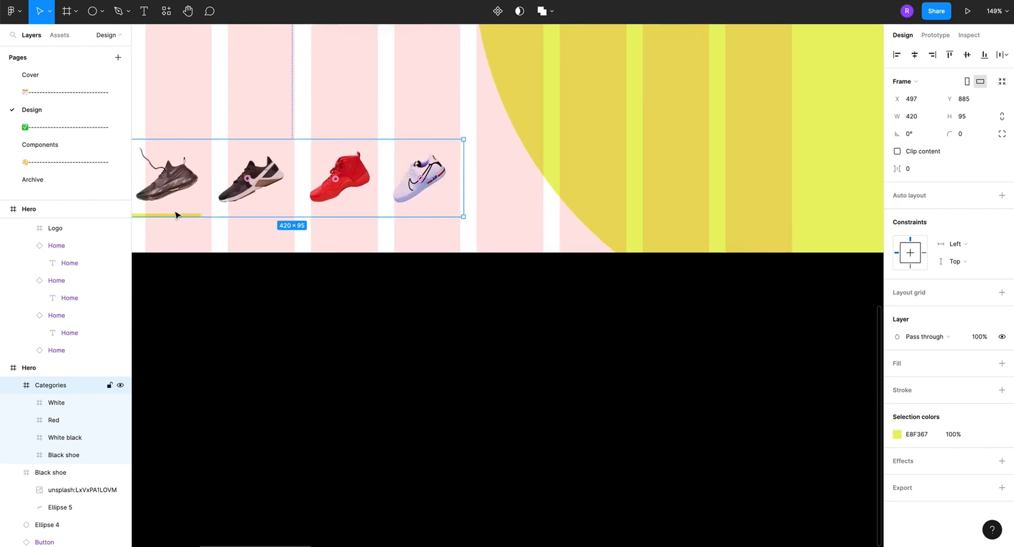
{"action": "left_click", "coordinate": [167, 198]}
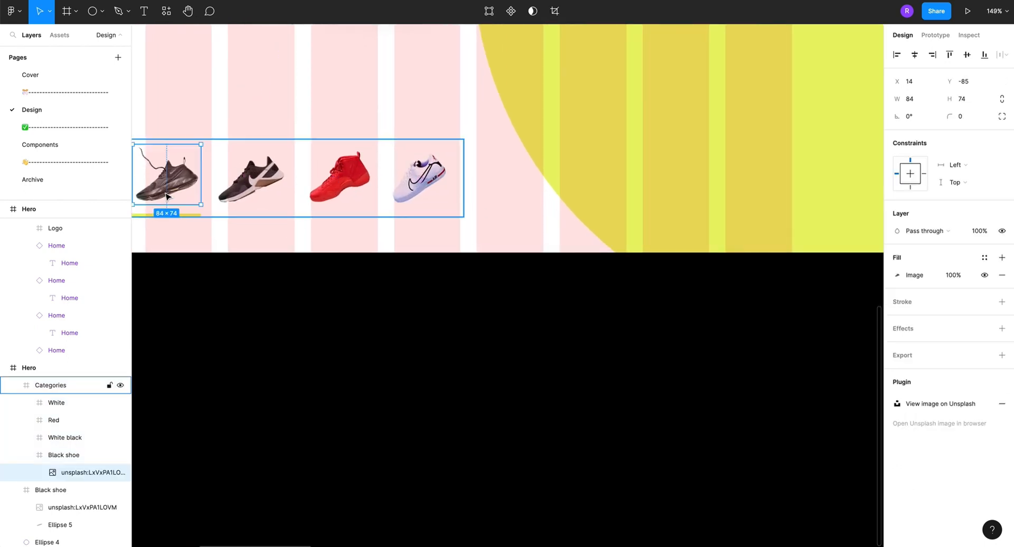
{"action": "left_click", "coordinate": [191, 215]}
{"action": "scroll", "coordinate": [190, 217], "scroll_direction": "left", "scroll_amount": 3}
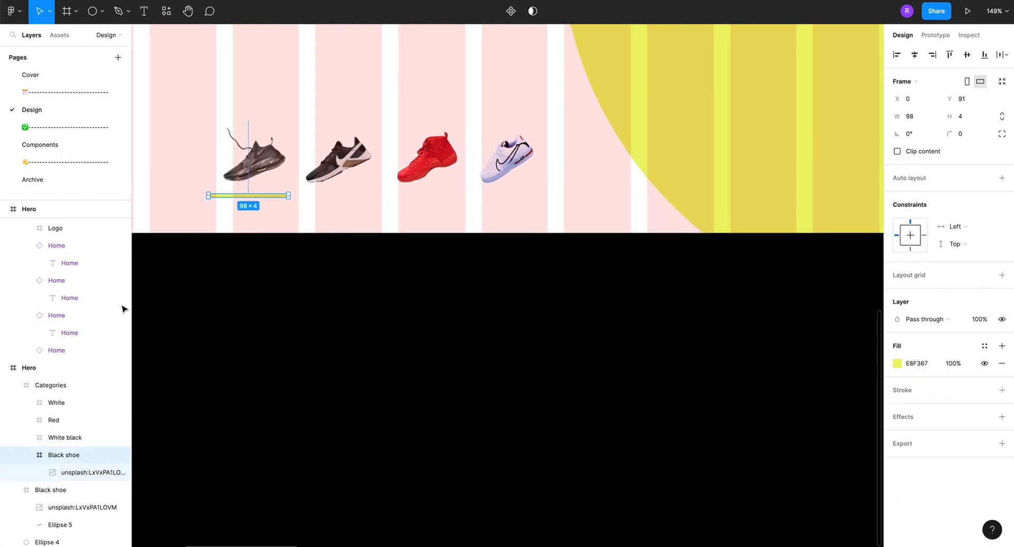
Link the first Hero's White black thumbnail to the second Hero with an on-click Smart animate prototype connection
{"action": "left_click", "coordinate": [935, 39]}
{"action": "scroll", "coordinate": [594, 135], "scroll_direction": "down", "scroll_amount": 5}
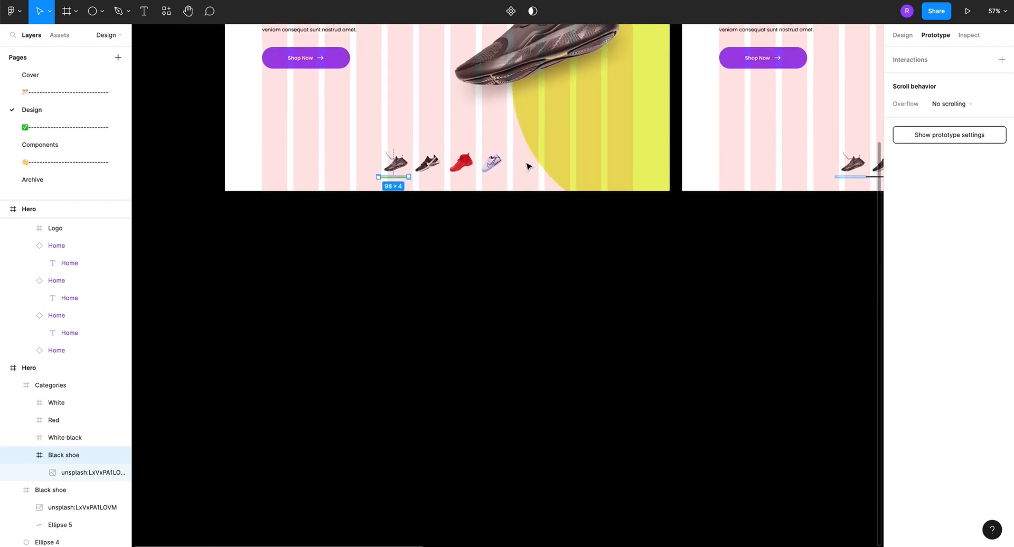
{"action": "scroll", "coordinate": [428, 174], "scroll_direction": "up", "scroll_amount": 2}
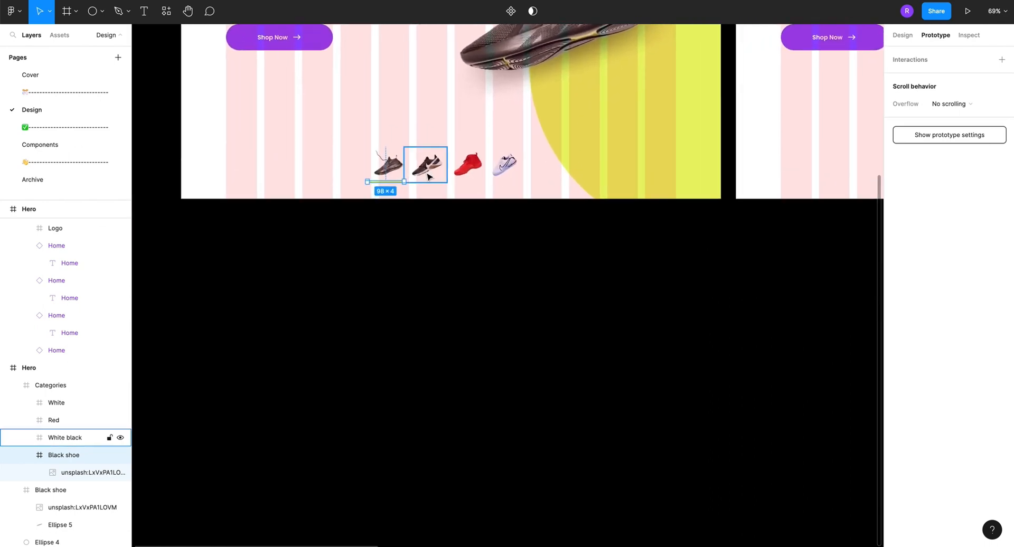
{"action": "left_click", "coordinate": [433, 175]}
{"action": "scroll", "coordinate": [432, 174], "scroll_direction": "down", "scroll_amount": 5}
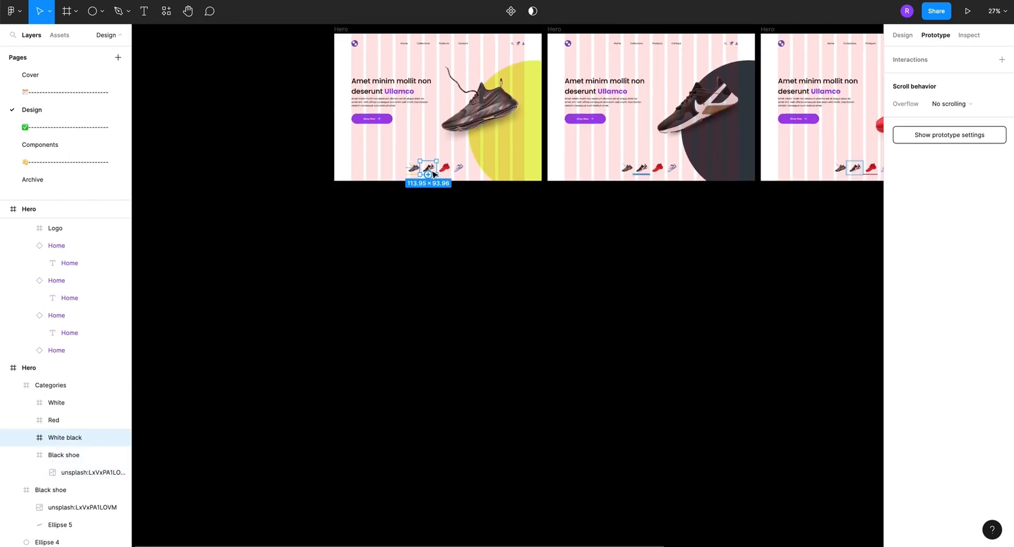
{"action": "left_click_drag", "start_coordinate": [437, 168], "coordinate": [611, 160]}
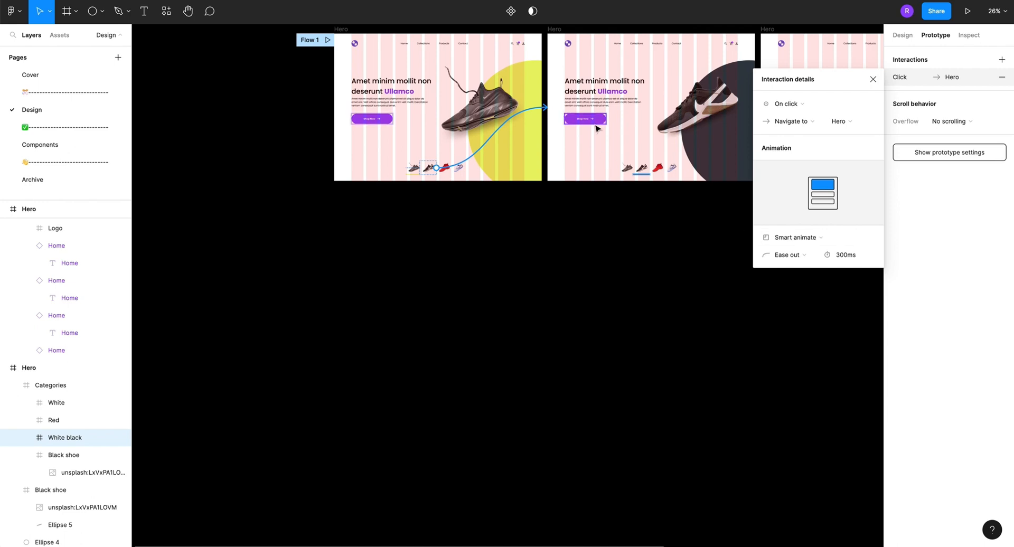
Link the black shoe image in the second Hero's Categories row back to the first Hero with an on-click Smart animate connection
{"action": "scroll", "coordinate": [597, 129], "scroll_direction": "right", "scroll_amount": 3}
{"action": "scroll", "coordinate": [598, 129], "scroll_direction": "up", "scroll_amount": 1}
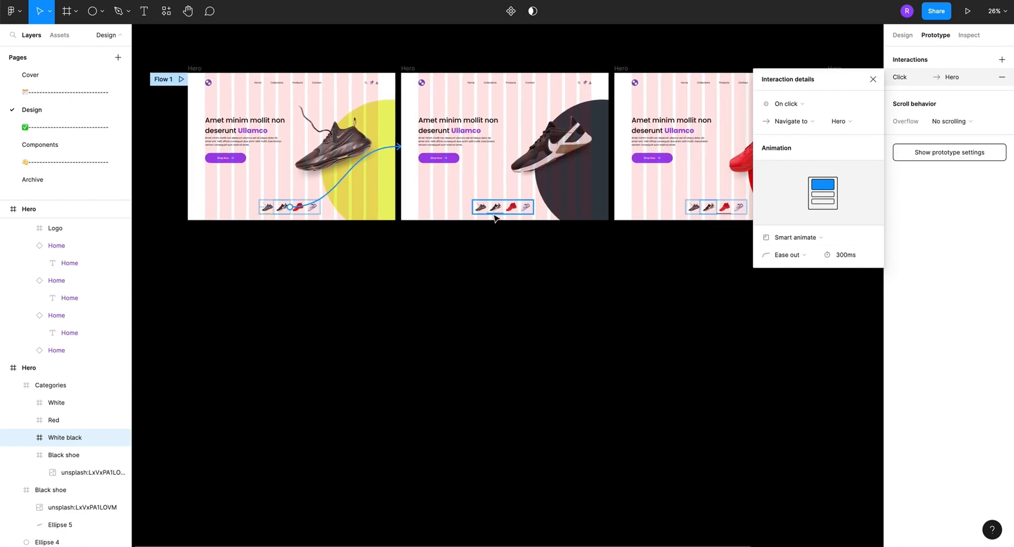
{"action": "left_click", "coordinate": [482, 209]}
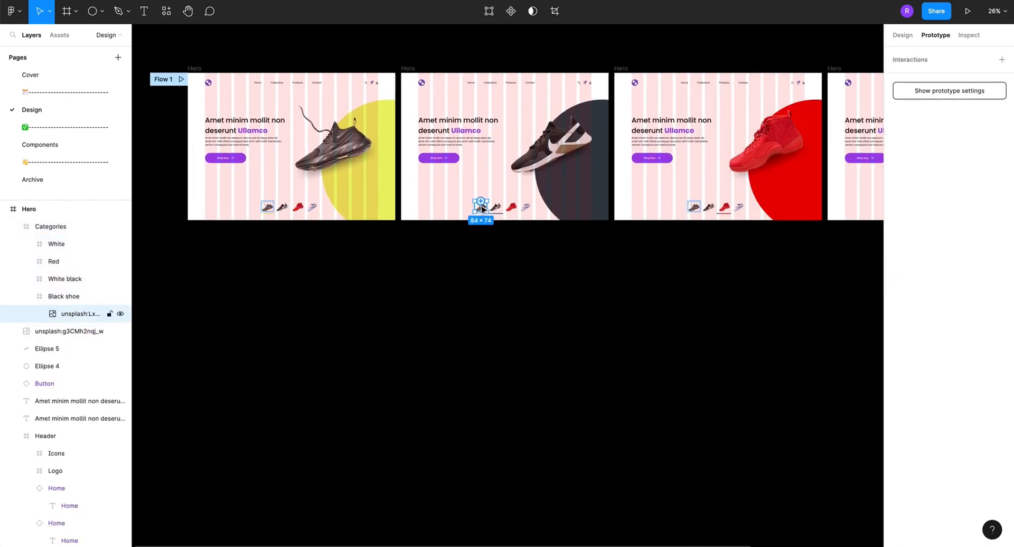
{"action": "left_click_drag", "start_coordinate": [475, 206], "coordinate": [324, 199]}
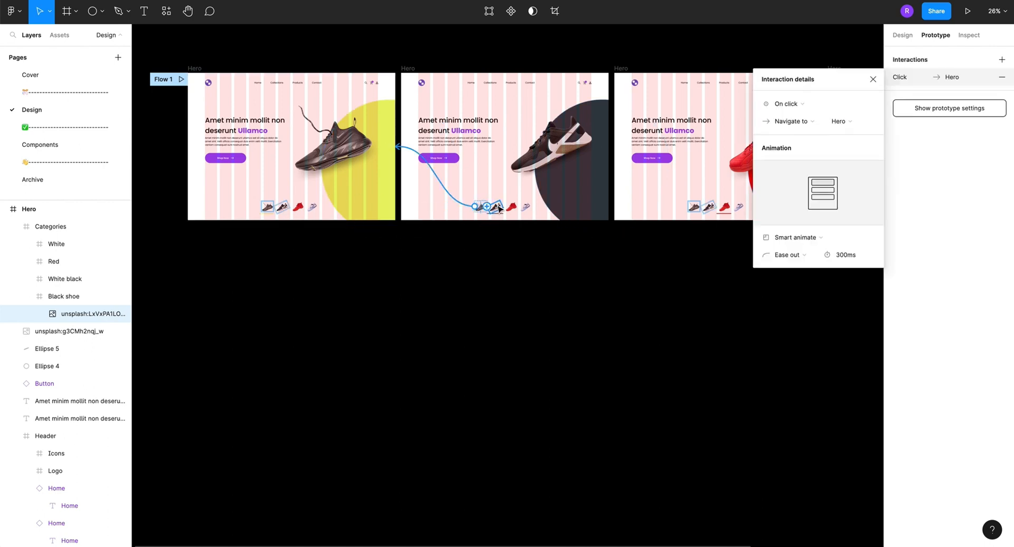
Link the second Hero's Red thumbnail to the third Hero and its White thumbnail to the fourth Hero, both on click with Smart animate
{"action": "left_click", "coordinate": [511, 207]}
{"action": "left_click_drag", "start_coordinate": [519, 207], "coordinate": [618, 132]}
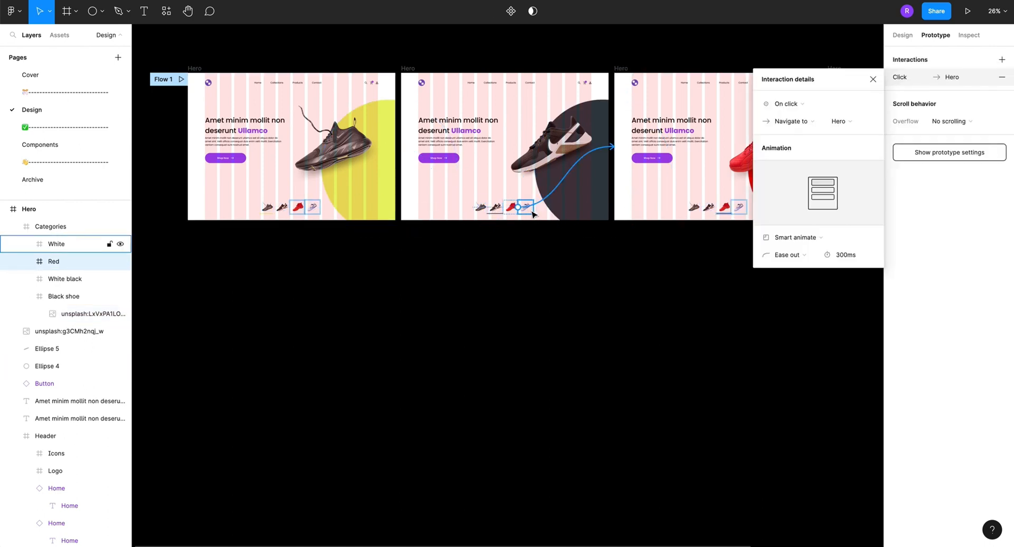
{"action": "left_click", "coordinate": [533, 212]}
{"action": "left_click_drag", "start_coordinate": [535, 210], "coordinate": [850, 198]}
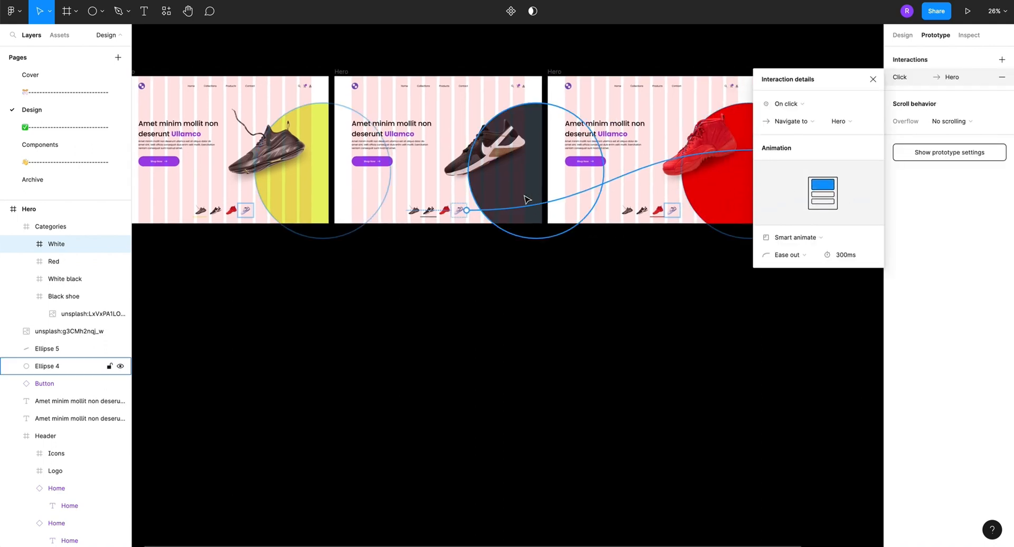
Link the first Hero's Red thumbnail to the third Hero and its White thumbnail to the fourth Hero, on click with Smart animate
{"action": "scroll", "coordinate": [475, 212], "scroll_direction": "right", "scroll_amount": 3}
{"action": "left_click", "coordinate": [218, 216]}
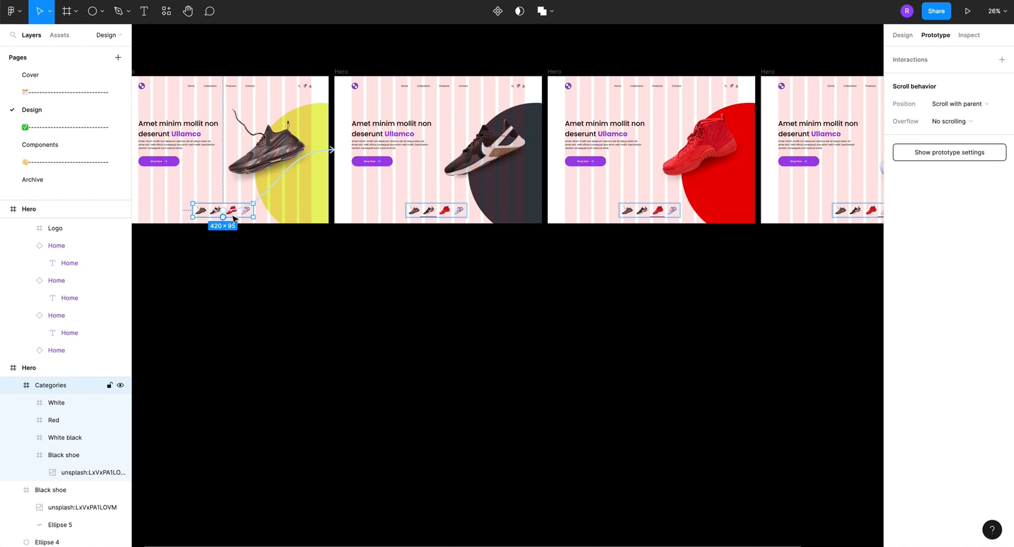
{"action": "double_click", "coordinate": [234, 216]}
{"action": "left_click_drag", "start_coordinate": [238, 210], "coordinate": [594, 207]}
{"action": "left_click", "coordinate": [248, 214]}
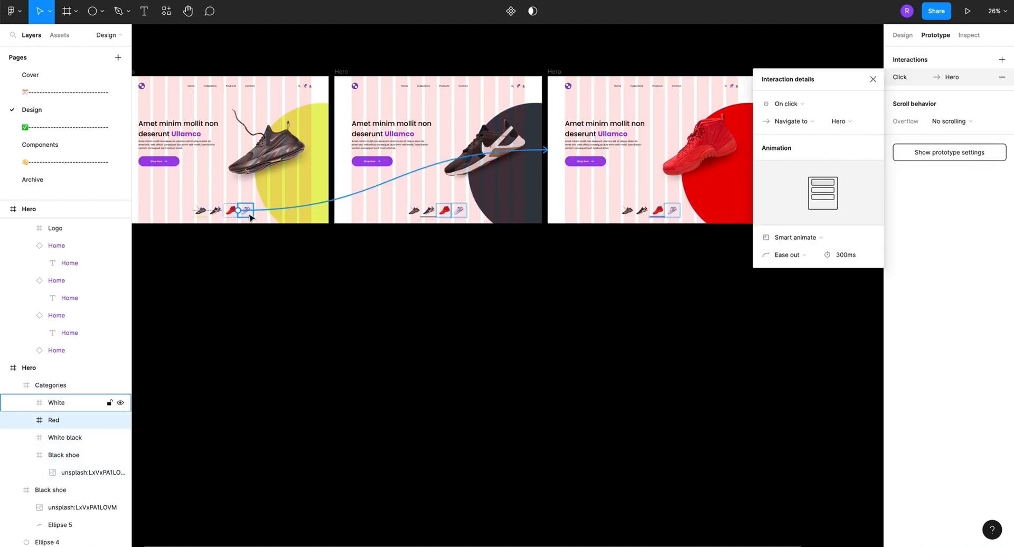
{"action": "left_click_drag", "start_coordinate": [253, 211], "coordinate": [811, 206]}
Link the black shoe image in the third Hero's Categories row to the first Hero with an on-click Smart animate connection
{"action": "left_click", "coordinate": [419, 213]}
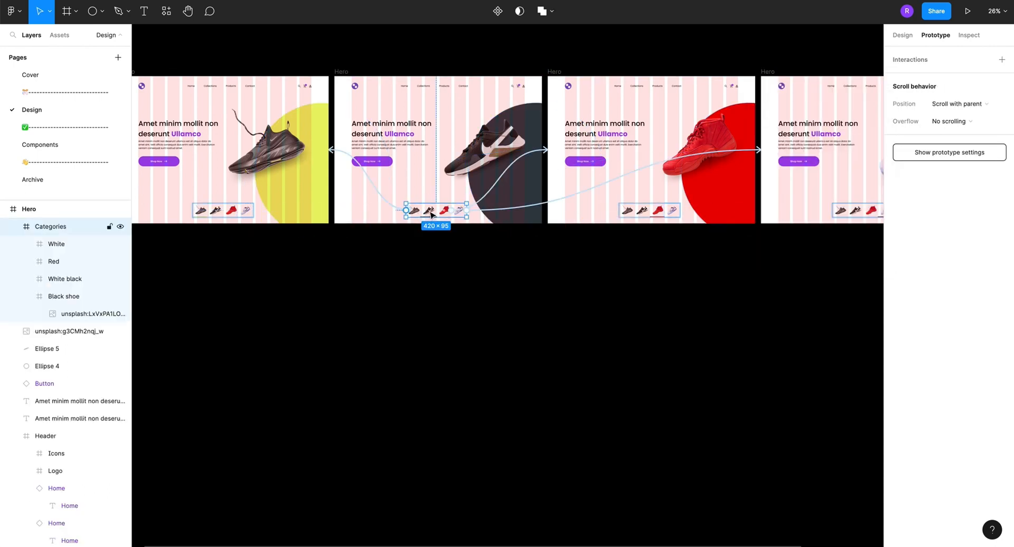
{"action": "scroll", "coordinate": [461, 217], "scroll_direction": "up", "scroll_amount": 2}
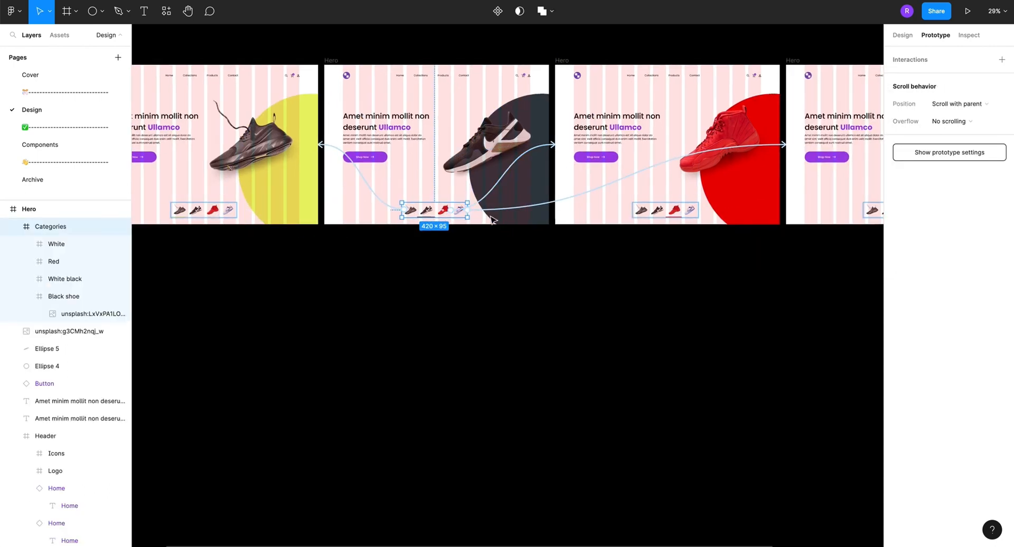
{"action": "scroll", "coordinate": [528, 218], "scroll_direction": "right", "scroll_amount": 4}
{"action": "left_click", "coordinate": [512, 197]}
{"action": "left_click", "coordinate": [491, 191]}
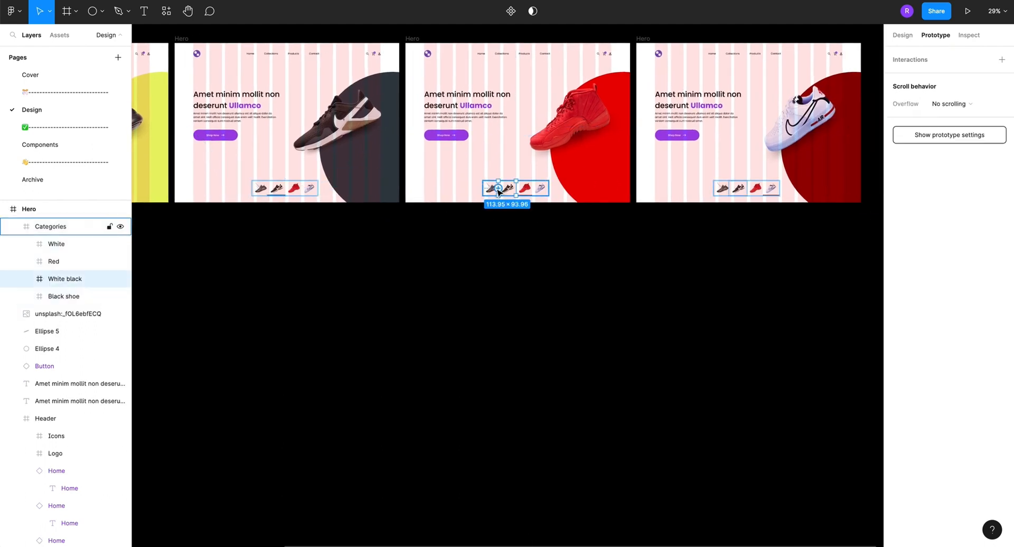
{"action": "left_click", "coordinate": [490, 192]}
{"action": "left_click", "coordinate": [469, 191]}
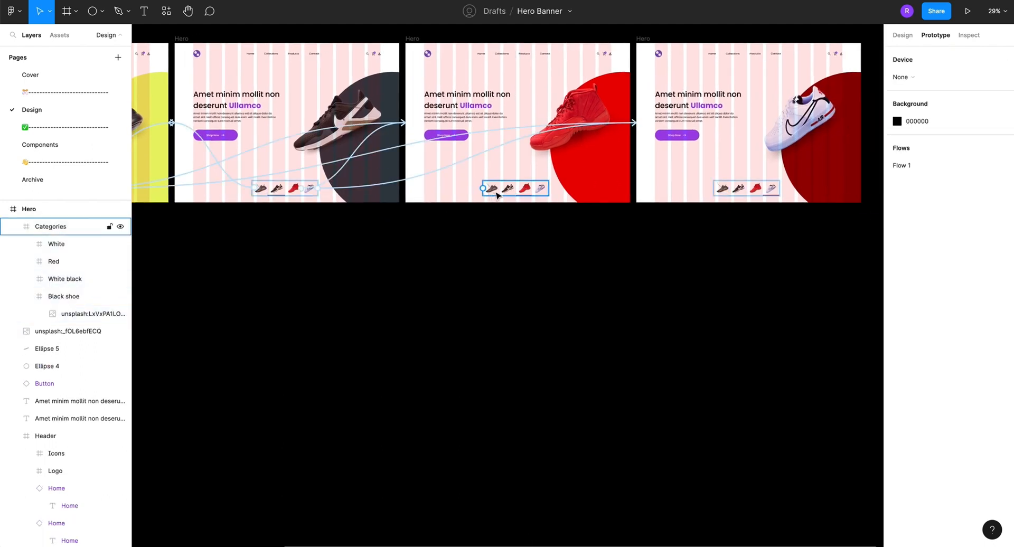
{"action": "double_click", "coordinate": [494, 192]}
{"action": "left_click_drag", "start_coordinate": [485, 187], "coordinate": [160, 164]}
Link the third Hero's White black thumbnail to the second Hero and its White thumbnail to the fourth Hero, on click with Smart animate
{"action": "left_click", "coordinate": [498, 189]}
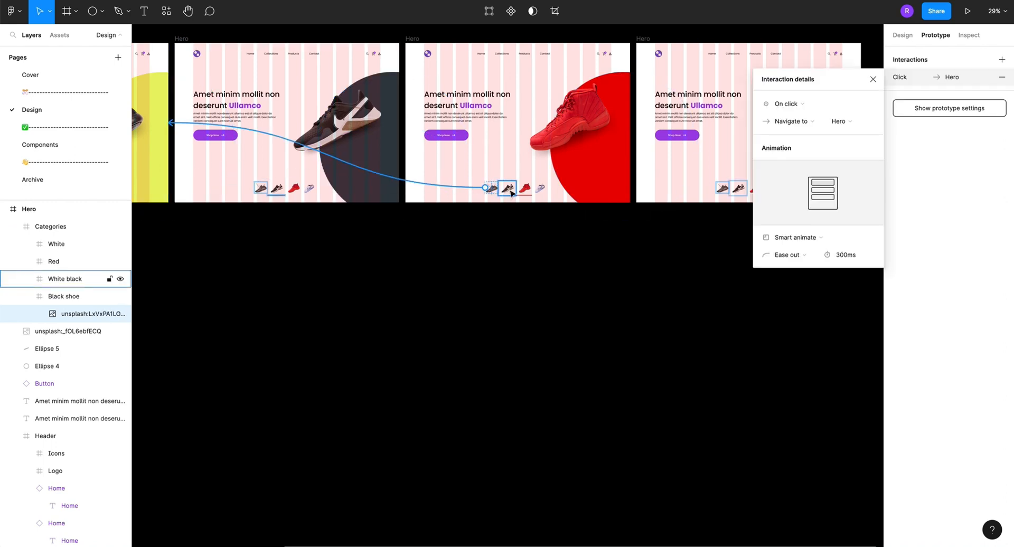
{"action": "left_click_drag", "start_coordinate": [498, 189], "coordinate": [349, 166]}
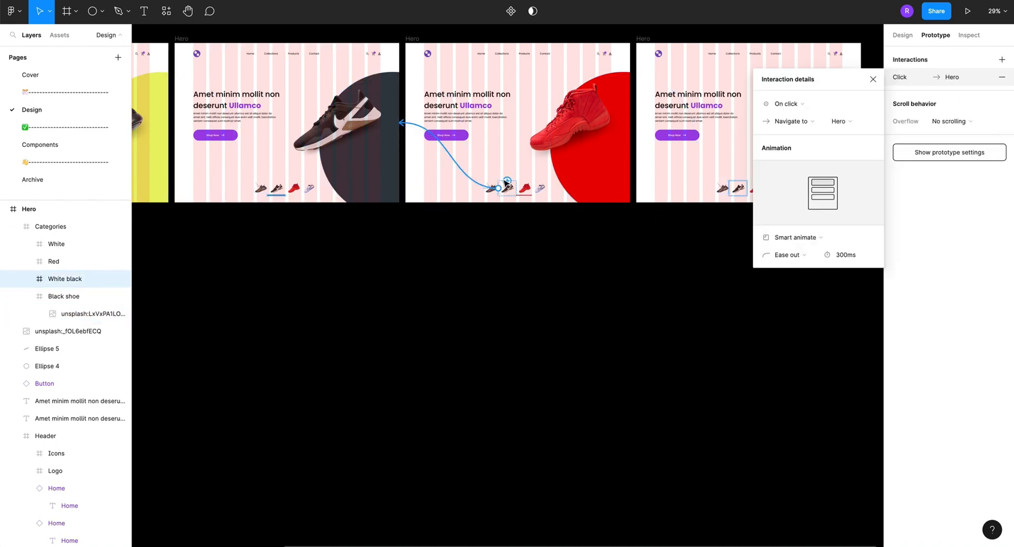
{"action": "left_click", "coordinate": [546, 193]}
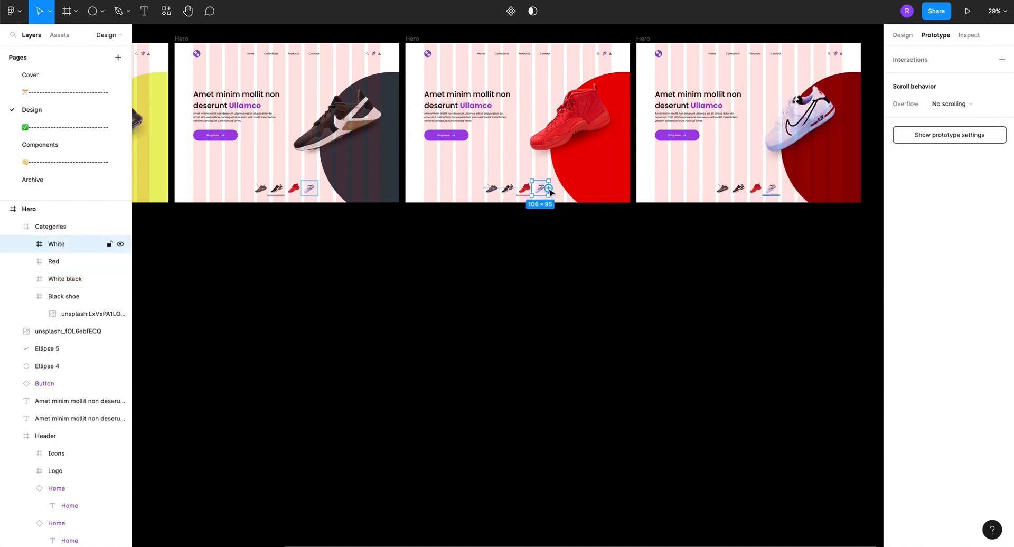
{"action": "left_click_drag", "start_coordinate": [549, 189], "coordinate": [154, 180]}
Link the fourth Hero's black shoe image to the first Hero and its White black thumbnail to the second Hero, on click with Smart animate
{"action": "left_click", "coordinate": [723, 192]}
{"action": "double_click", "coordinate": [723, 188]}
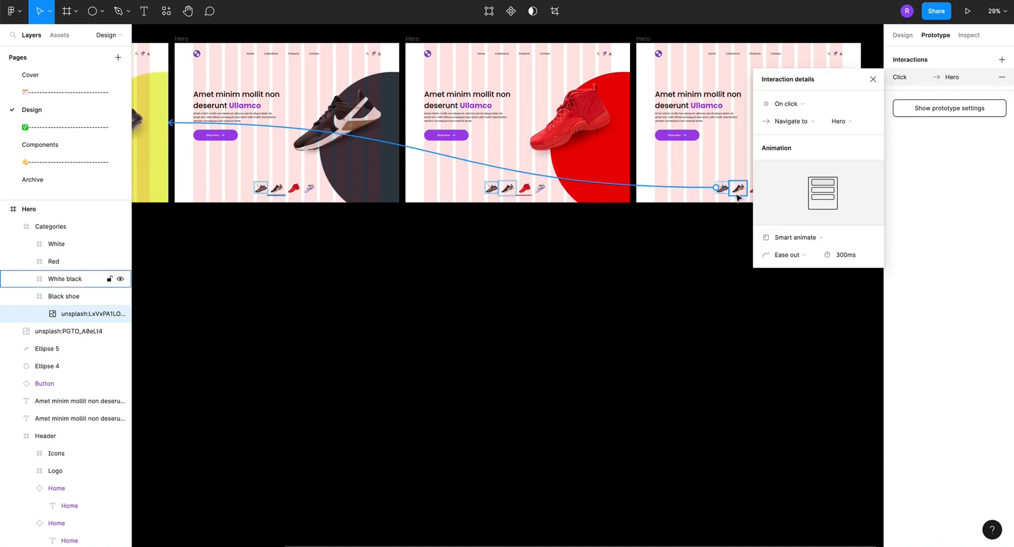
{"action": "left_click", "coordinate": [741, 193]}
{"action": "left_click_drag", "start_coordinate": [730, 188], "coordinate": [349, 174]}
Link the fourth Hero's Red thumbnail to the third Hero with an on-click Smart animate prototype connection
{"action": "left_click", "coordinate": [743, 192]}
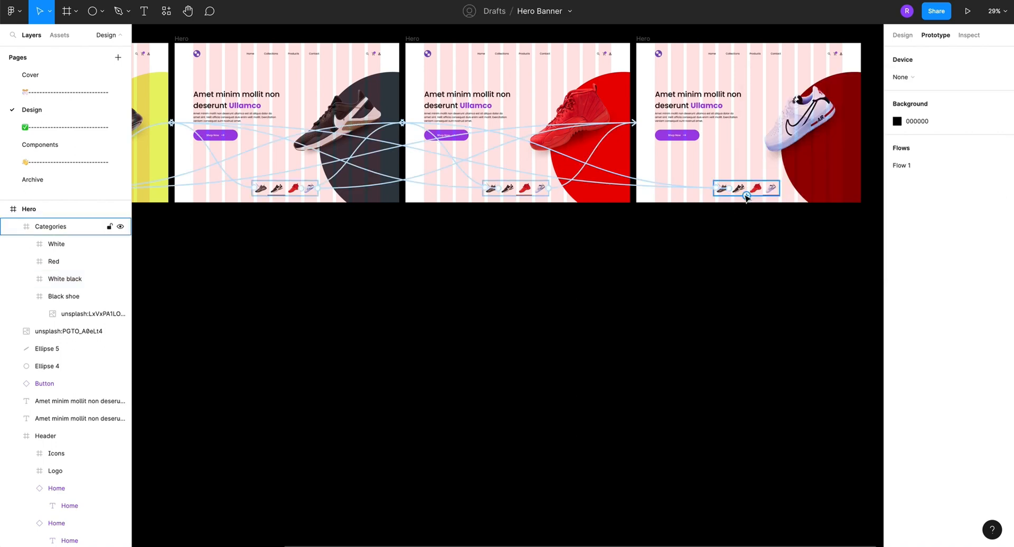
{"action": "left_click", "coordinate": [754, 191]}
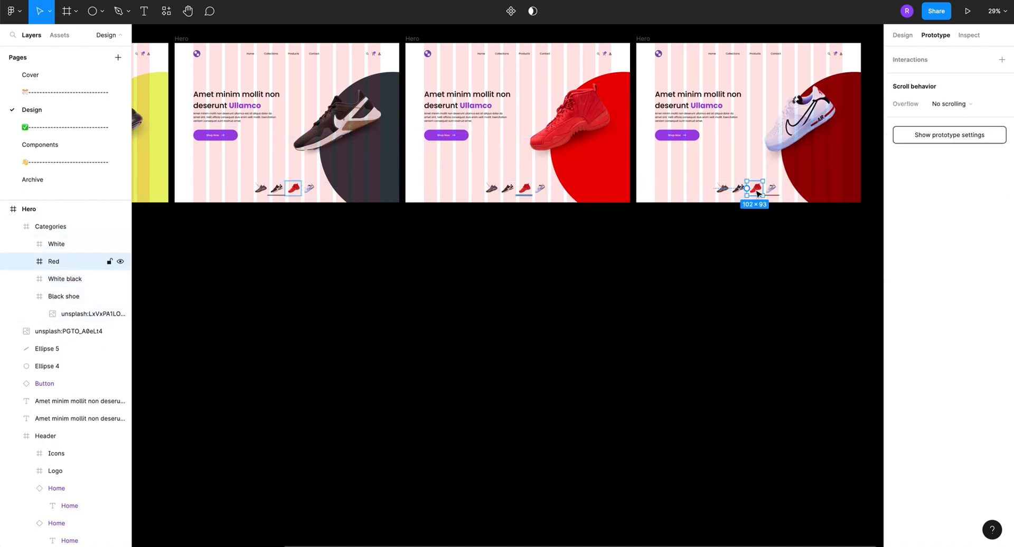
{"action": "left_click_drag", "start_coordinate": [747, 188], "coordinate": [541, 176]}
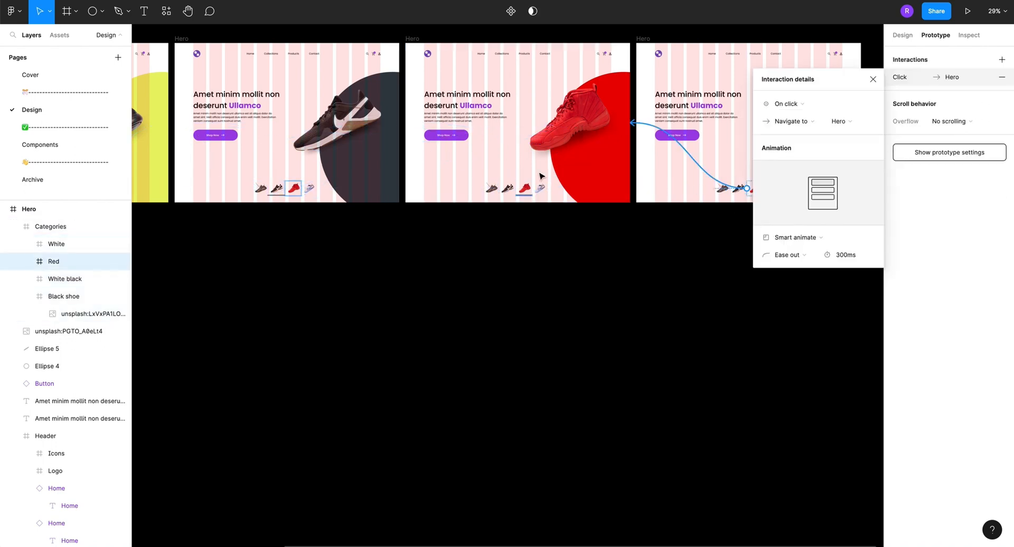
Present the prototype and step through the shoe thumbnails from black to white and back to check the Smart animate transitions
{"action": "scroll", "coordinate": [531, 214], "scroll_direction": "down", "scroll_amount": 5}
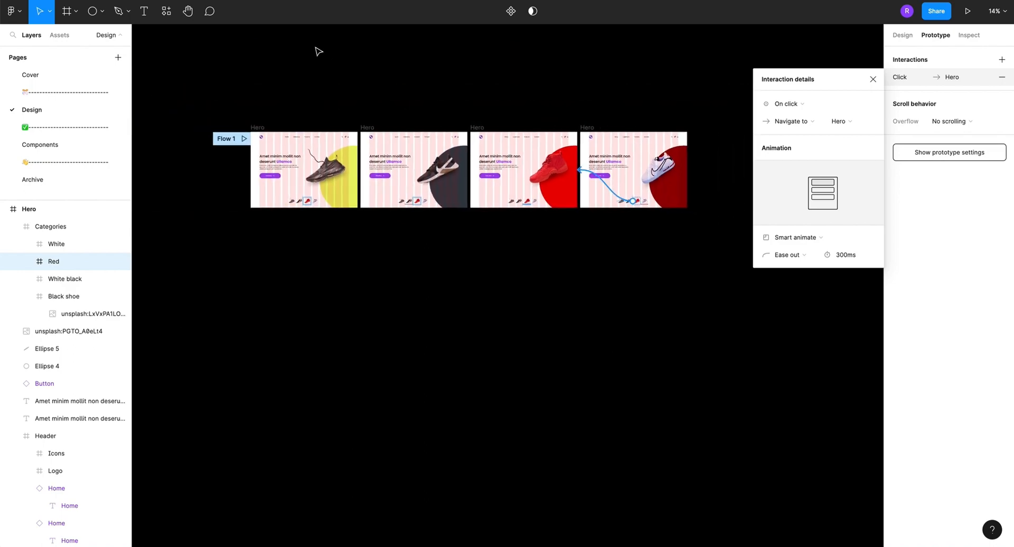
{"action": "left_click", "coordinate": [325, 0]}
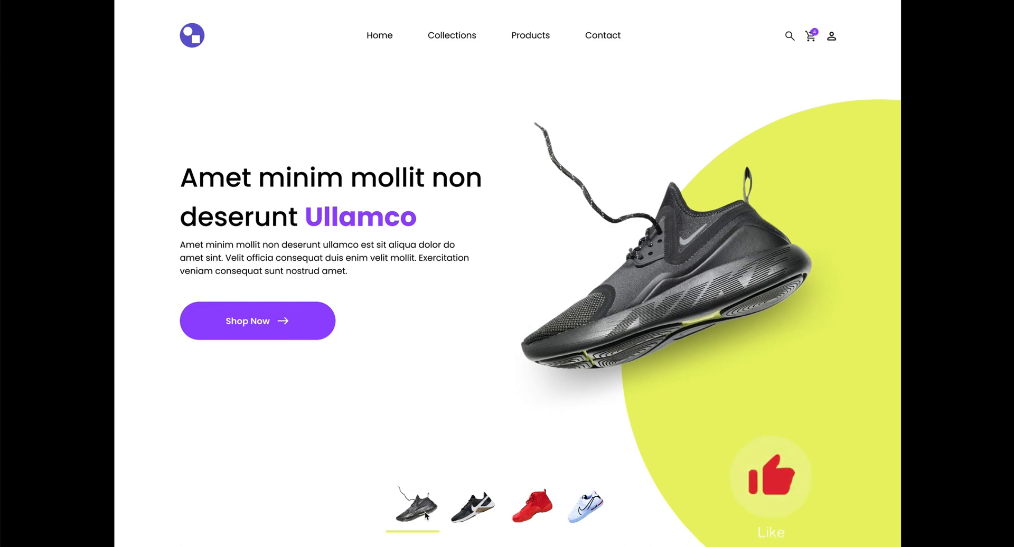
{"action": "left_click", "coordinate": [474, 513]}
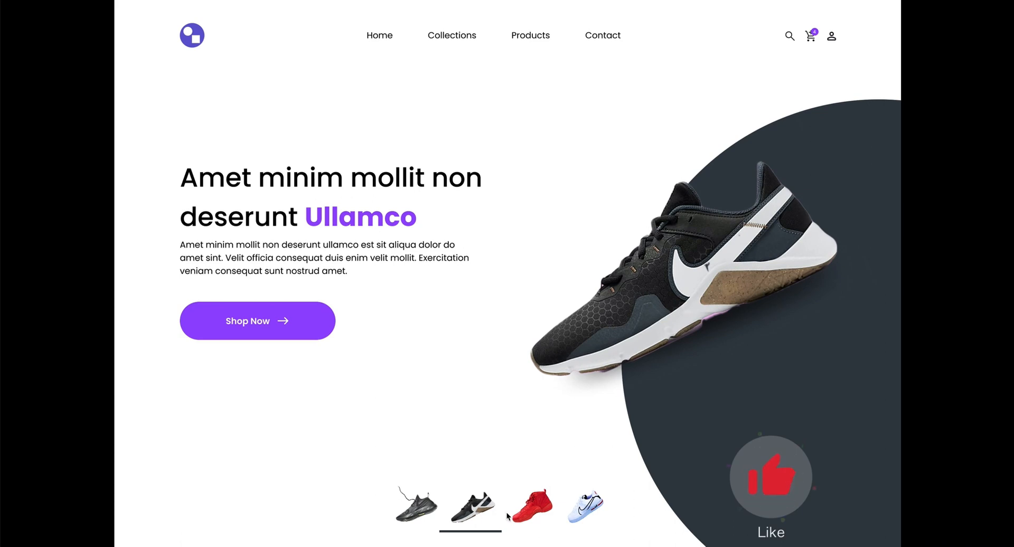
{"action": "left_click", "coordinate": [533, 515]}
{"action": "left_click", "coordinate": [583, 513]}
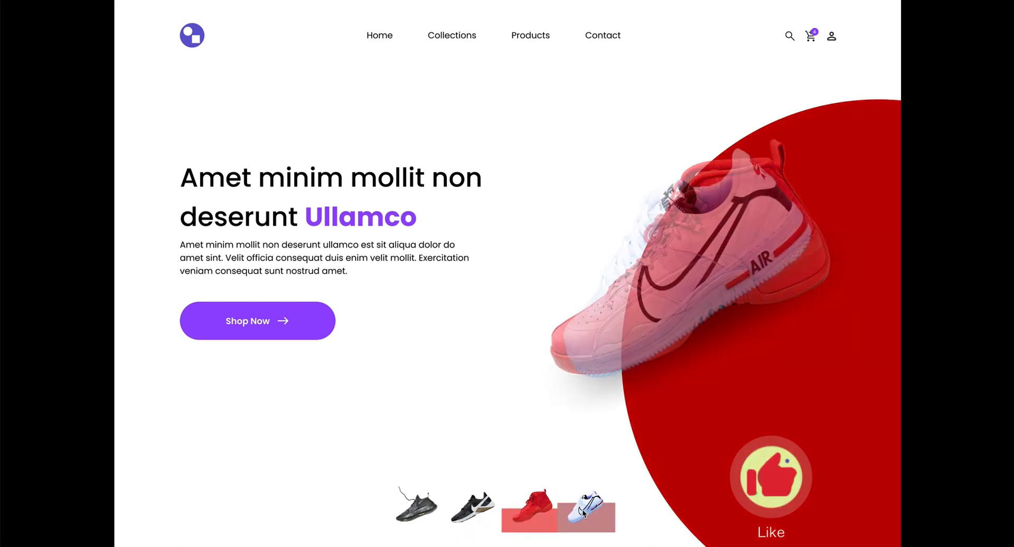
{"action": "left_click", "coordinate": [535, 513]}
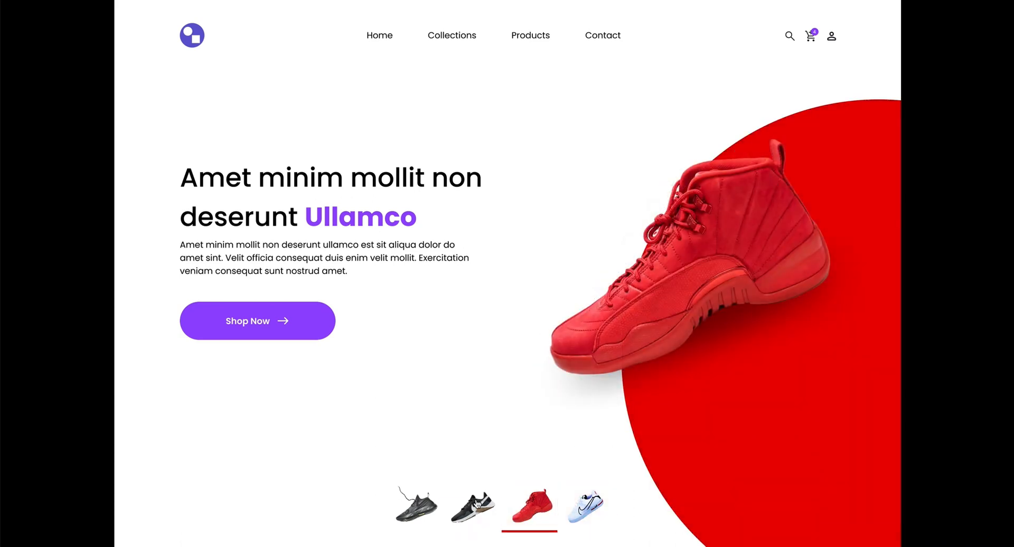
{"action": "left_click", "coordinate": [489, 507]}
{"action": "left_click", "coordinate": [426, 505]}
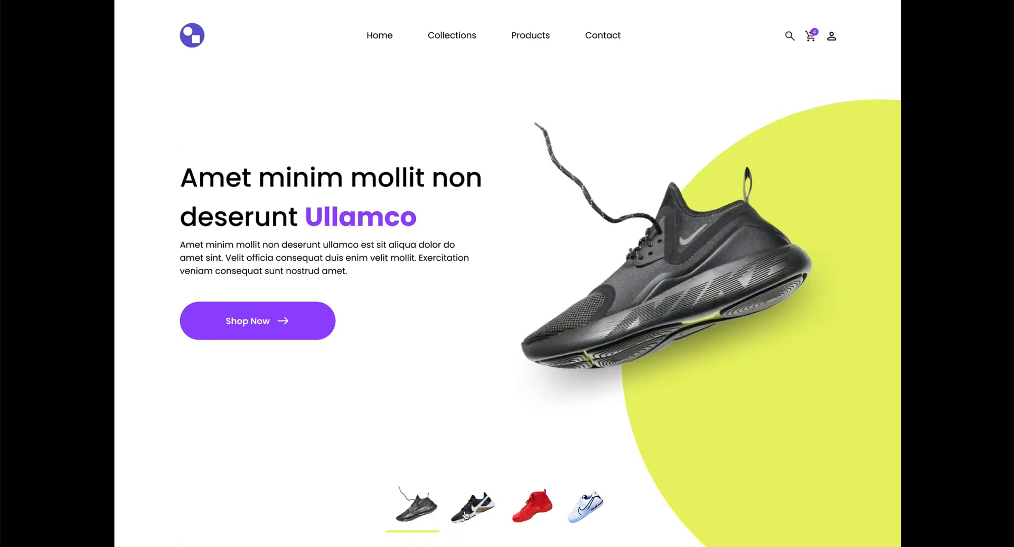
Test the thumbnail links in varied order among all four shoes, including jumps between non-adjacent ones, finishing on the black shoe Hero
{"action": "left_click", "coordinate": [470, 515]}
{"action": "left_click", "coordinate": [536, 511]}
{"action": "left_click", "coordinate": [589, 512]}
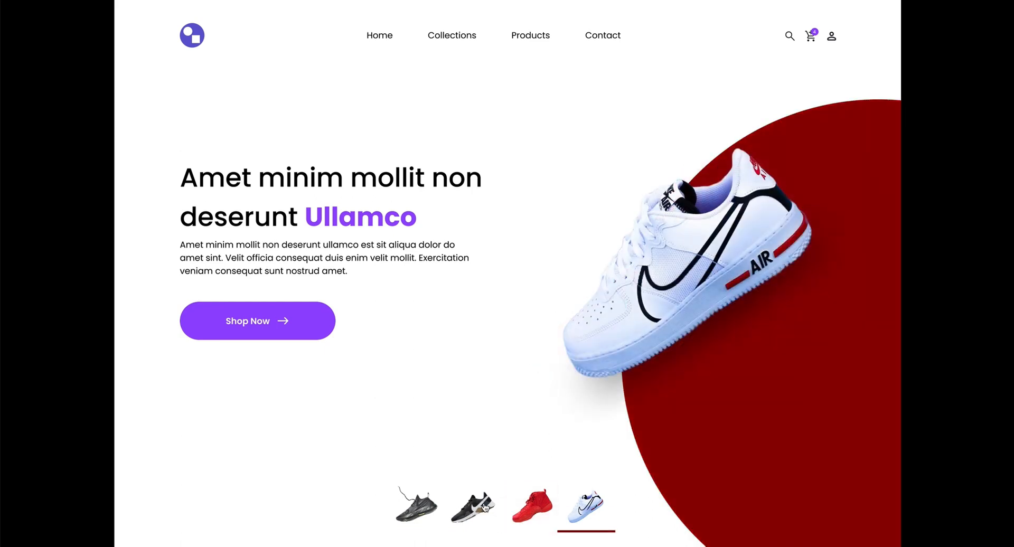
{"action": "left_click", "coordinate": [484, 507]}
{"action": "left_click", "coordinate": [429, 507]}
{"action": "left_click", "coordinate": [467, 509]}
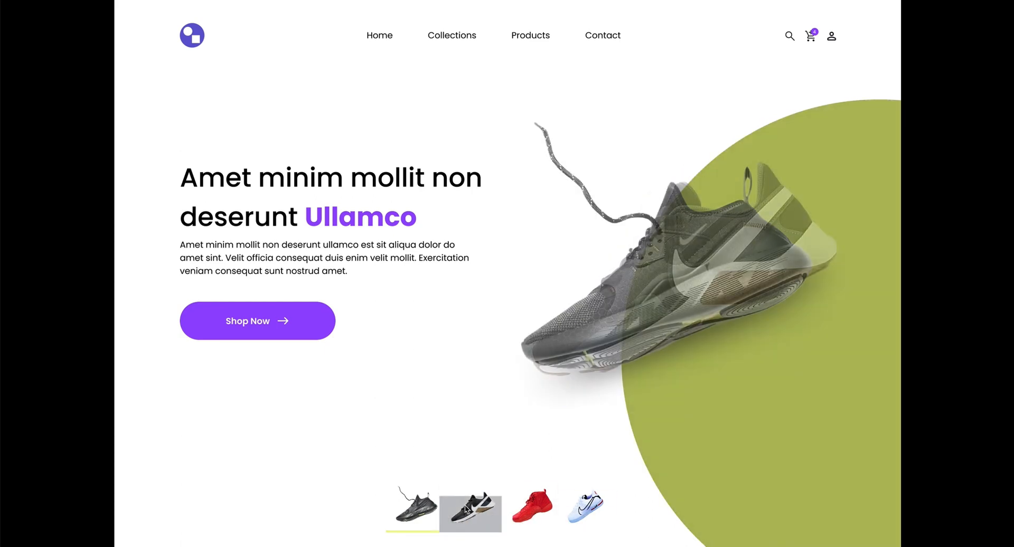
{"action": "left_click", "coordinate": [531, 508]}
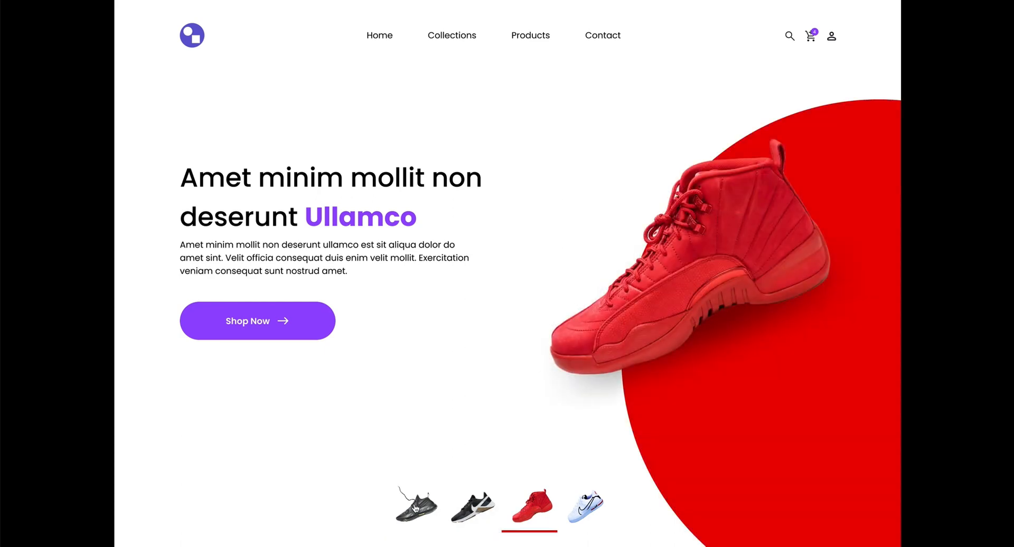
{"action": "left_click", "coordinate": [416, 509]}
{"action": "left_click", "coordinate": [473, 510]}
{"action": "left_click", "coordinate": [531, 509]}
{"action": "left_click", "coordinate": [593, 509]}
{"action": "left_click", "coordinate": [485, 507]}
{"action": "left_click", "coordinate": [532, 507]}
{"action": "left_click", "coordinate": [571, 506]}
{"action": "left_click", "coordinate": [480, 509]}
{"action": "left_click", "coordinate": [422, 507]}
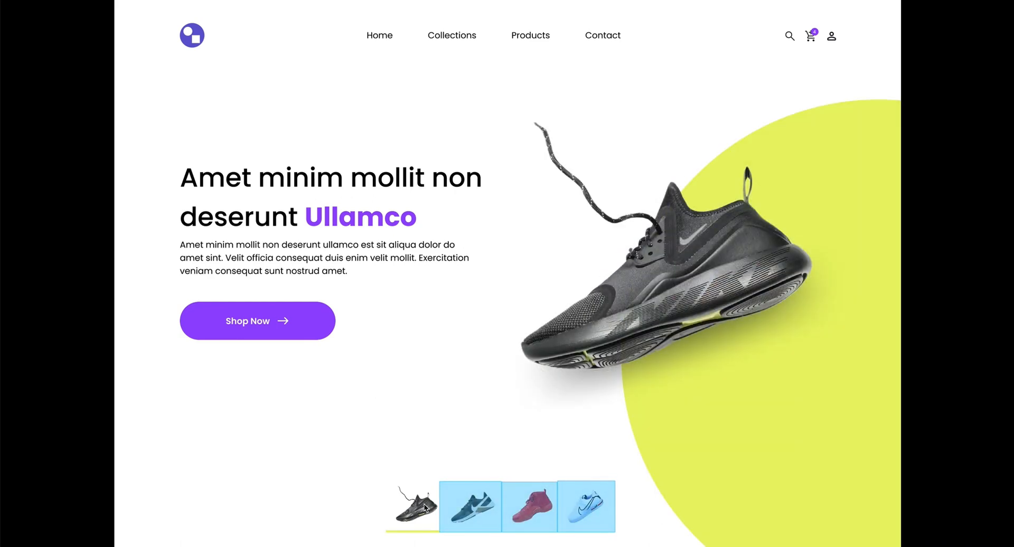
{"action": "left_click", "coordinate": [471, 507]}
{"action": "left_click", "coordinate": [534, 504]}
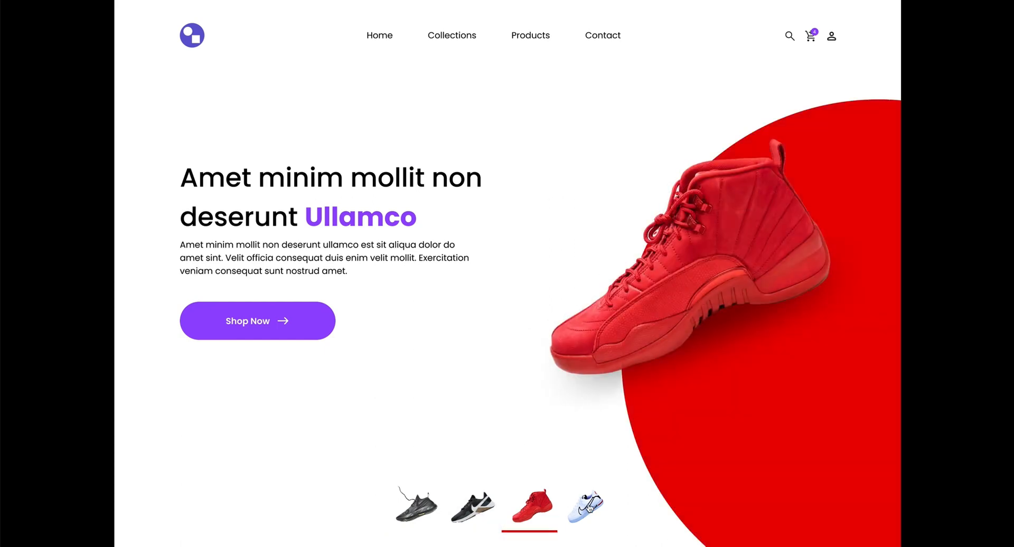
{"action": "left_click", "coordinate": [590, 509]}
{"action": "left_click", "coordinate": [411, 508]}
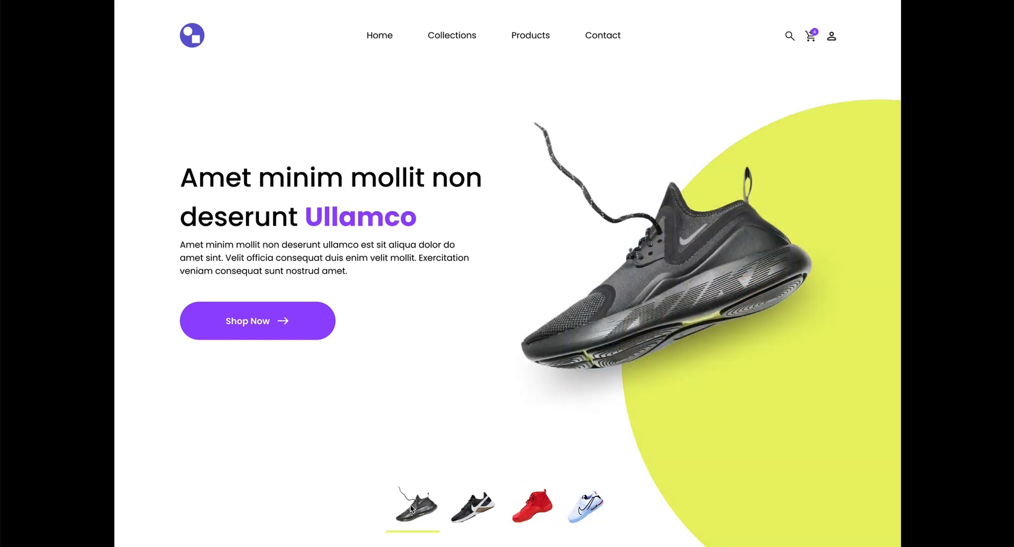
{"action": "left_click", "coordinate": [577, 510]}
{"action": "left_click", "coordinate": [533, 506]}
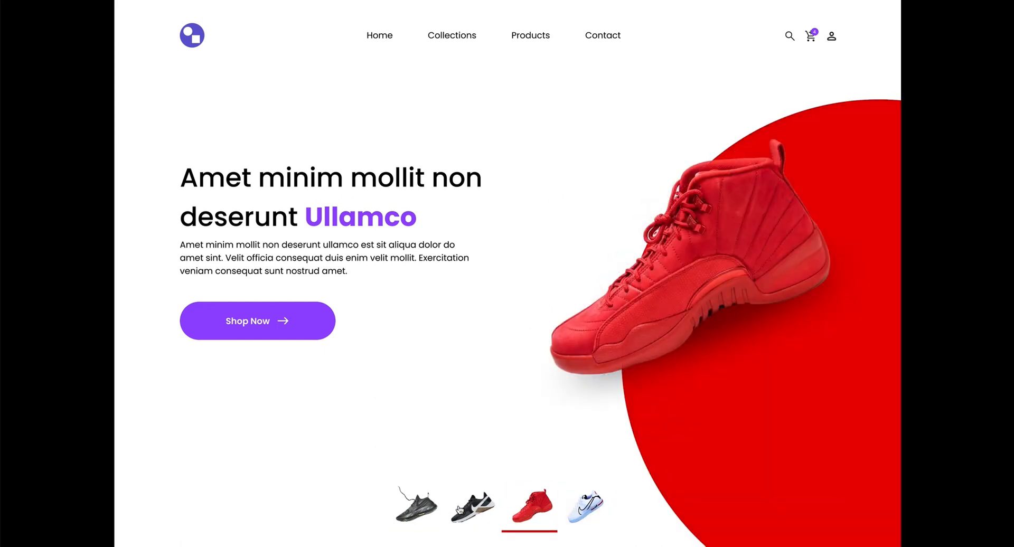
{"action": "left_click", "coordinate": [471, 507]}
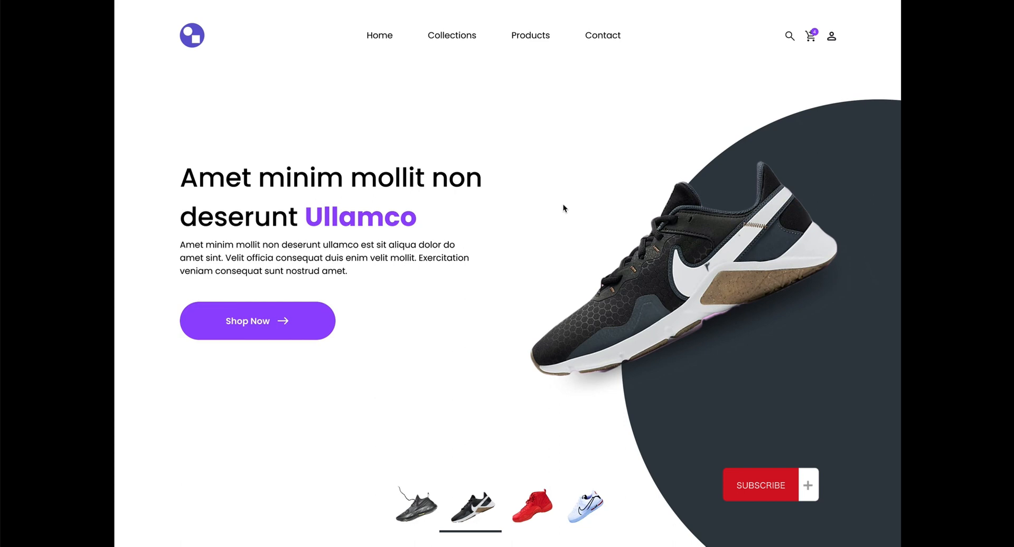
{"action": "left_click", "coordinate": [549, 507]}
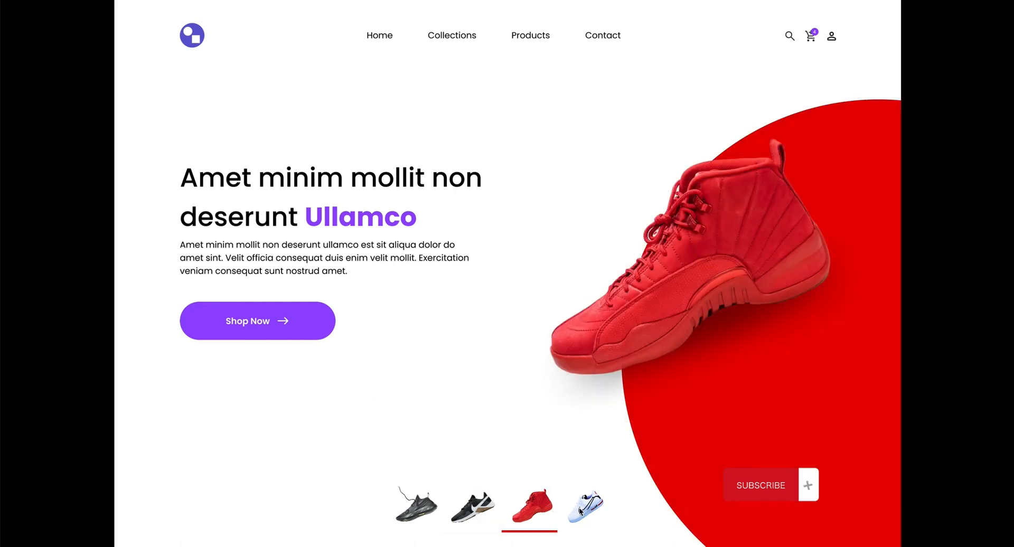
{"action": "left_click", "coordinate": [584, 512]}
{"action": "left_click", "coordinate": [489, 505]}
{"action": "left_click", "coordinate": [426, 505]}
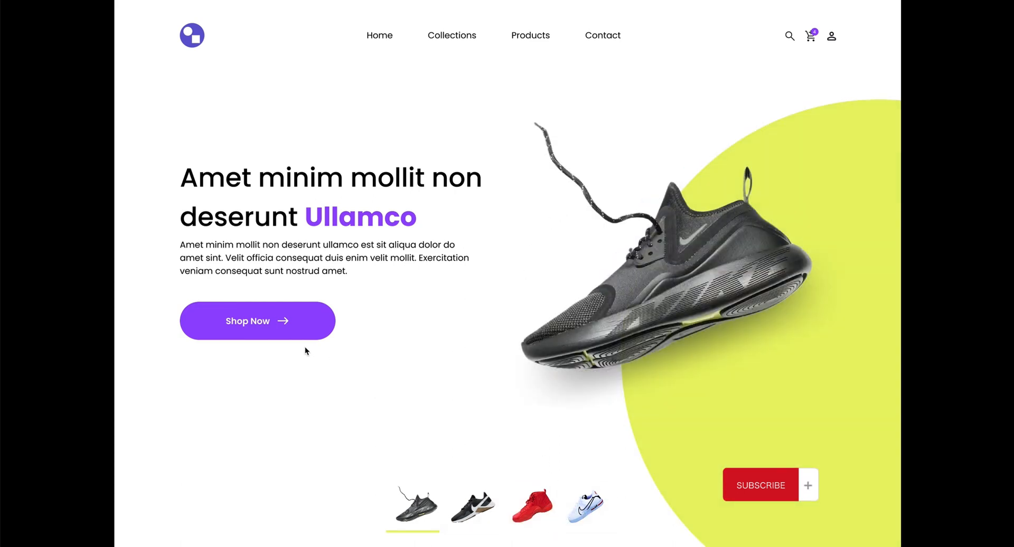